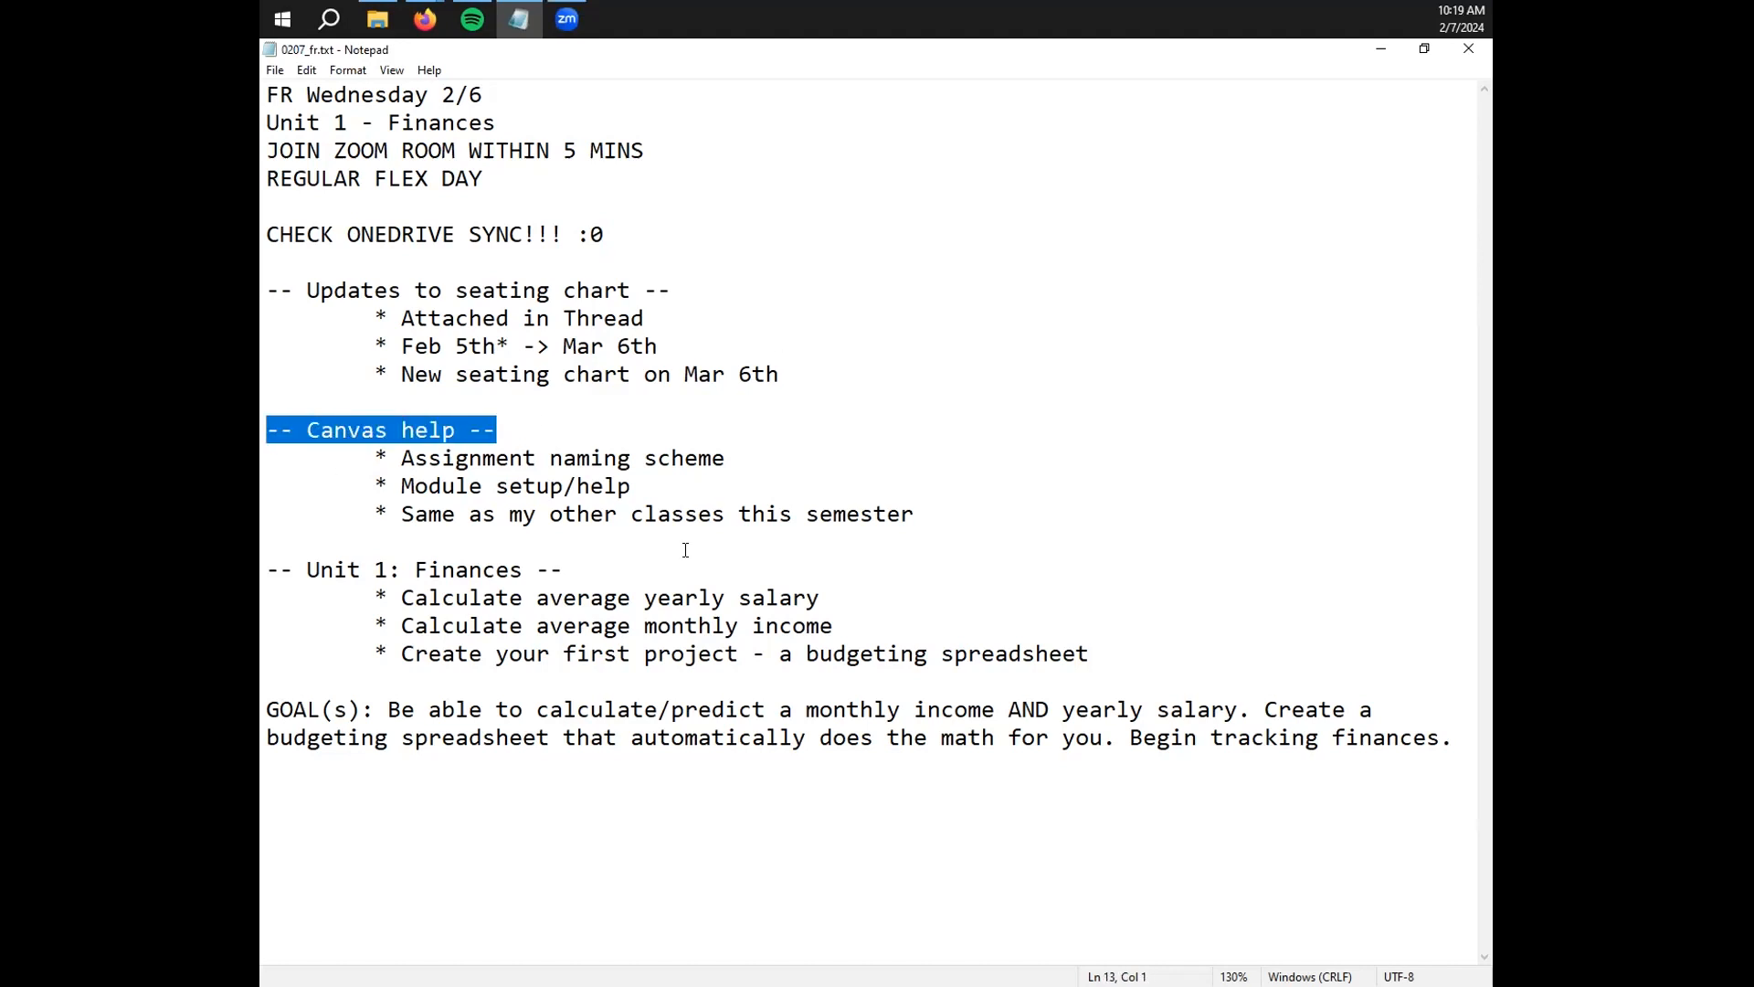
# Switch to Firefox and open the Assignment Names page from the Resources module of the Future Ready course
pyautogui.click(1372, 54)
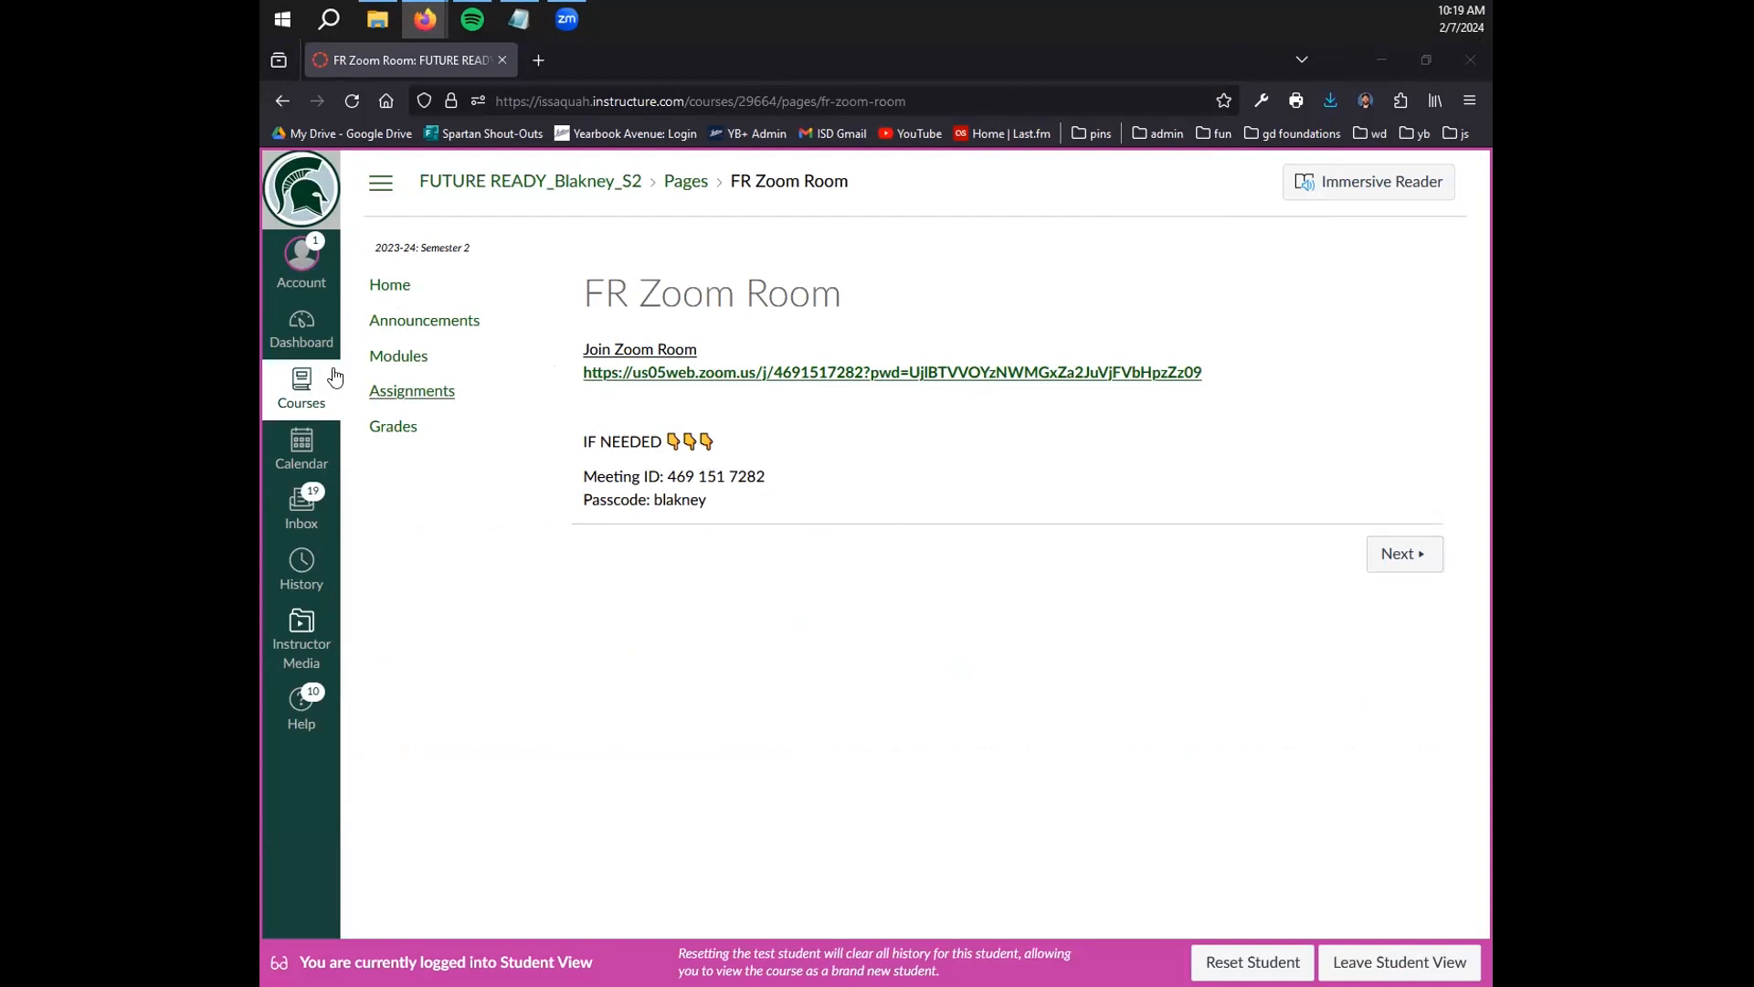
pyautogui.click(616, 62)
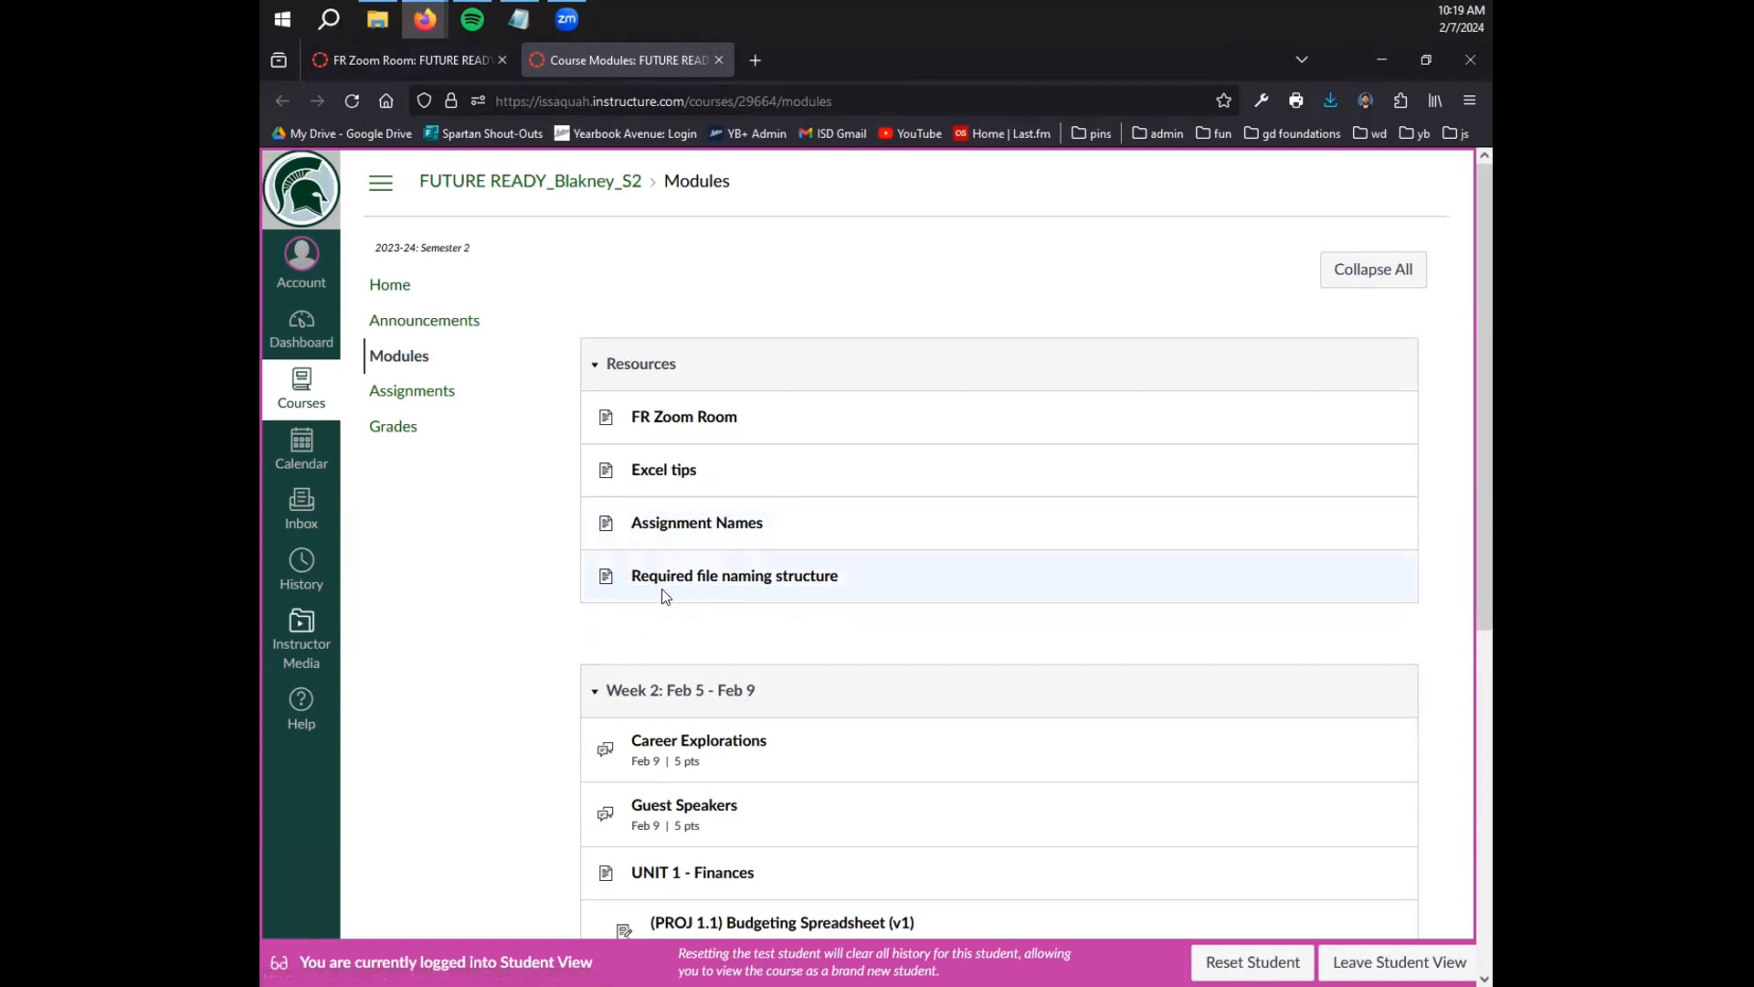
pyautogui.click(687, 528)
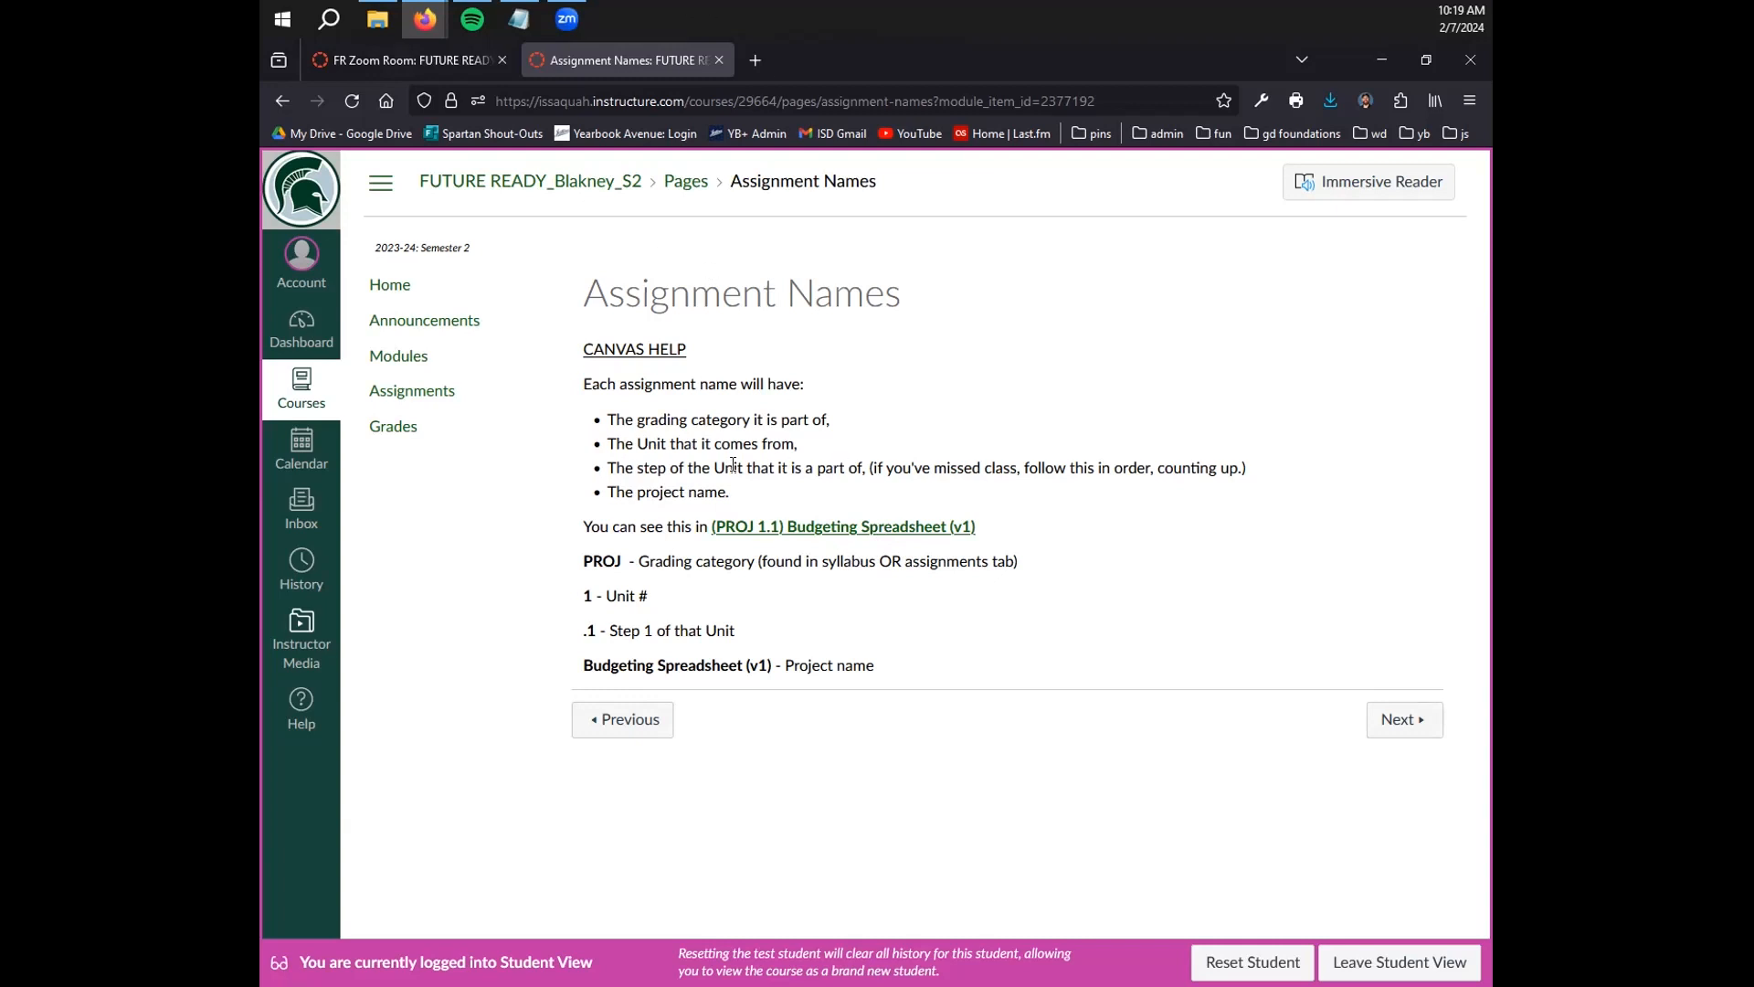
# Highlight the list of what each assignment name contains, including the grading category bullet by itself
pyautogui.moveTo(747, 493); pyautogui.dragTo(577, 422)
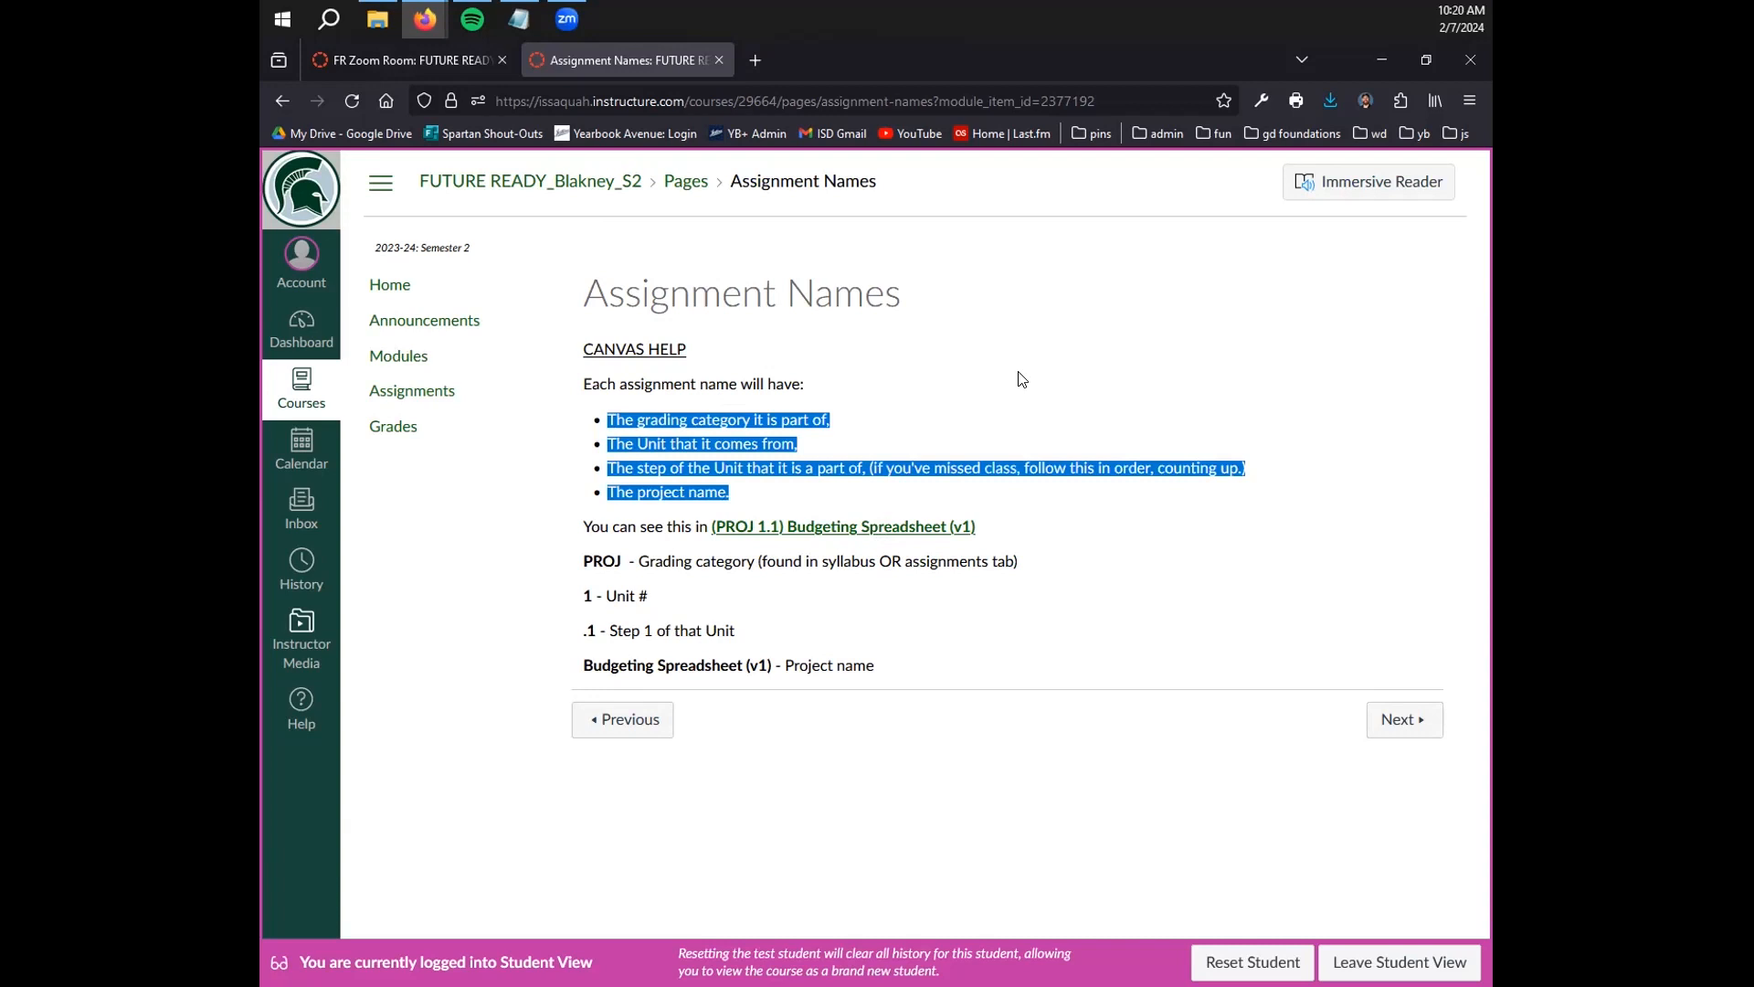
pyautogui.click(918, 468)
pyautogui.moveTo(859, 423); pyautogui.dragTo(605, 419)
pyautogui.click(1010, 436)
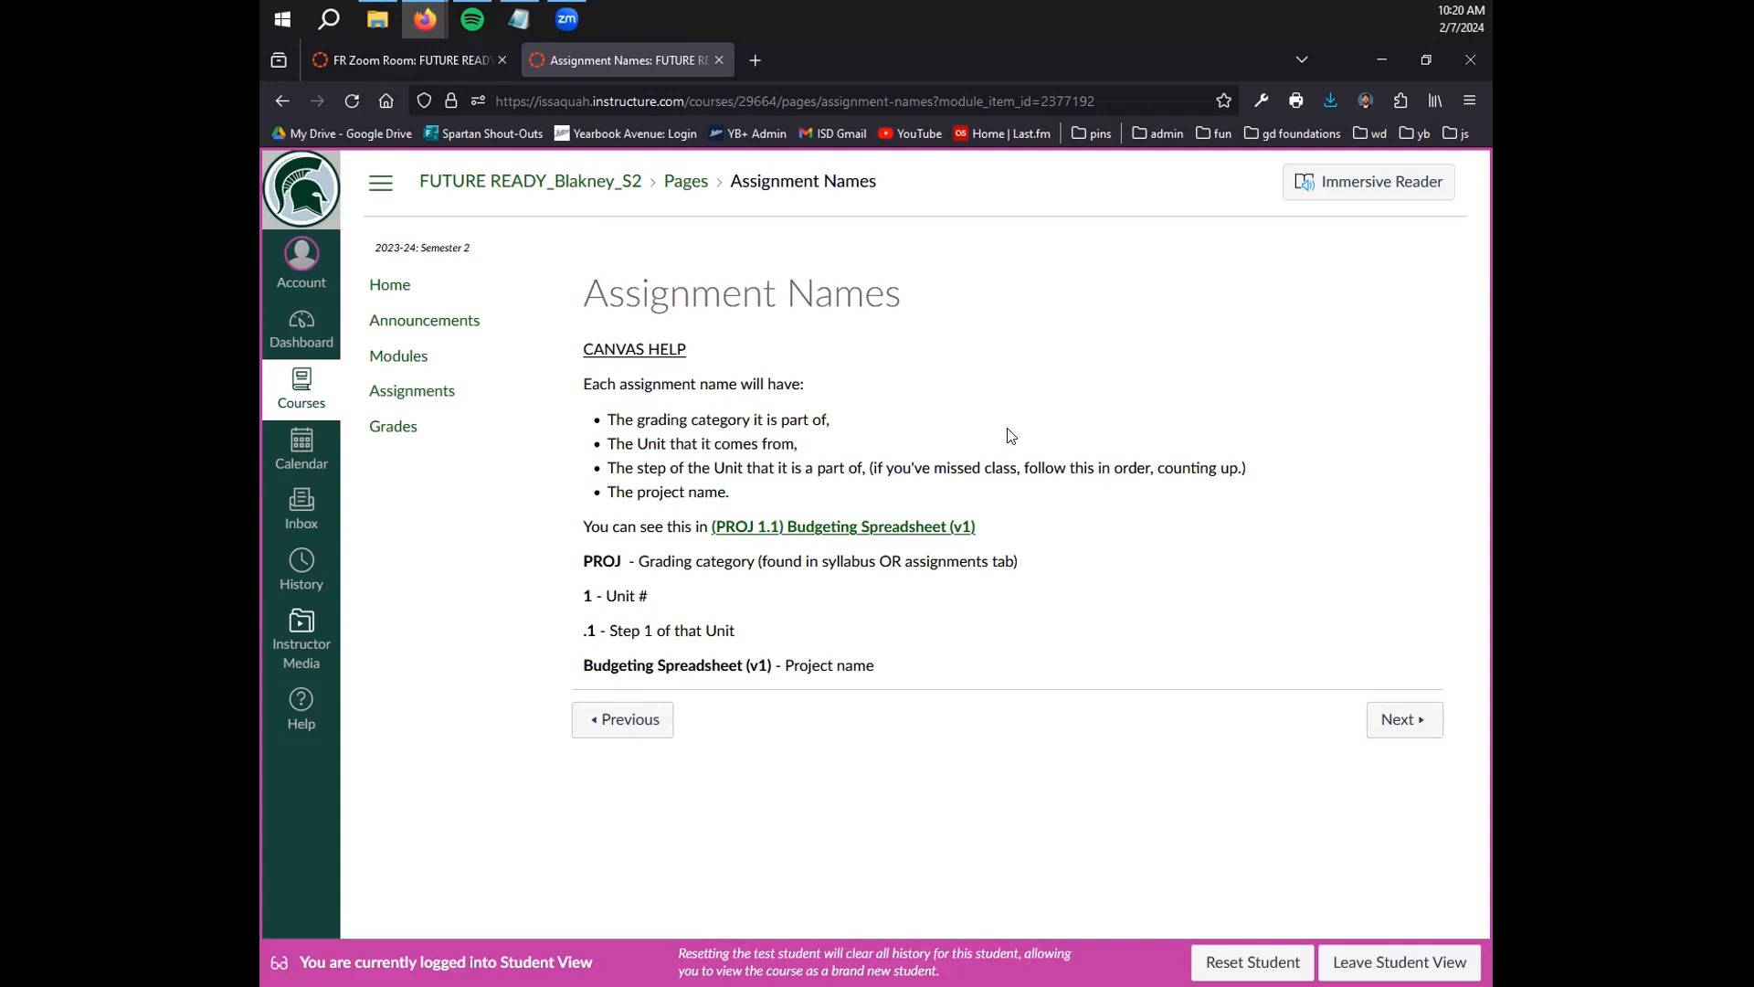
# Open the course's Assignments page in a new tab, examine the grading categories and their weights, and close that tab
pyautogui.middleClick(411, 393)
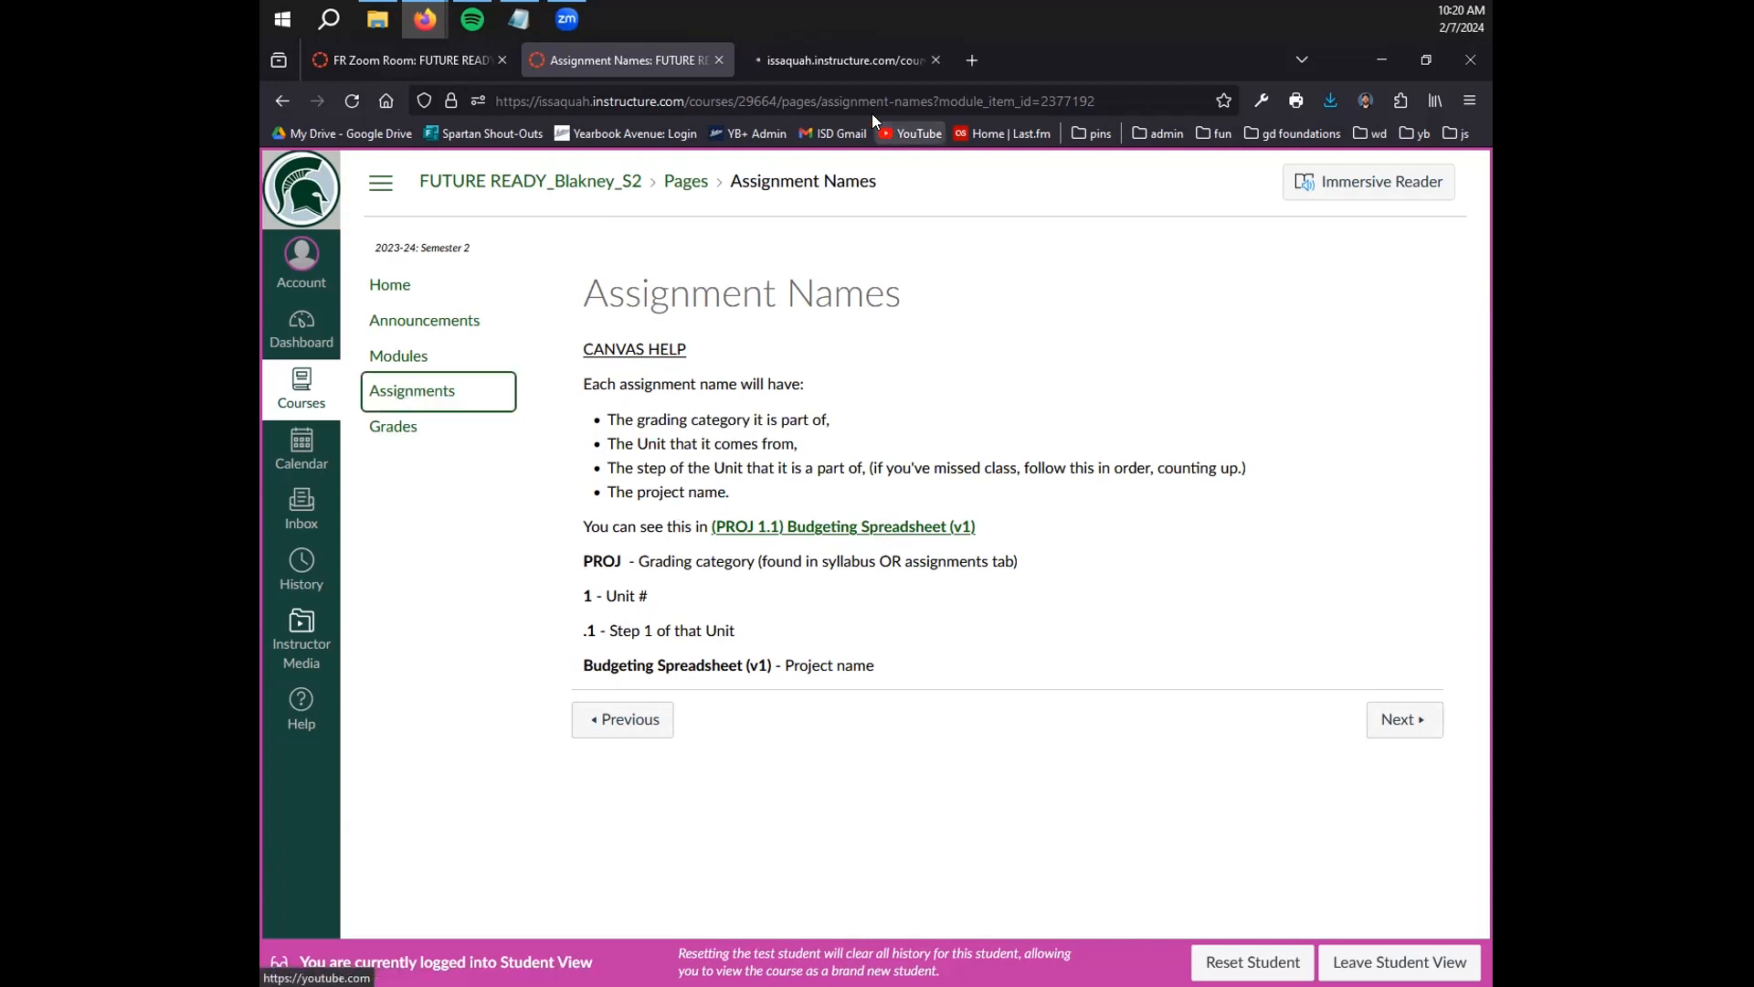
pyautogui.click(900, 60)
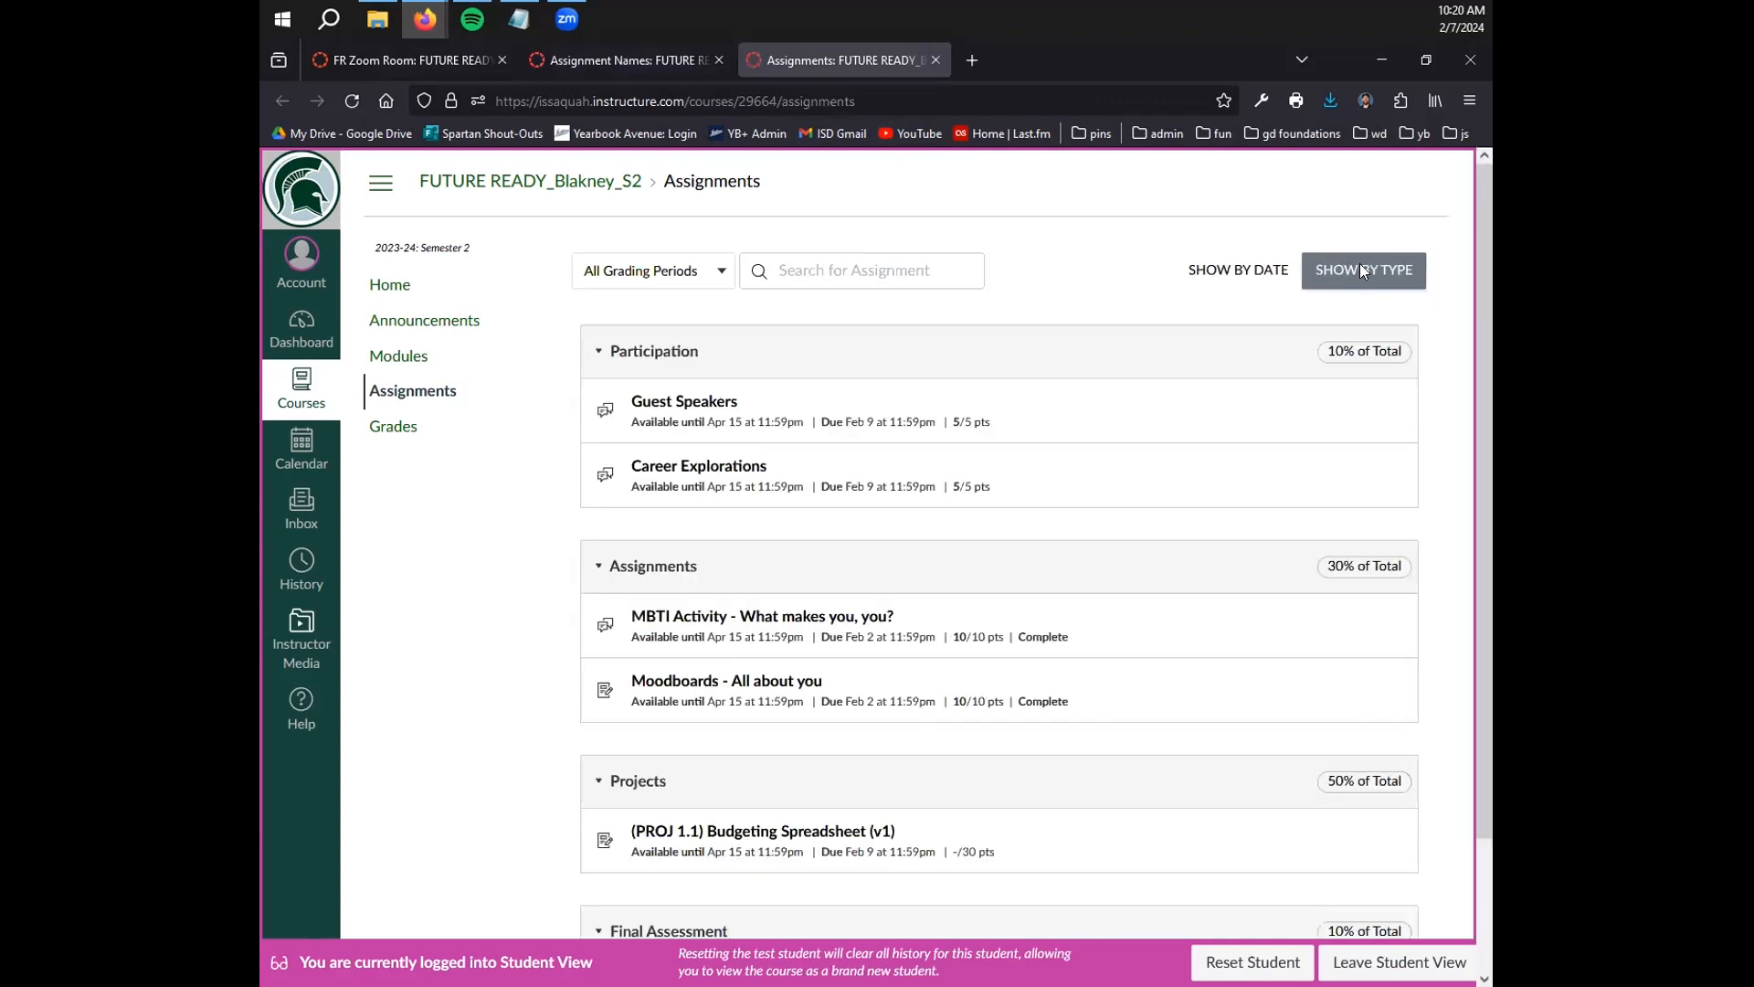
pyautogui.scroll(-2, 1389, 529)
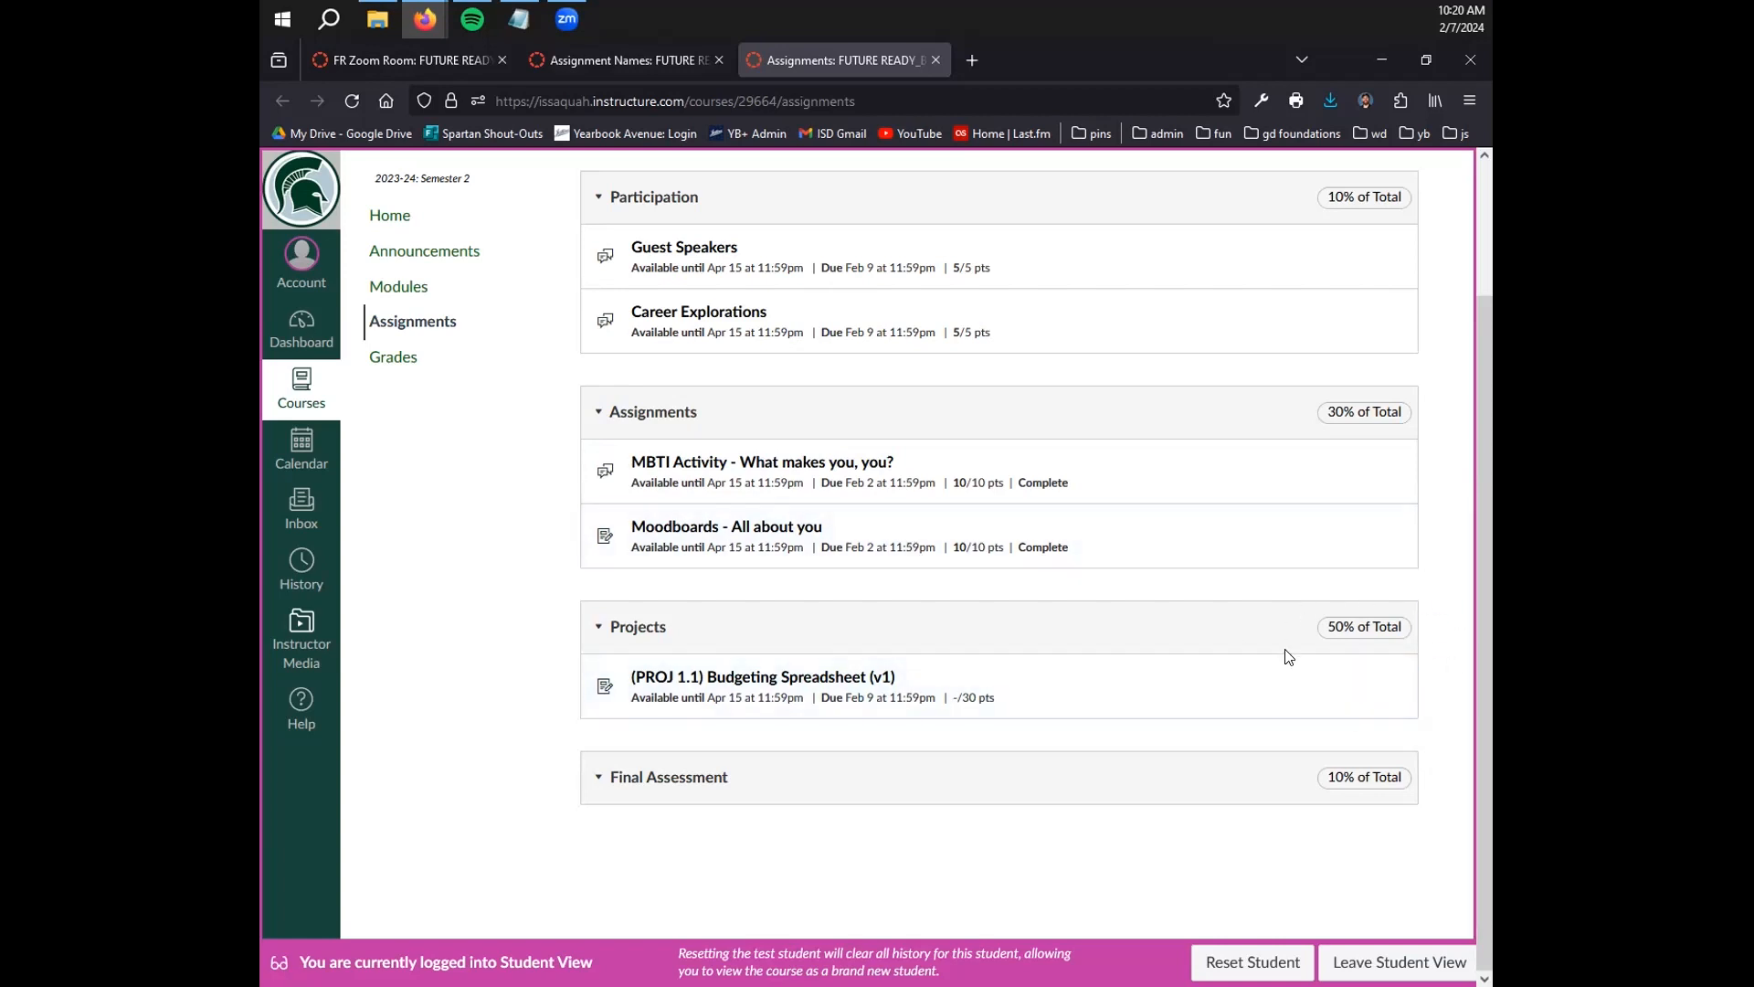
pyautogui.scroll(1, 1241, 674)
pyautogui.scroll(2, 1241, 674)
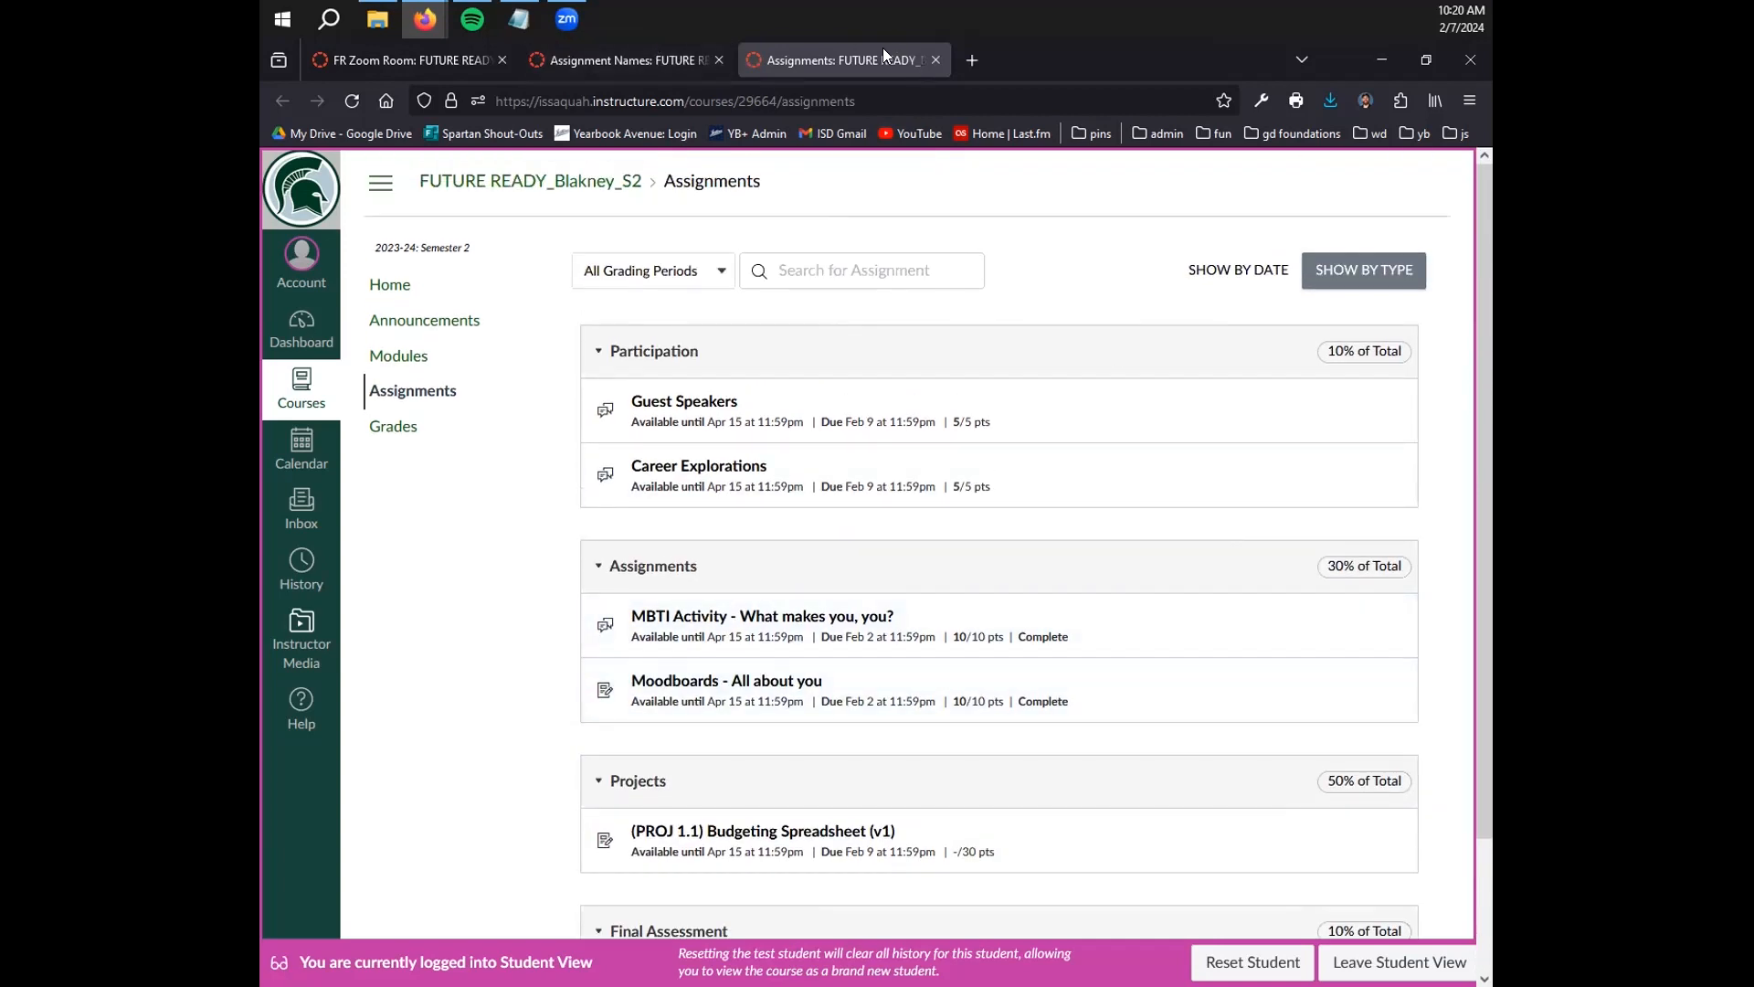
pyautogui.click(932, 60)
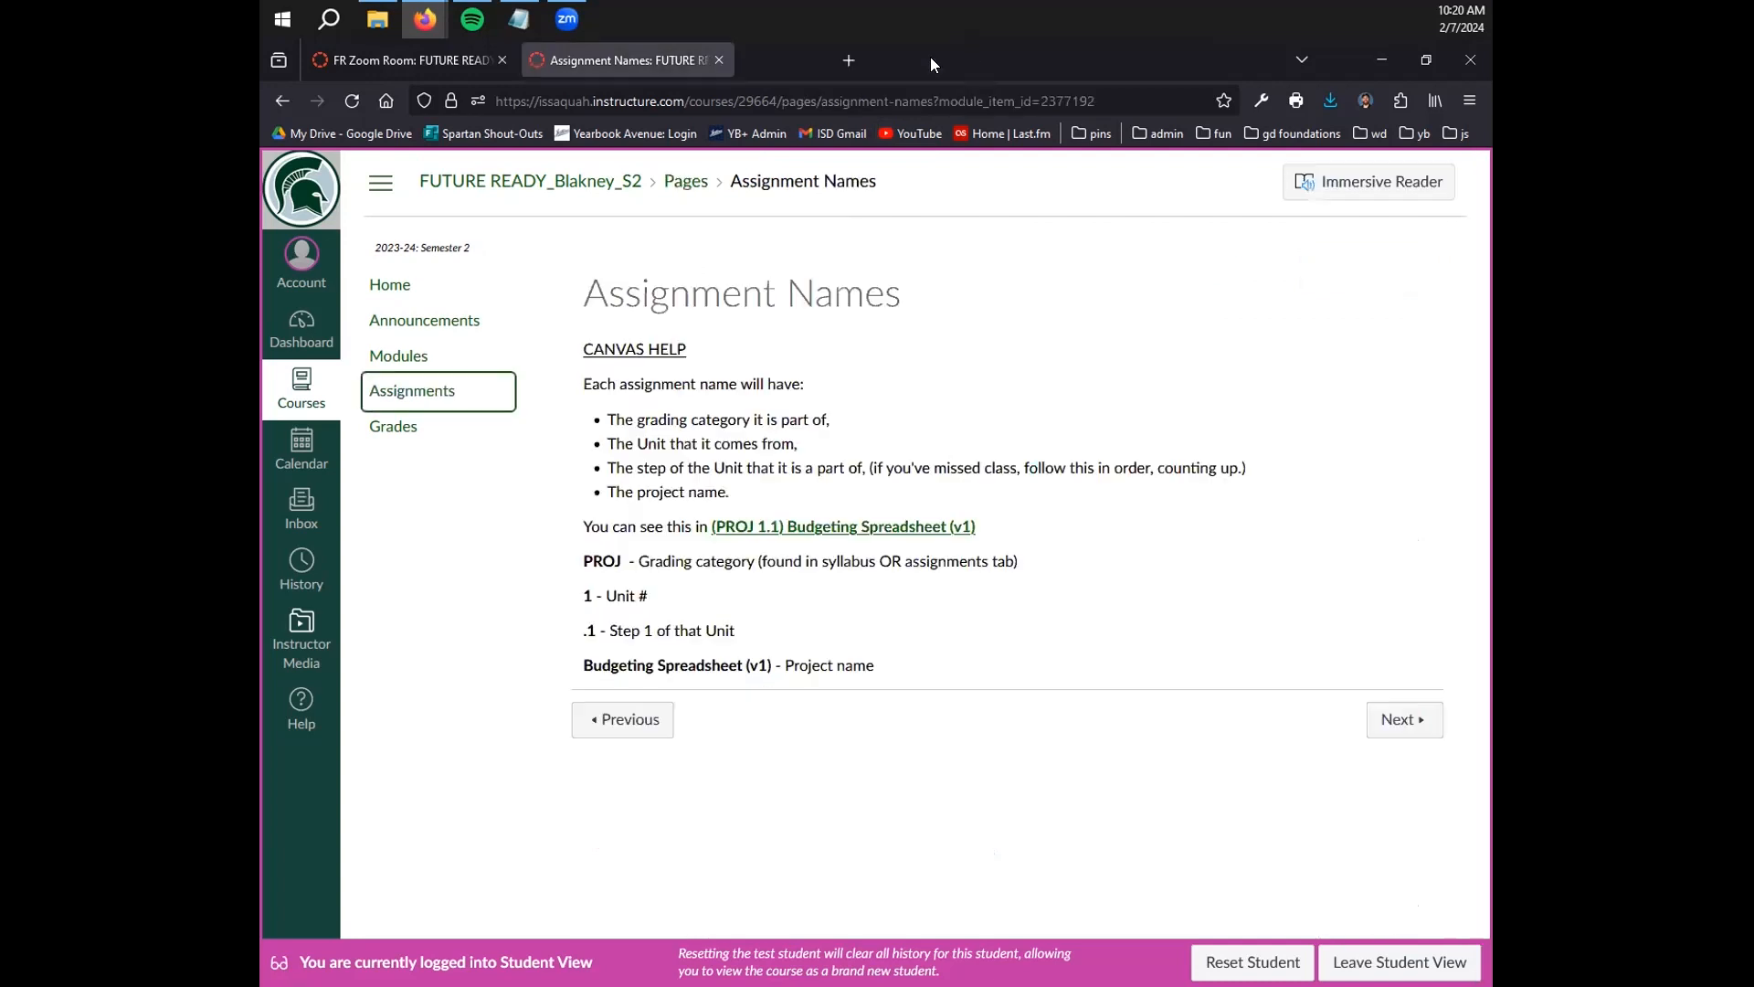
# Highlight the grading category and Unit bullets, plus the matching unit number in the assignment name breakdown
pyautogui.moveTo(823, 420); pyautogui.dragTo(631, 420)
pyautogui.click(612, 420)
pyautogui.moveTo(841, 446); pyautogui.dragTo(607, 444)
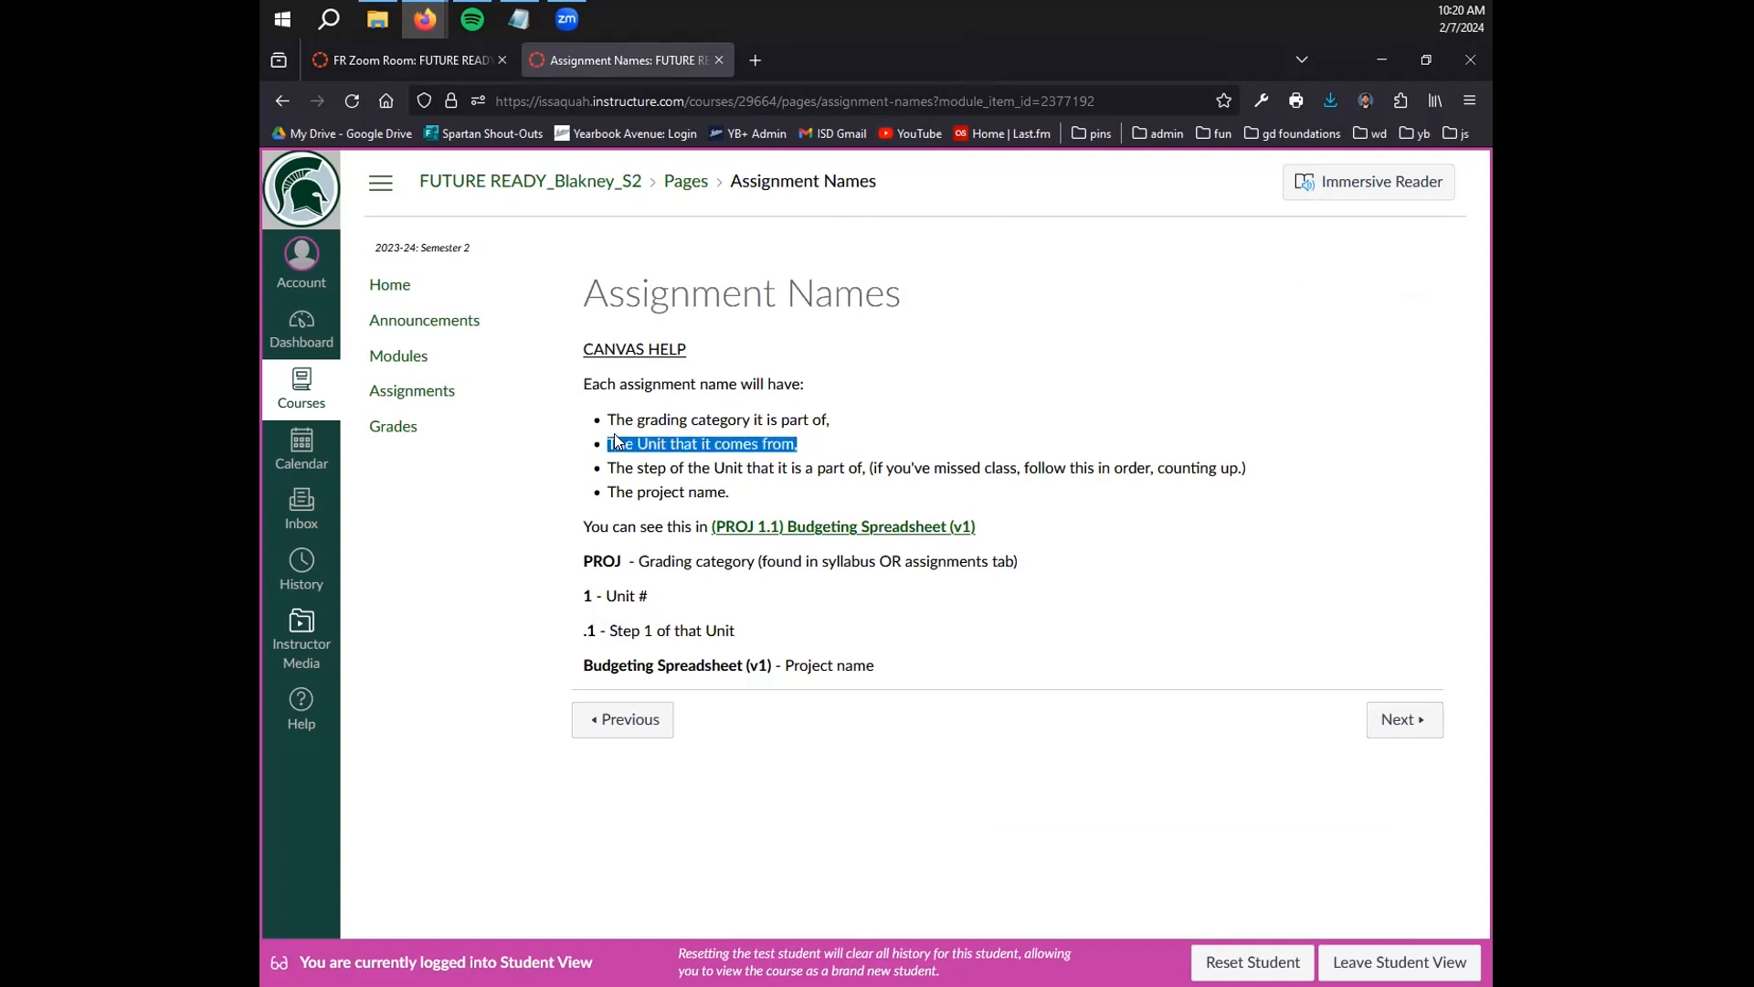
pyautogui.click(610, 444)
pyautogui.doubleClick(588, 596)
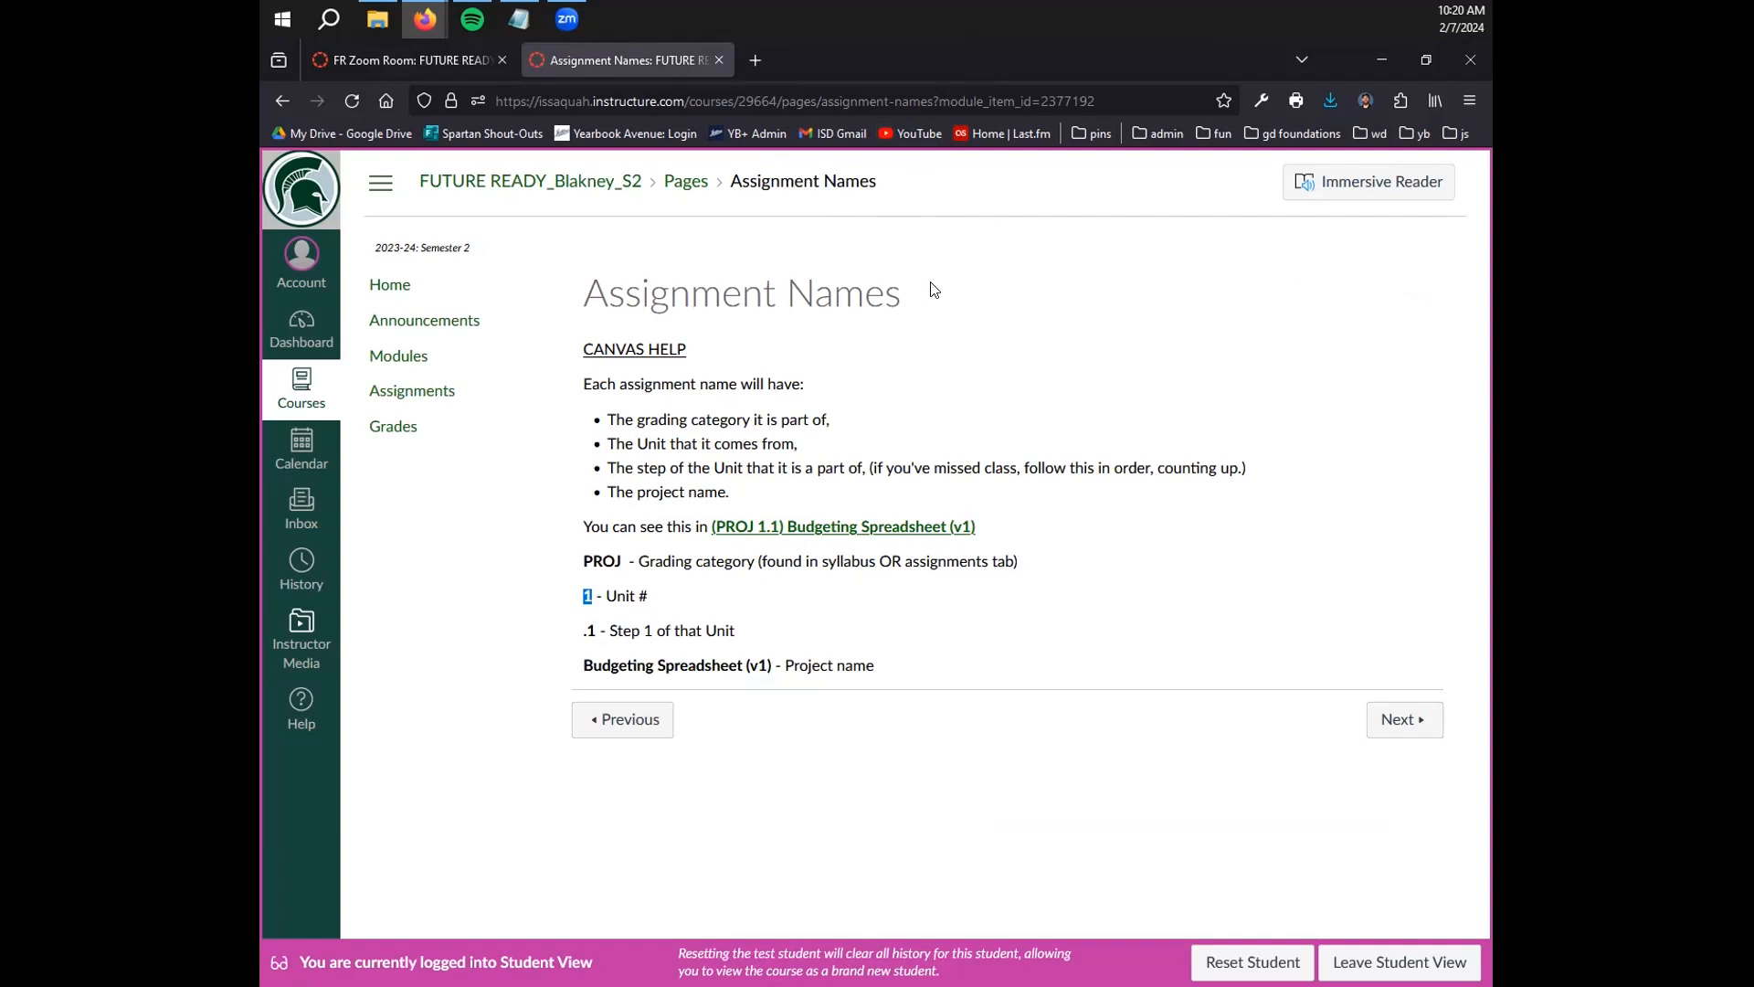
pyautogui.click(569, 618)
# Highlight the PROJ, .1 and Budgeting Spreadsheet (v1) parts of the assignment name breakdown
pyautogui.moveTo(626, 555); pyautogui.dragTo(545, 574)
pyautogui.click(660, 611)
pyautogui.doubleClick(590, 629)
pyautogui.moveTo(585, 664); pyautogui.dragTo(748, 669)
pyautogui.click(866, 575)
# Open the Required file naming structure page from the course modules and highlight the full naming scheme
pyautogui.click(417, 354)
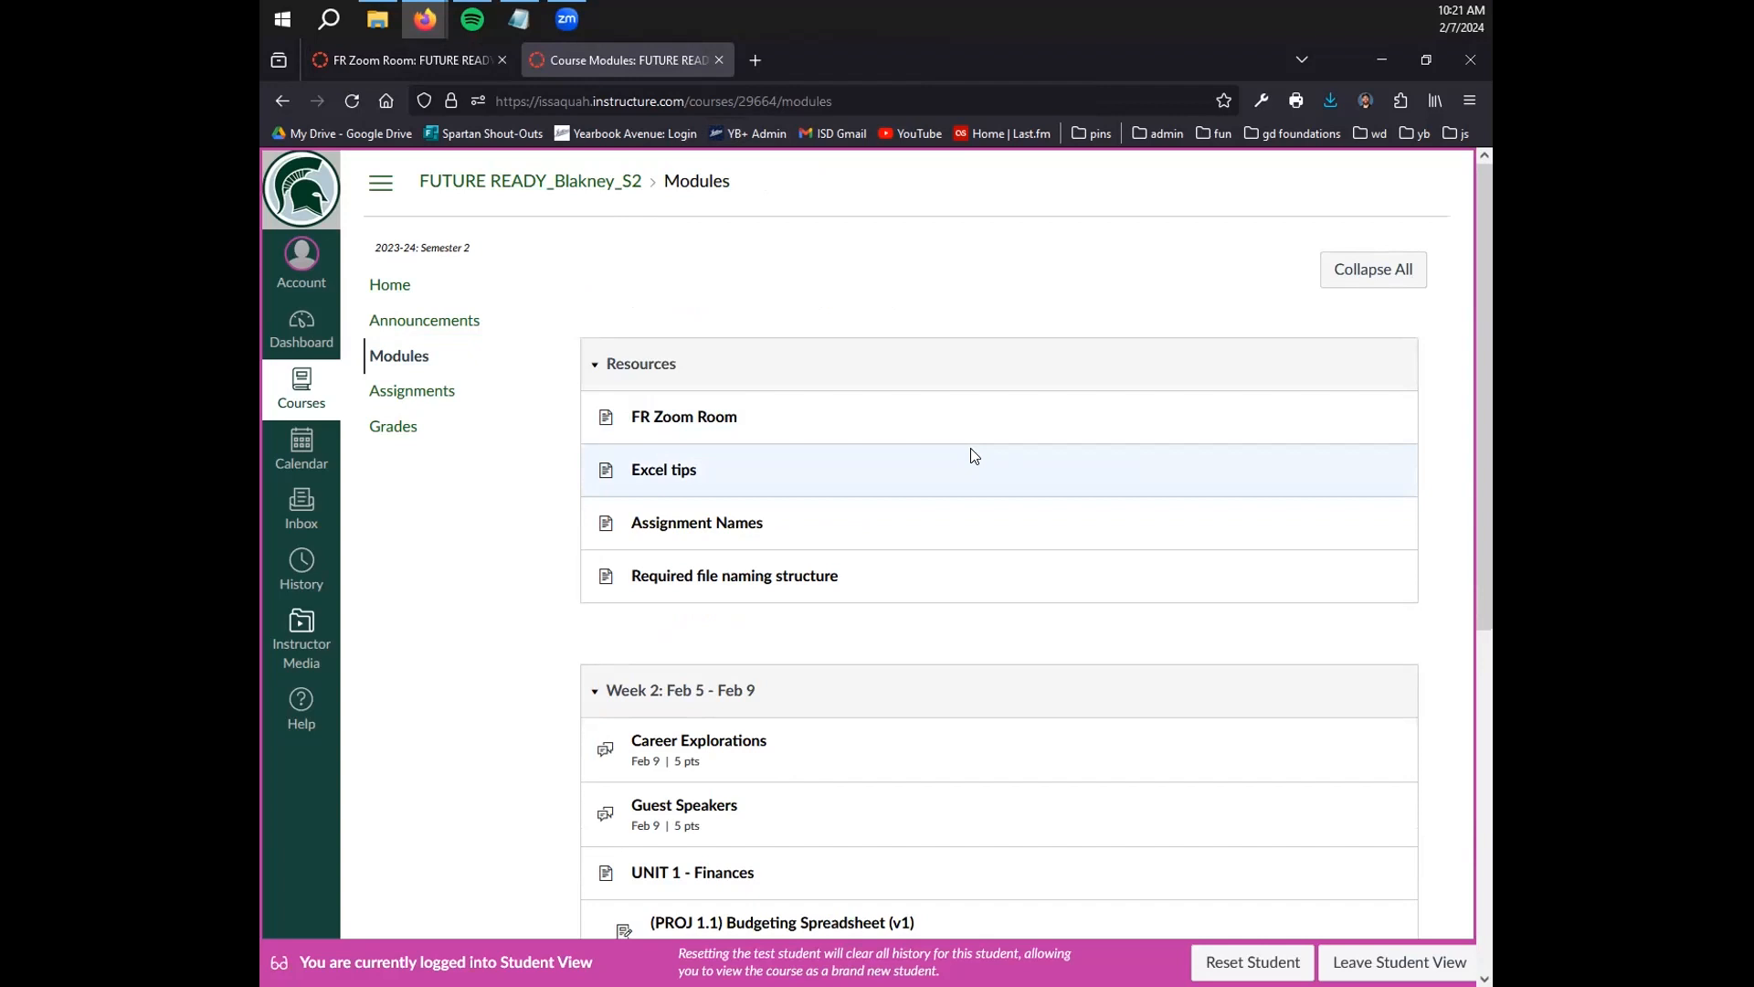
pyautogui.click(745, 587)
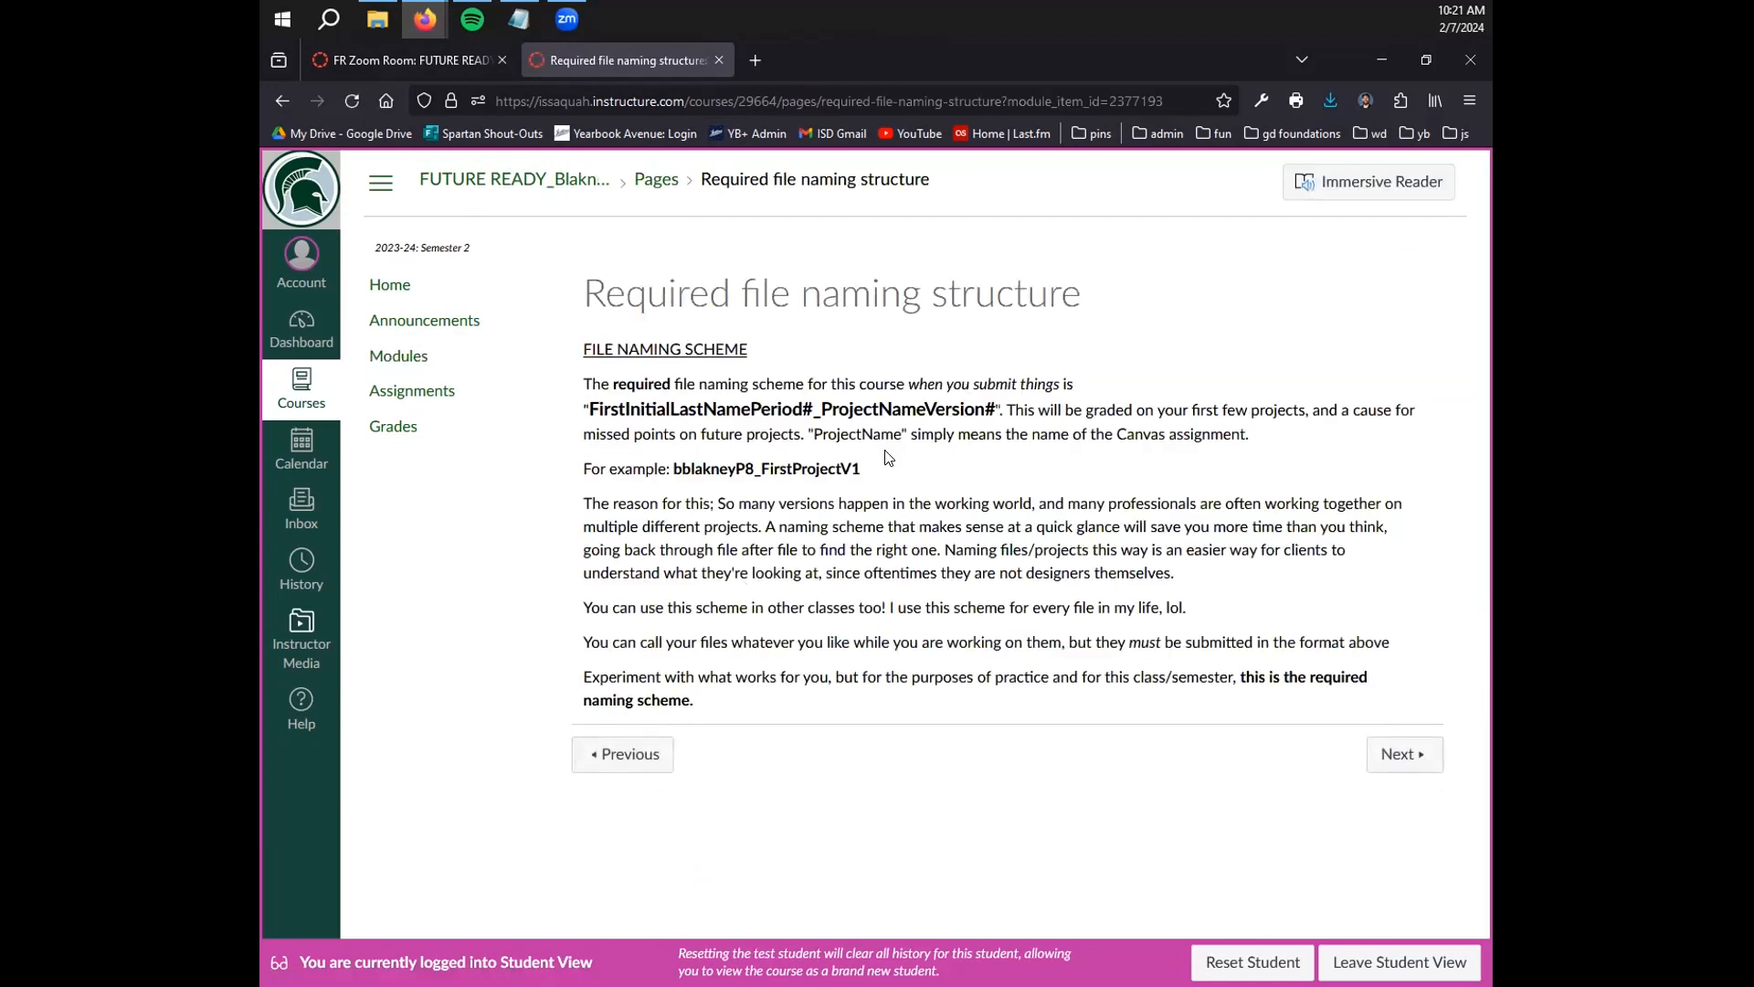
pyautogui.moveTo(578, 413); pyautogui.dragTo(1004, 409)
pyautogui.click(1034, 454)
# Highlight the naming scheme piece by piece, covering FirstInitialLastNamePeriod# and ProjectNameVersion#
pyautogui.moveTo(588, 410); pyautogui.dragTo(822, 411)
pyautogui.click(670, 412)
pyautogui.click(846, 452)
pyautogui.moveTo(811, 412); pyautogui.dragTo(998, 408)
pyautogui.click(825, 424)
pyautogui.click(824, 417)
pyautogui.click(921, 413)
pyautogui.click(1169, 475)
# Highlight the sentences about grading of file names and the note on using the scheme in other classes
pyautogui.moveTo(1008, 411); pyautogui.dragTo(1425, 443)
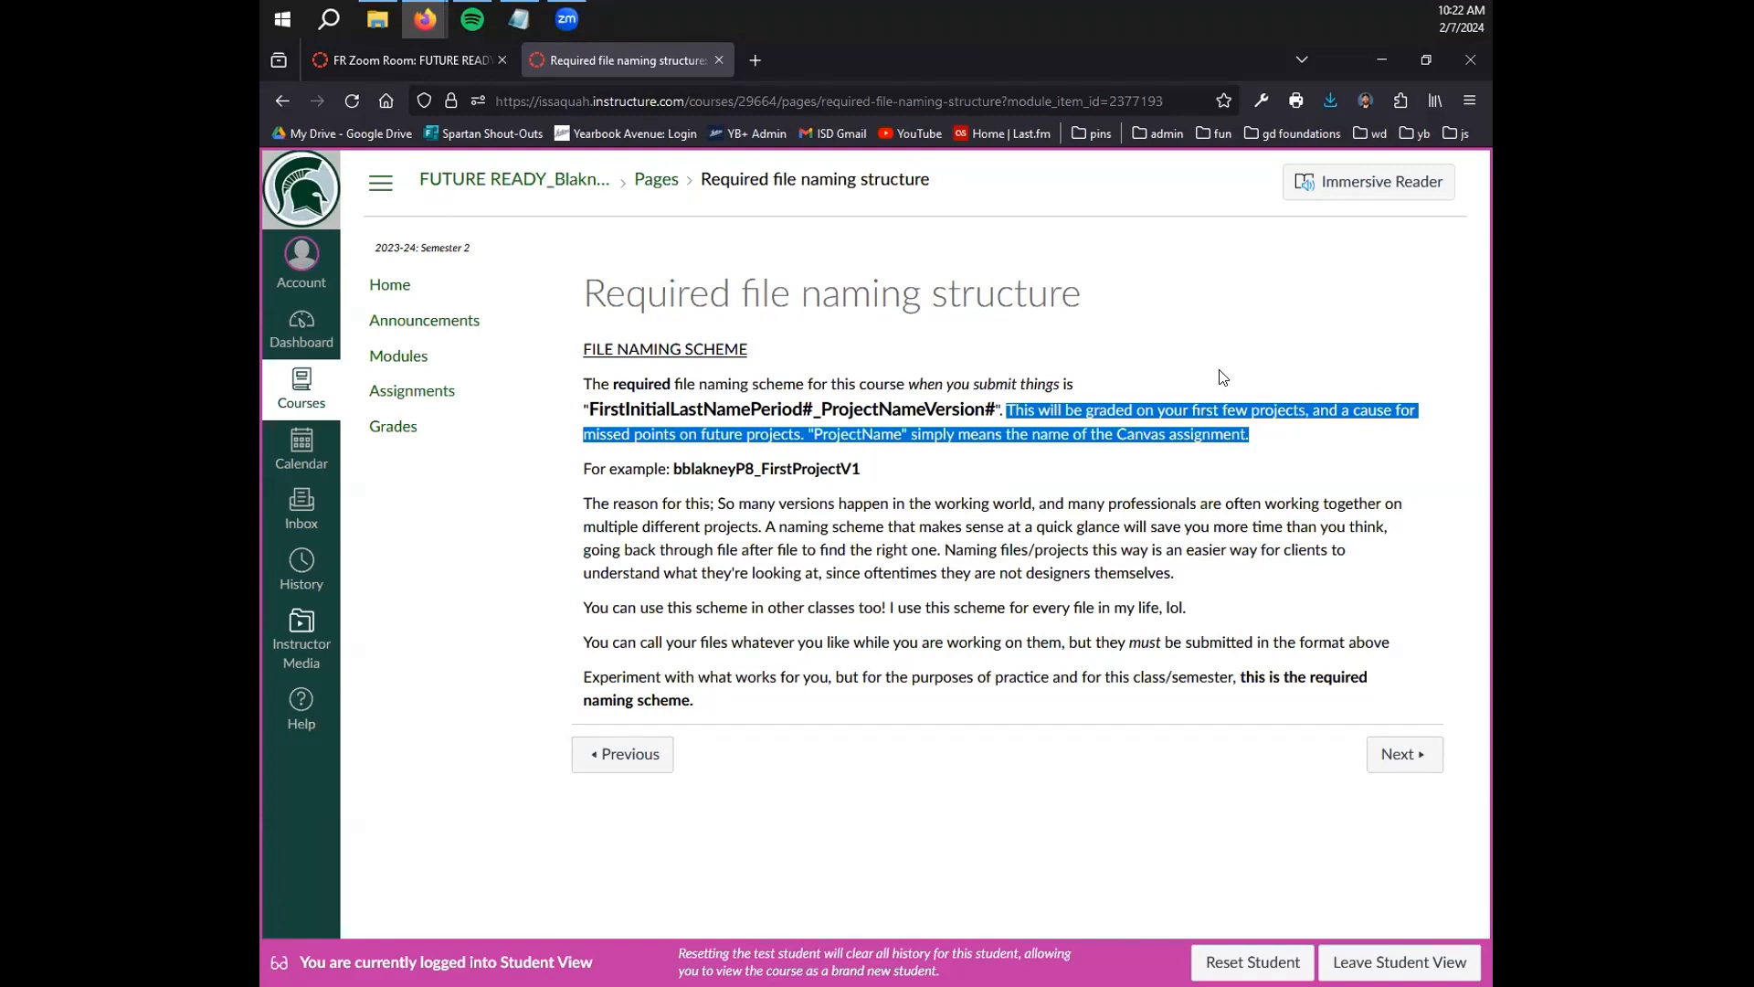
pyautogui.click(1257, 494)
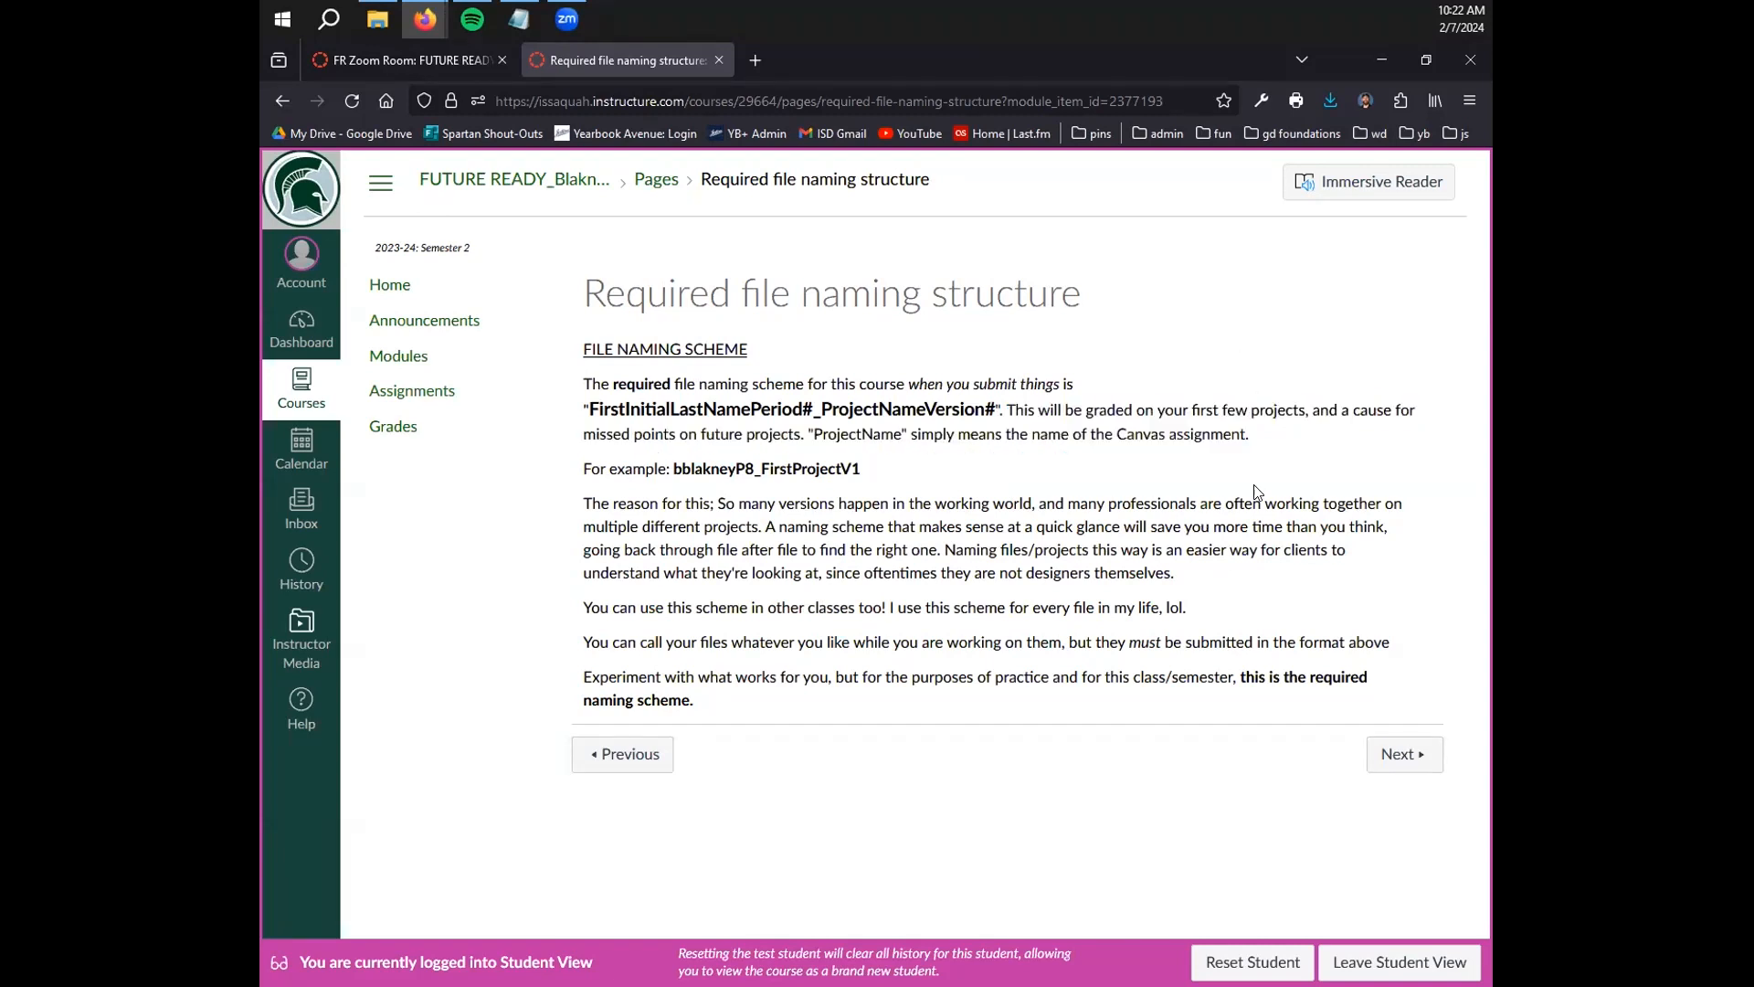
pyautogui.moveTo(1261, 612); pyautogui.dragTo(578, 628)
pyautogui.click(578, 620)
# Highlight the complete naming scheme again, followed by the example file name beneath it
pyautogui.moveTo(587, 409); pyautogui.dragTo(1000, 412)
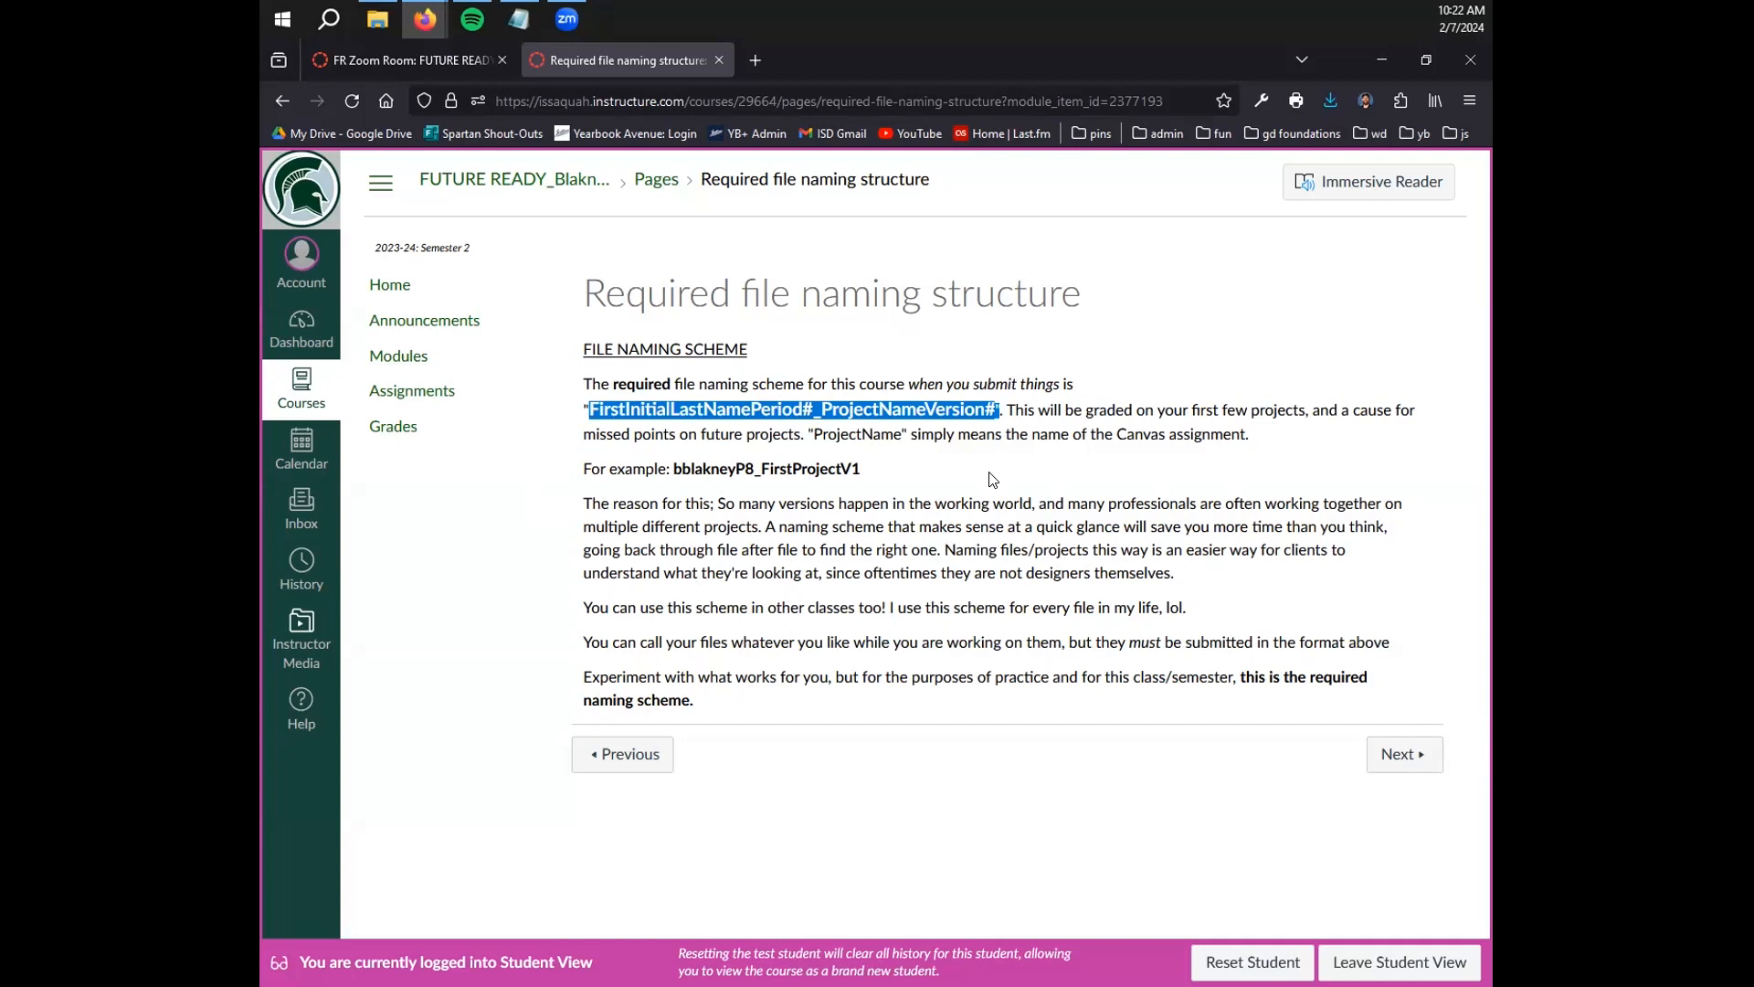
pyautogui.click(775, 466)
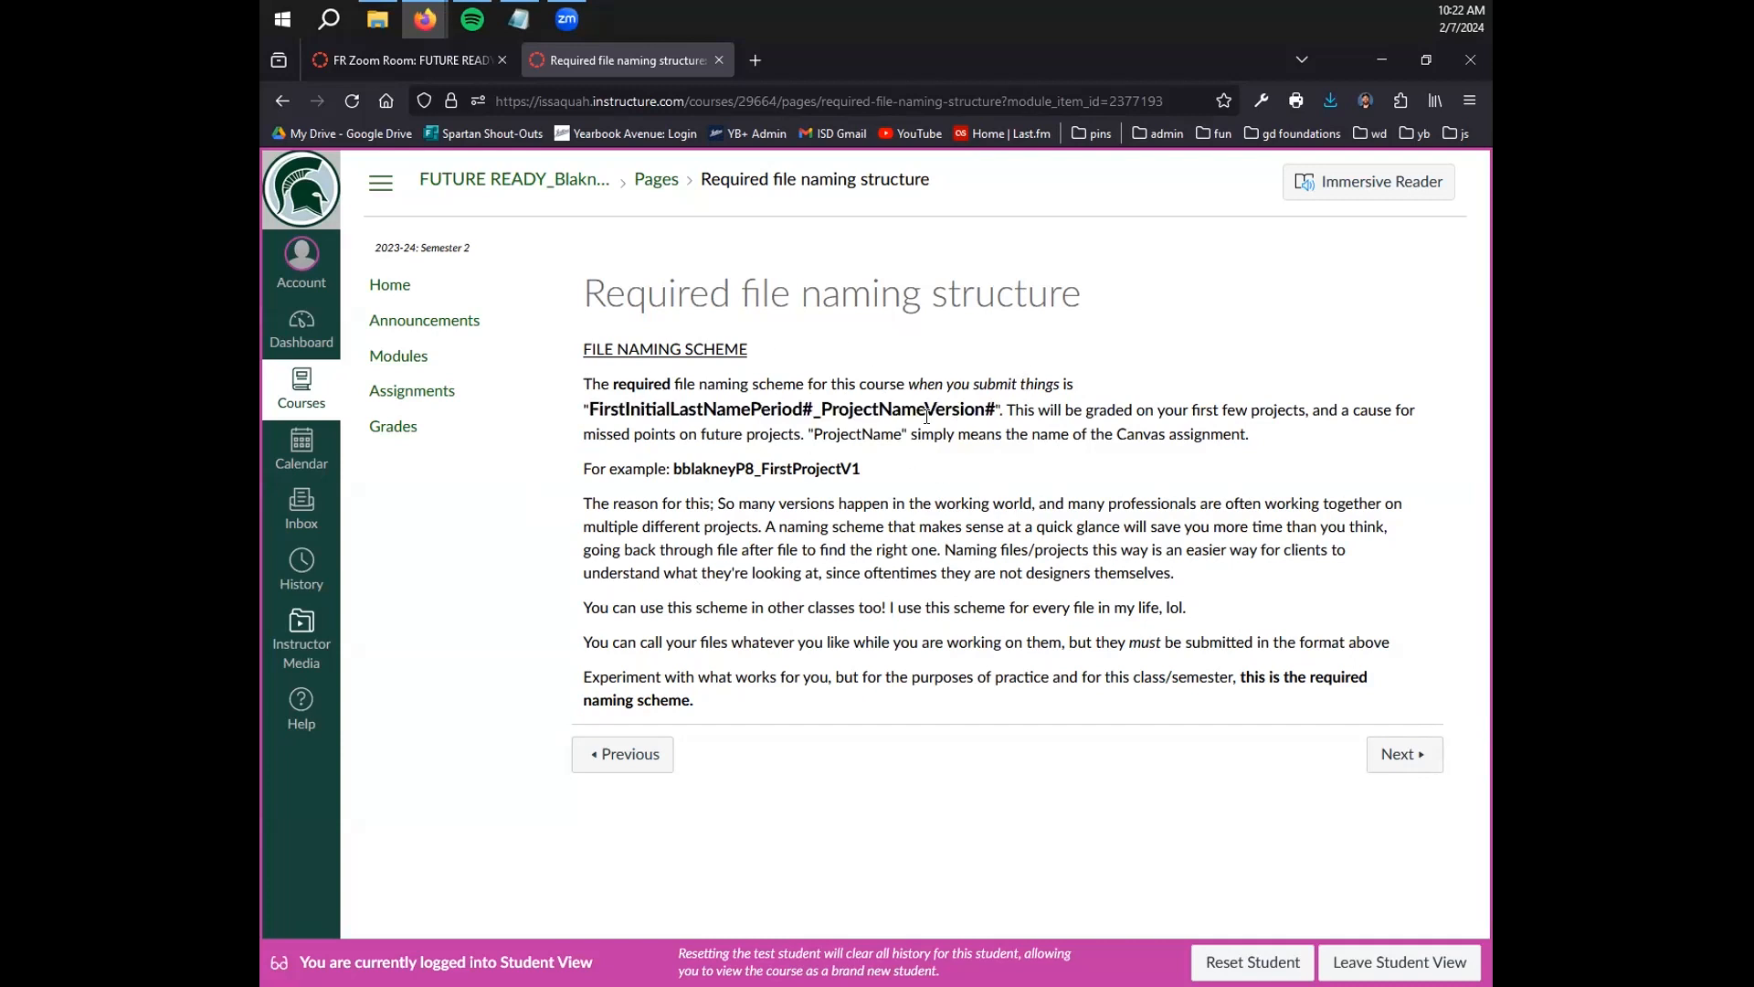
pyautogui.moveTo(883, 469); pyautogui.dragTo(683, 466)
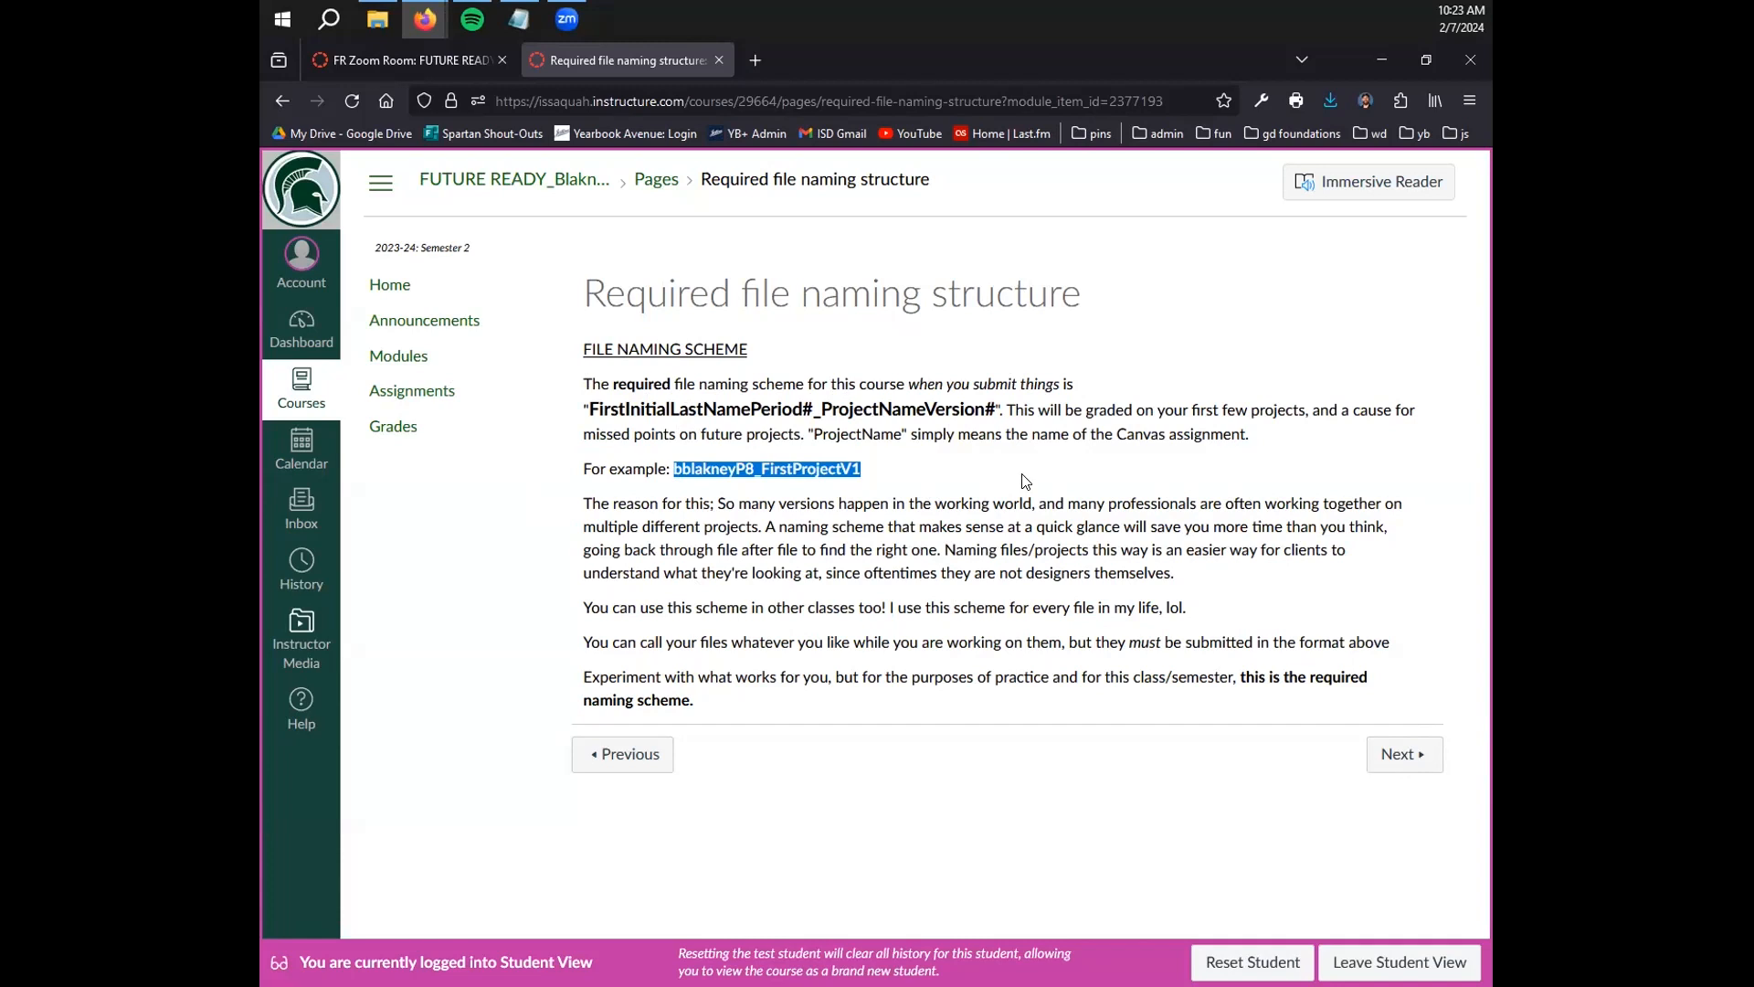
pyautogui.rightClick(1021, 474)
pyautogui.moveTo(911, 432); pyautogui.dragTo(906, 432)
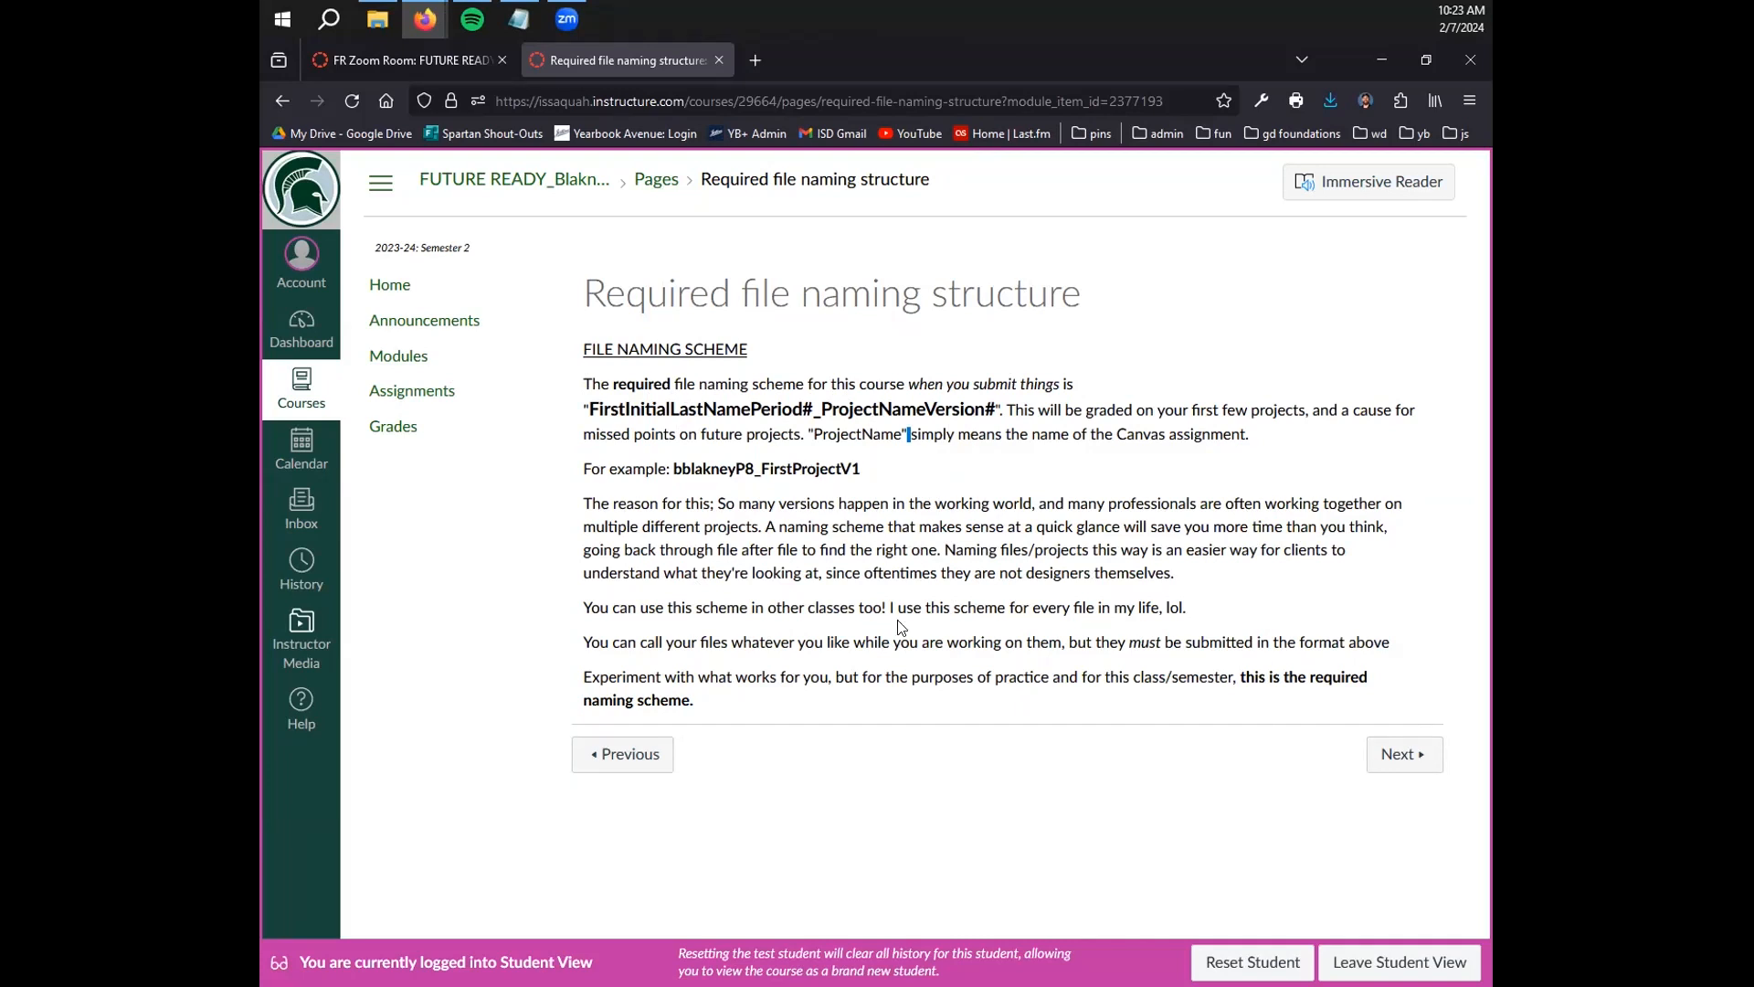
# Return to the course modules and review the items listed under Week 2: Feb 5 - Feb 9
pyautogui.click(396, 358)
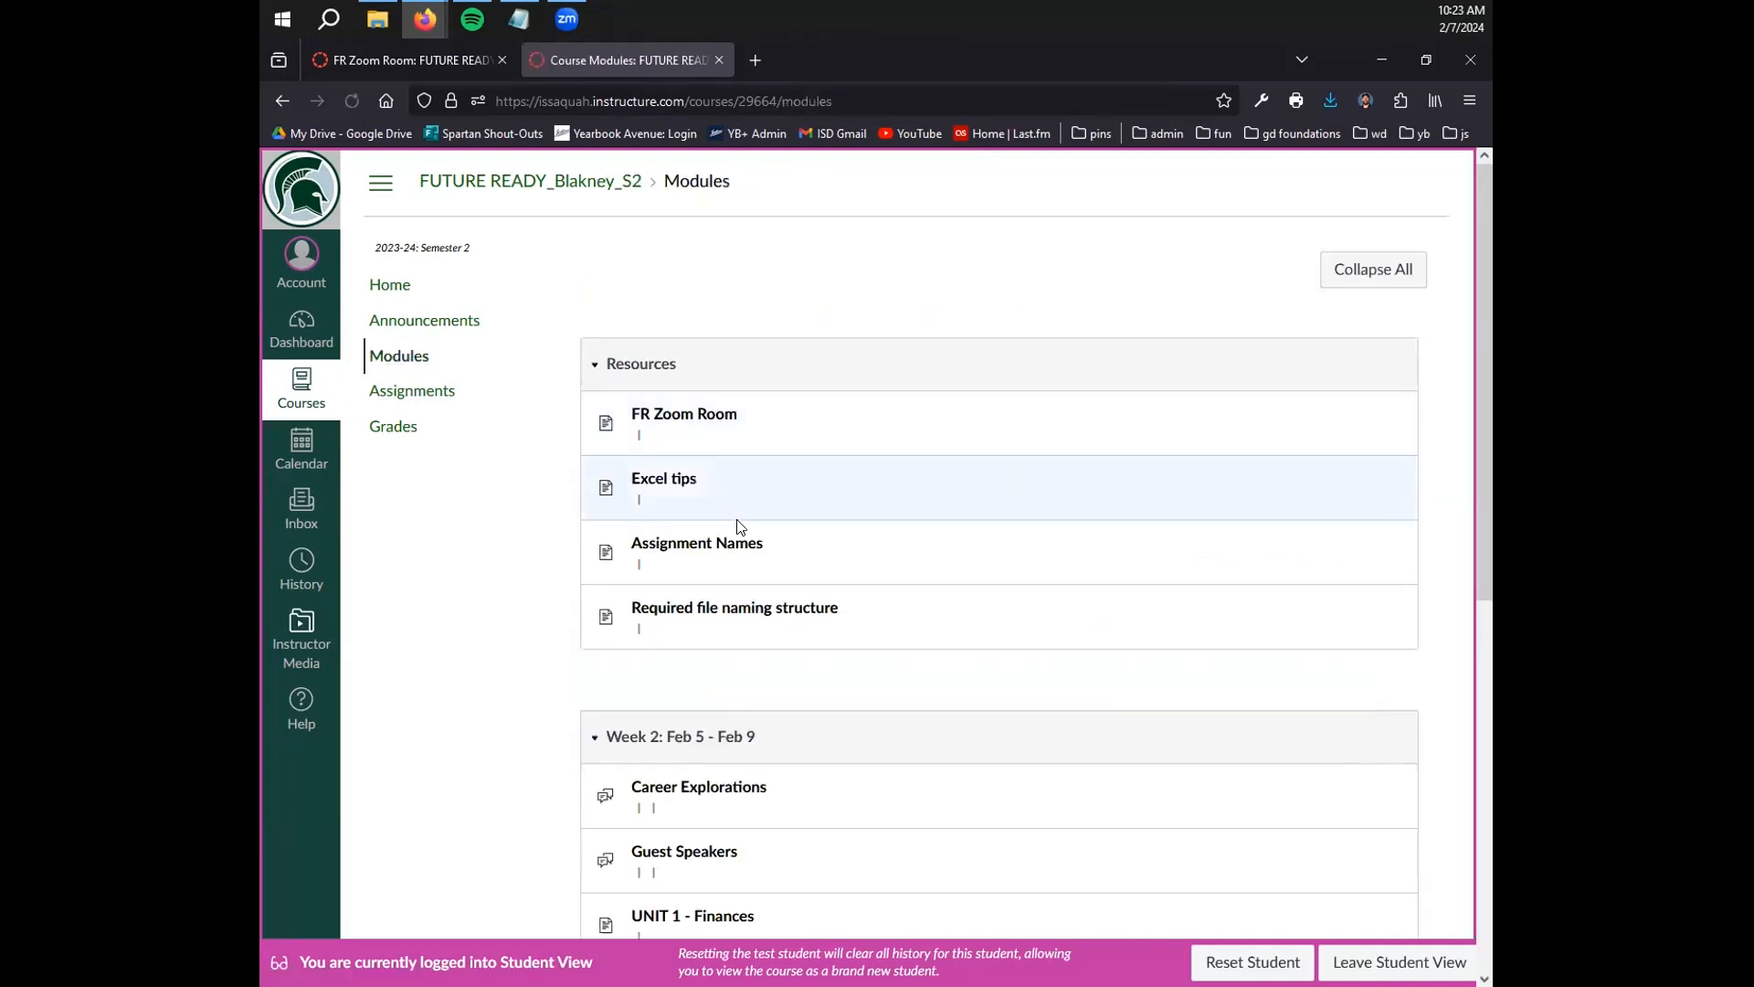
pyautogui.scroll(-5, 811, 591)
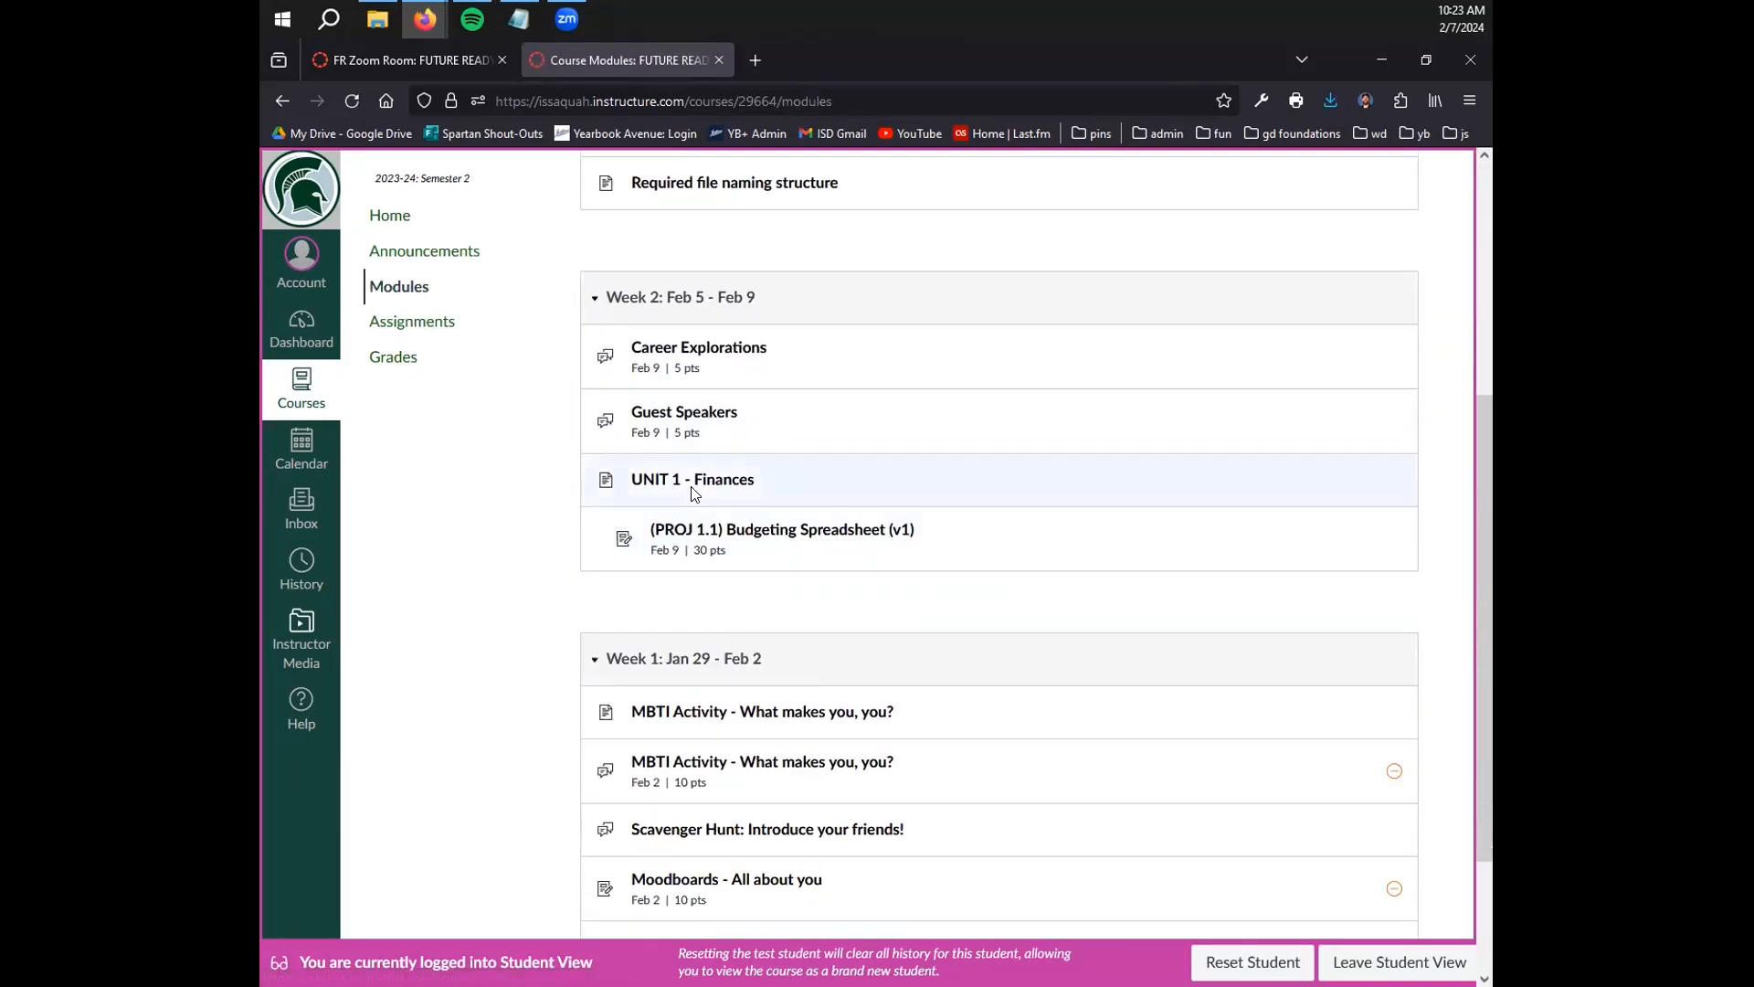
pyautogui.scroll(2, 722, 566)
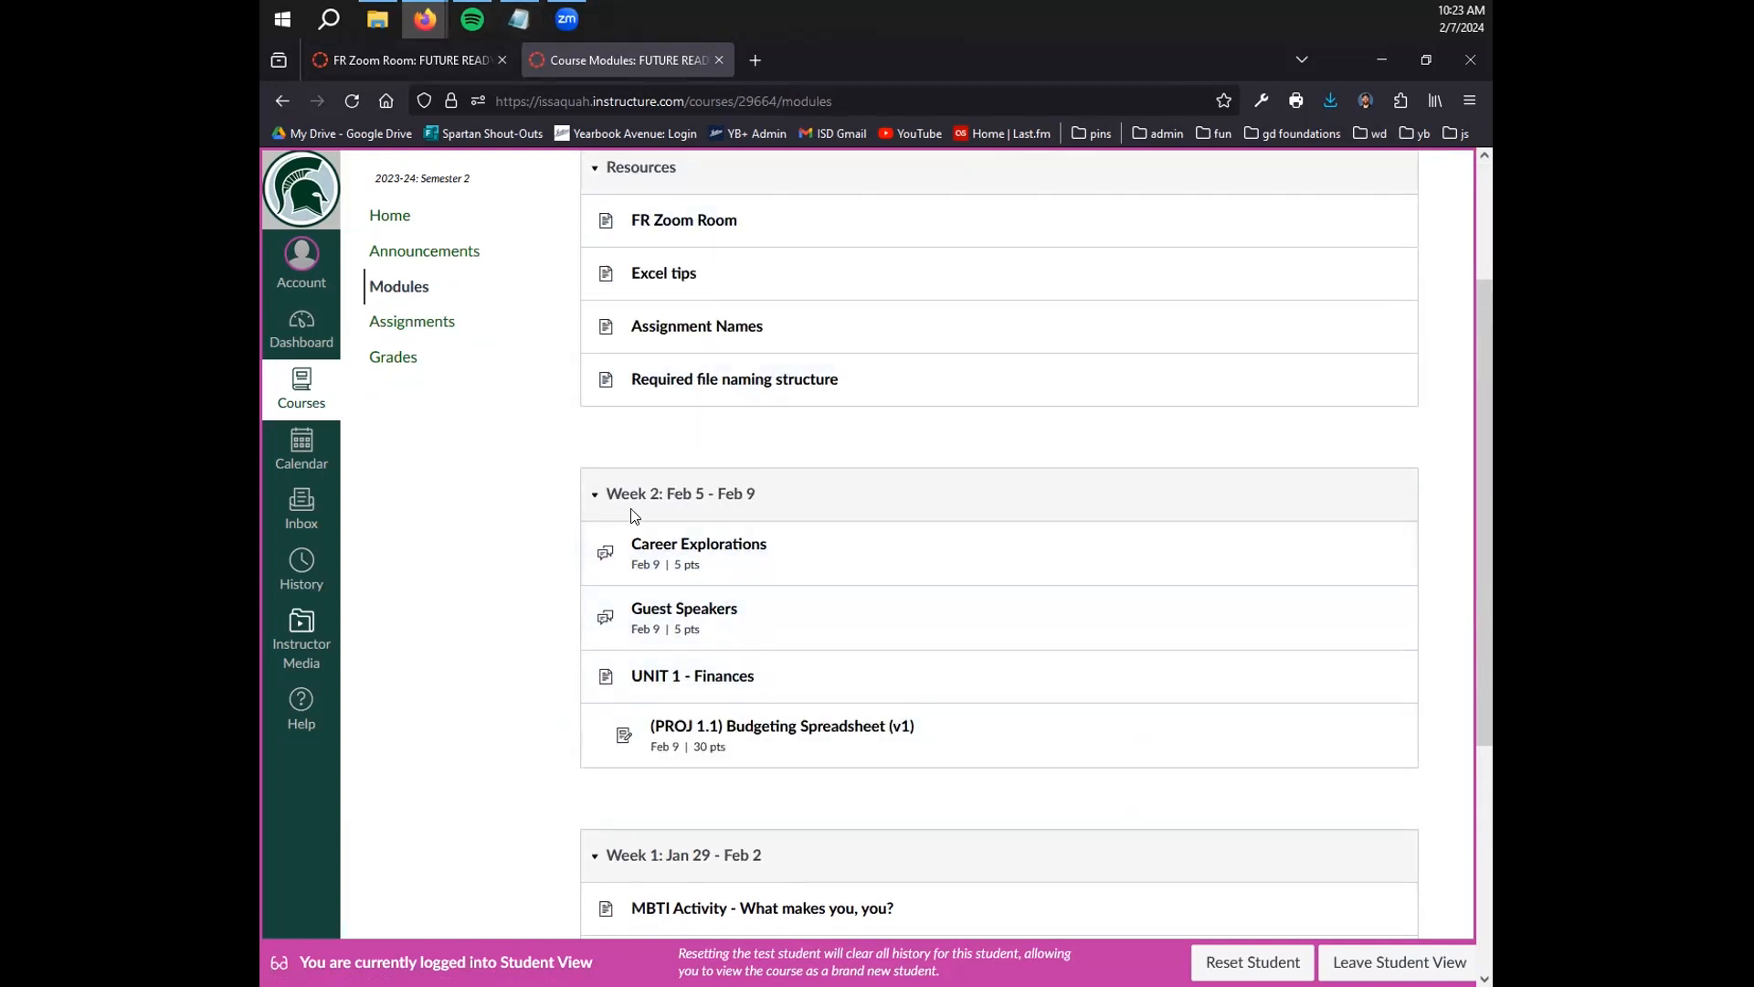
pyautogui.scroll(-1, 540, 592)
pyautogui.scroll(-1, 540, 592)
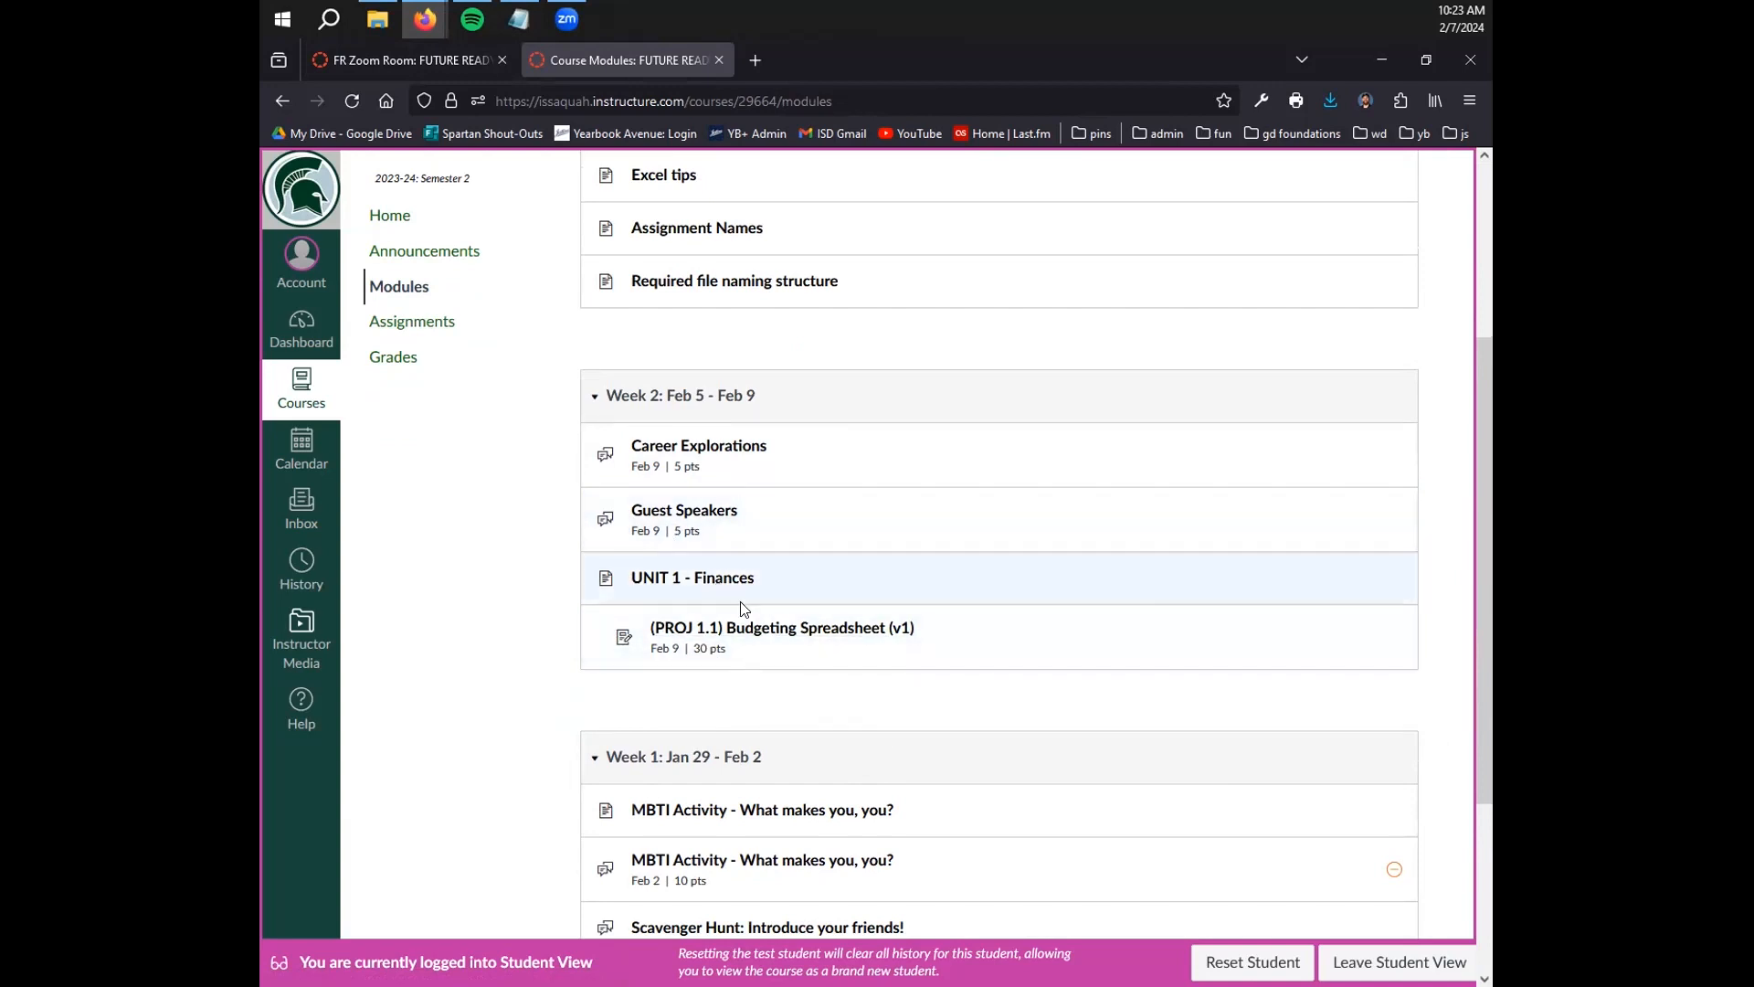
# Open the Dashboard in a new tab, leaving Student View to reach the course cards
pyautogui.middleClick(302, 331)
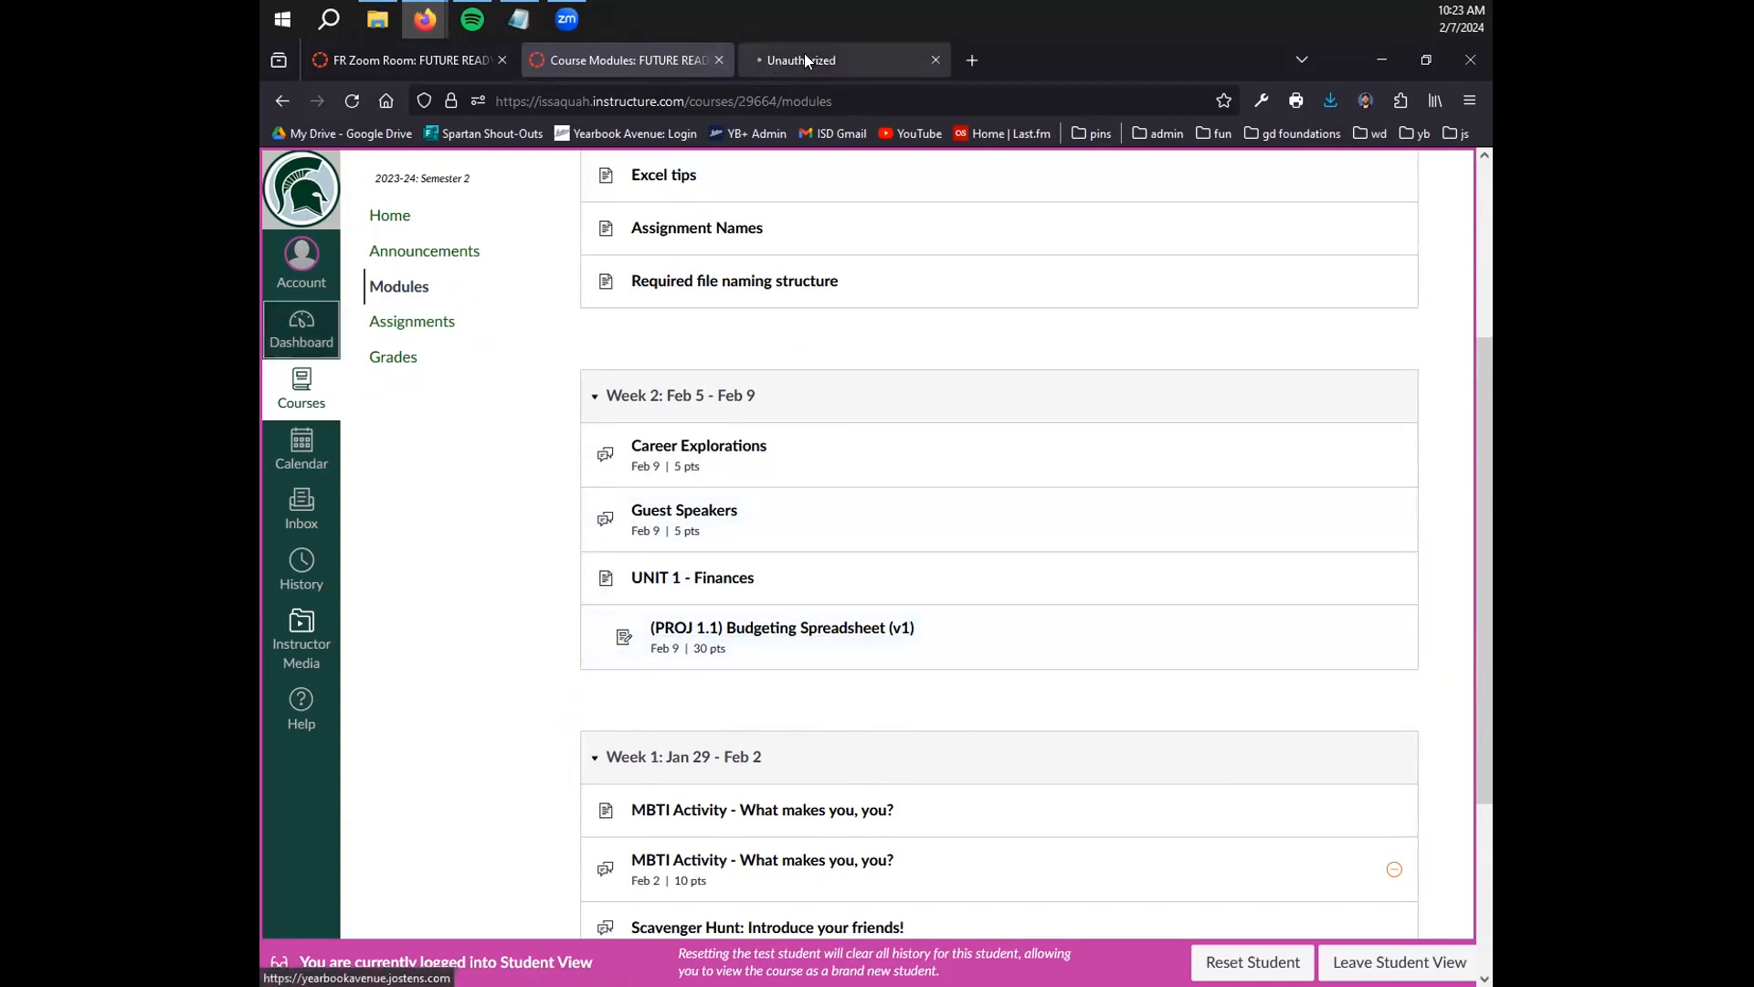
pyautogui.click(804, 56)
pyautogui.click(1399, 962)
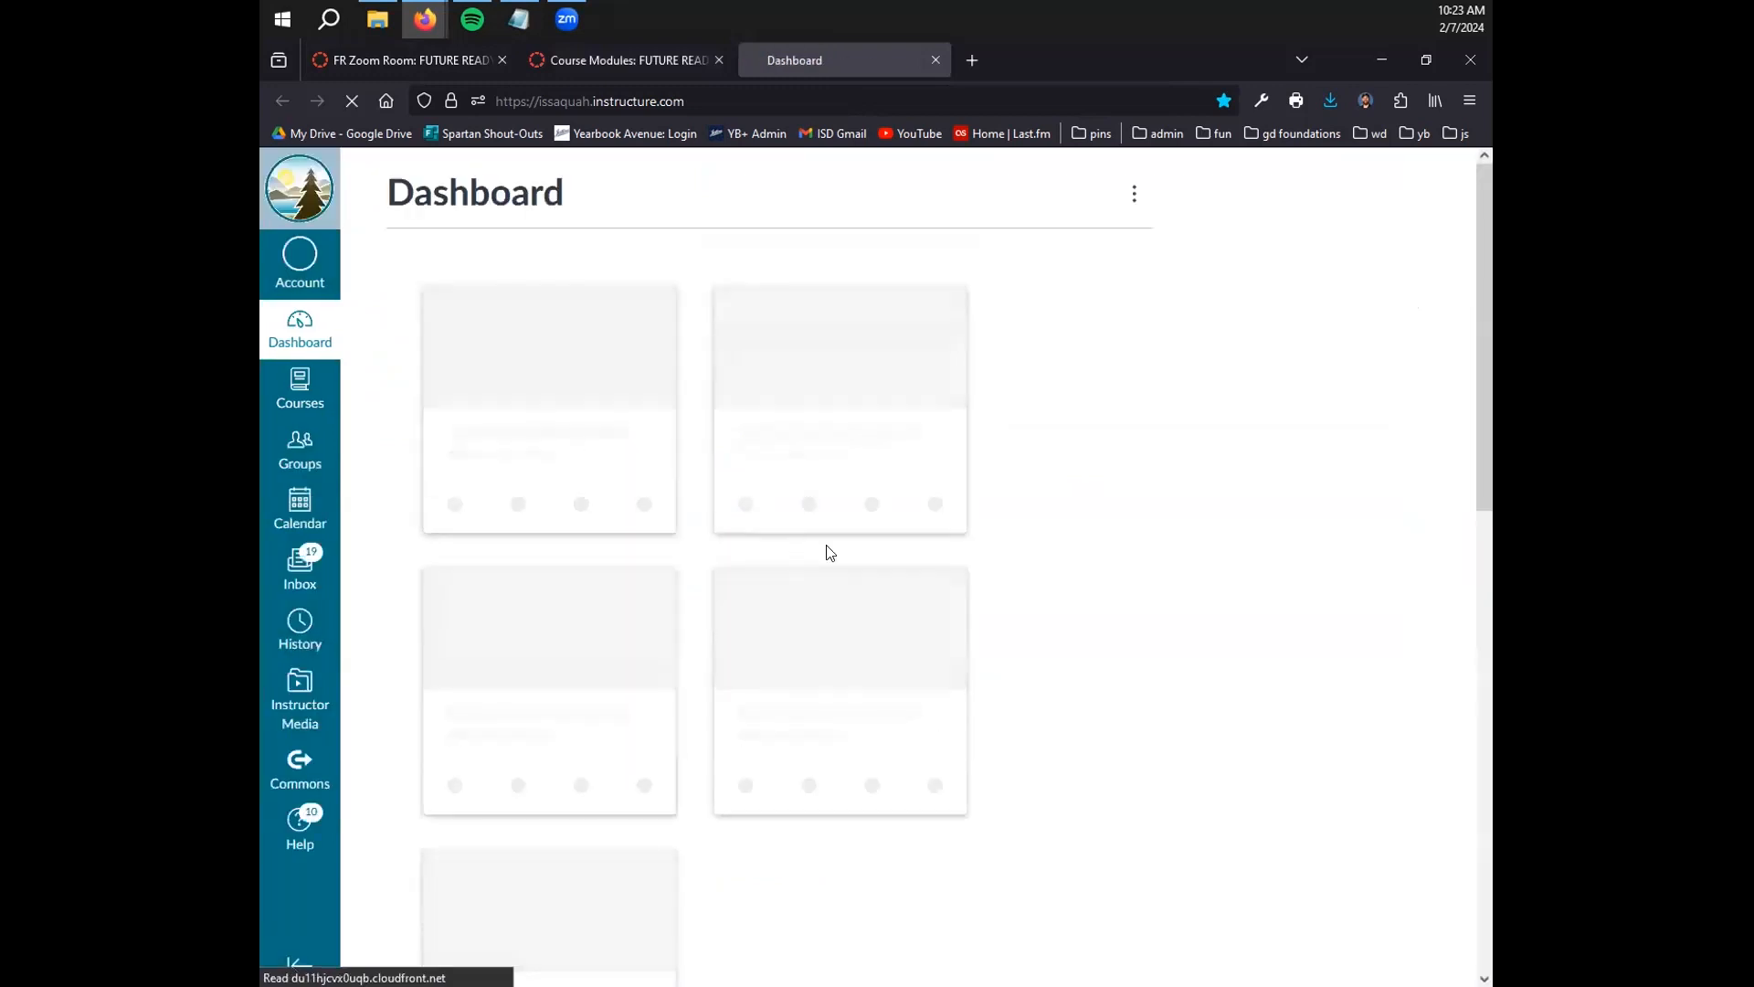
pyautogui.scroll(-2, 566, 498)
pyautogui.scroll(-3, 537, 491)
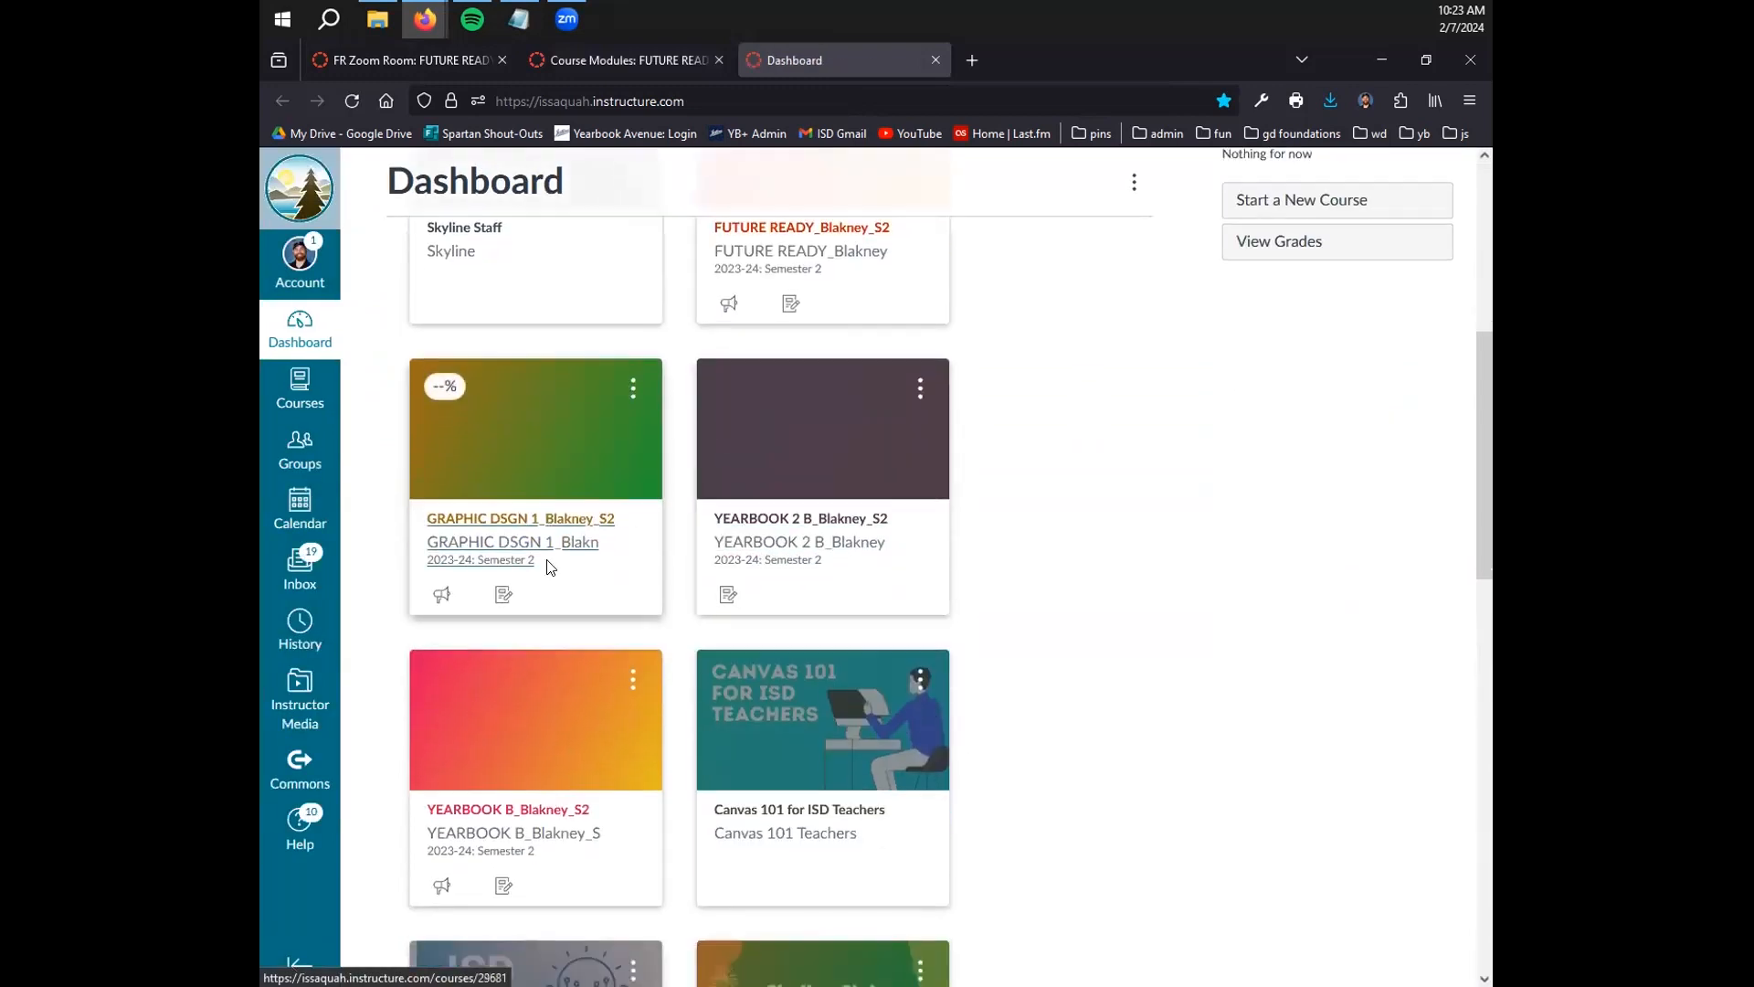
# Examine the Graphic Design 1 course's Week 2 module in Student View, and close its tab and the Dashboard tab
pyautogui.middleClick(512, 506)
pyautogui.click(1056, 62)
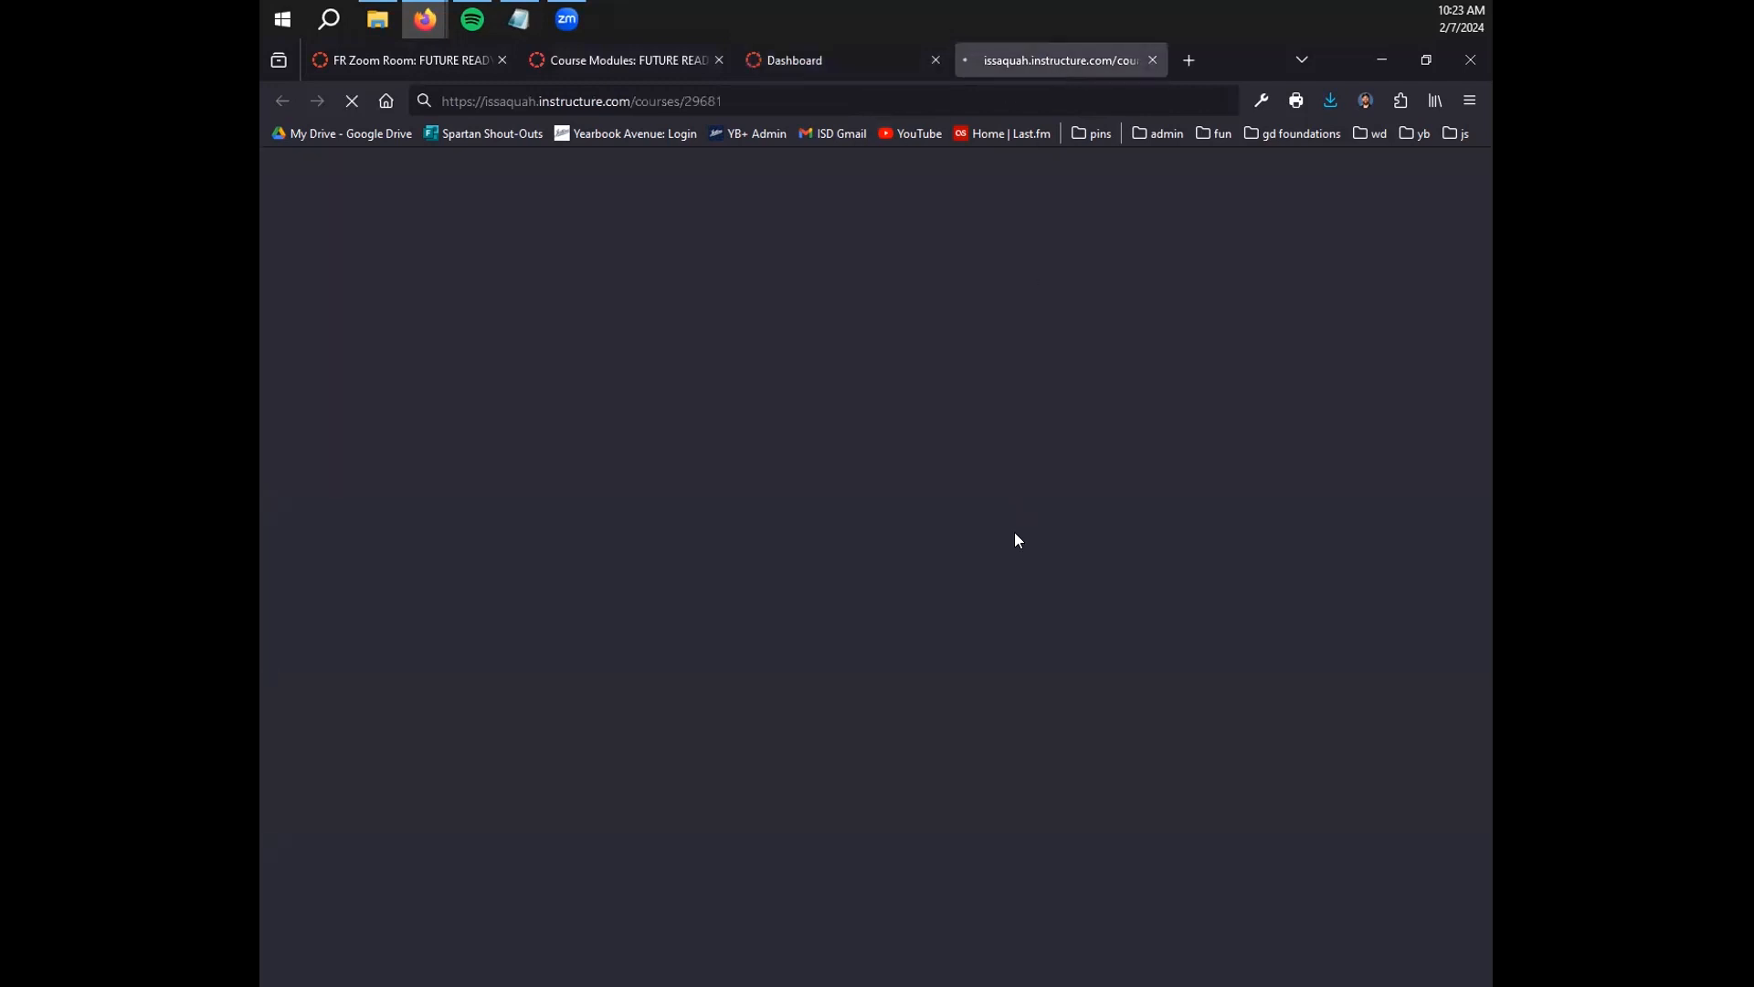
pyautogui.click(1294, 179)
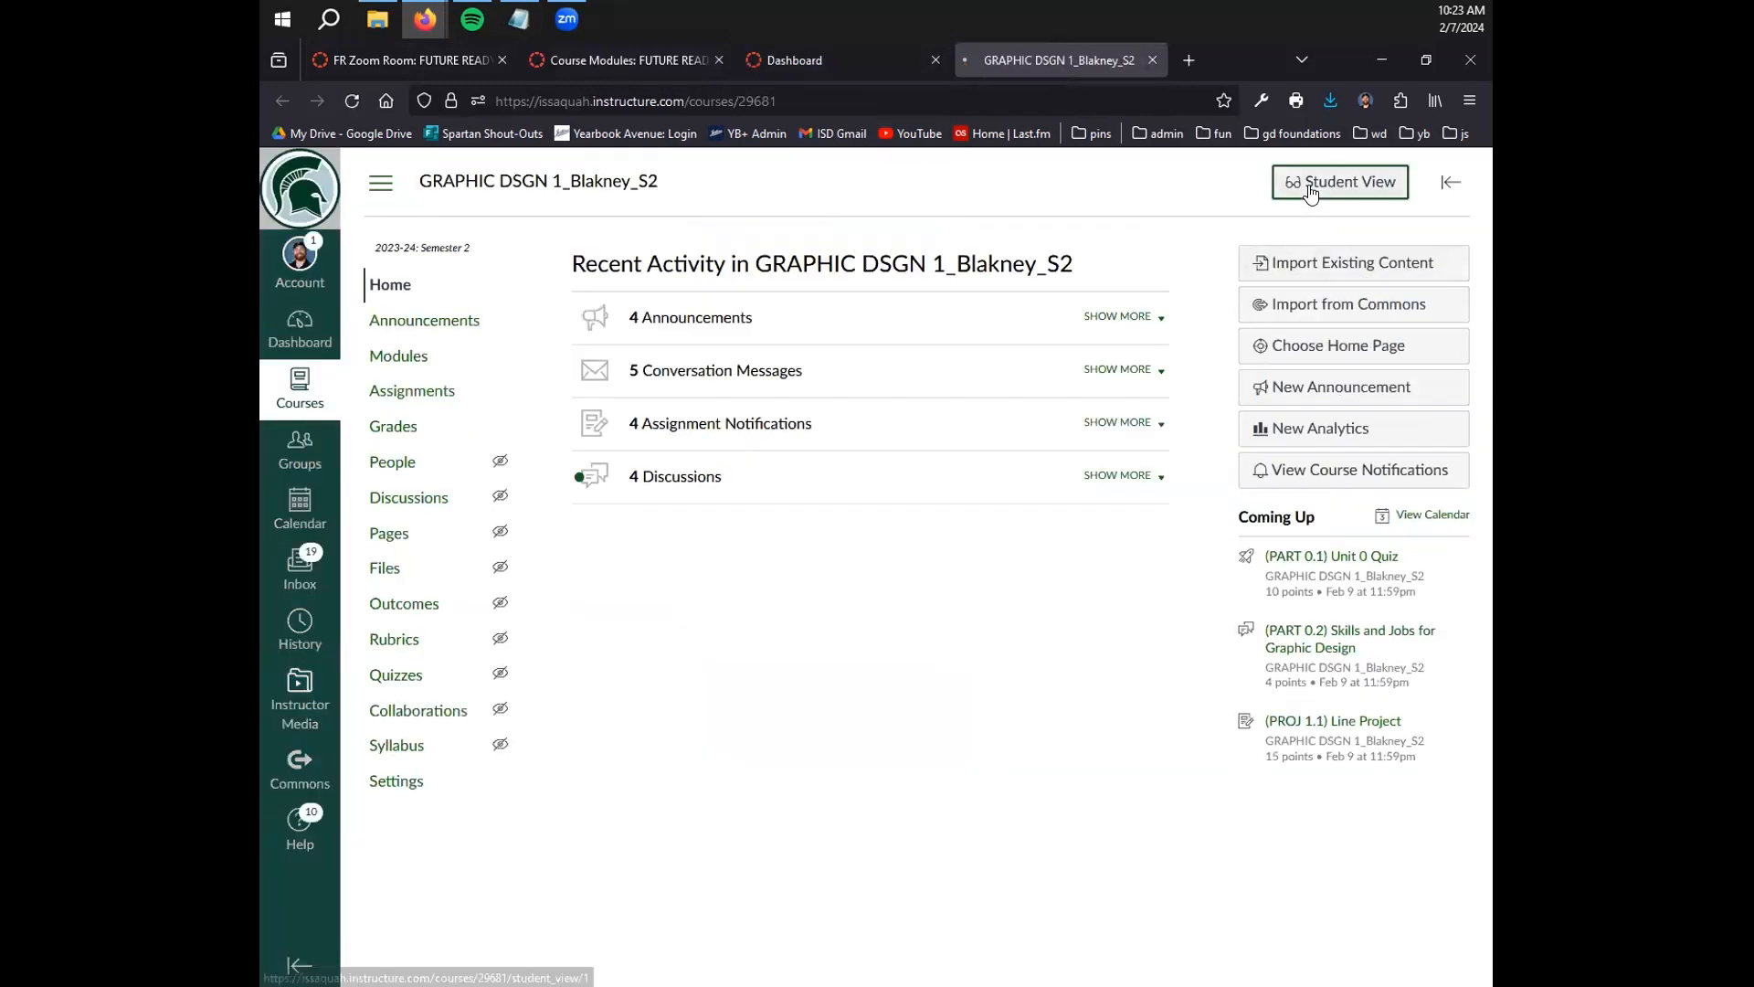
pyautogui.click(399, 358)
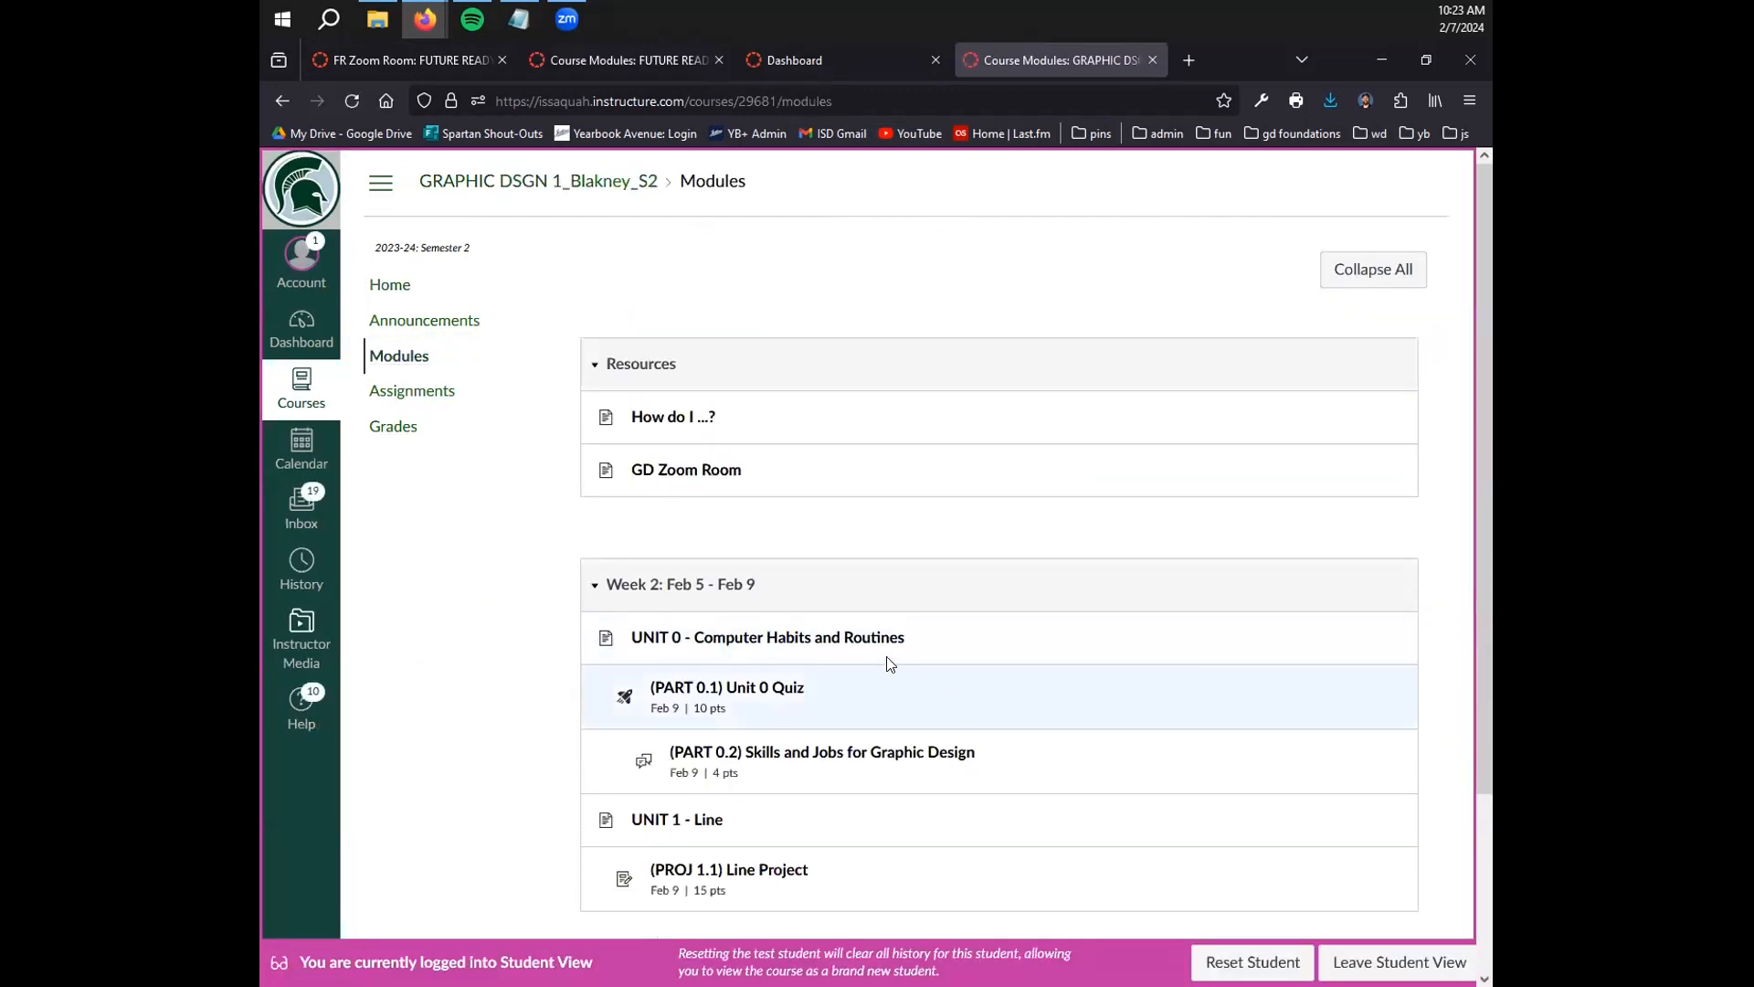
pyautogui.scroll(-3, 885, 665)
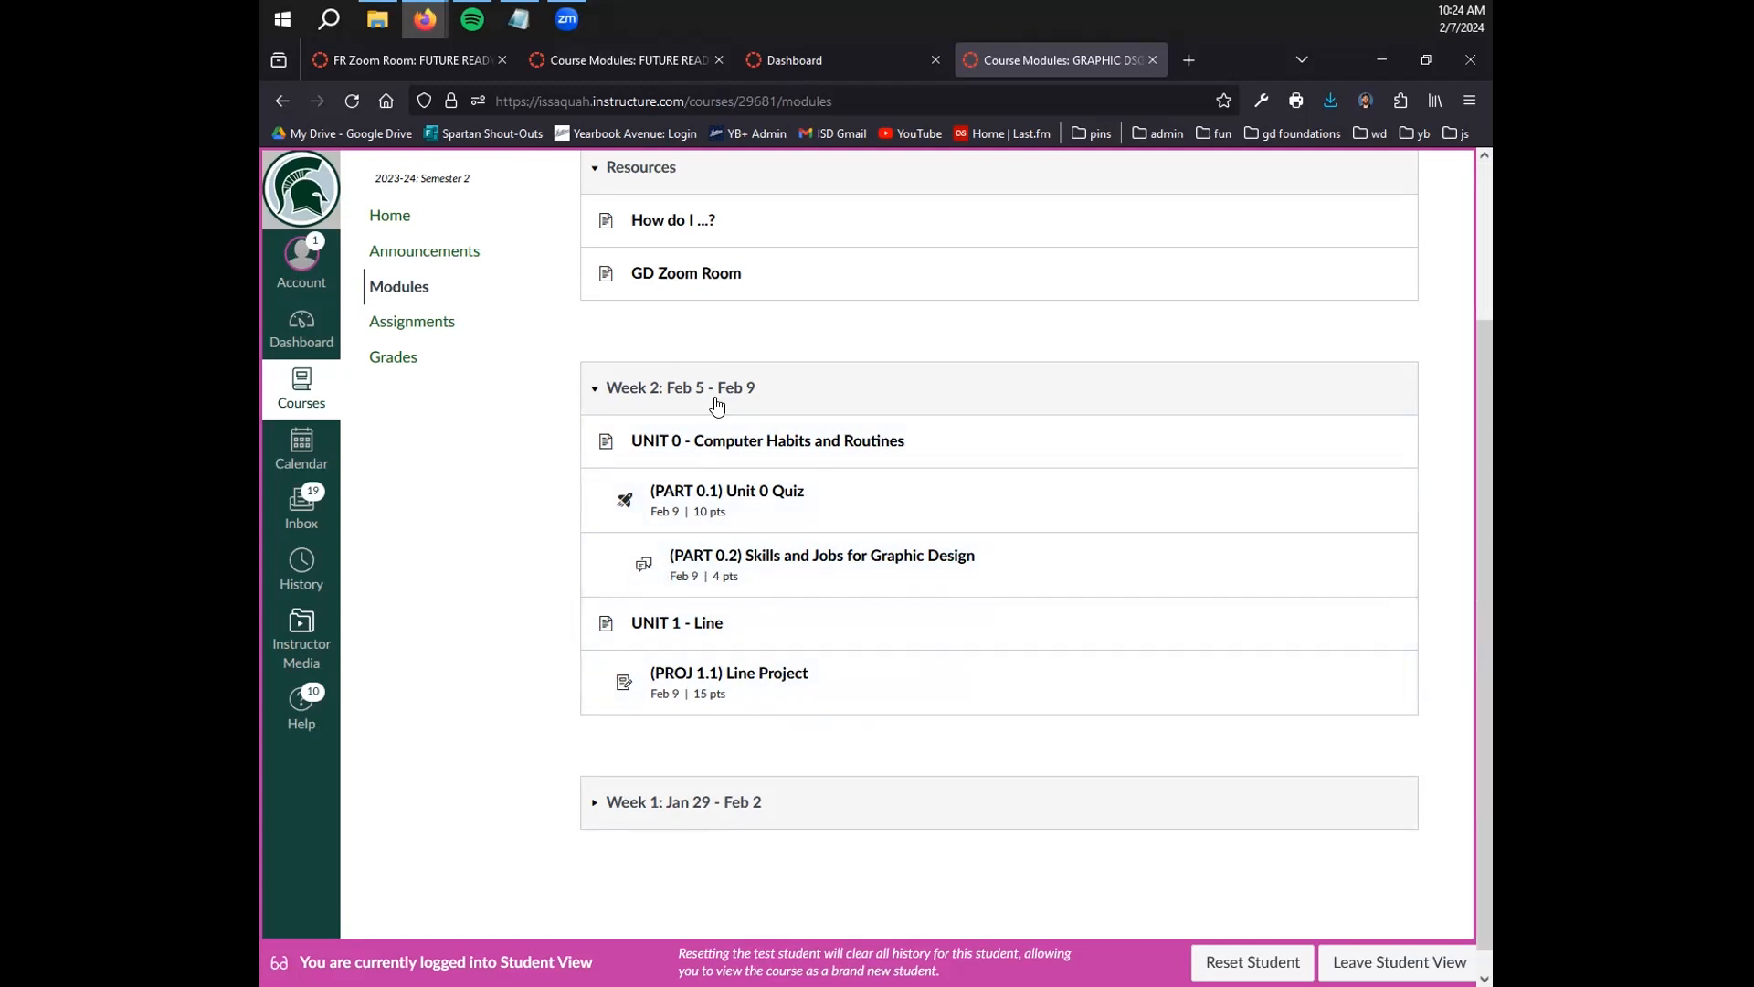
pyautogui.click(1152, 59)
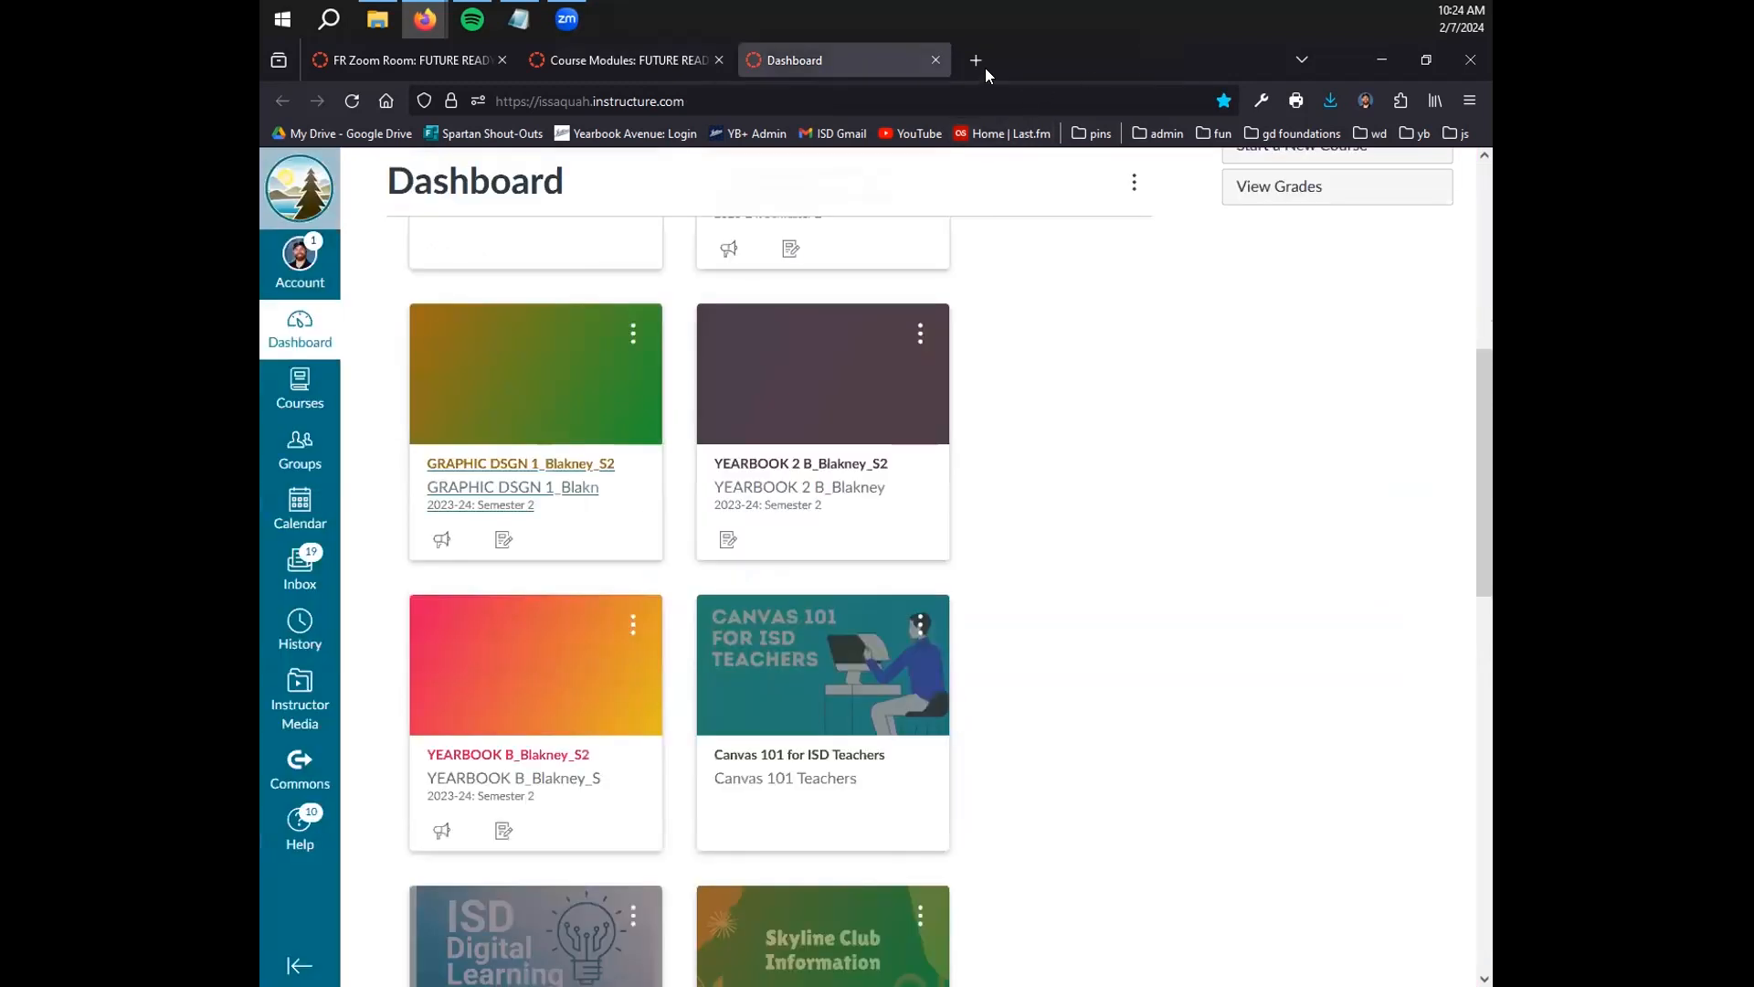
pyautogui.click(935, 59)
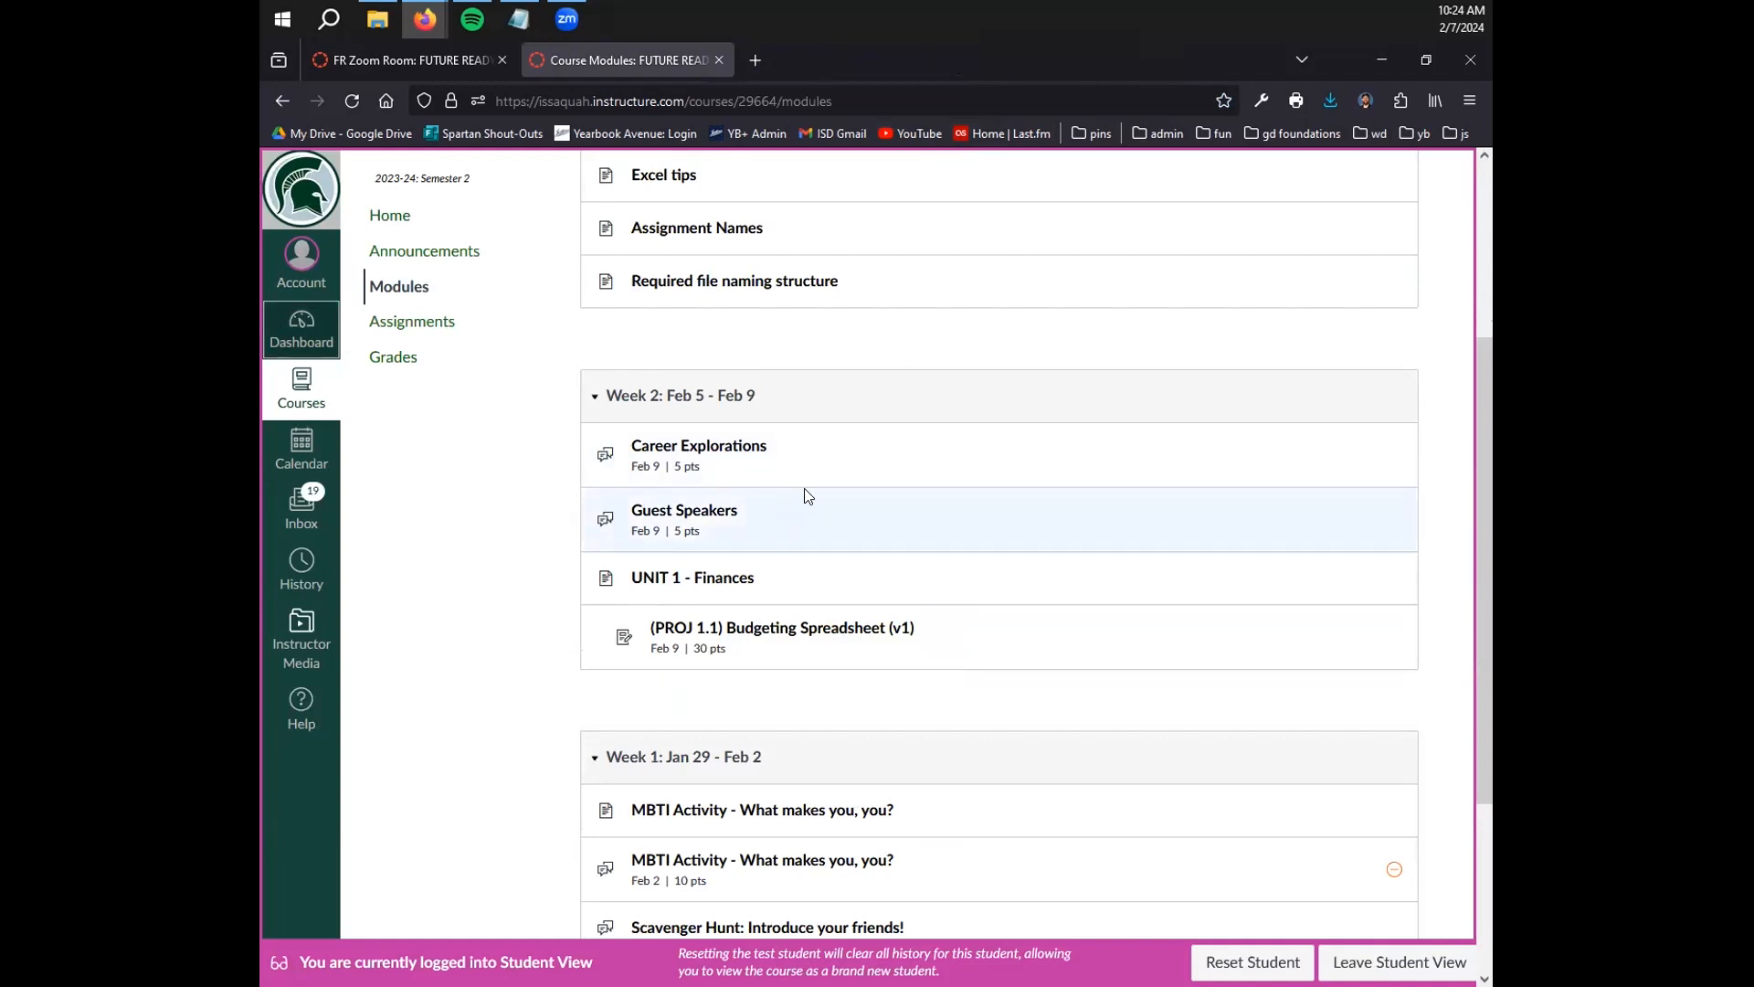
# Open the UNIT 1 - Finances page in a new tab, leaving Student View to gain access and re-entering it on that page
pyautogui.click(691, 578)
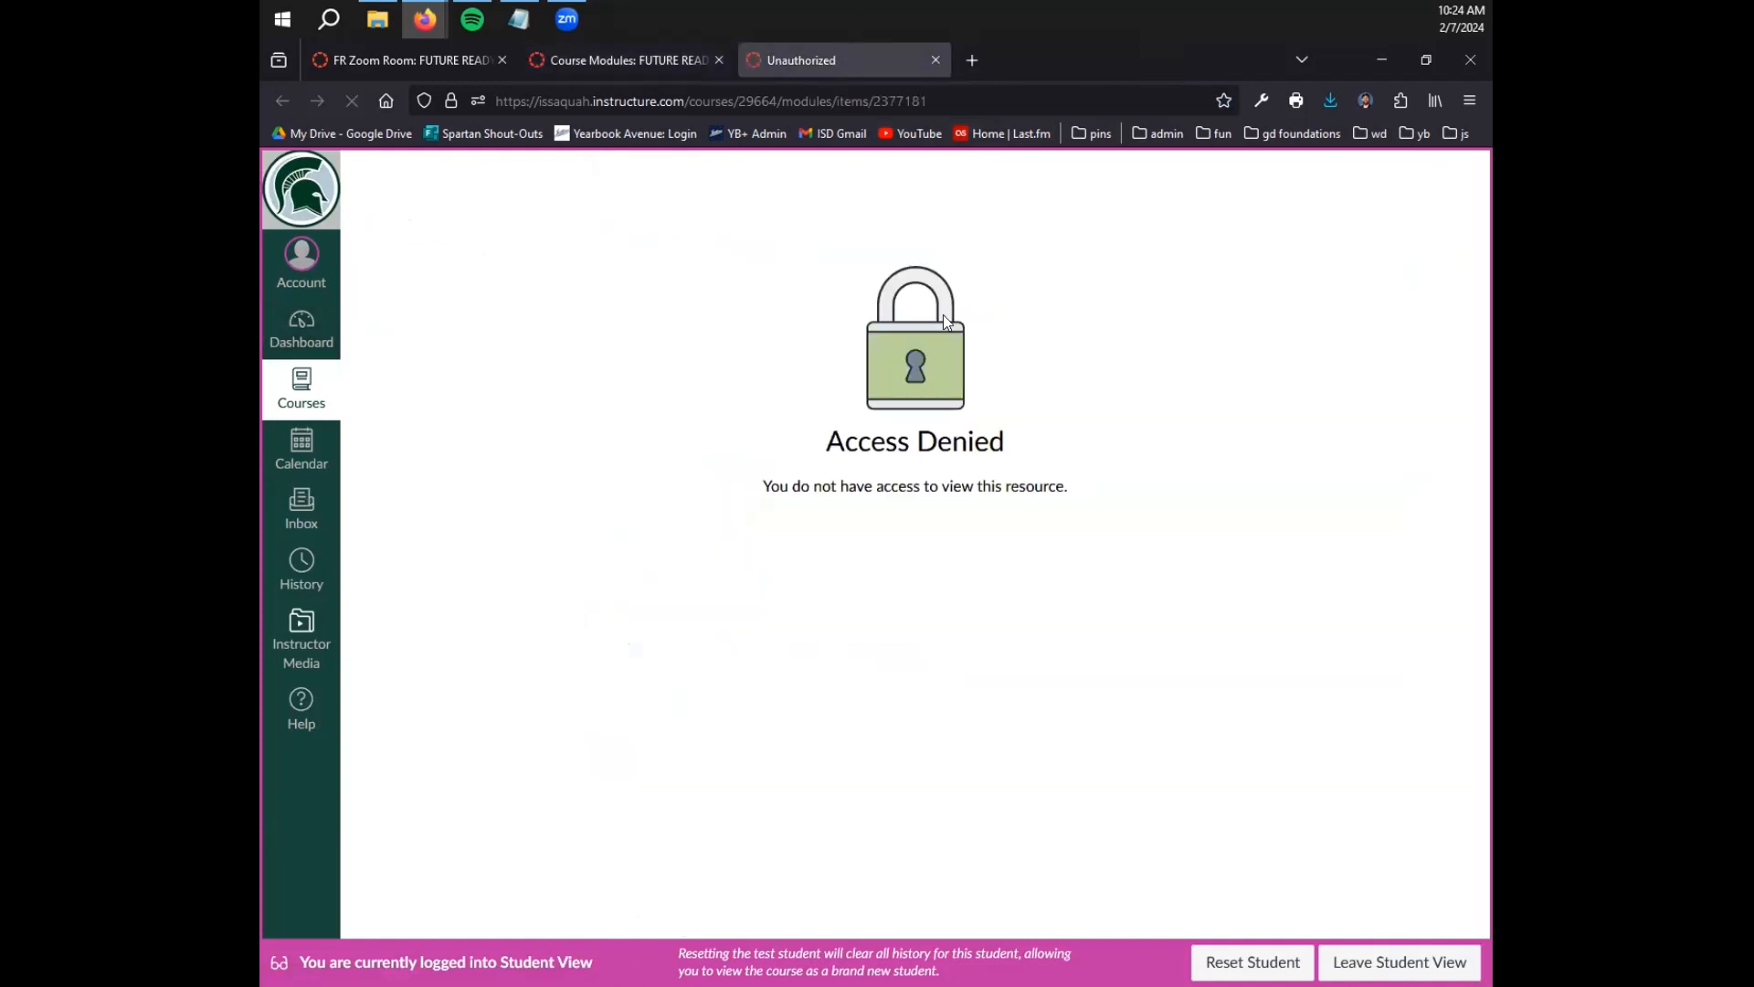
pyautogui.click(1399, 962)
pyautogui.click(1357, 185)
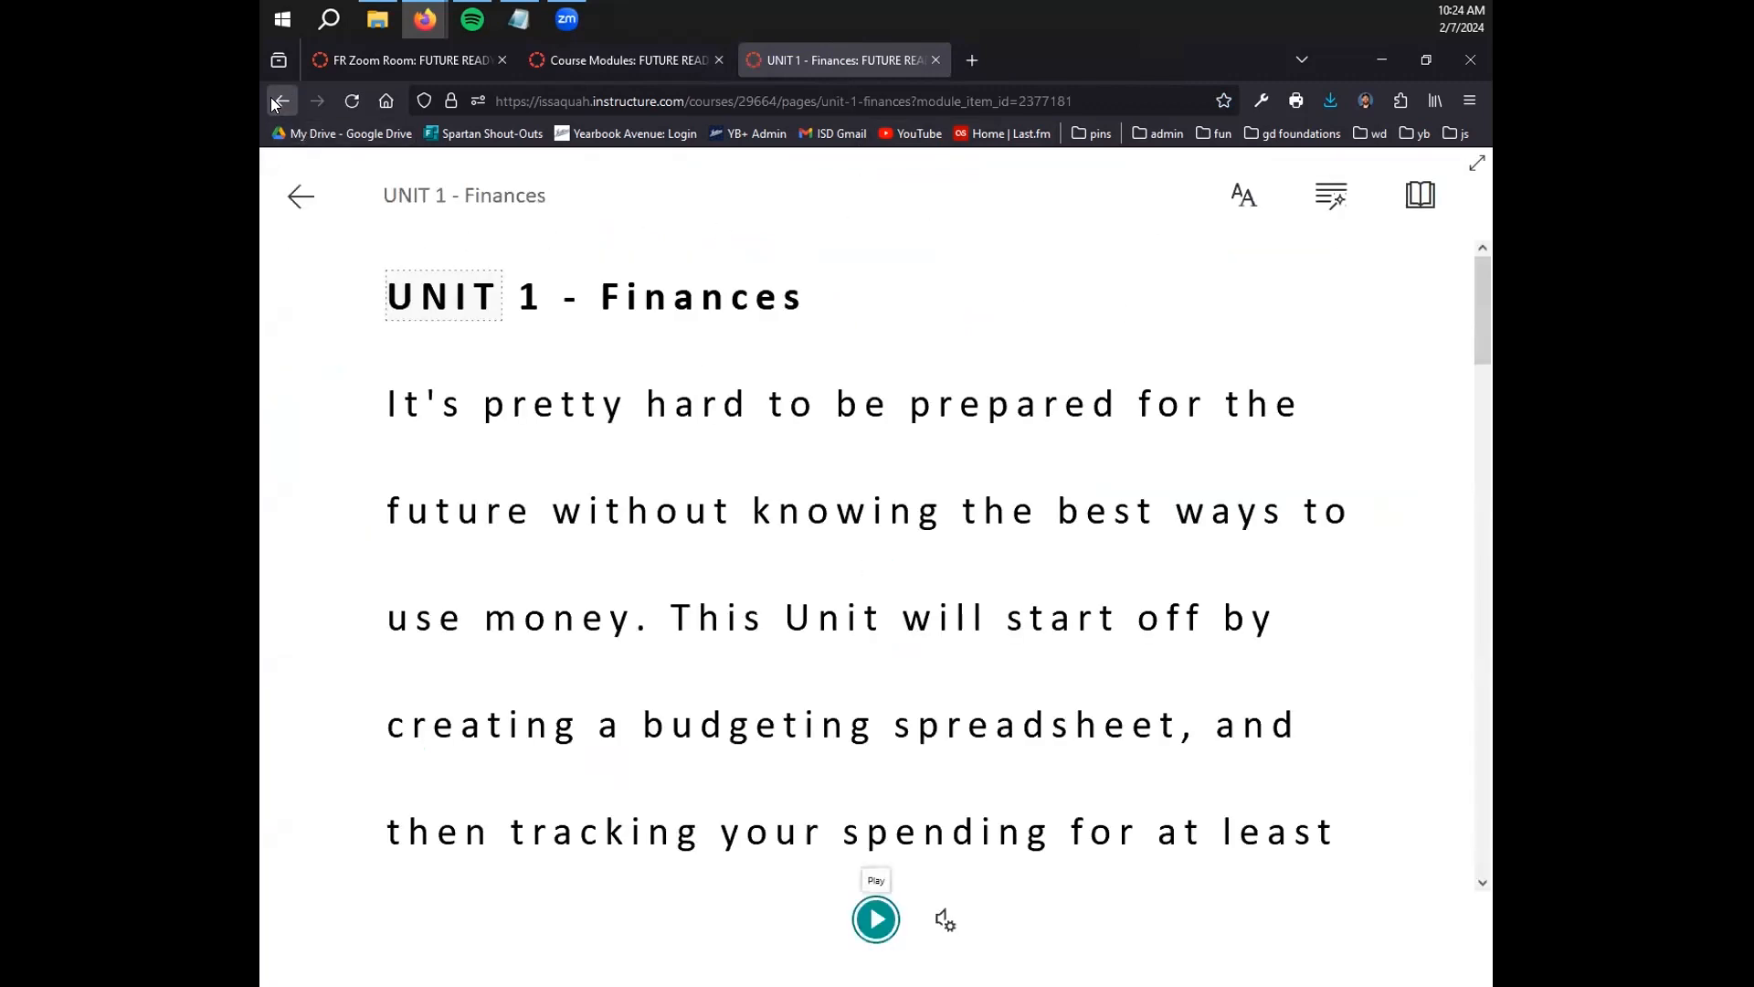
pyautogui.hotkey('alt', 'Left')
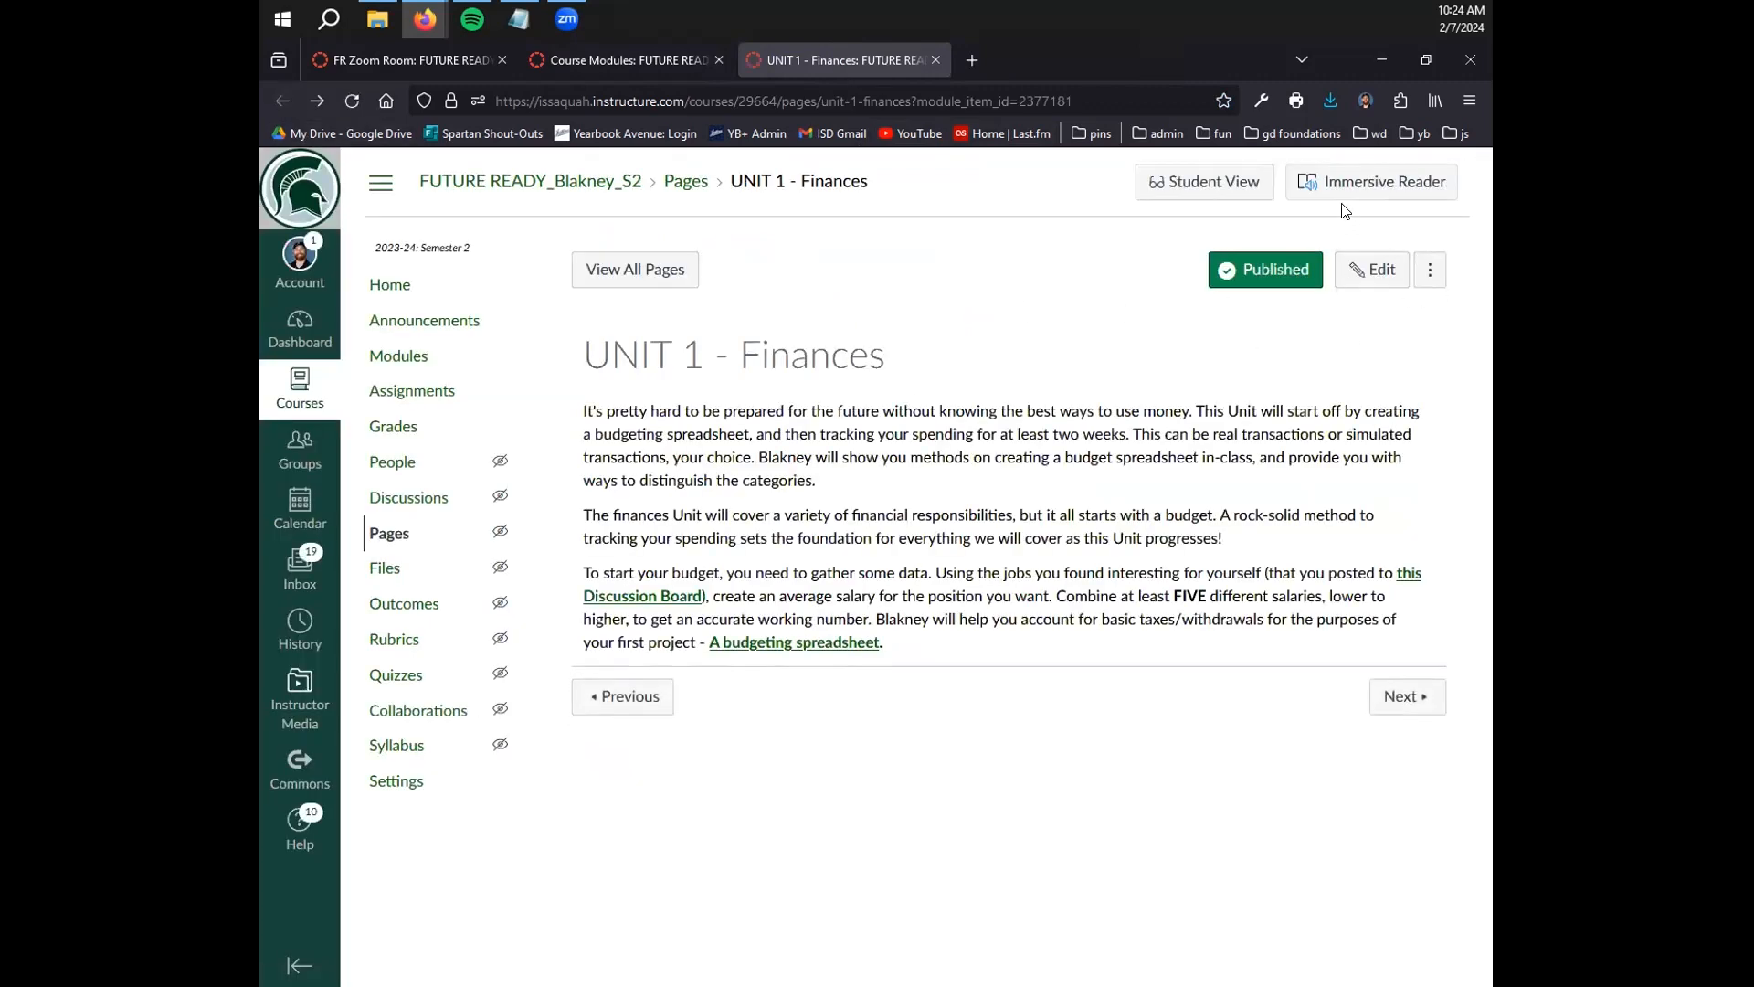
pyautogui.click(1186, 207)
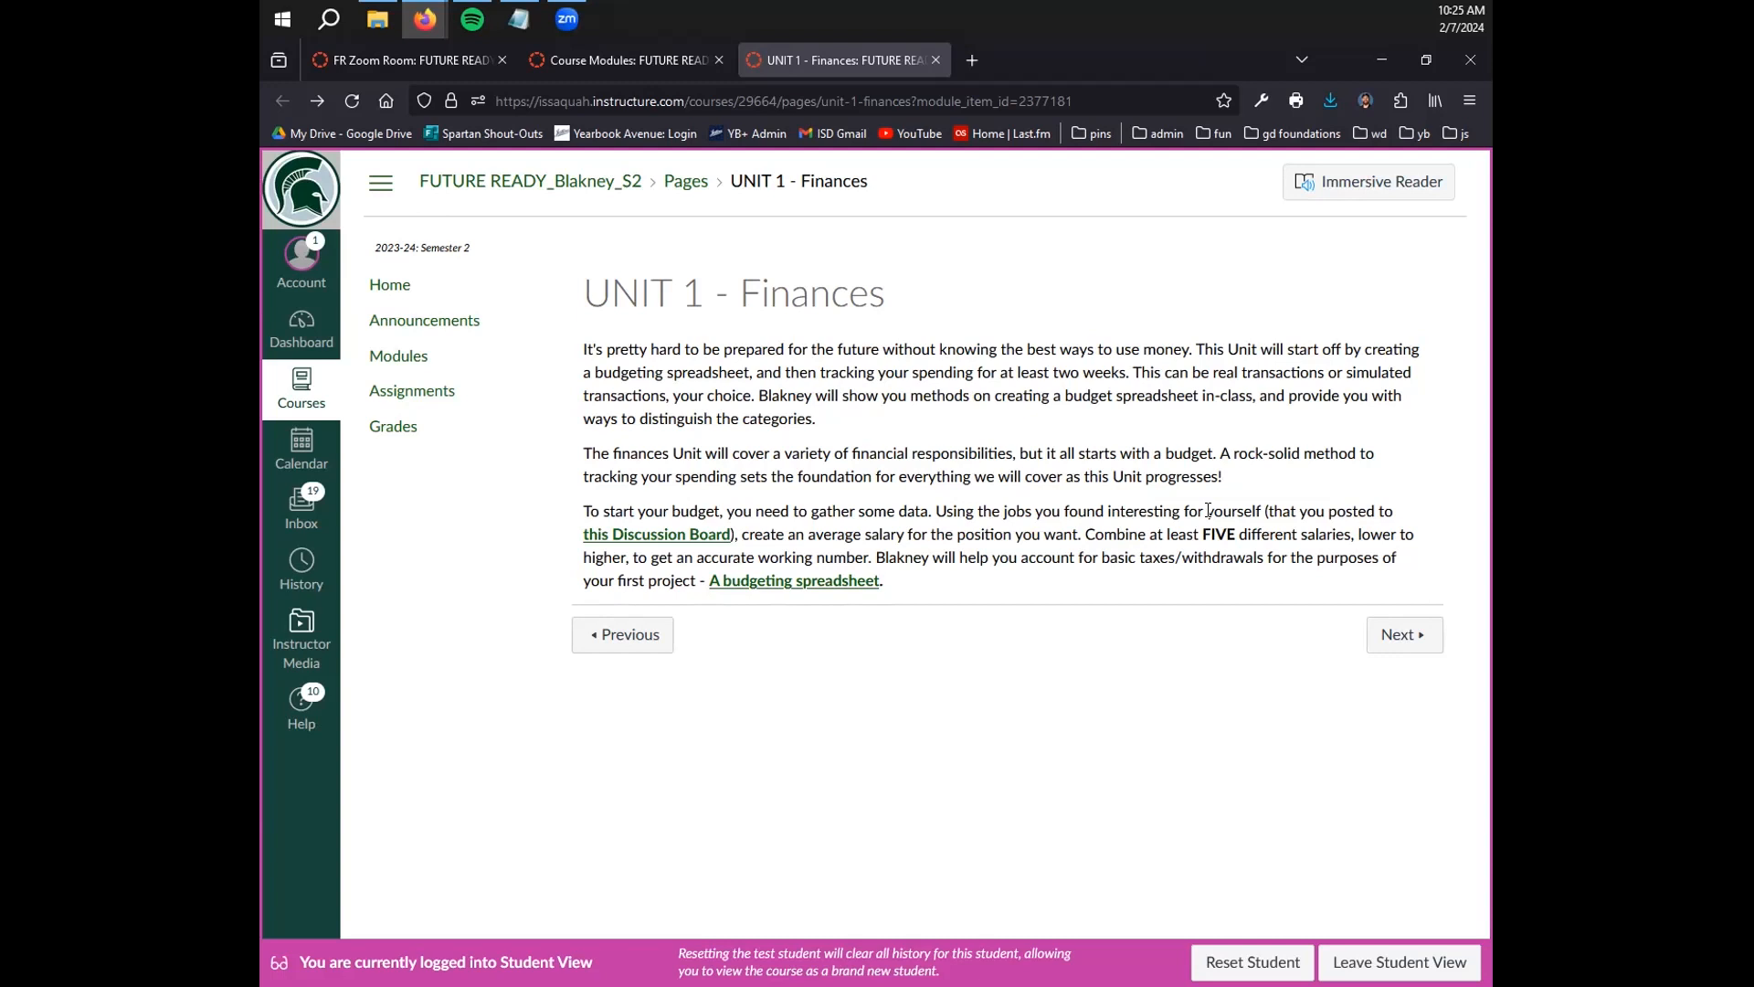
# Open the linked Career Explorations discussion board, look through the student posts, and return to the UNIT 1 - Finances page
pyautogui.click(627, 537)
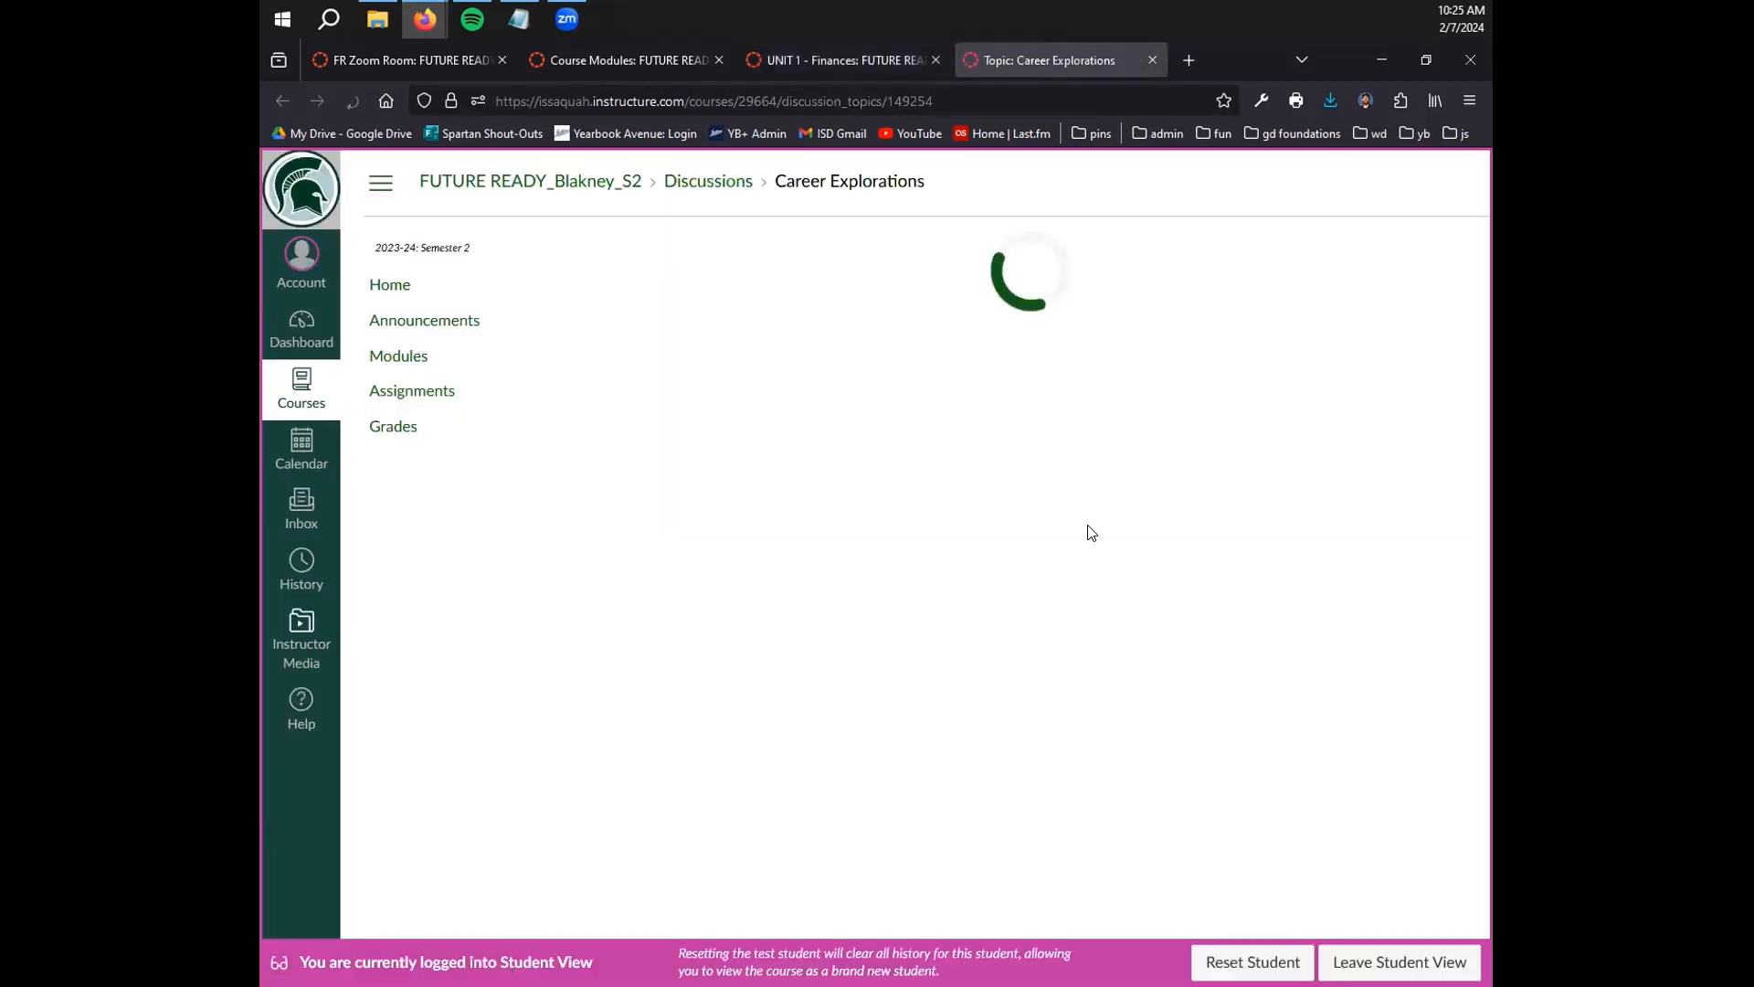
pyautogui.scroll(-3, 1017, 528)
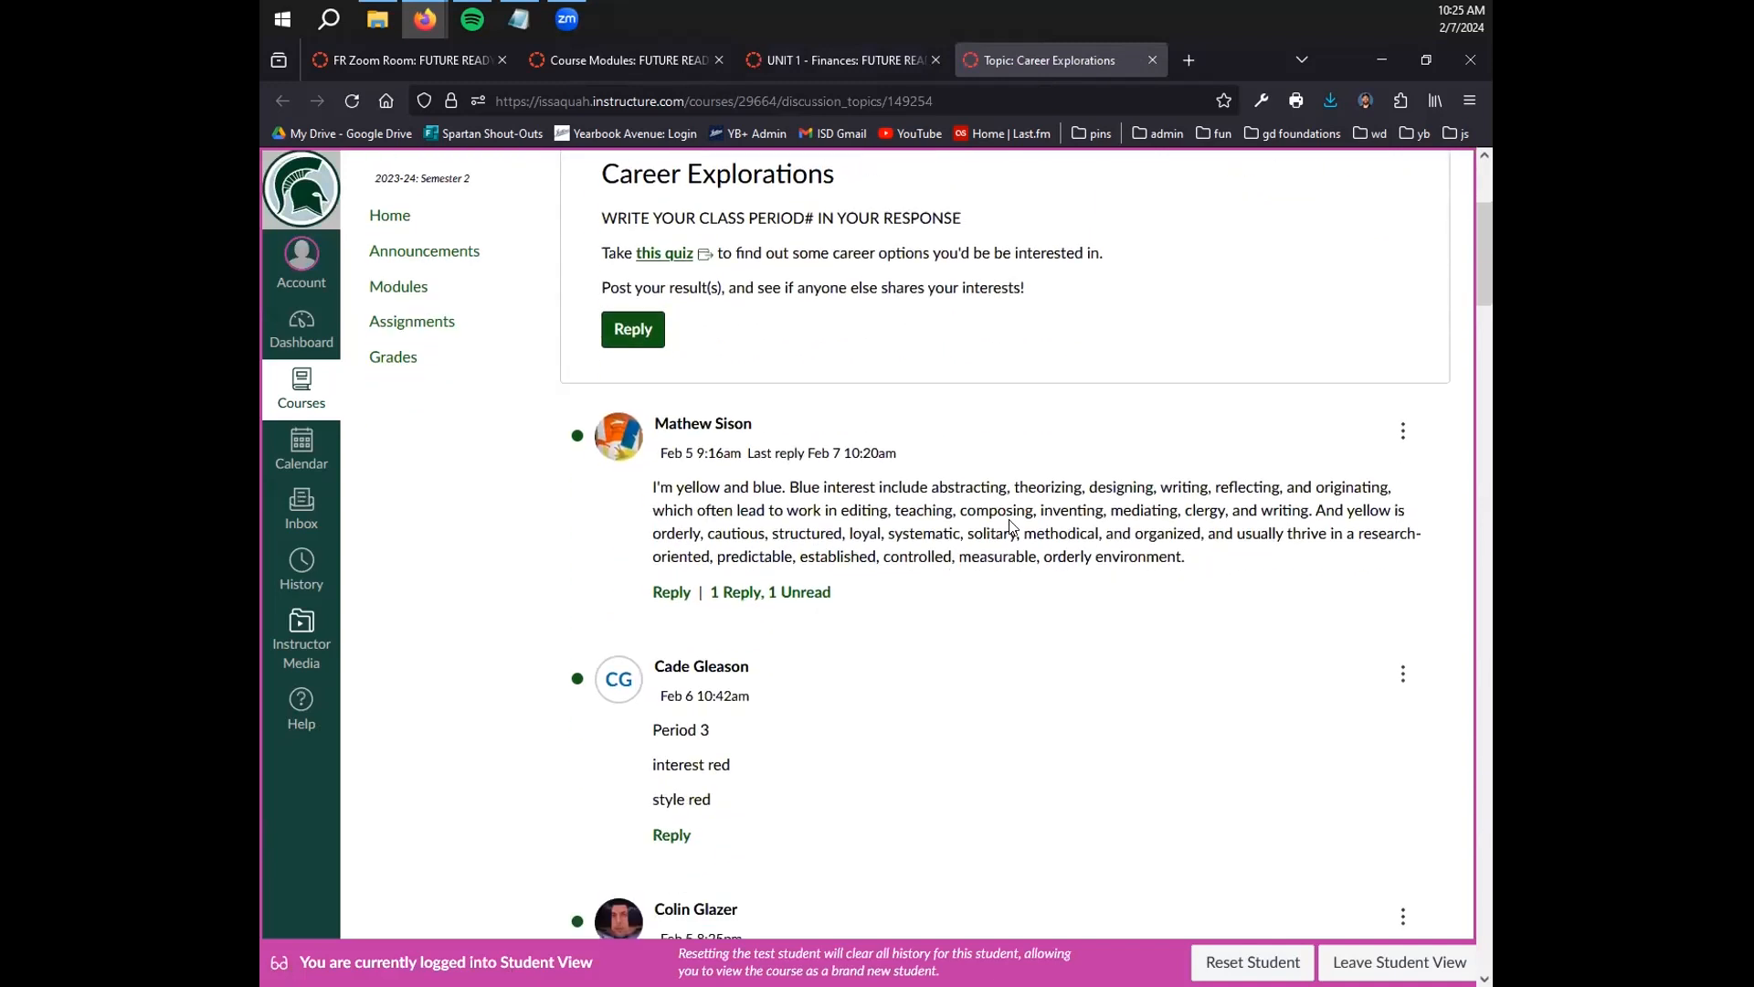
pyautogui.scroll(-4, 1014, 528)
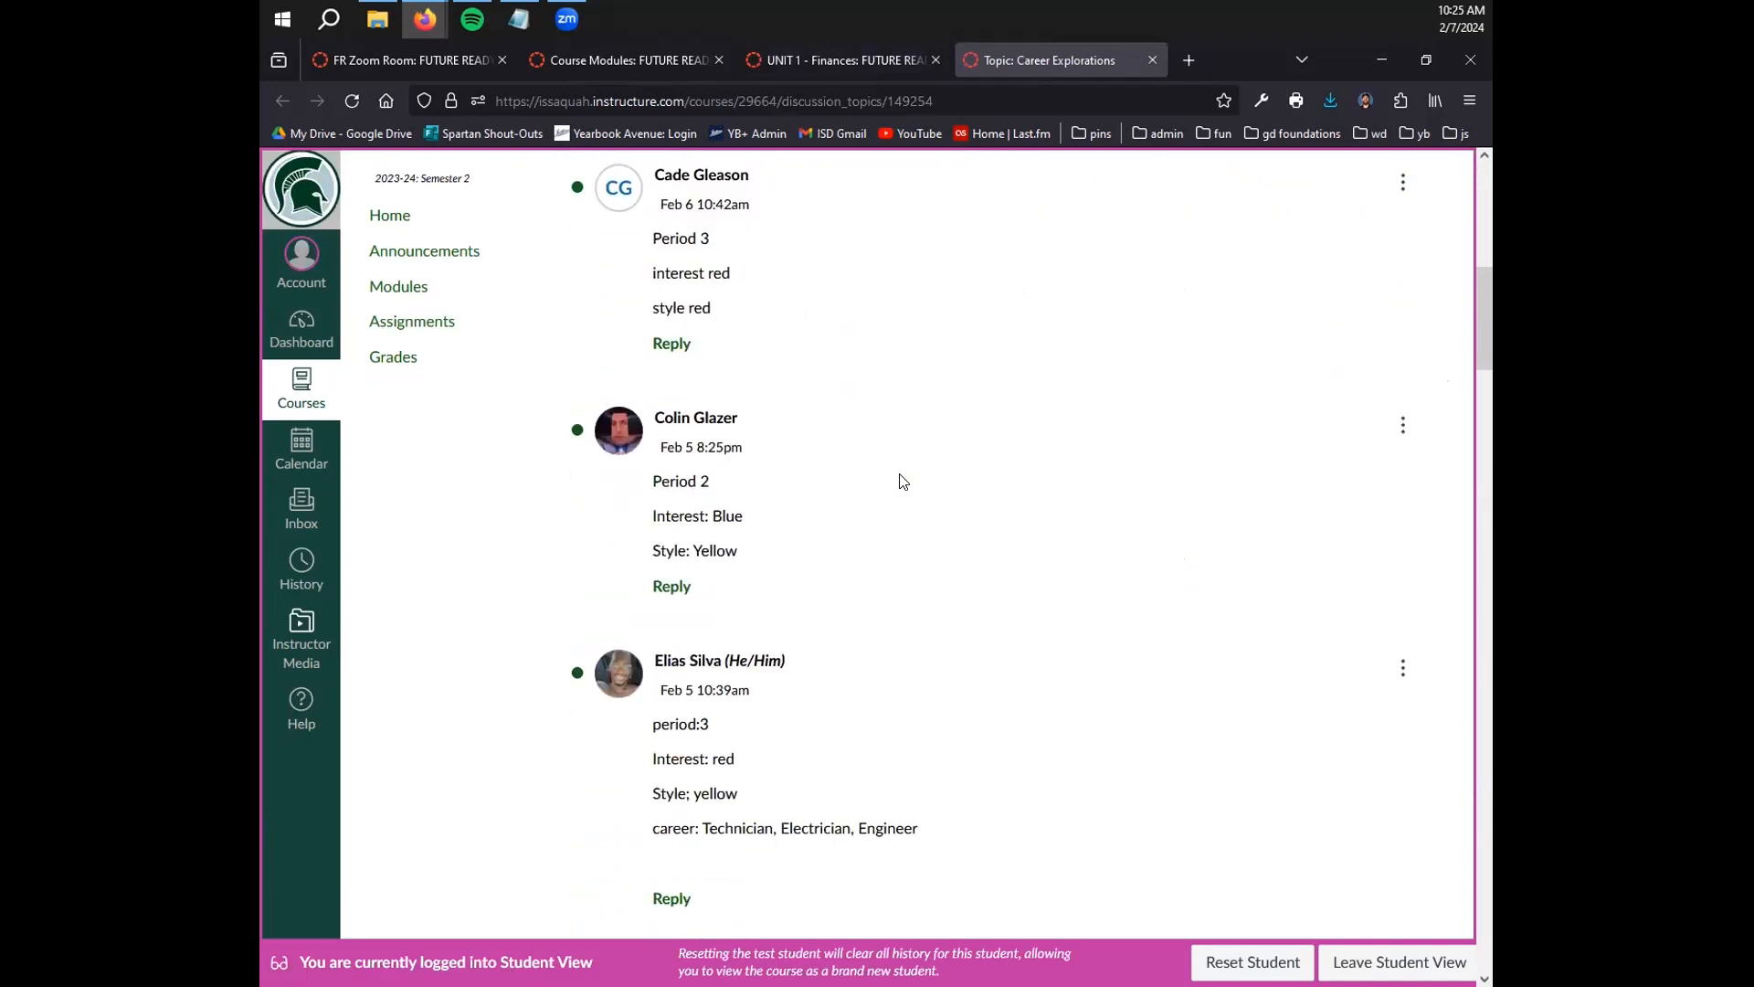
pyautogui.scroll(-5, 862, 458)
pyautogui.scroll(10, 914, 594)
pyautogui.click(807, 60)
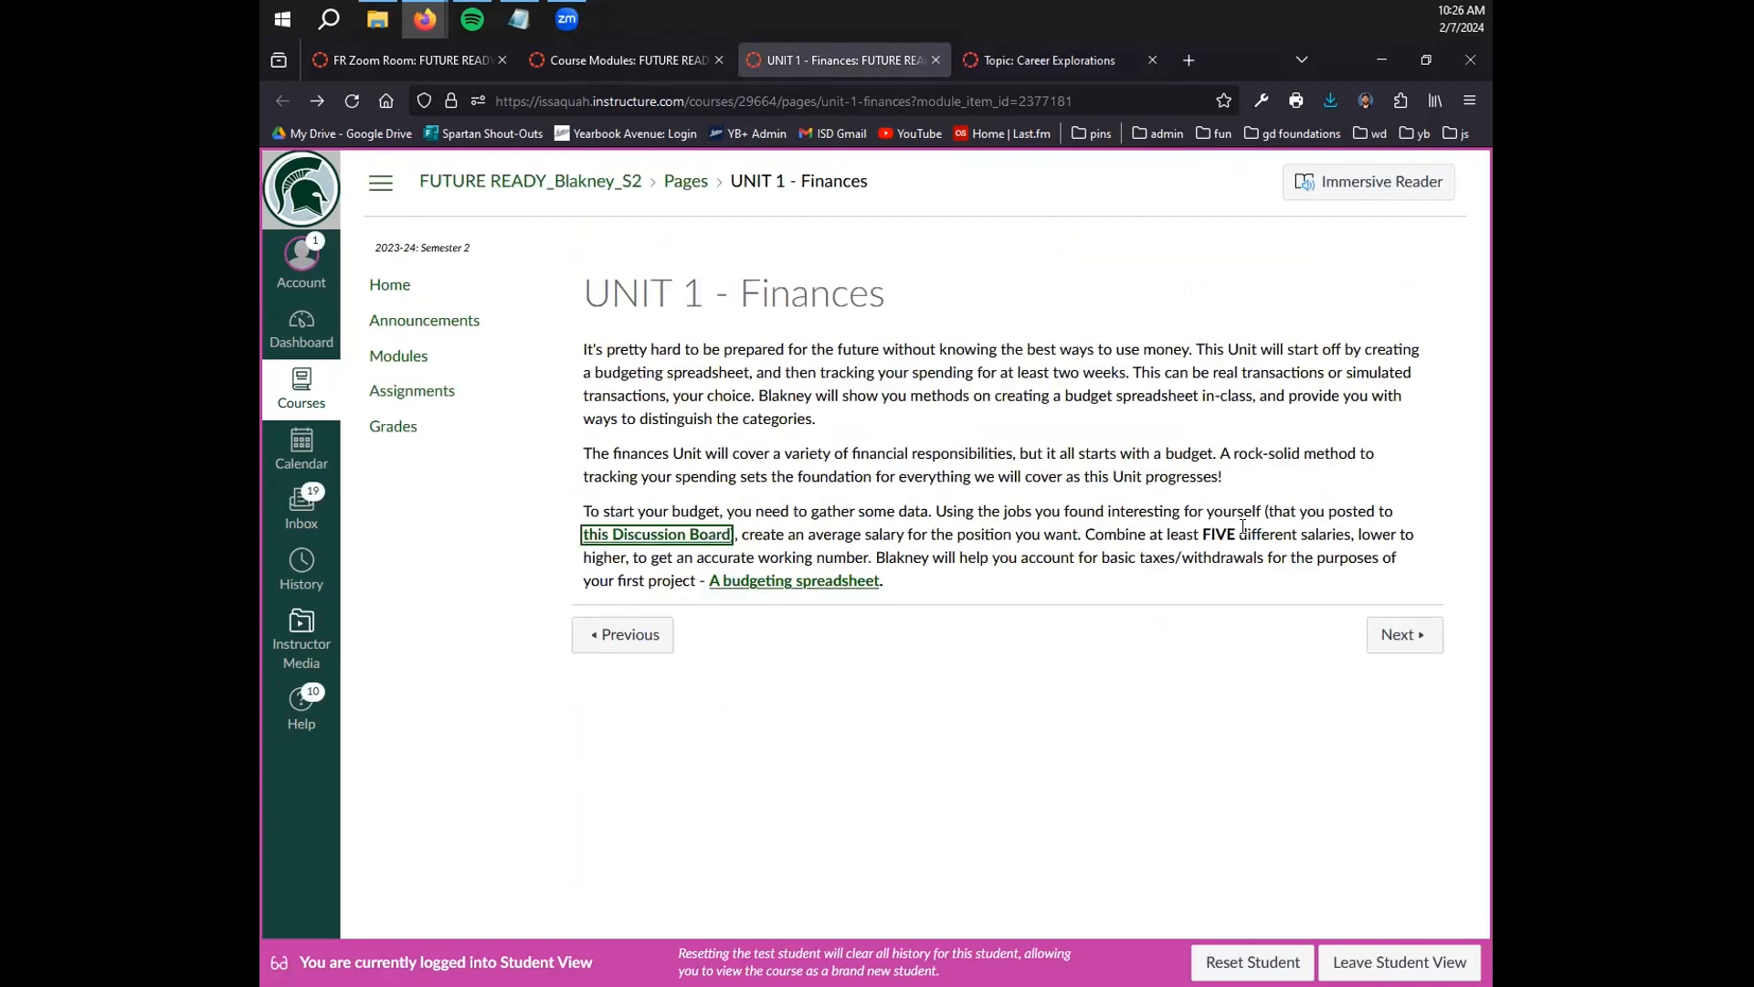
# Switch to Notepad, open a new blank window, and place it enlarged over the UNIT 1 - Finances page with the agenda minimized
pyautogui.click(994, 709)
pyautogui.click(517, 22)
pyautogui.click(354, 71)
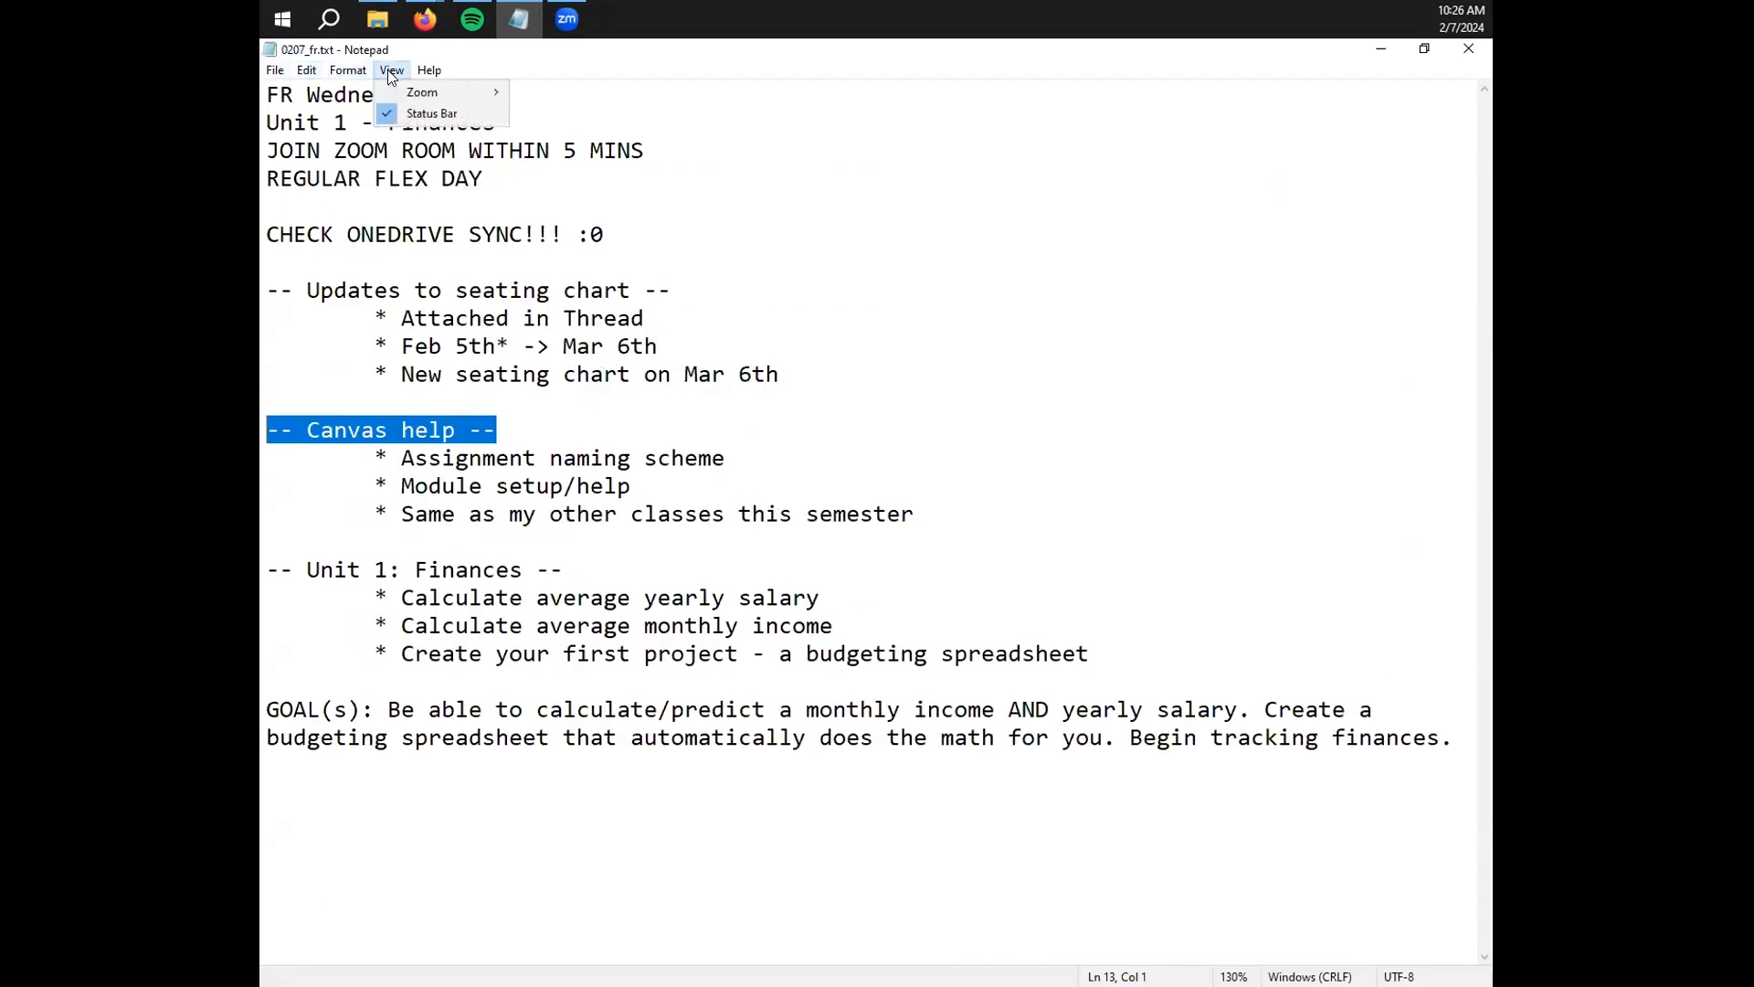
pyautogui.moveTo(264, 70)
pyautogui.click(327, 114)
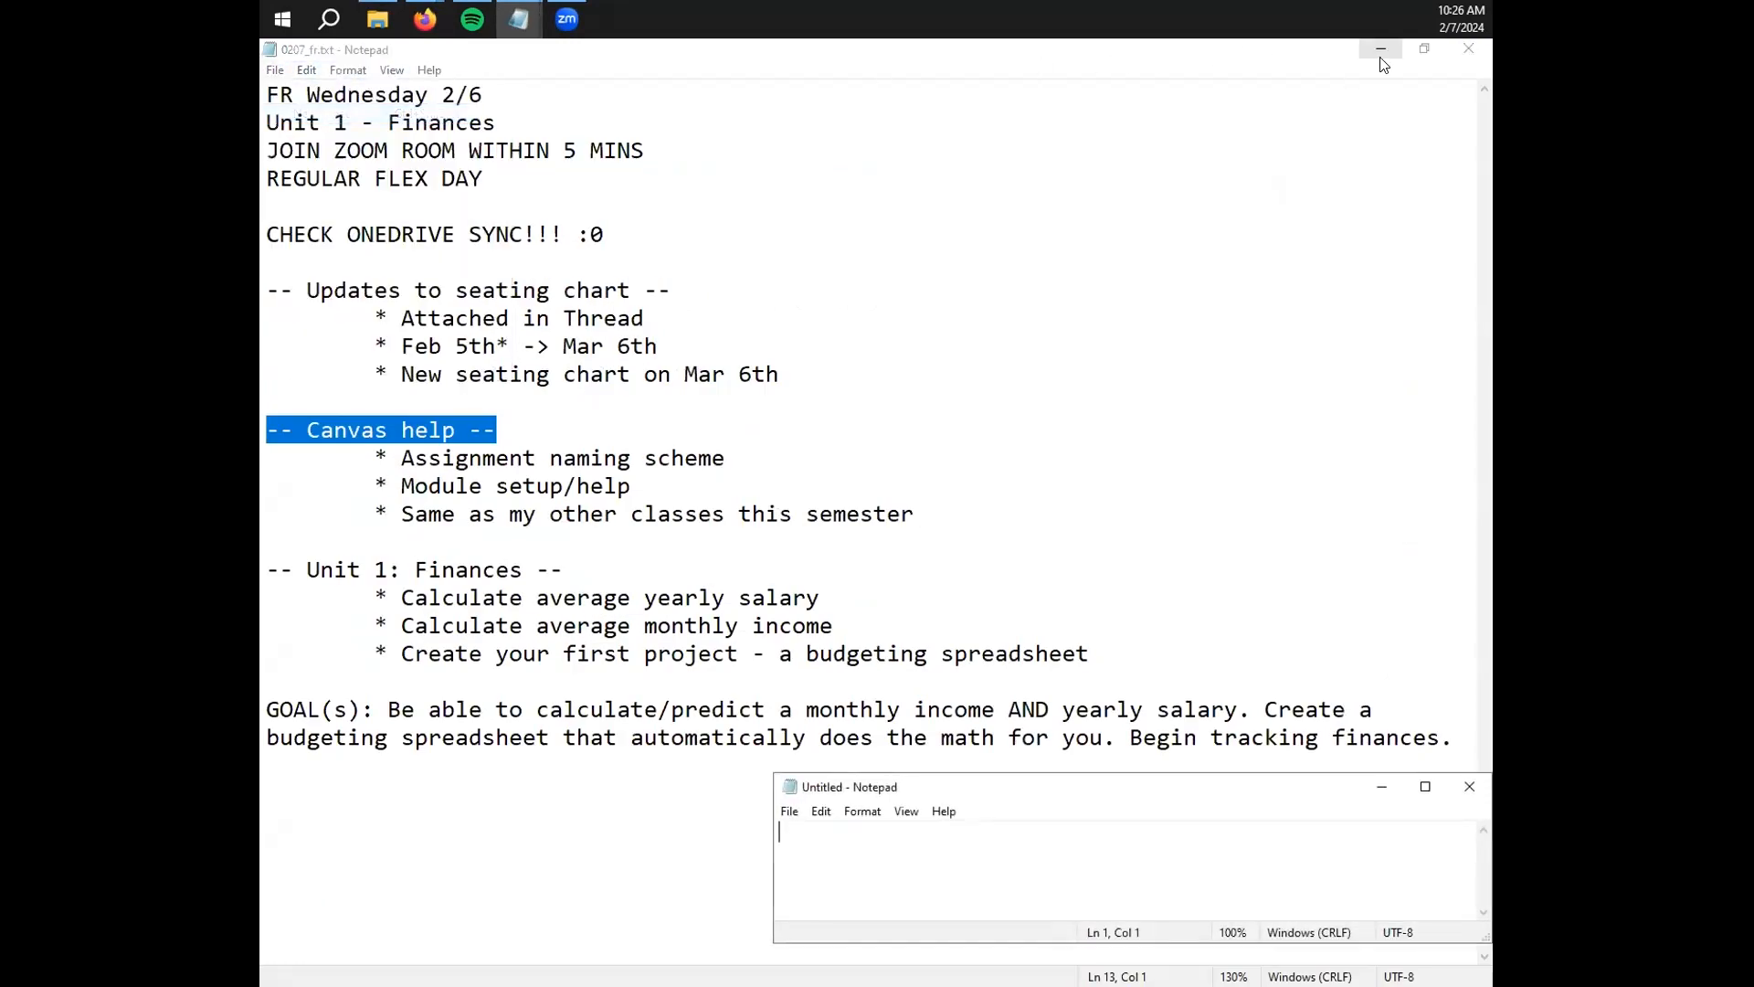
pyautogui.click(1381, 48)
pyautogui.moveTo(961, 787); pyautogui.dragTo(624, 499)
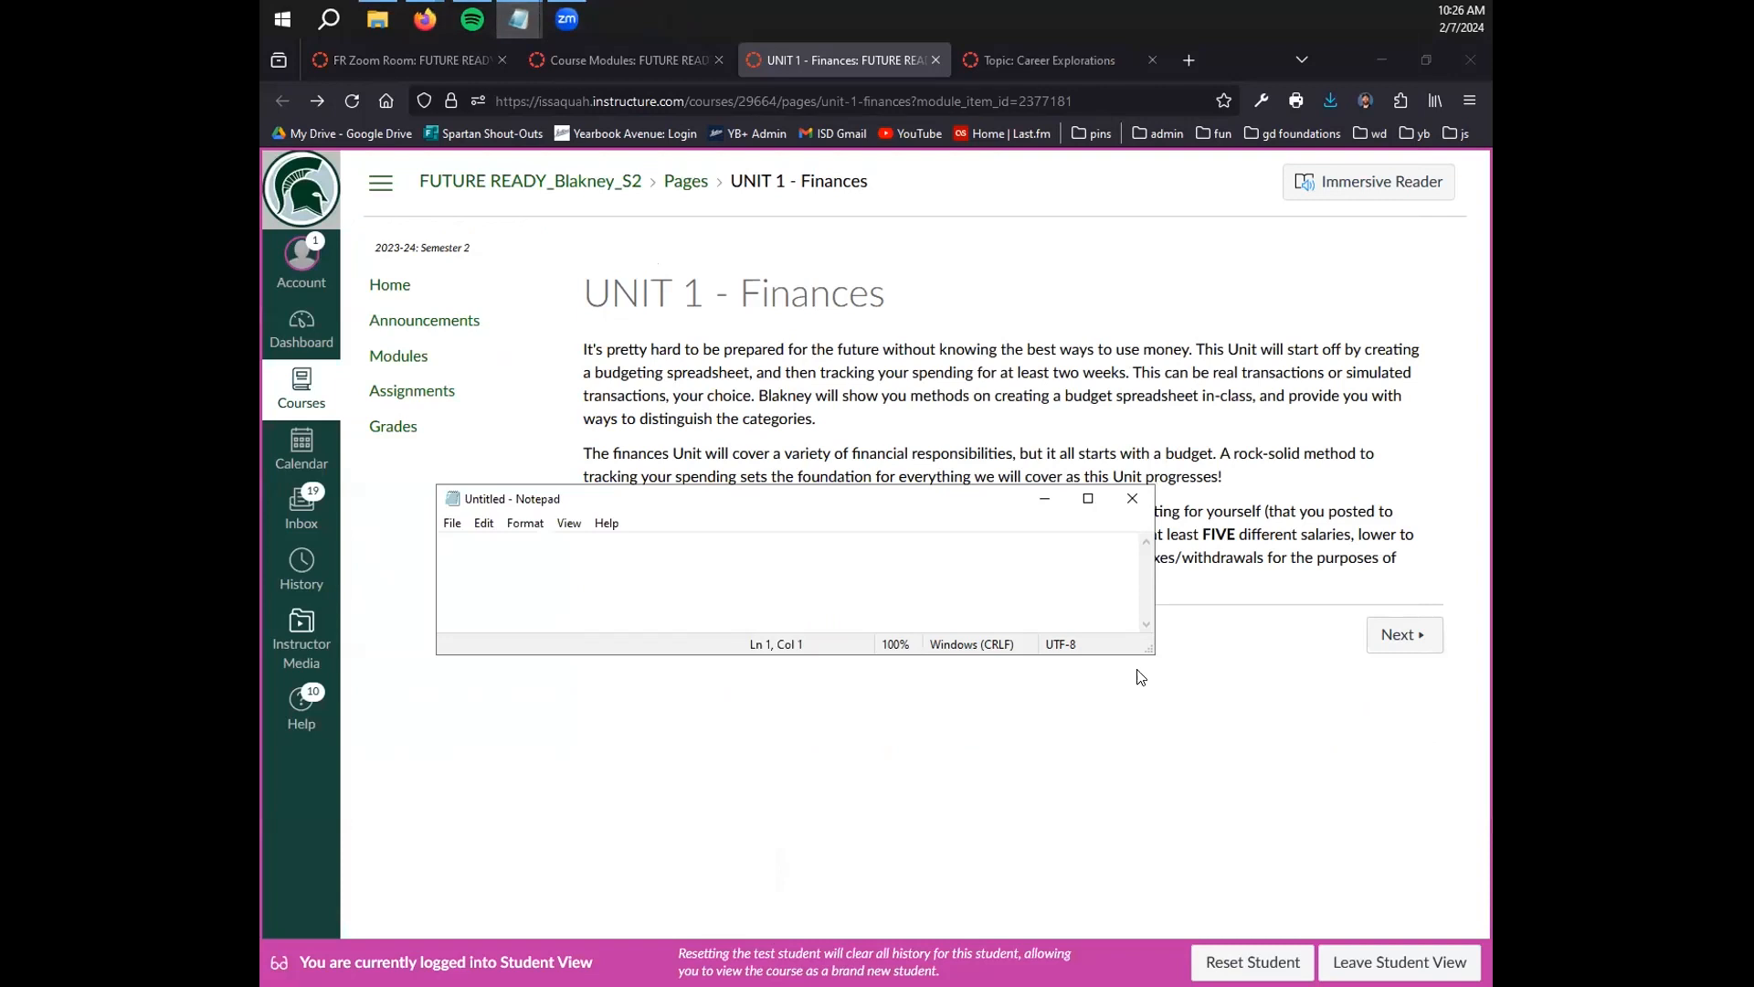
pyautogui.moveTo(1142, 659); pyautogui.dragTo(1142, 823)
# Write the first line of the notes: "step 1 - career you're interested in, and find the average salary"
pyautogui.write('a;s')
pyautogui.press('BackSpace')
pyautogui.press('BackSpace')
pyautogui.press('BackSpace')
pyautogui.write('step ')
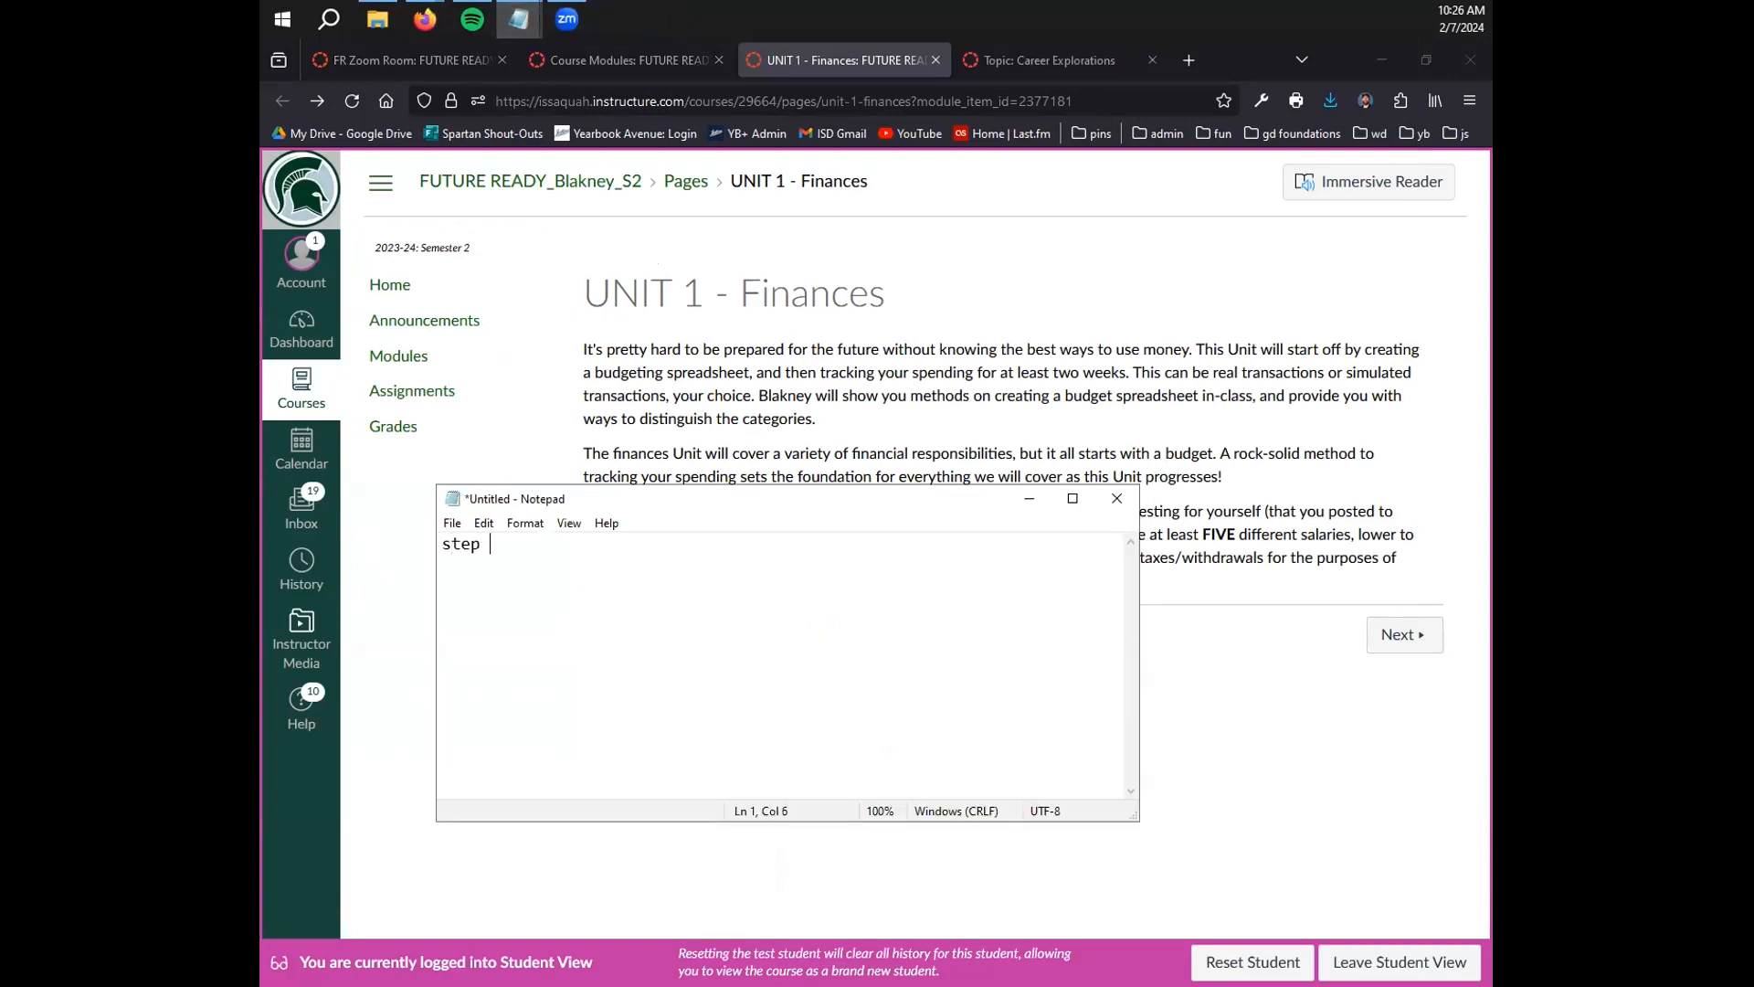
pyautogui.write("1 - carrer you're interested in, and find the ac")
pyautogui.press('BackSpace')
pyautogui.write('verage salary')
pyautogui.press('Return')
# Add indented bullets "- indeed.com / job posting sites" and "- google" beneath step 1
pyautogui.press('Tab')
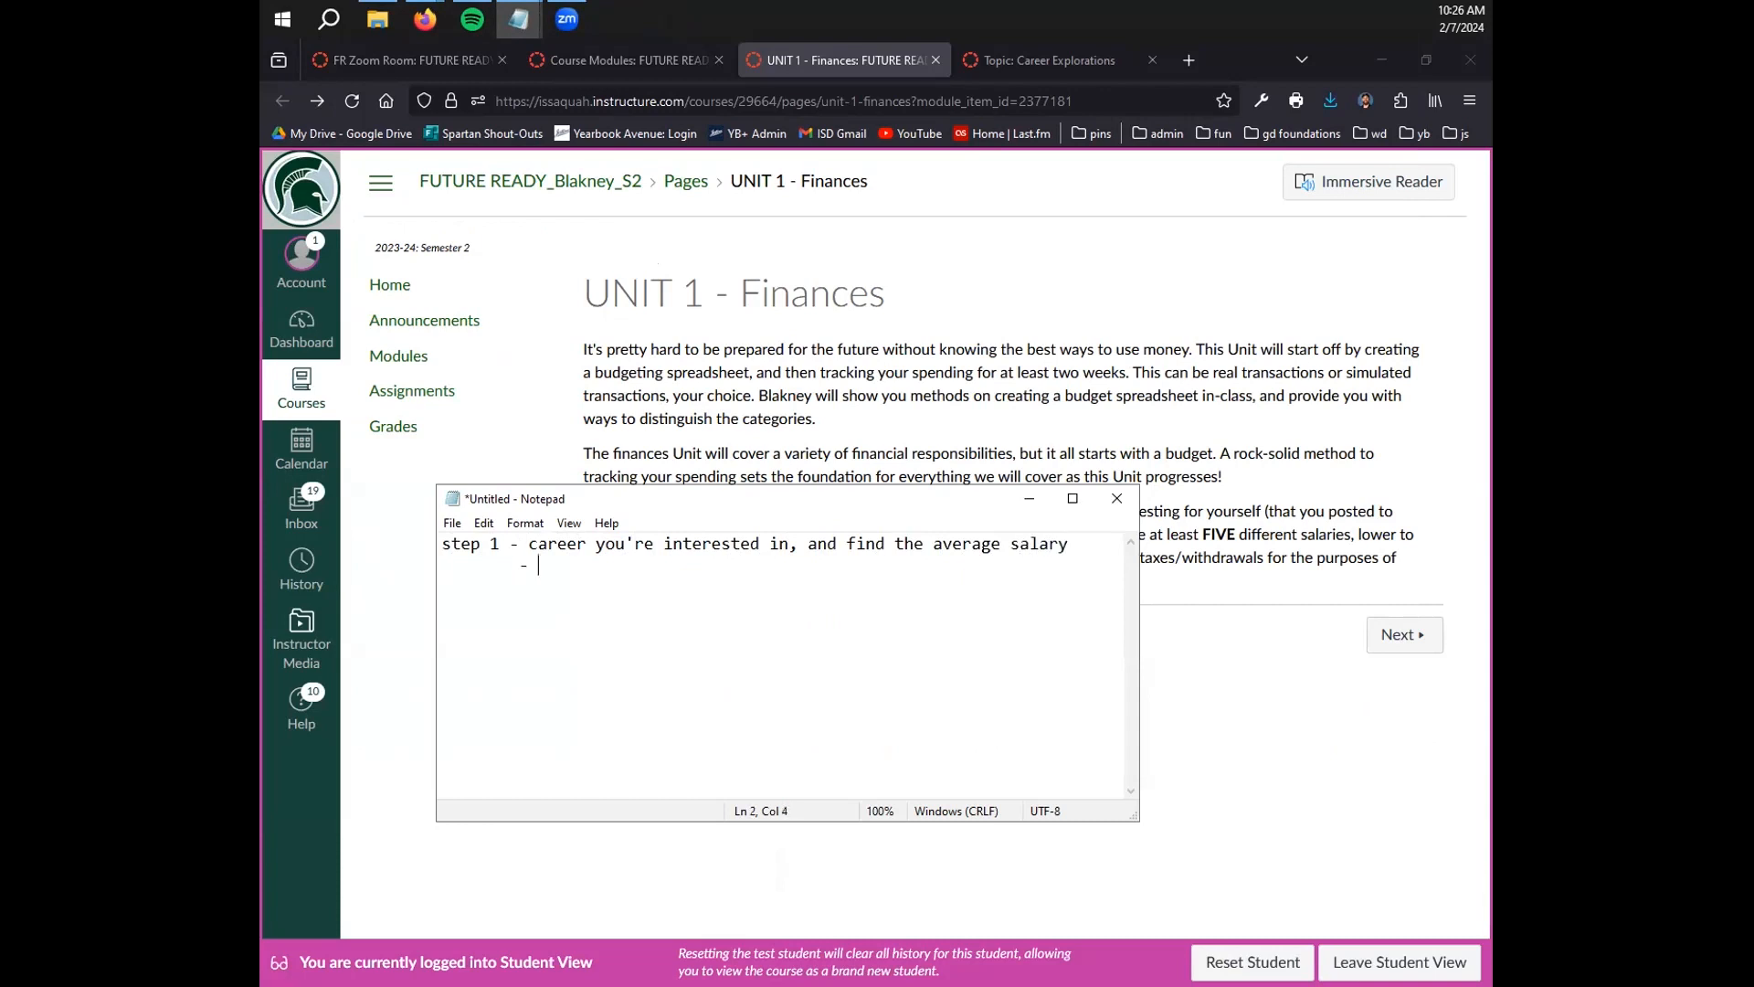
pyautogui.write('- indeed.com / job posting asi')
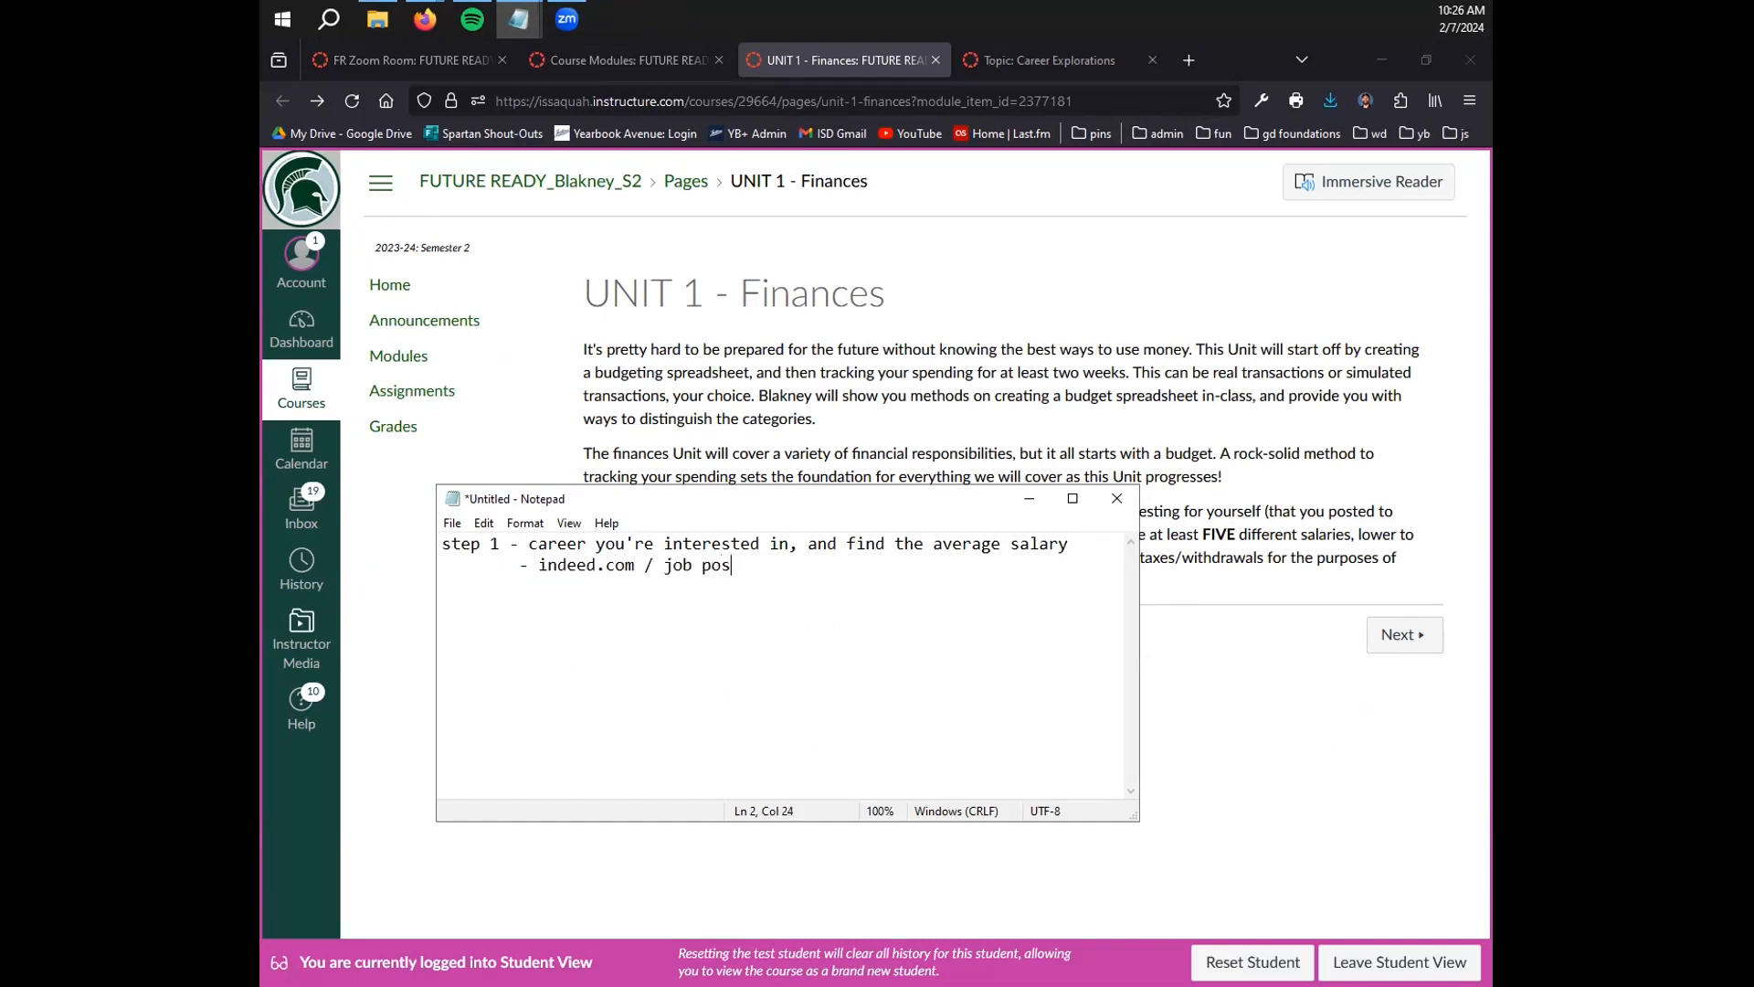
pyautogui.press('BackSpace')
pyautogui.press('BackSpace')
pyautogui.press('BackSpace')
pyautogui.write('sites')
pyautogui.press('Return')
pyautogui.press('Tab')
pyautogui.write('- google')
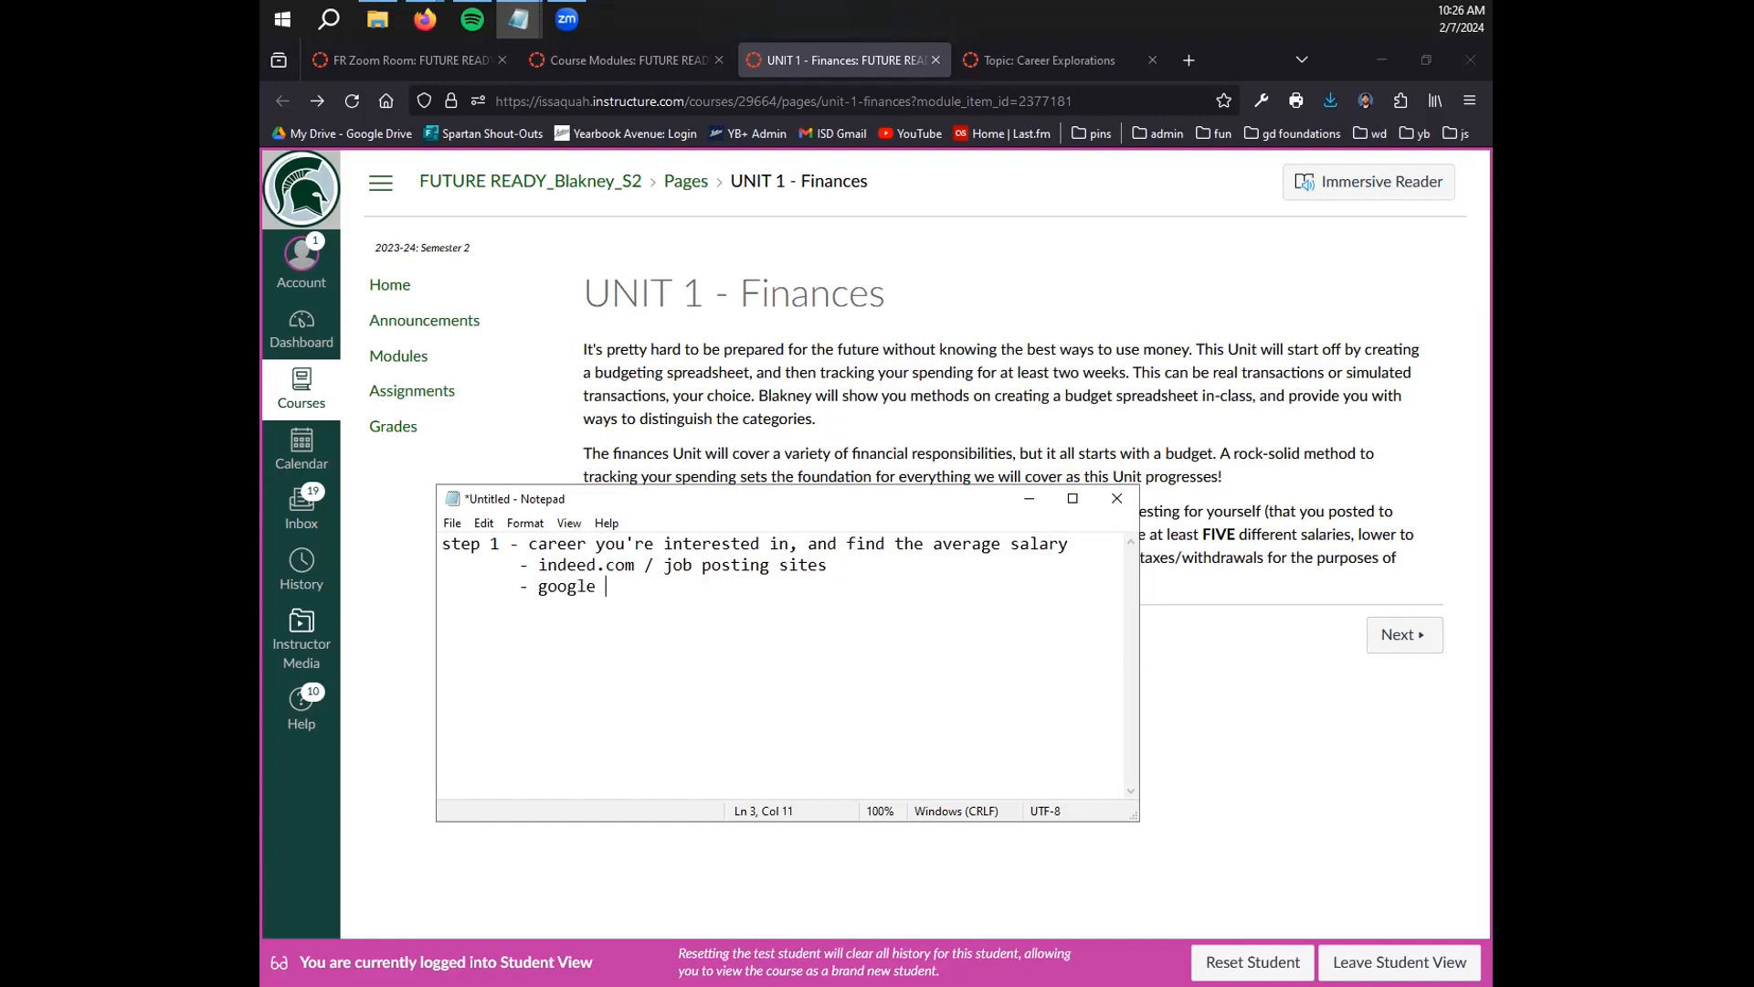
pyautogui.press('BackSpace')
# Add a third indented bullet beneath step 1 reading "- ask people in your life"
pyautogui.press('Tab')
pyautogui.write('- ask peoplke')
pyautogui.press('BackSpace')
pyautogui.press('BackSpace')
pyautogui.write('e in your')
pyautogui.press('BackSpace')
pyautogui.press('BackSpace')
pyautogui.write('t l')
pyautogui.press('BackSpace')
pyautogui.press('BackSpace')
pyautogui.write('rl')
pyautogui.press('BackSpace')
pyautogui.press('BackSpace')
pyautogui.press('BackSpace')
pyautogui.write('r life')
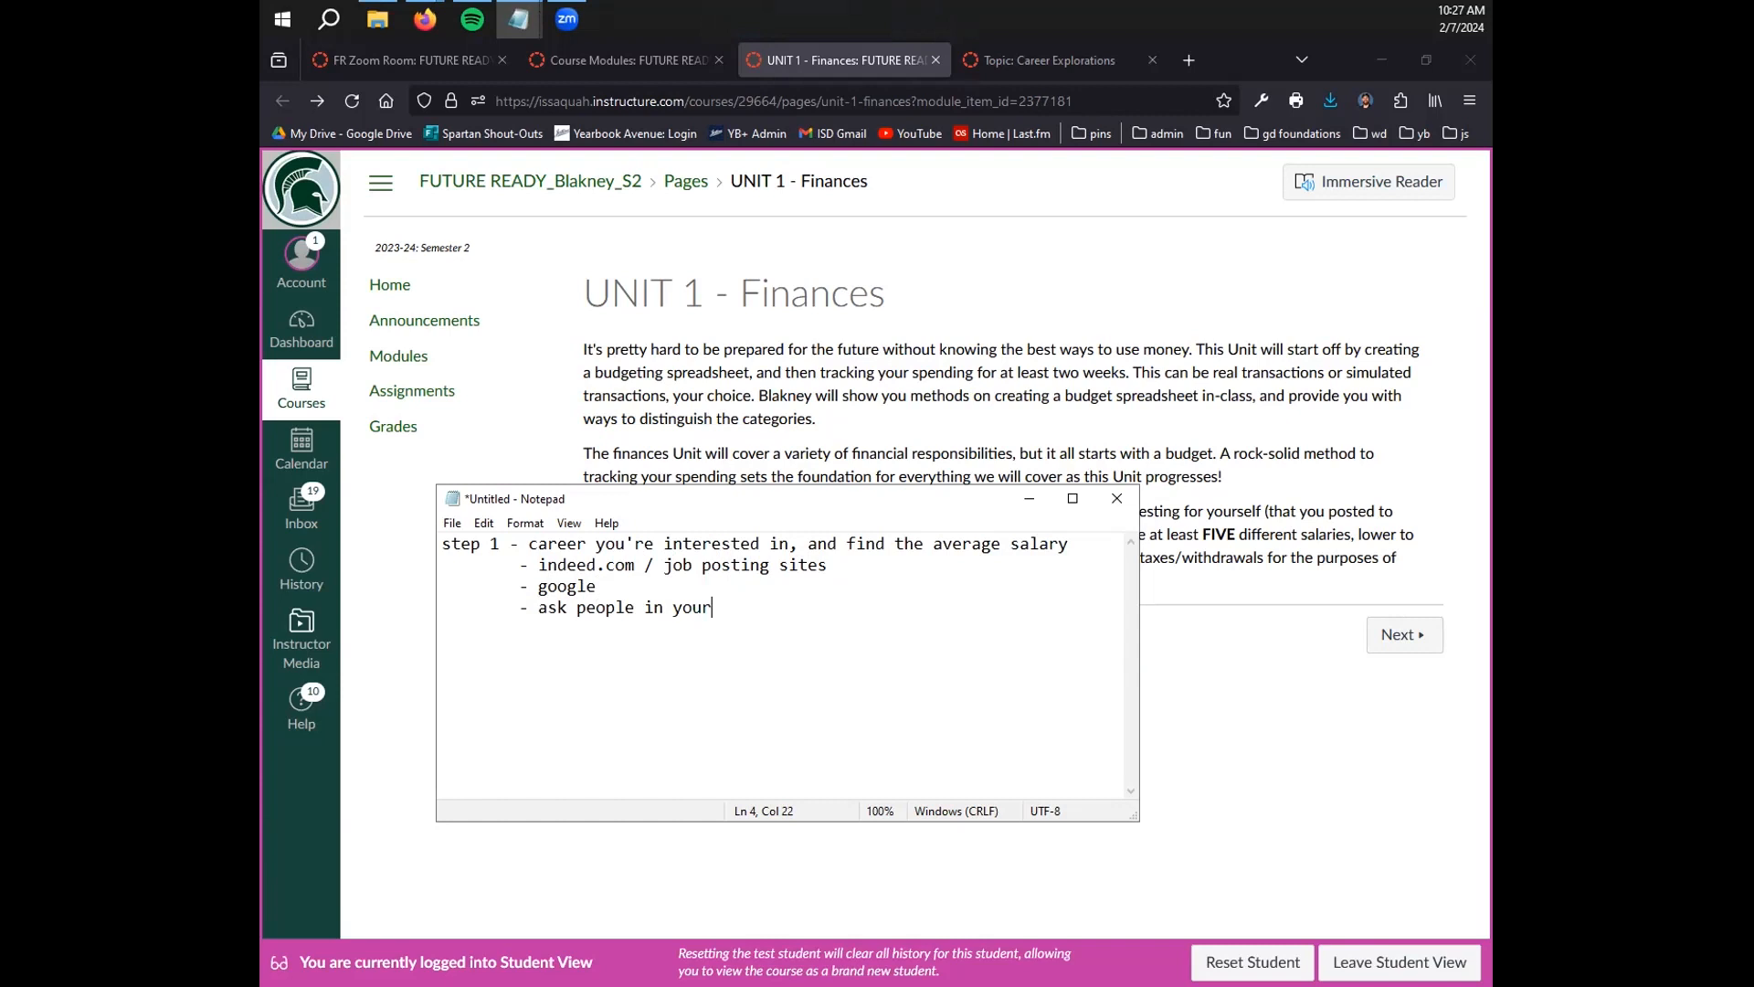
# Leave a blank line and add the indented bullets "- 5 different numbers for YEARLY SALARY (income)" and "- working #"
pyautogui.press('Return')
pyautogui.press('Return')
pyautogui.write('- 5 different numbers for')
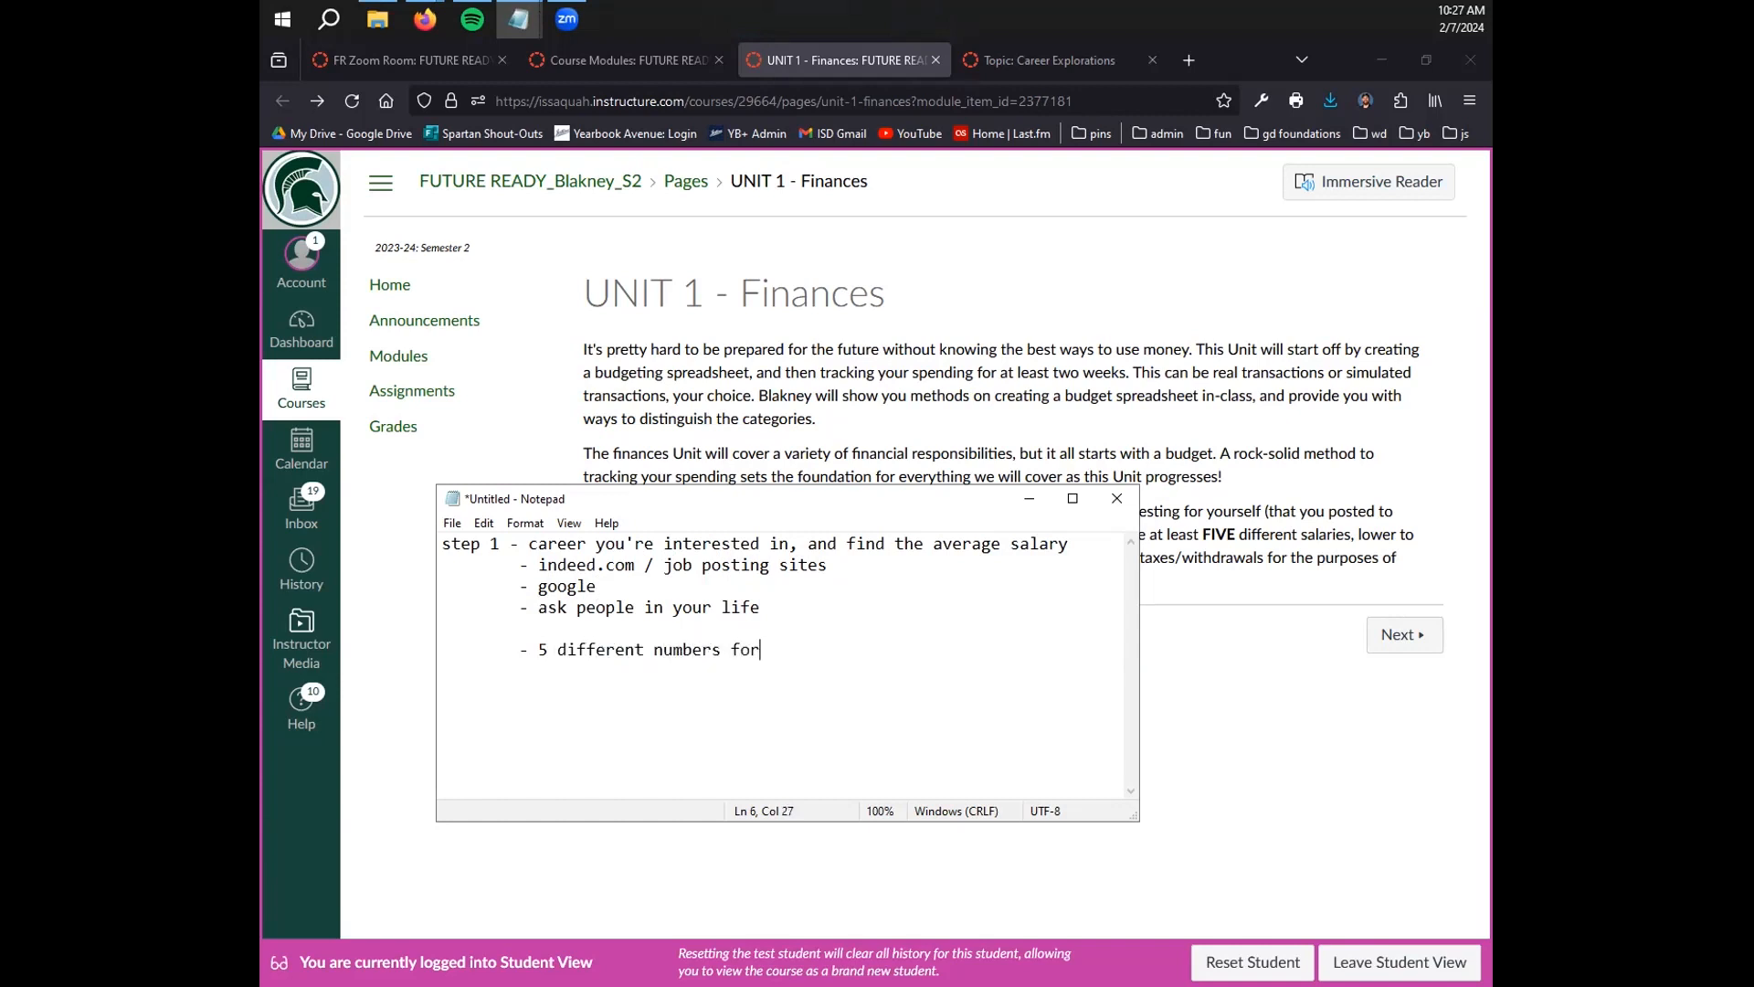
pyautogui.write(' YEARLY SALARY ()')
pyautogui.press('Left')
pyautogui.write('income')
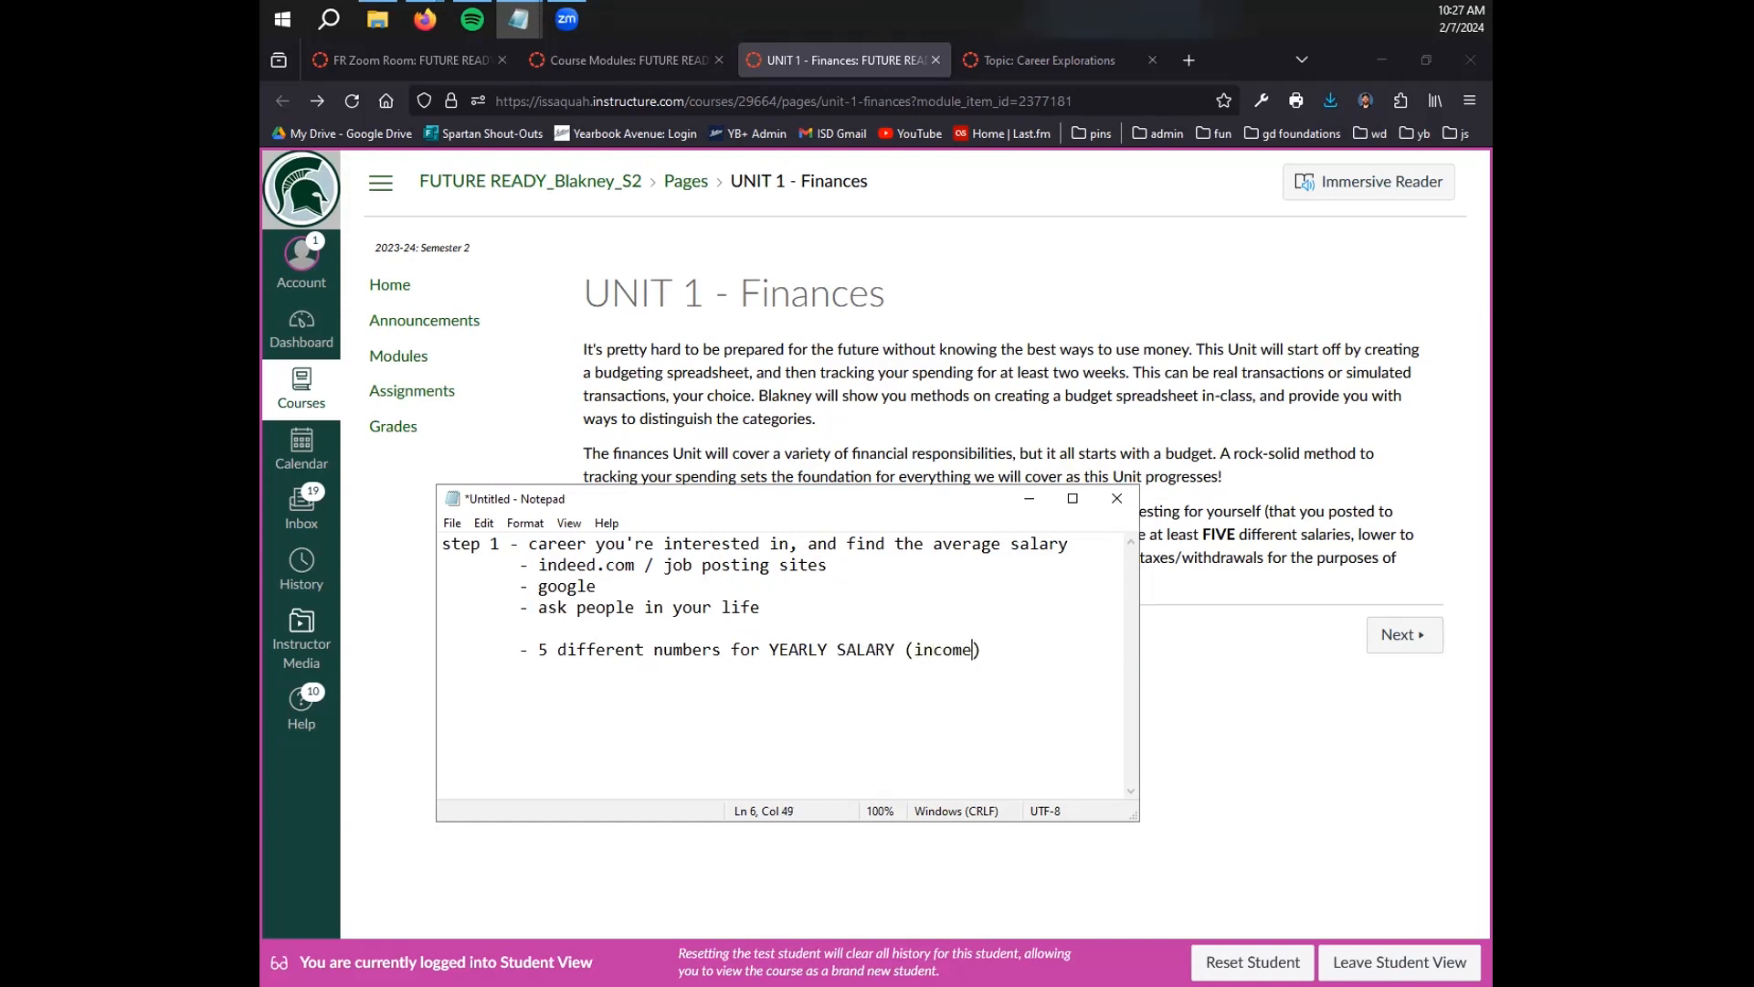
pyautogui.press('End')
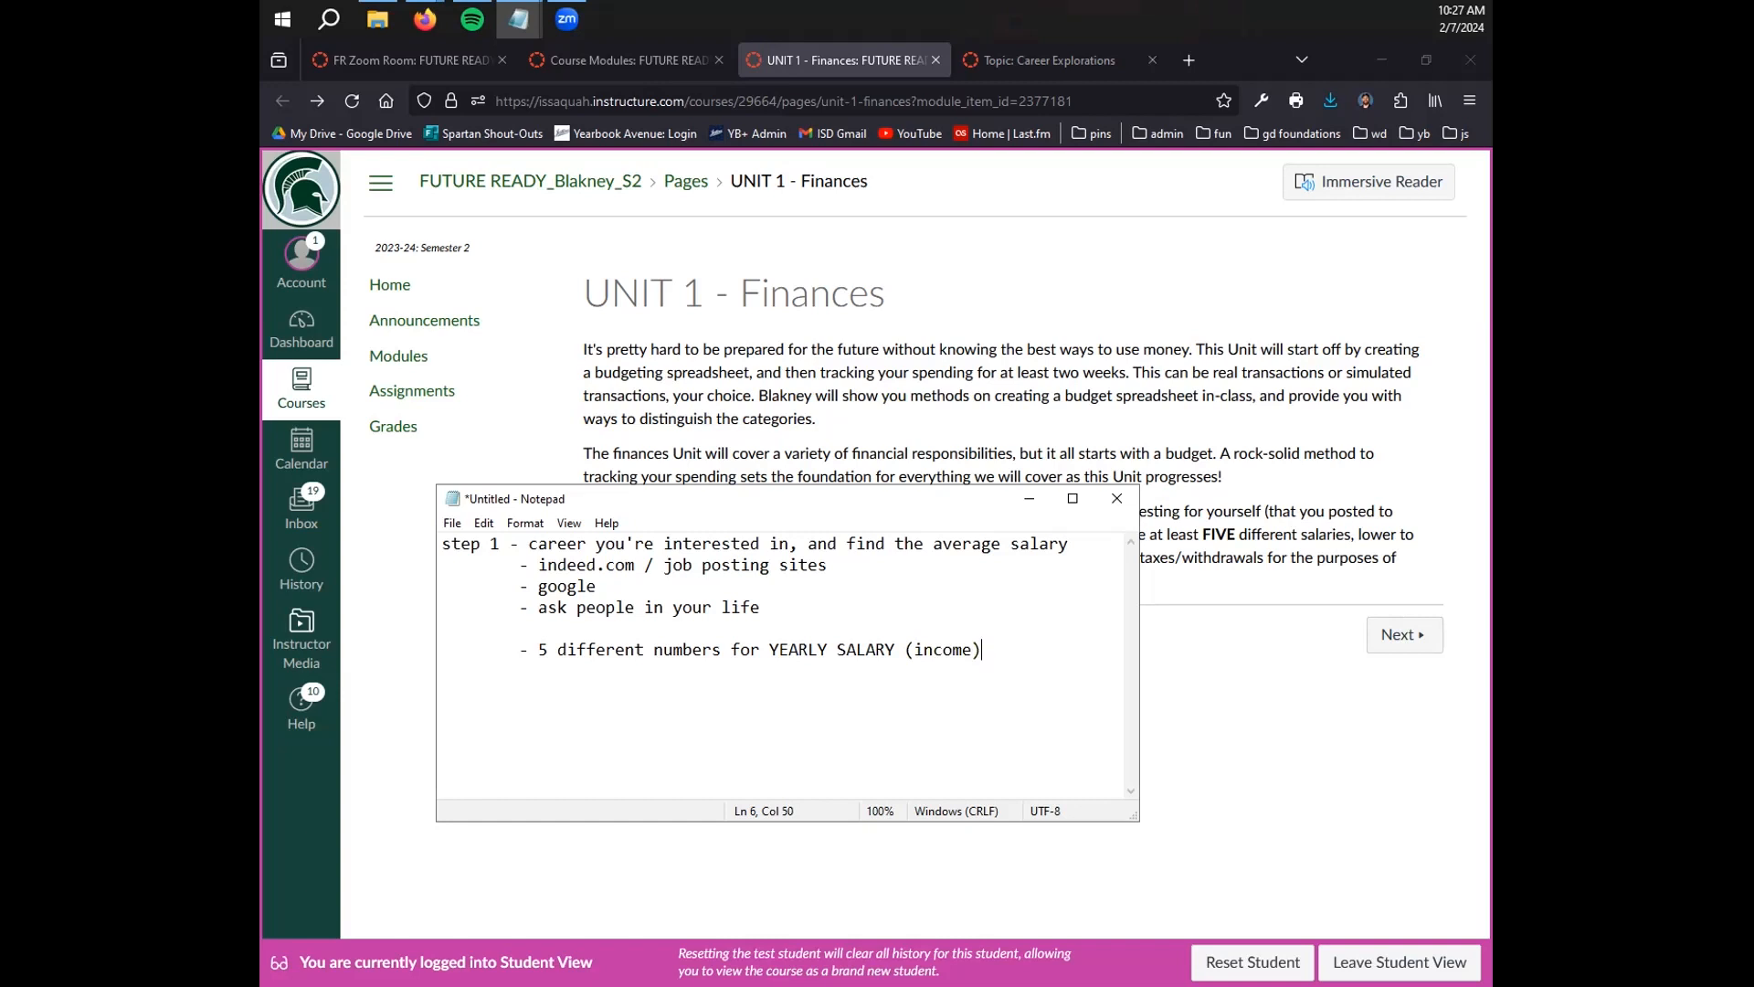
pyautogui.press('Return')
pyautogui.write('- working #')
pyautogui.press('BackSpace')
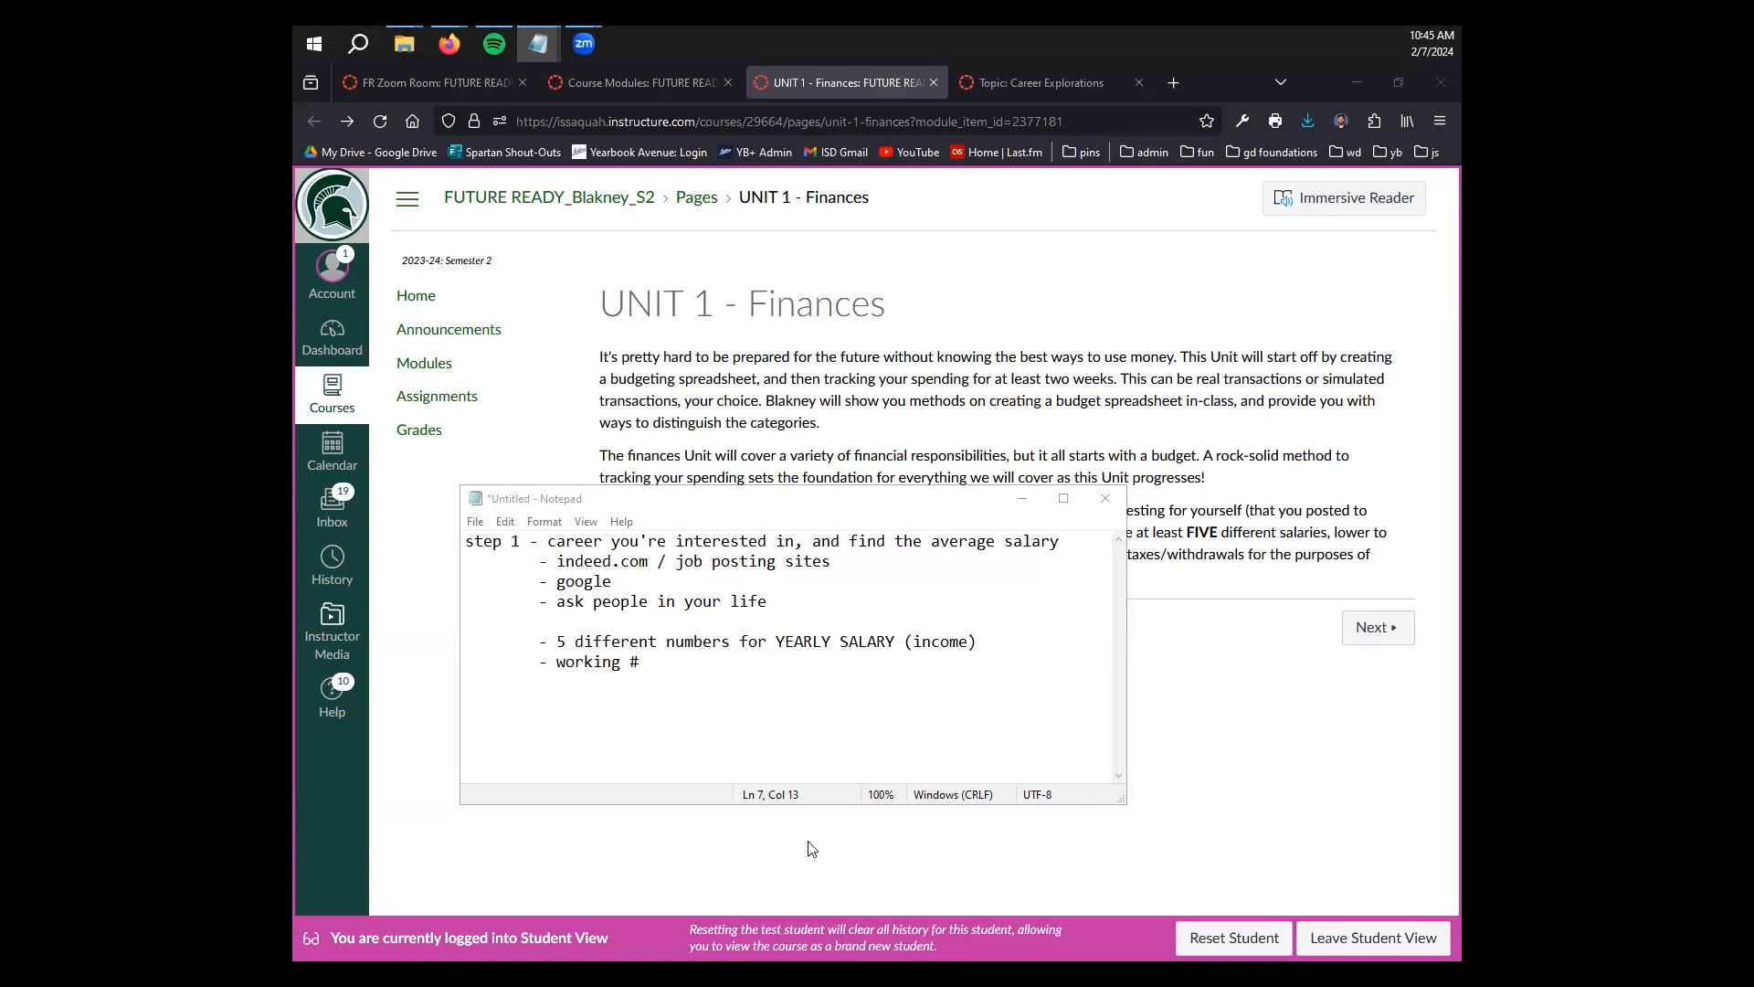
# Leave a blank line after the step 1 notes and add the heading "step 2 - calculate monthly income"
pyautogui.click(821, 695)
pyautogui.press('Return')
pyautogui.press('Return')
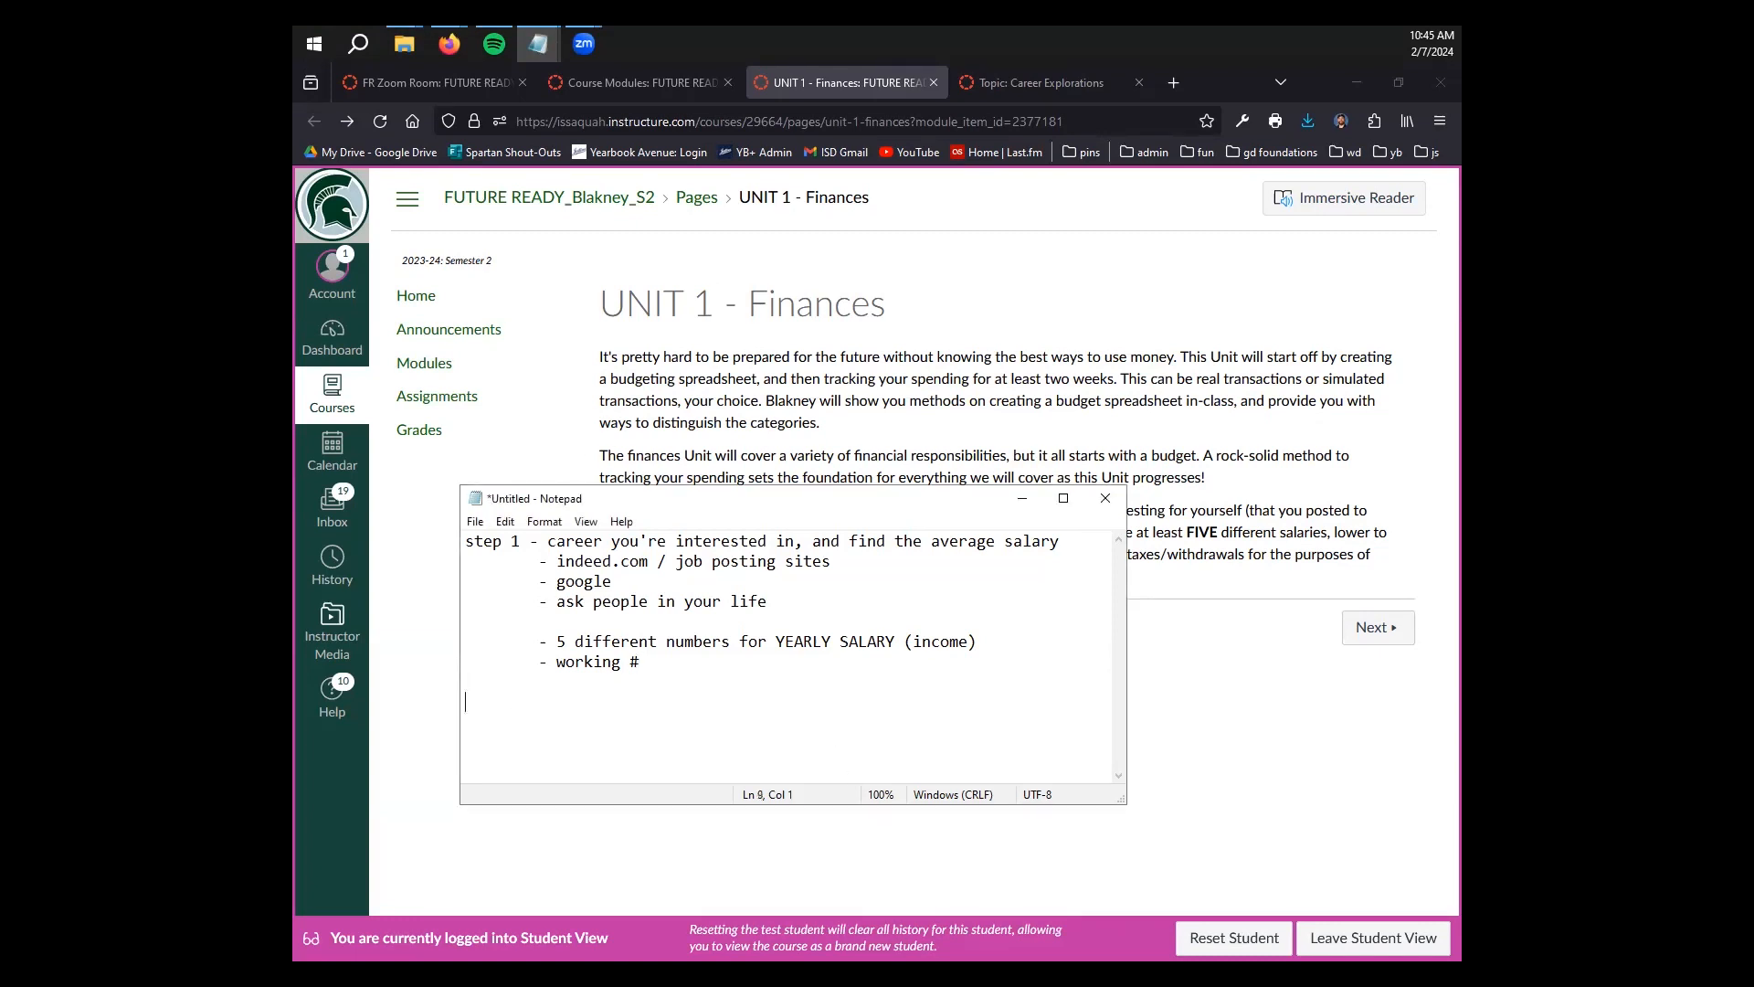
pyautogui.write('step ')
pyautogui.write('1 ')
pyautogui.write(' - ')
pyautogui.write('calculat')
pyautogui.write('e monthly ')
pyautogui.write('income')
pyautogui.press('Return')
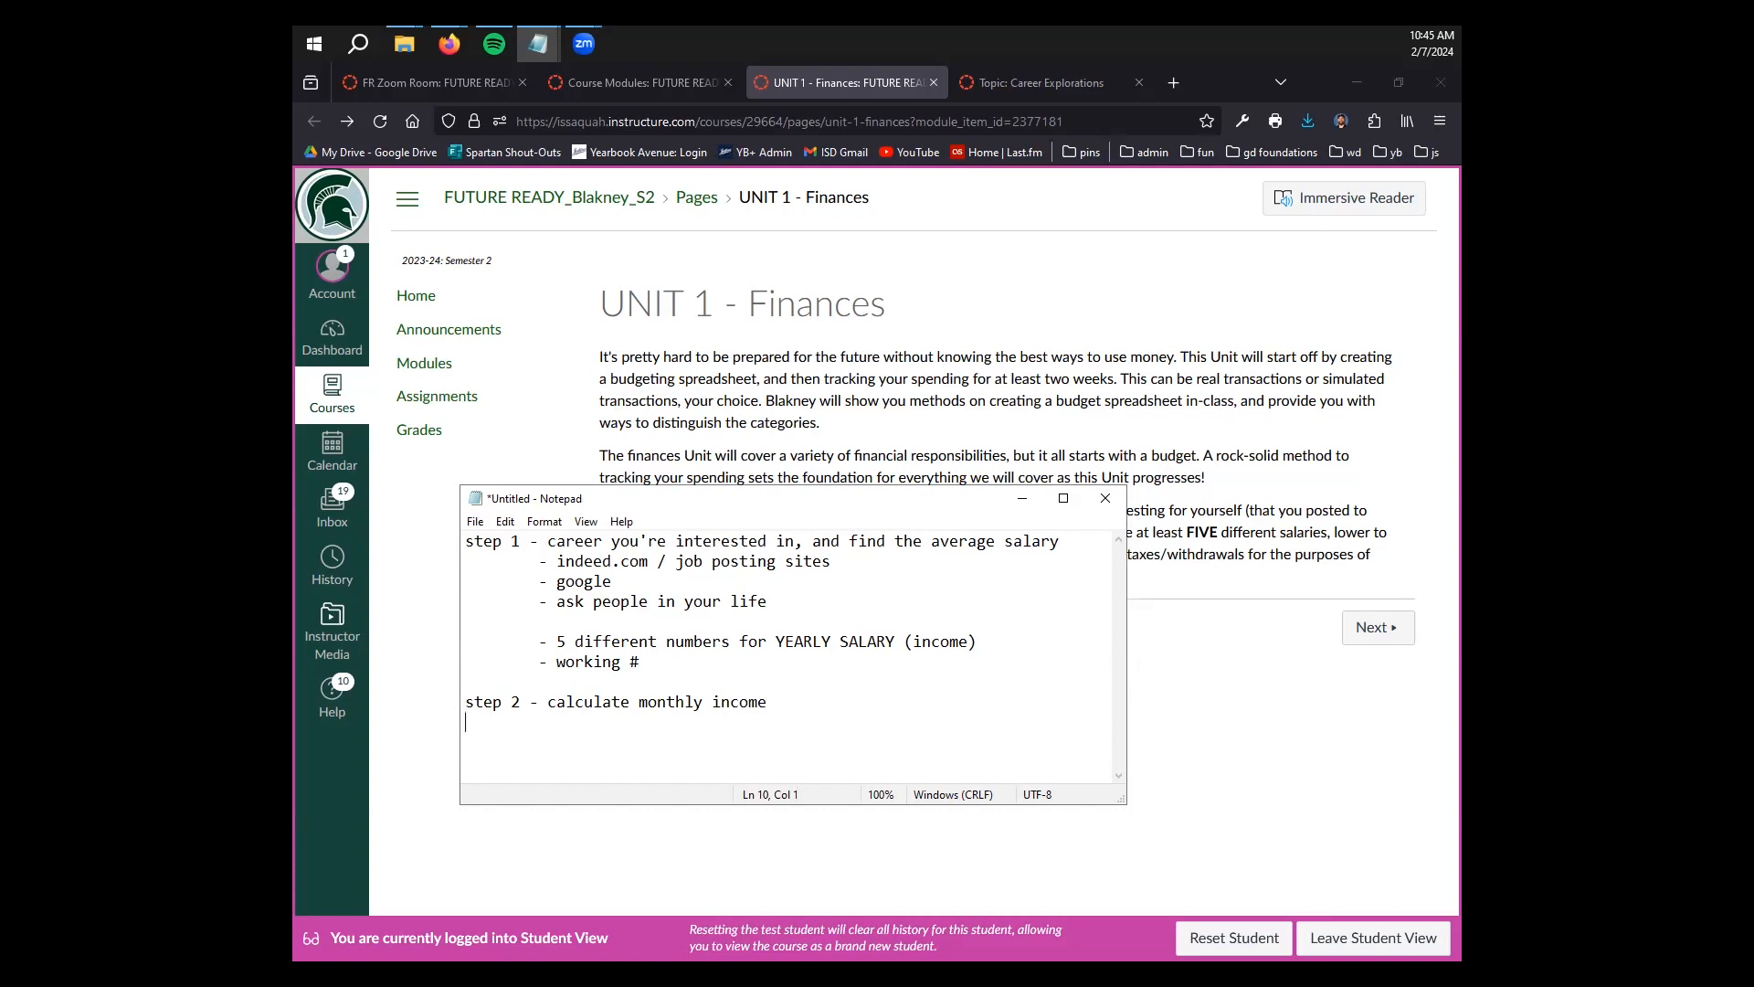
# Add indented bullets "- yearly salary * -0.35 = monthly income" and "- 111,663 * -0.35" beneath step 2
pyautogui.press('Tab')
pyautogui.write('- yearly salary * -0.35 =')
pyautogui.write('monthly income')
pyautogui.press('Return')
pyautogui.press('Tab')
pyautogui.write('-')
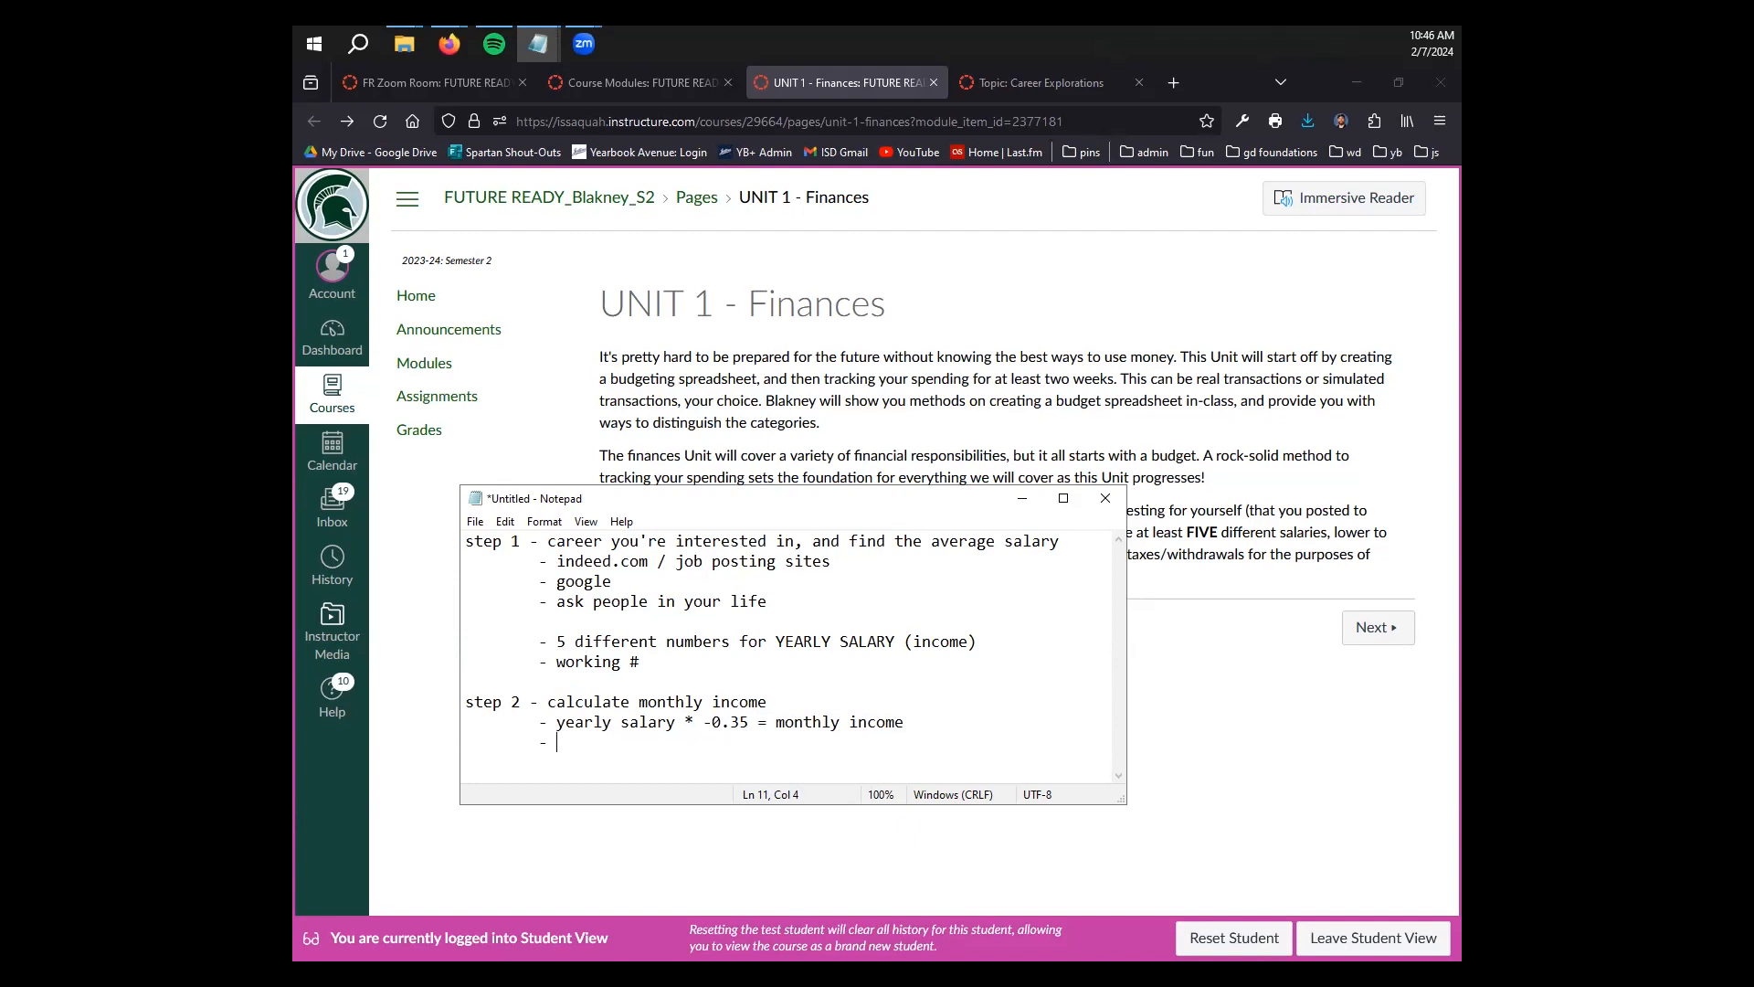
pyautogui.write('111,663 * -0.35')
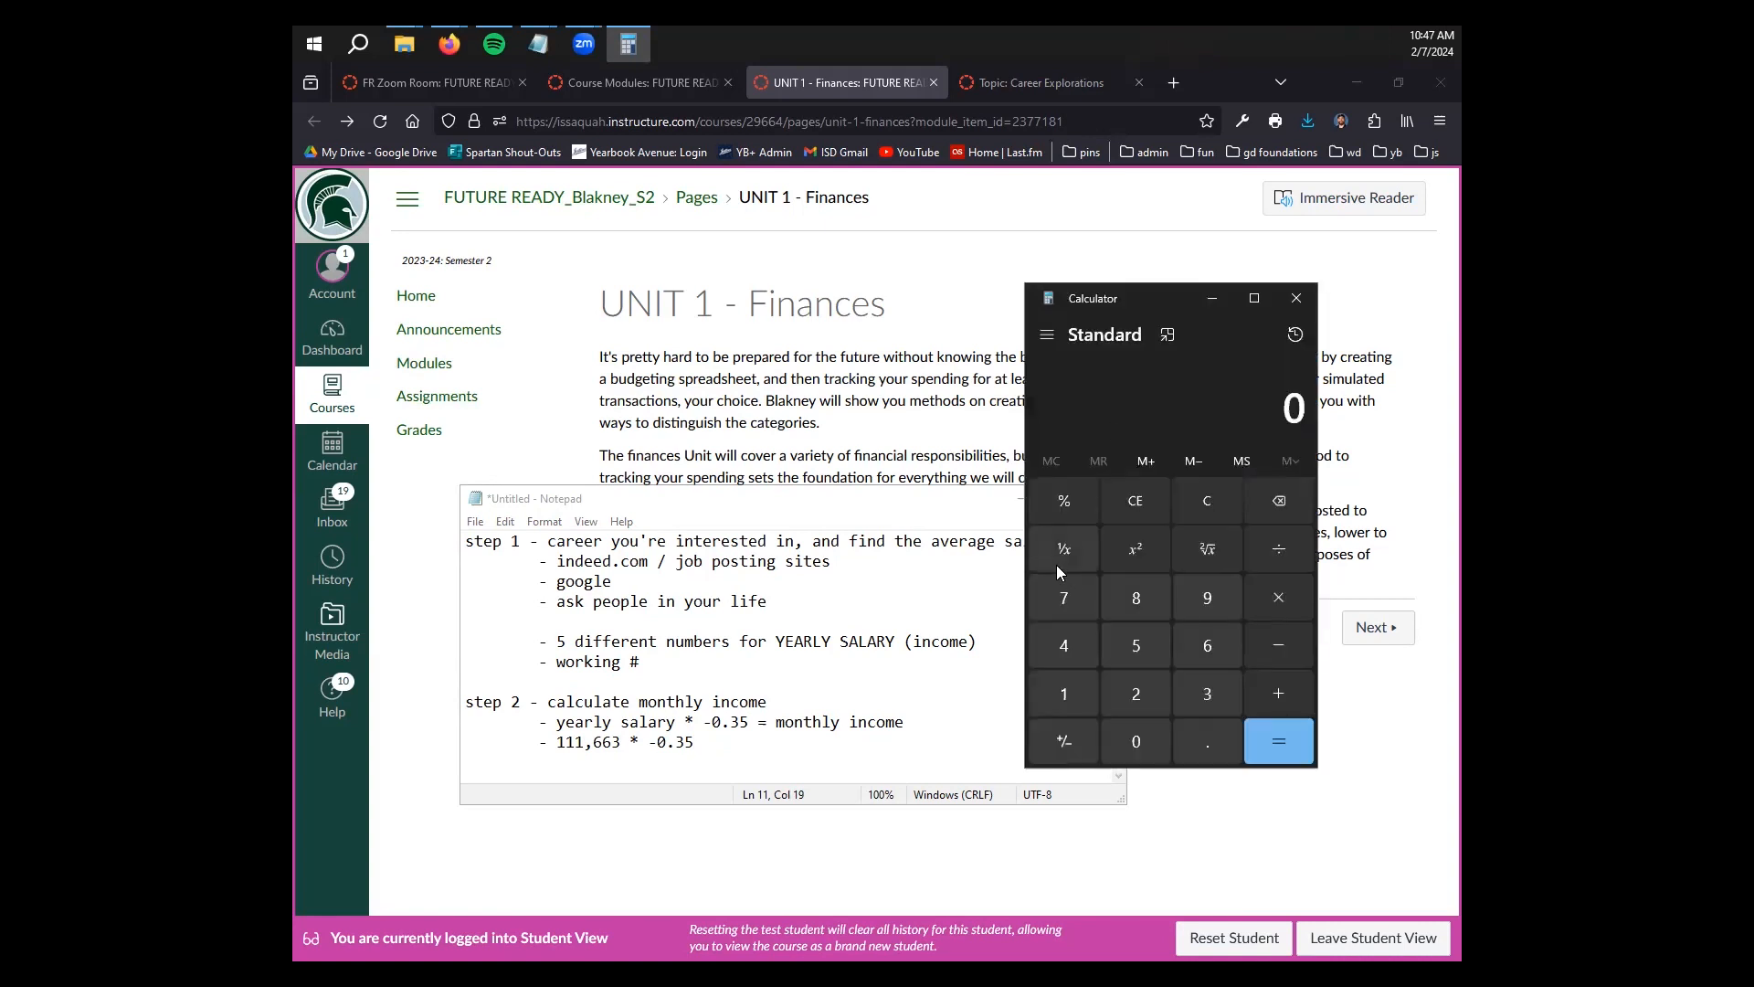
# Try to multiply 111,663 by -0.35 in Calculator, and clear the calculation
pyautogui.tripleClick(1073, 692)
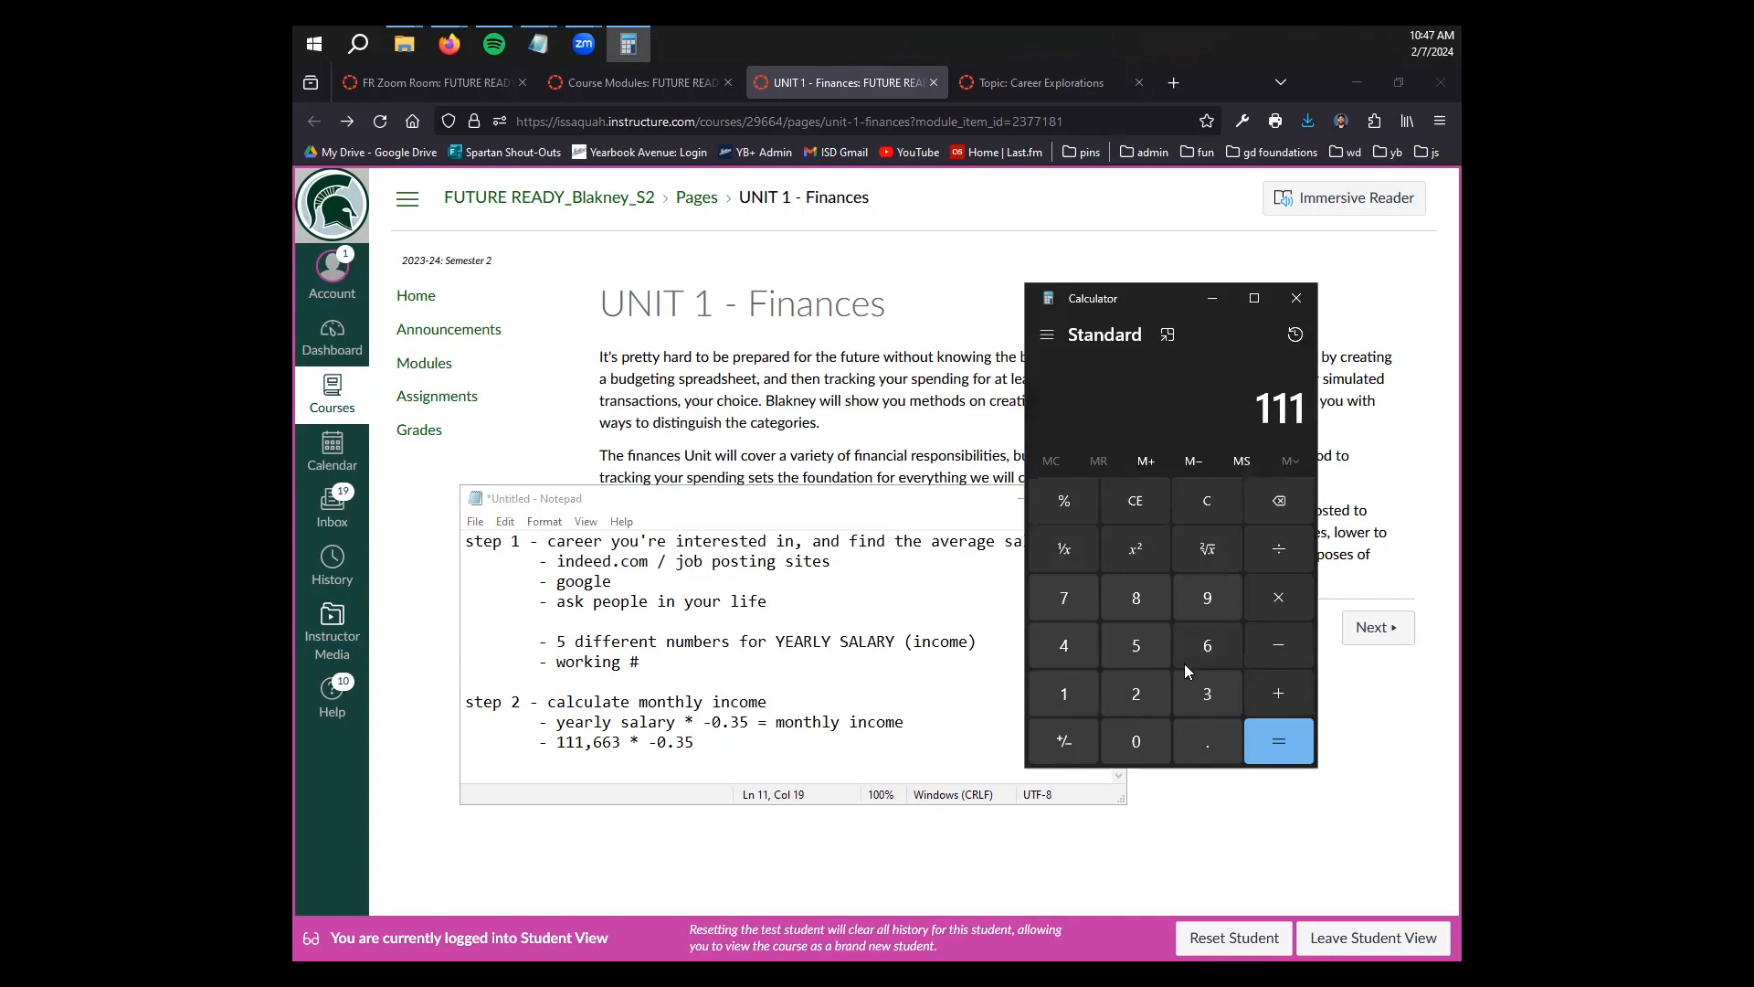
pyautogui.doubleClick(1204, 647)
pyautogui.click(1207, 693)
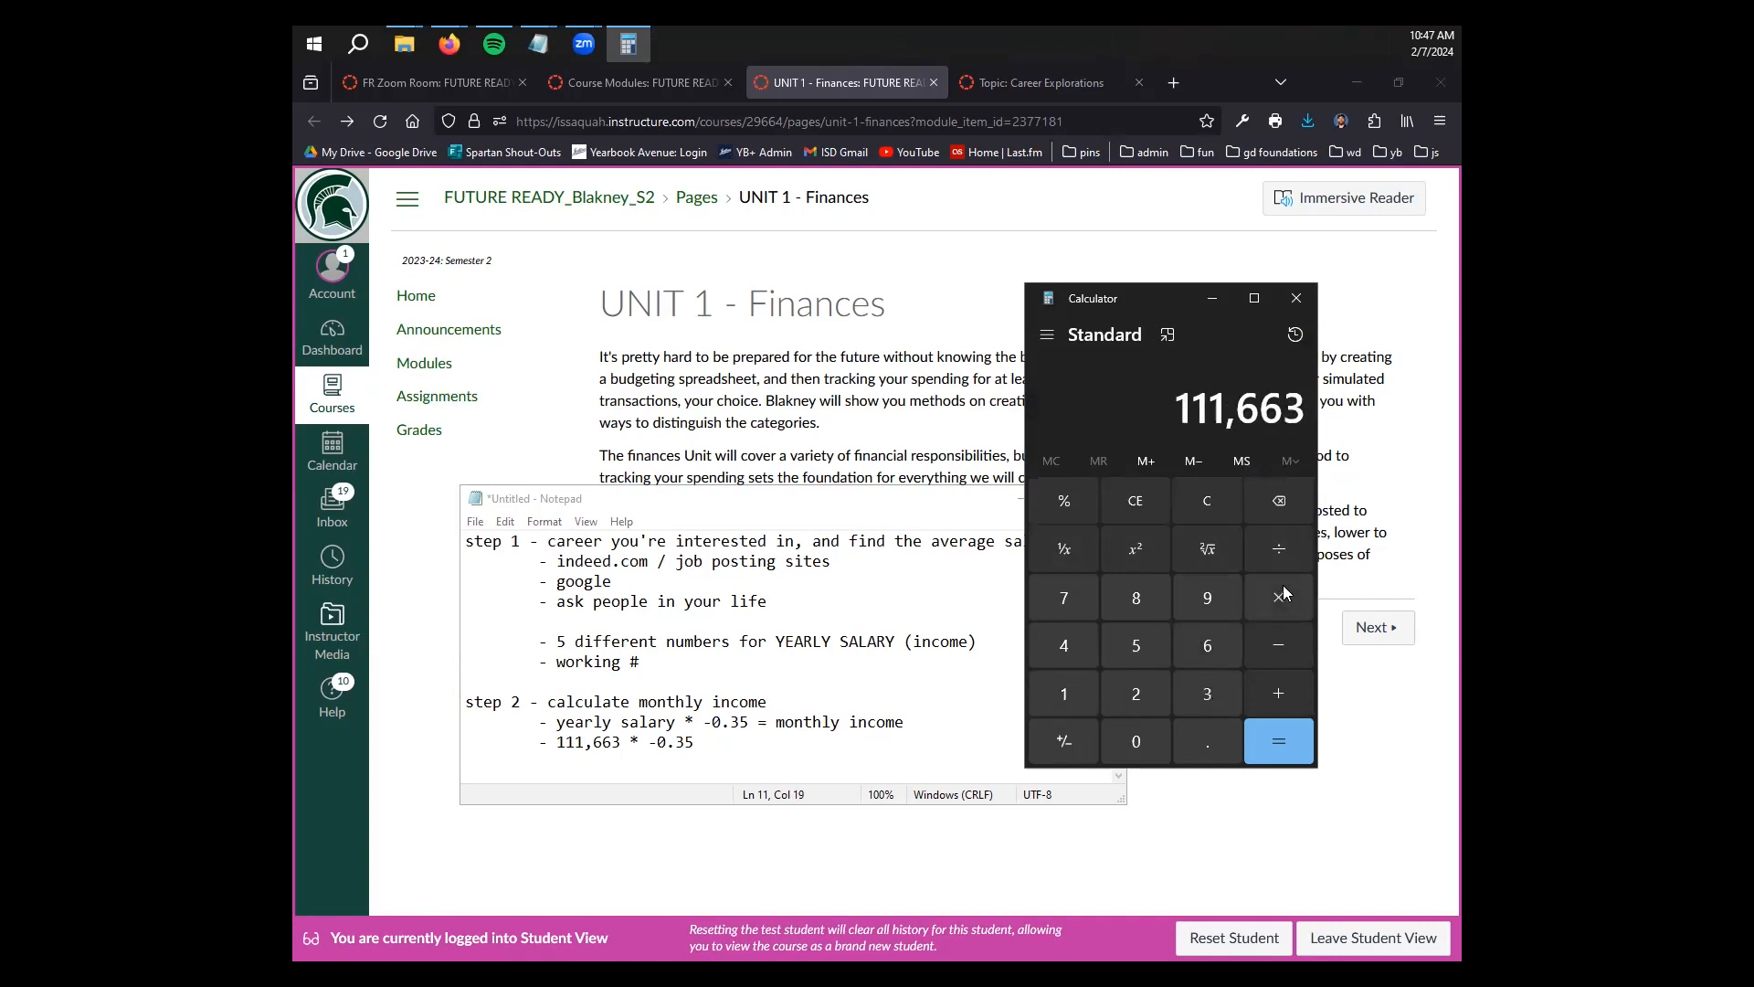
pyautogui.click(1270, 607)
pyautogui.click(1278, 646)
pyautogui.click(1165, 740)
pyautogui.click(1179, 745)
pyautogui.click(1210, 698)
pyautogui.click(1144, 654)
pyautogui.click(1276, 753)
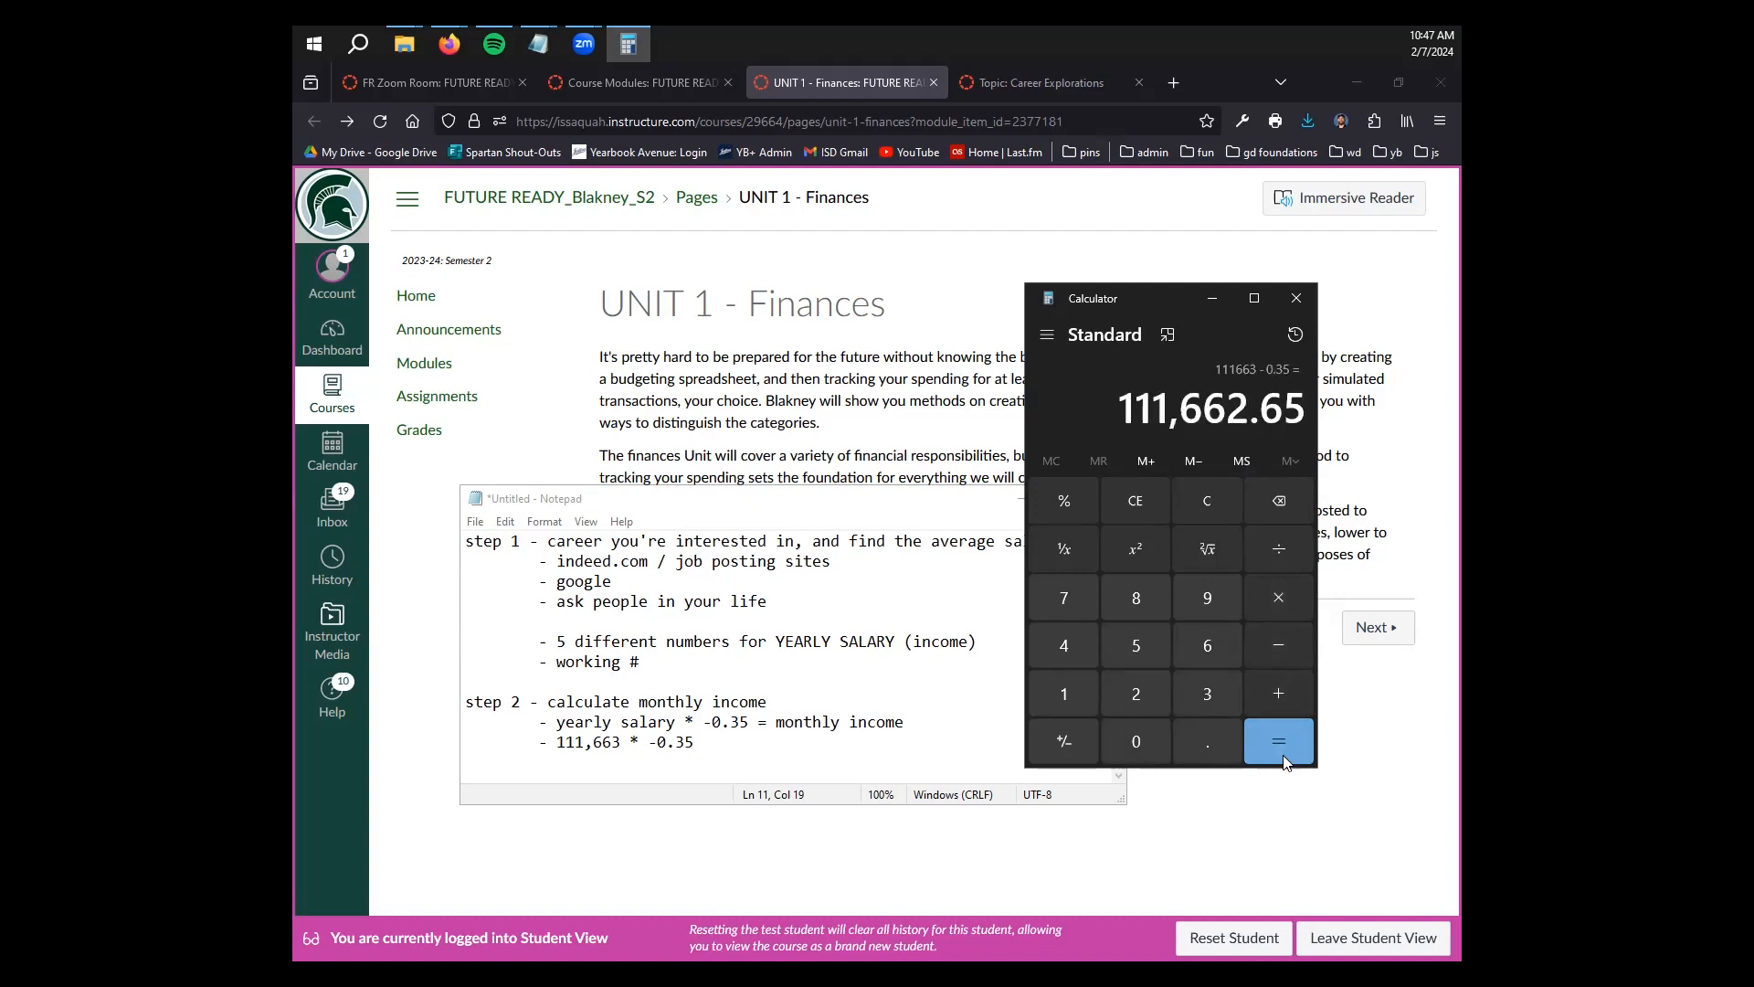
pyautogui.click(1207, 502)
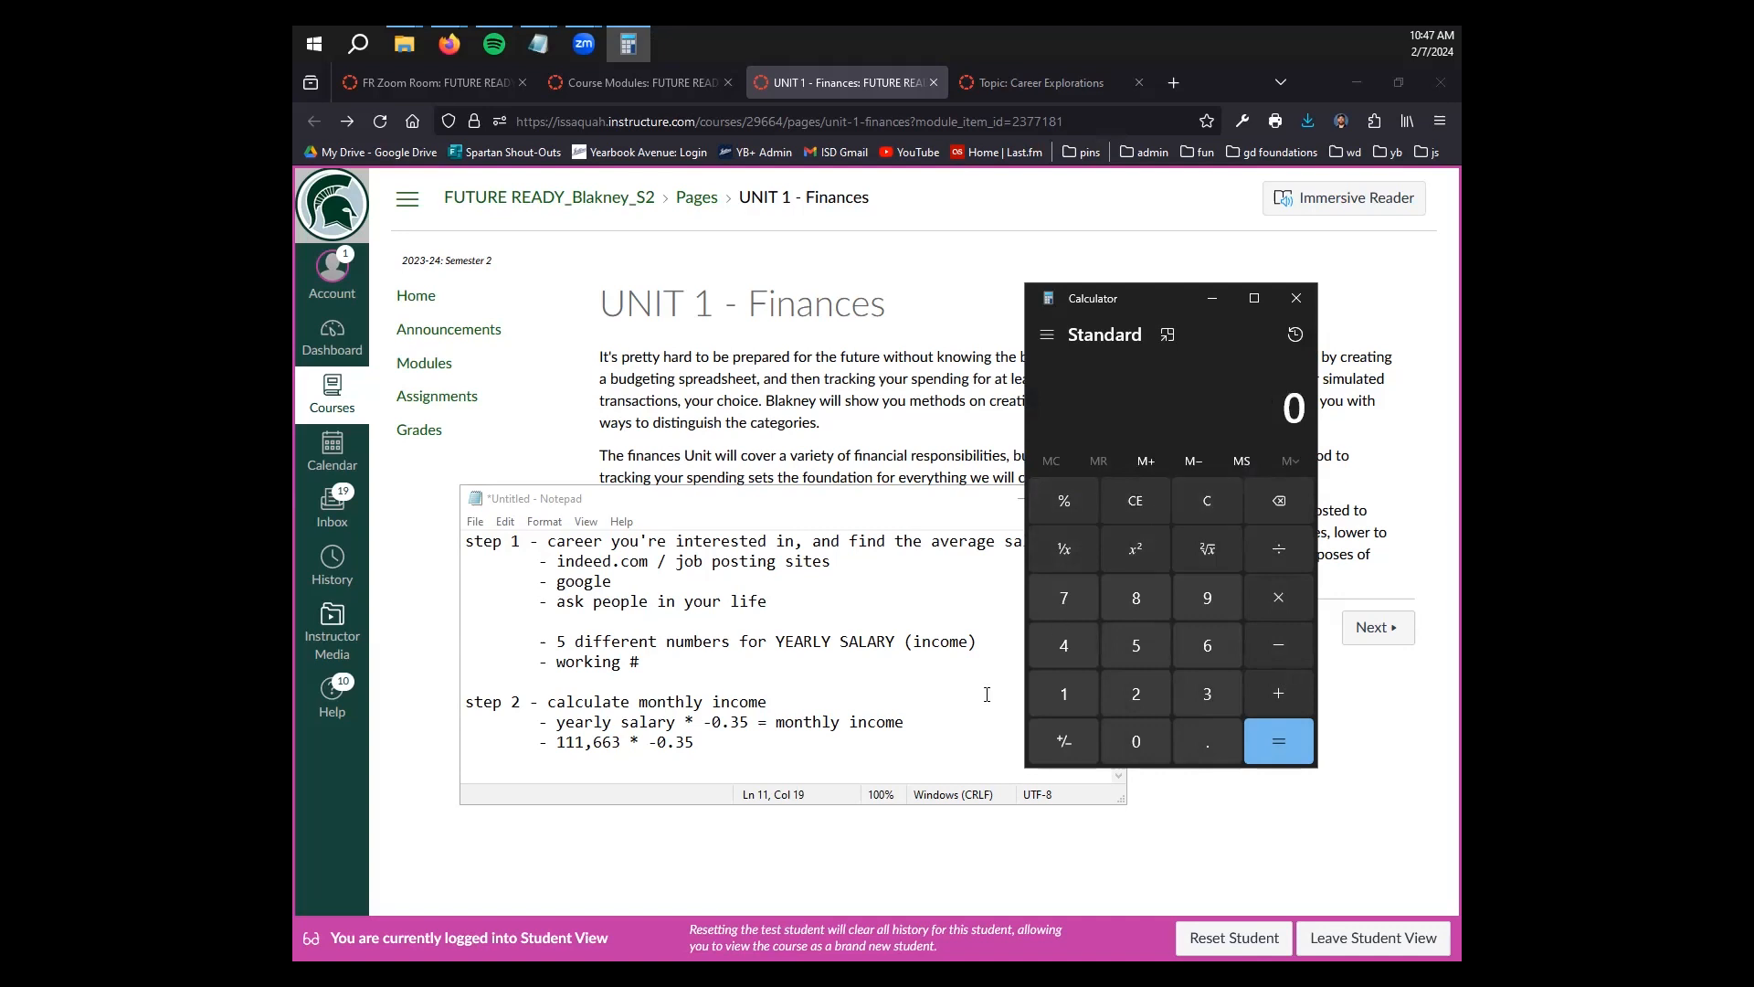
# Change the yearly salary formula's factor to 0.35 in the notes and add the bullet "- subtract that number" below it
pyautogui.click(597, 762)
pyautogui.click(714, 722)
pyautogui.press('BackSpace')
pyautogui.click(947, 731)
pyautogui.press('Return')
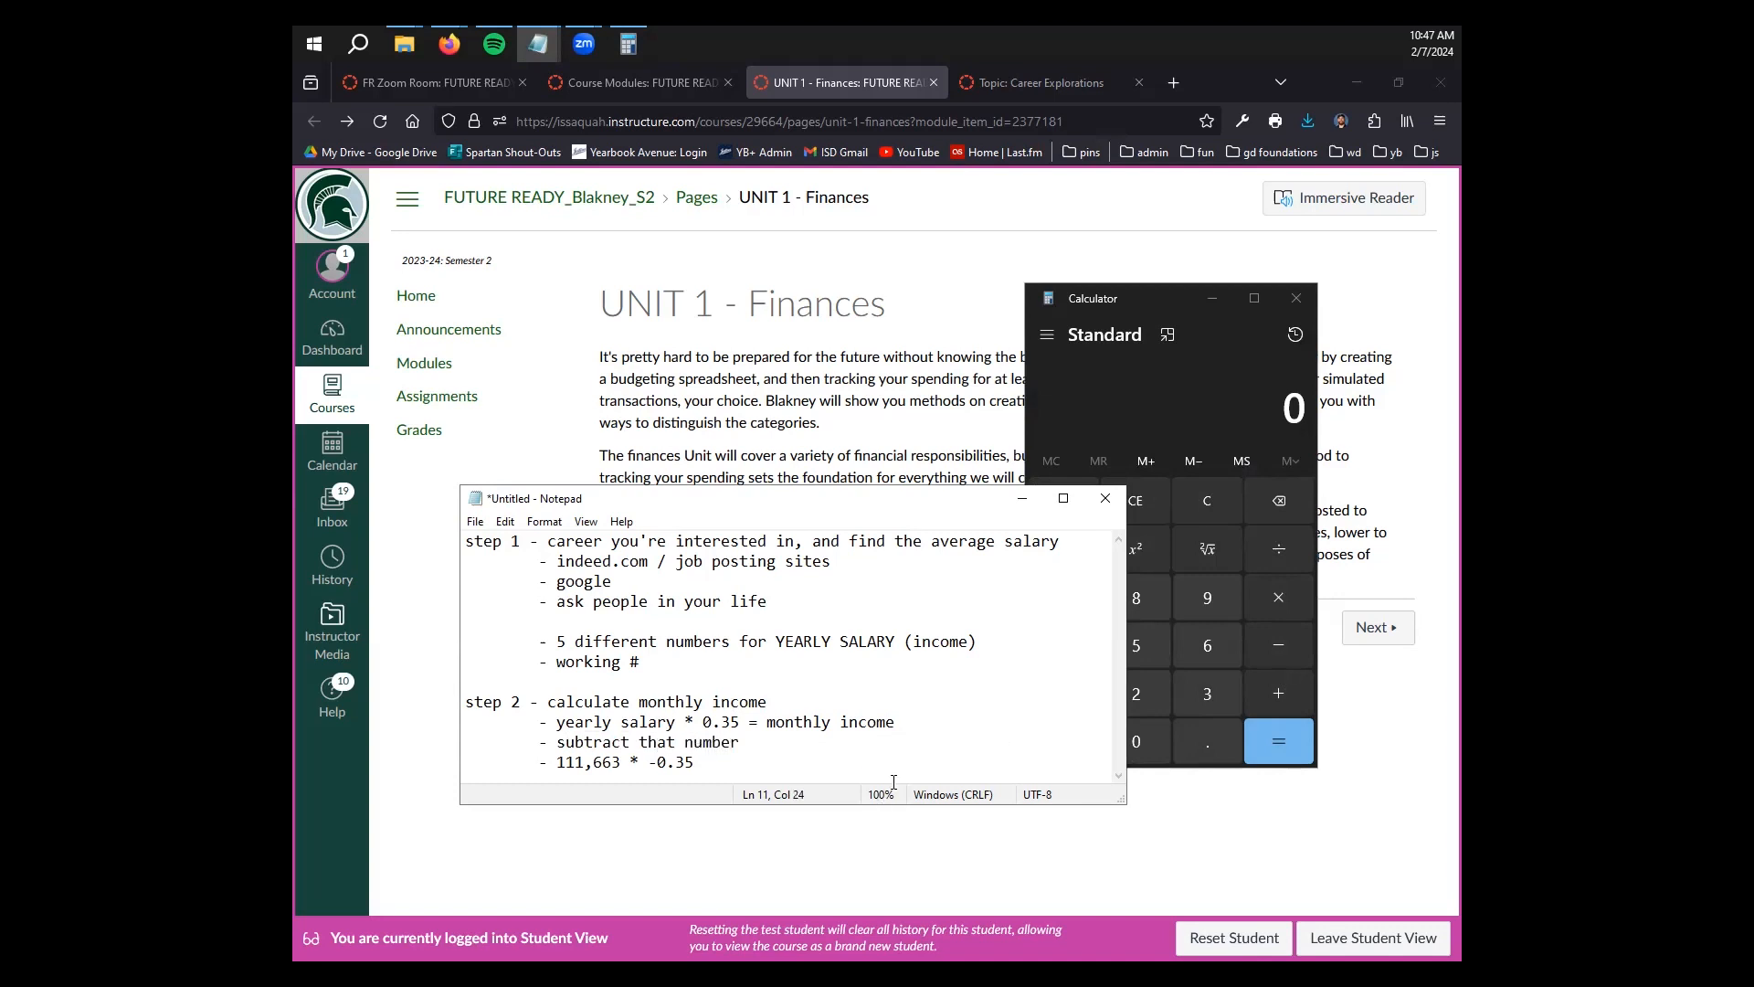
# Minimize the browser behind the notes and multiply 111,663 by 0.35 in Calculator
pyautogui.click(1121, 276)
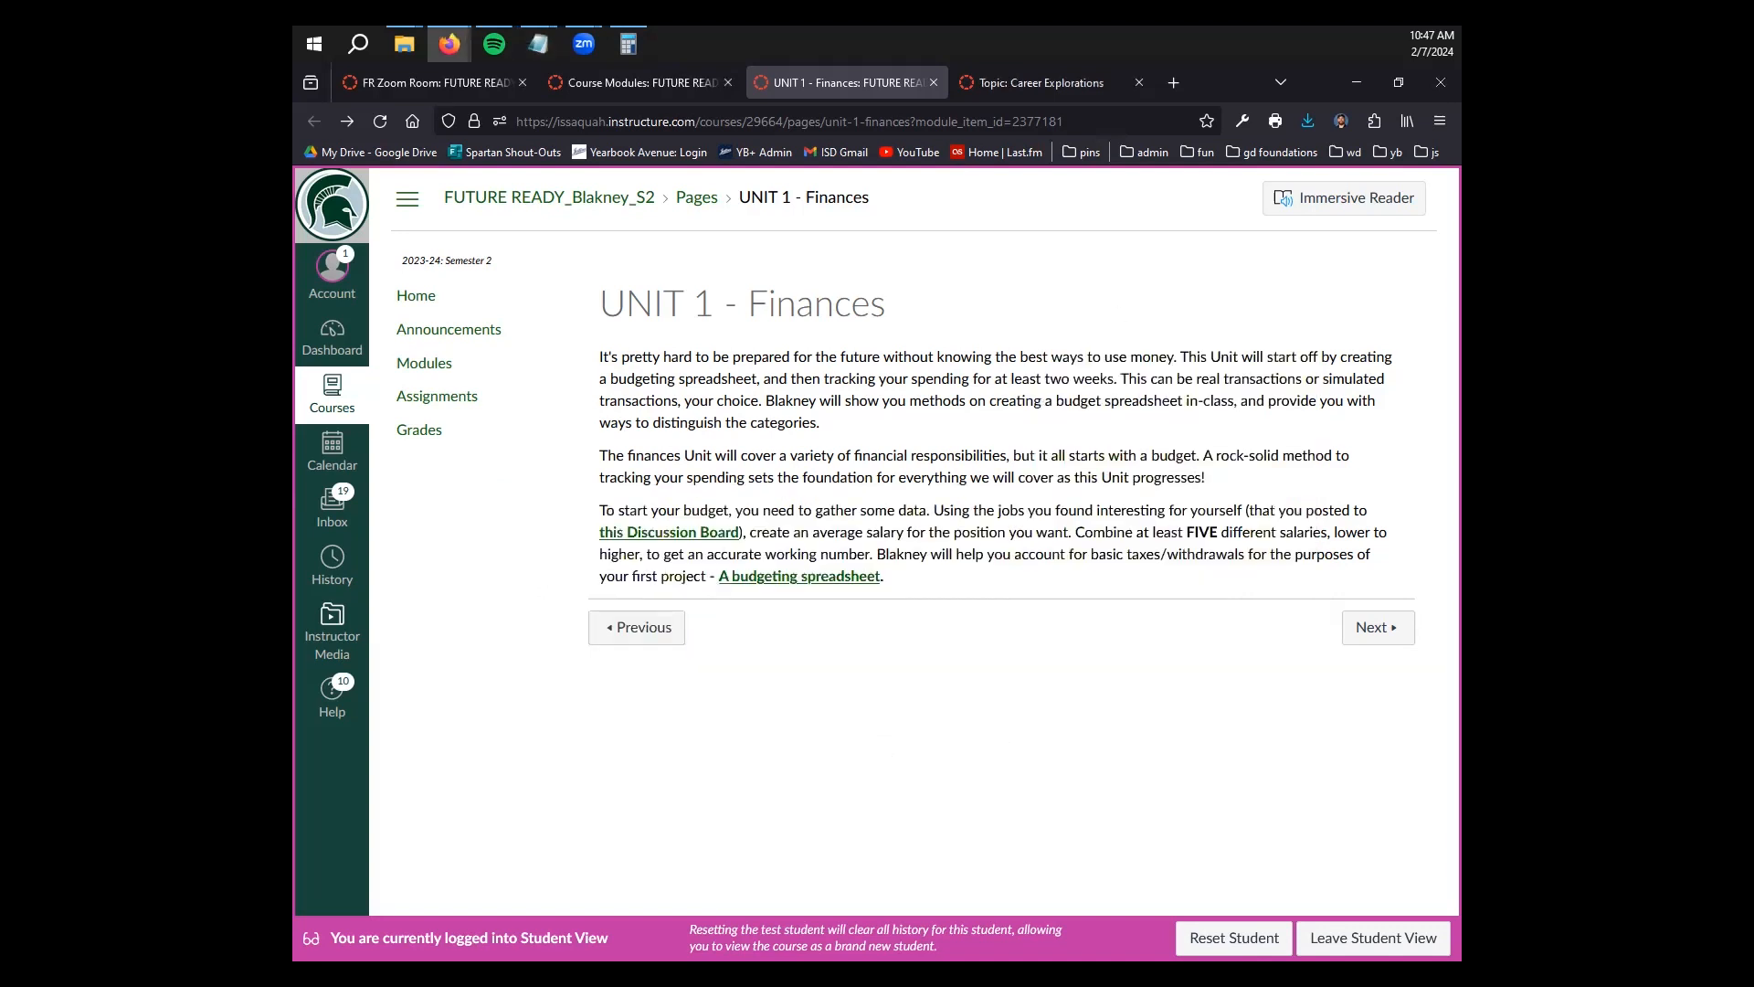
pyautogui.click(1376, 88)
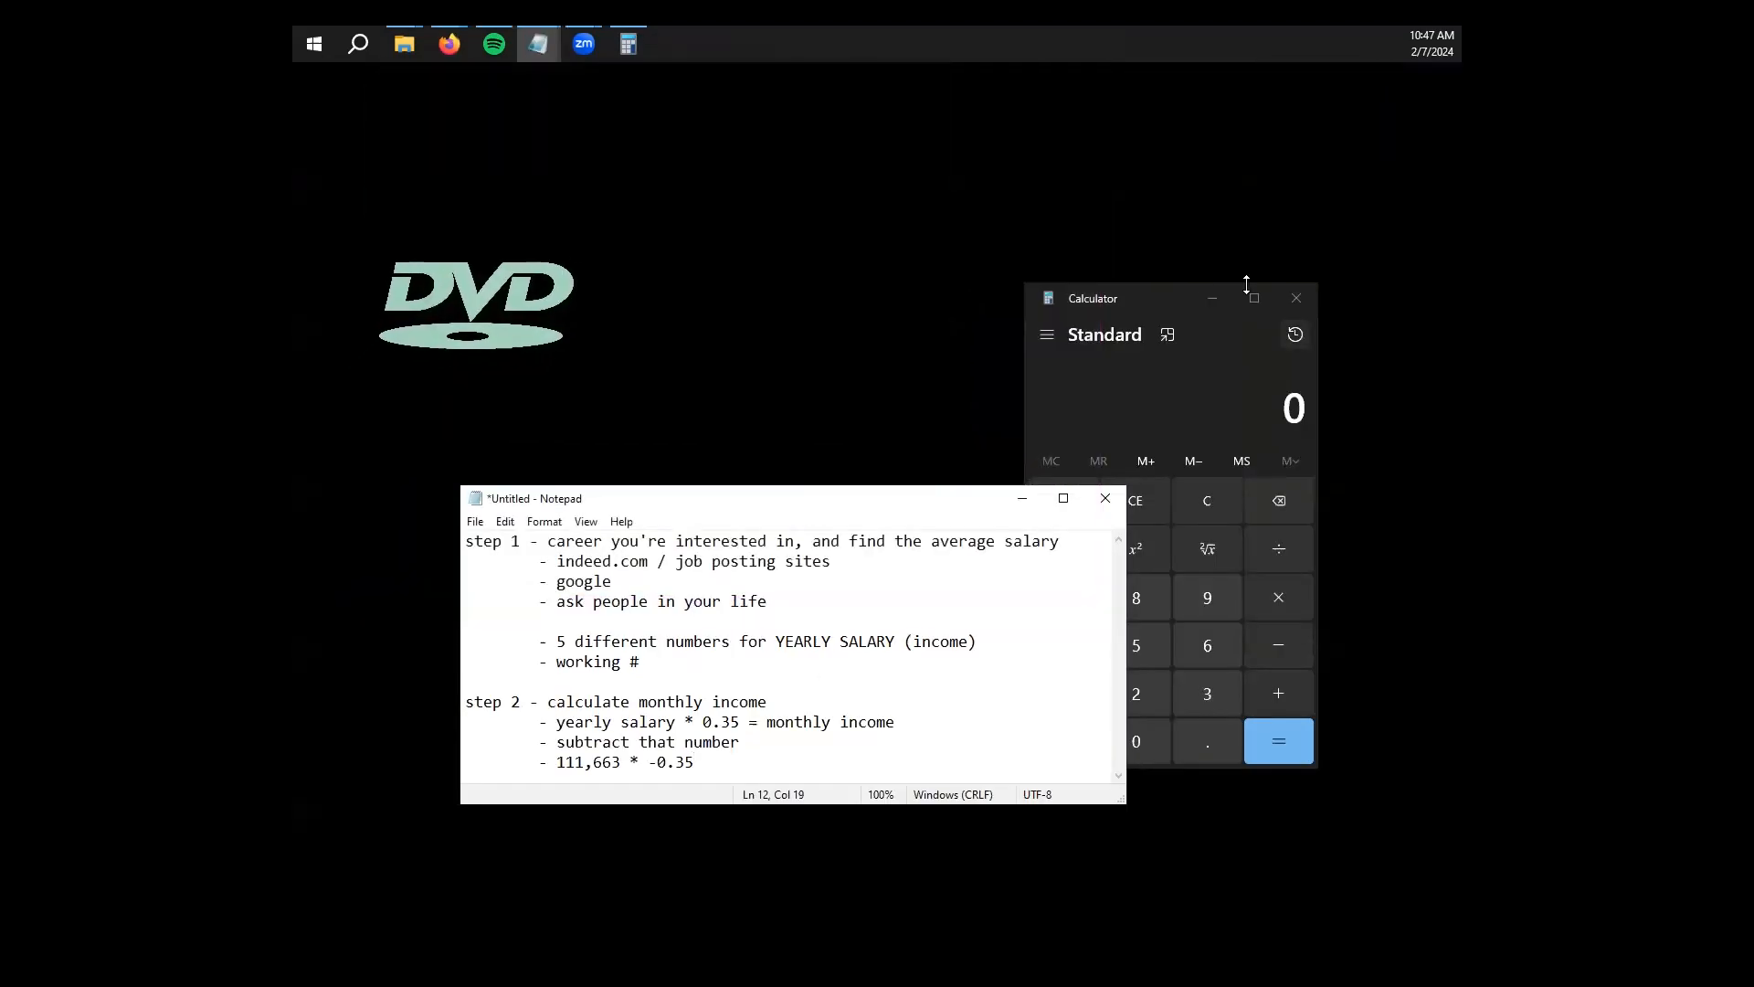
pyautogui.click(1144, 292)
pyautogui.click(1067, 711)
pyautogui.click(1067, 711)
pyautogui.click(1067, 711)
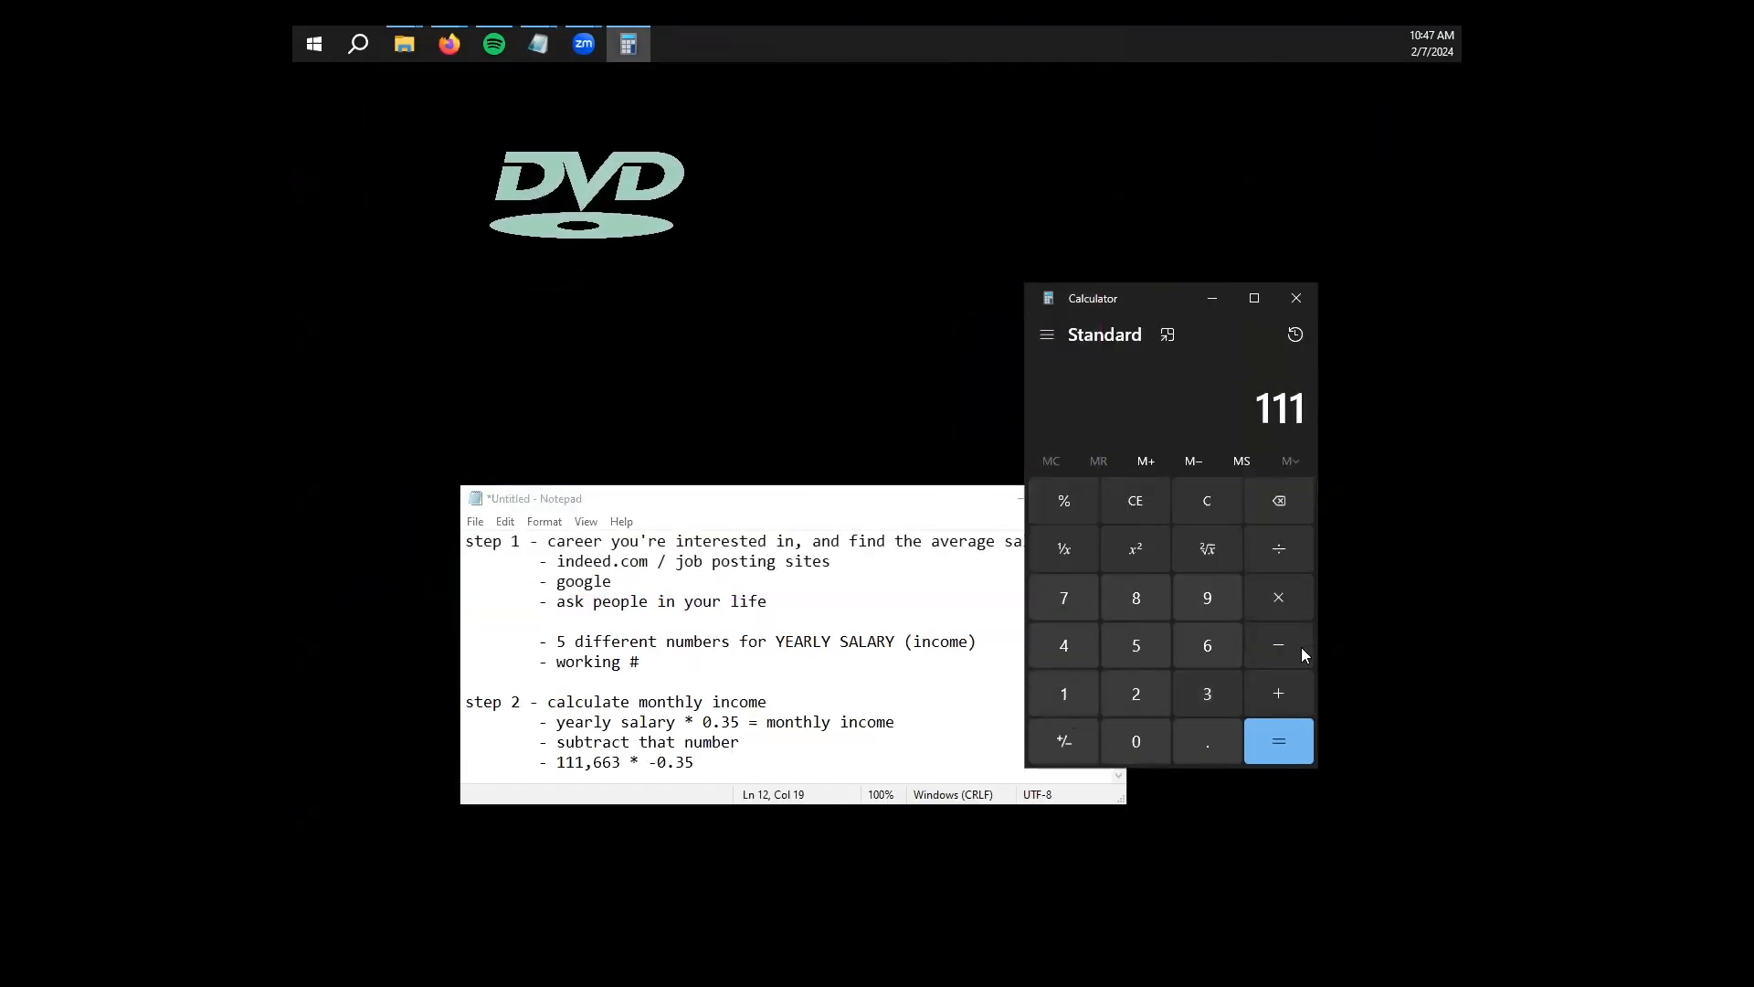
pyautogui.click(1219, 641)
pyautogui.click(1212, 662)
pyautogui.click(1207, 693)
pyautogui.click(1279, 597)
pyautogui.click(1207, 741)
pyautogui.click(1207, 693)
pyautogui.click(1136, 645)
pyautogui.click(1299, 744)
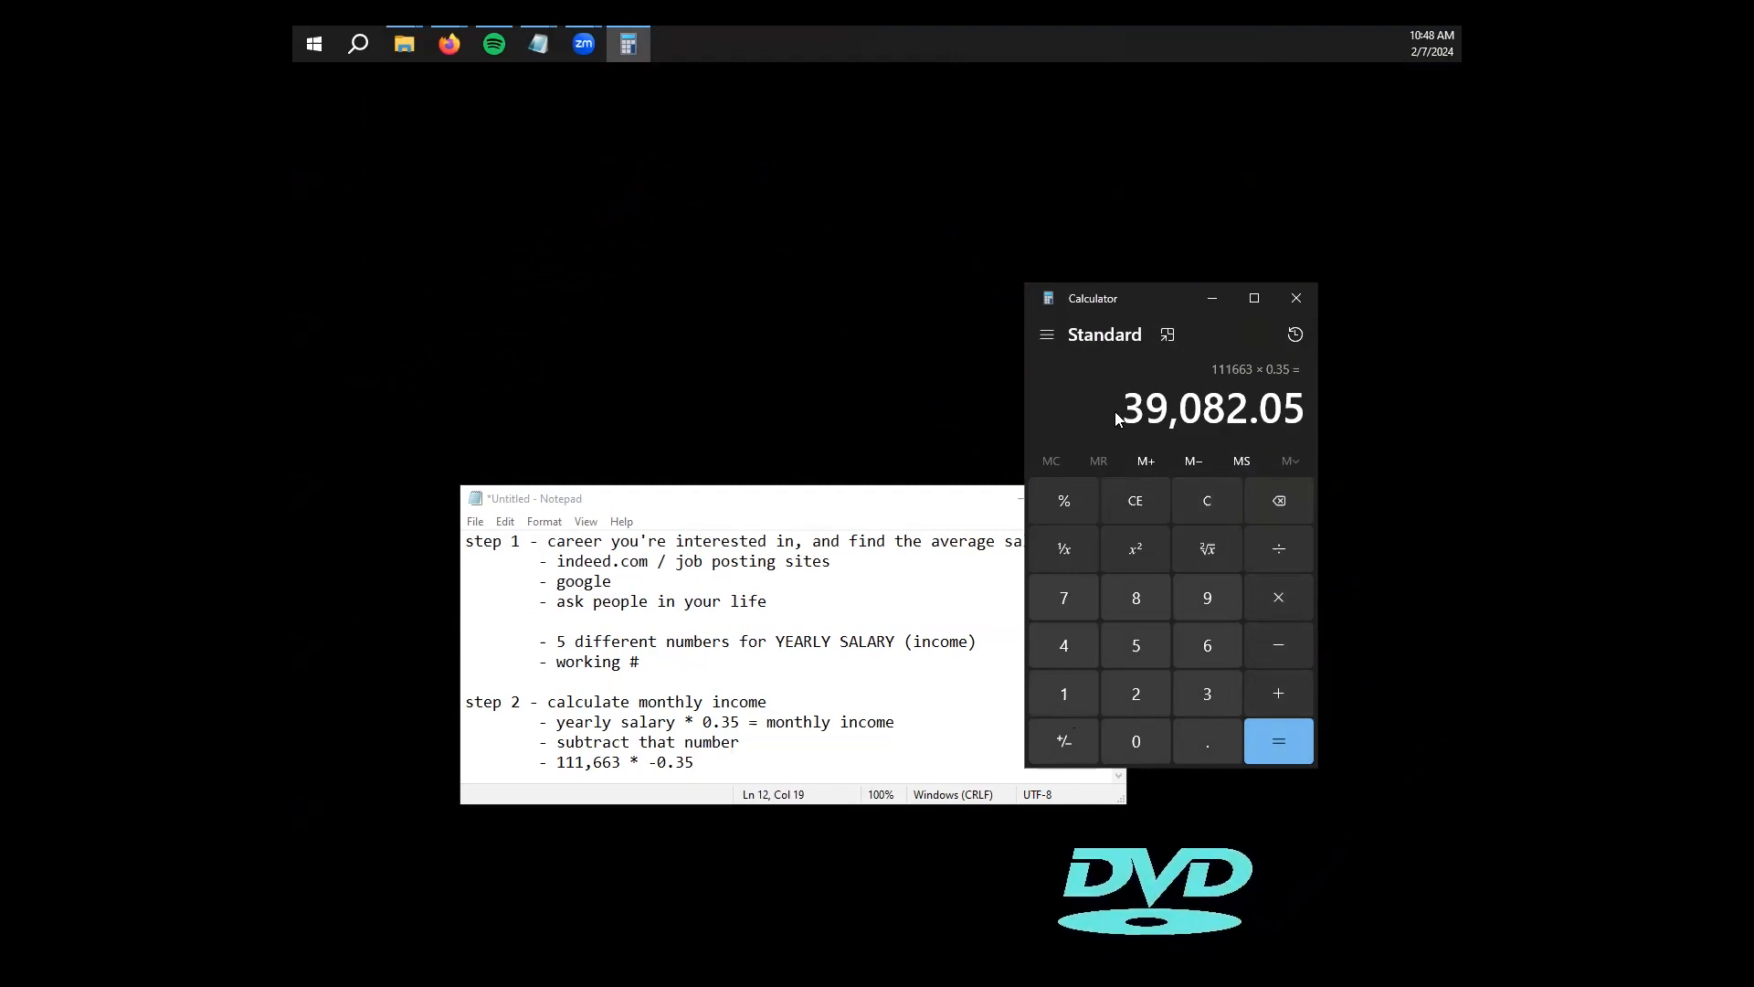
# Point out the result in Calculator and make the Notepad window taller below the step 2 bullets
pyautogui.moveTo(1127, 408); pyautogui.dragTo(1311, 408)
pyautogui.click(1244, 395)
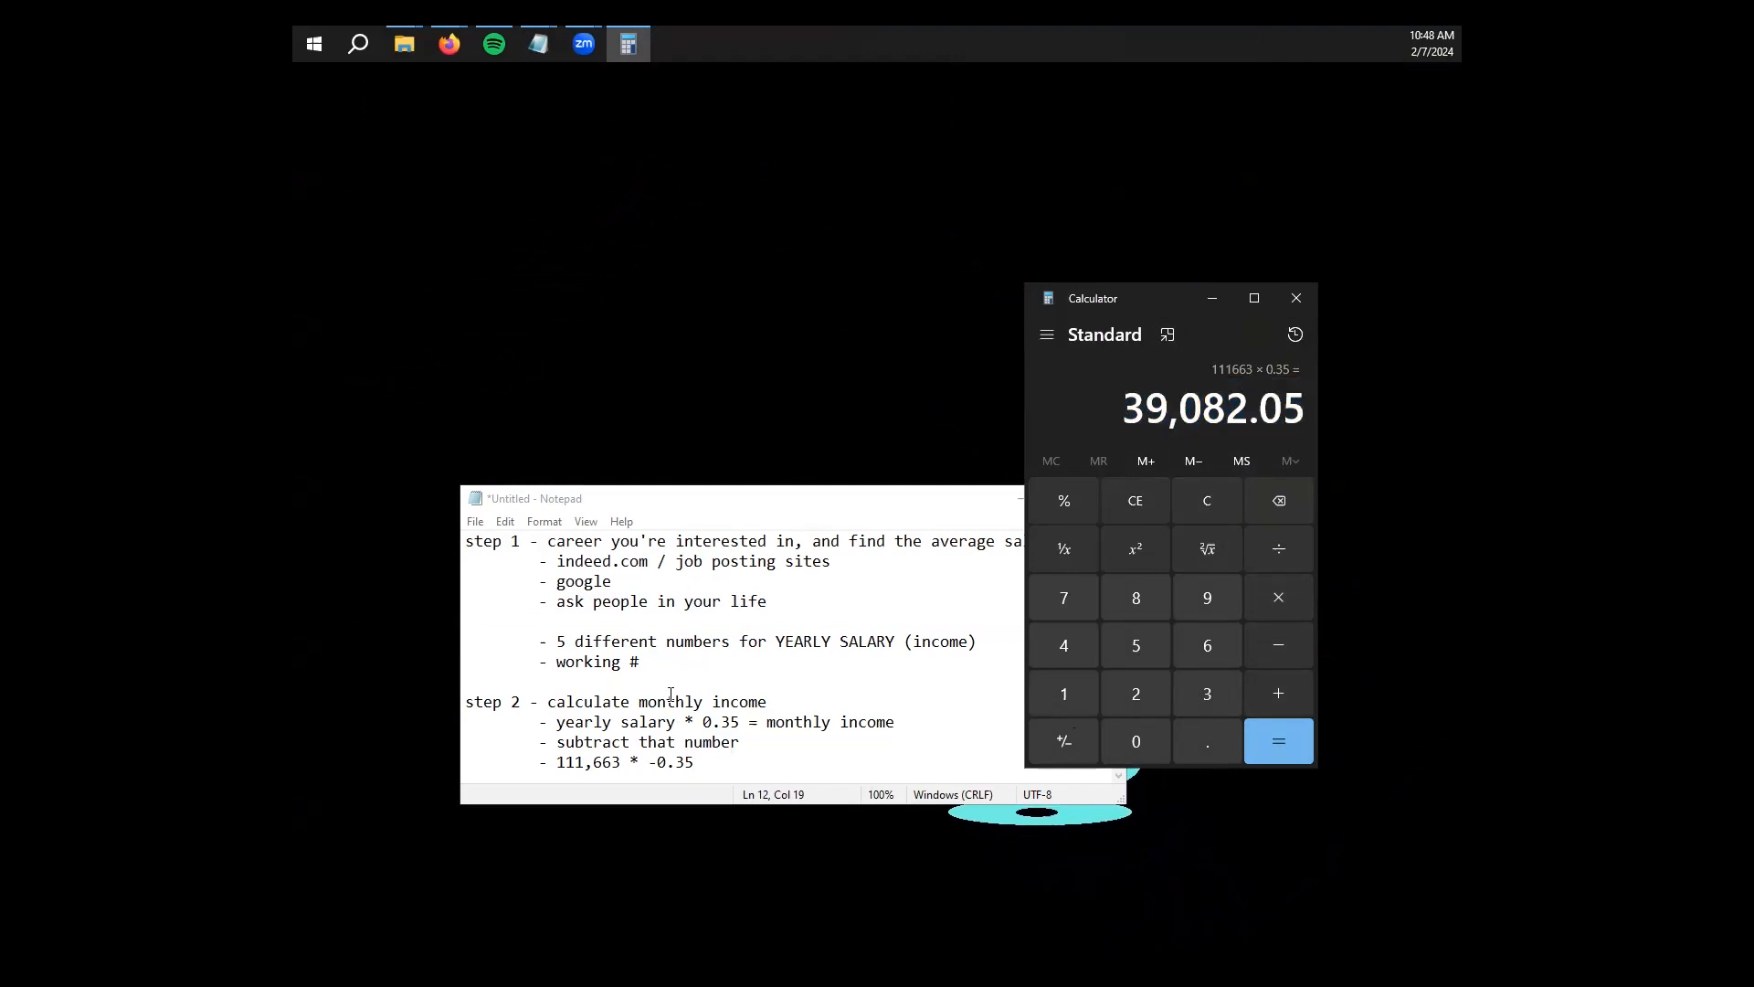
pyautogui.moveTo(738, 806); pyautogui.dragTo(738, 869)
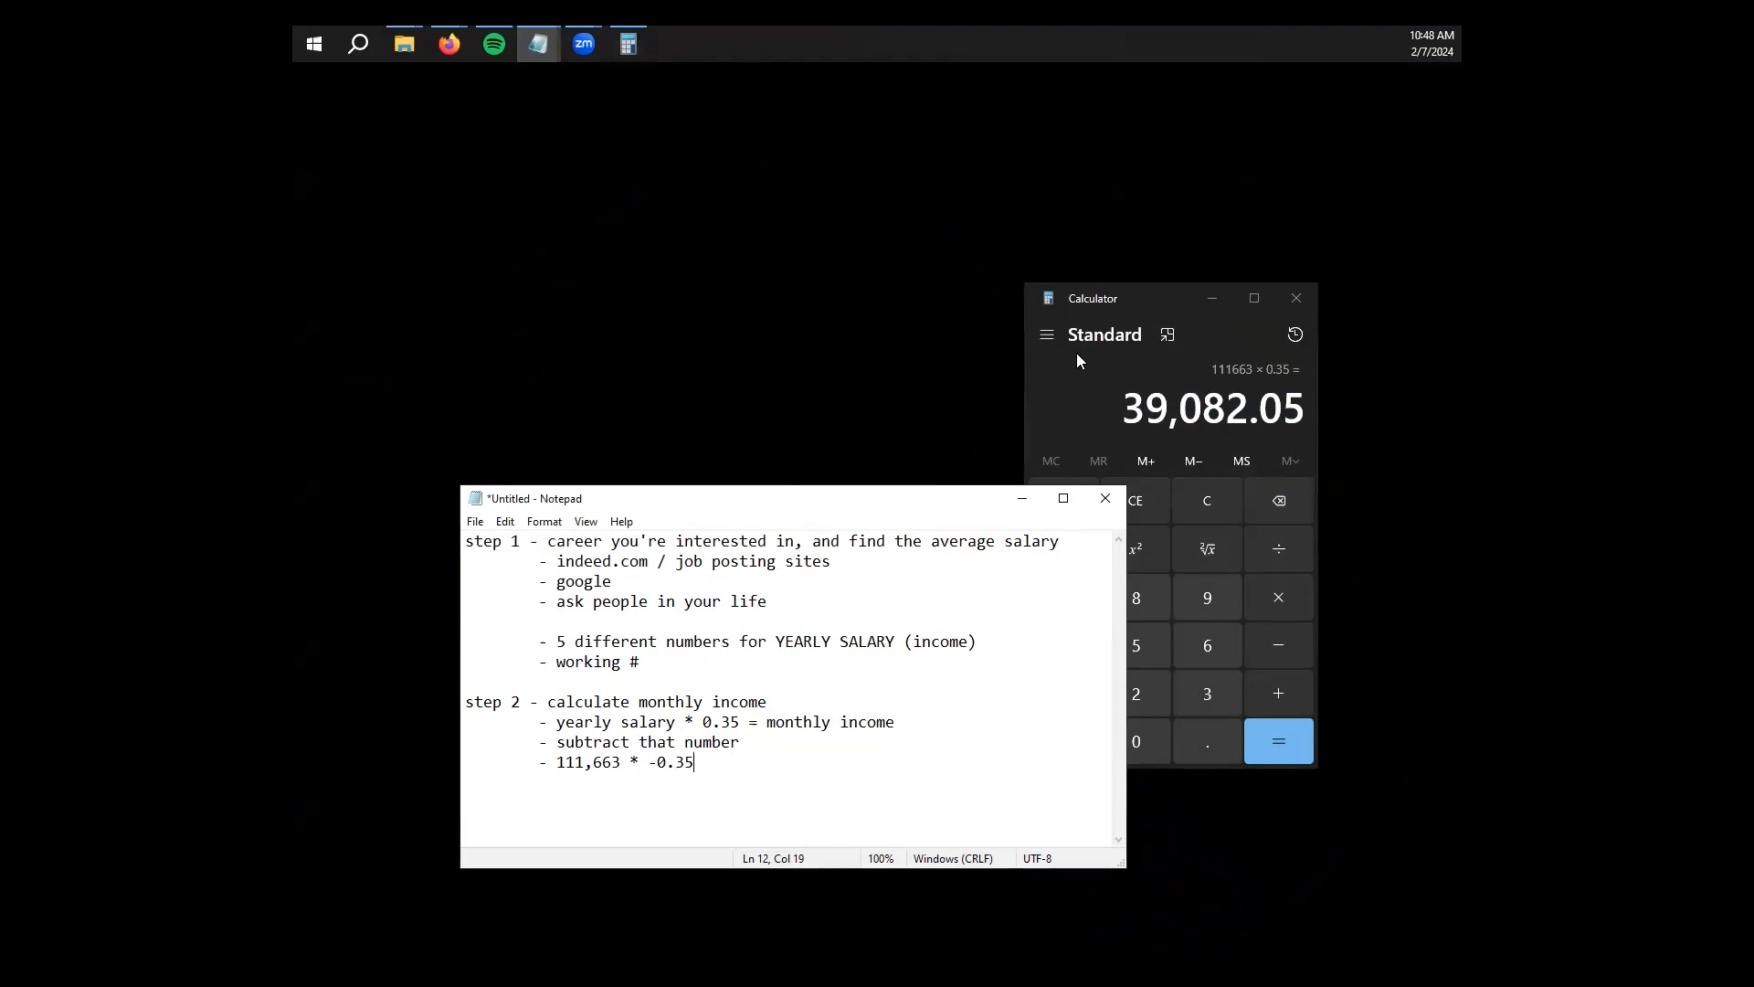
# Subtract 39,082 from 111,663 in Calculator
pyautogui.click(1116, 303)
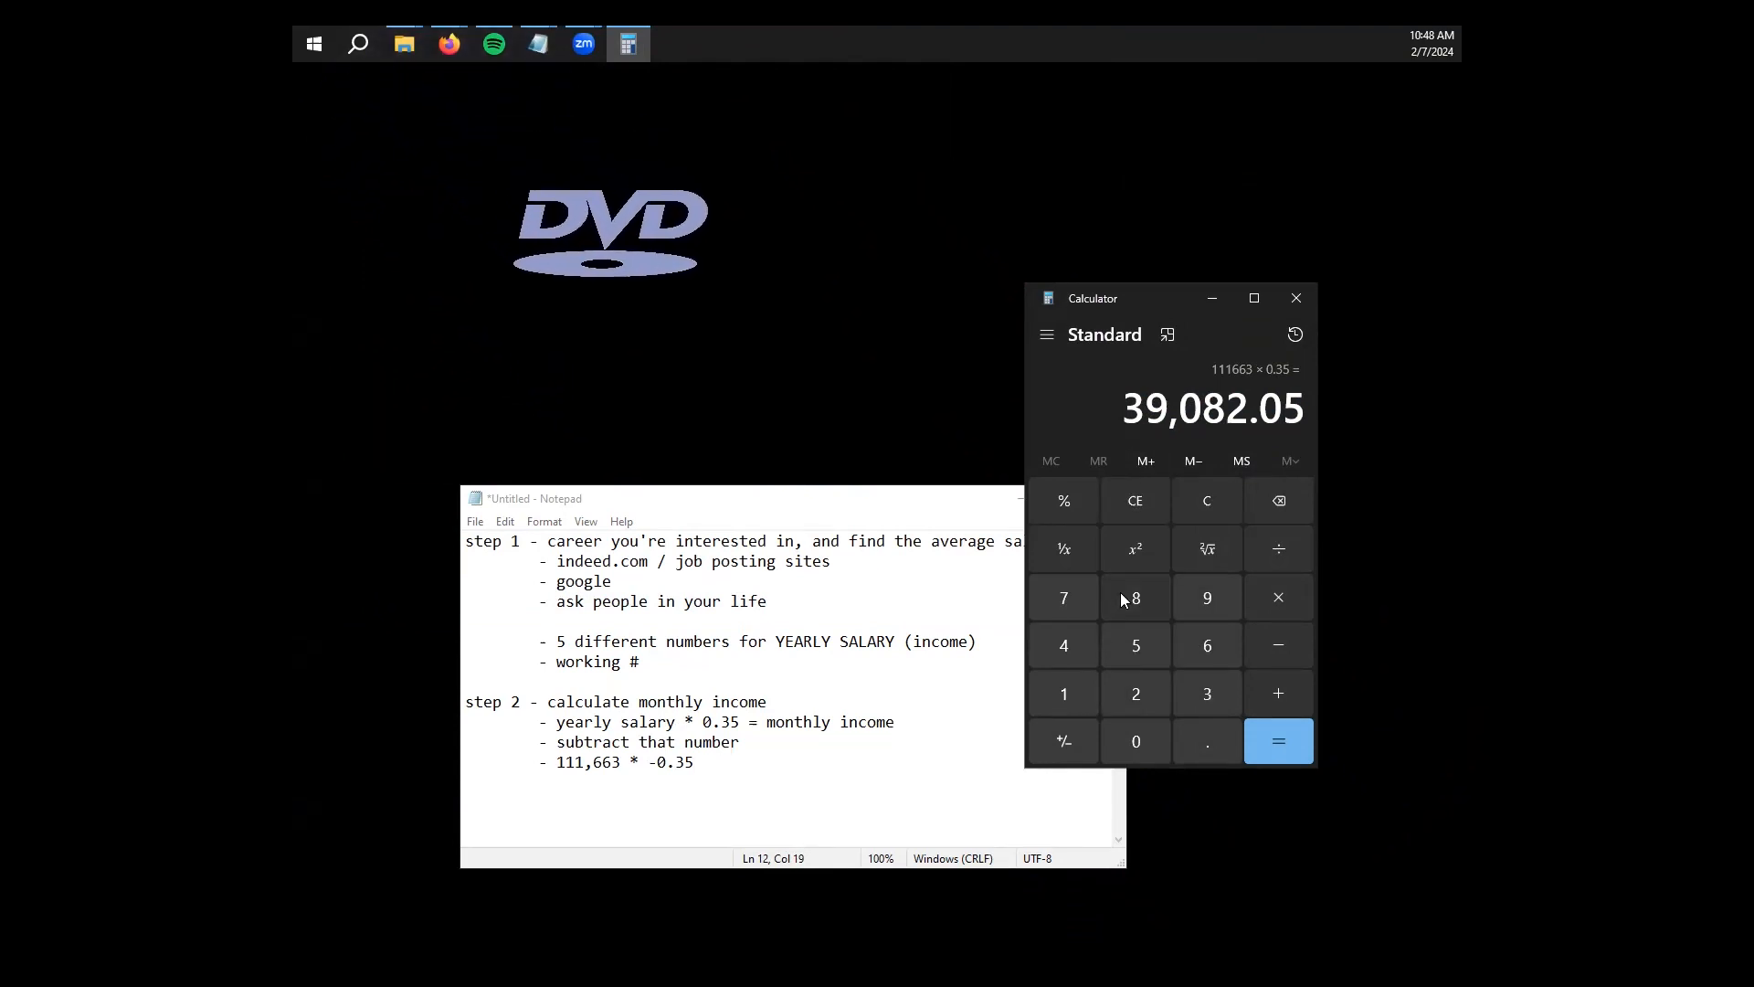
pyautogui.click(1060, 700)
pyautogui.doubleClick(1060, 699)
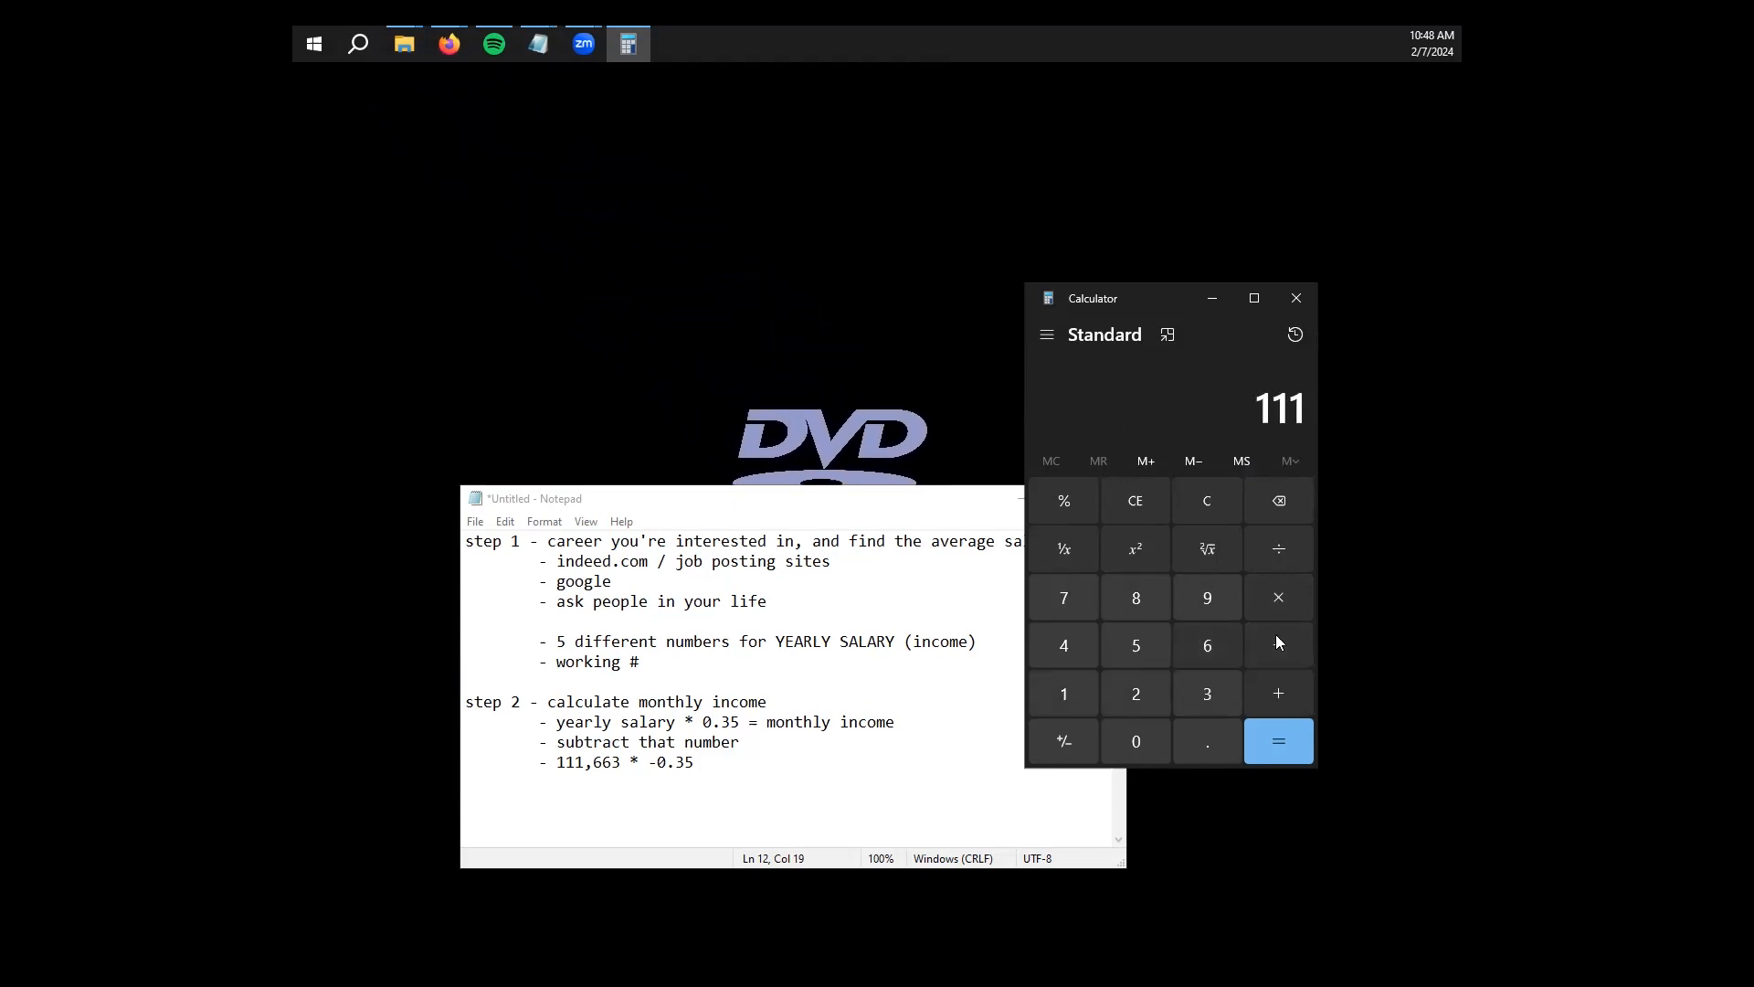
pyautogui.doubleClick(1206, 650)
pyautogui.click(1278, 645)
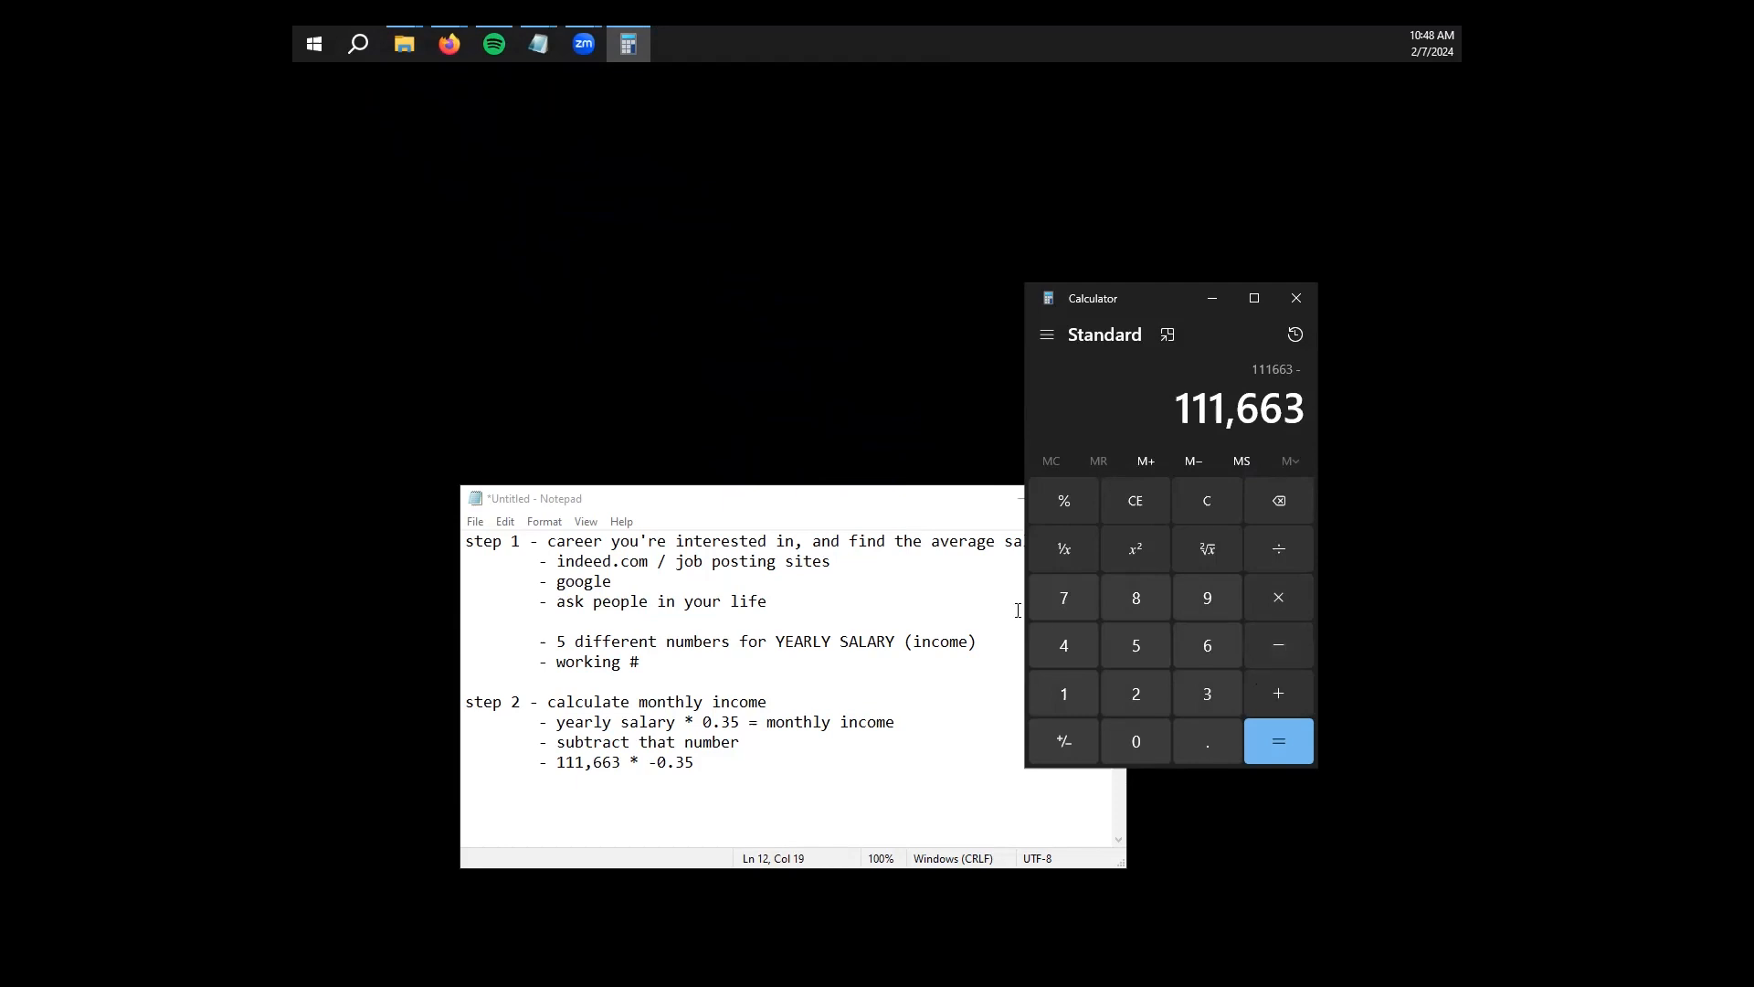
pyautogui.click(1200, 713)
pyautogui.click(1206, 595)
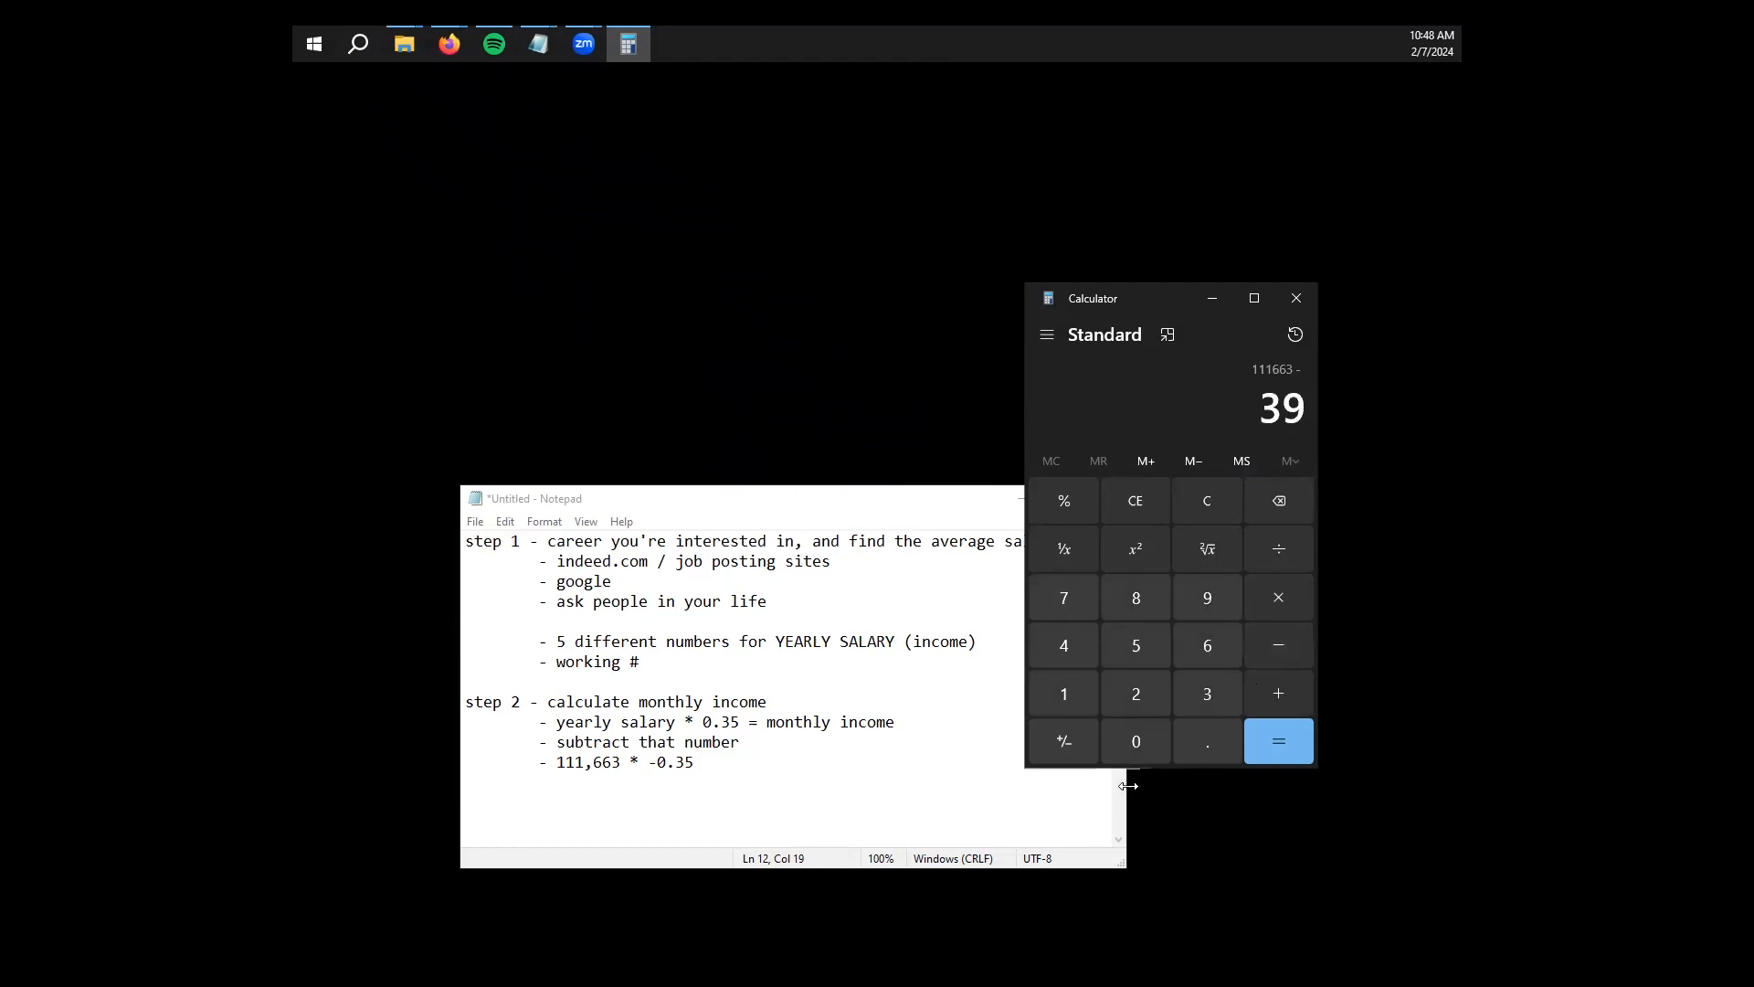
pyautogui.click(1144, 605)
pyautogui.click(1153, 695)
pyautogui.click(1281, 738)
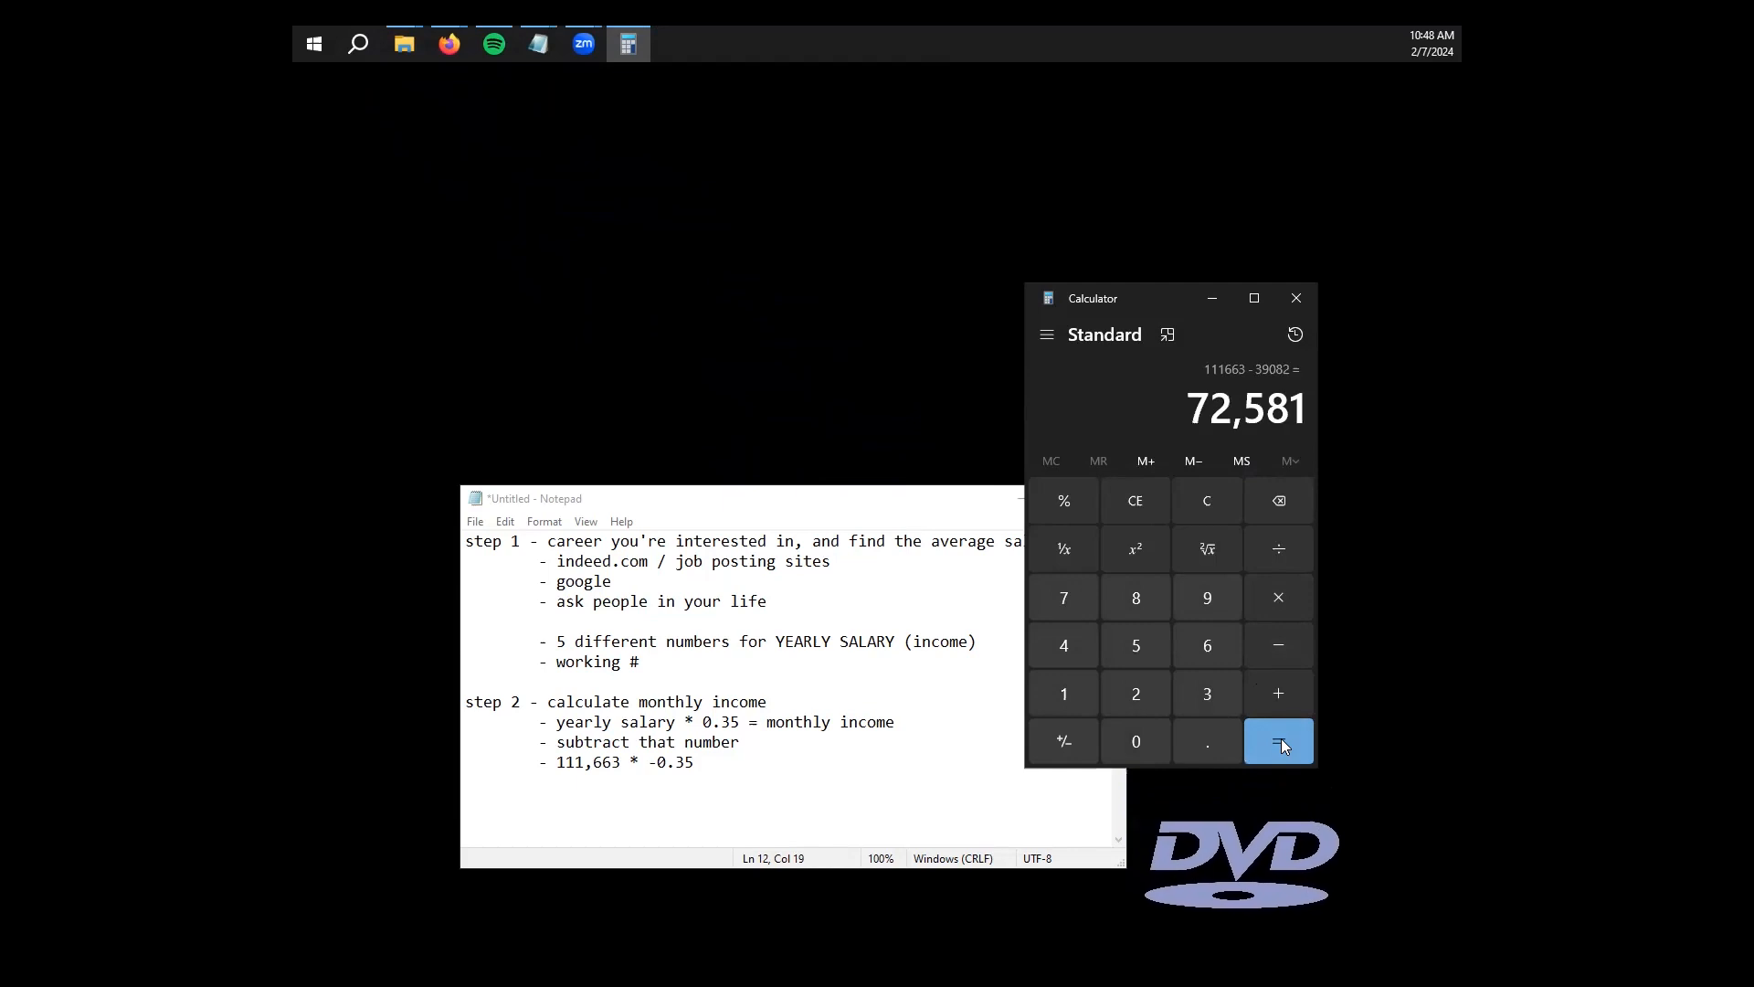
# Append "= 72,581" to the "111,663 * -0.35" bullet in the notes
pyautogui.click(1104, 772)
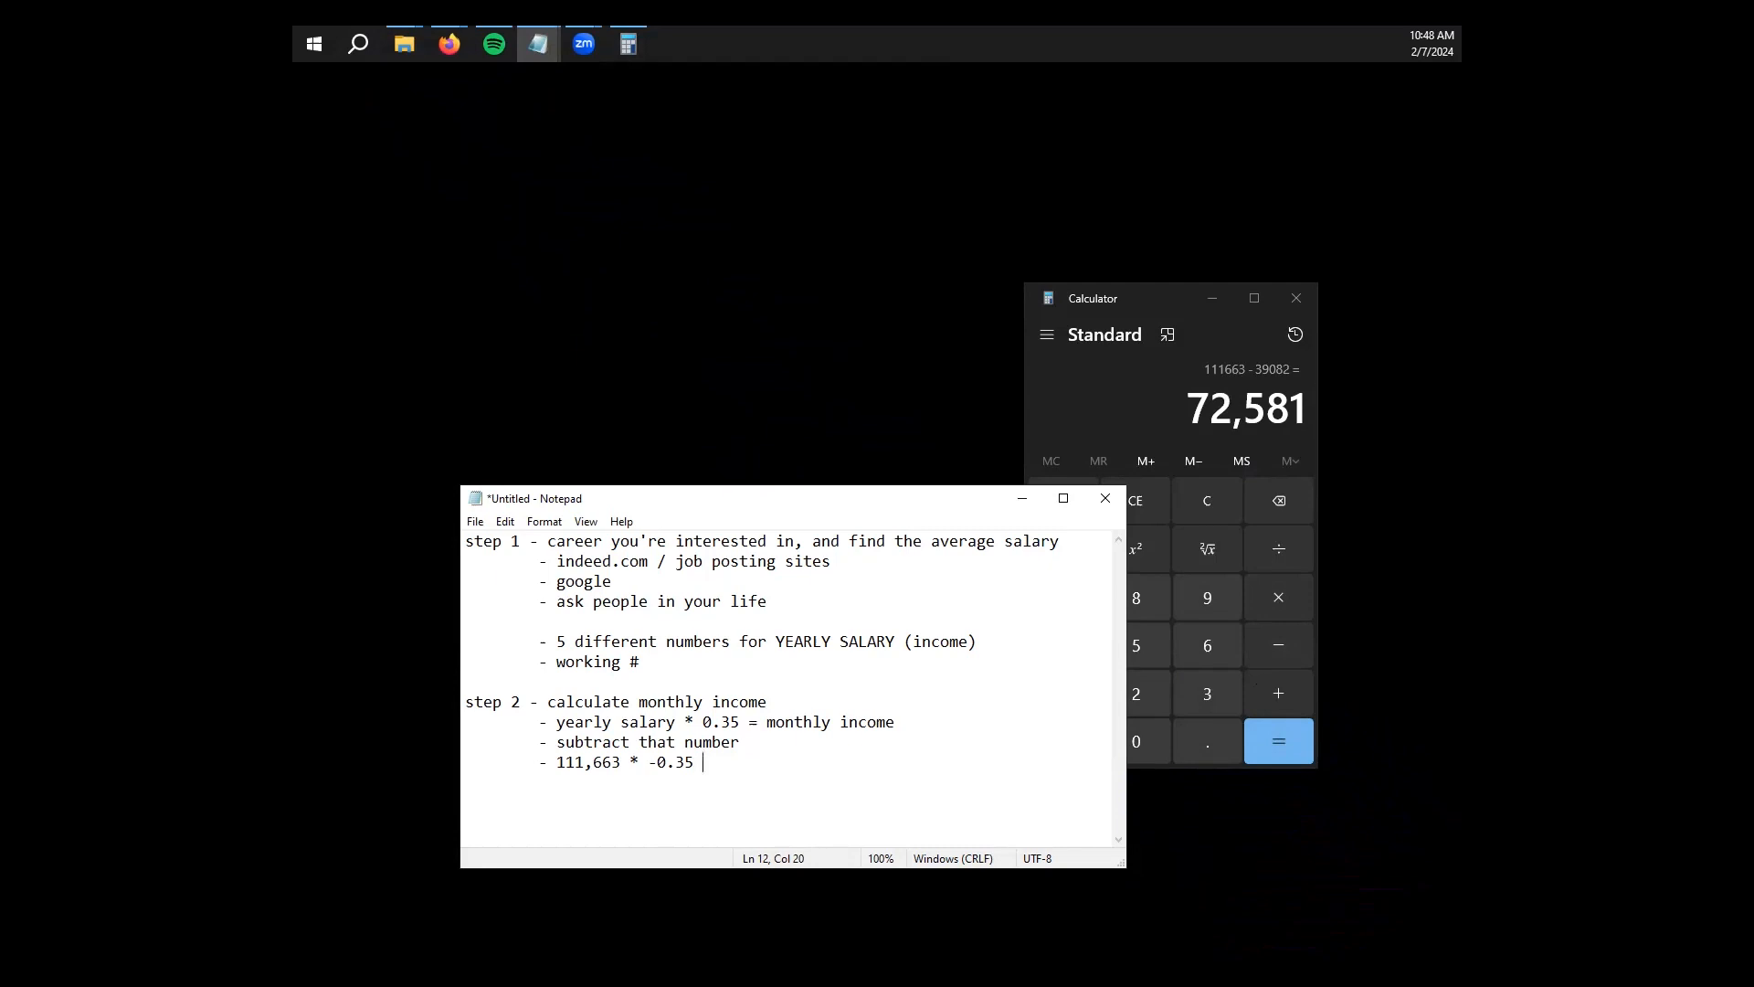
pyautogui.write('= 72,')
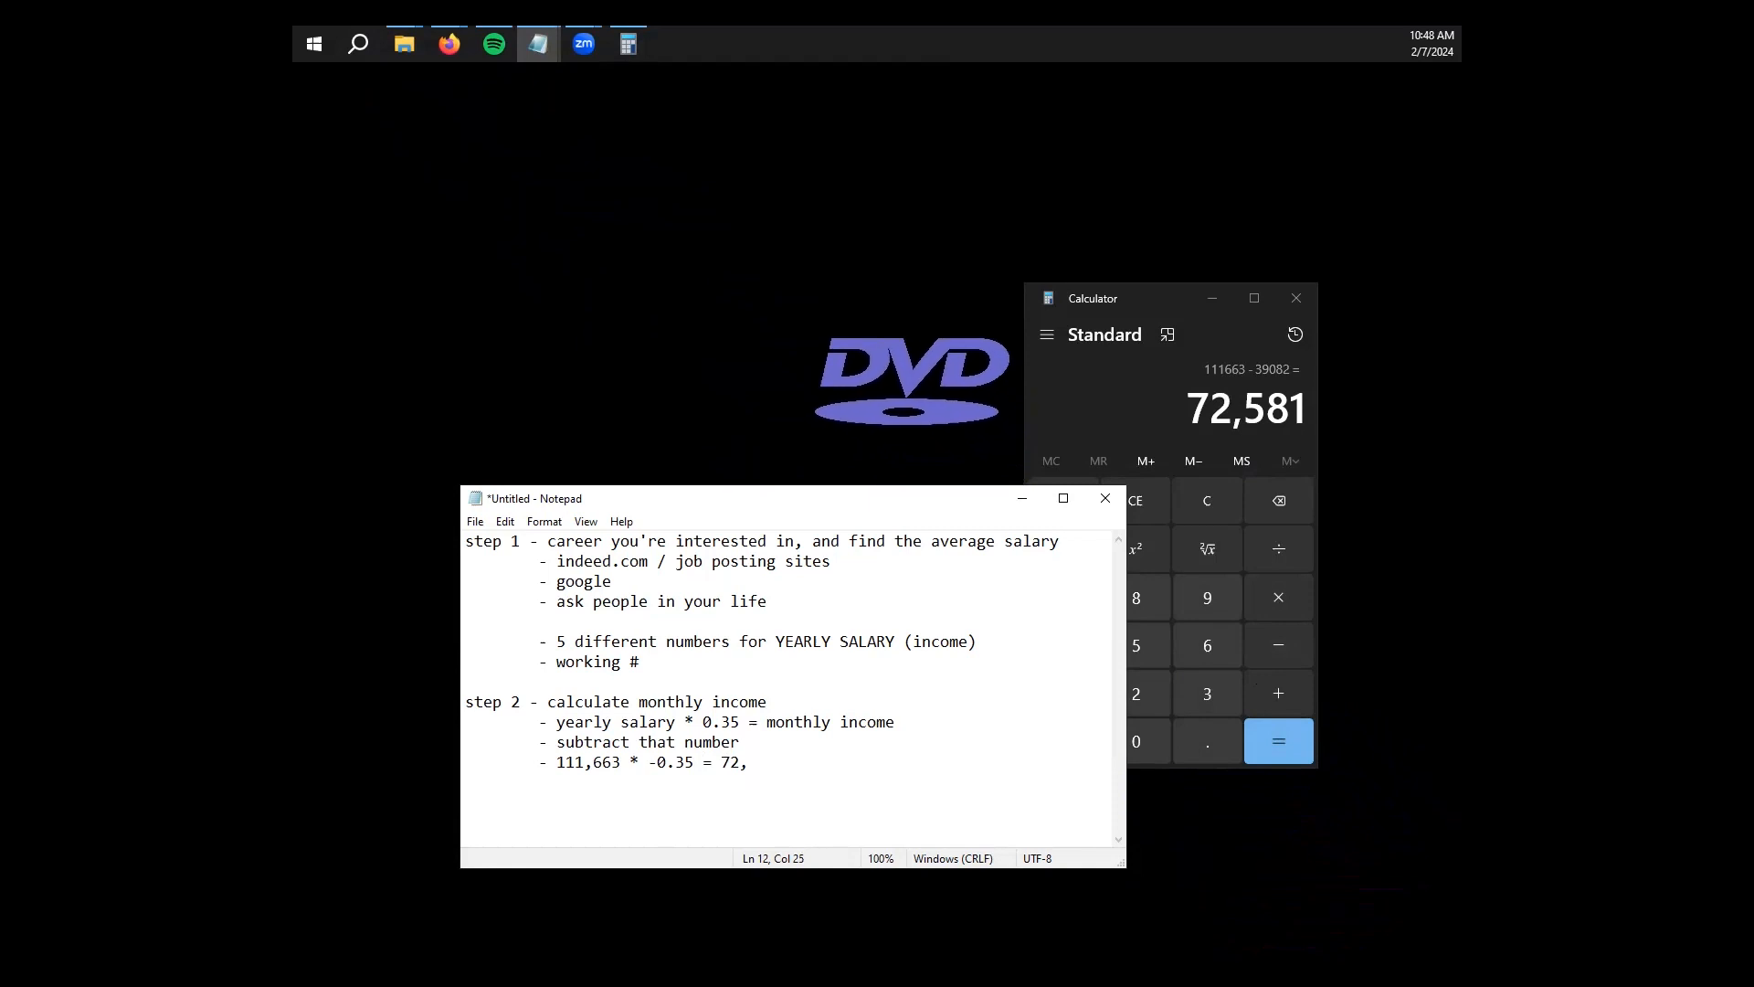
pyautogui.write('581')
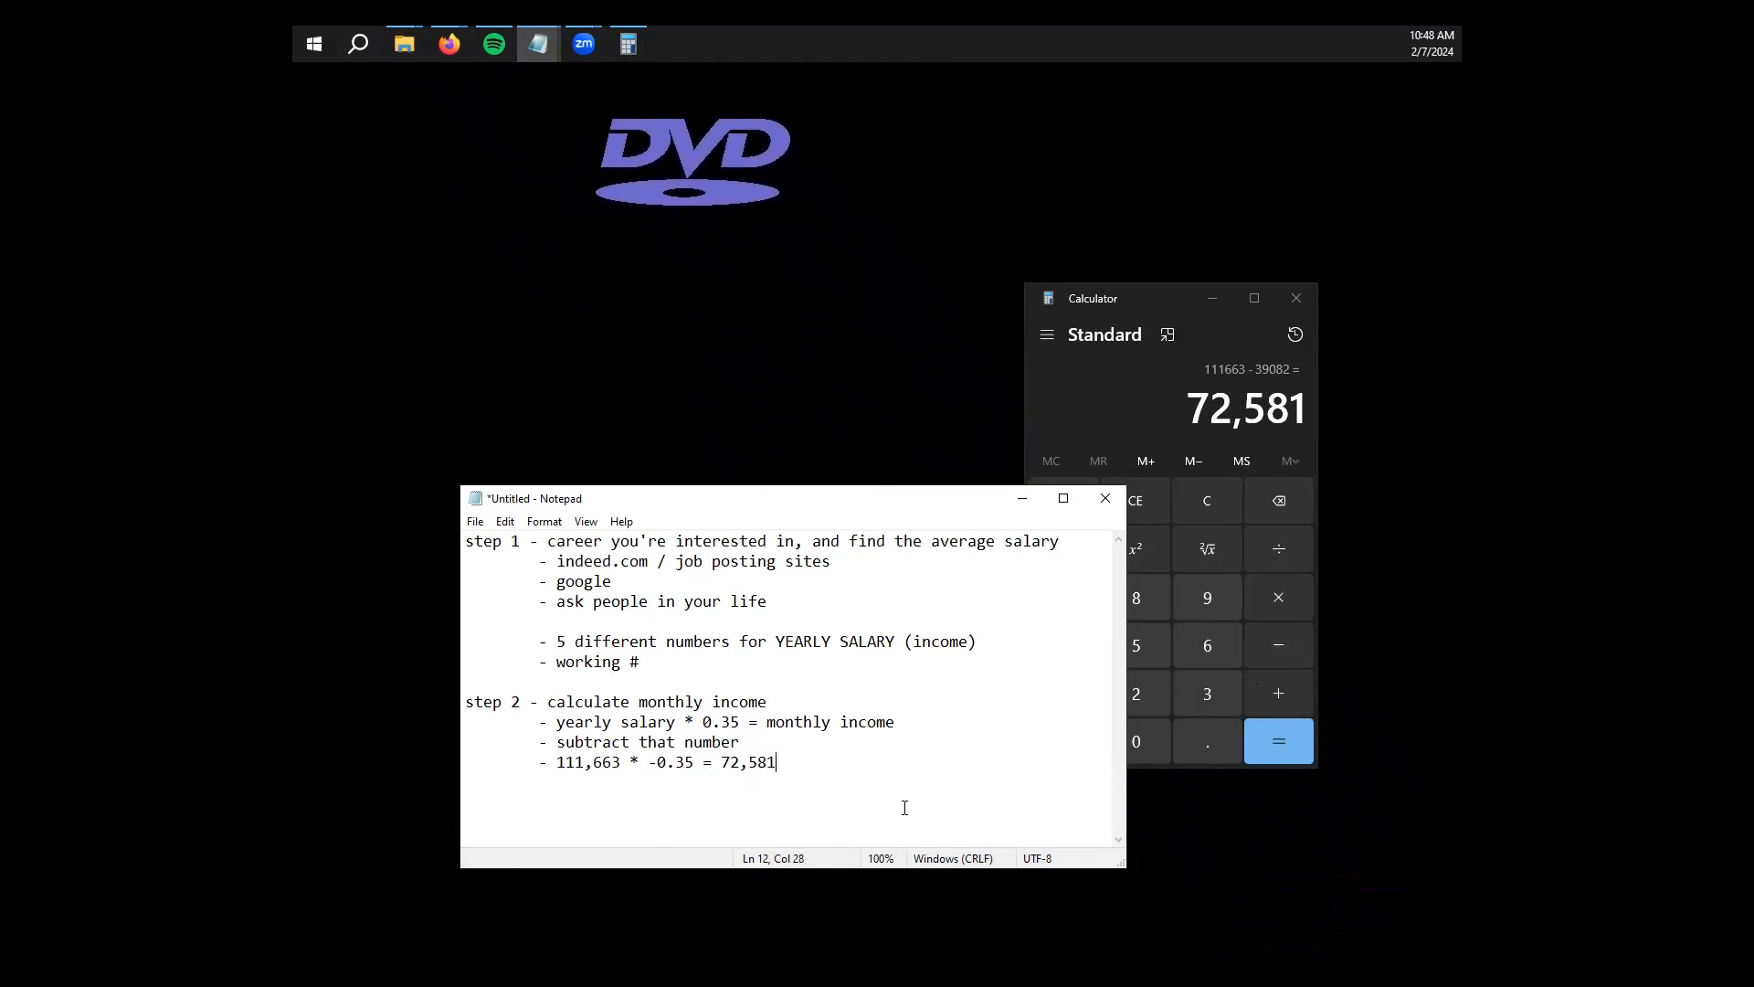
# Add the bullets "- THEN /12" and "- = monthly income" at the end of step 2
pyautogui.press('Return')
pyautogui.press('Tab')
pyautogui.write('-')
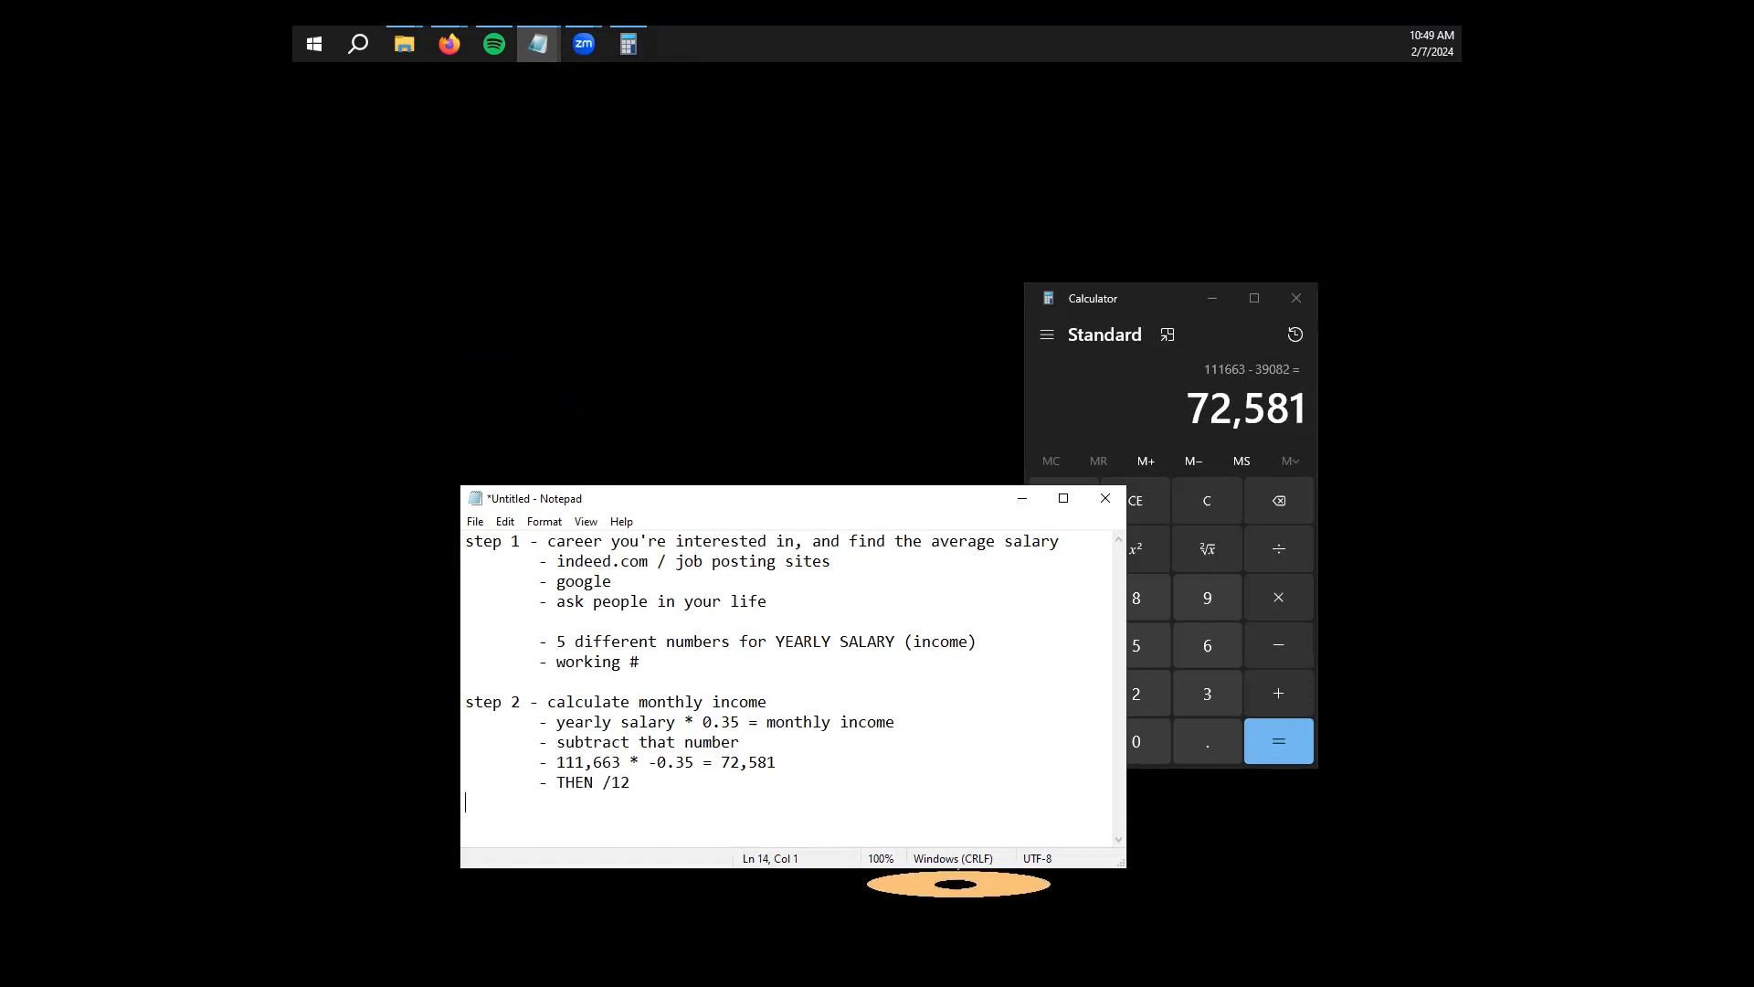
pyautogui.write('= monthly income')
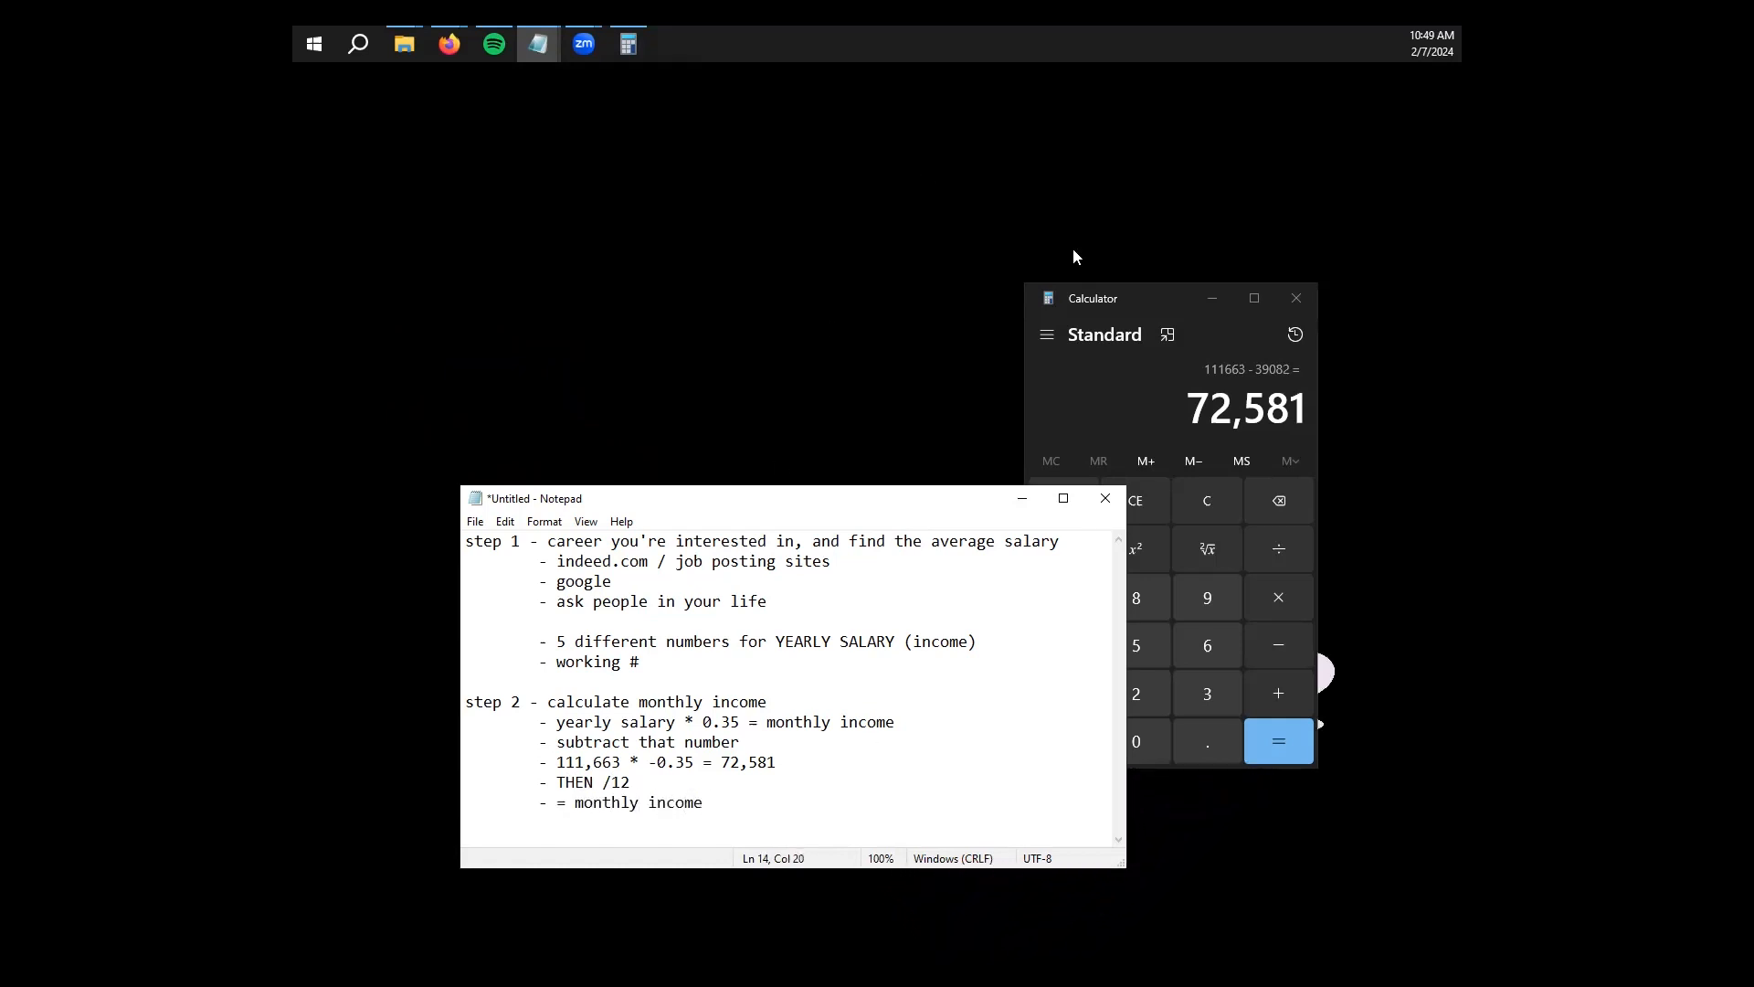
# Divide the after-deduction salary in Calculator by 12
pyautogui.click(1099, 291)
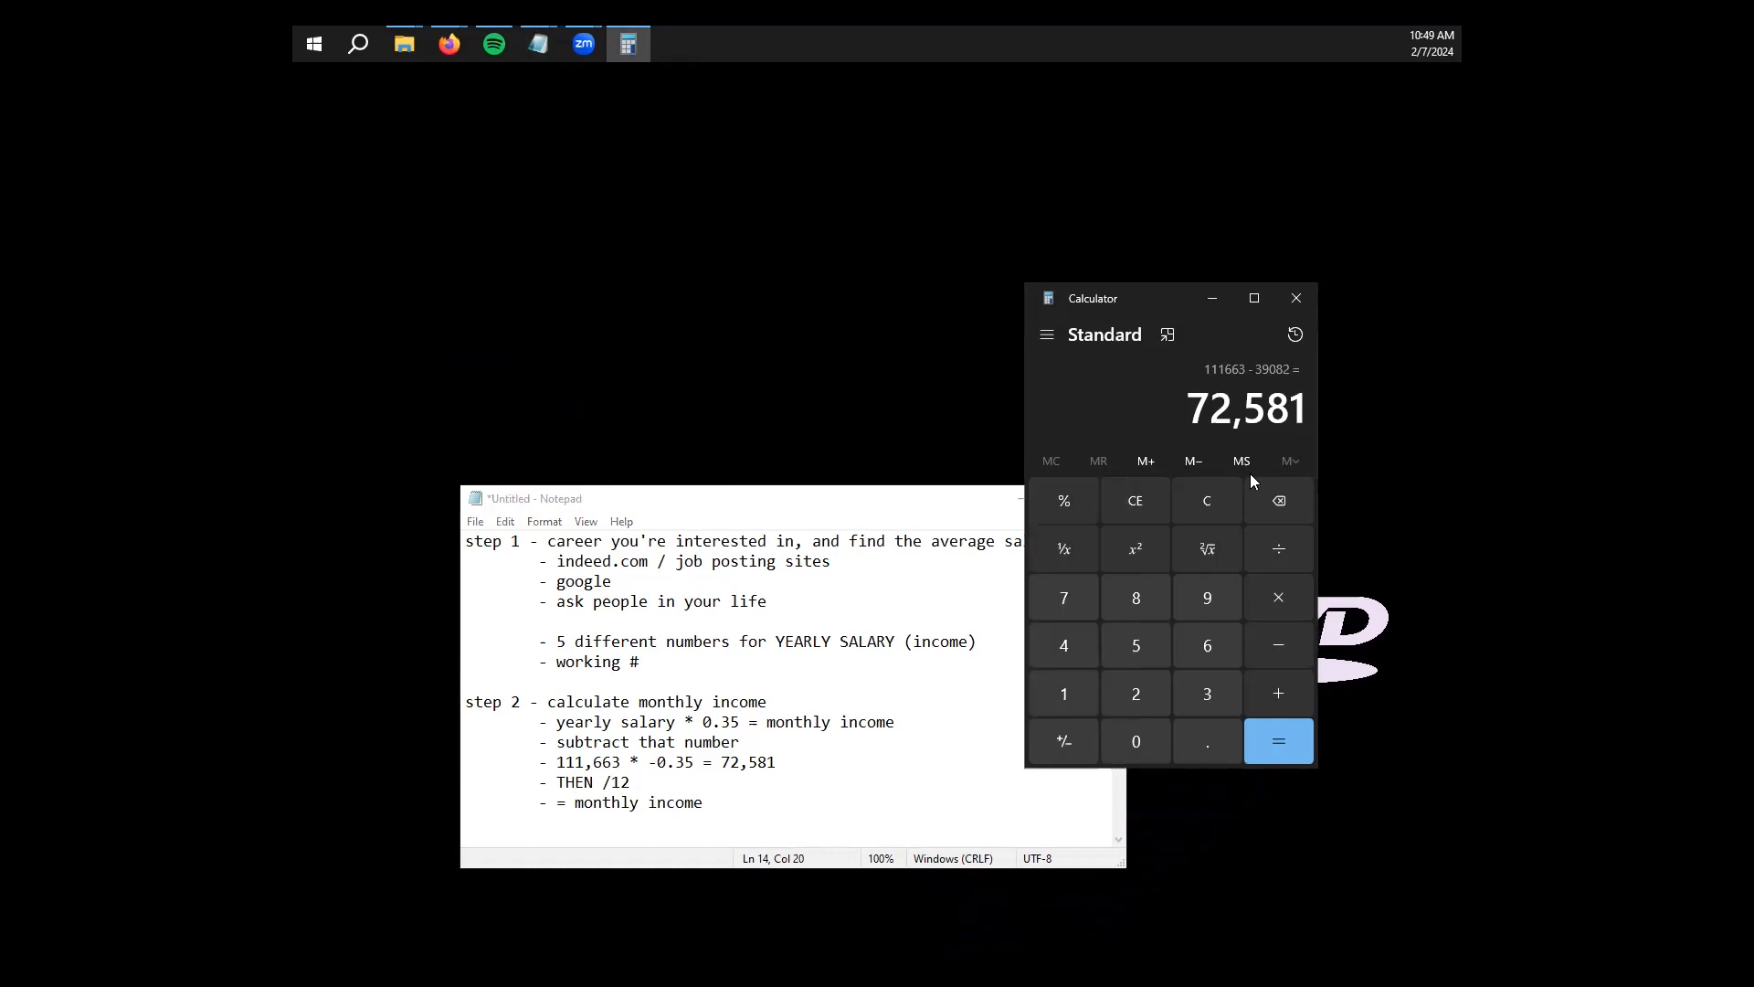
pyautogui.click(1292, 566)
pyautogui.click(1088, 711)
pyautogui.click(1135, 692)
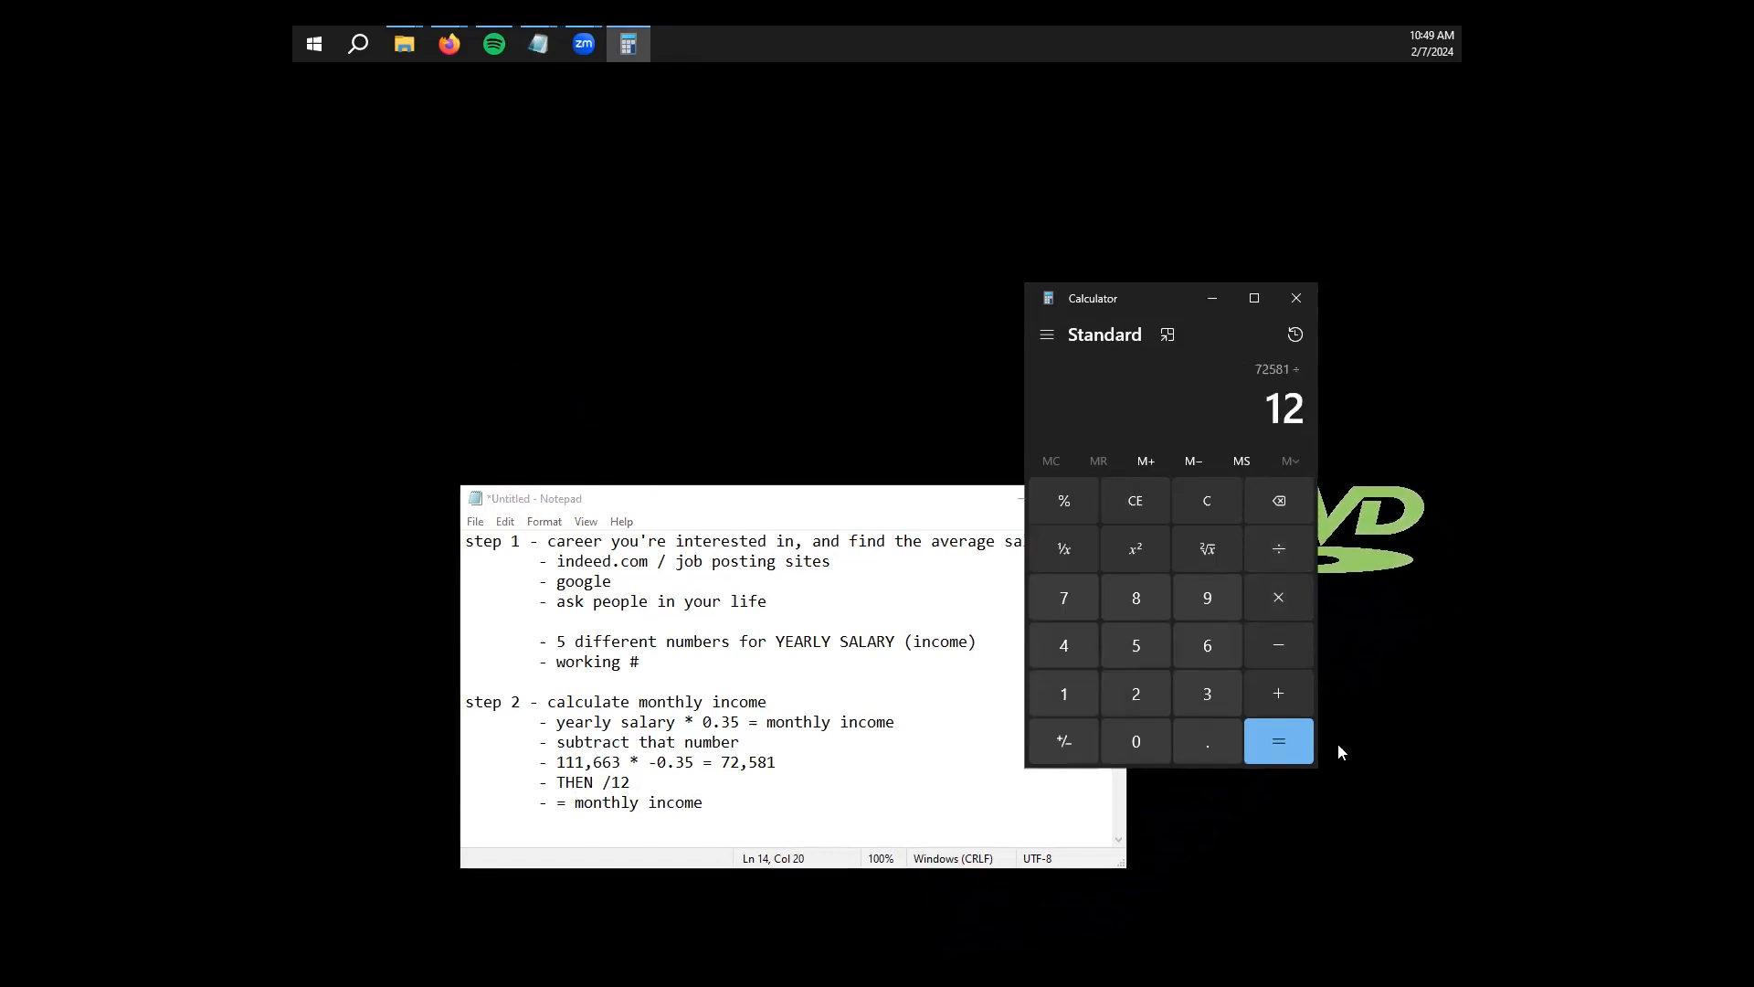
pyautogui.click(1280, 741)
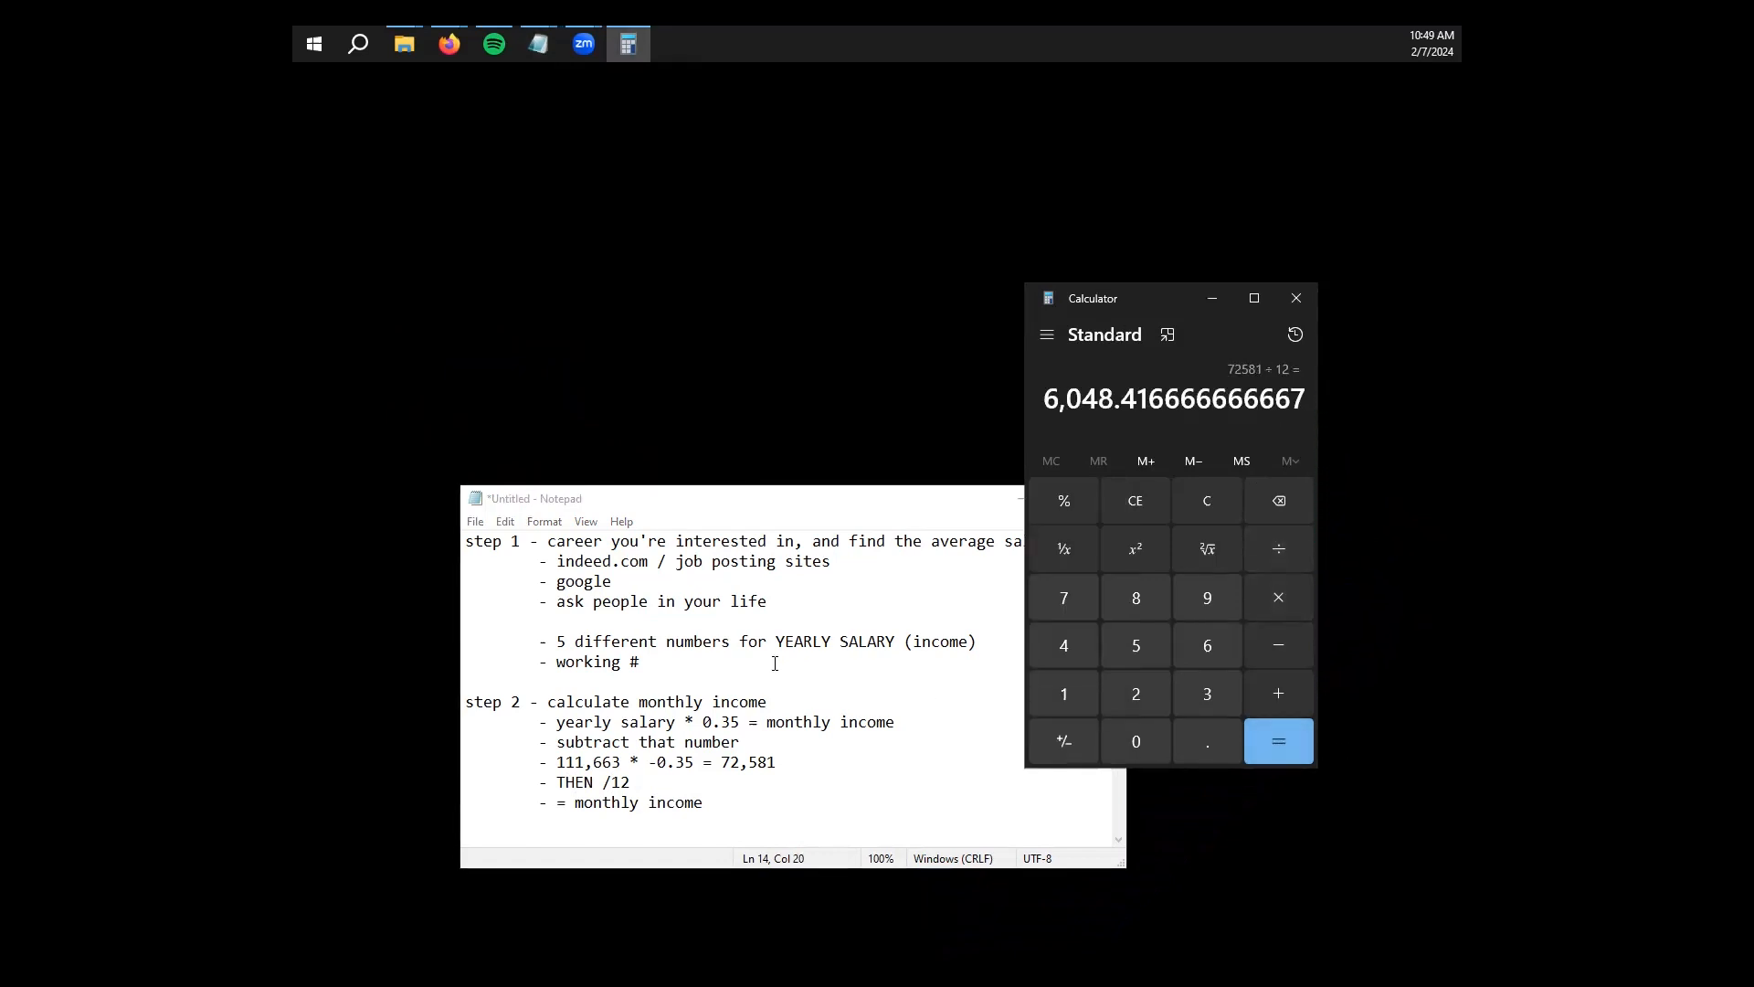
# Append "6048 ()" to the last monthly income bullet in the notes
pyautogui.click(742, 805)
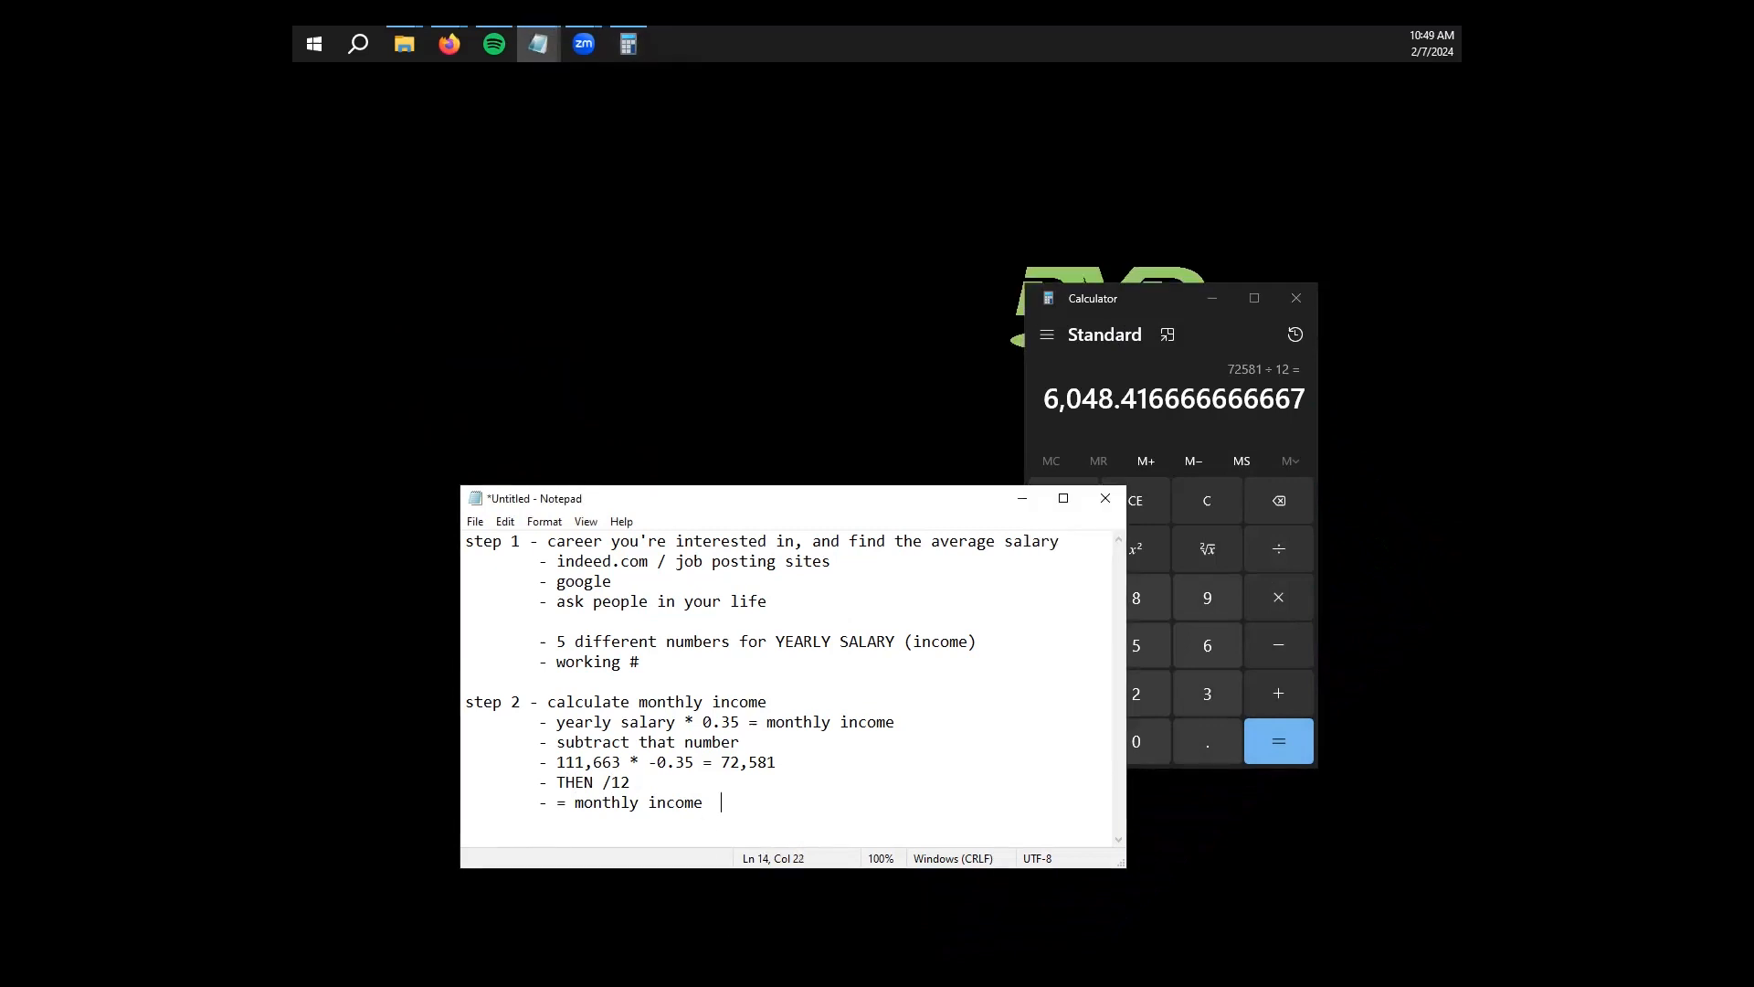
pyautogui.write('60')
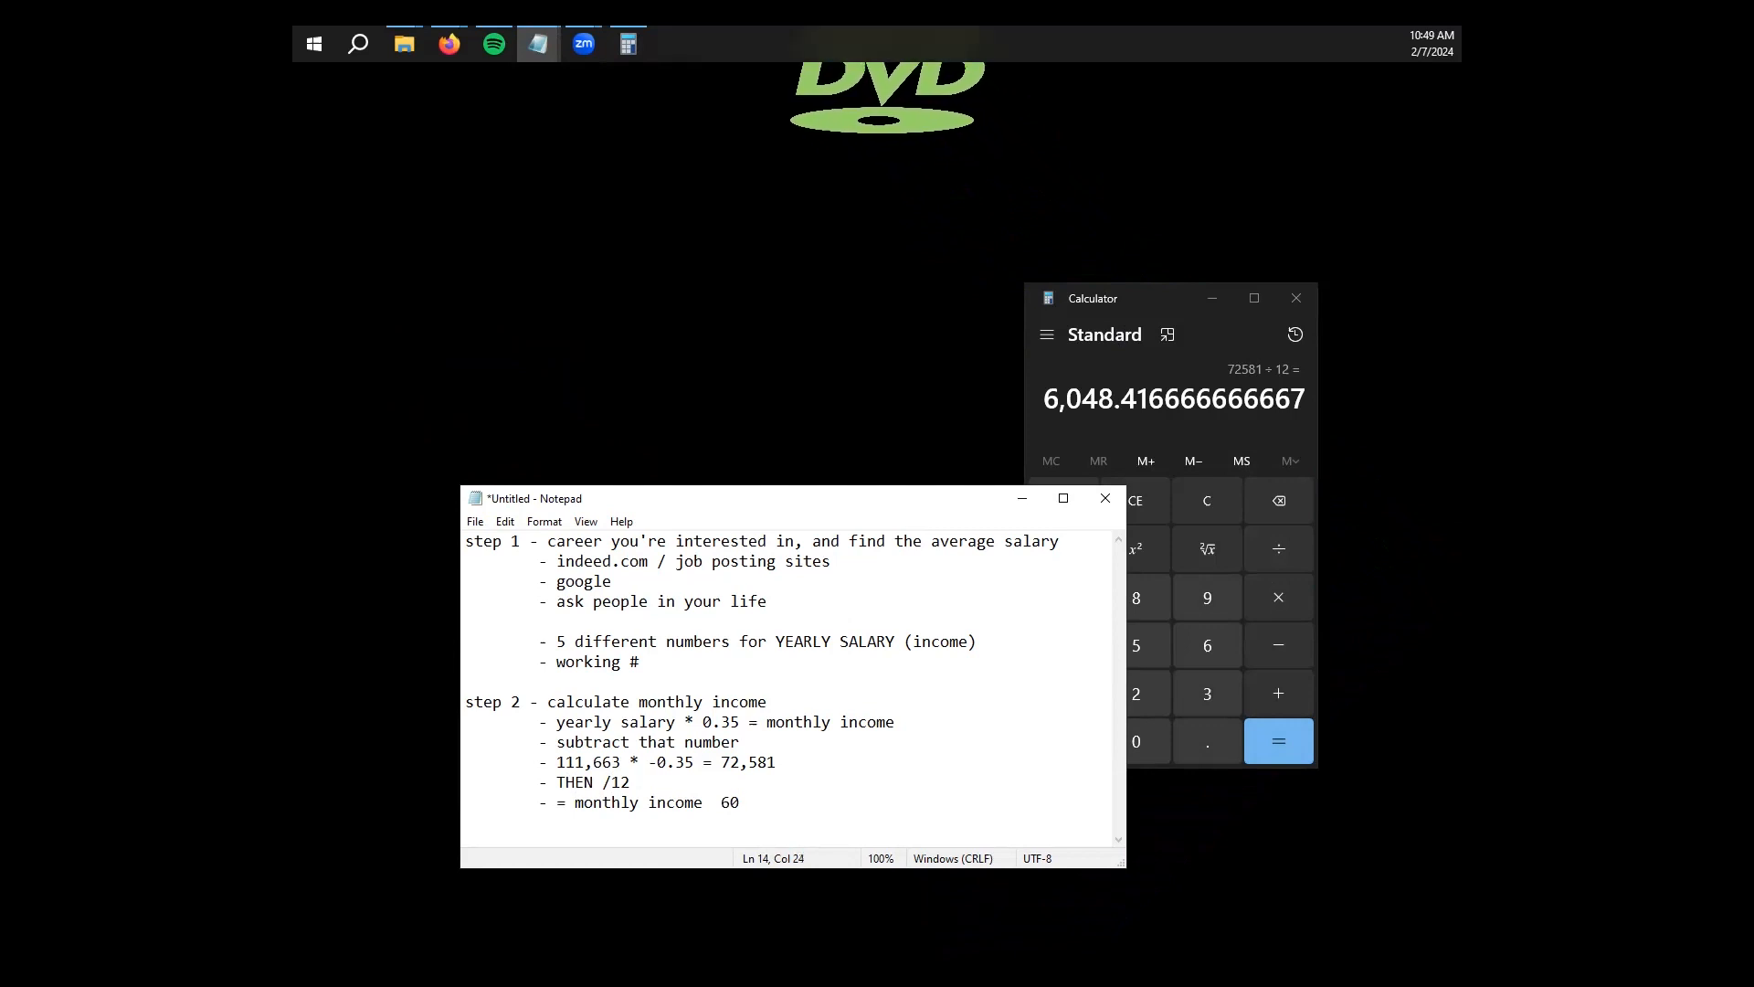
pyautogui.write('48 ()')
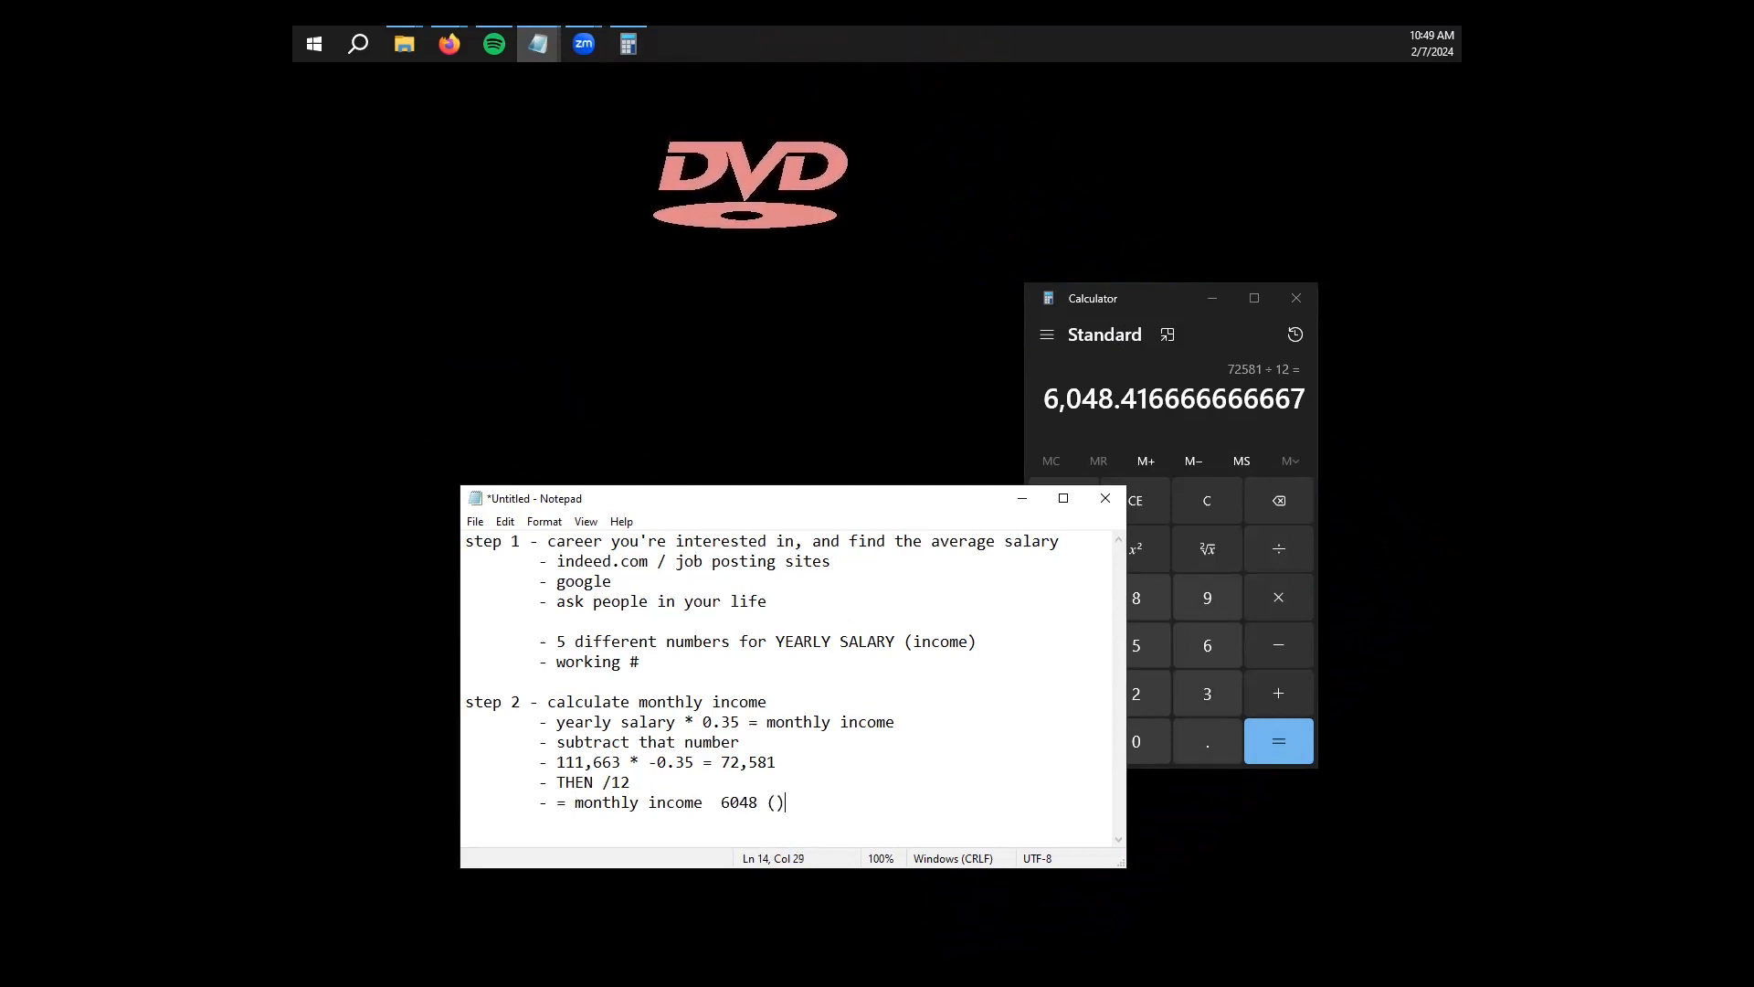
pyautogui.press('Left')
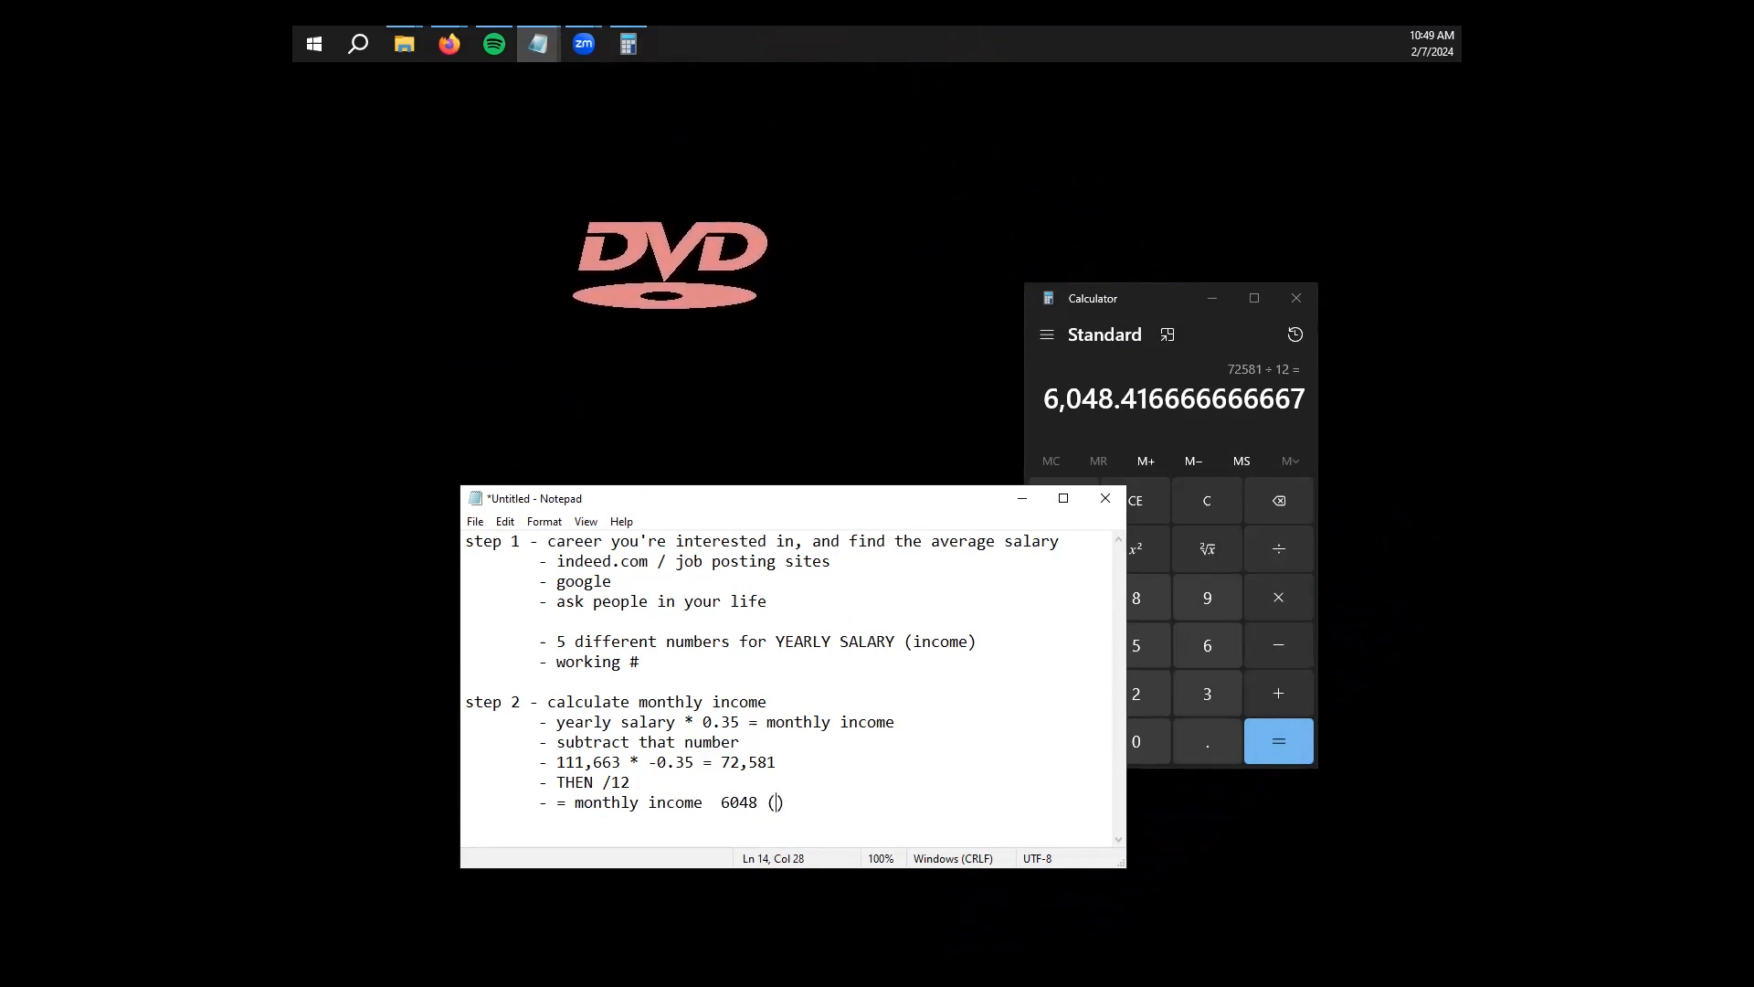
# Divide the monthly income by 2 in Calculator, and enter 3024 inside the parentheses of the monthly income bullet and highlight it
pyautogui.click(1139, 307)
pyautogui.click(1277, 552)
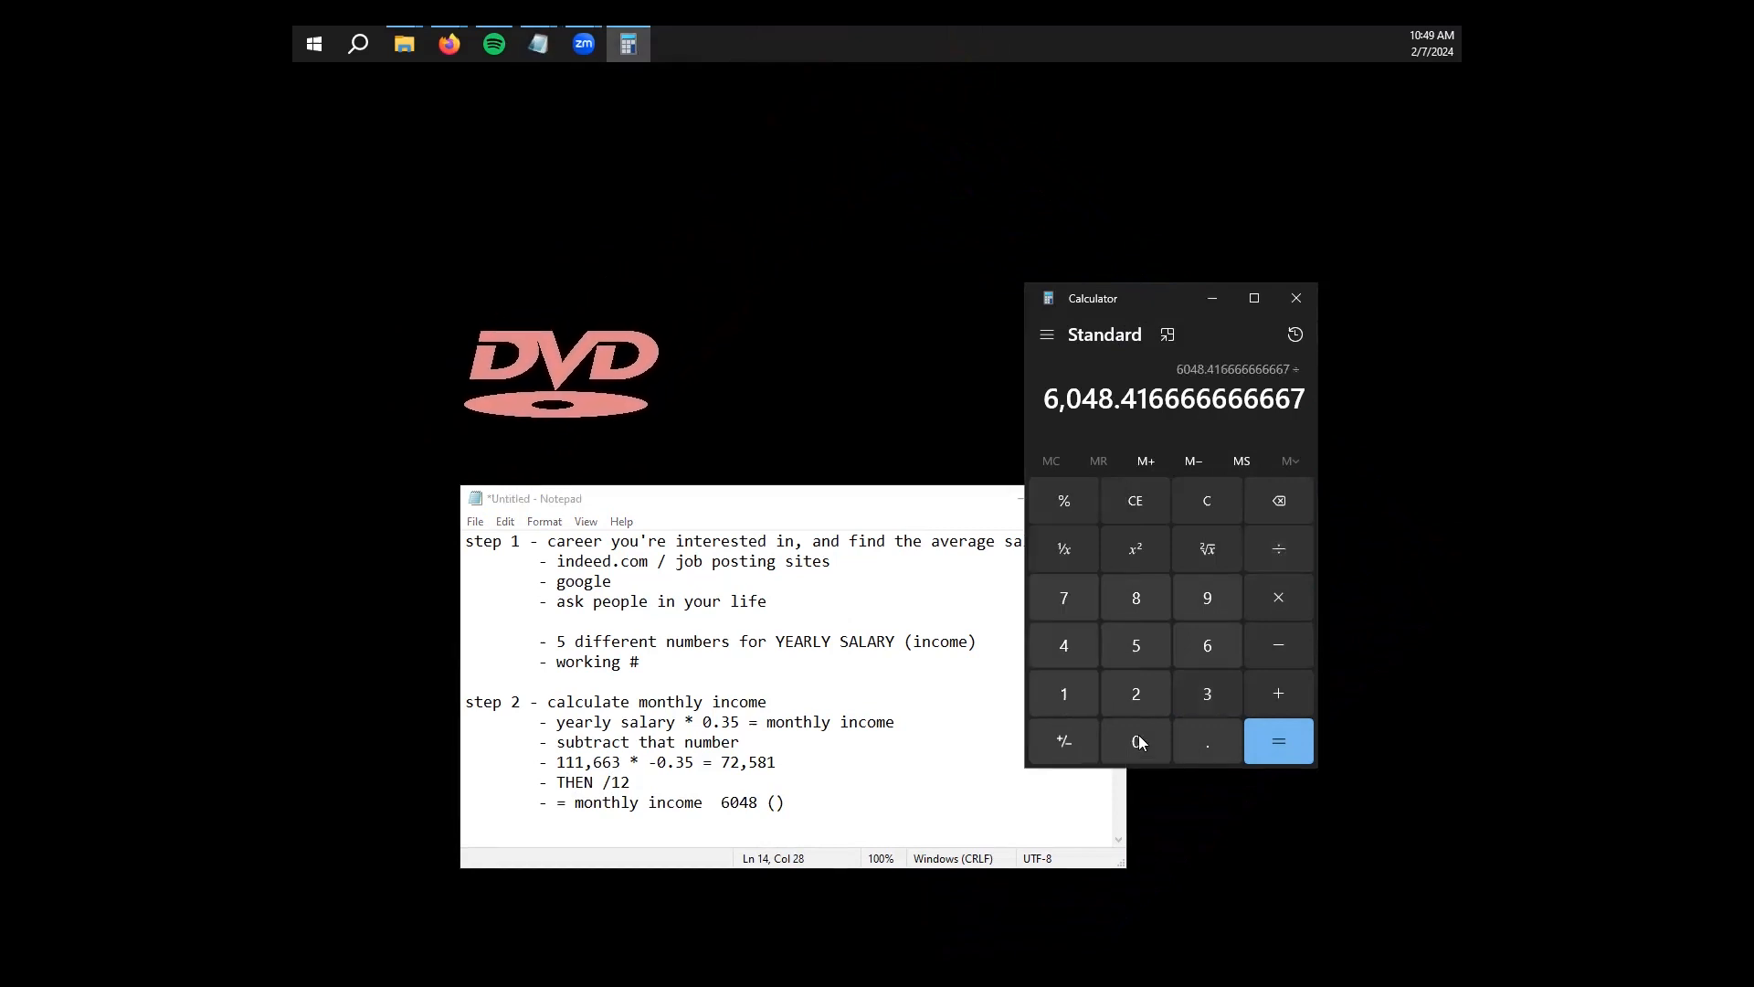
pyautogui.click(1140, 704)
pyautogui.click(1279, 741)
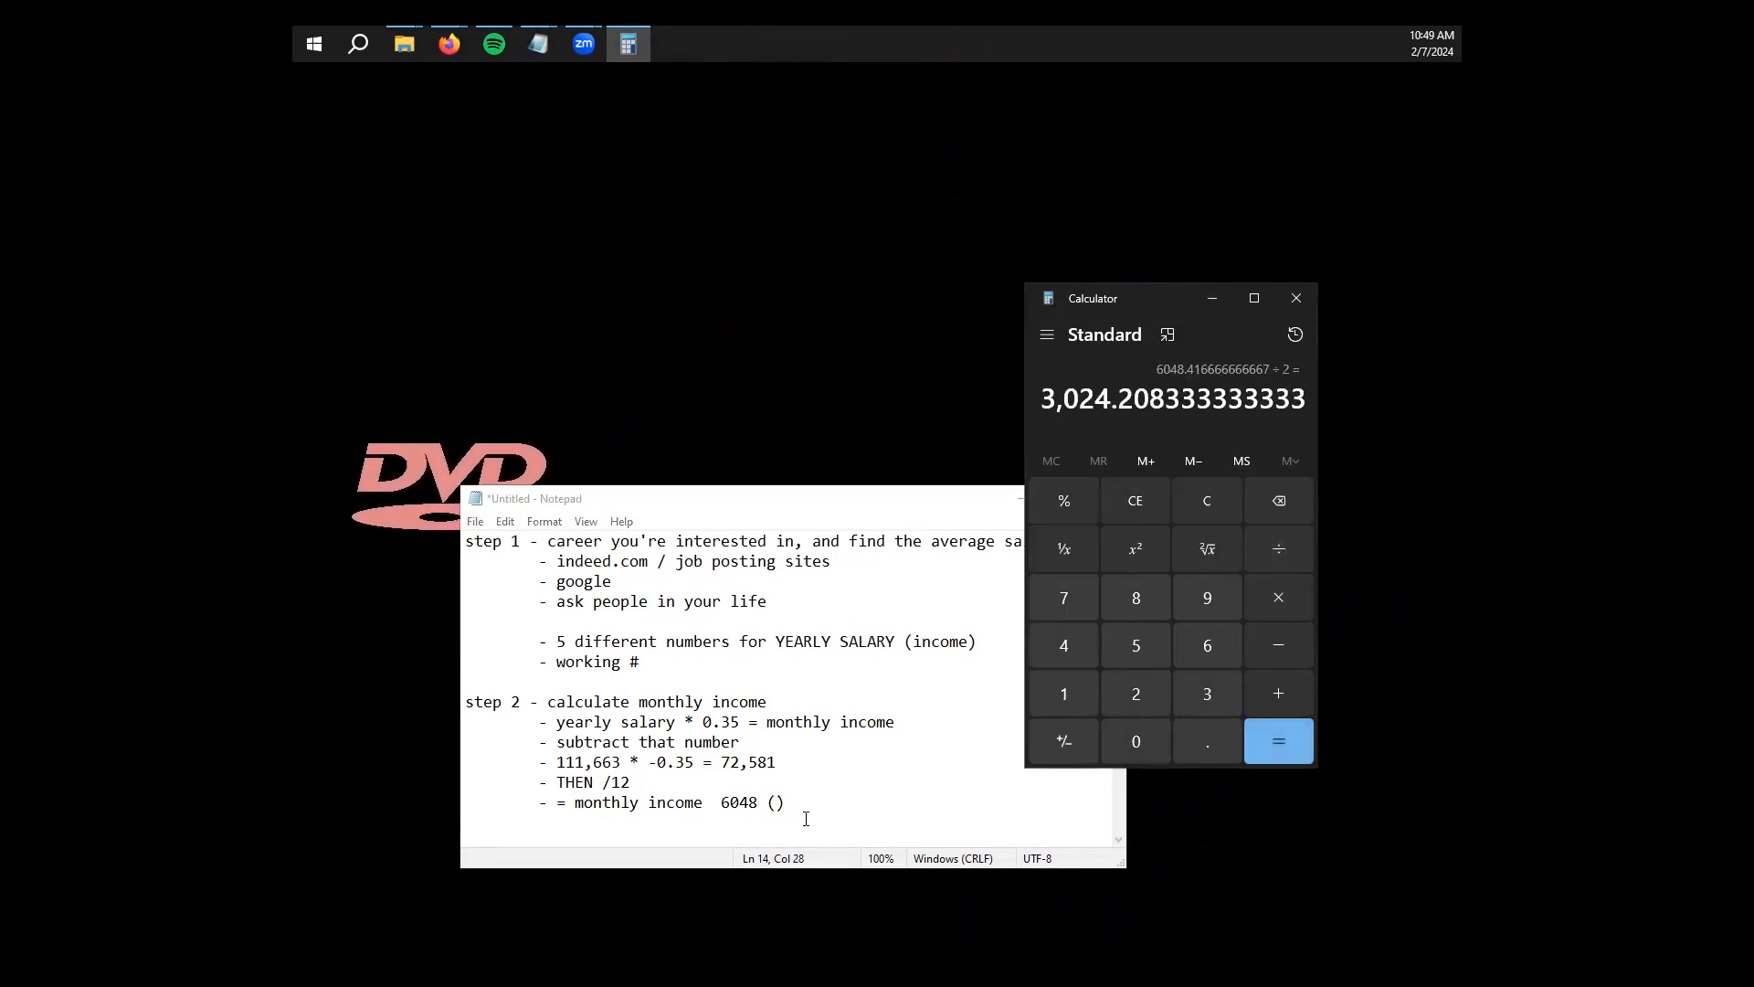
pyautogui.hotkey('alt', 'Tab')
pyautogui.write('302')
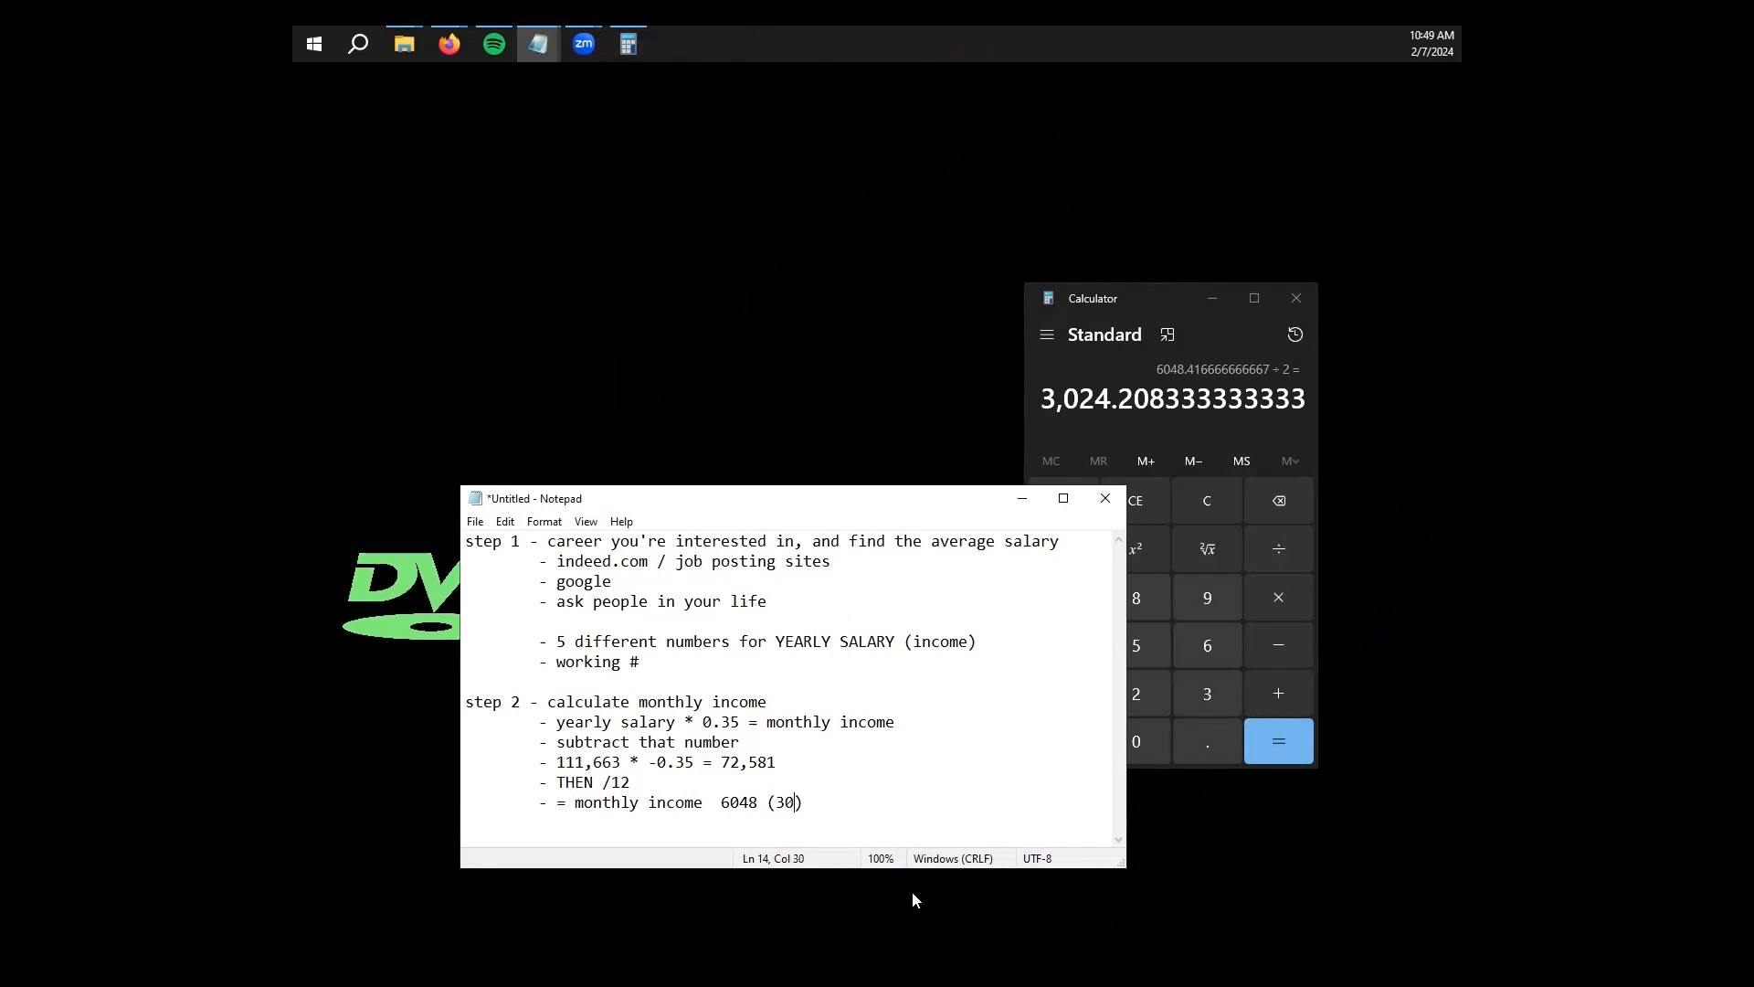
pyautogui.write('4')
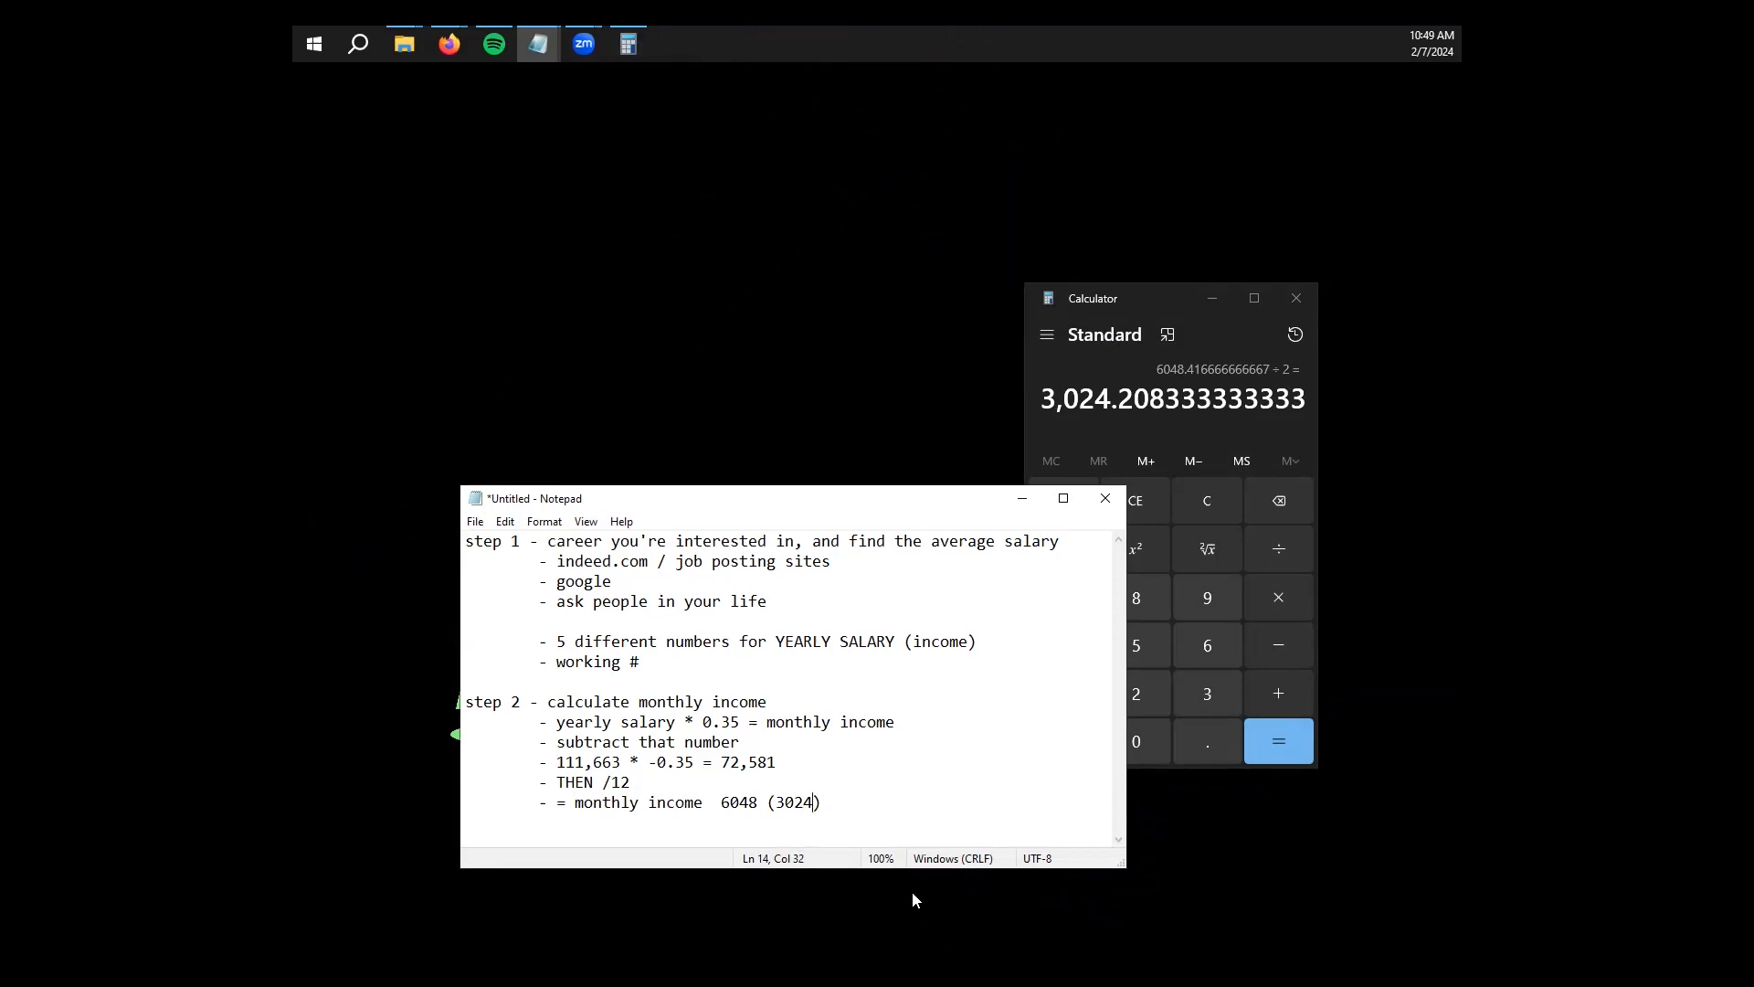
pyautogui.moveTo(768, 803); pyautogui.dragTo(796, 805)
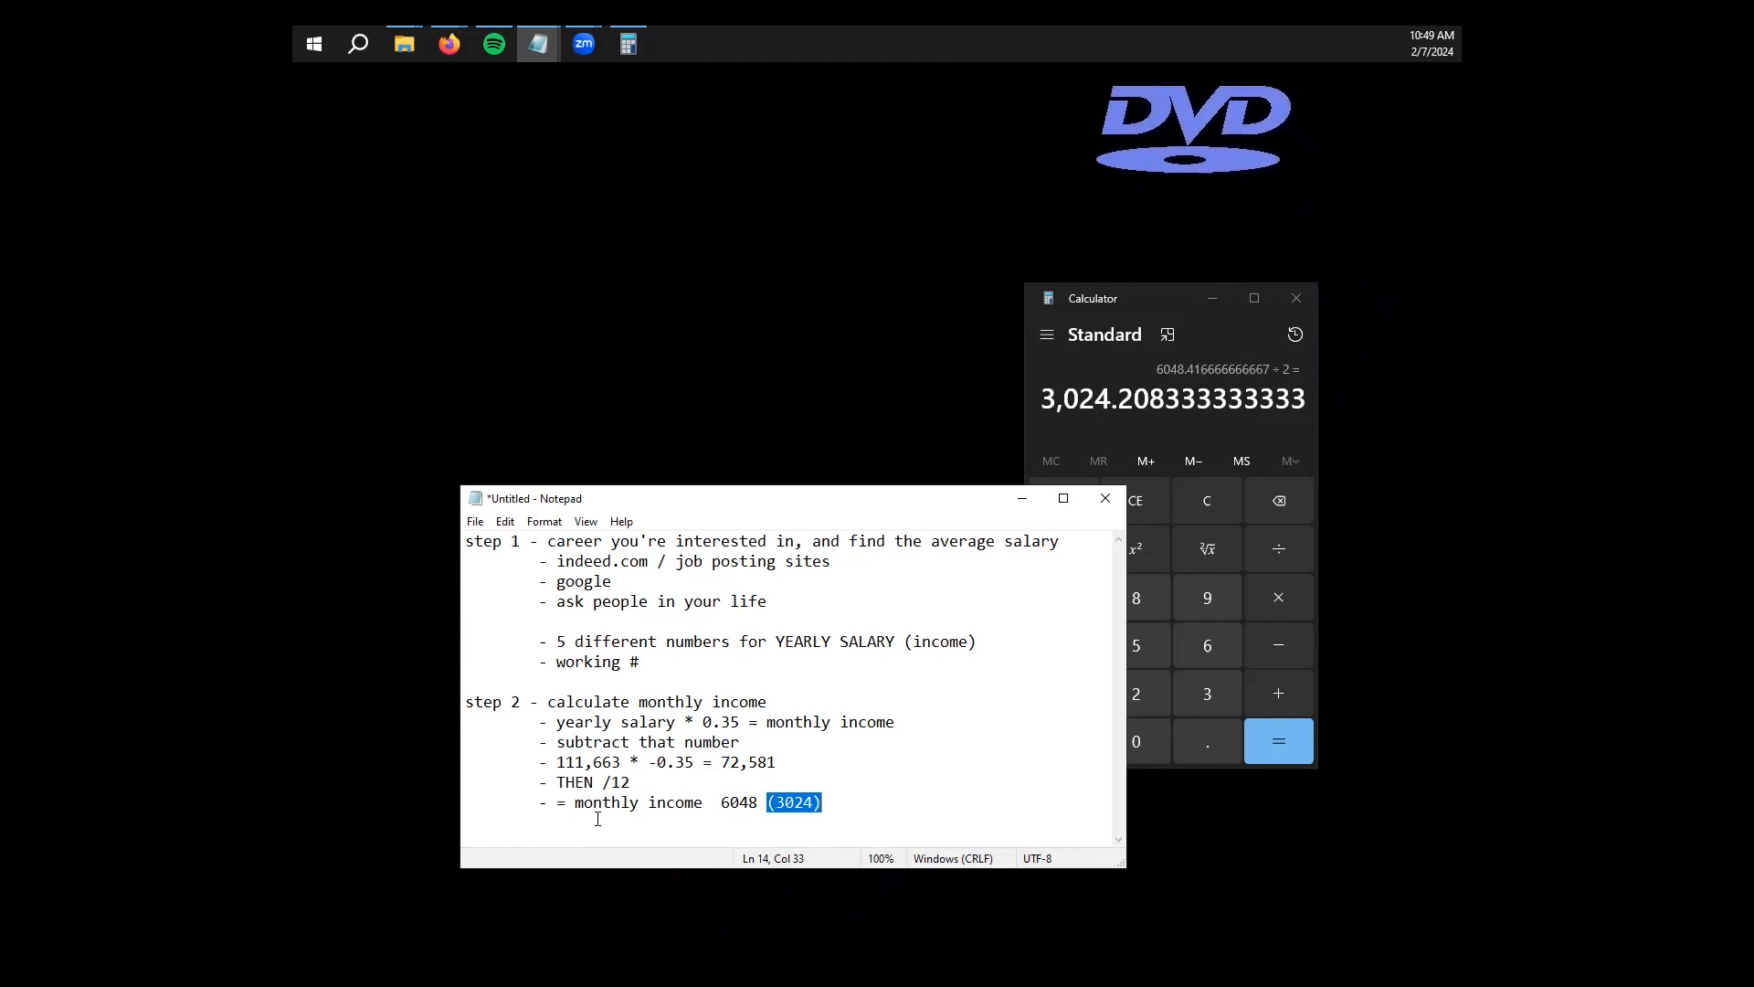
# Shorten the yearly salary bullet to "yearly salary * 0.35" and add "^^^" after "subtract that number"
pyautogui.moveTo(557, 722); pyautogui.dragTo(952, 725)
pyautogui.click(758, 761)
pyautogui.press('BackSpace')
pyautogui.press('BackSpace')
pyautogui.press('BackSpace')
pyautogui.press('BackSpace')
pyautogui.click(762, 744)
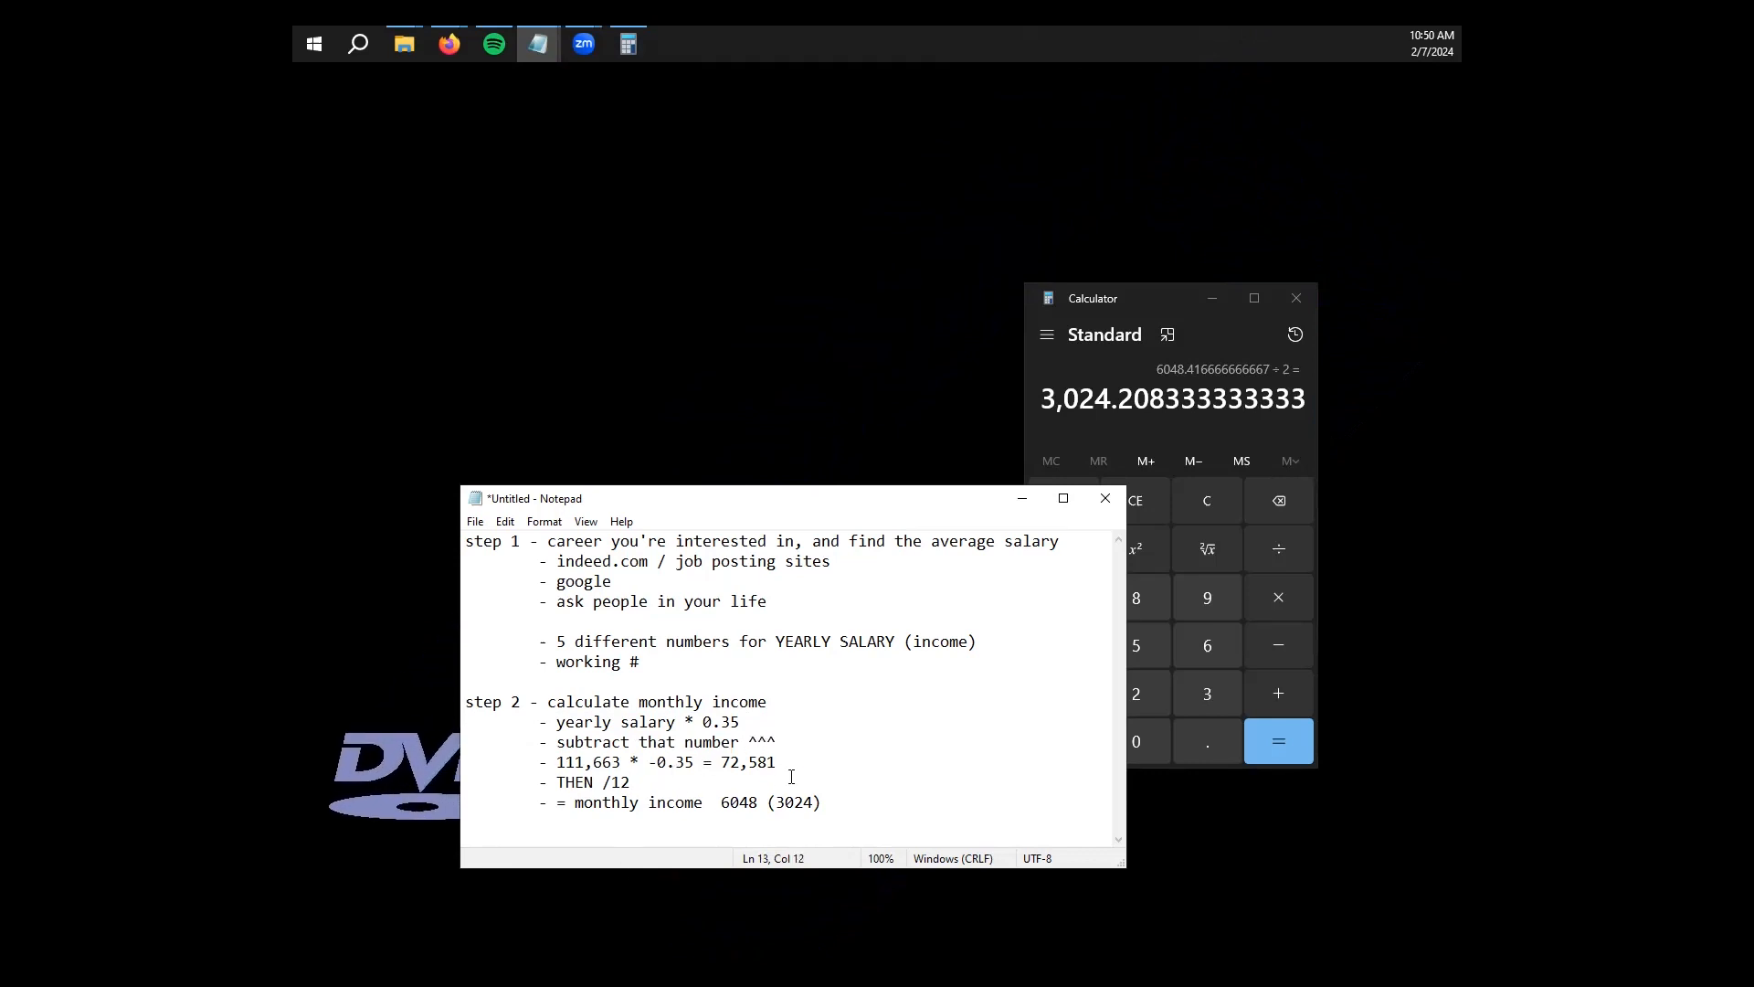
# Rewrite the step 2 example calculation as "111,663 * (111,663 - 0.35) = 72,581"
pyautogui.click(652, 761)
pyautogui.write('(')
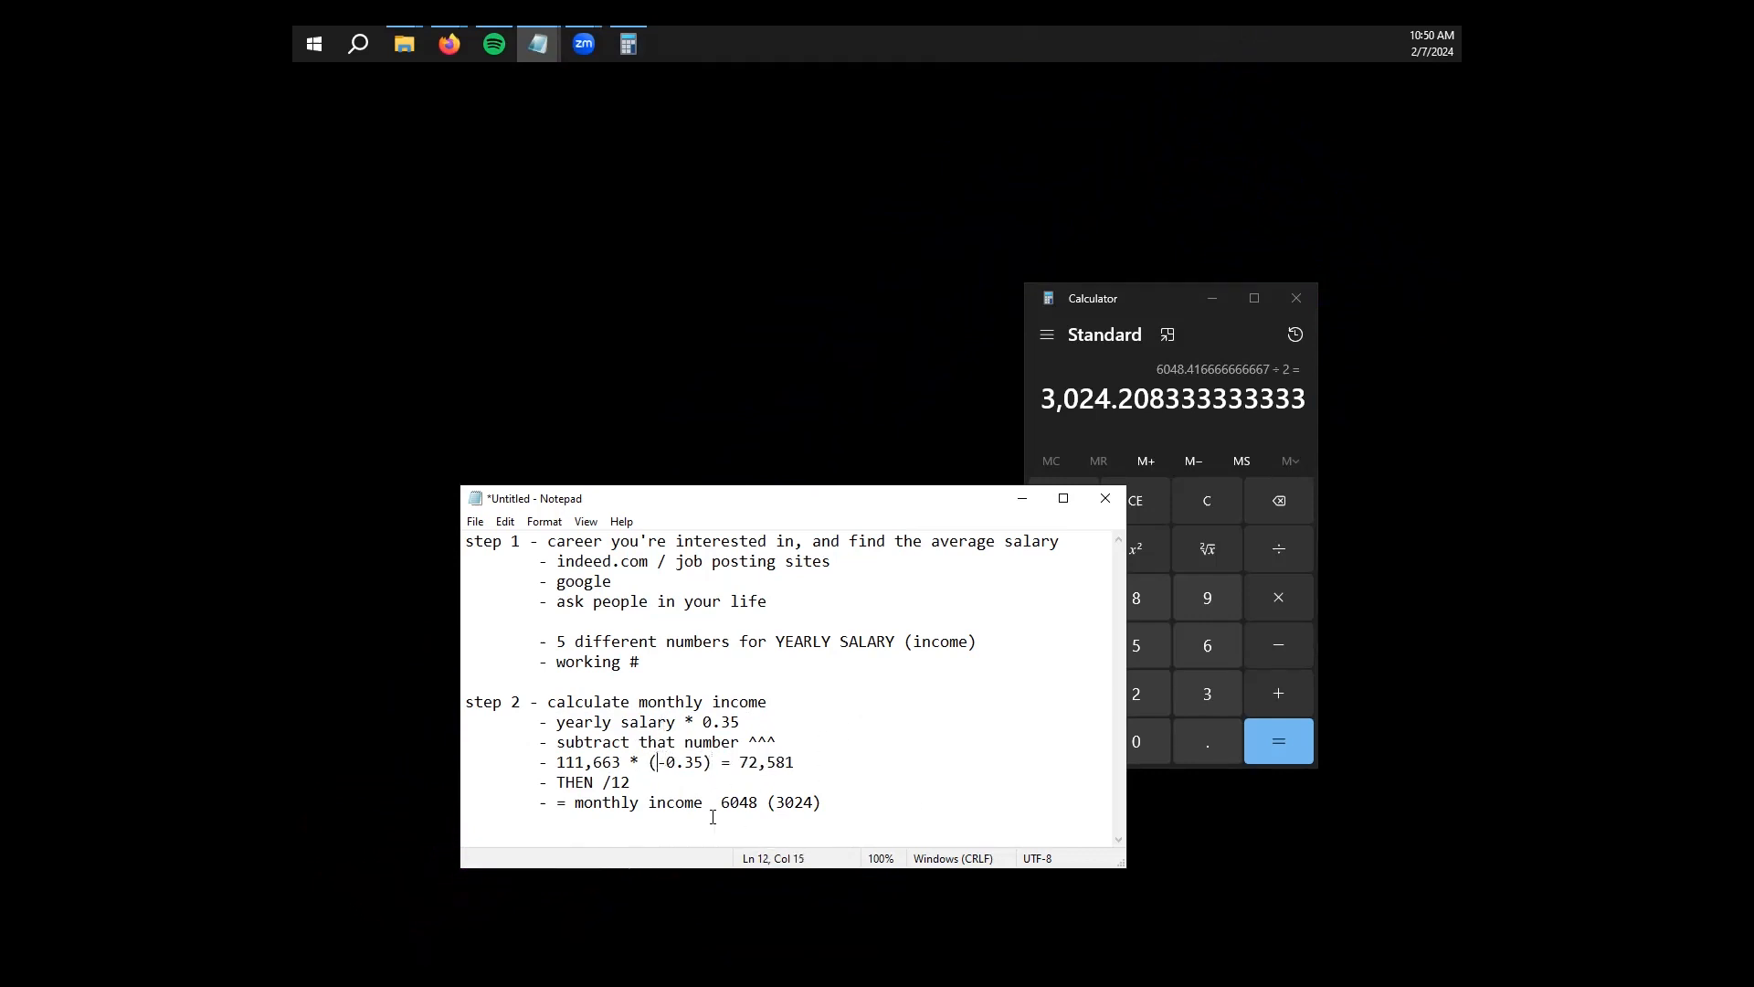
pyautogui.write('111,663')
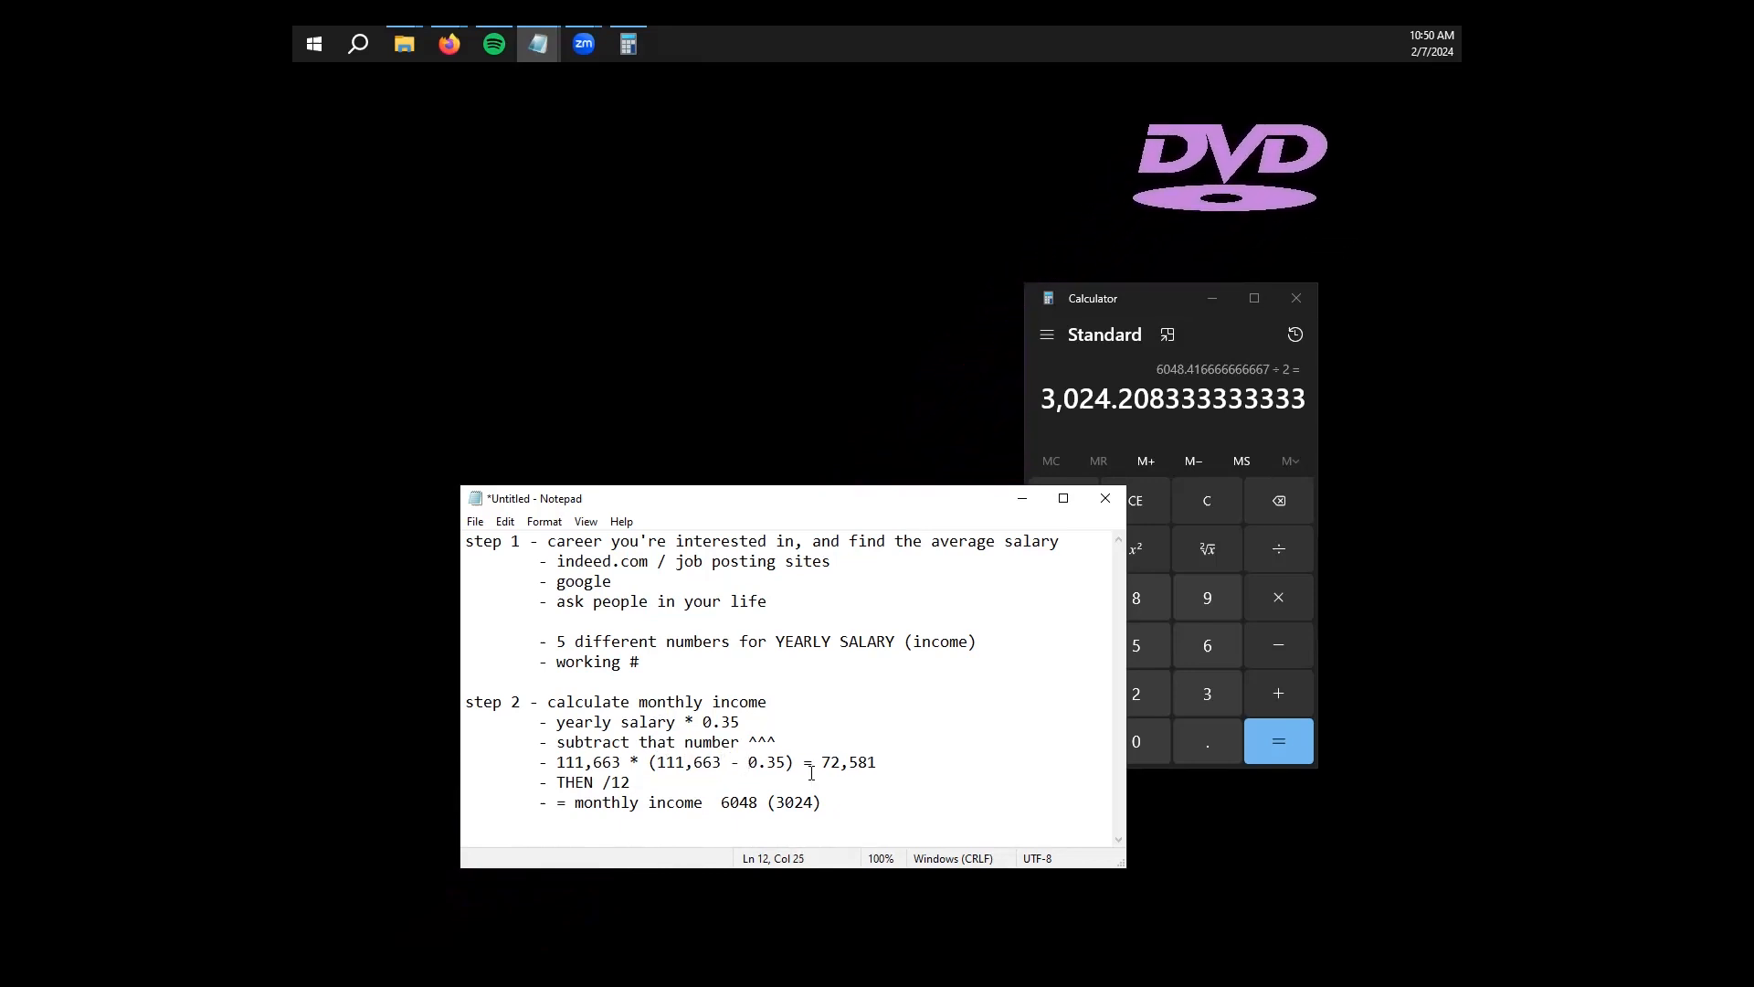
# Expand the last bullet to "= monthly income 72,581/12 = 6048 (/2 = 3024)" and highlight its monthly and half-month amounts
pyautogui.click(764, 784)
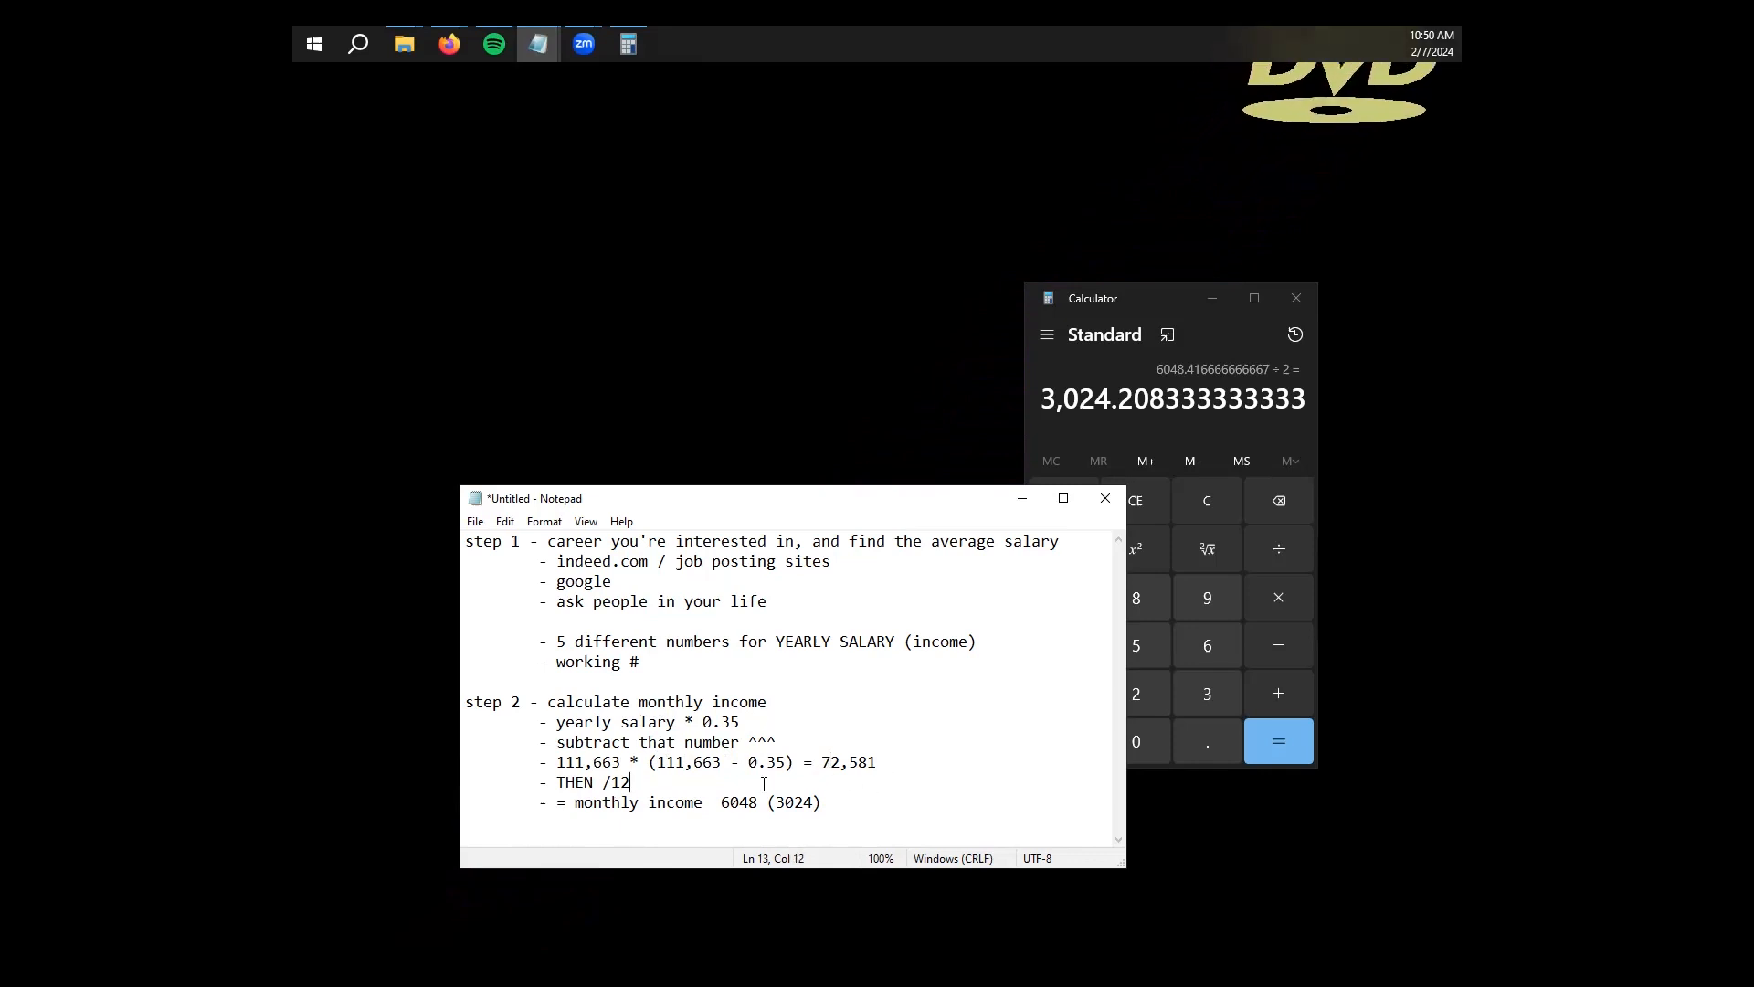
pyautogui.click(712, 804)
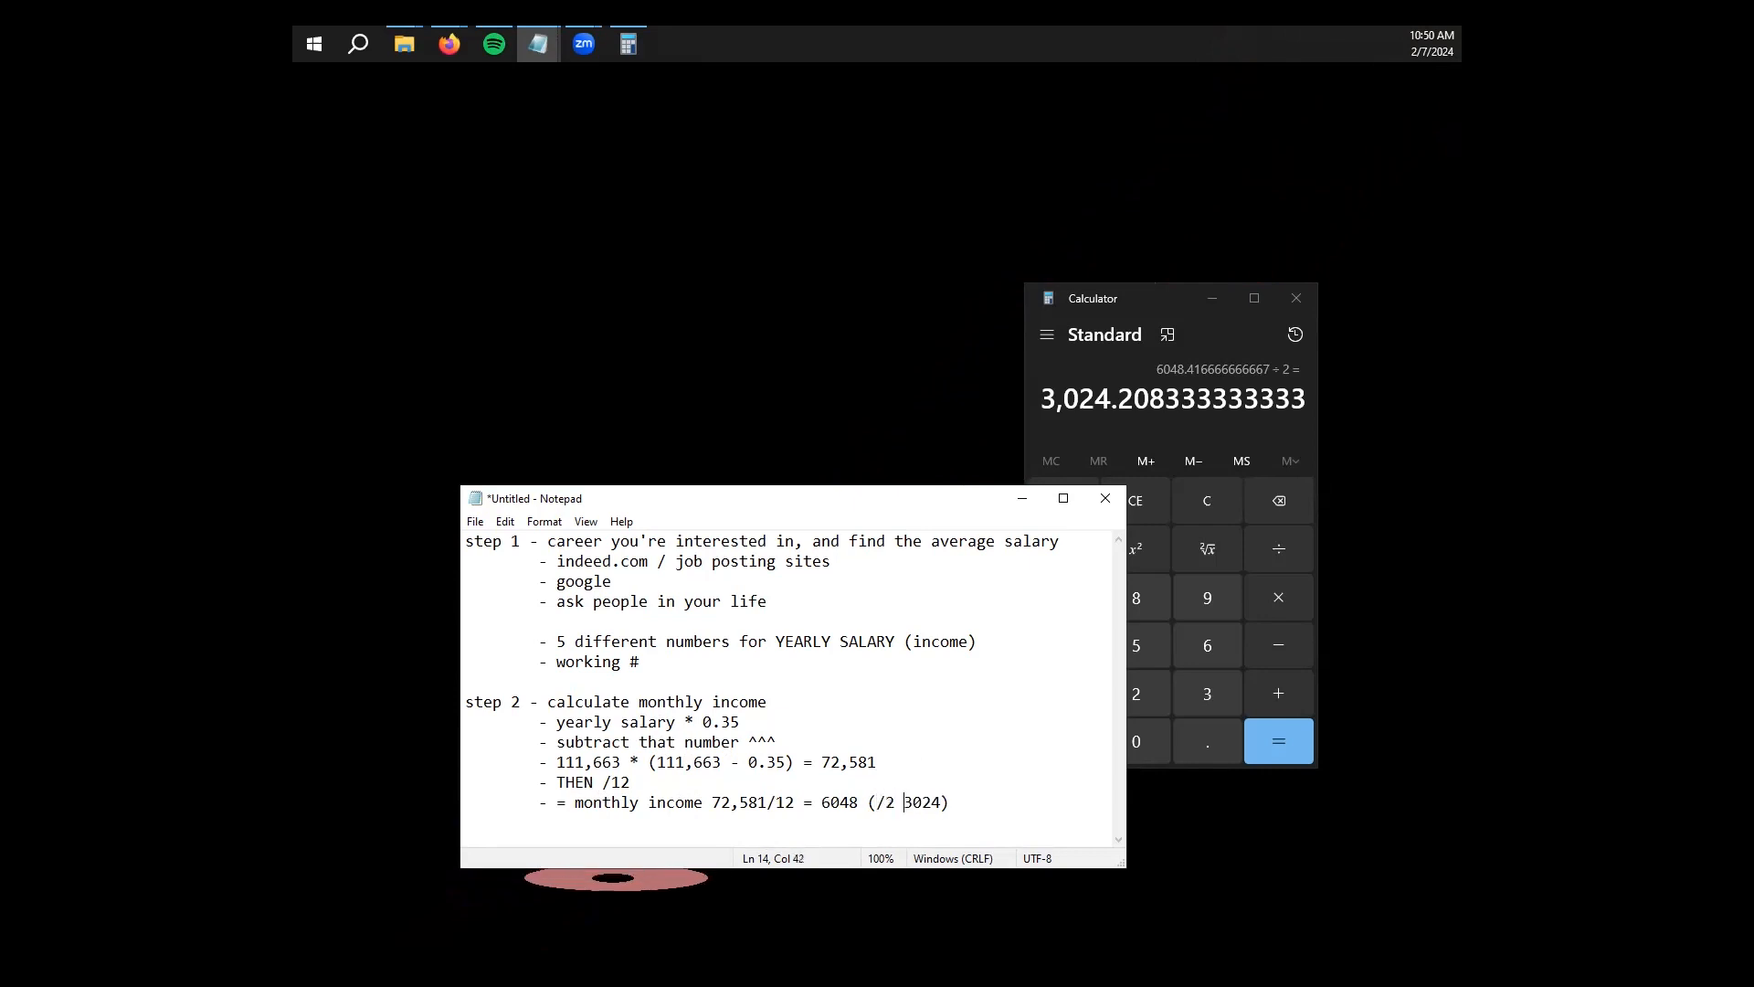
pyautogui.press('Up')
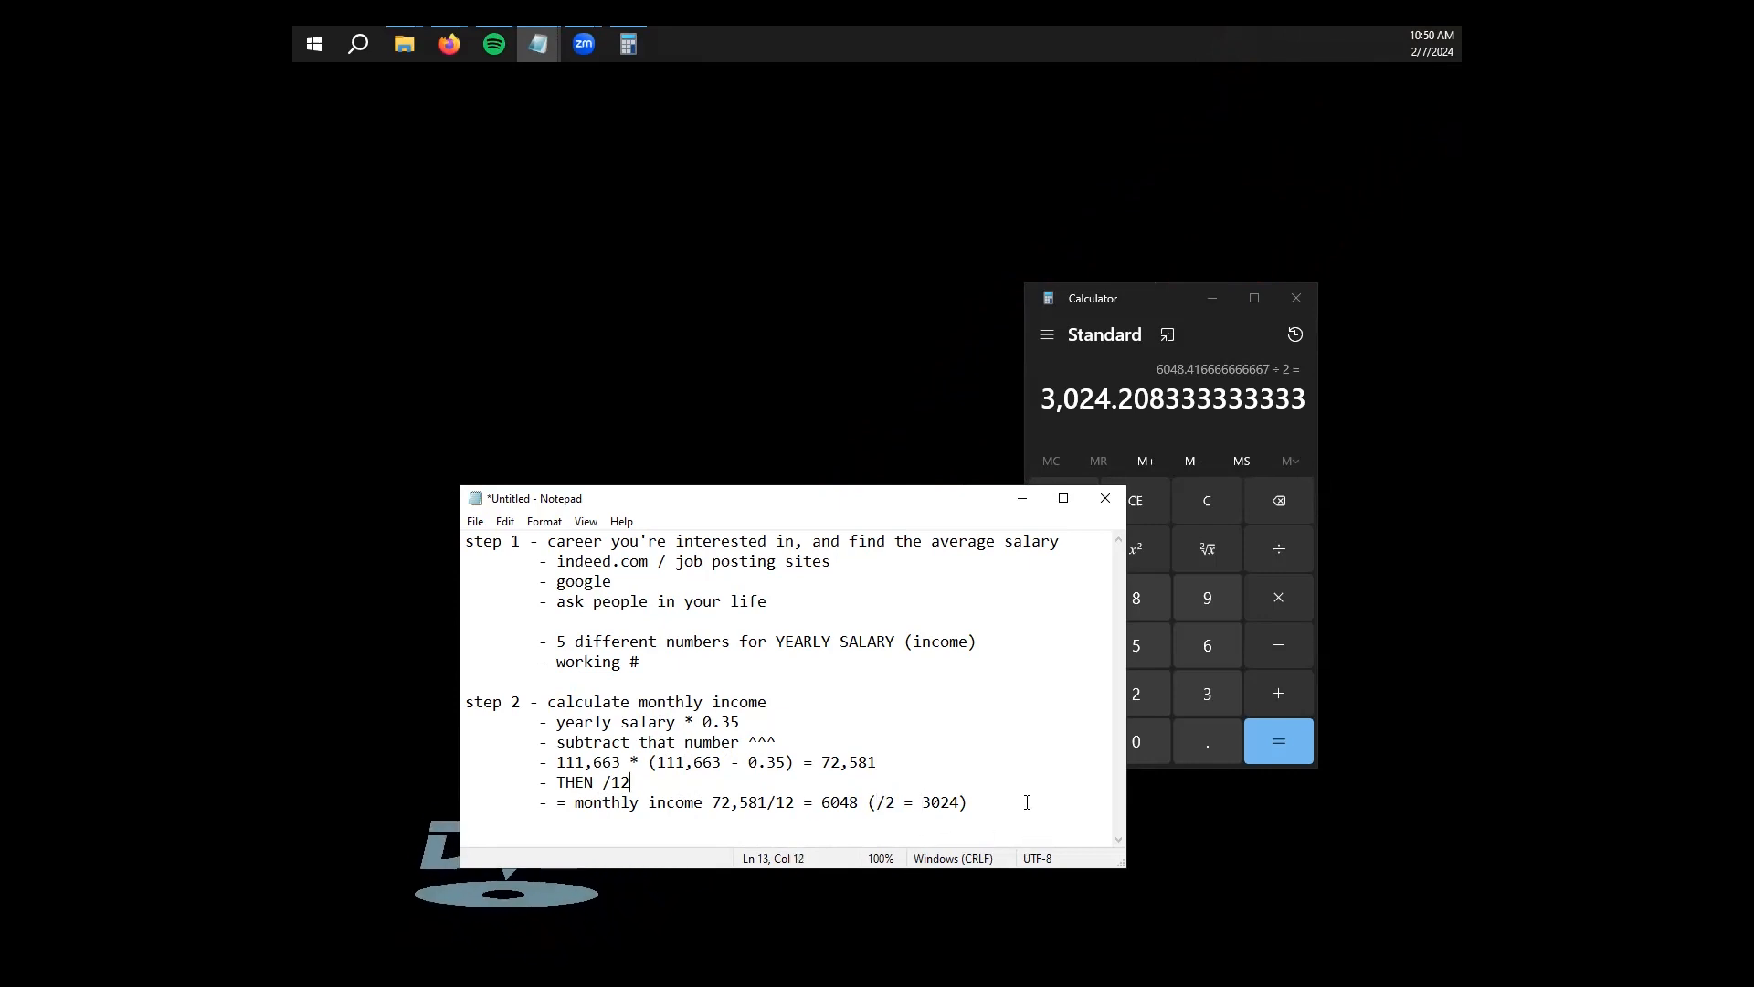
pyautogui.hotkey('ctrl', 's')
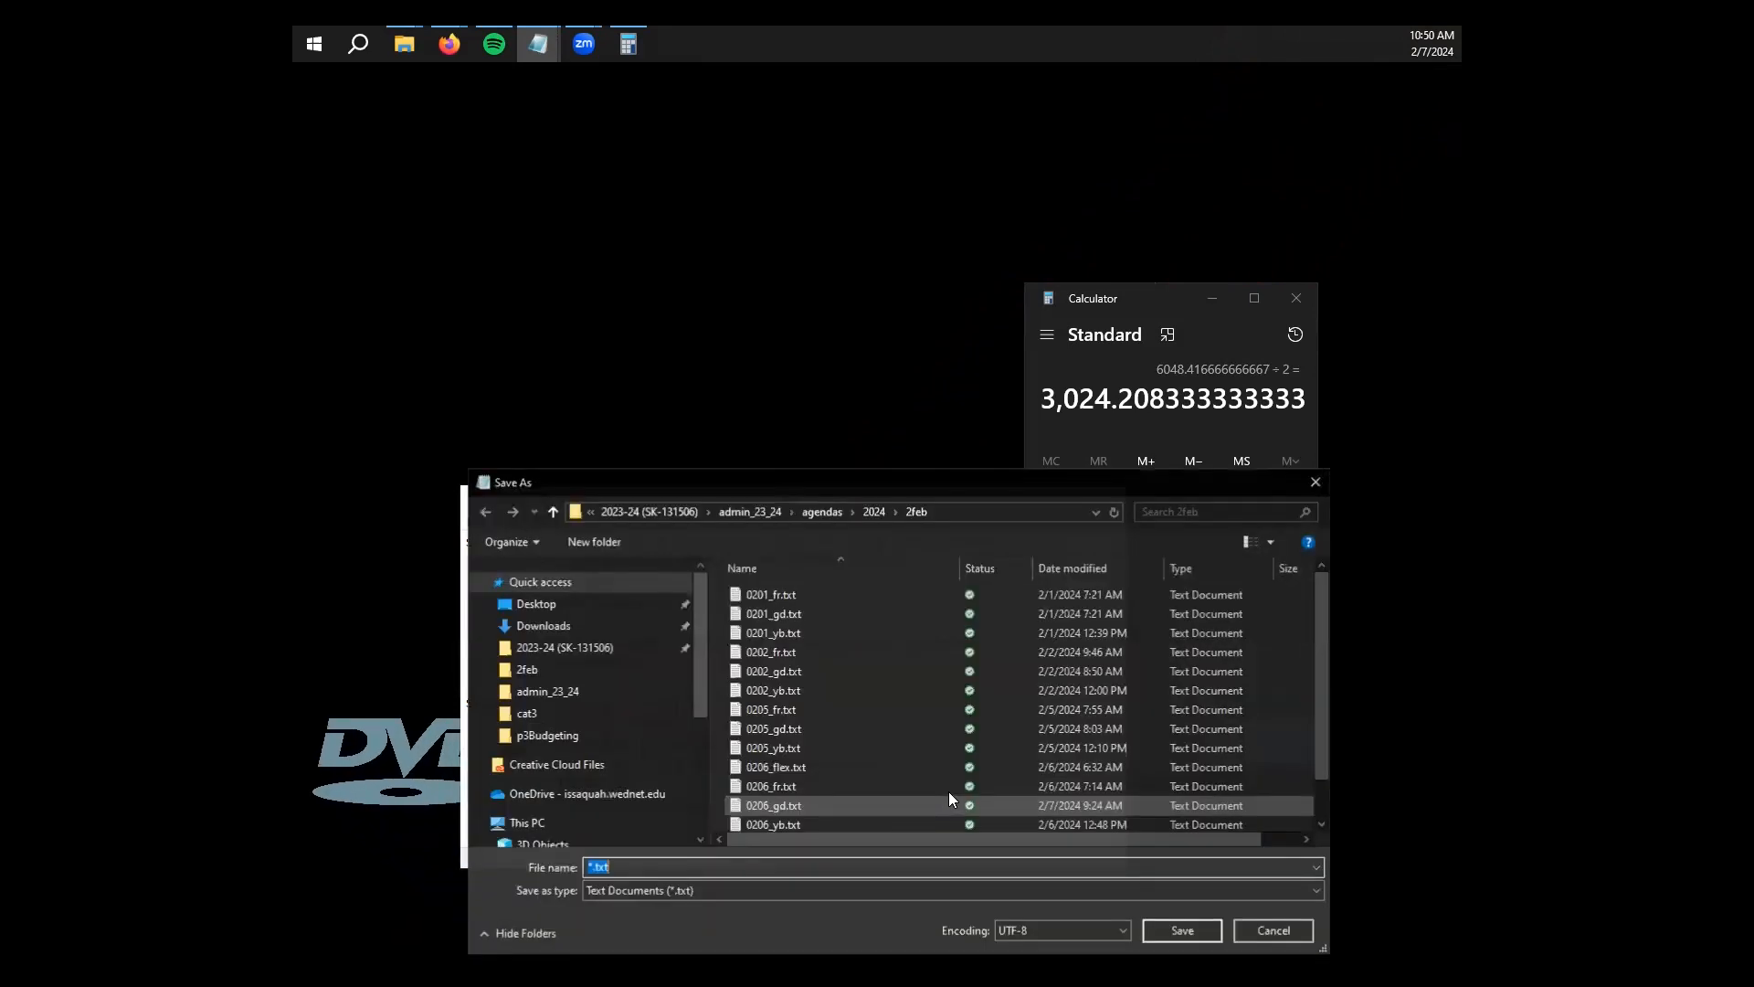
pyautogui.press('Escape')
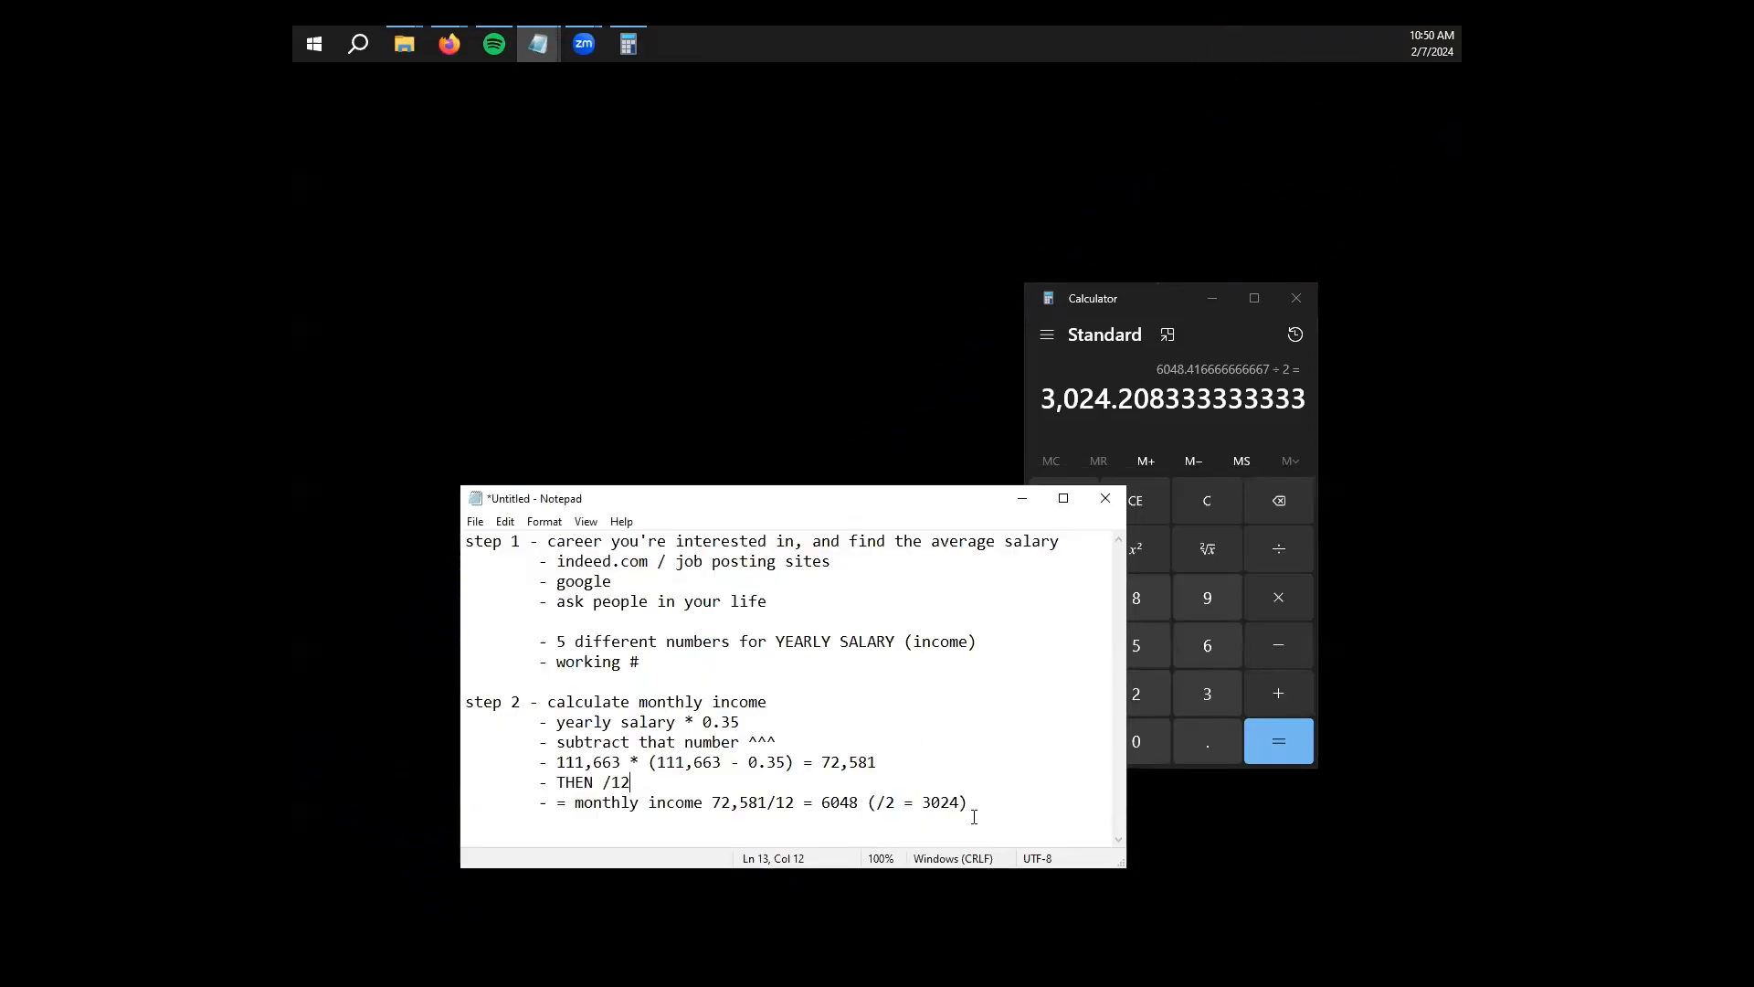
pyautogui.moveTo(823, 803); pyautogui.dragTo(970, 804)
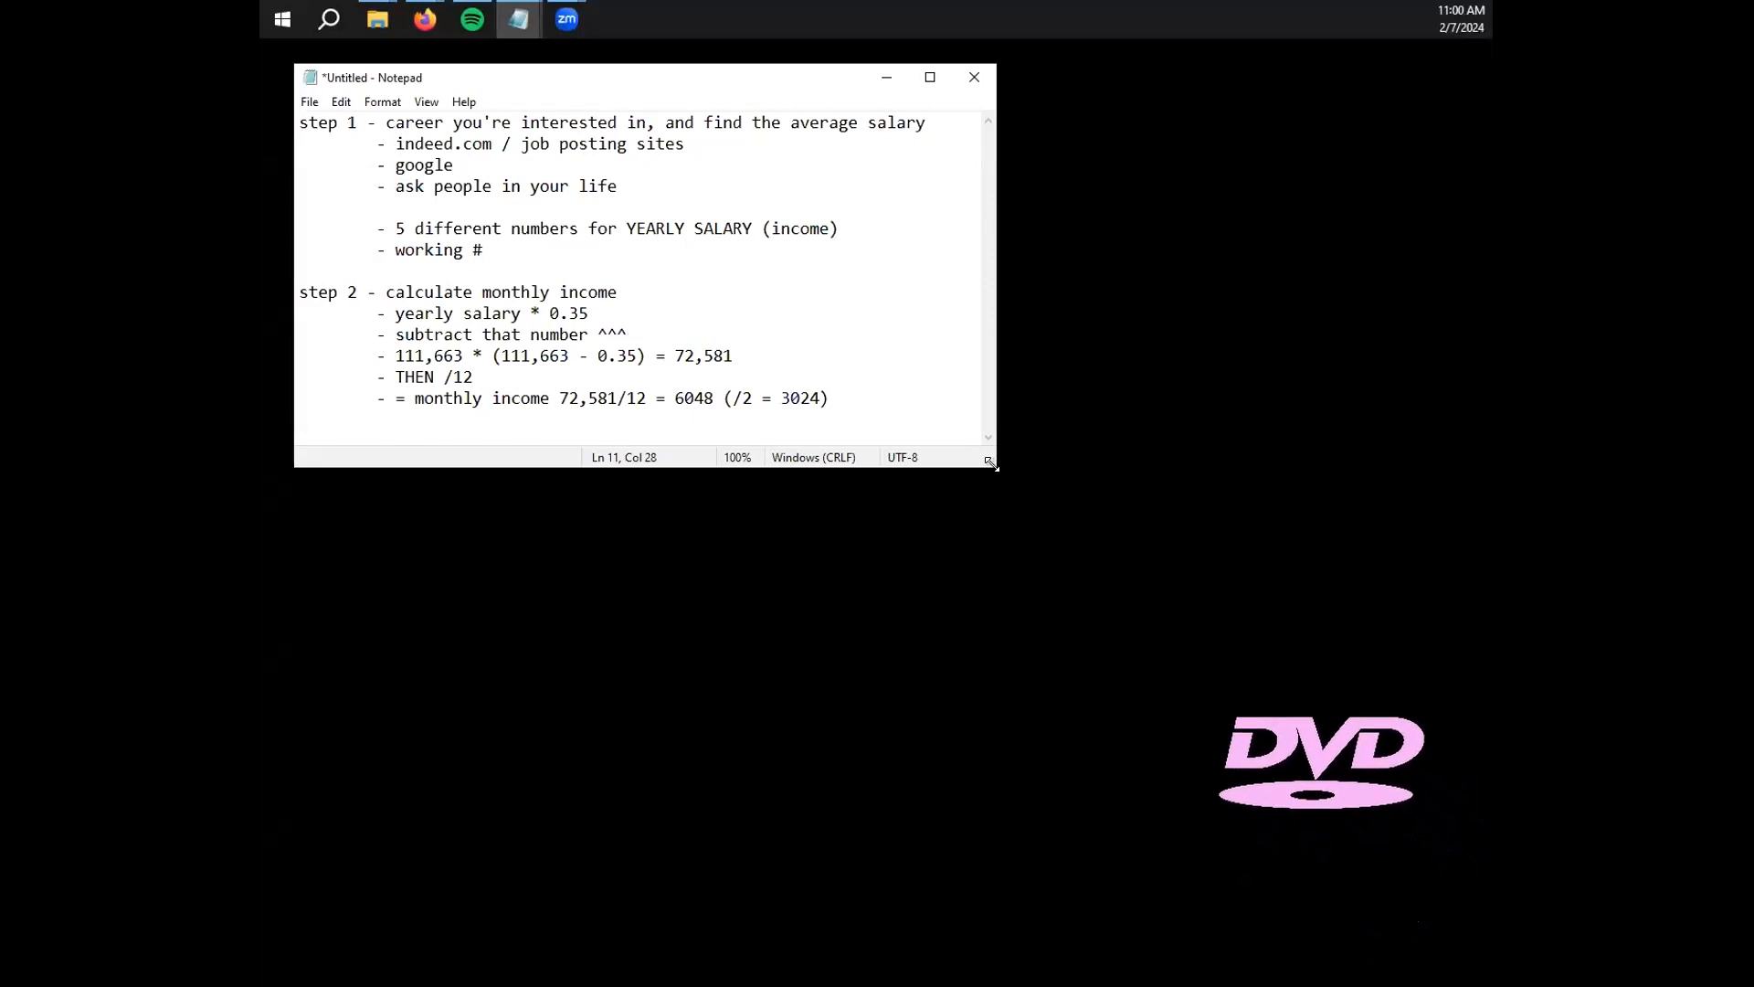
# Enlarge the Notepad window and add the heading "step 3 - creating a budget" below the step 2 notes
pyautogui.moveTo(992, 464); pyautogui.dragTo(1191, 809)
pyautogui.click(833, 399)
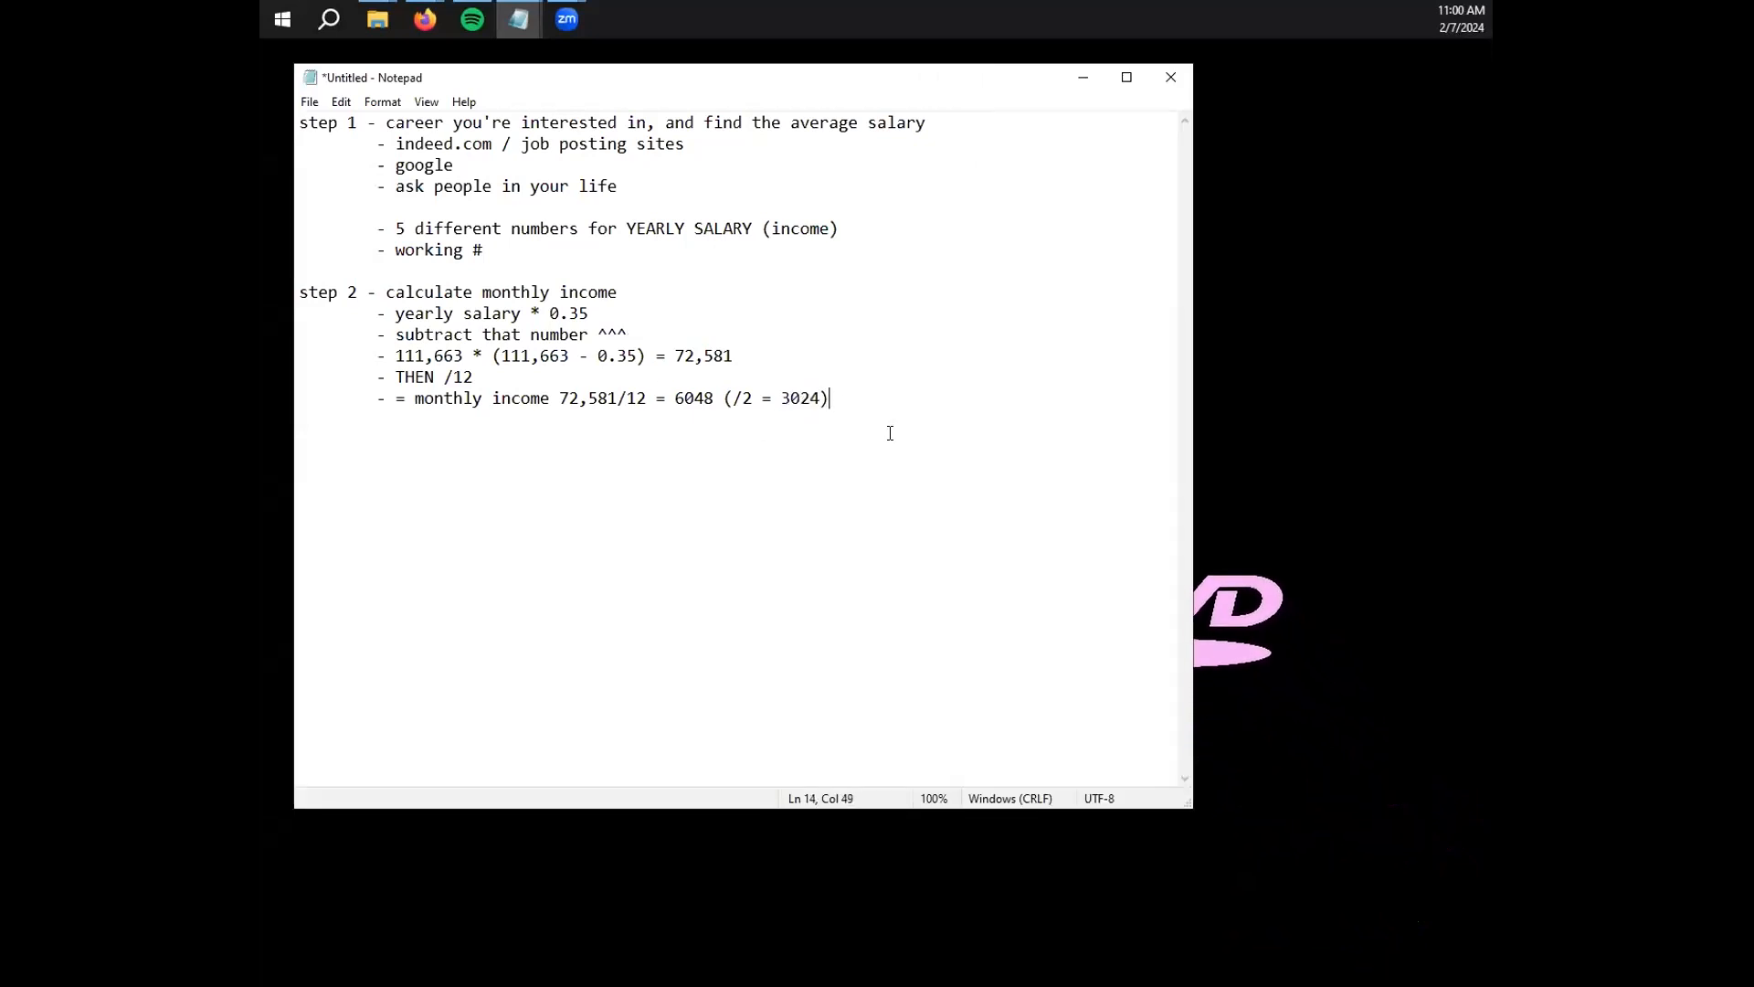
pyautogui.press('Return')
pyautogui.press('Return')
pyautogui.write('step 3 ')
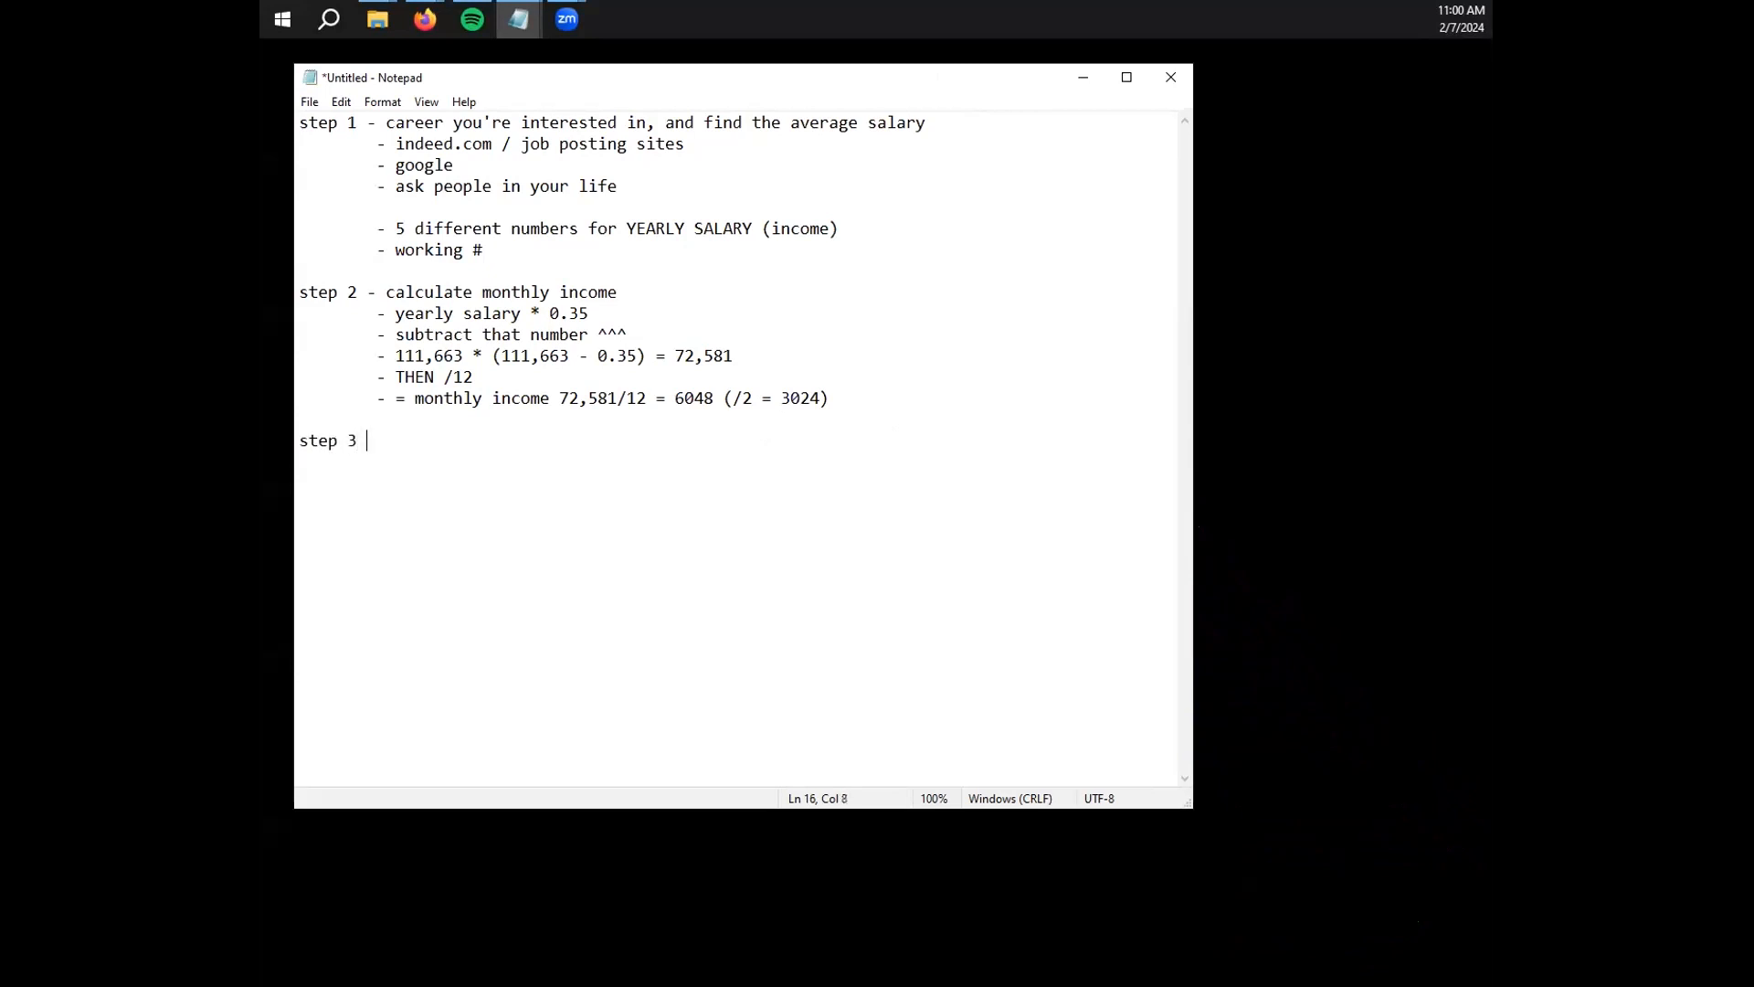
pyautogui.write('- creating a b')
pyautogui.press('BackSpace')
pyautogui.write('biu')
pyautogui.press('BackSpace')
pyautogui.press('BackSpace')
pyautogui.write('udger')
pyautogui.press('BackSpace')
pyautogui.press('BackSpace')
pyautogui.write('t')
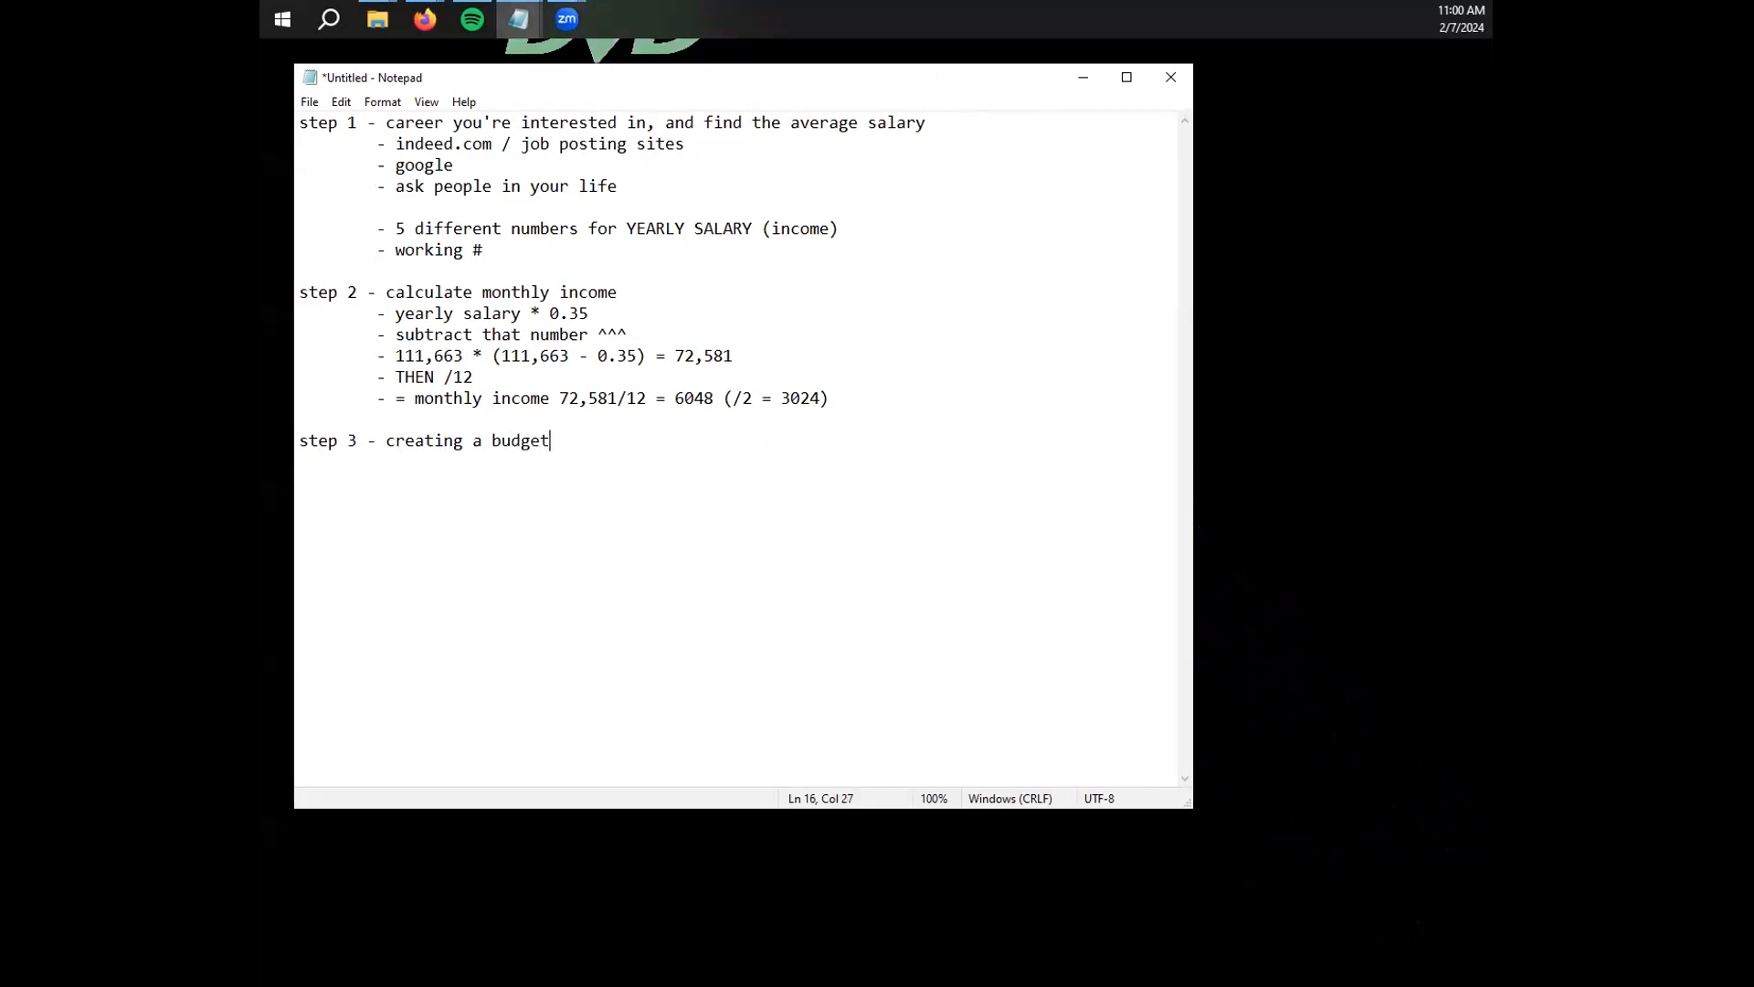
# Append "(and a spreadsheet)" to the step 3 heading and try to save the notes
pyautogui.write(' ()')
pyautogui.press('Left')
pyautogui.write('and a spreadsheet')
pyautogui.press('End')
pyautogui.hotkey('ctrl', 's')
pyautogui.click(1154, 597)
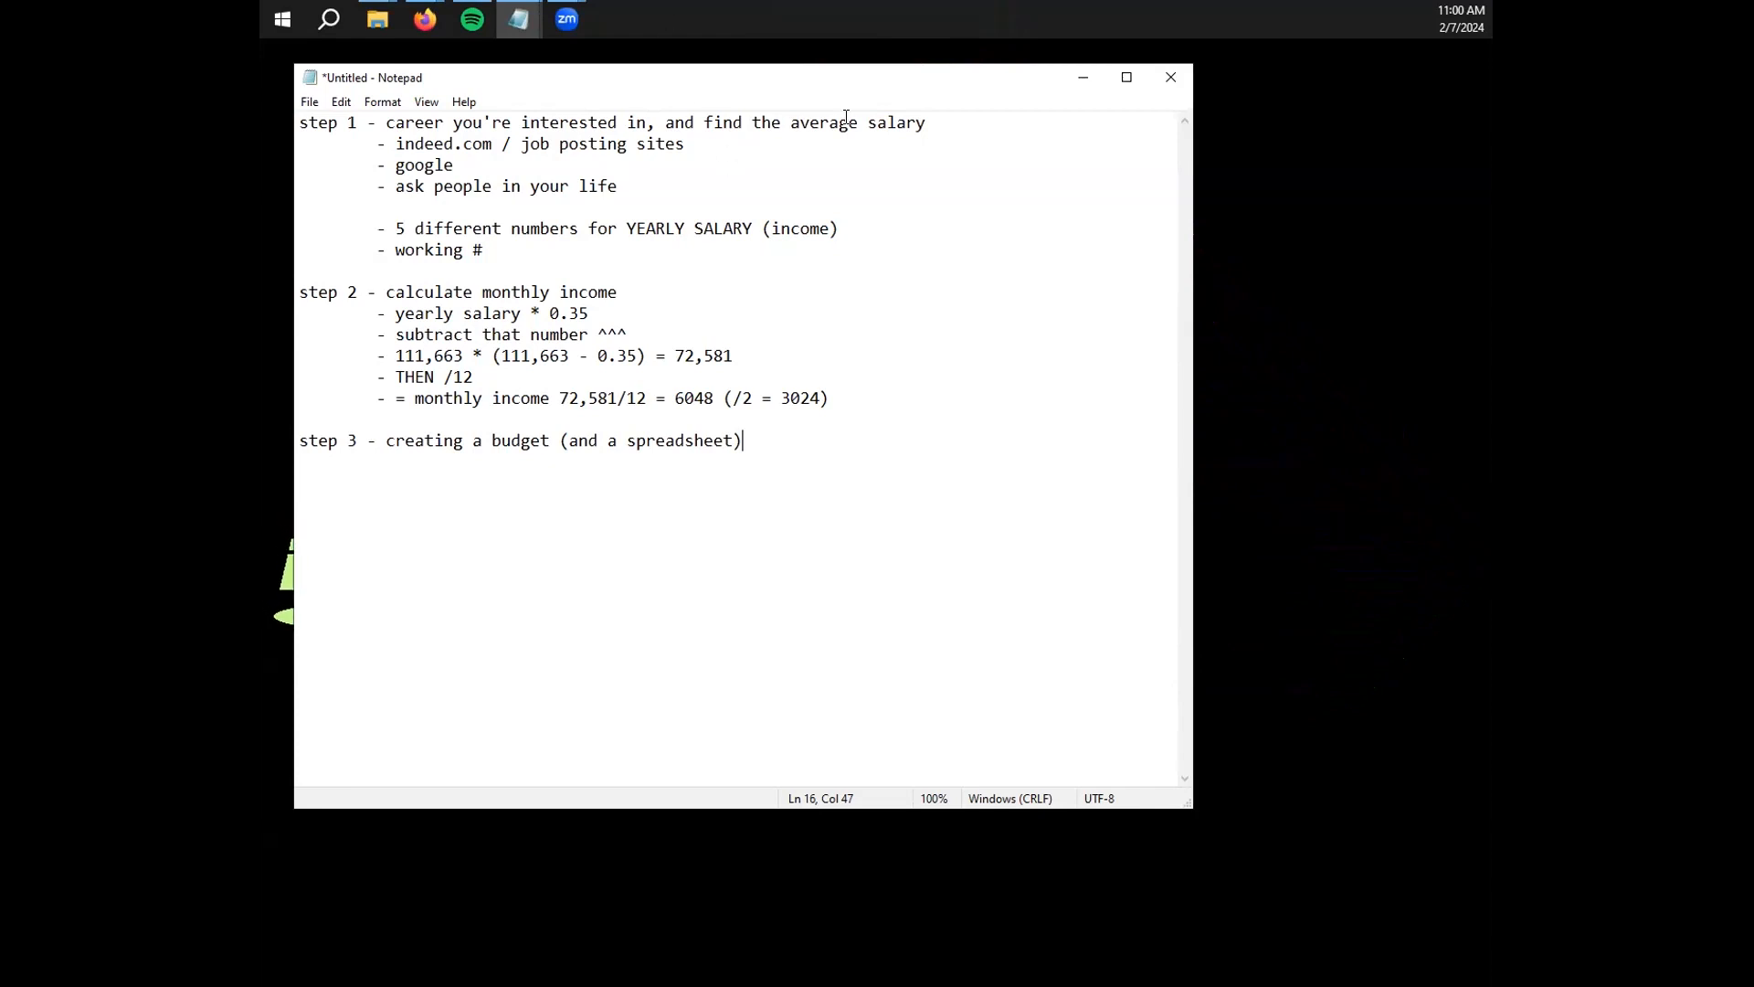
# Put away the notes and switch to Firefox to show the "Example Copy of $$$ 2023-24" budget spreadsheet
pyautogui.click(1083, 77)
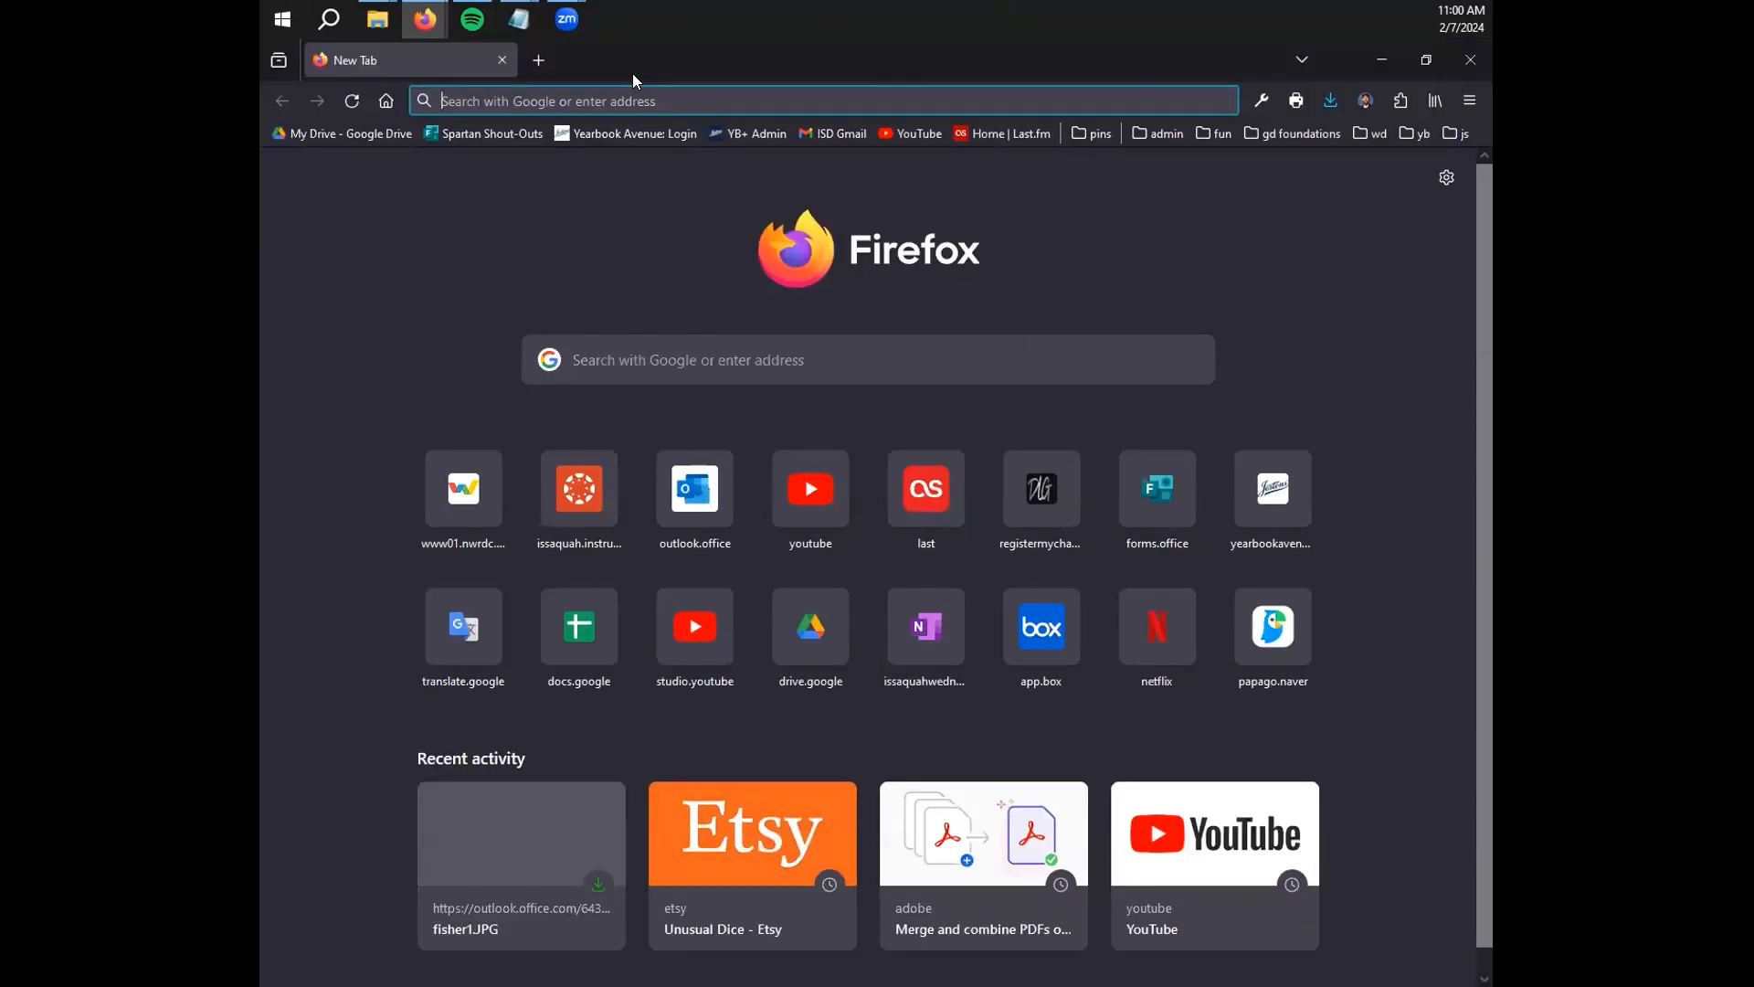
pyautogui.click(640, 97)
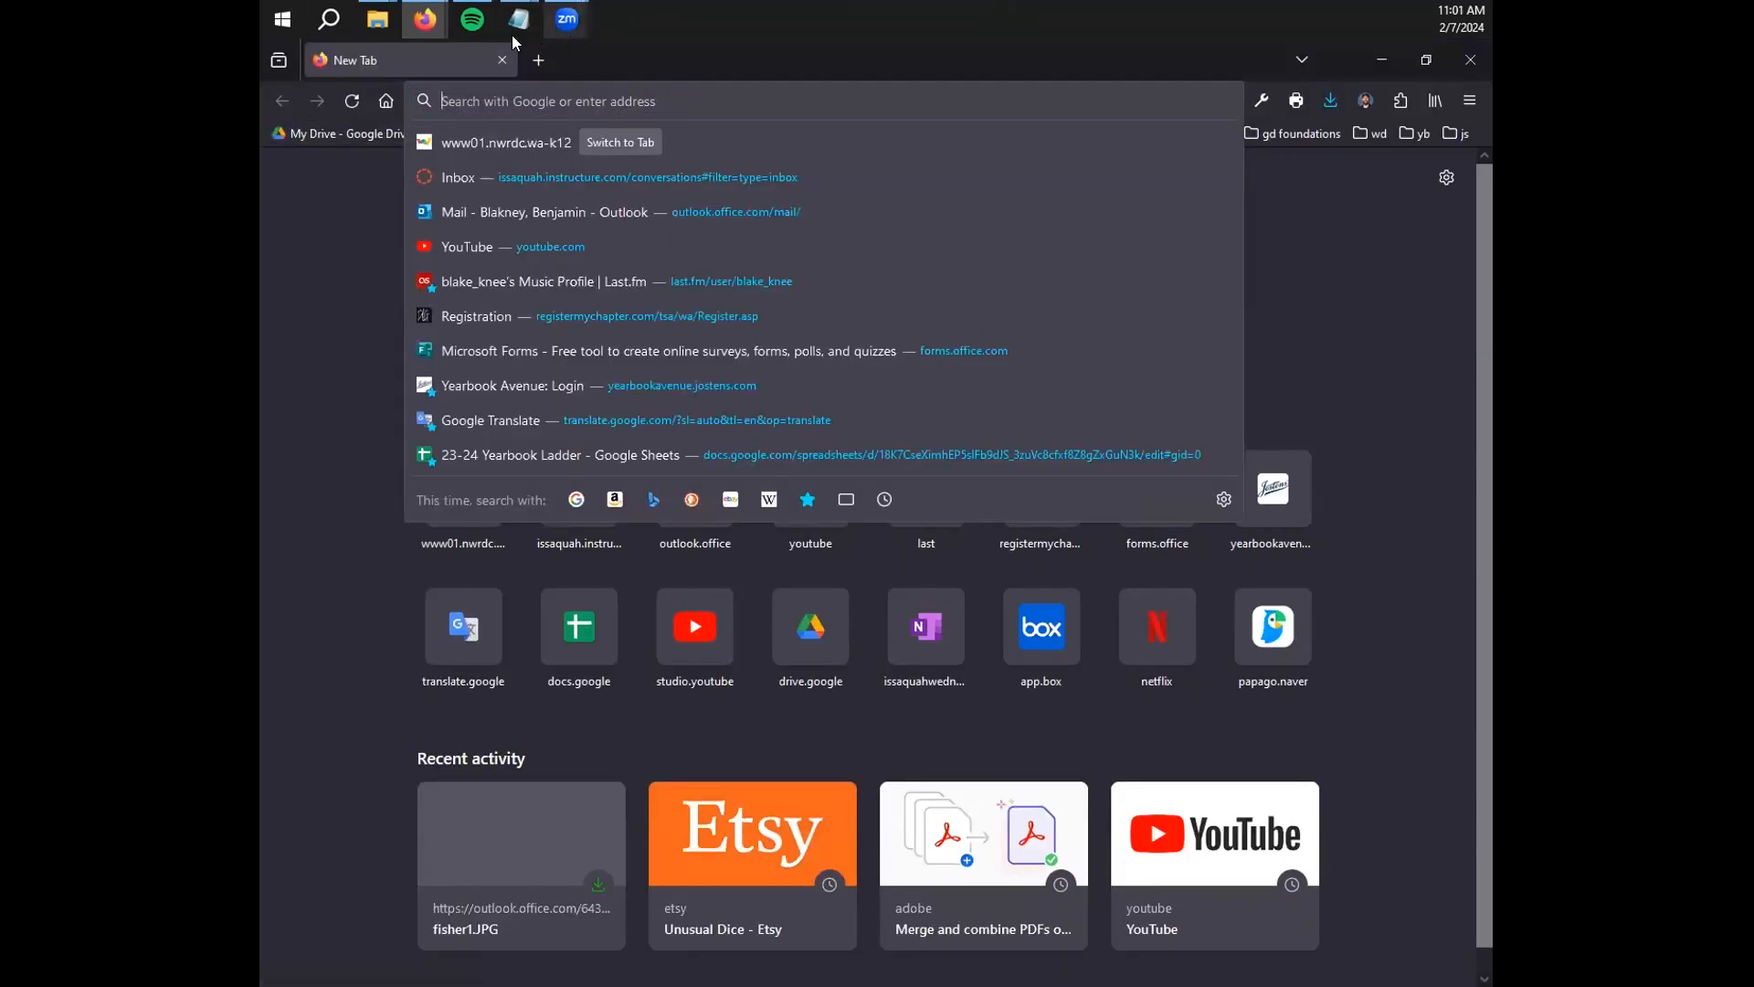
pyautogui.click(503, 60)
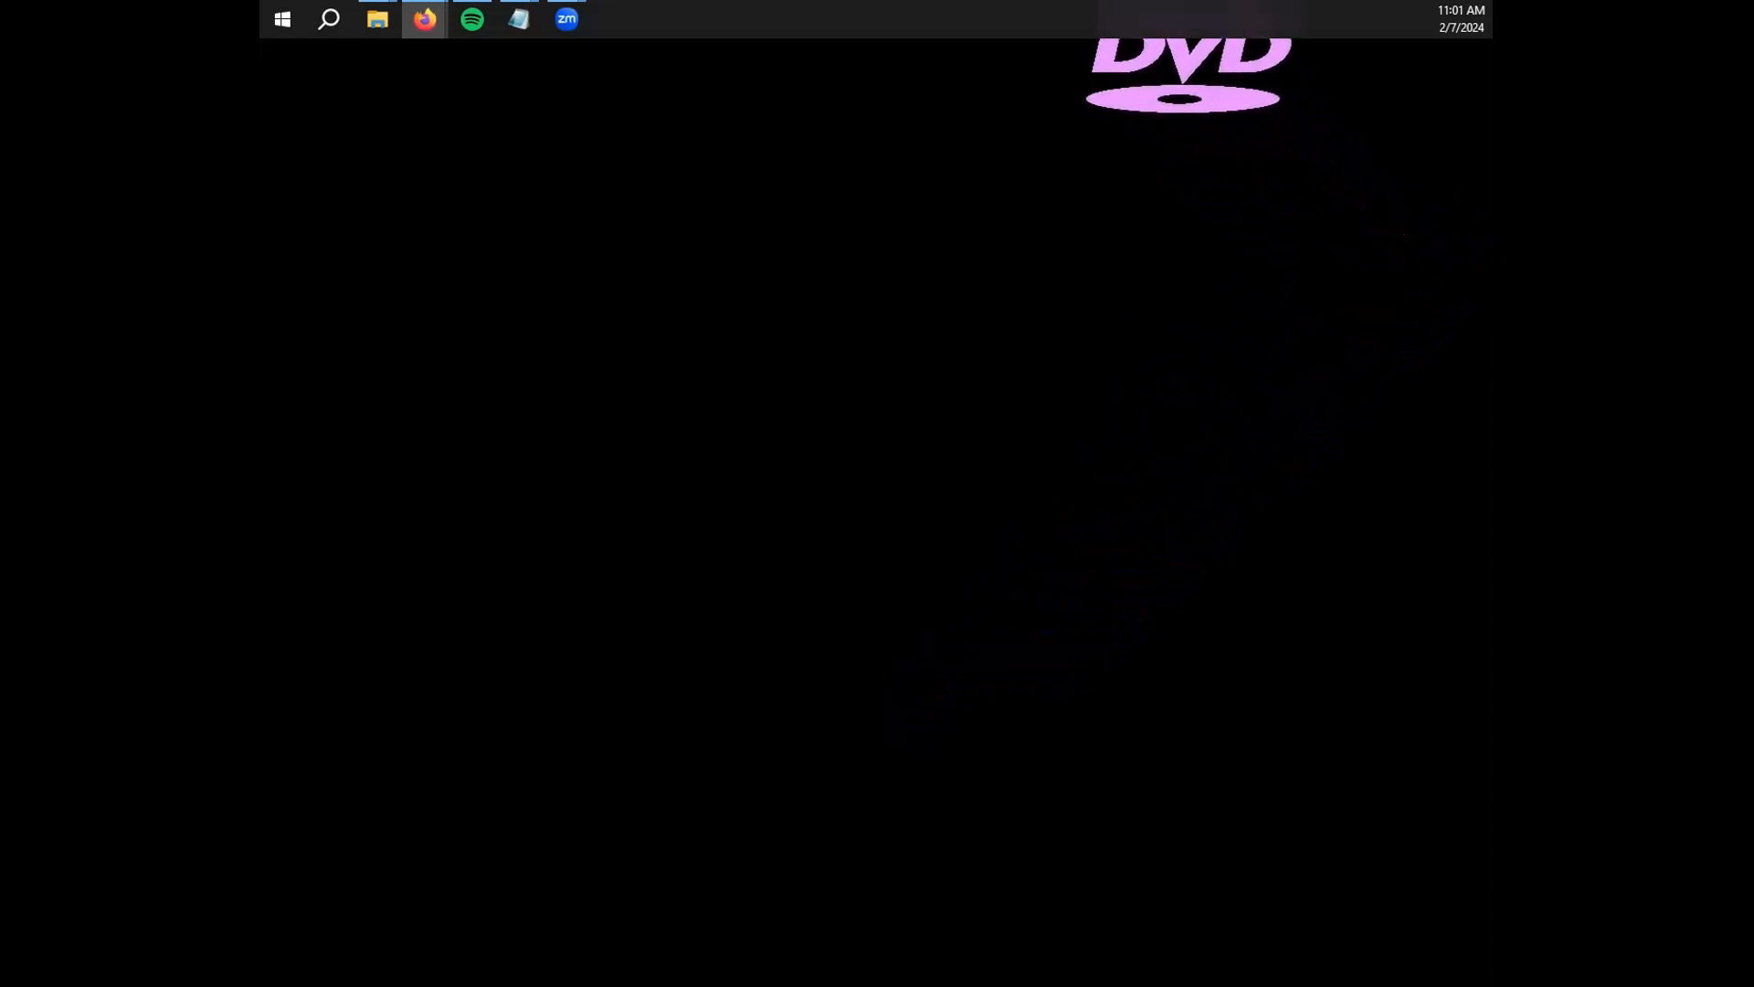
pyautogui.moveTo(302, 299); pyautogui.dragTo(649, 7)
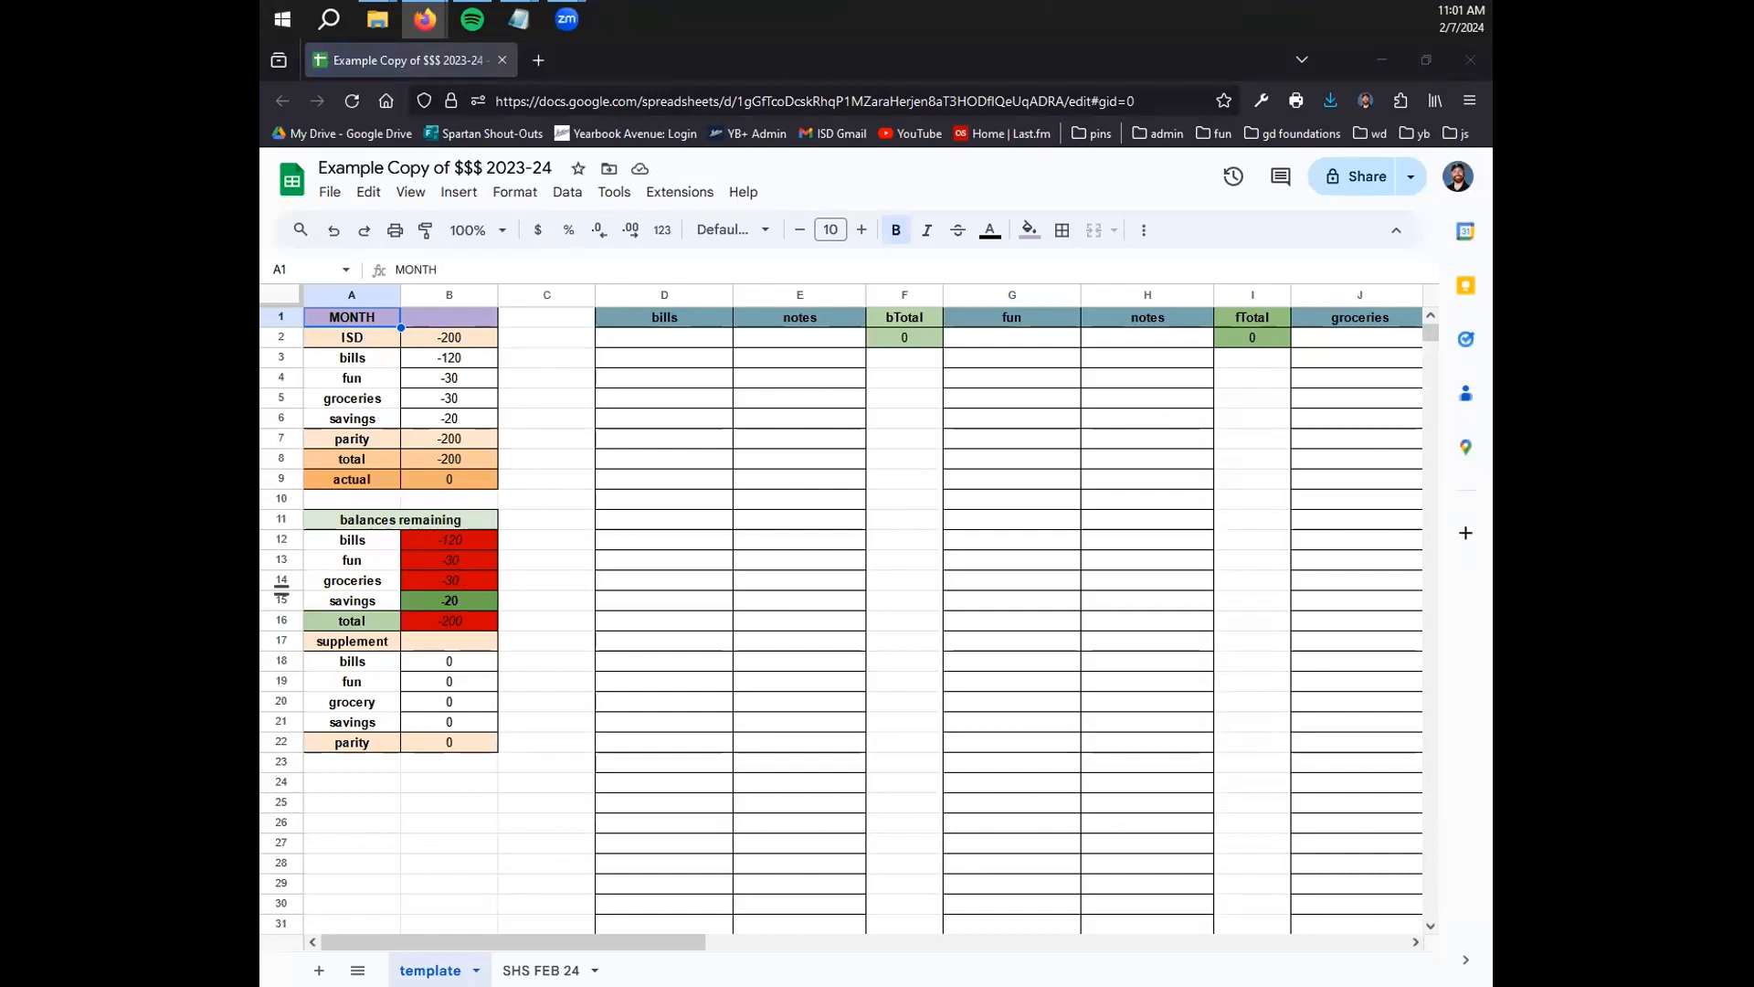
pyautogui.click(1000, 15)
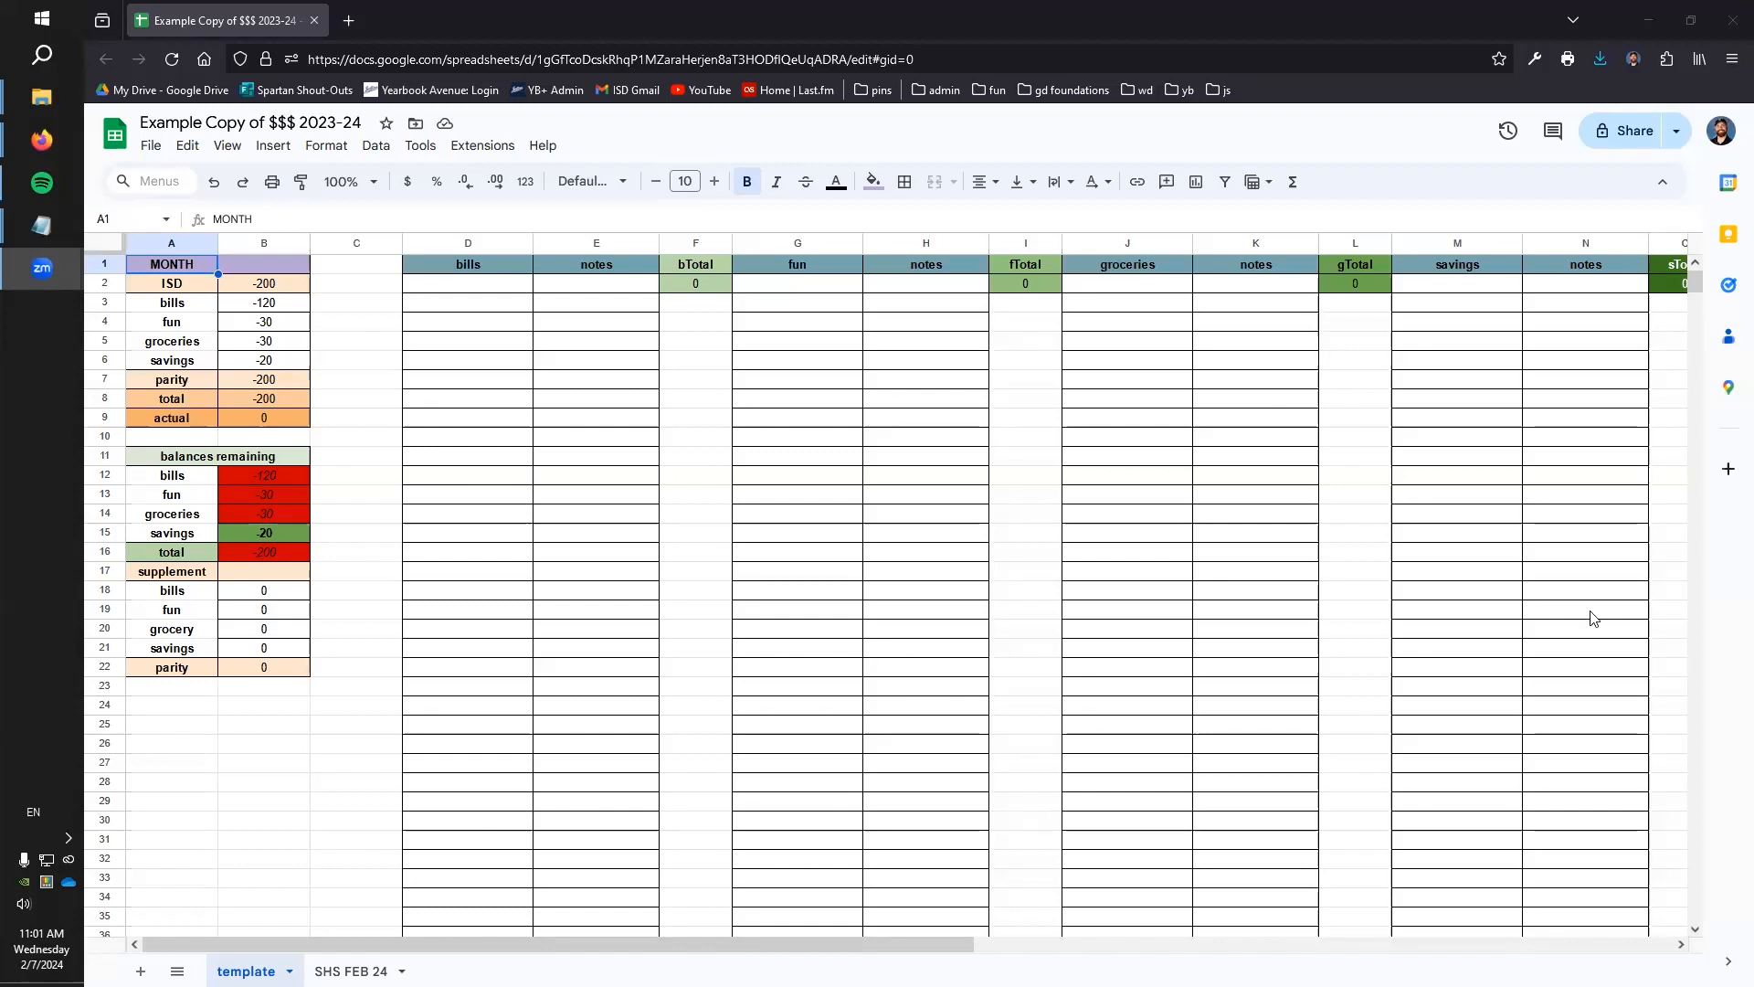
# Examine the template's monthly summary block in A1:C23 and its bills, fun, groceries and savings columns
pyautogui.click(374, 649)
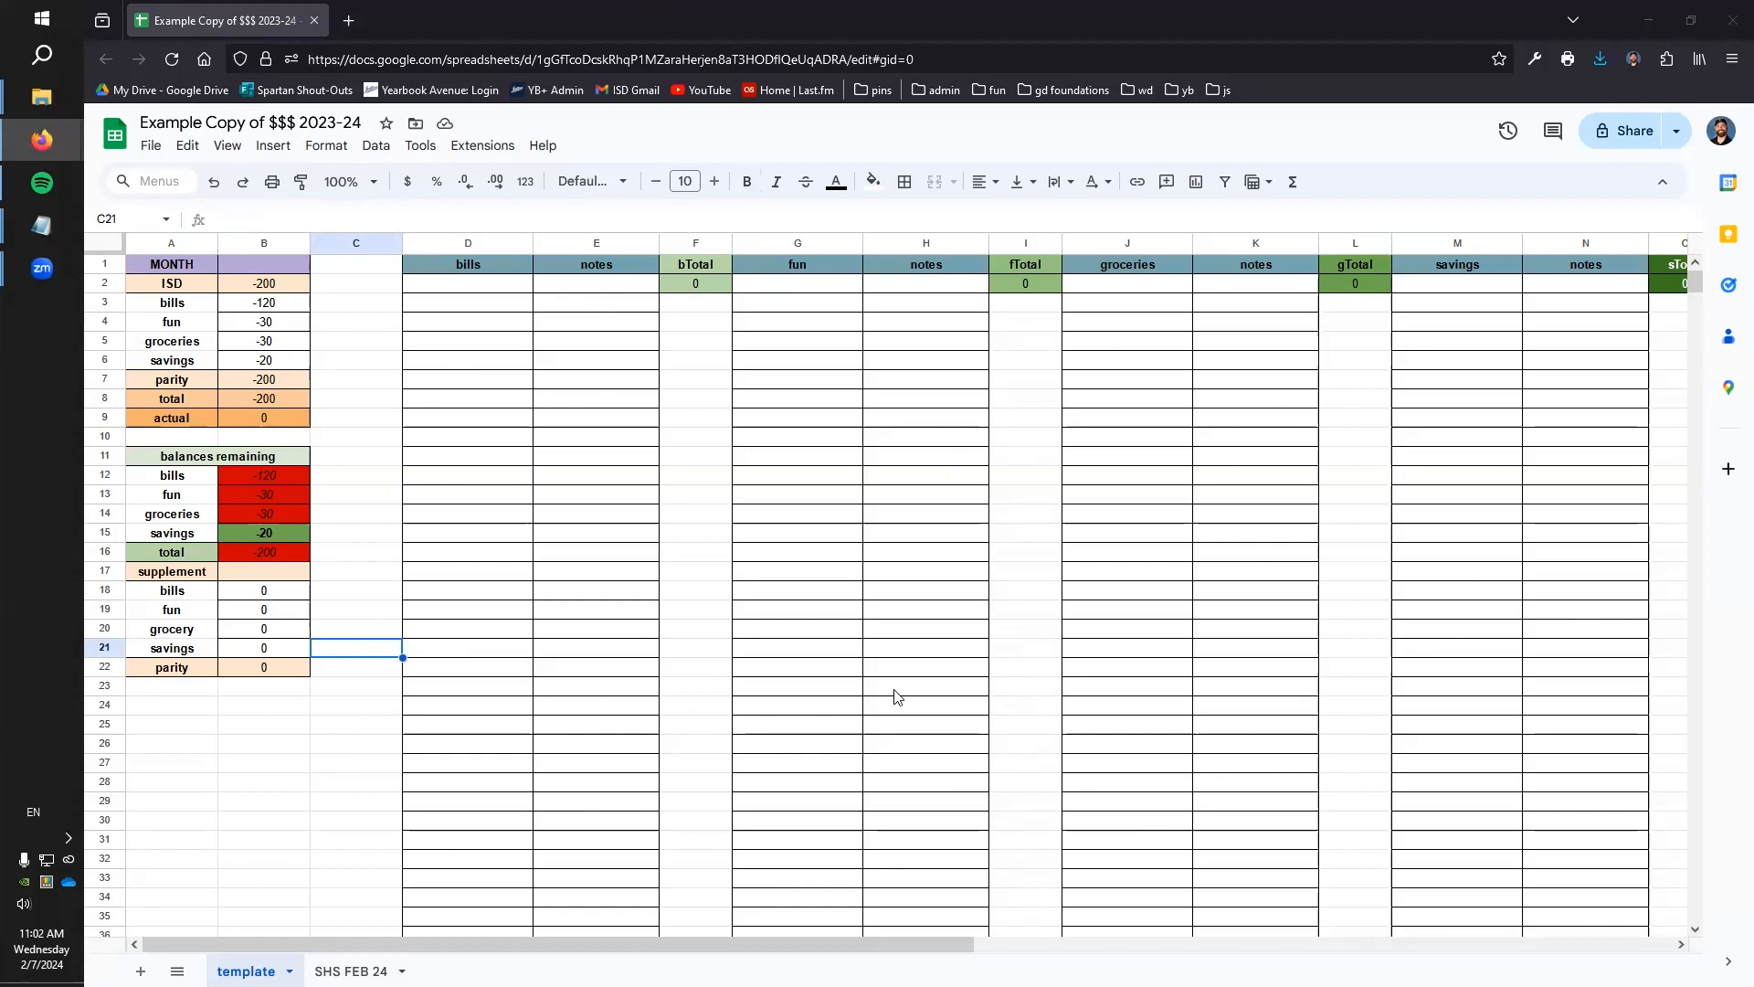
pyautogui.click(388, 399)
pyautogui.click(380, 347)
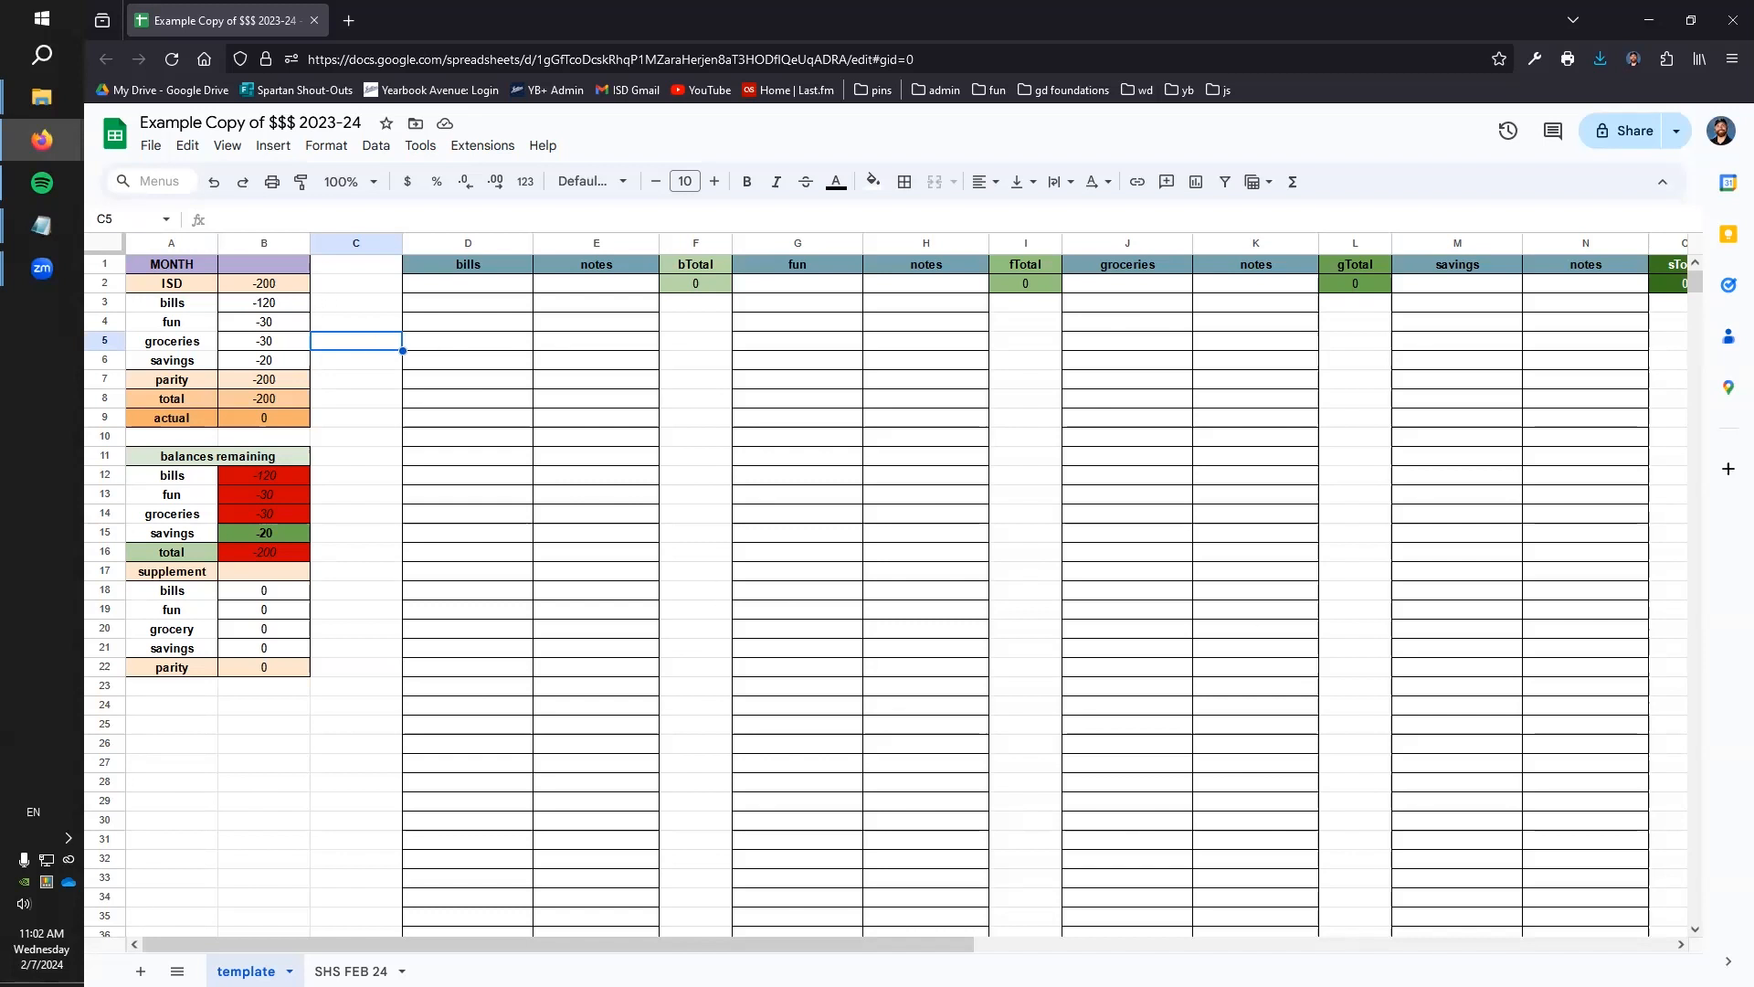
pyautogui.moveTo(338, 684); pyautogui.dragTo(171, 271)
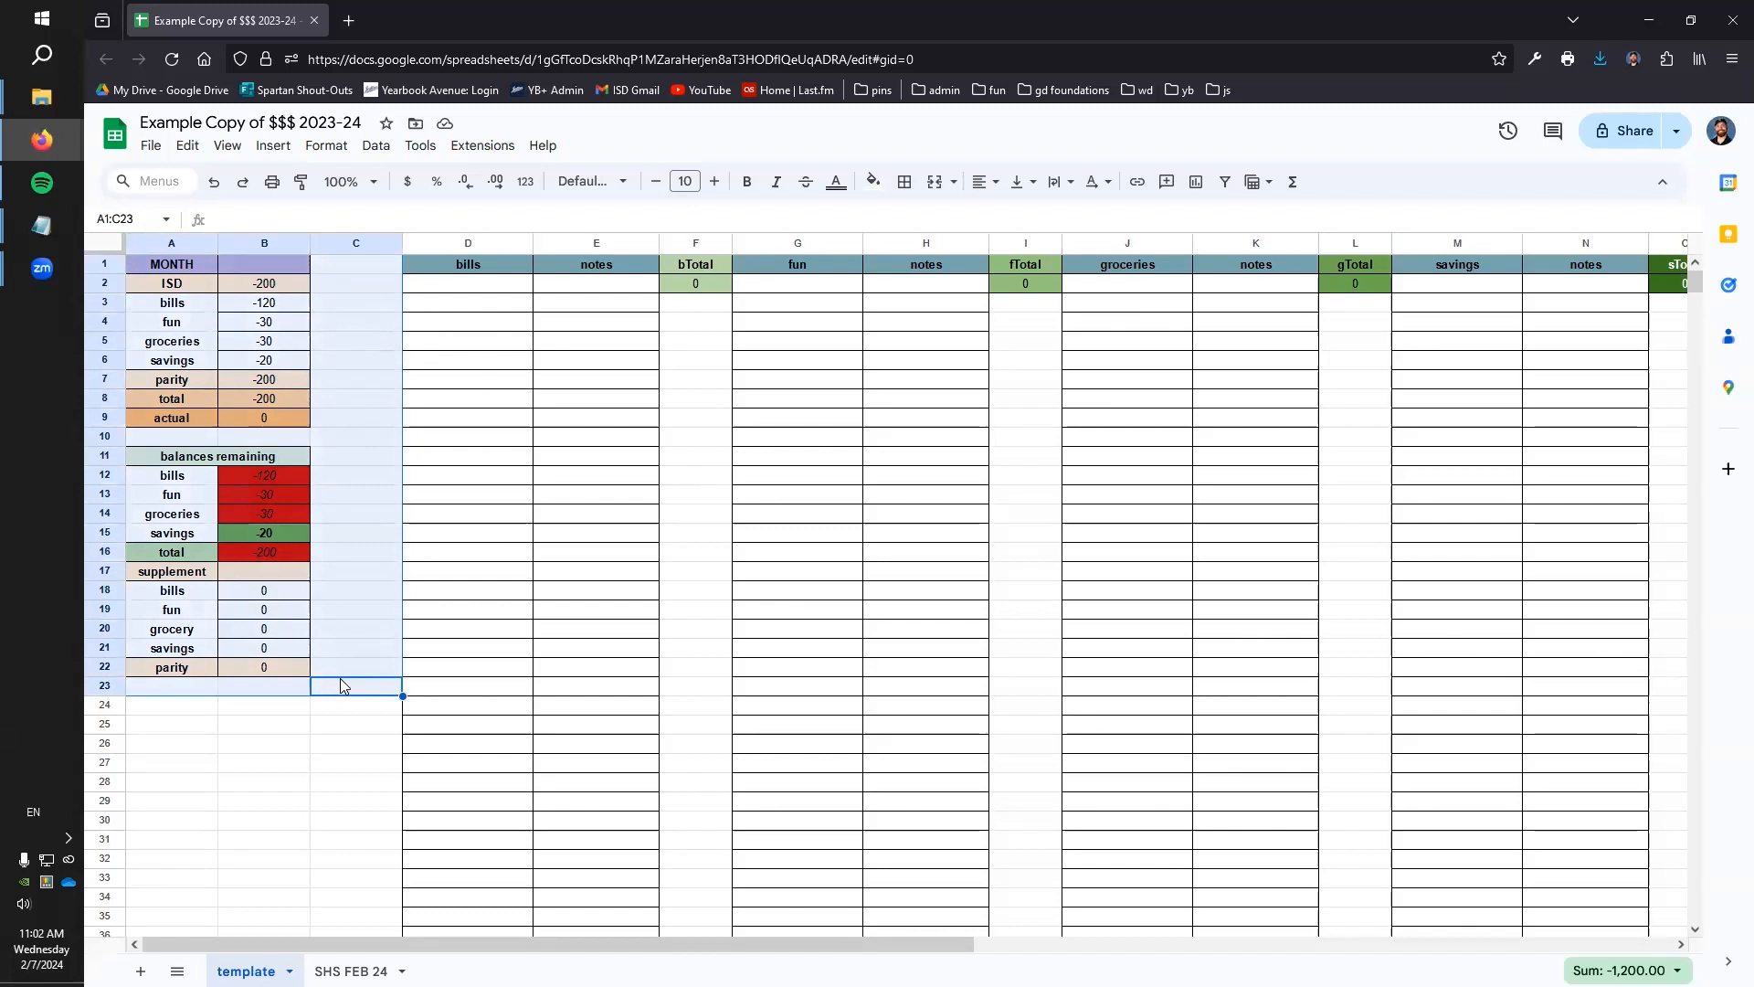
pyautogui.click(467, 379)
pyautogui.click(774, 419)
pyautogui.click(1146, 440)
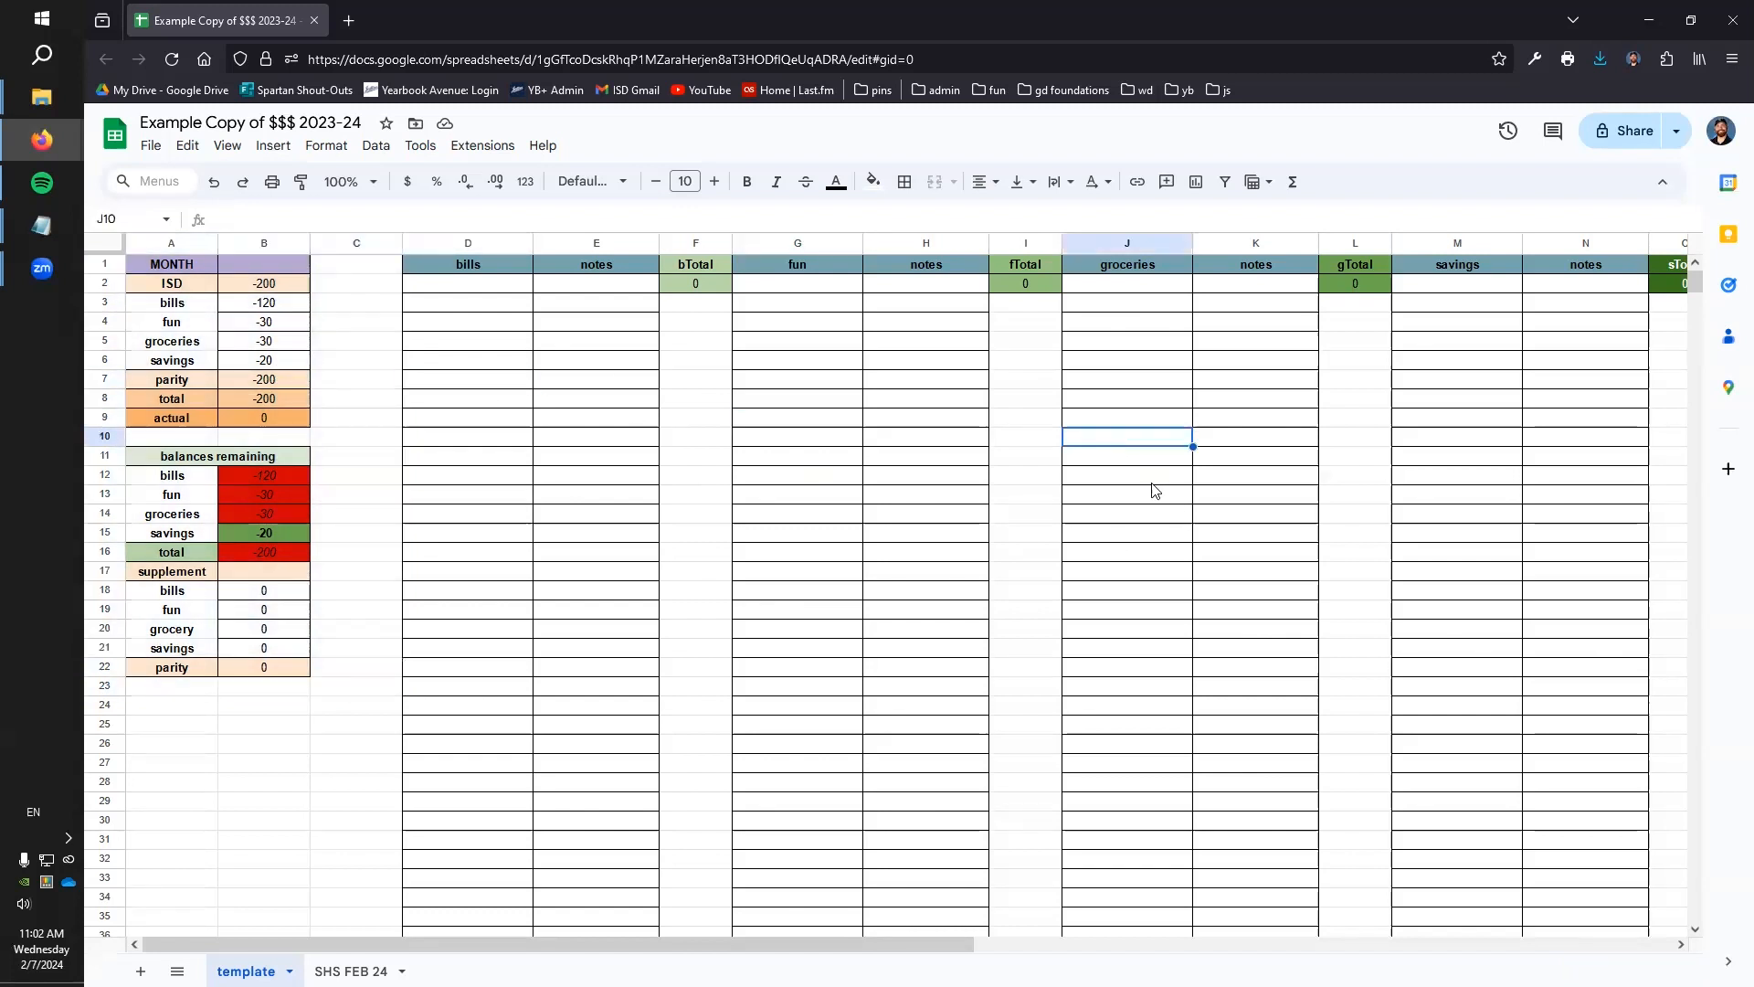
pyautogui.click(1453, 454)
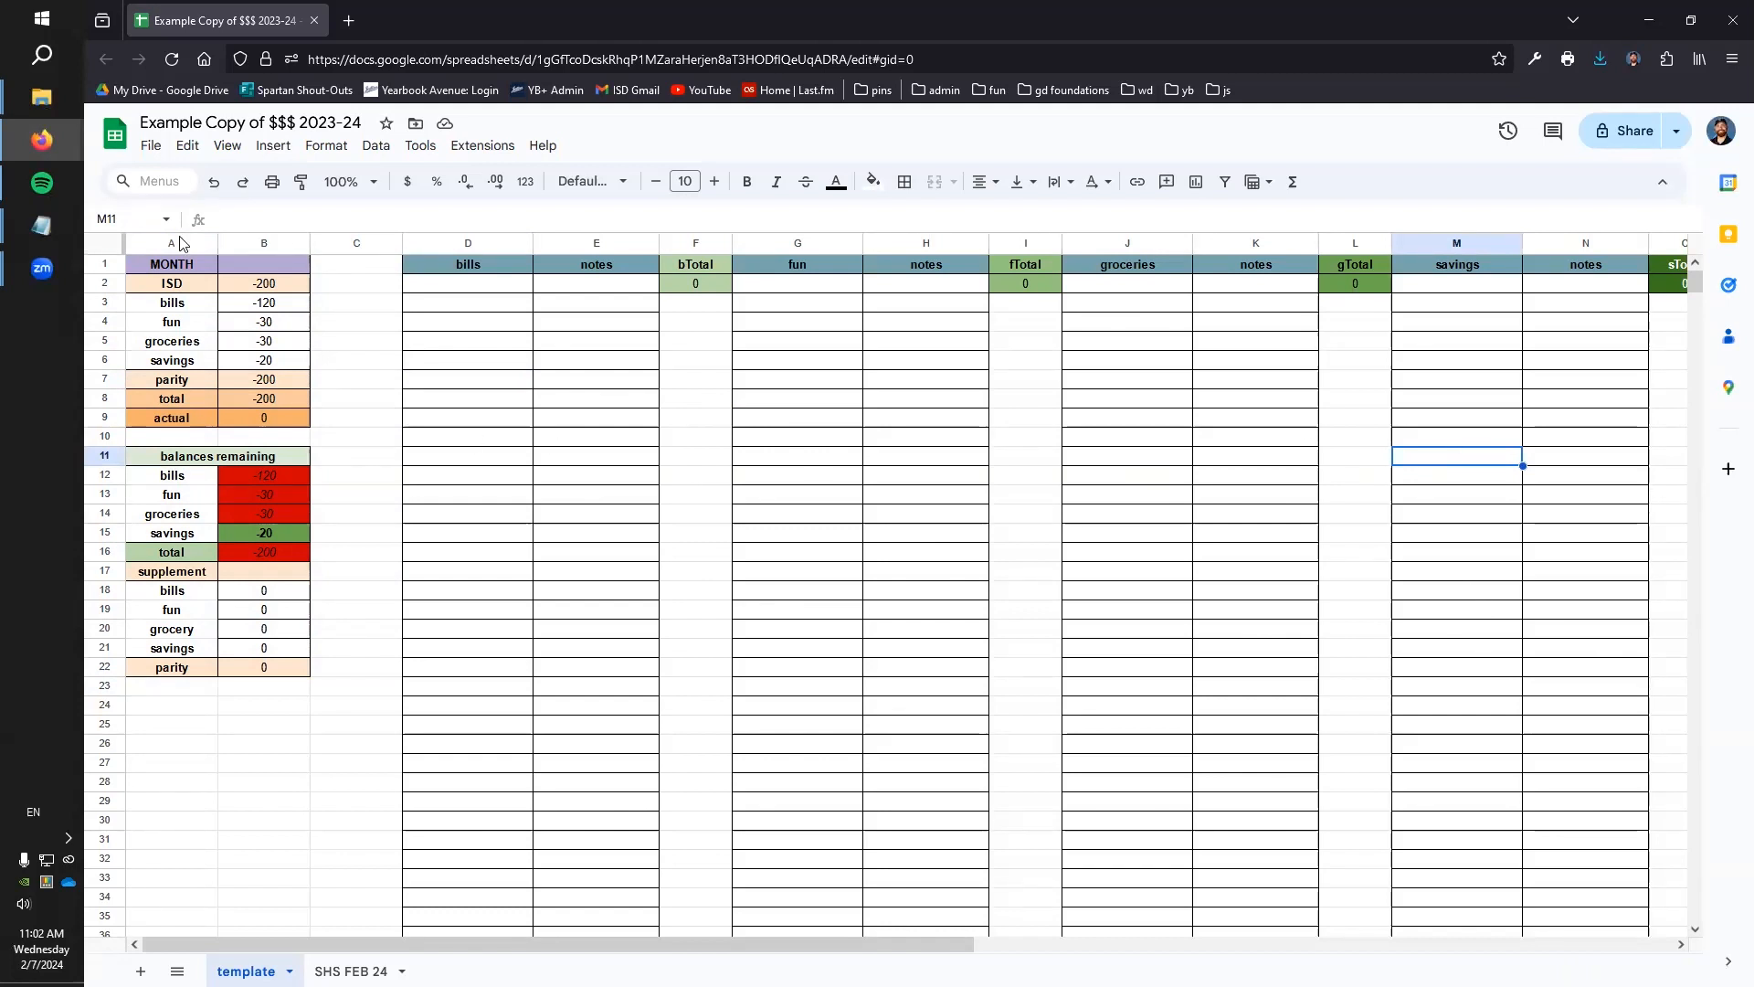
# Enter FEB in cell B1 beside the MONTH label
pyautogui.click(256, 267)
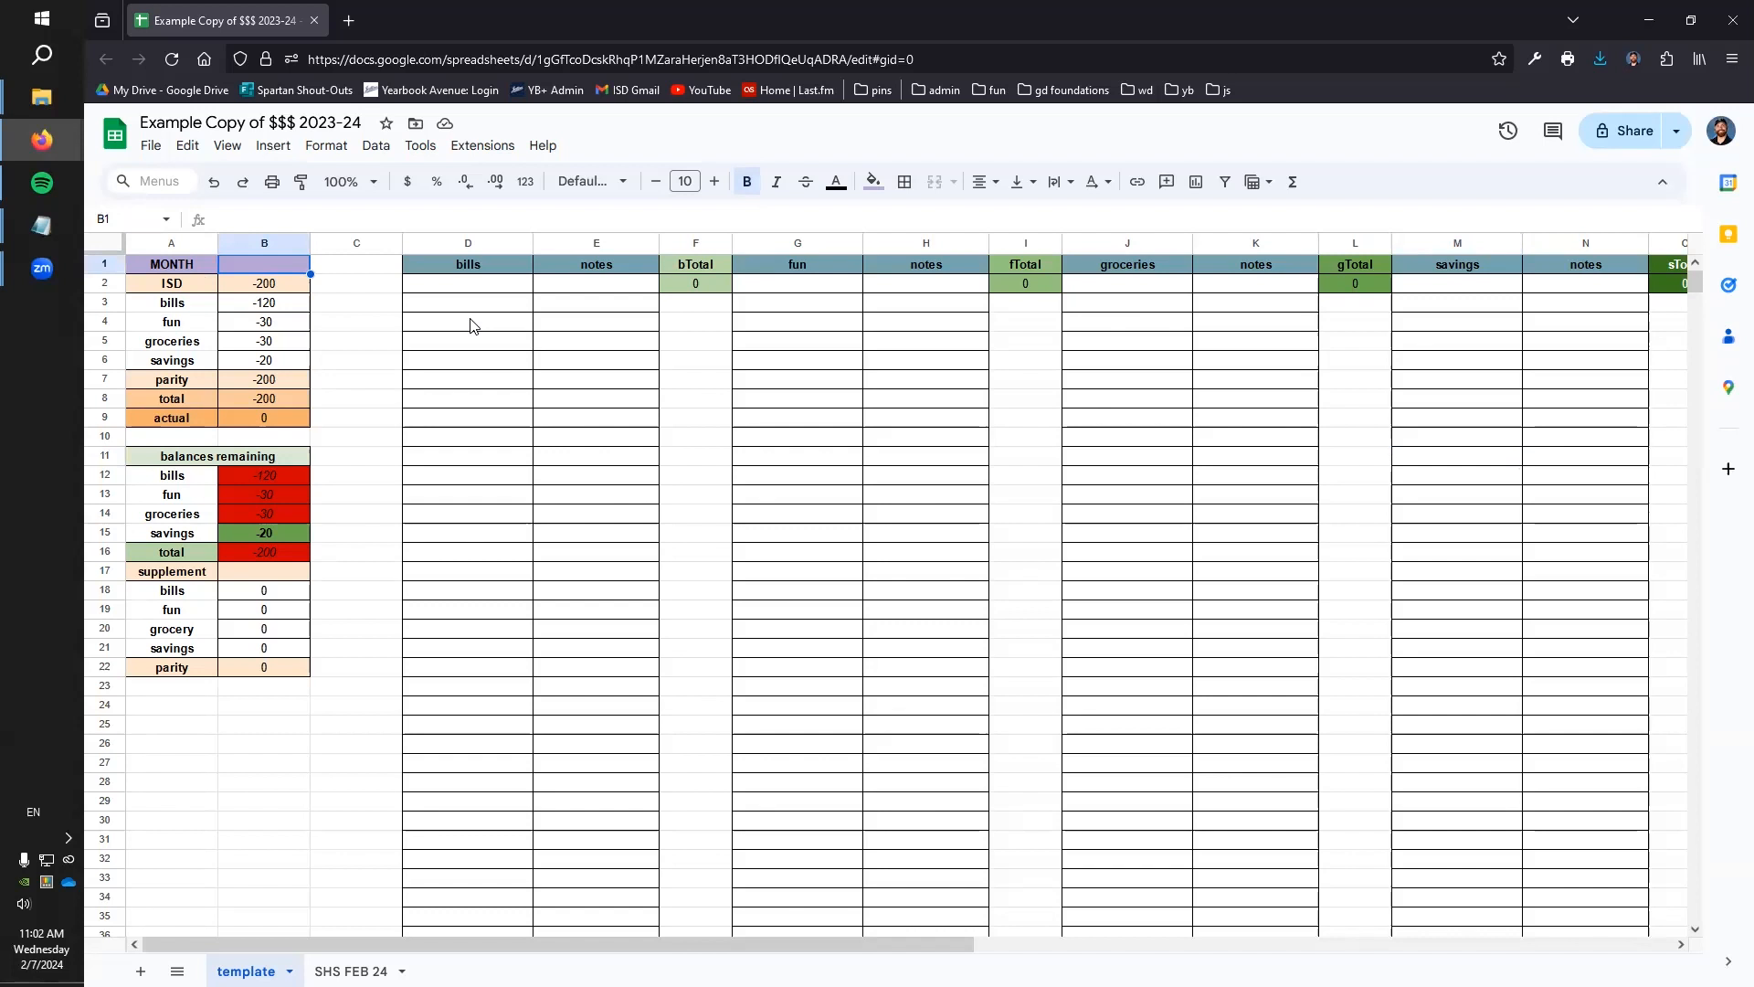
pyautogui.write('FEB')
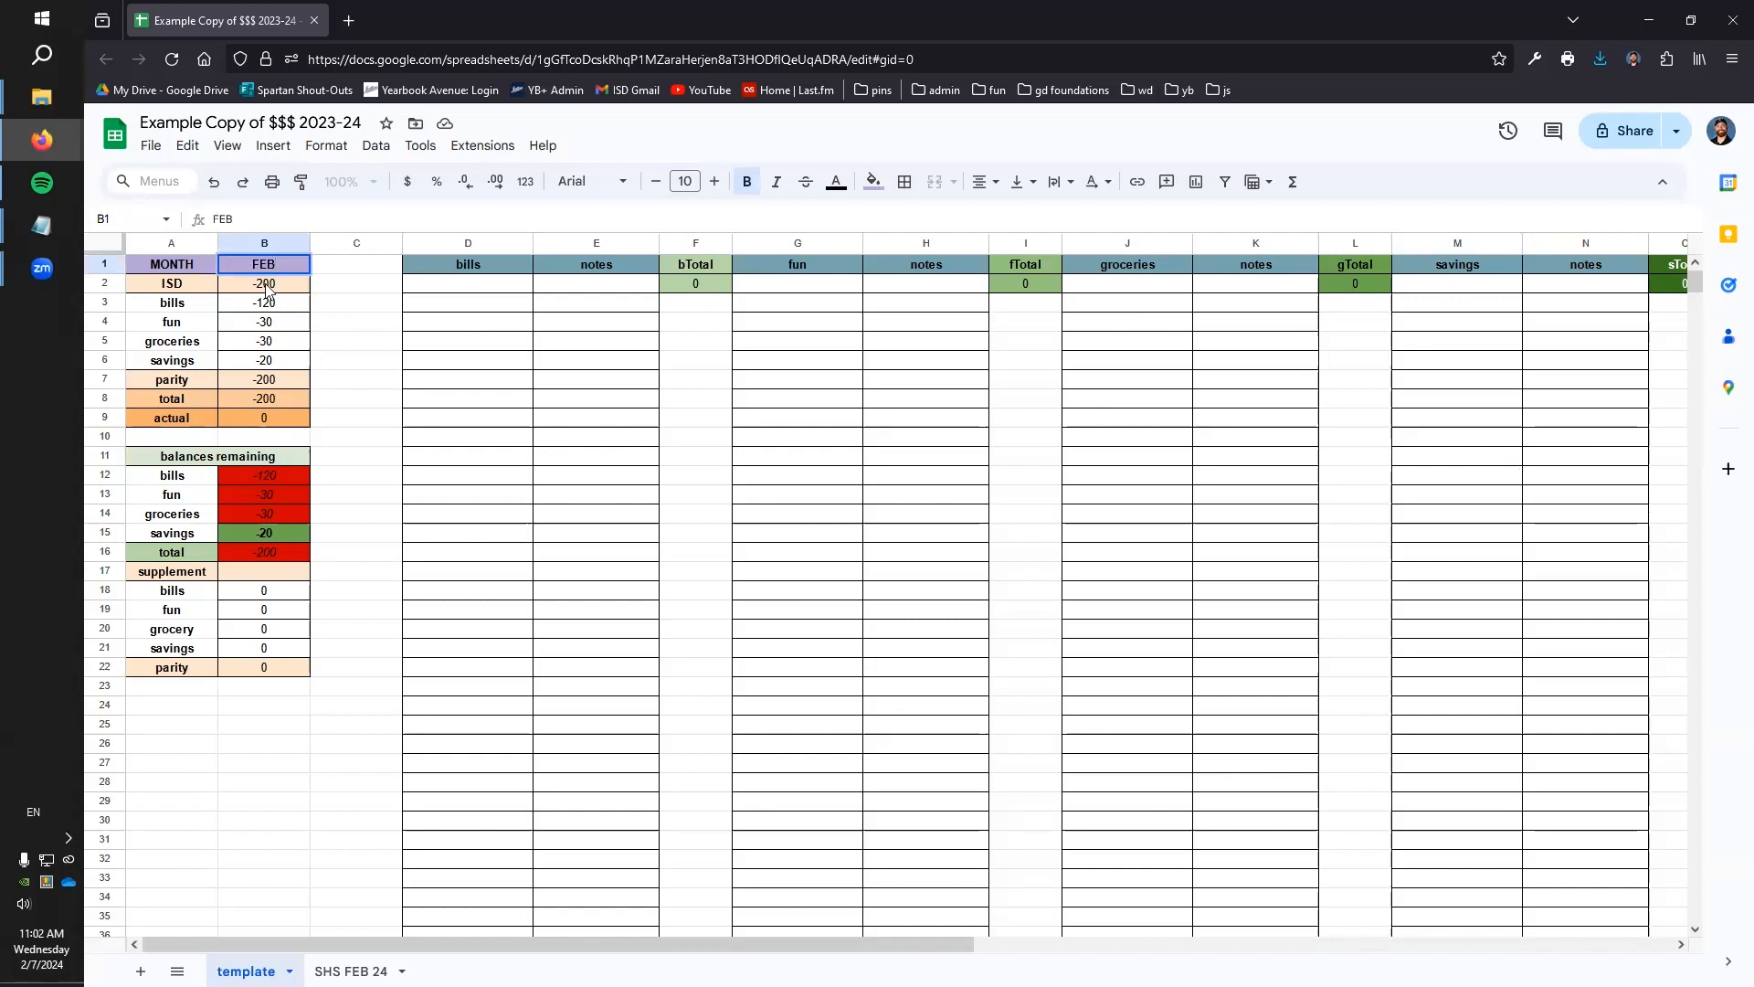
pyautogui.press('Return')
# Change the ISD income formula in B2 to =2873-200, highlighting its deduction and income parts before committing it
pyautogui.doubleClick(221, 220)
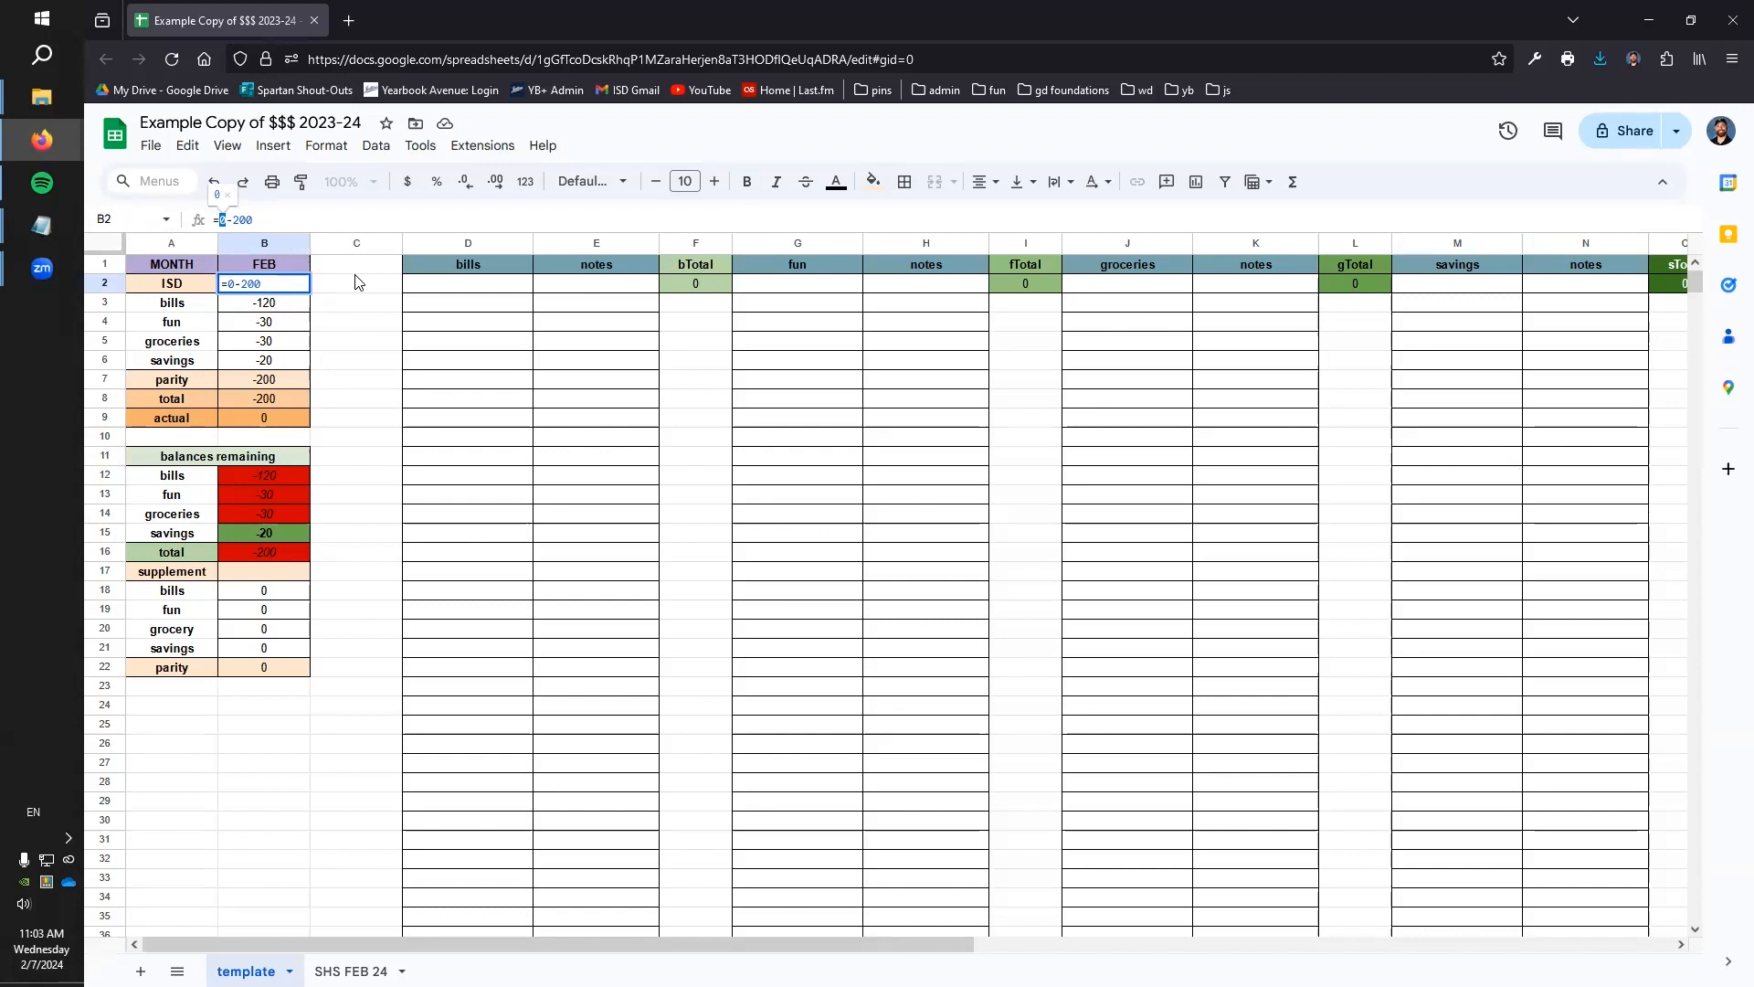
pyautogui.write('2873')
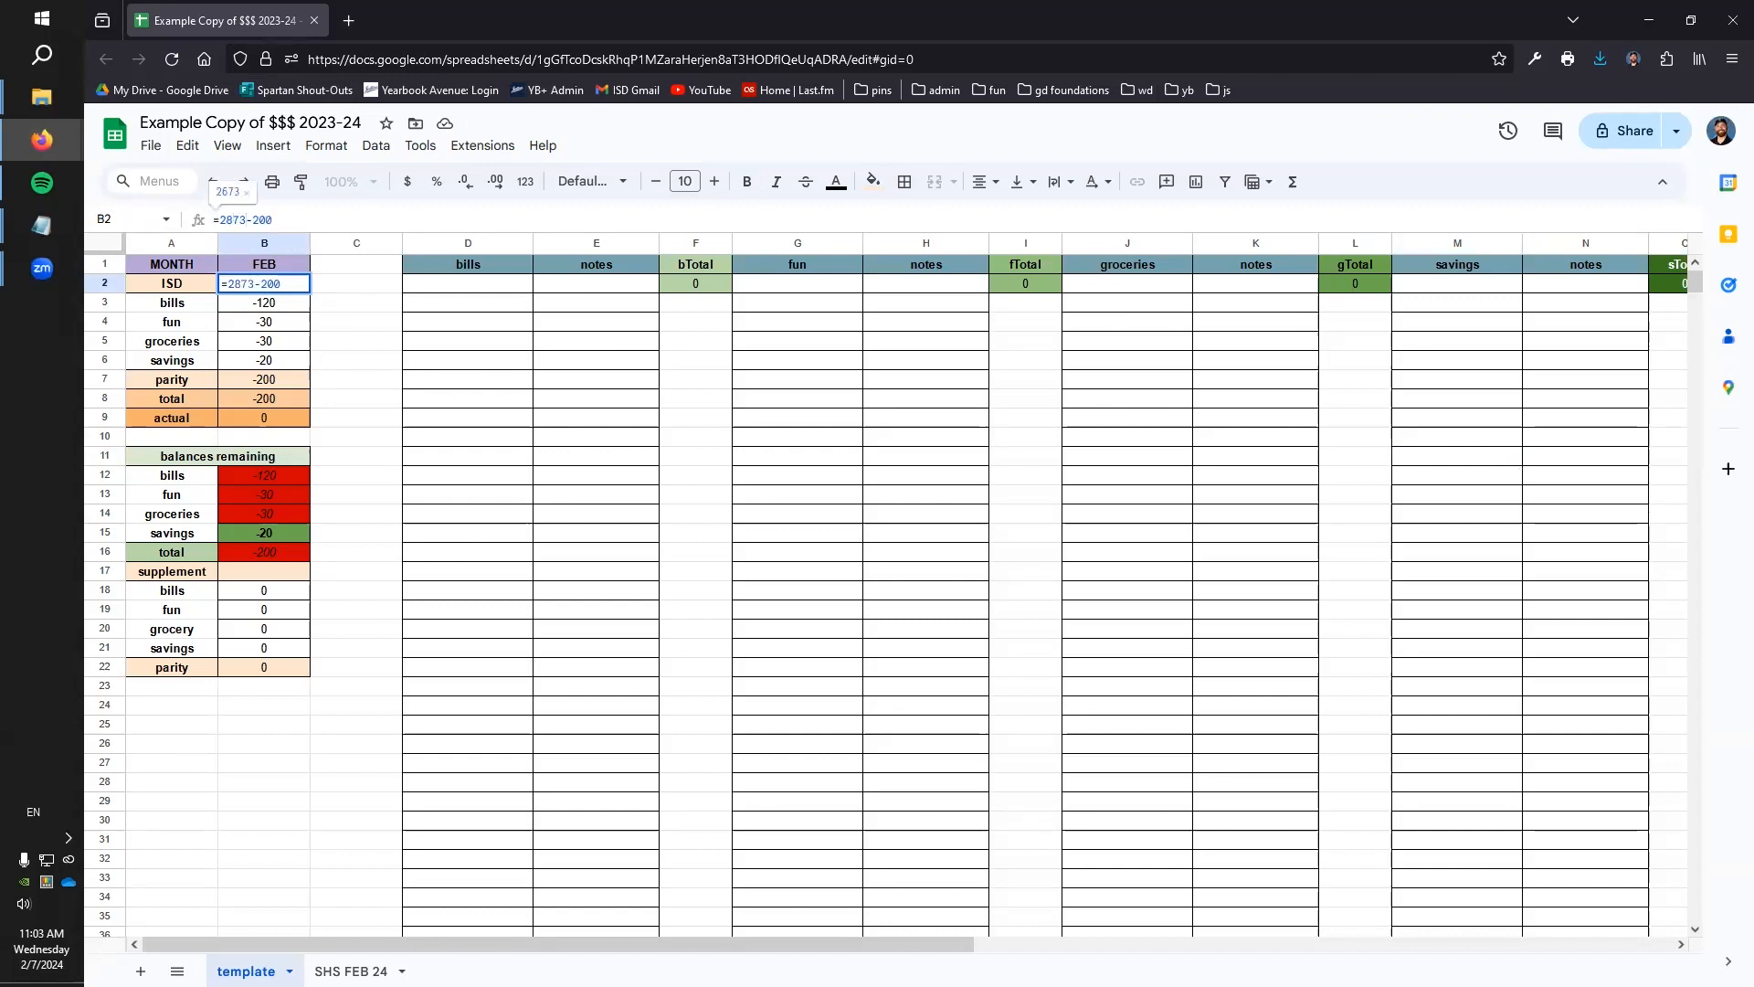
pyautogui.moveTo(275, 220); pyautogui.dragTo(245, 228)
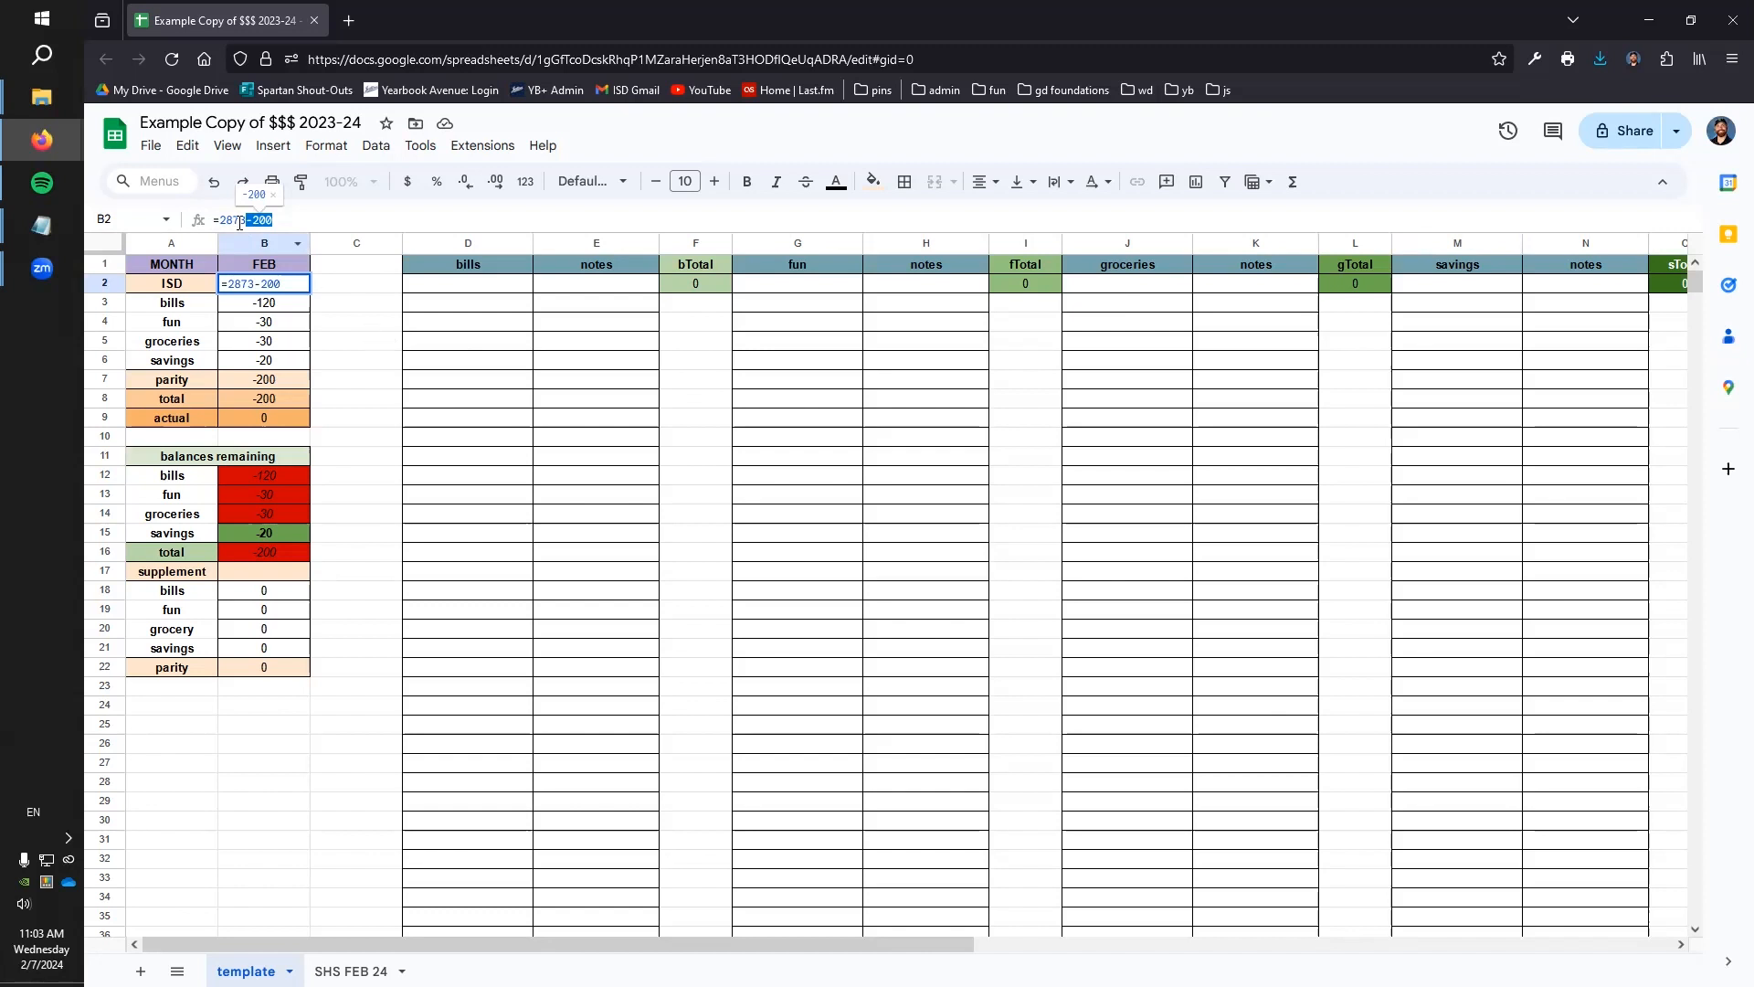
pyautogui.moveTo(247, 220); pyautogui.dragTo(220, 224)
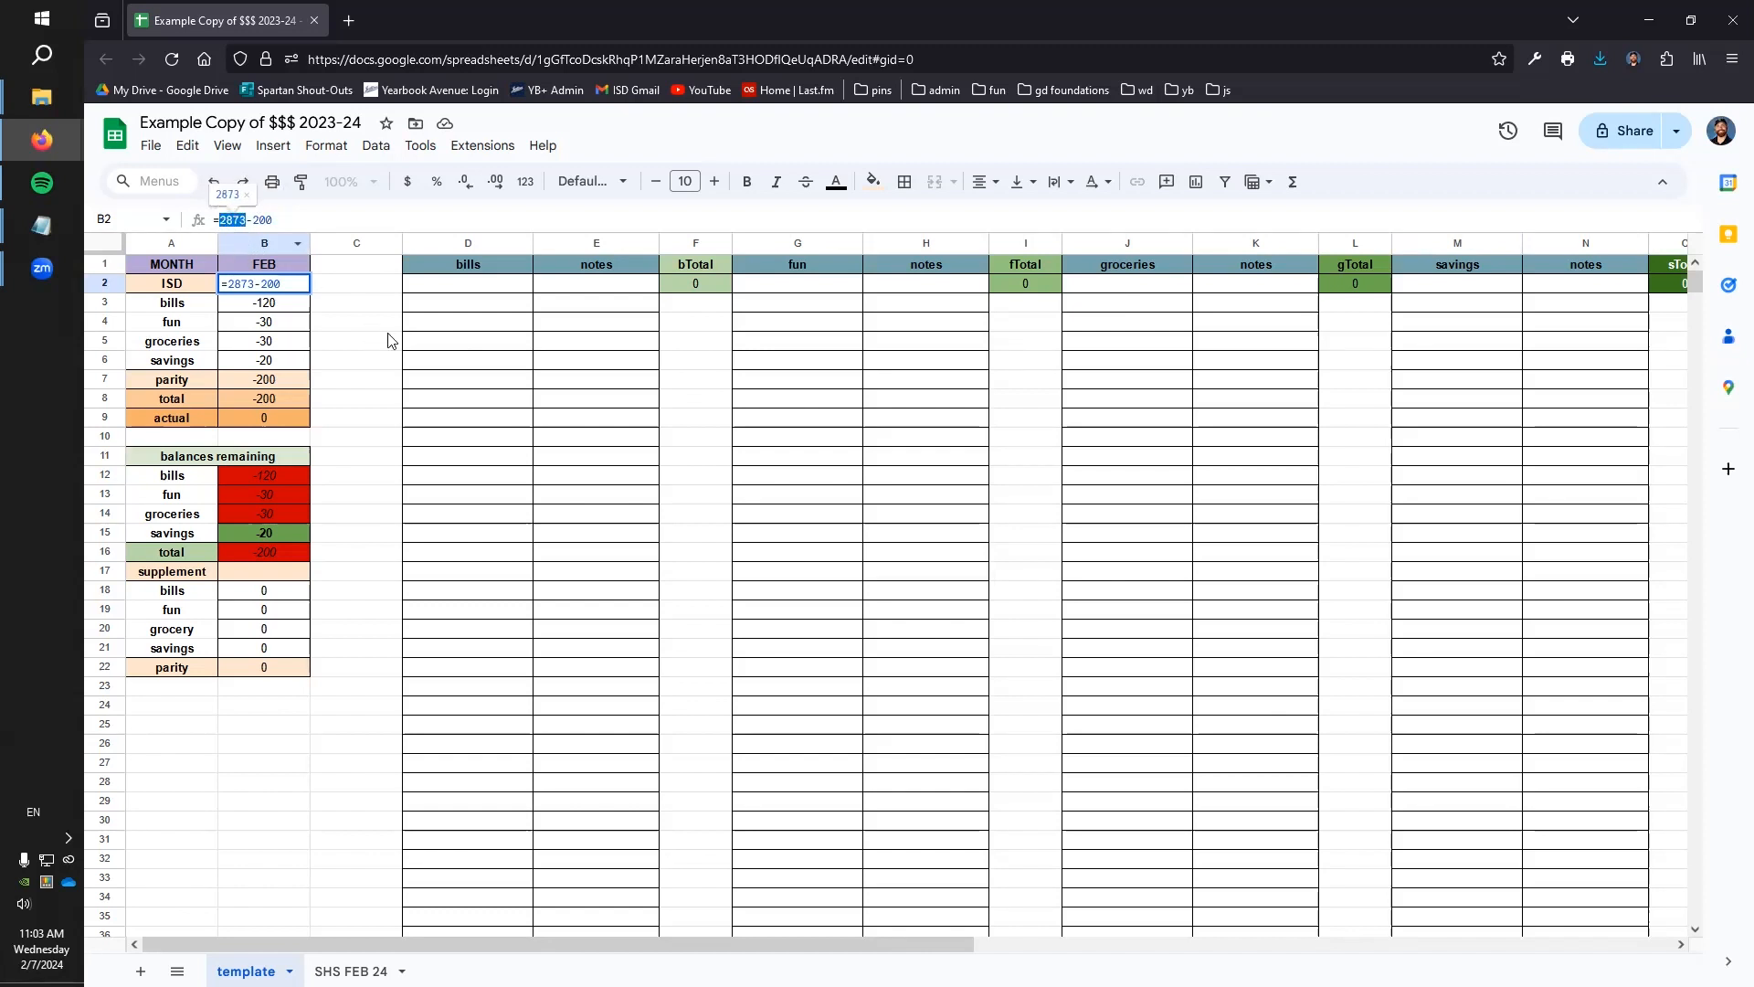
pyautogui.click(366, 327)
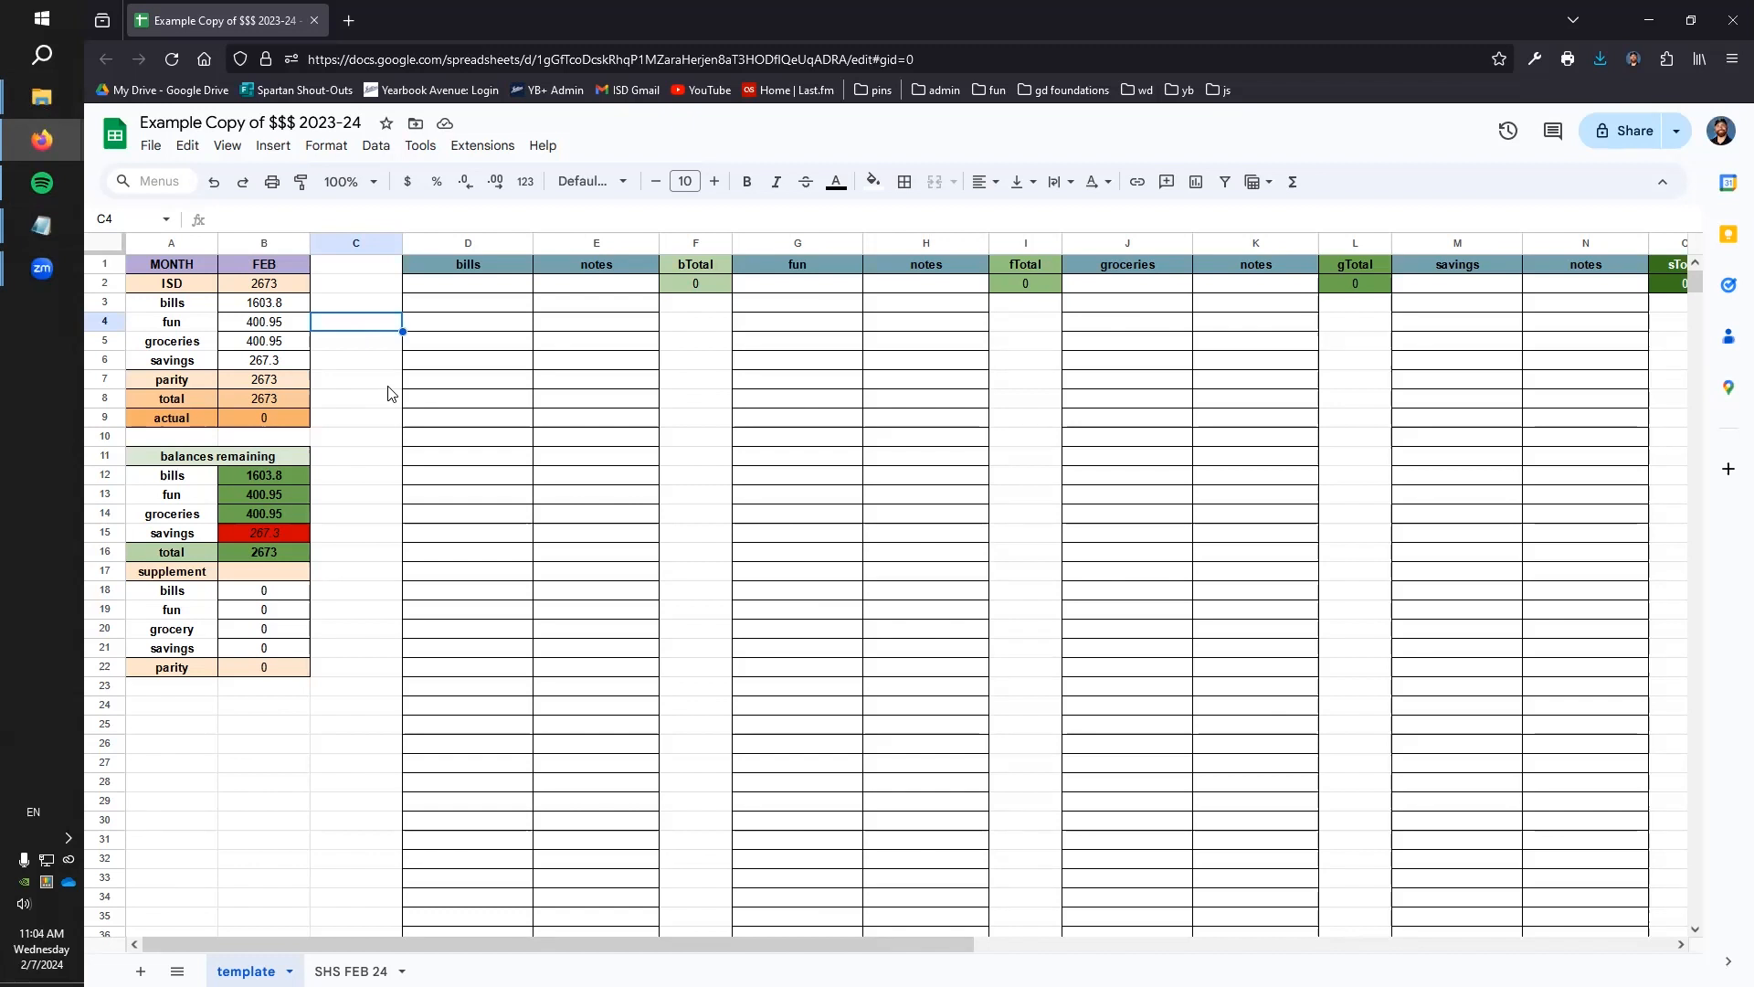
# Inspect the formulas that split the income in B3:B6 and those for the remaining balances in B12:B16
pyautogui.click(267, 303)
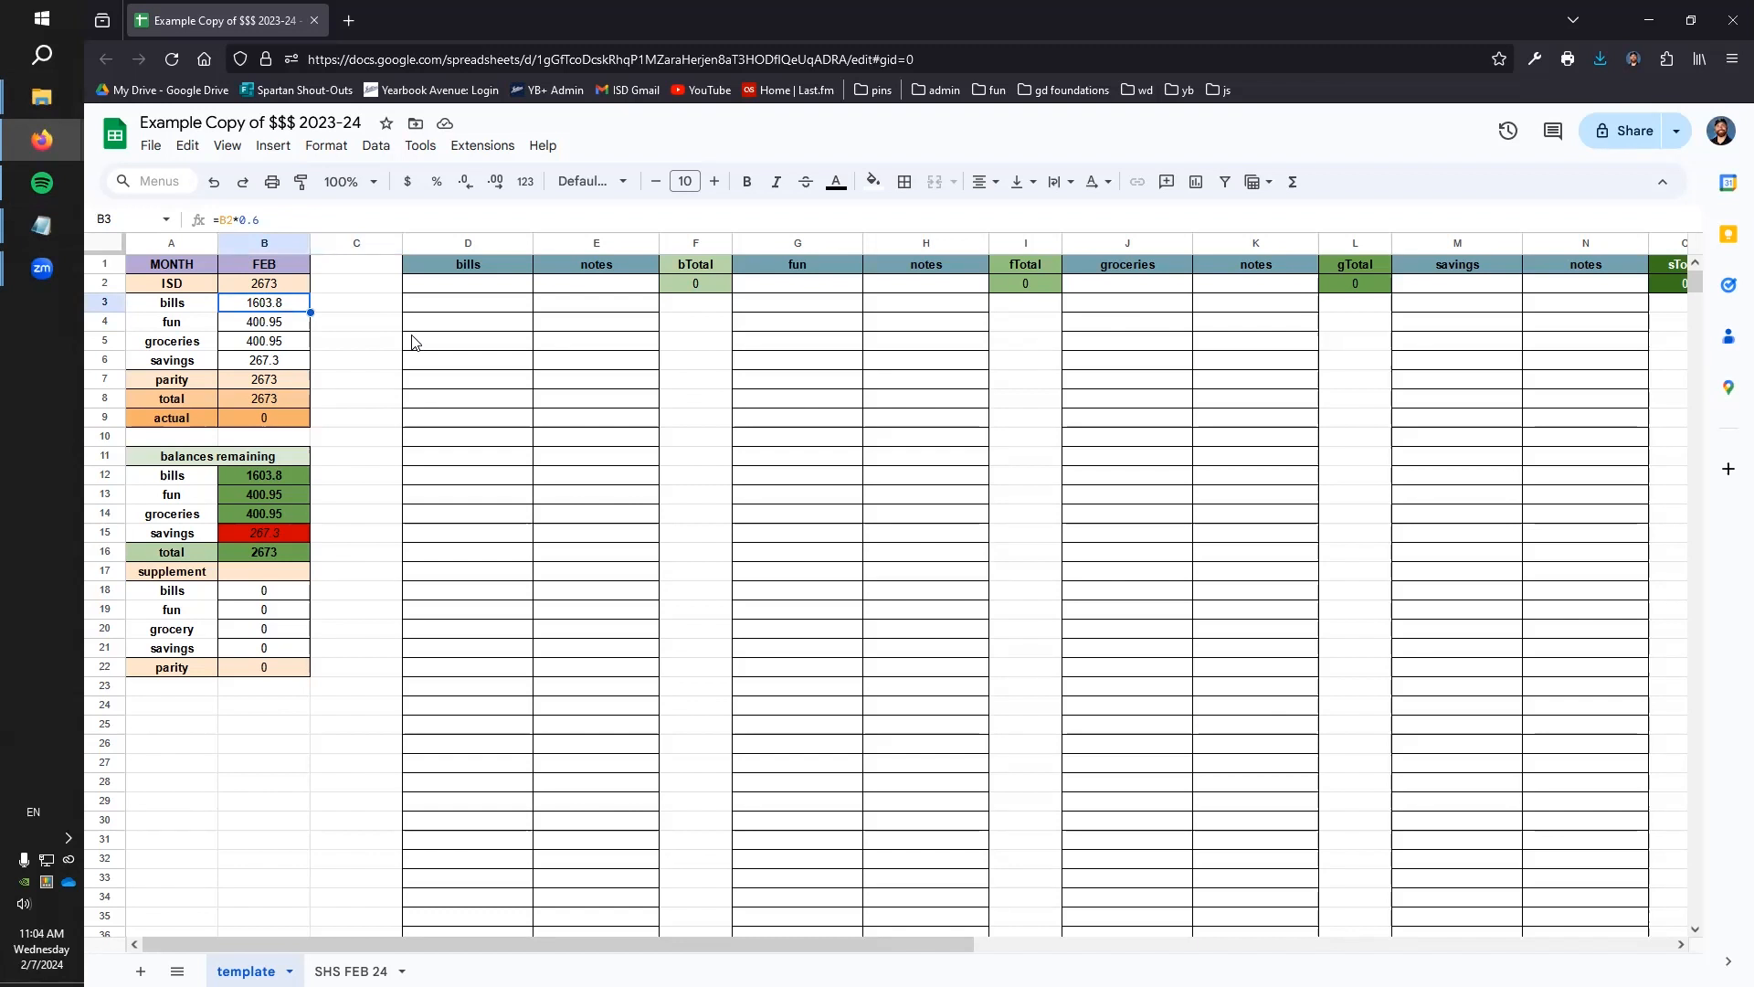
pyautogui.press('Down')
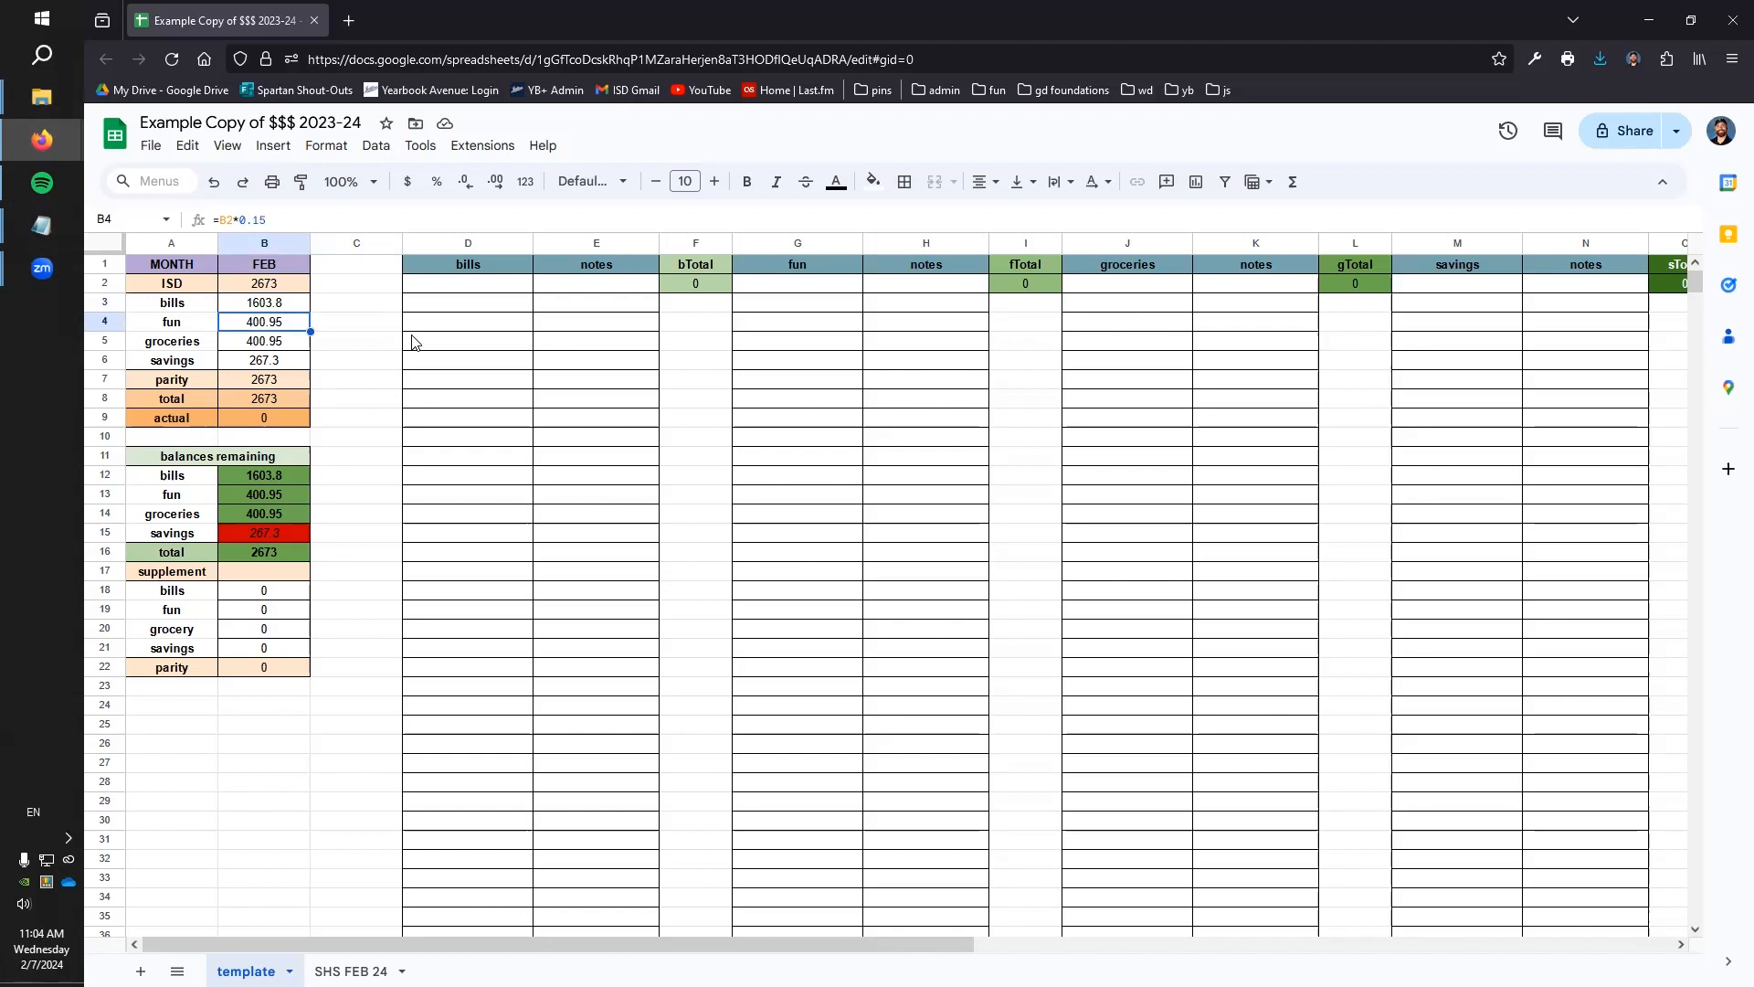
pyautogui.press('Down')
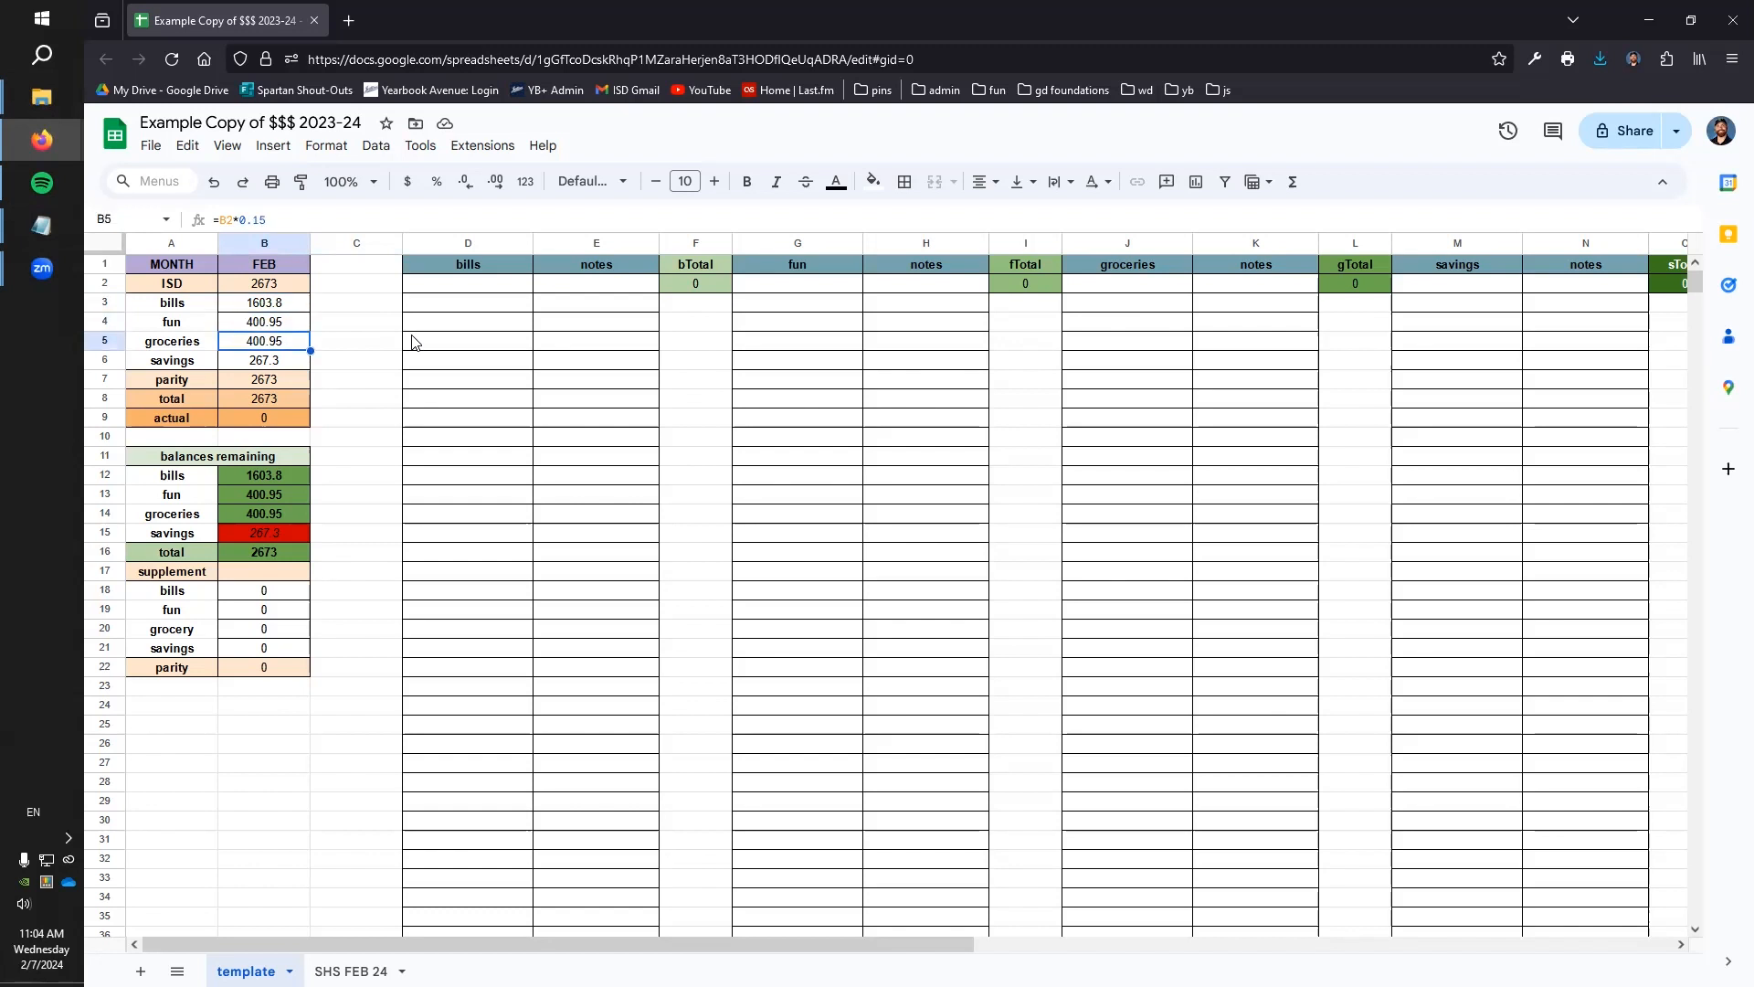
pyautogui.press('Down')
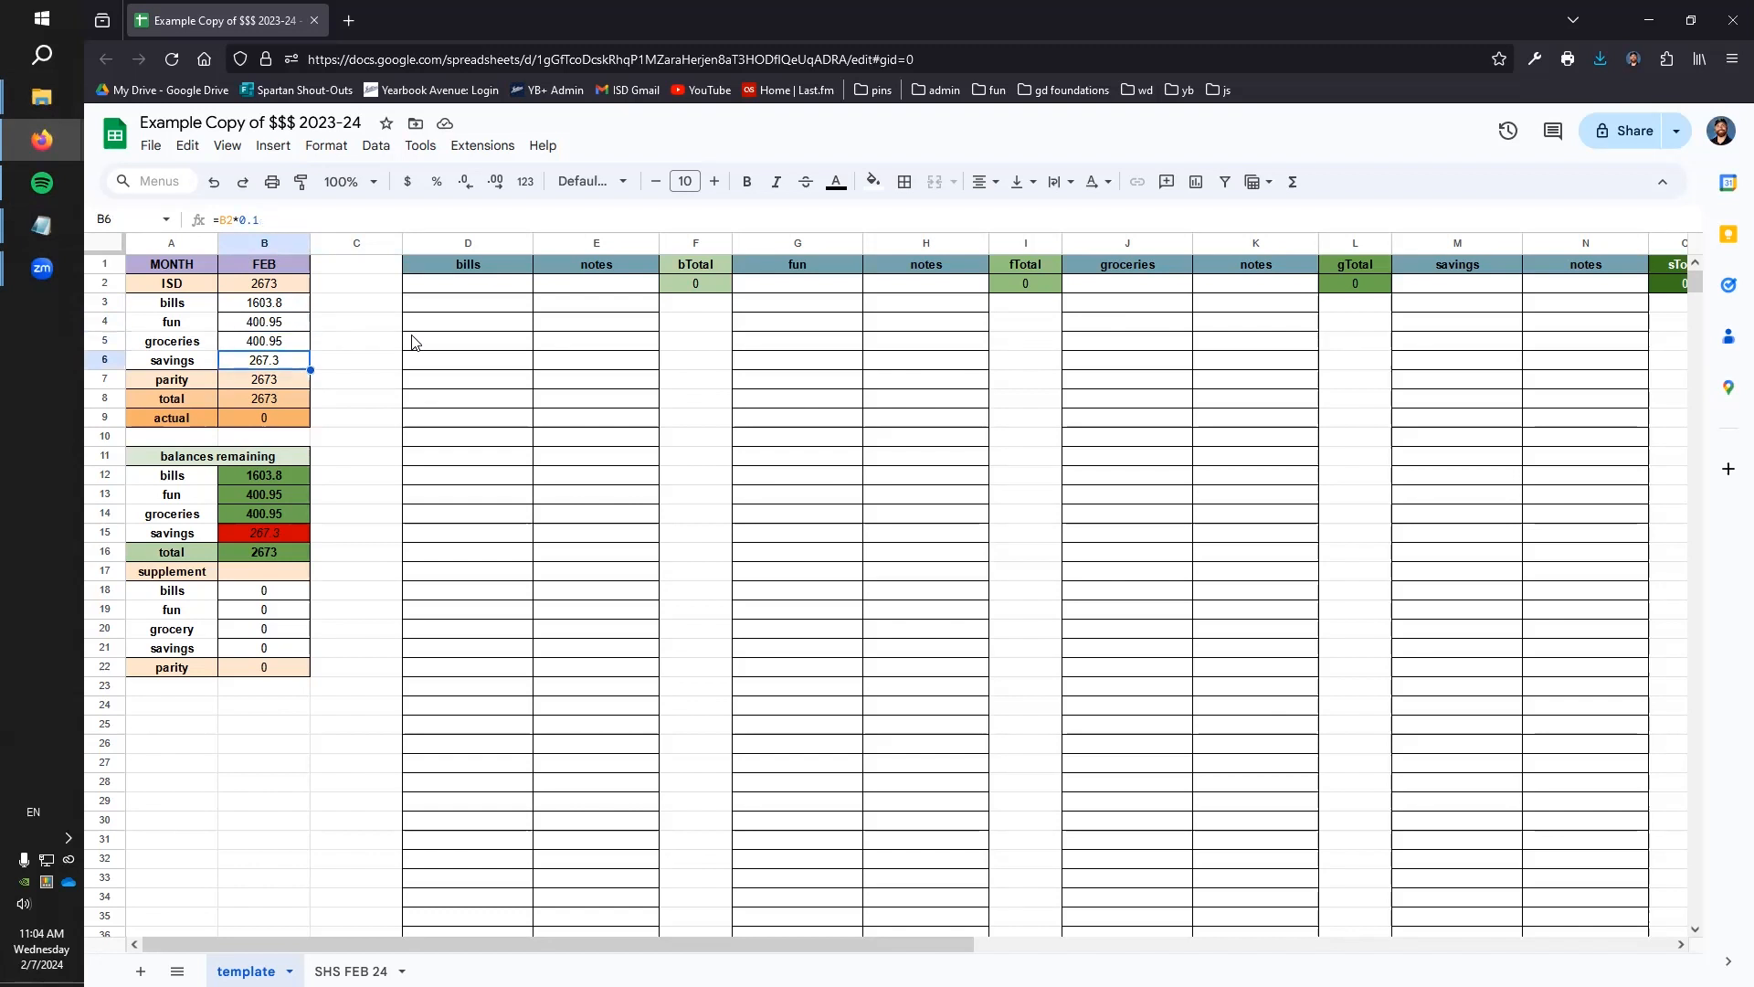
pyautogui.click(285, 494)
pyautogui.click(288, 475)
pyautogui.click(290, 512)
pyautogui.click(301, 539)
pyautogui.click(287, 548)
pyautogui.click(292, 484)
pyautogui.press('Down')
pyautogui.press('Down')
pyautogui.press('Down')
pyautogui.press('Down')
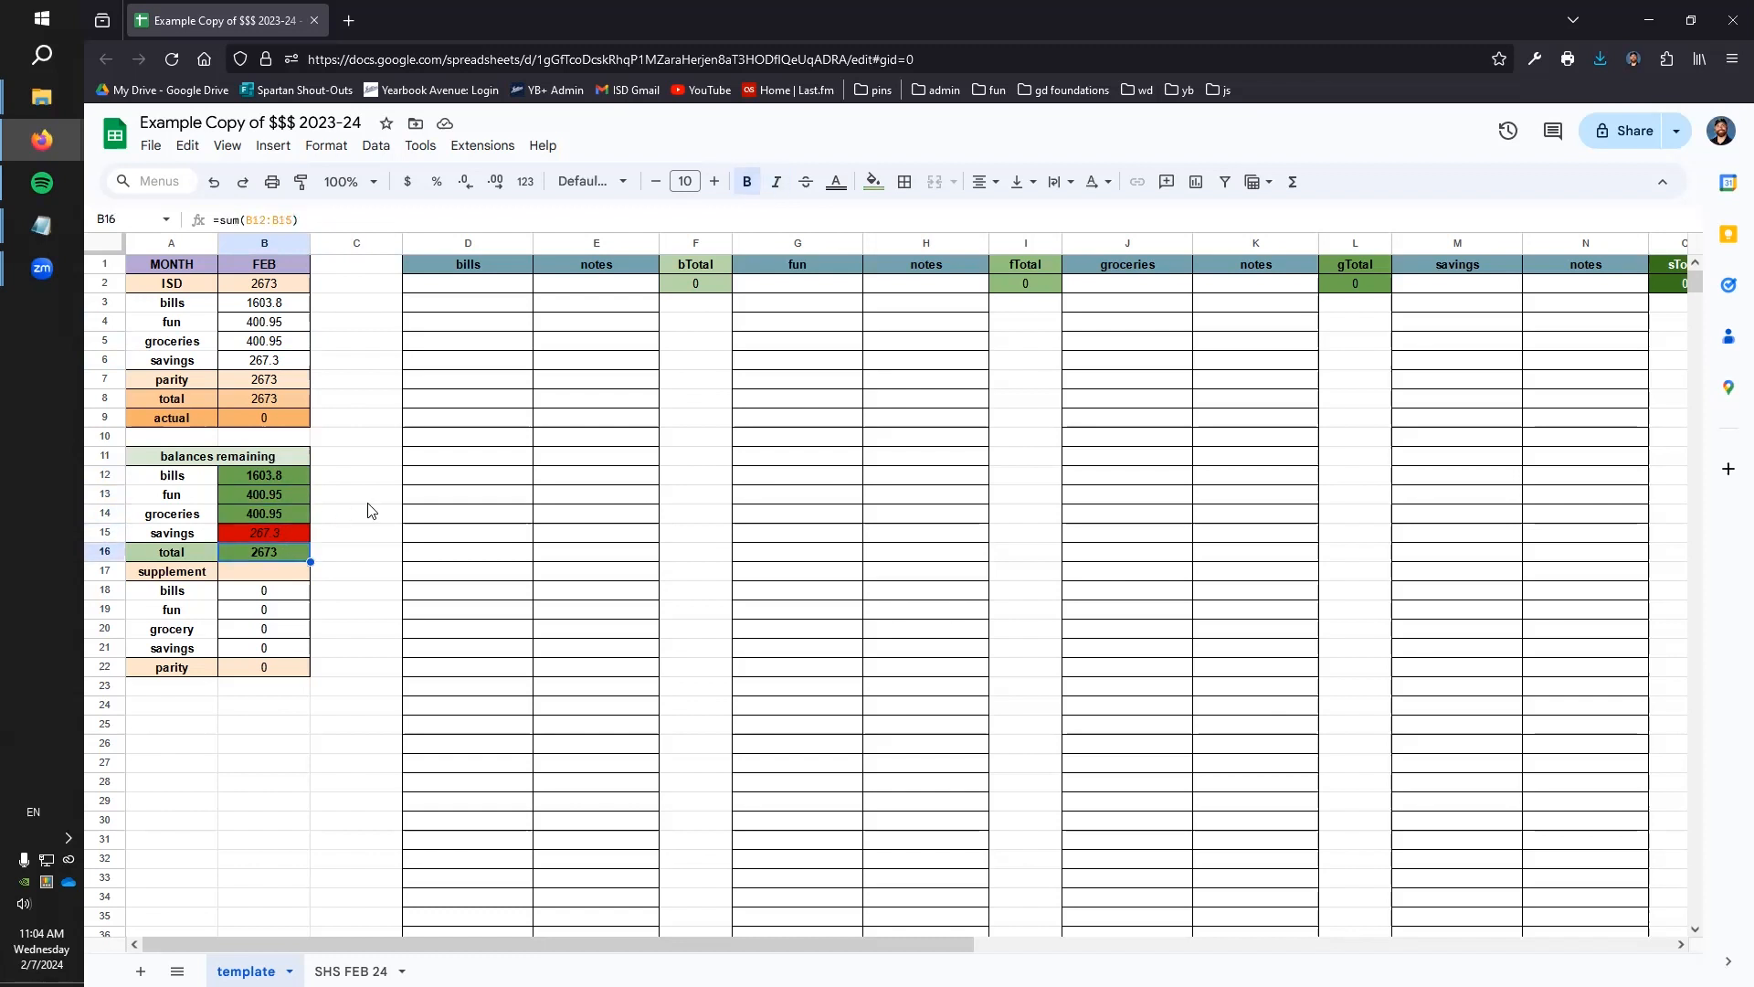
# Record a bills expense of 1000 with the note "rent" in row 2 and check the remaining bills balance
pyautogui.click(480, 285)
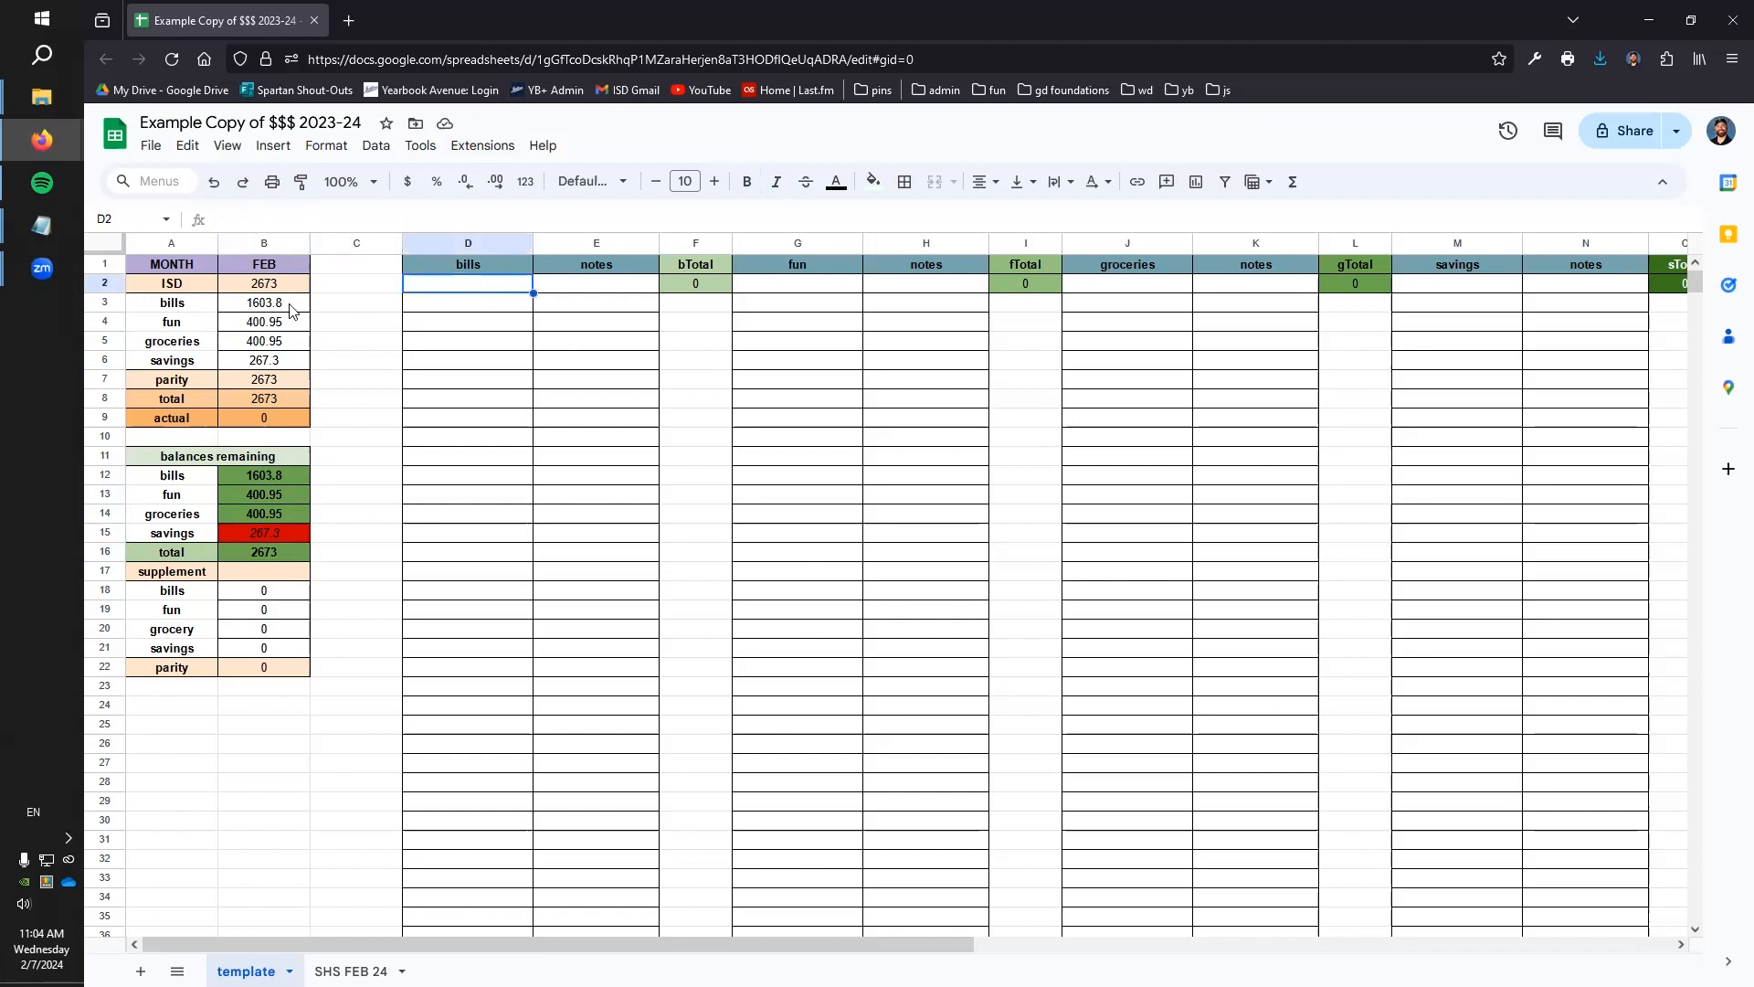
pyautogui.write('1000')
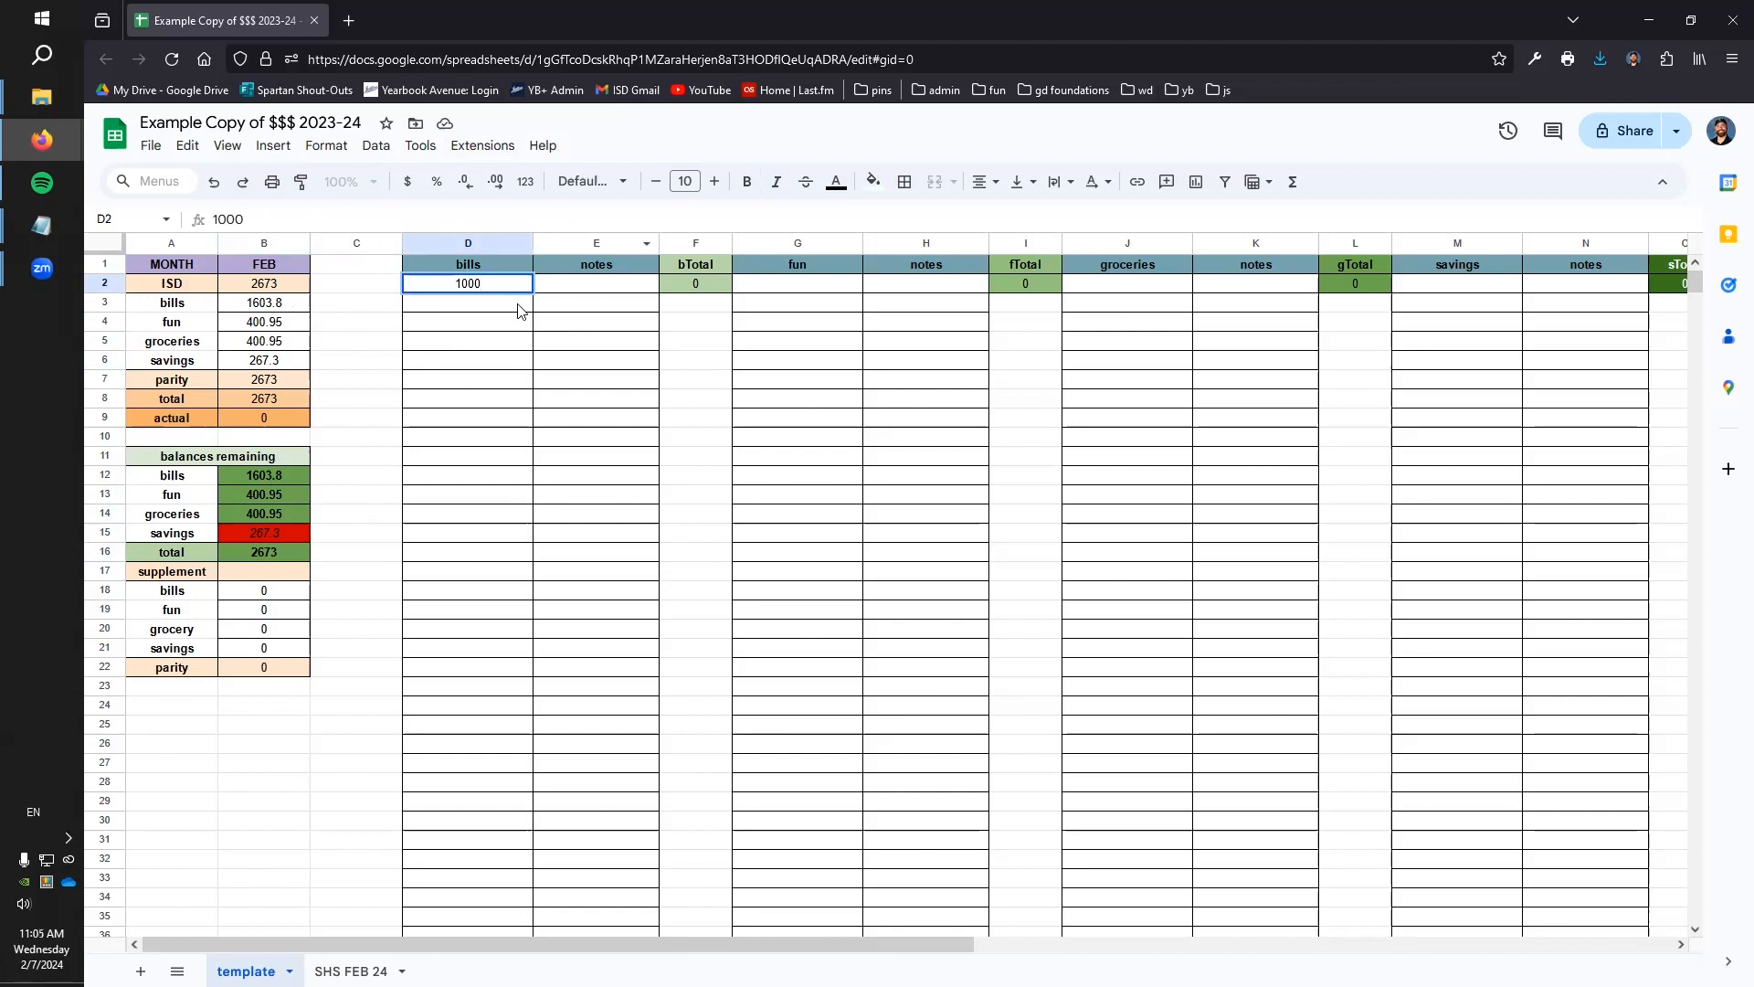
pyautogui.click(588, 286)
pyautogui.write('rent')
pyautogui.click(681, 344)
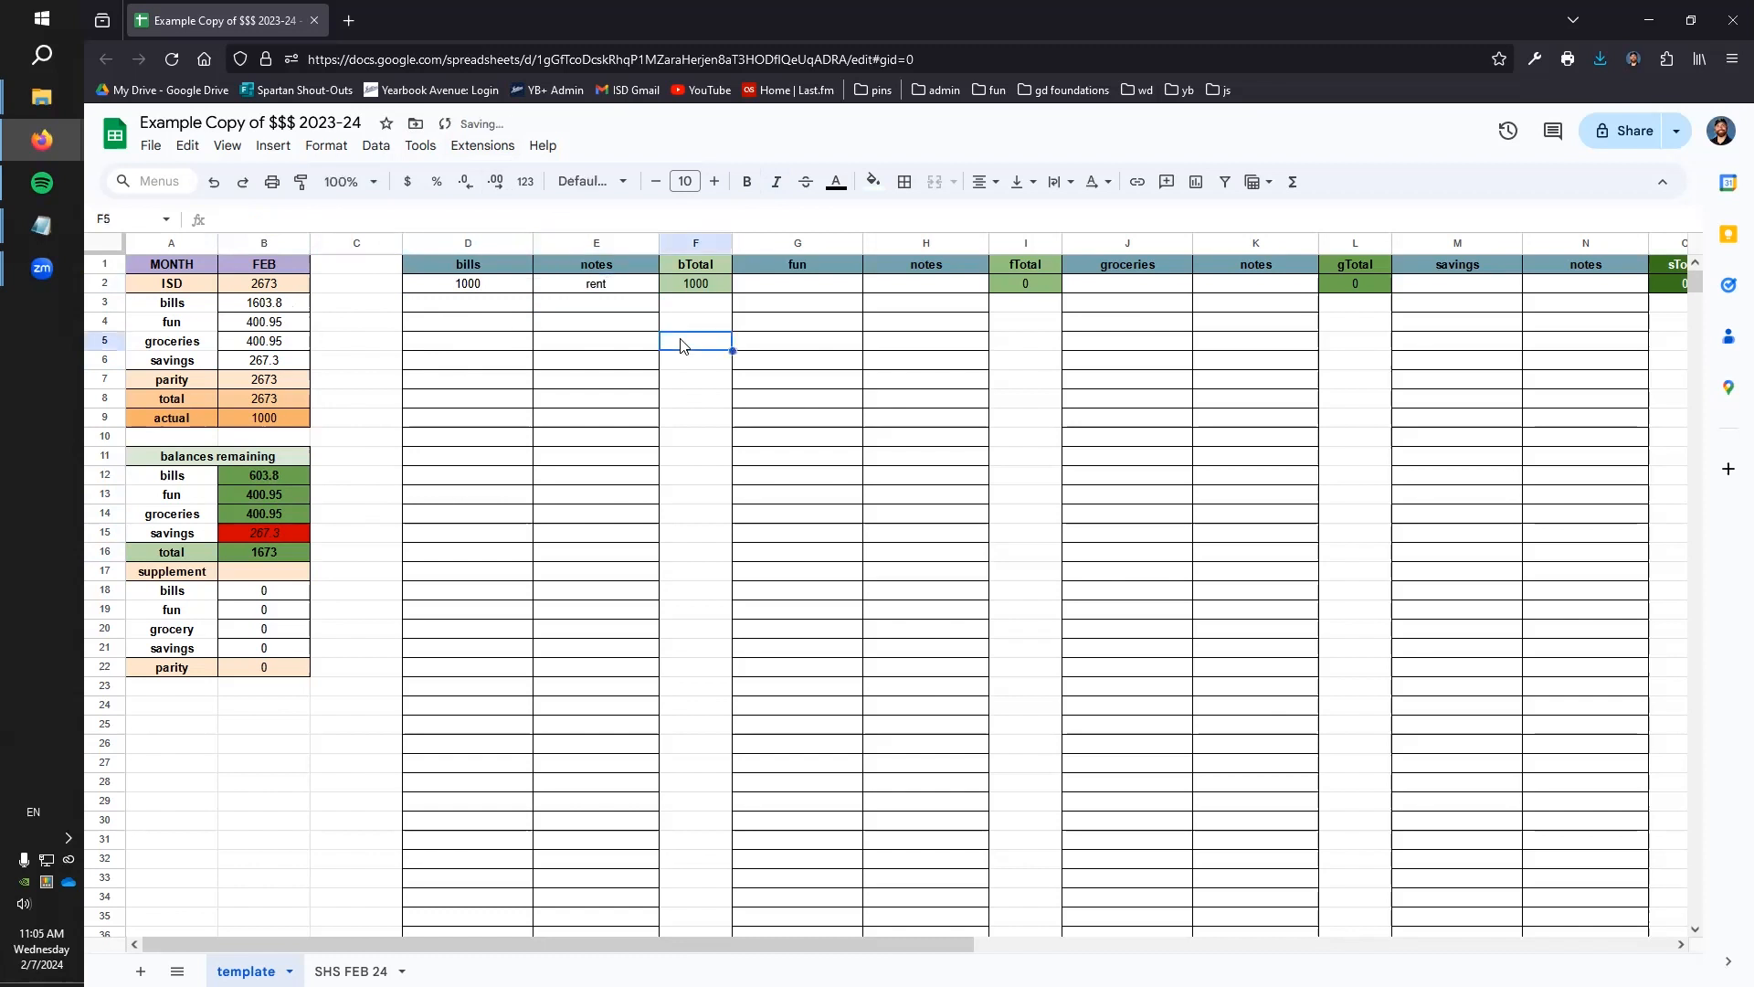
pyautogui.click(303, 478)
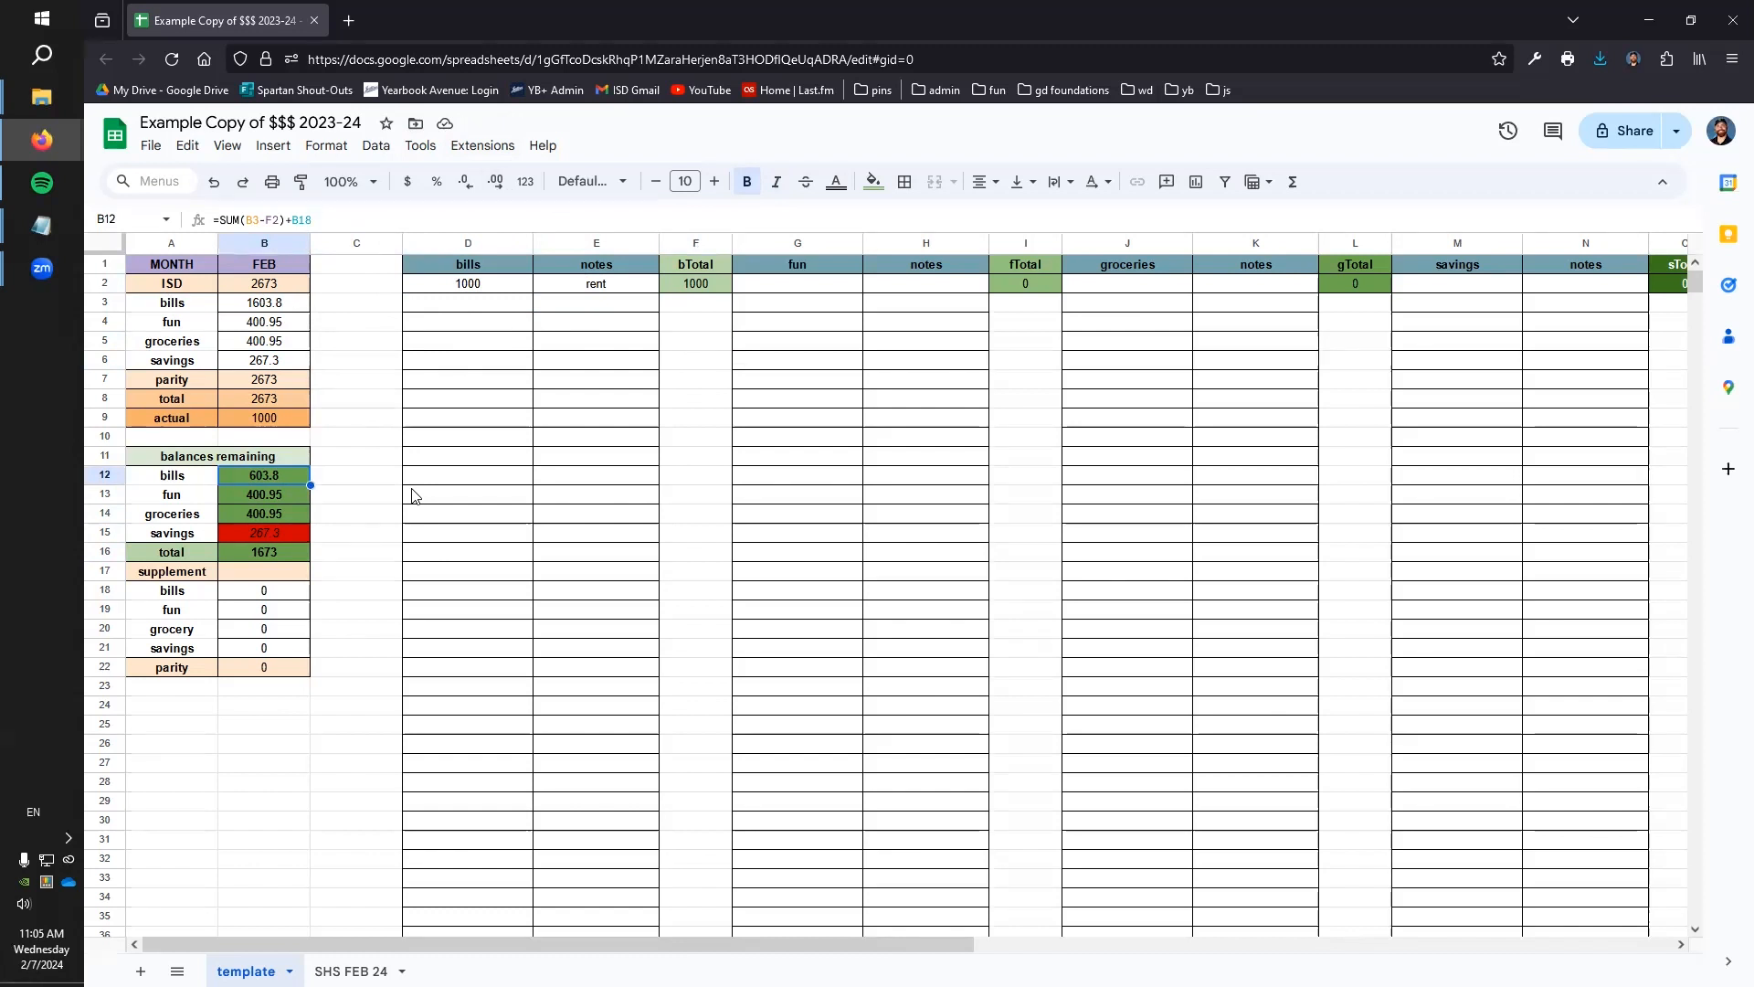
# Record a fun expense of 14 with the note "mercury" in row 2
pyautogui.click(797, 285)
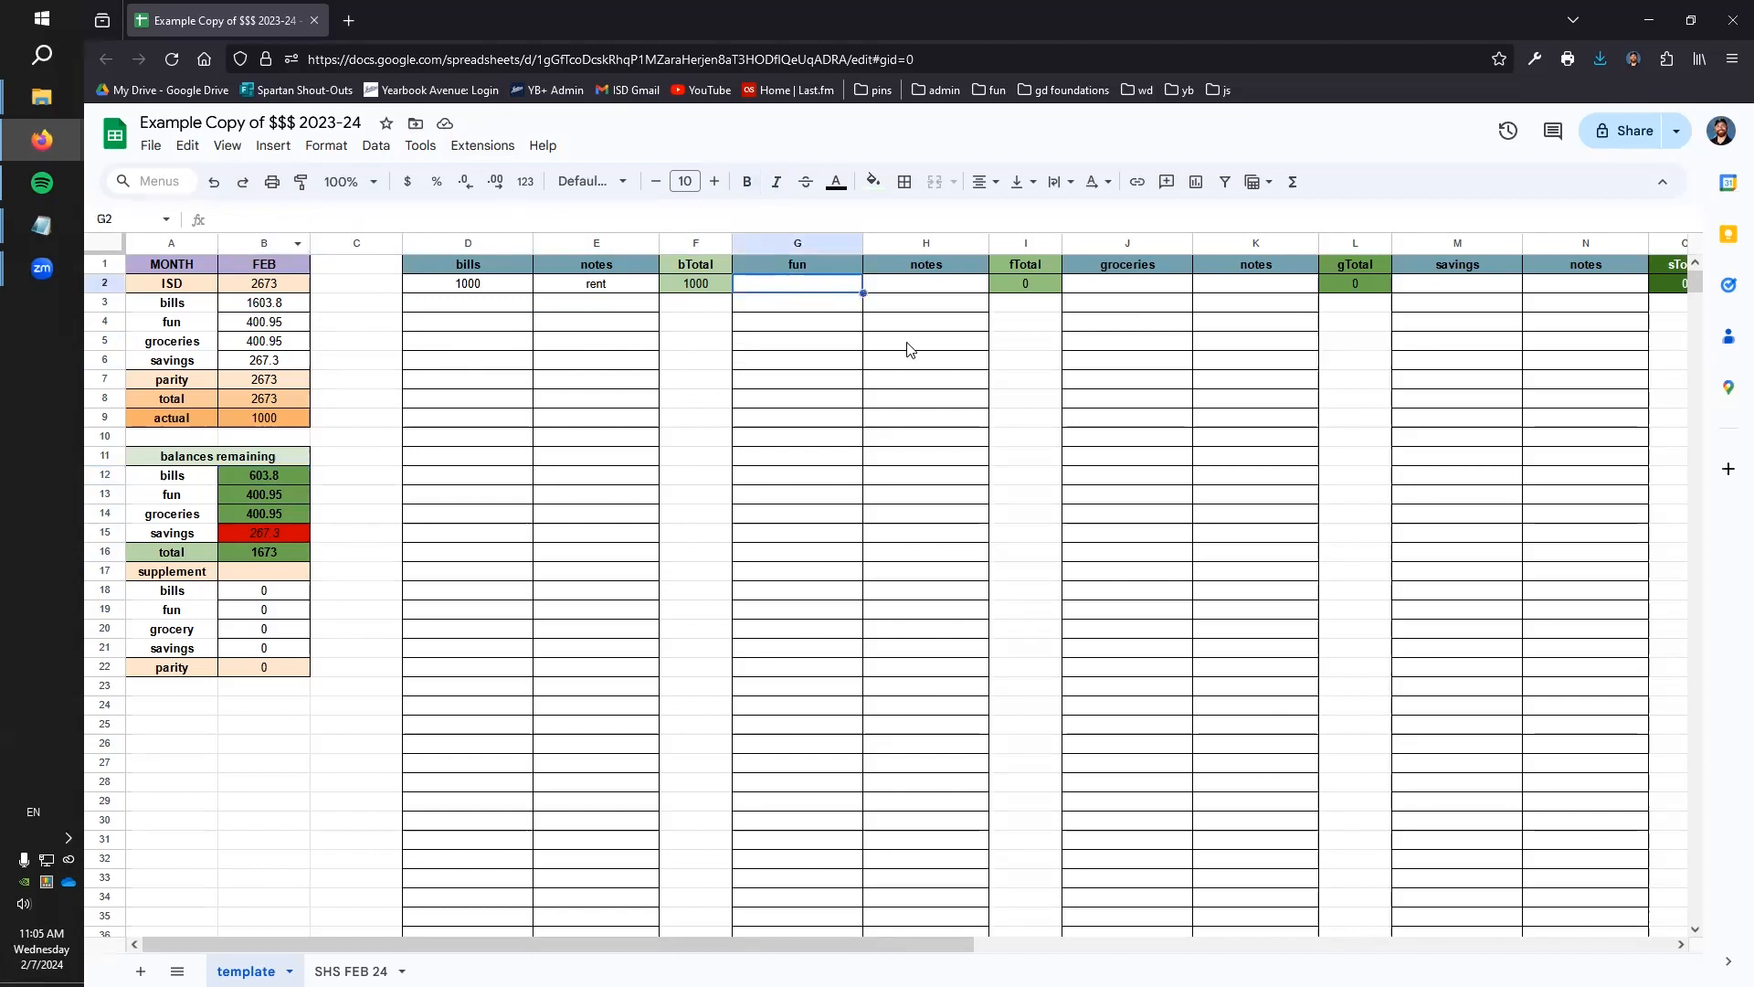
pyautogui.write('14')
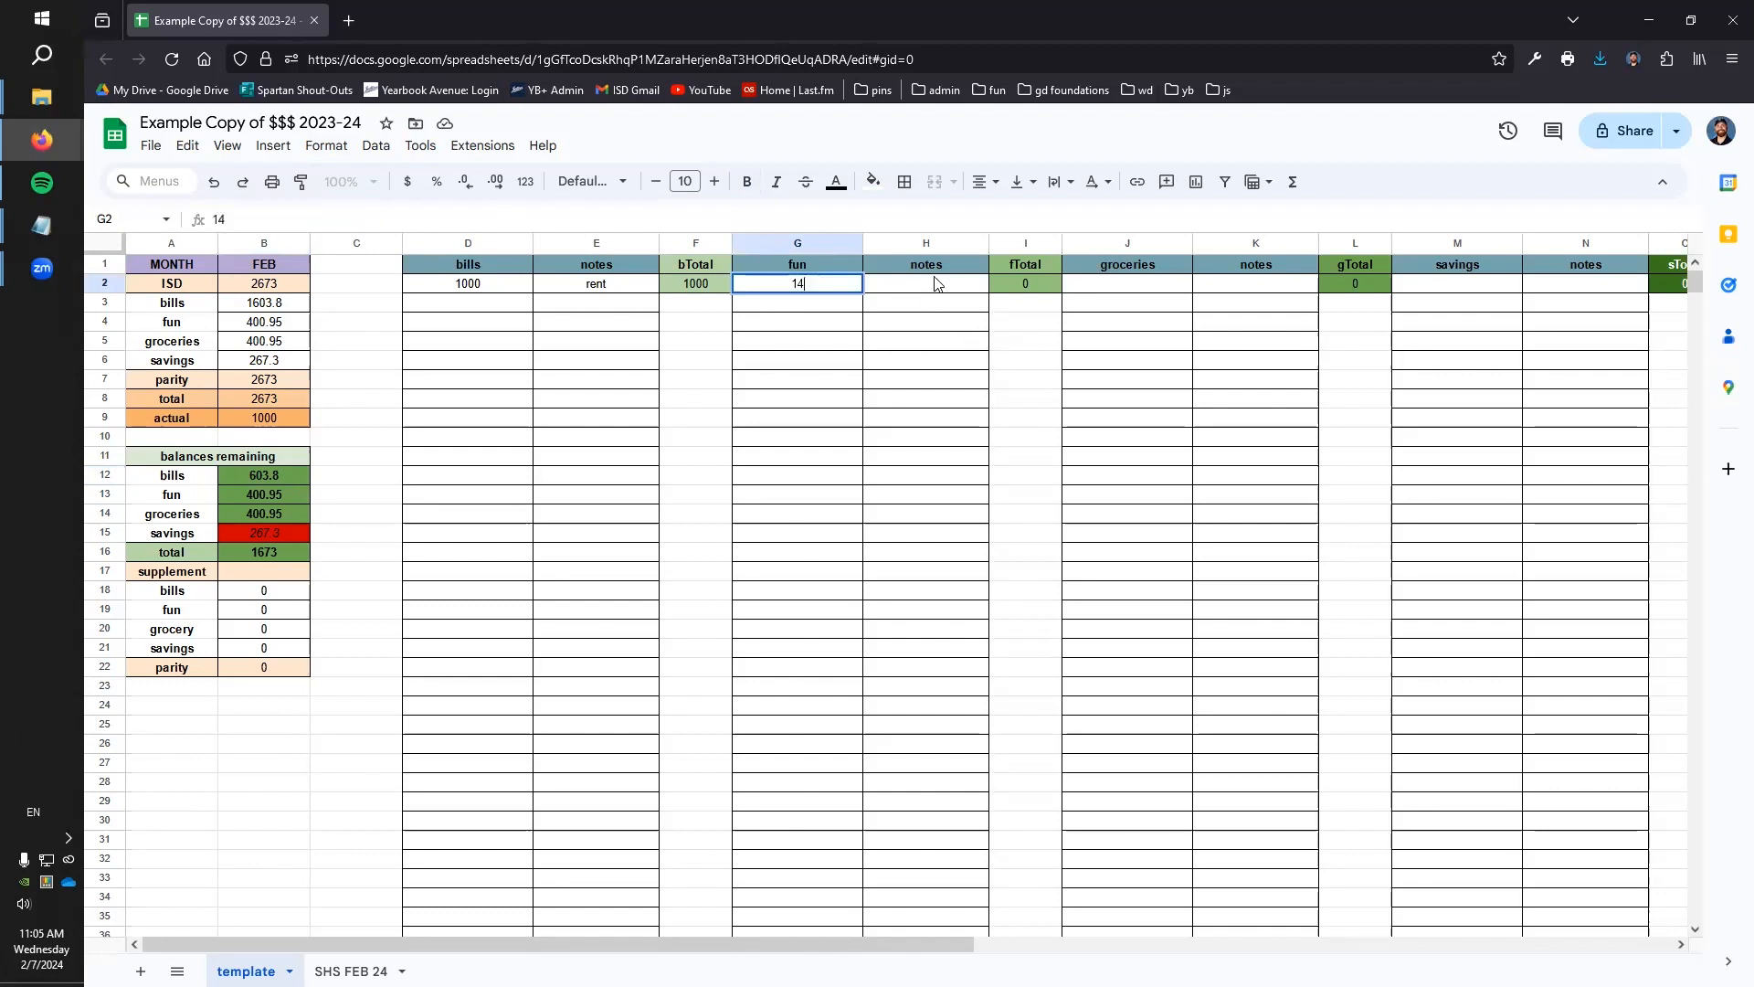
pyautogui.click(934, 279)
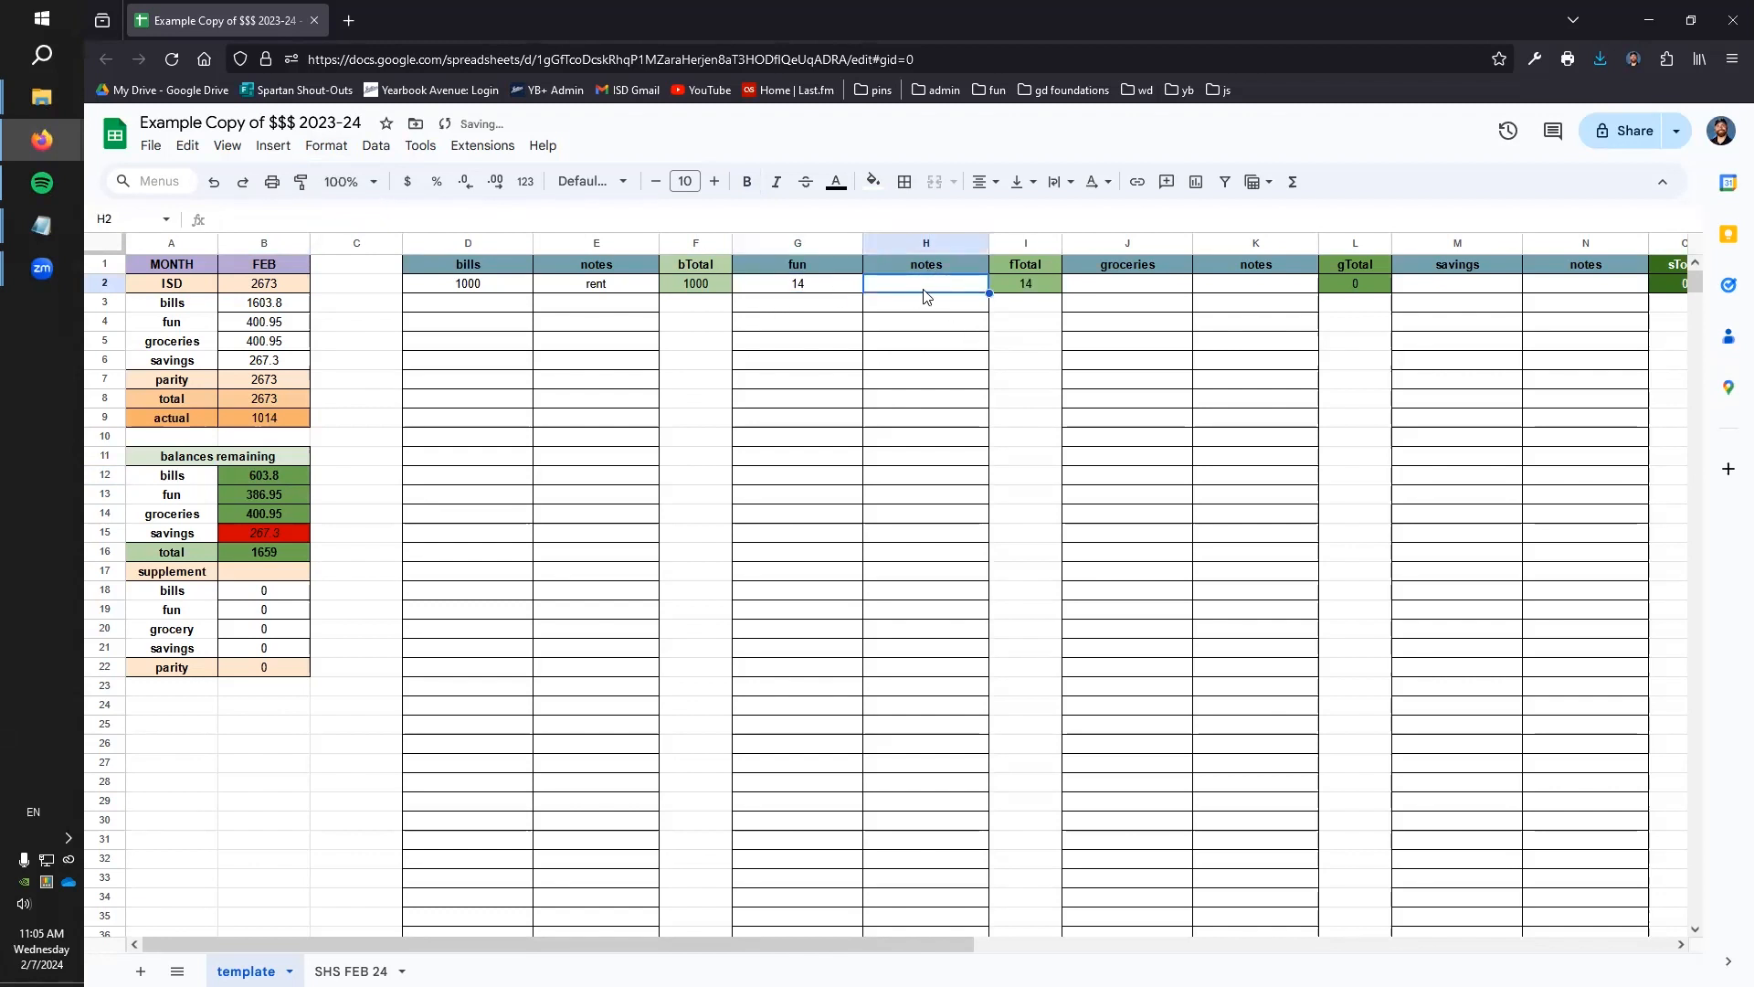
pyautogui.write('mercury')
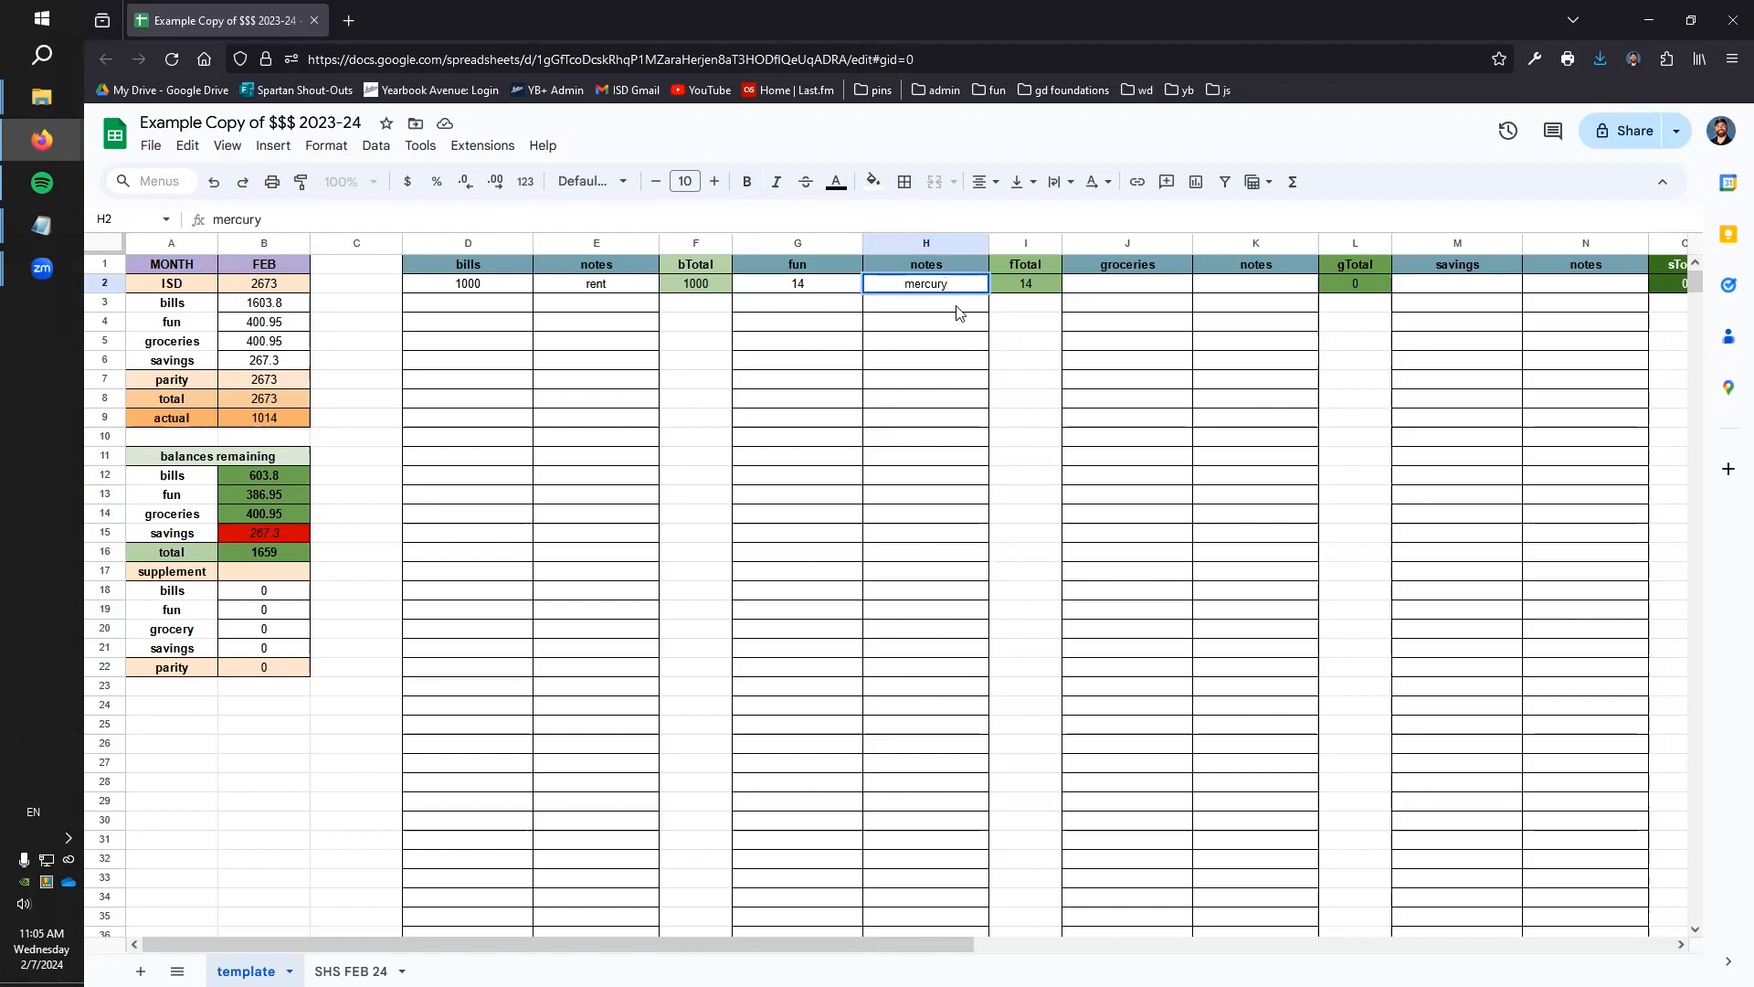
# Record a groceries expense of 50 with the note "qfc" in row 2
pyautogui.click(1130, 293)
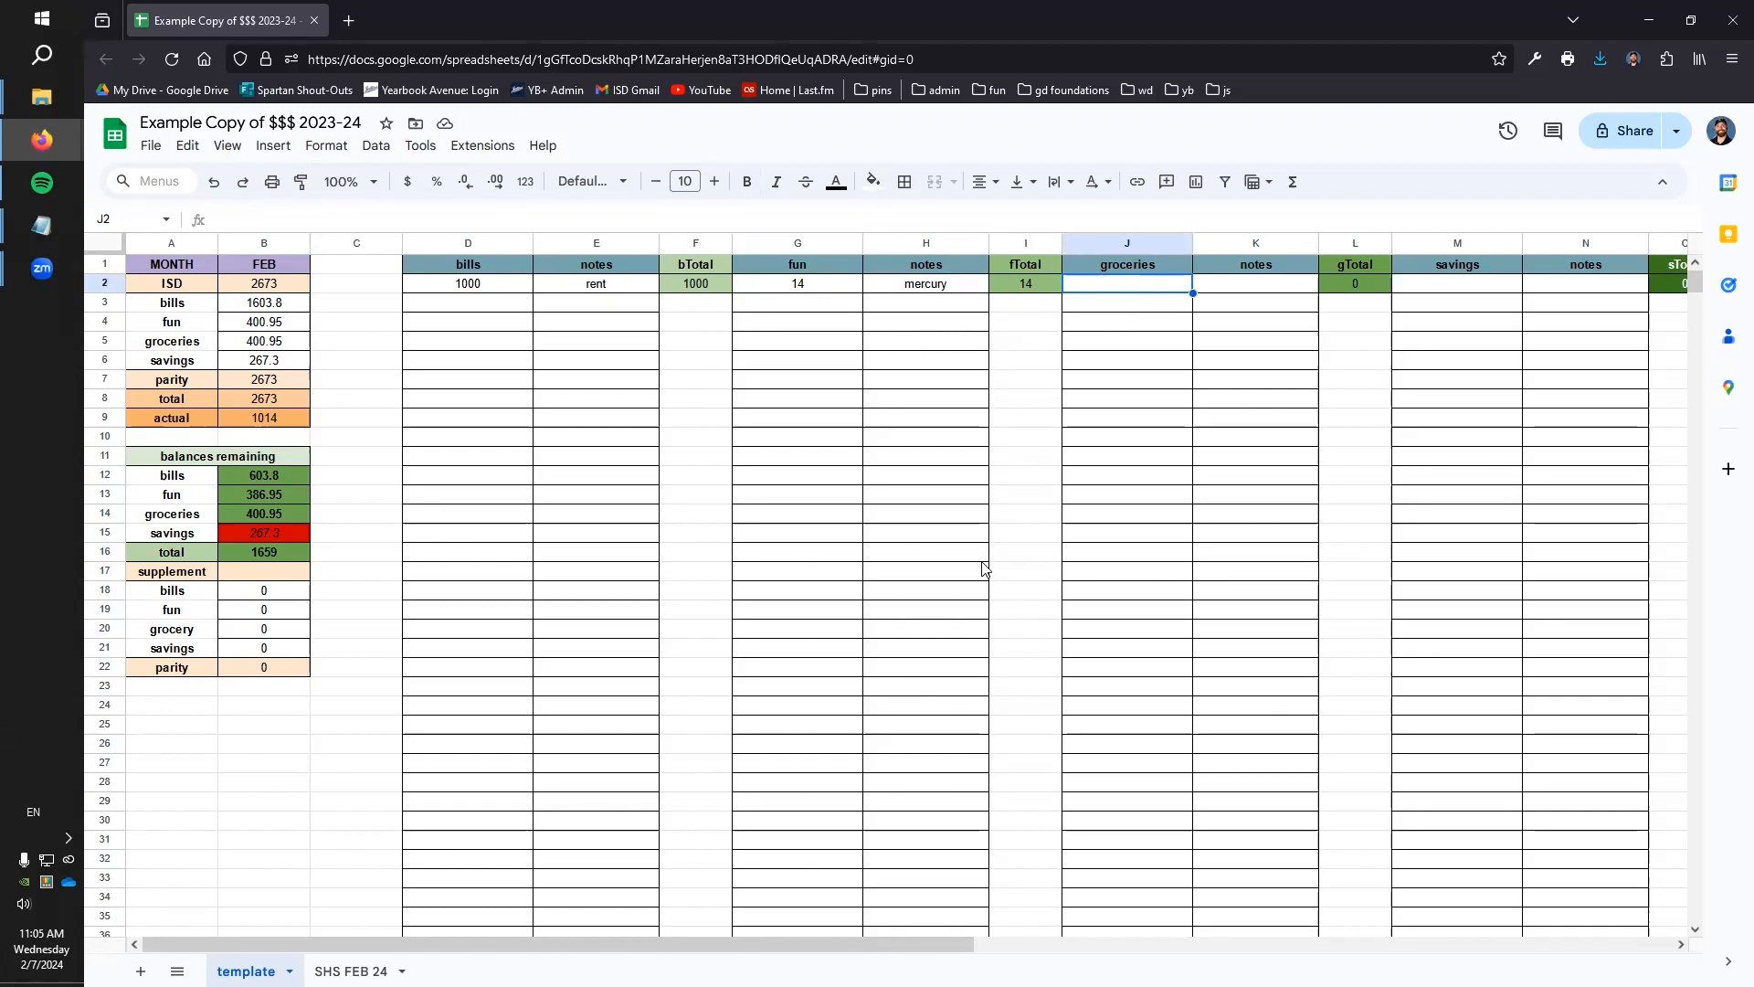
pyautogui.write('50')
pyautogui.press('Tab')
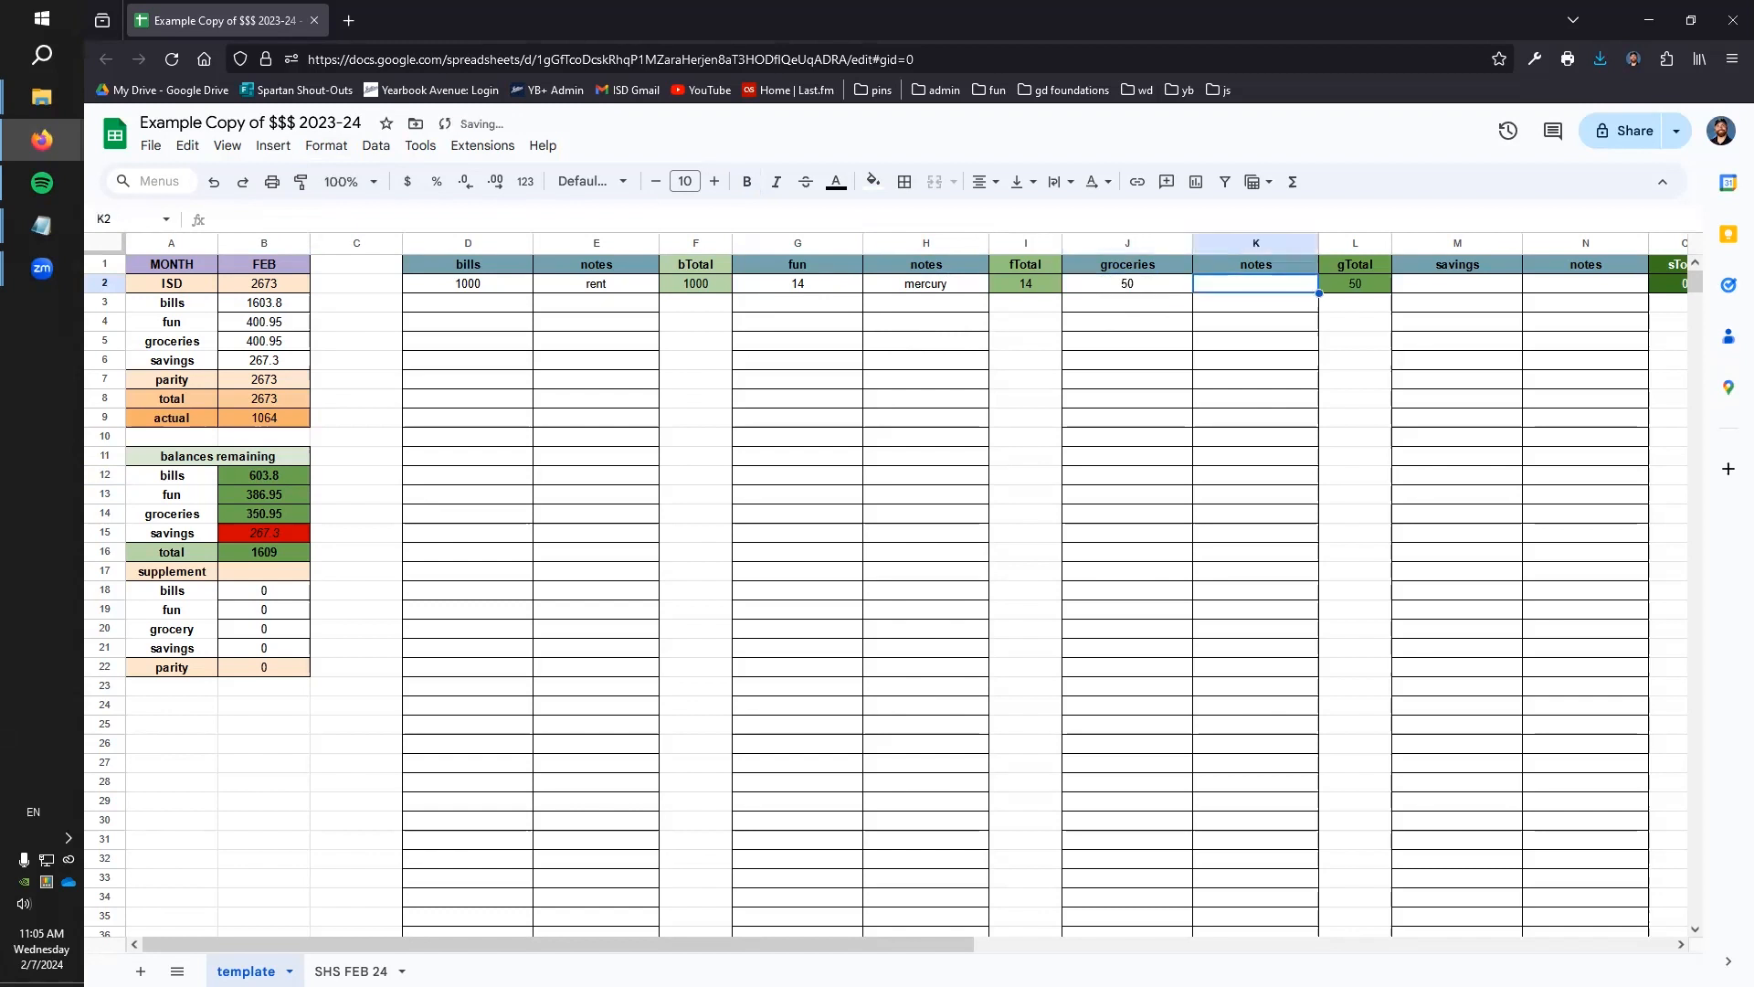
pyautogui.write('qfc')
pyautogui.press('Tab')
# Enter a savings amount of 25 with the note "2/7" in row 2
pyautogui.press('Tab')
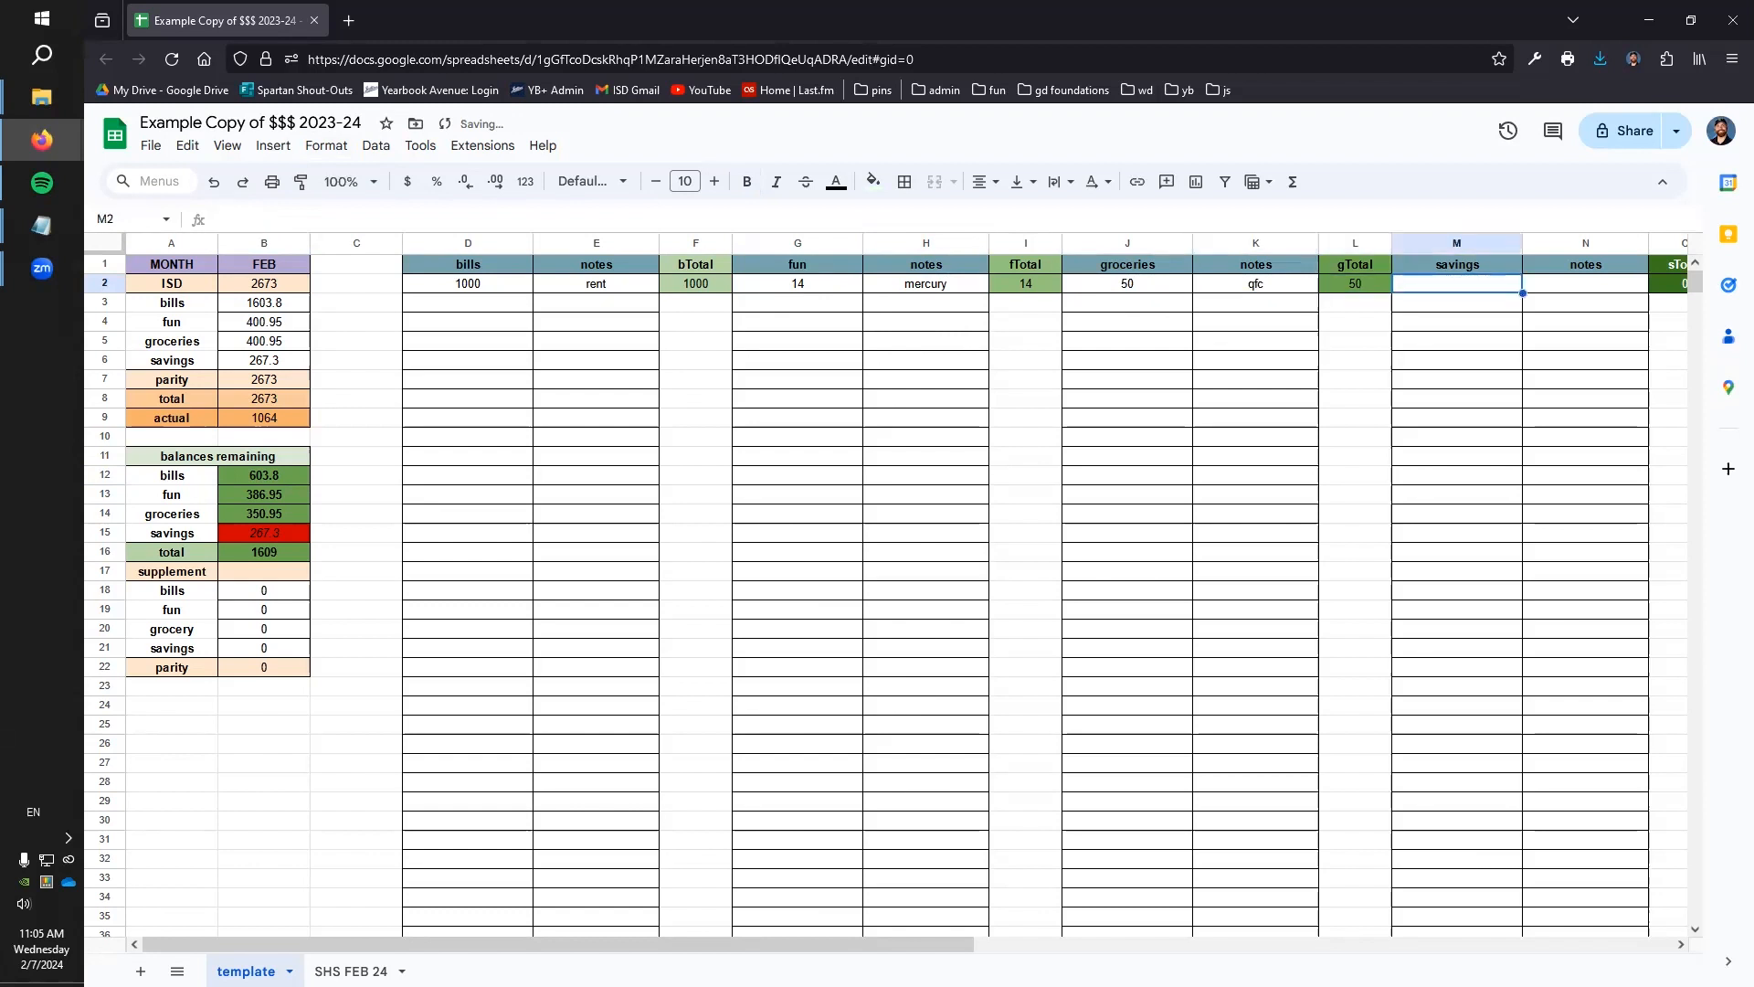
pyautogui.write('25')
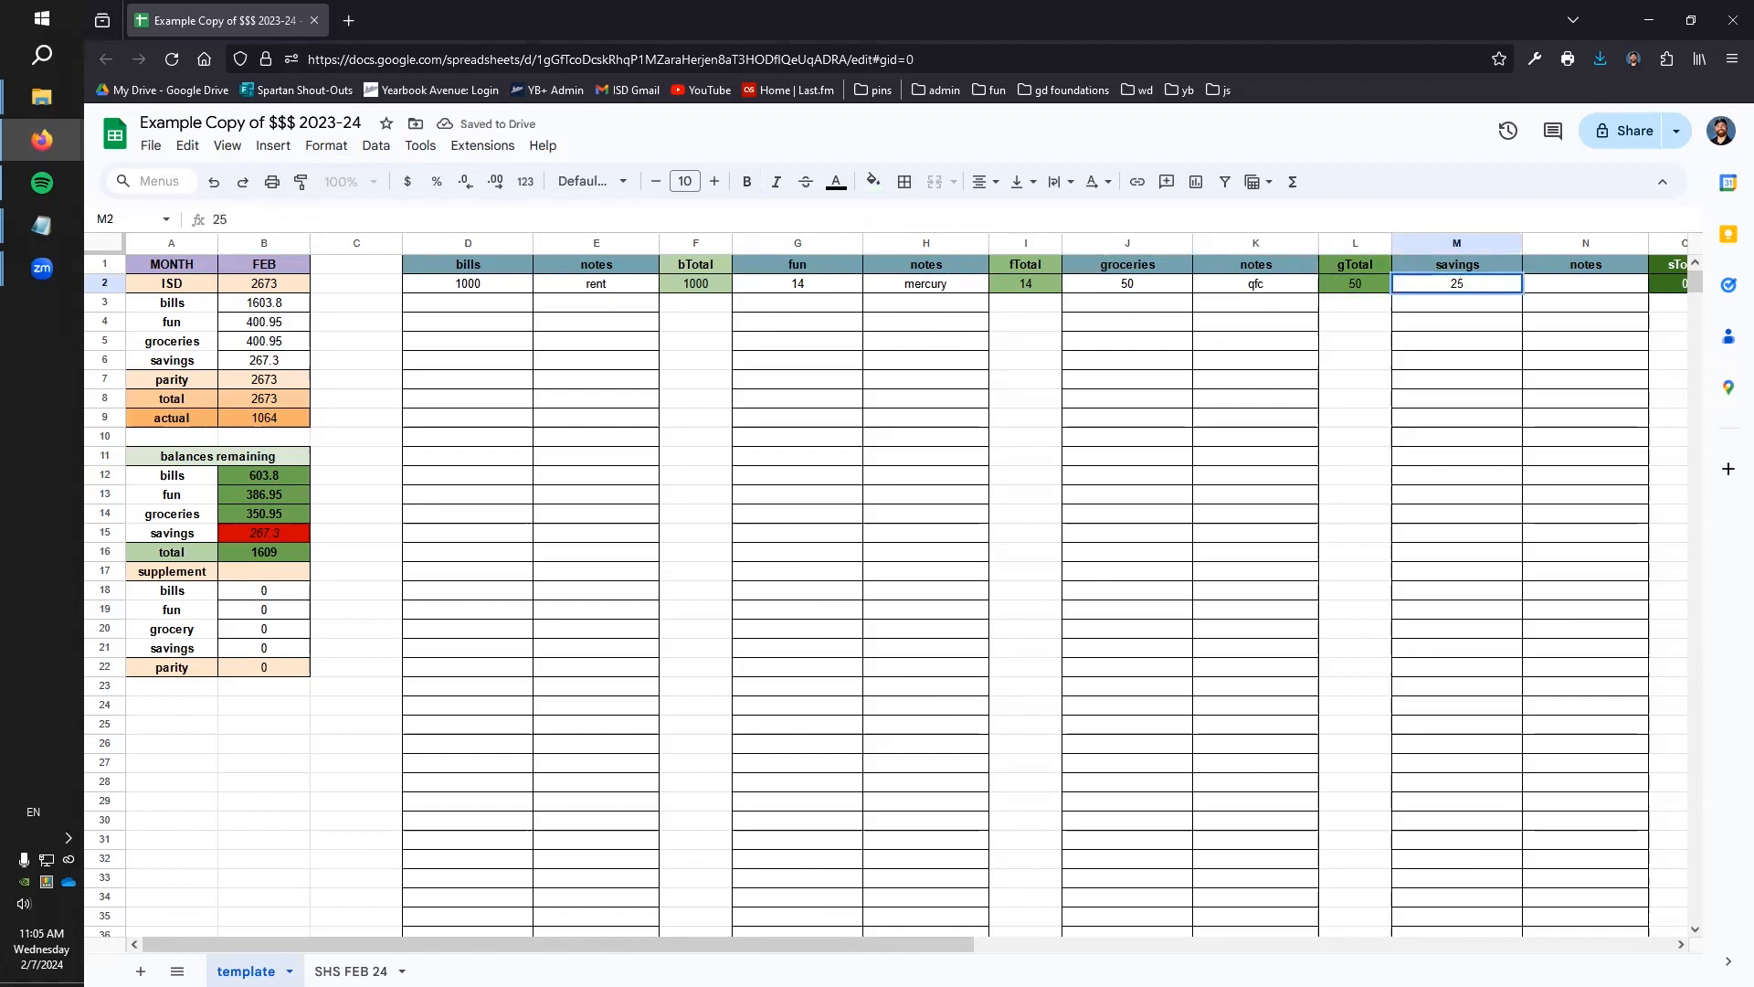
pyautogui.press('Tab')
pyautogui.write('2/7')
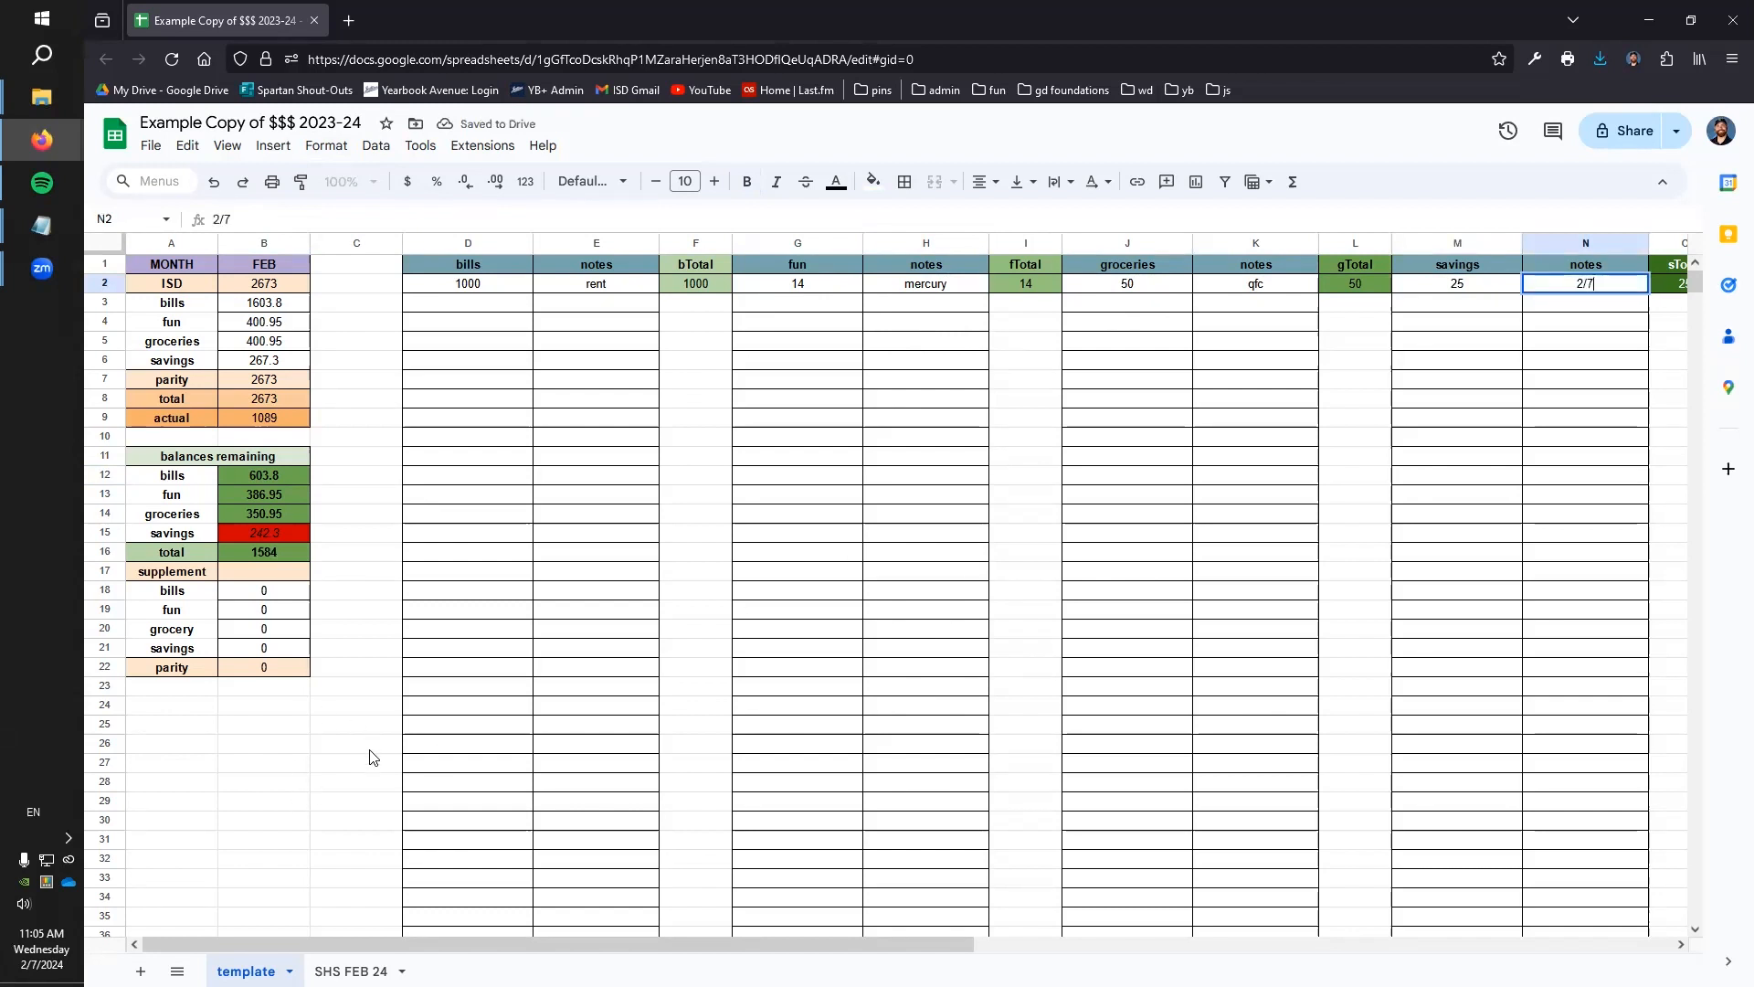
# Check the remaining balance formulas for groceries, fun and bills in B14, B13 and B12
pyautogui.click(370, 750)
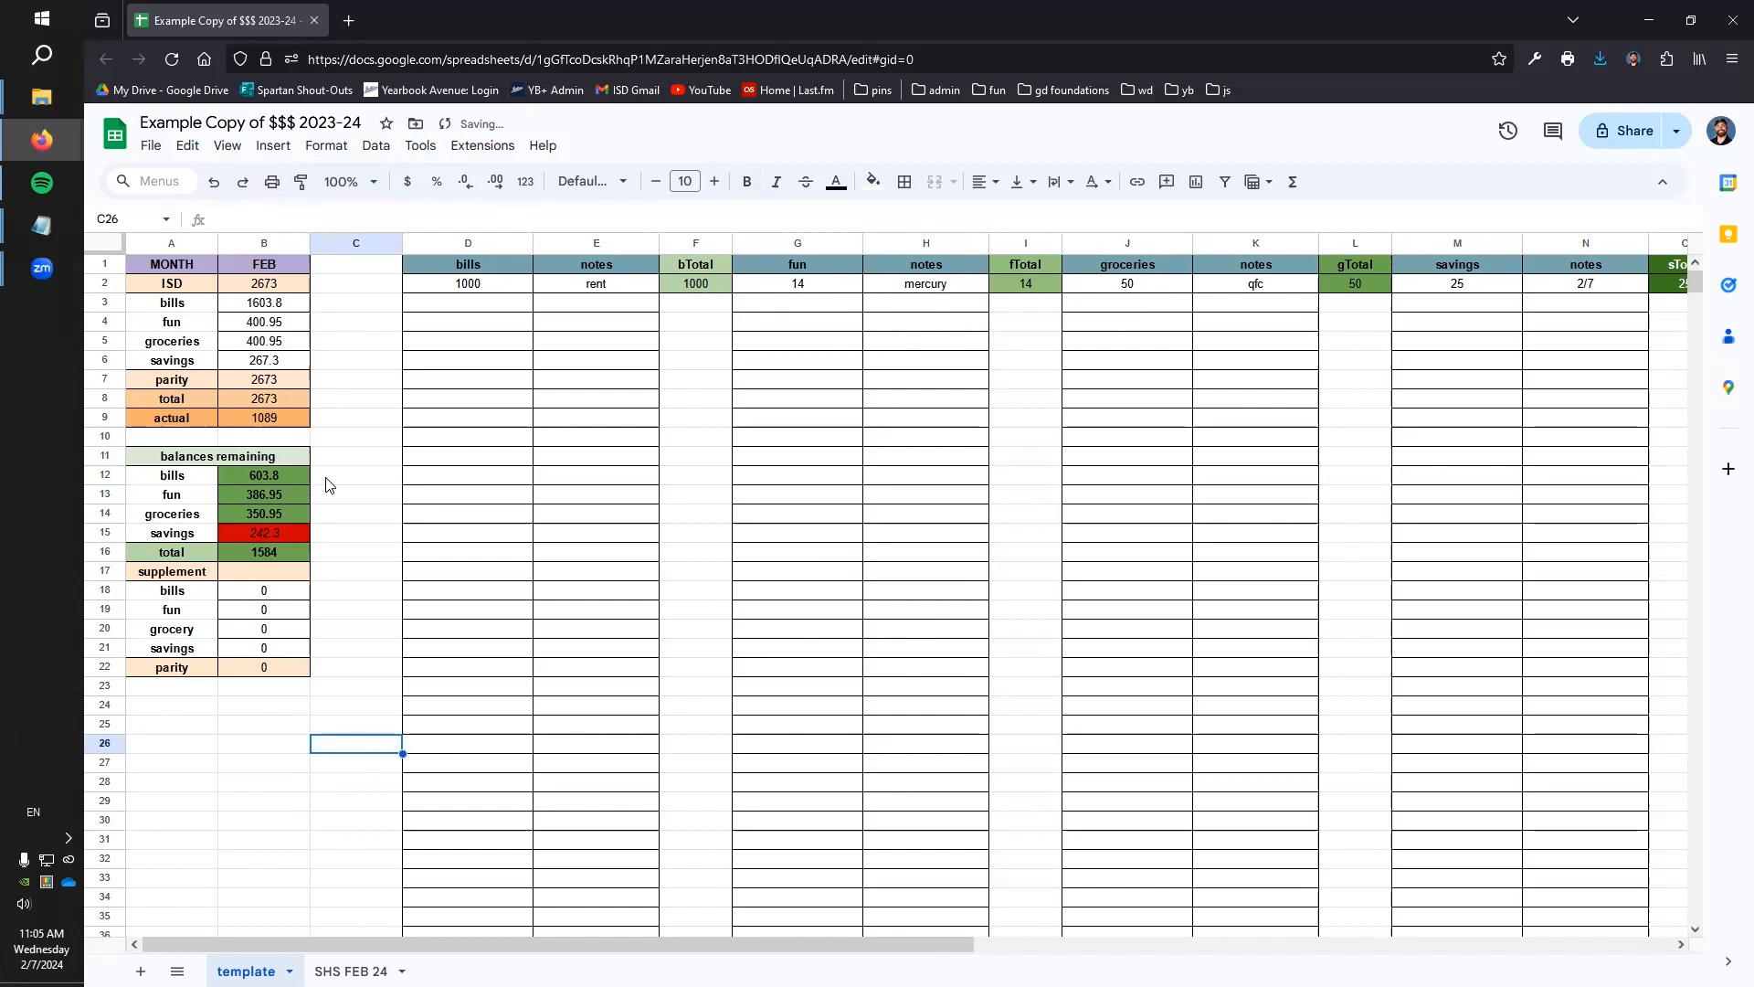
pyautogui.click(291, 511)
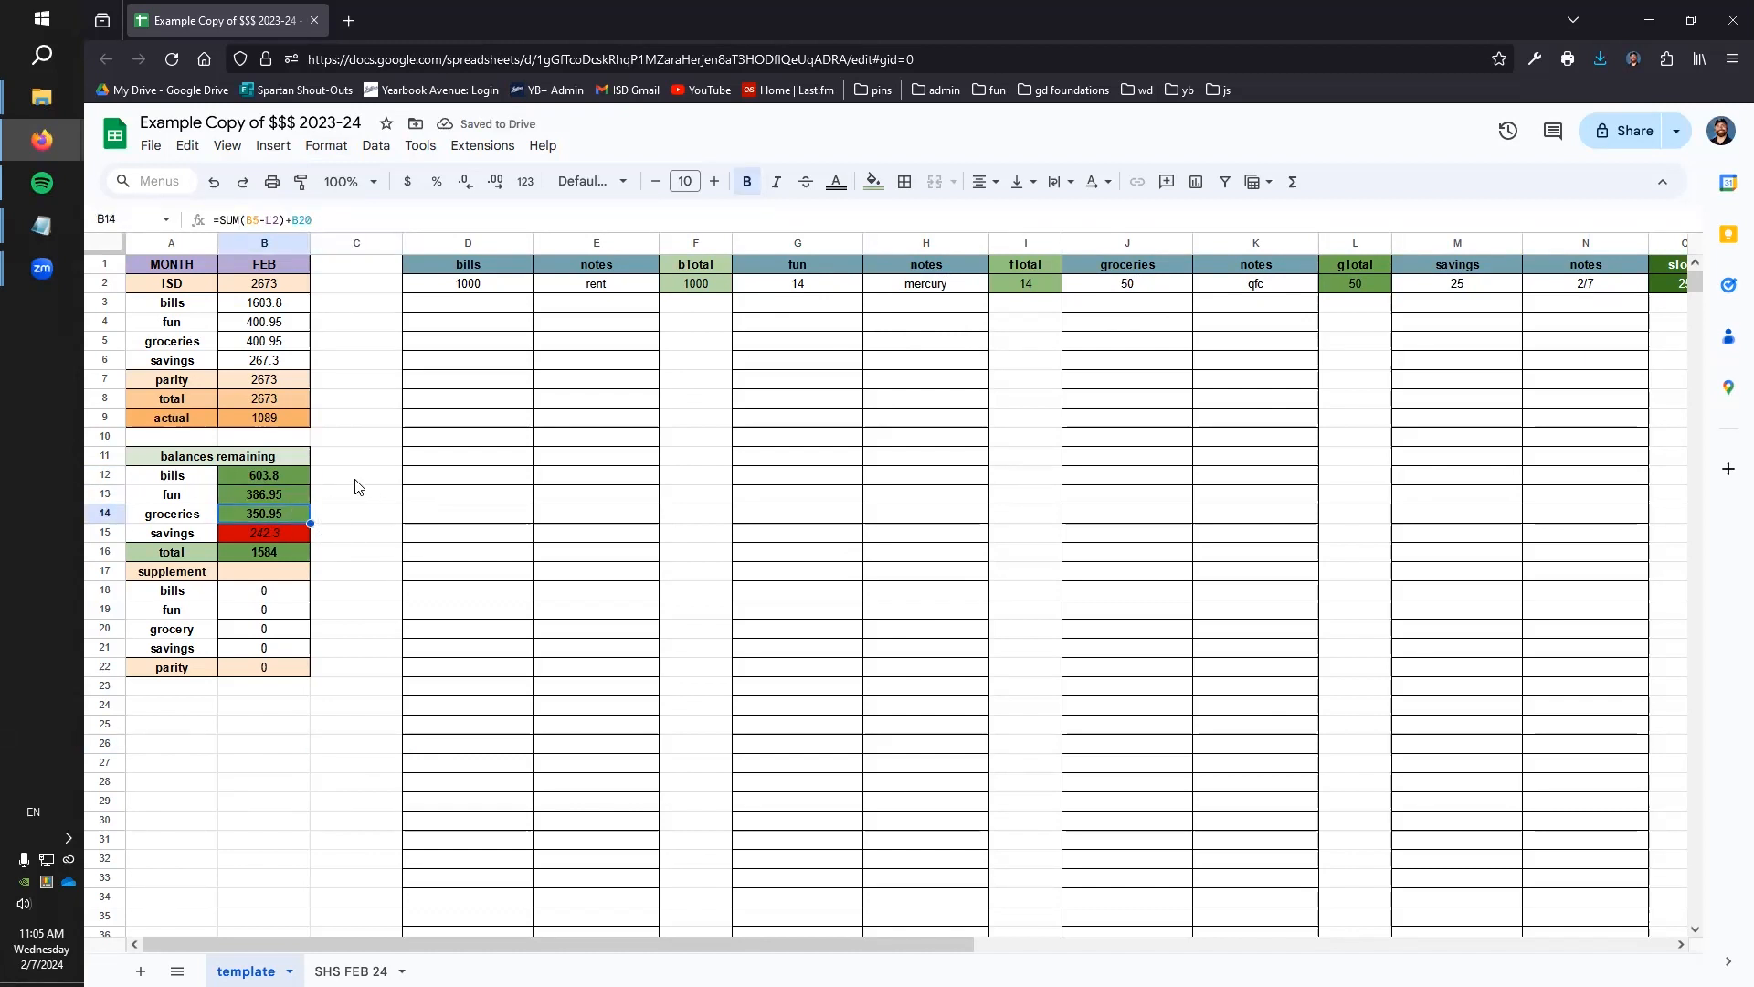
pyautogui.click(277, 501)
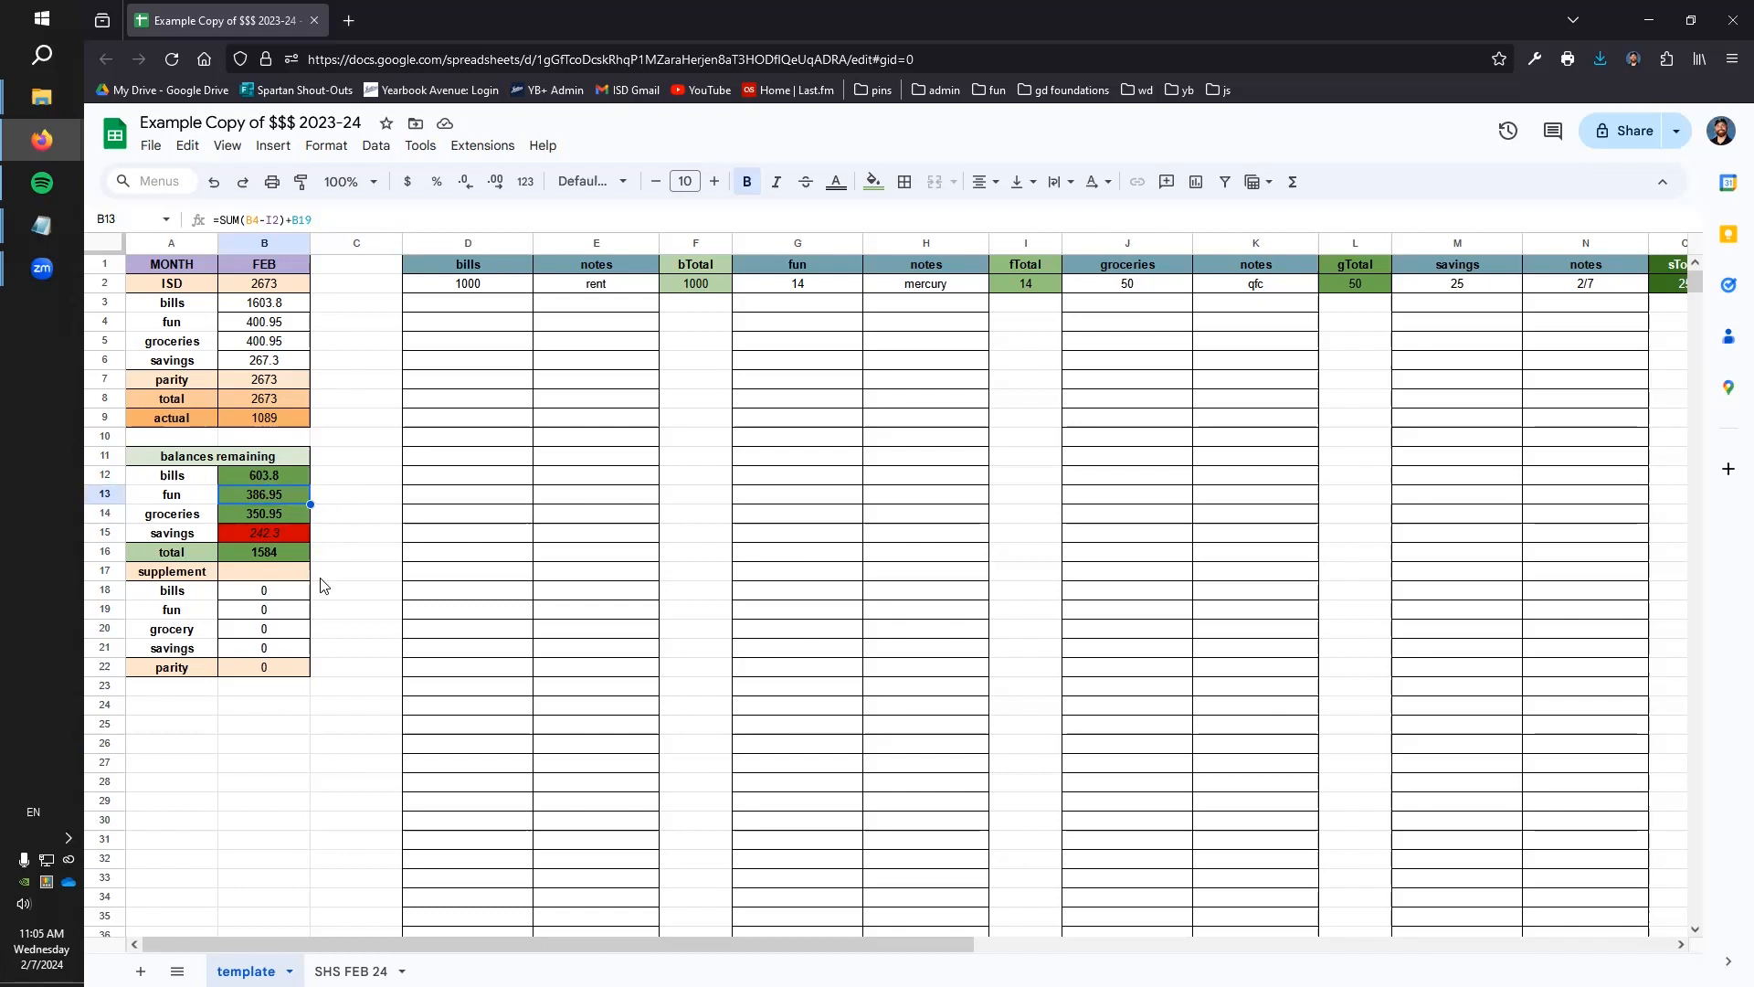
pyautogui.click(270, 477)
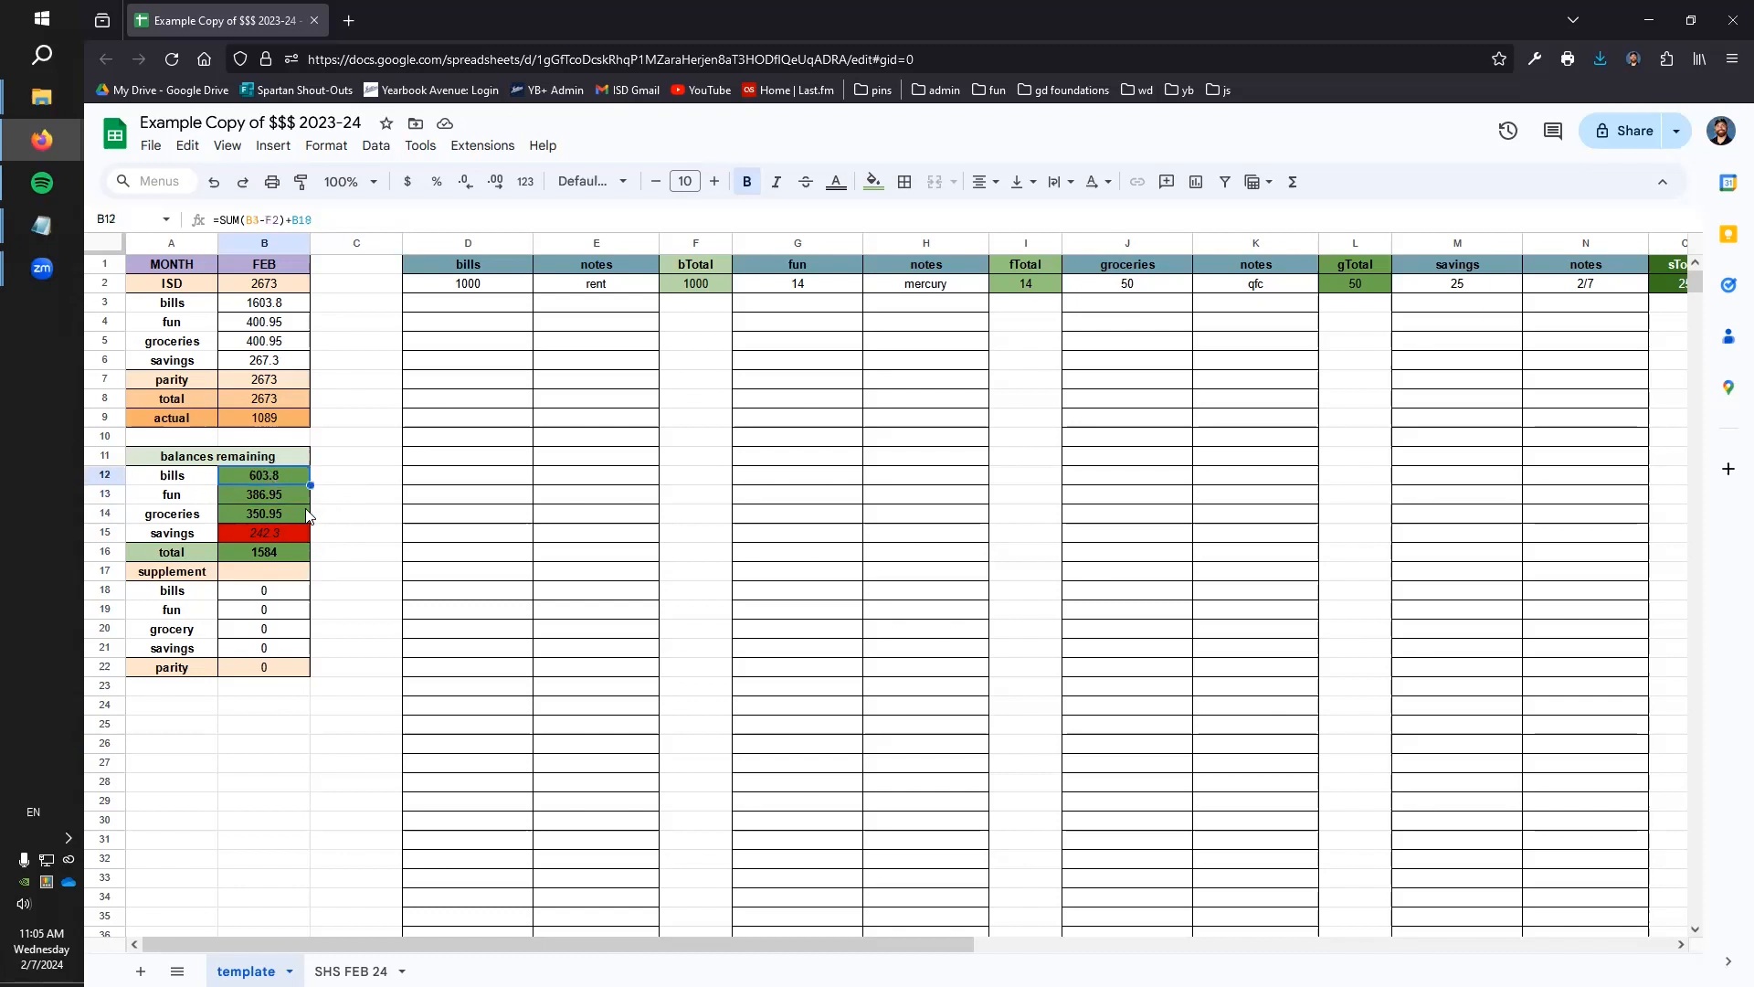
# Record a bills expense of 800 with the note "tire popped" in row 3 and check the remaining bills balance
pyautogui.click(512, 303)
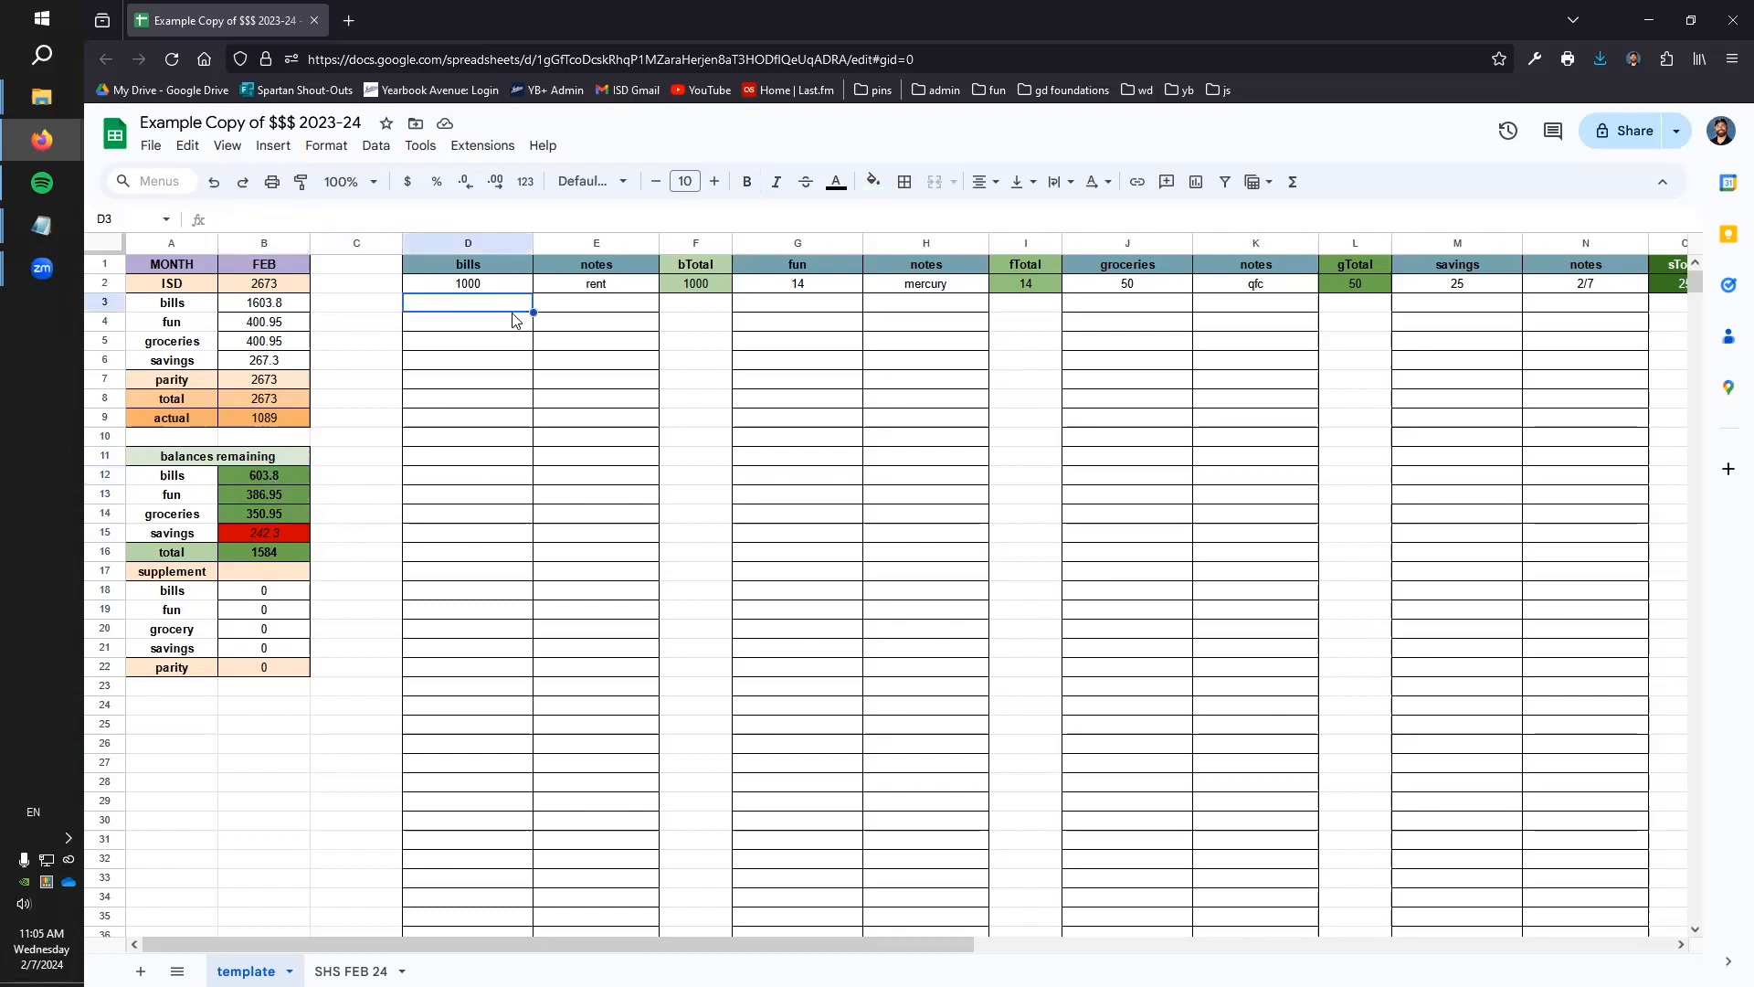
pyautogui.write('800')
pyautogui.click(617, 308)
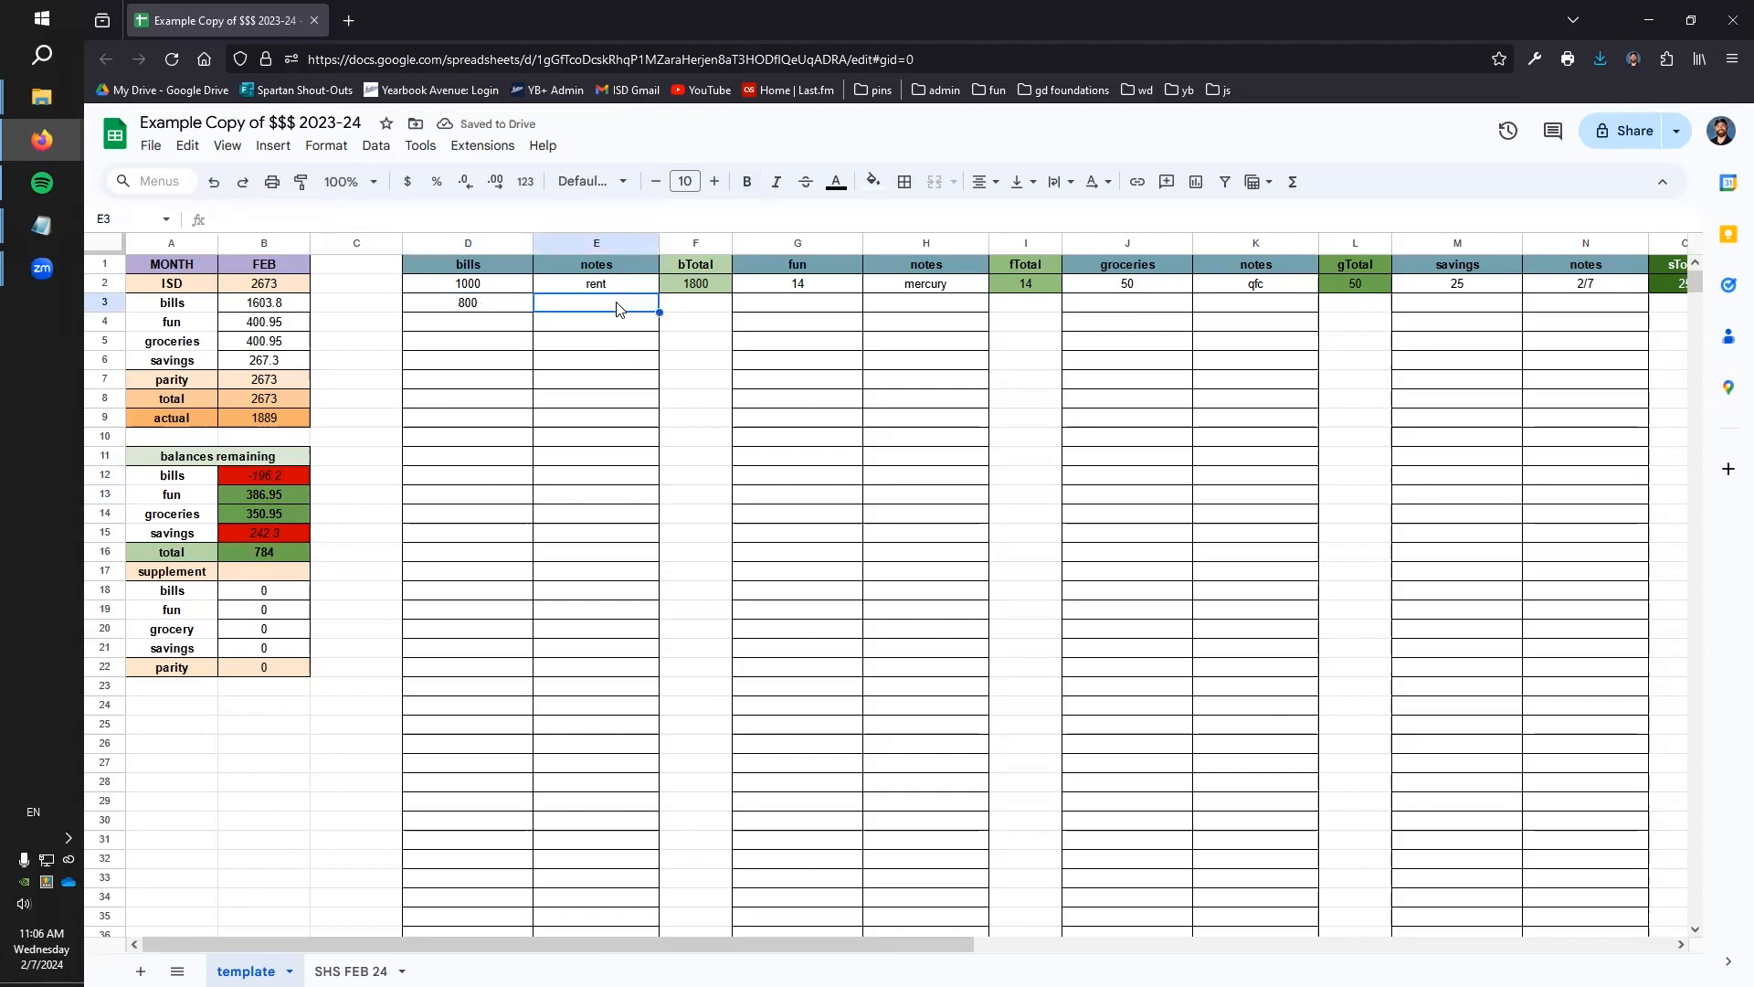
pyautogui.write('tire po')
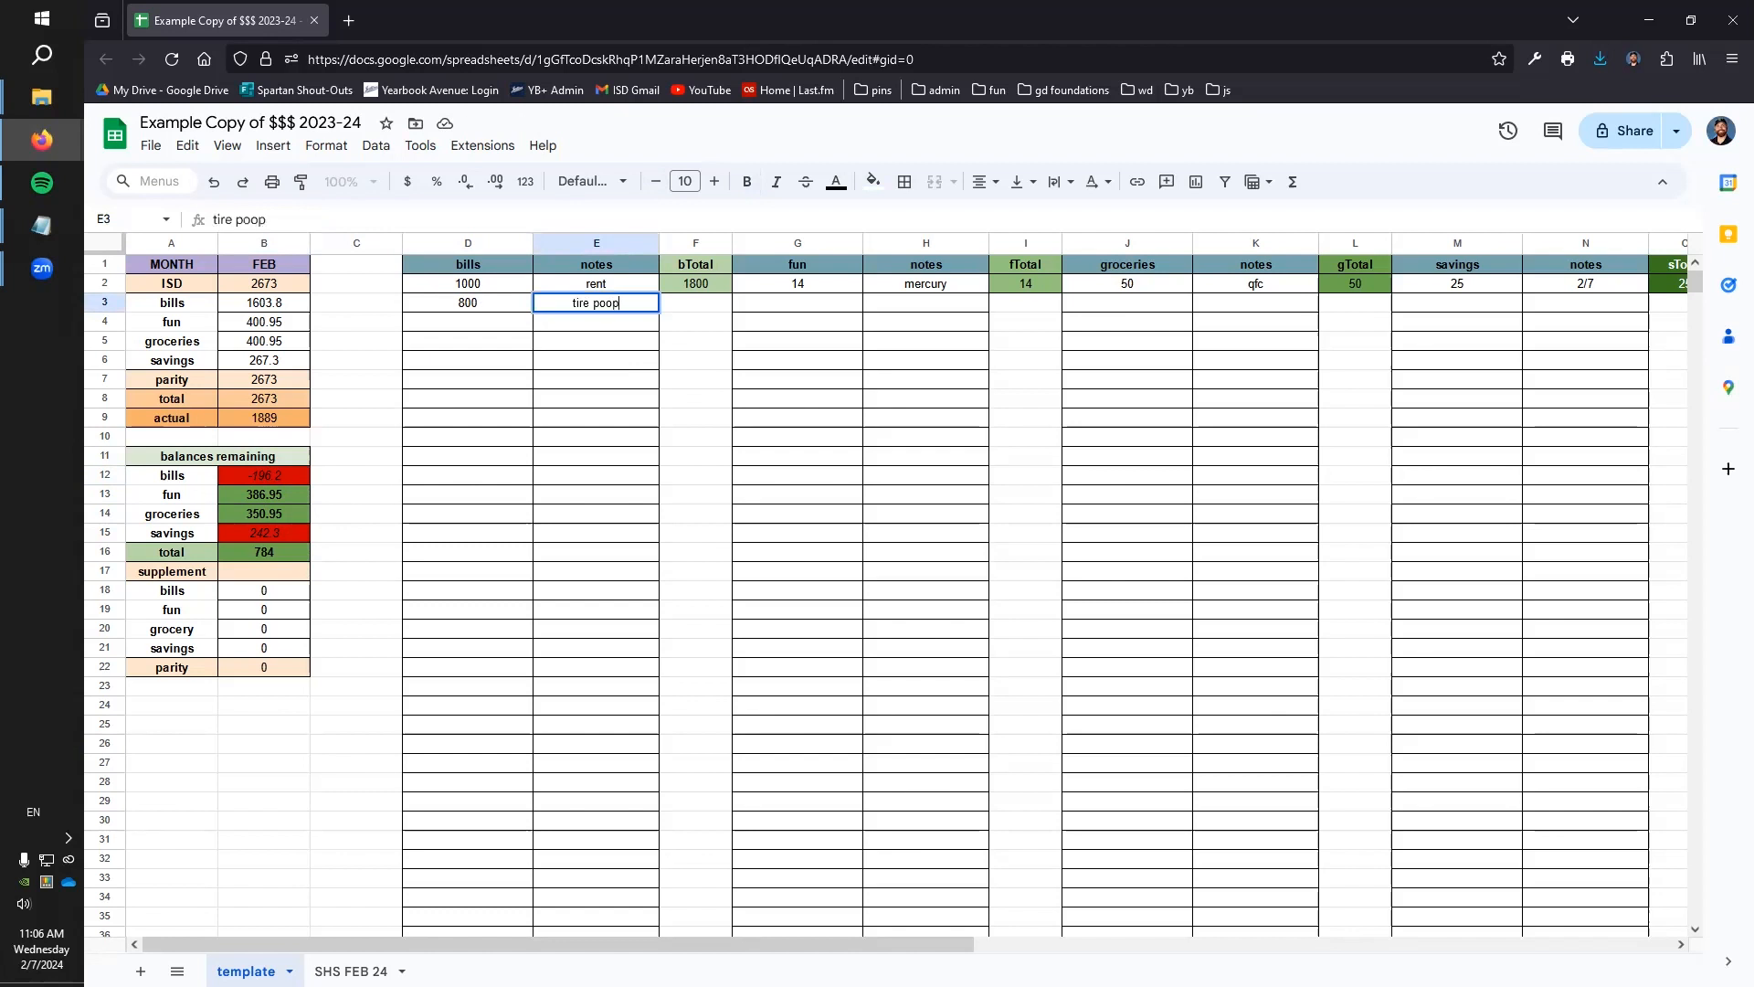
pyautogui.write('pped')
pyautogui.click(372, 394)
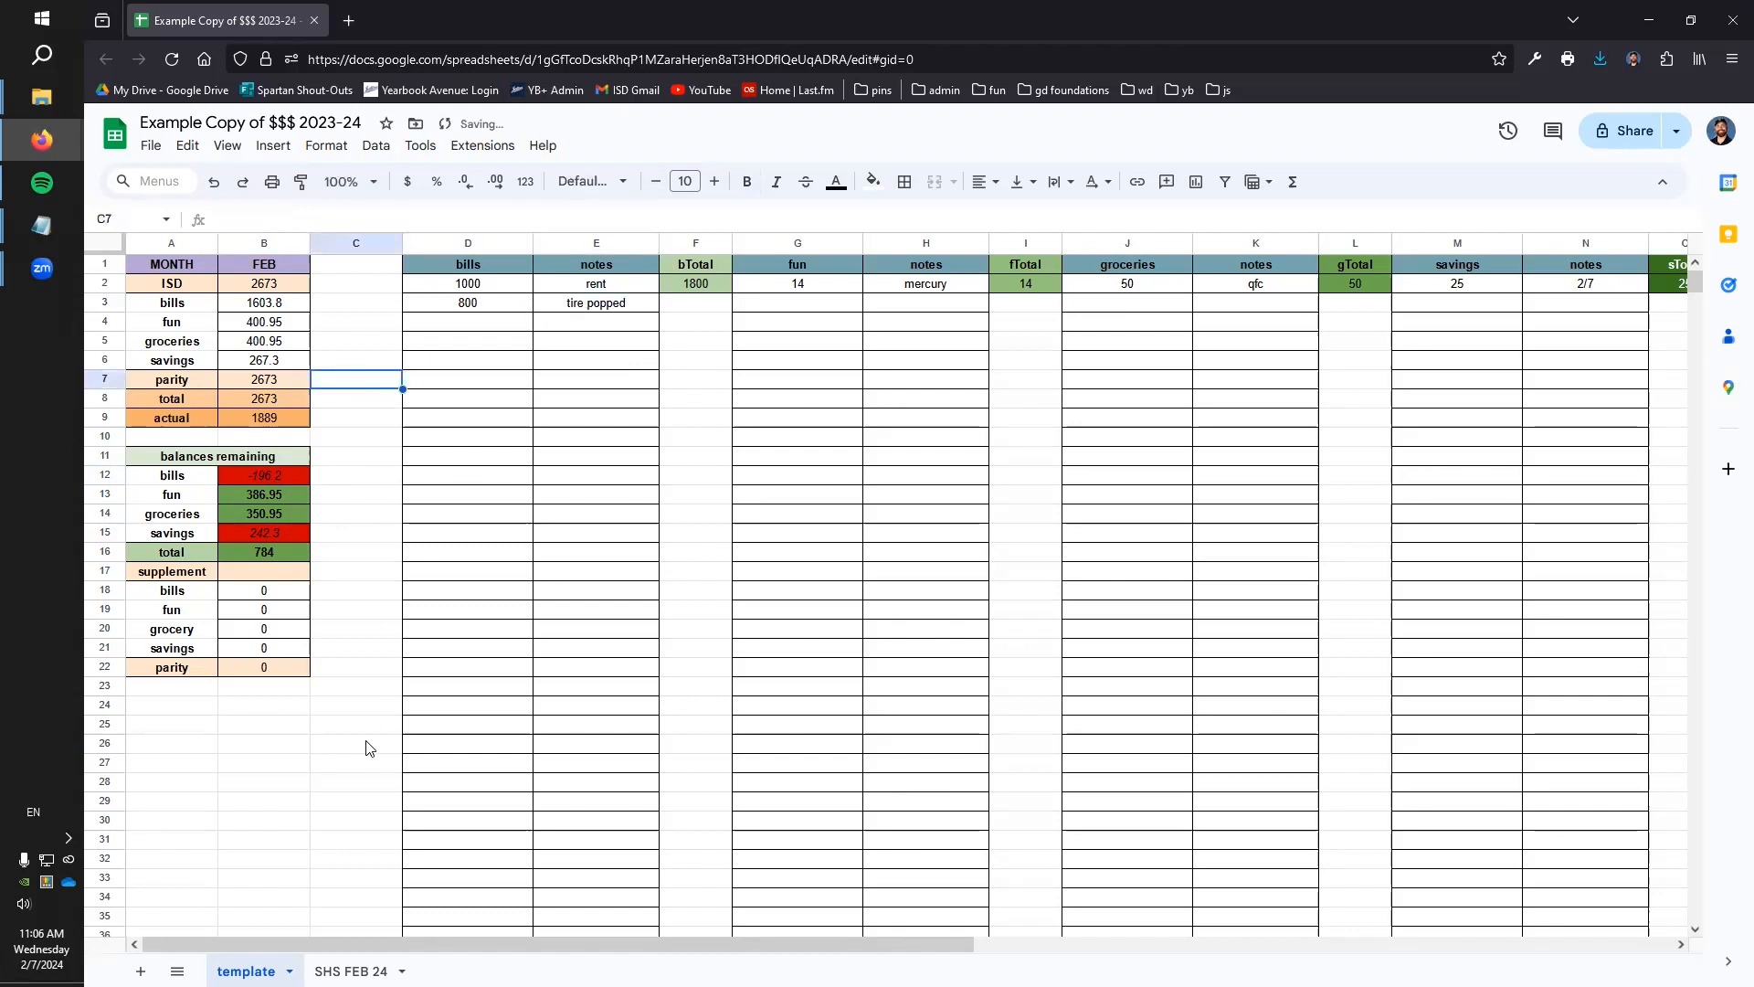
pyautogui.click(272, 477)
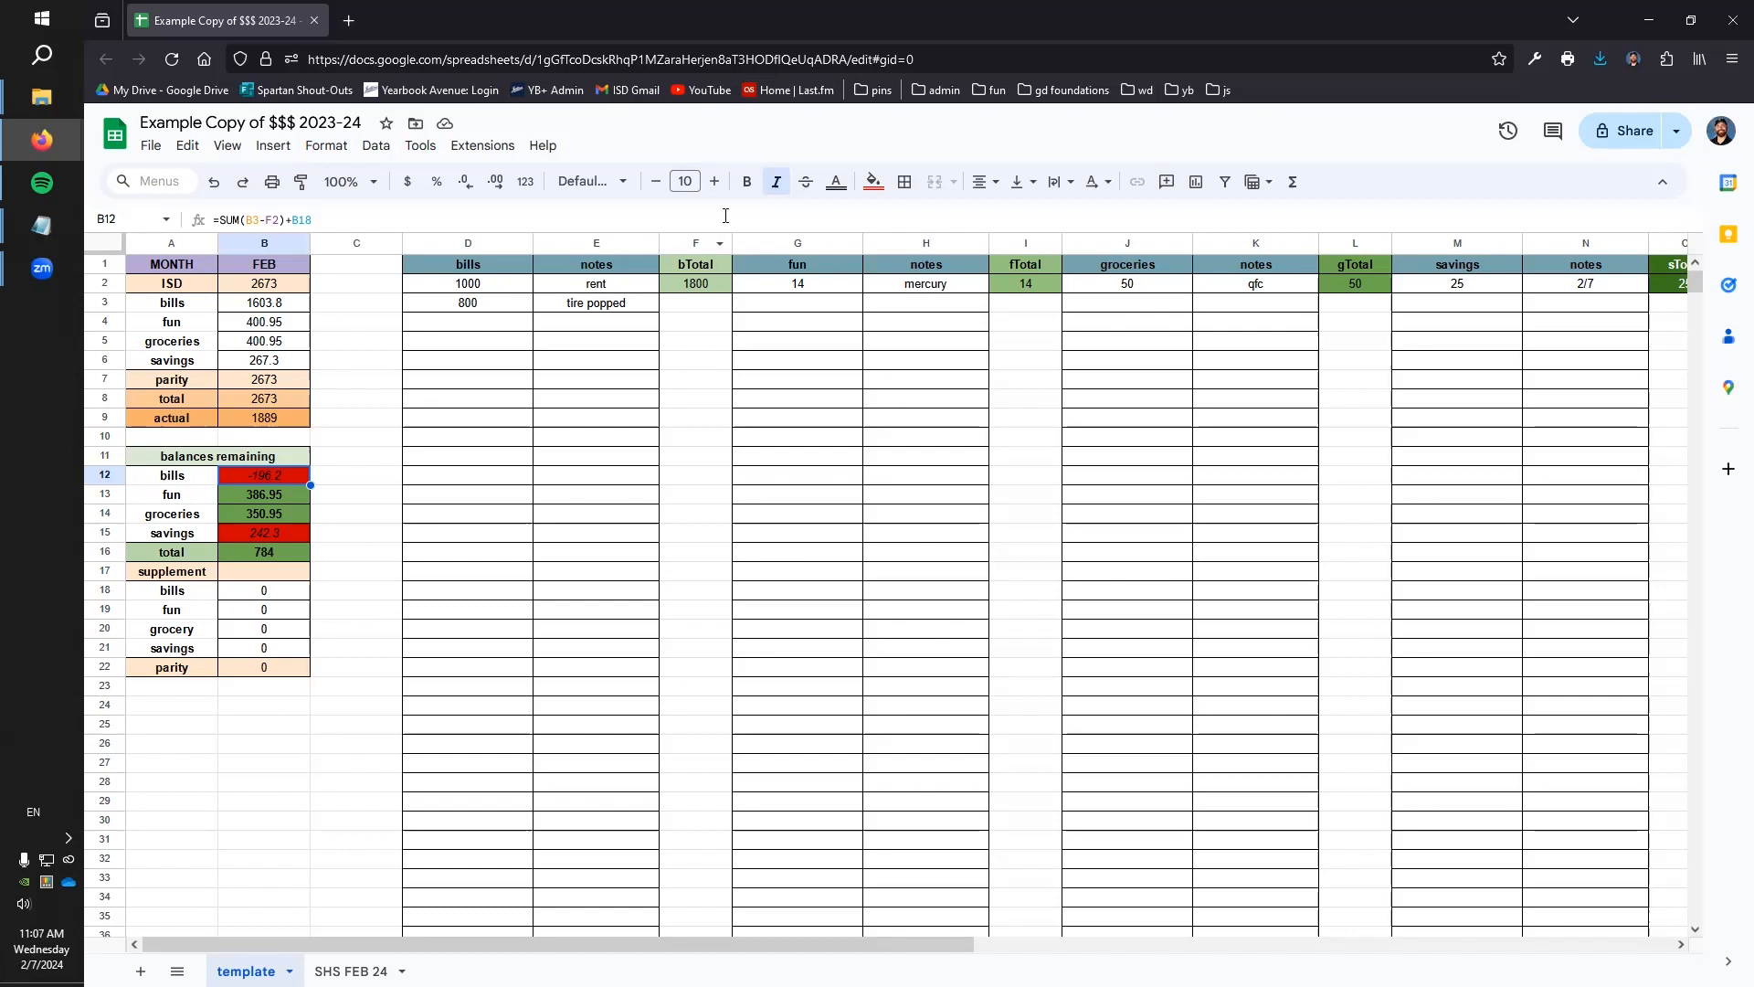
# Move the browser window aside to review the income and budget steps in the Notepad notes, and return to the browser
pyautogui.moveTo(435, 24); pyautogui.dragTo(841, 393)
pyautogui.click(674, 212)
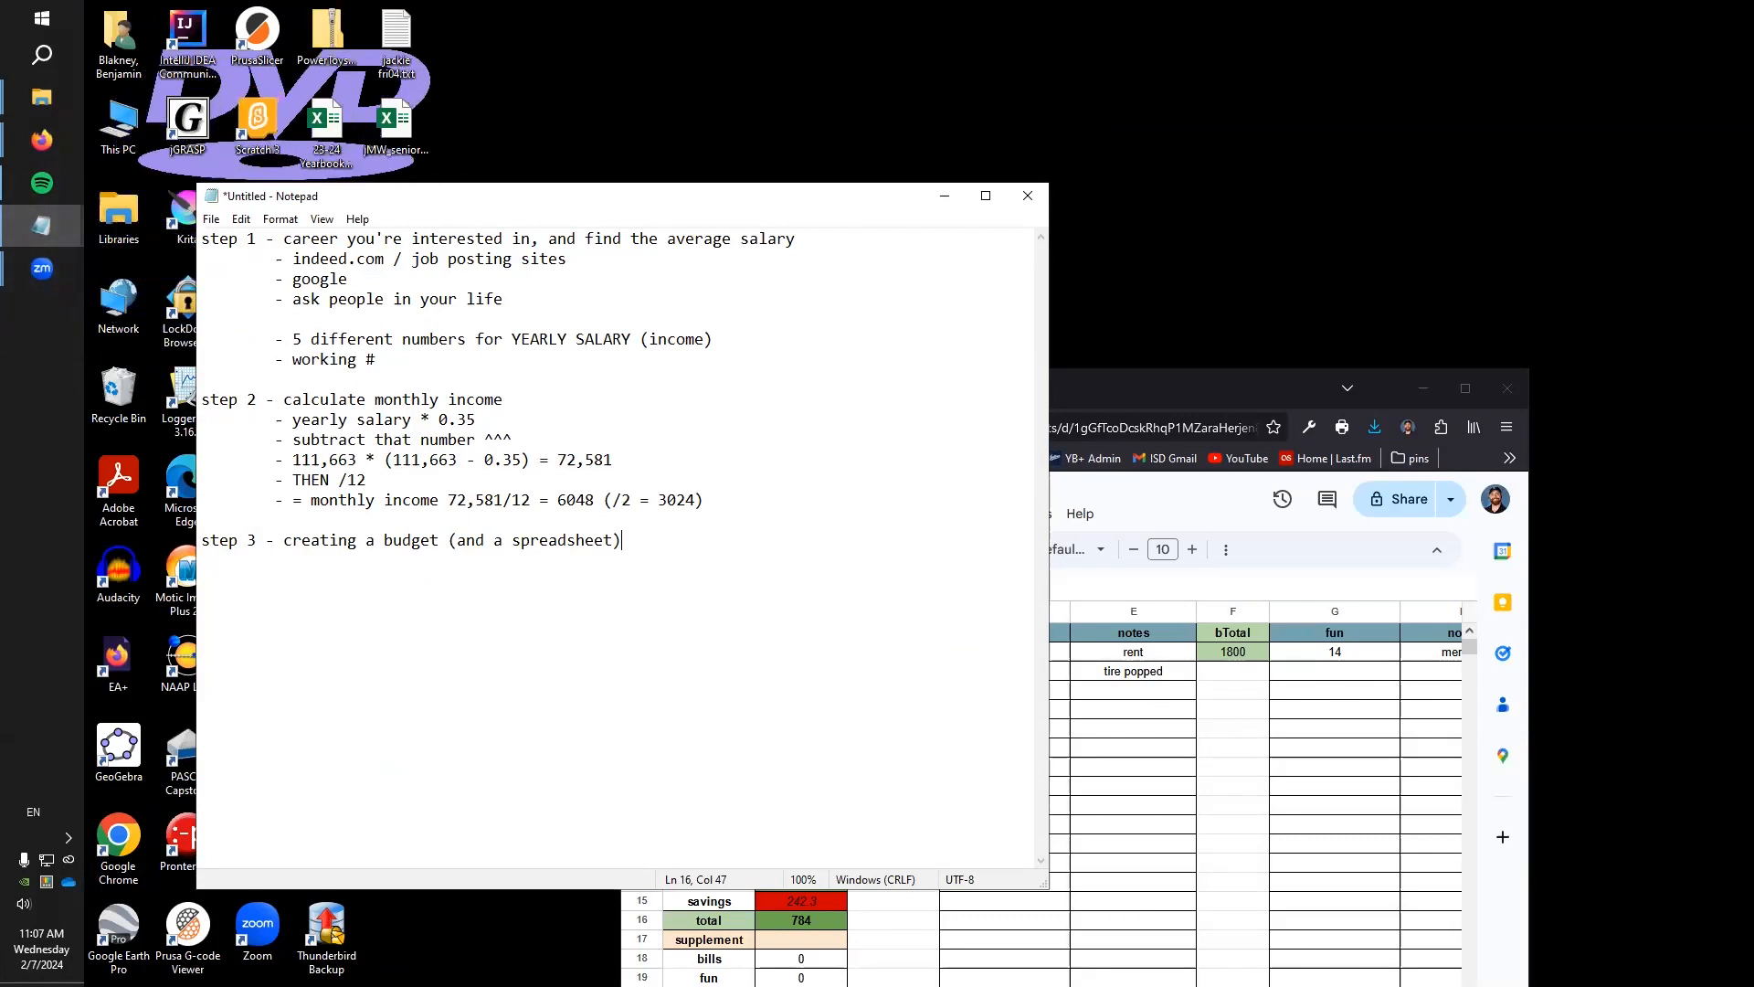
pyautogui.click(1266, 384)
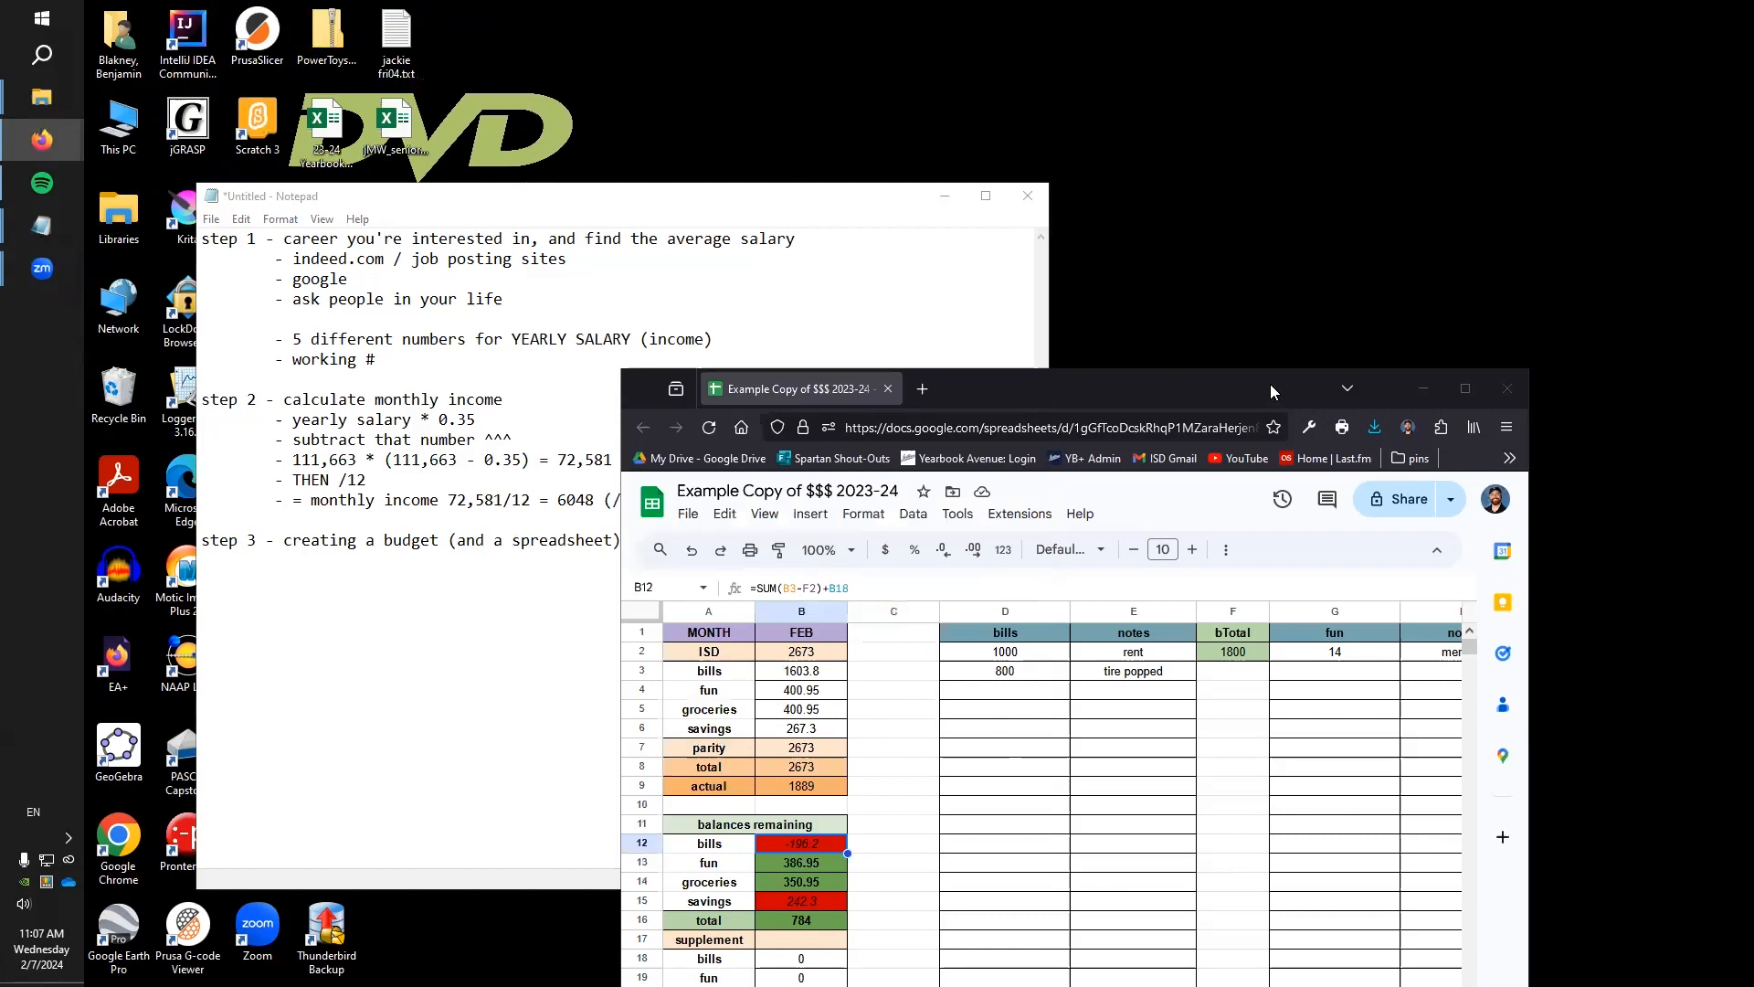
pyautogui.moveTo(1270, 384); pyautogui.dragTo(1270, 233)
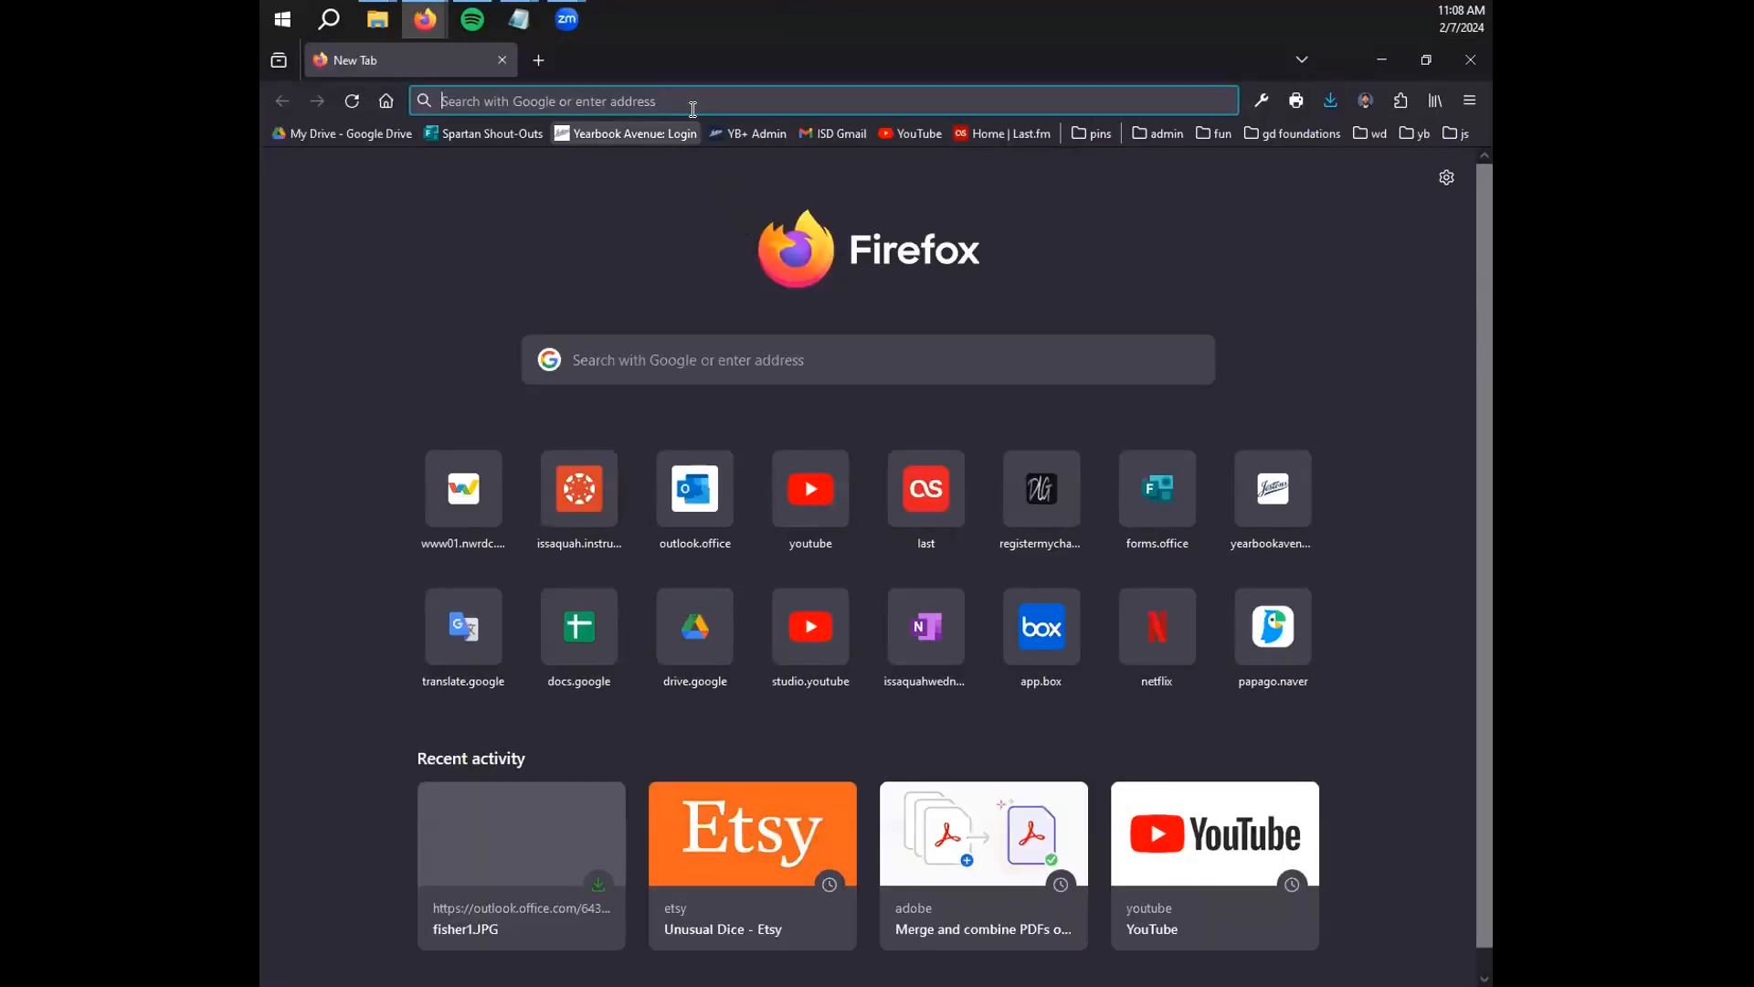
# Search the web for "google sheets" and create a new blank spreadsheet
pyautogui.click(704, 97)
pyautogui.write('google she')
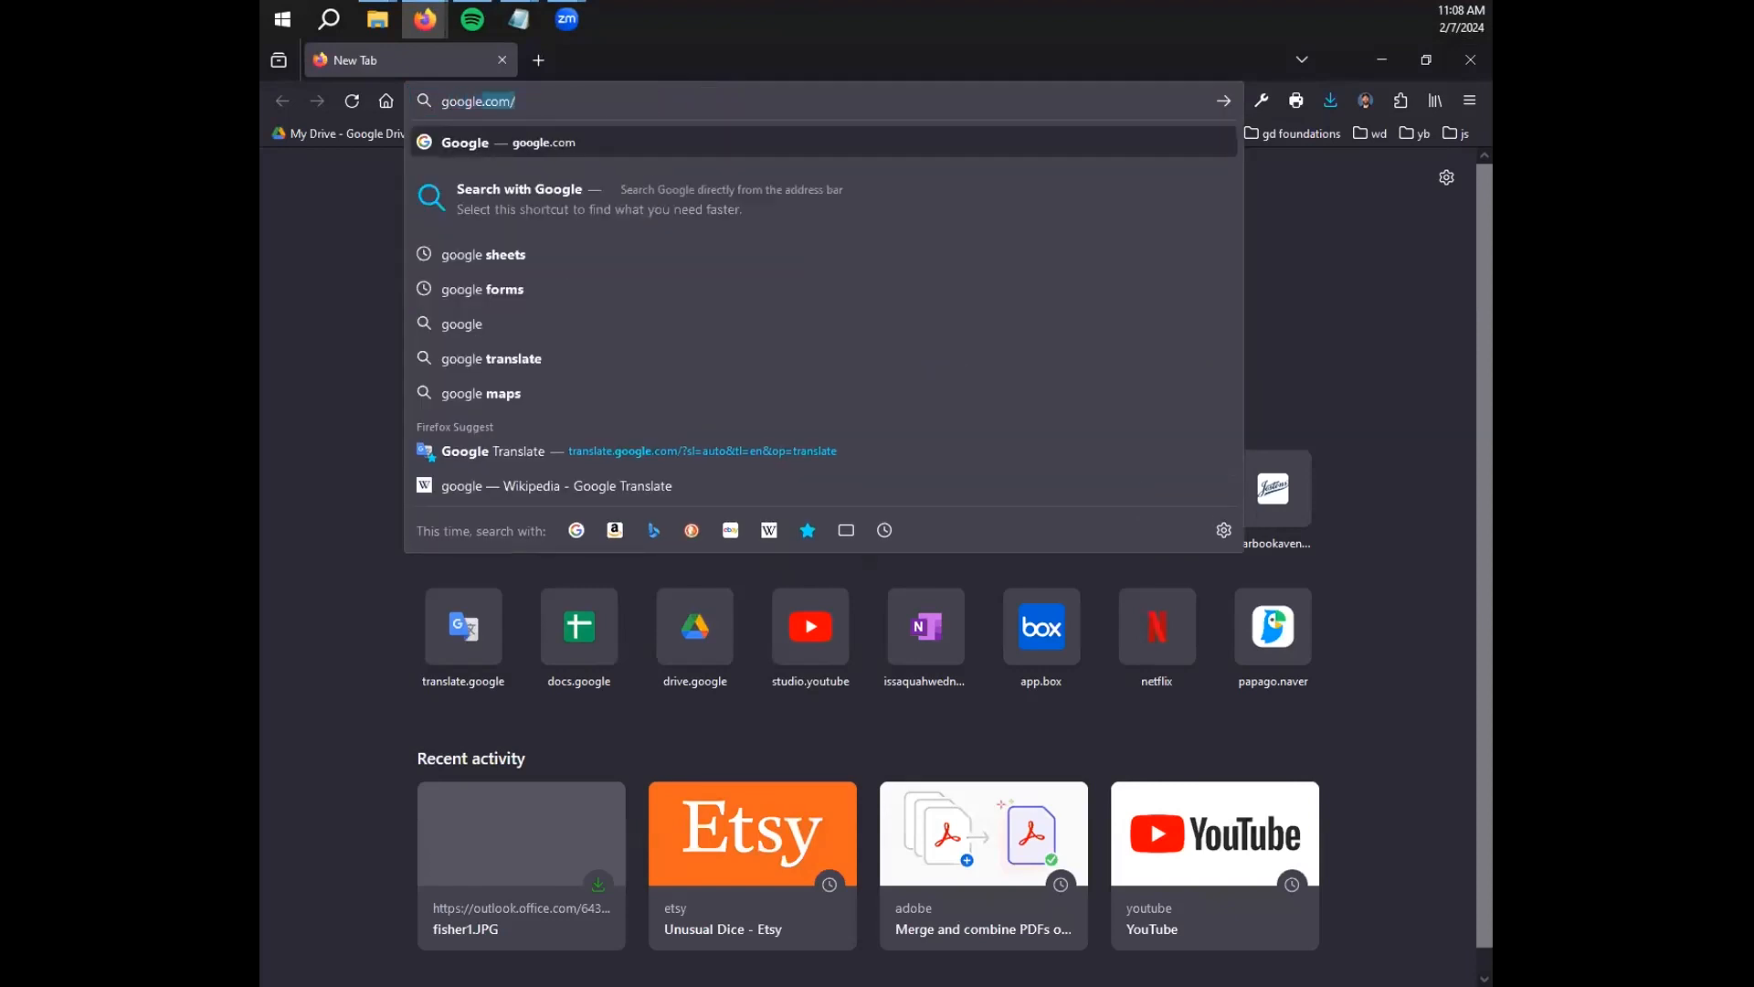
pyautogui.write('ets')
pyautogui.press('Return')
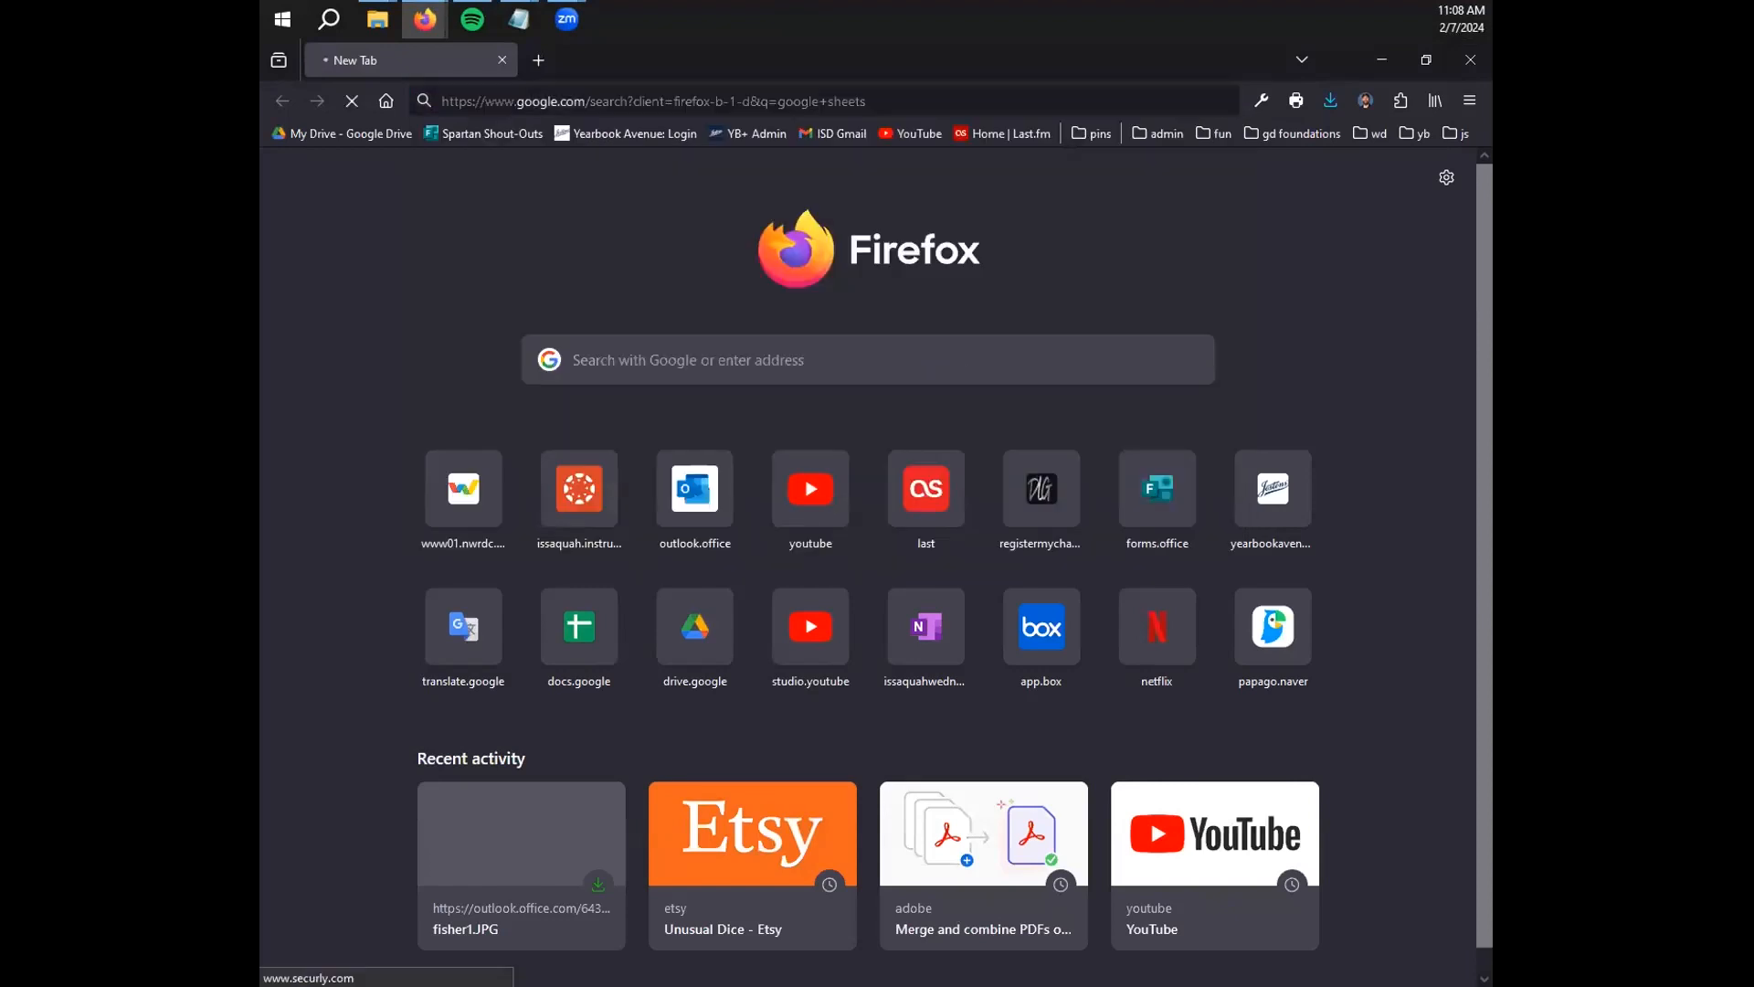
pyautogui.click(494, 518)
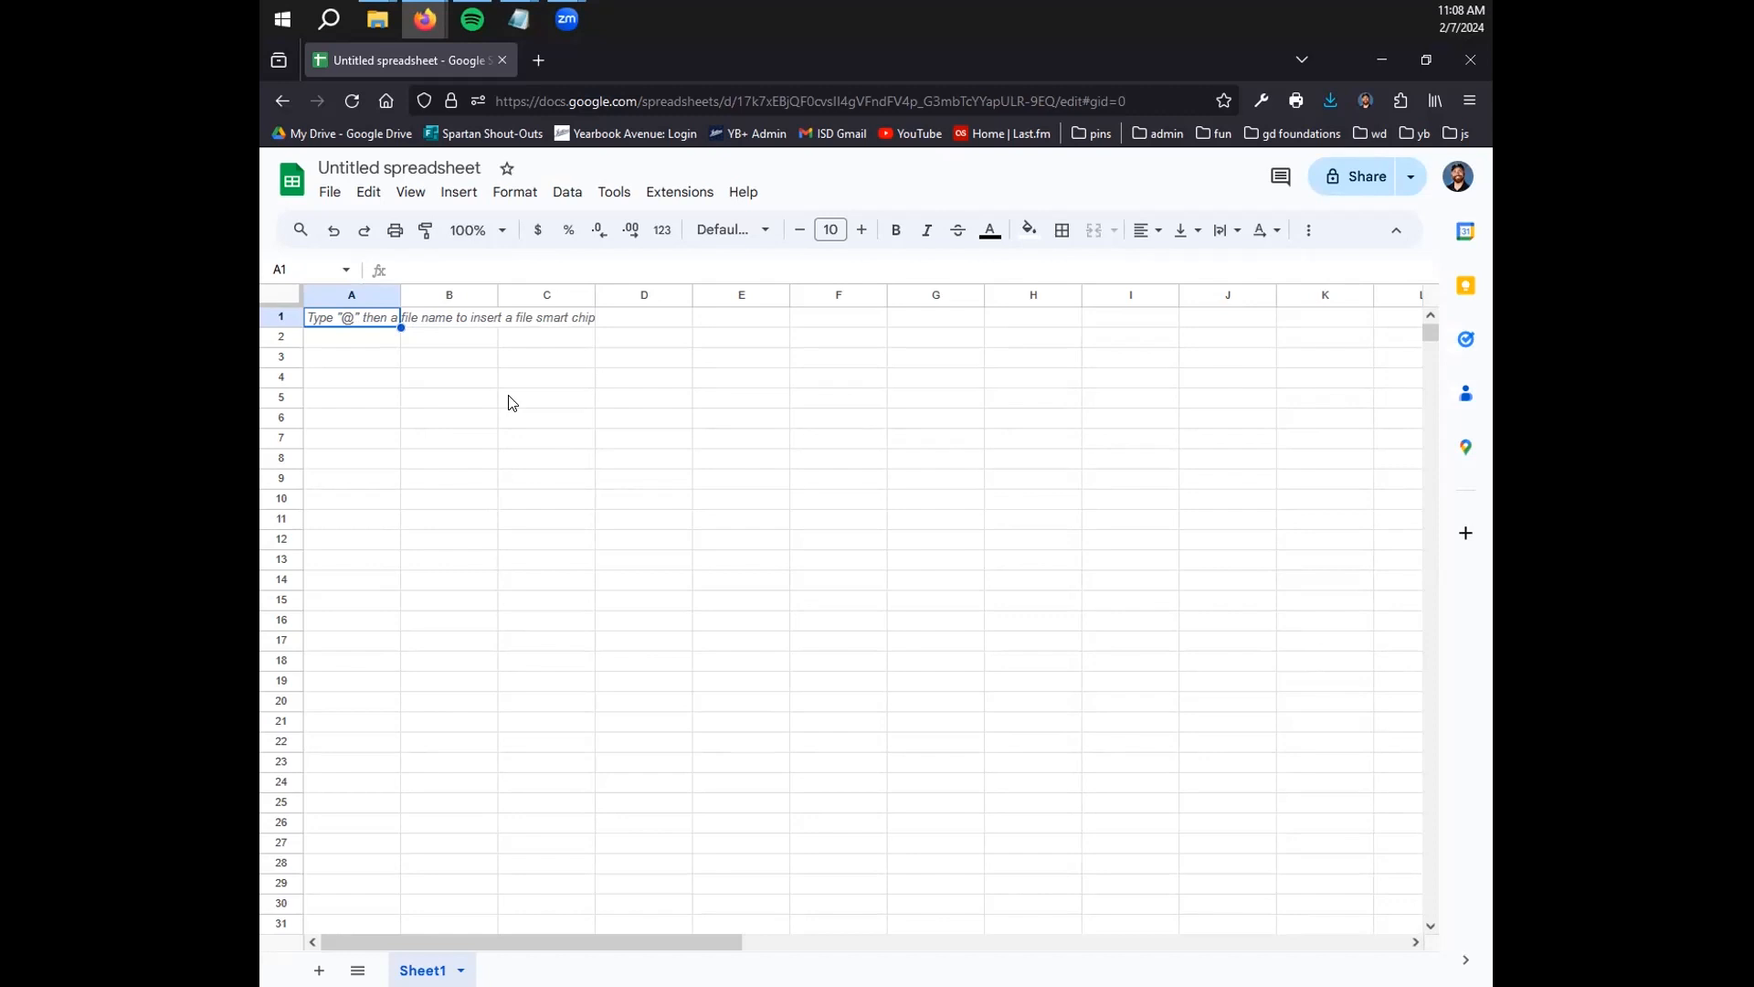
# Label cell A1 "monthly salary" and enter 6048 in B1
pyautogui.write('monthlysalar')
pyautogui.press('BackSpace')
pyautogui.press('BackSpace')
pyautogui.press('BackSpace')
pyautogui.press('BackSpace')
pyautogui.press('BackSpace')
pyautogui.write('salary')
pyautogui.press('Tab')
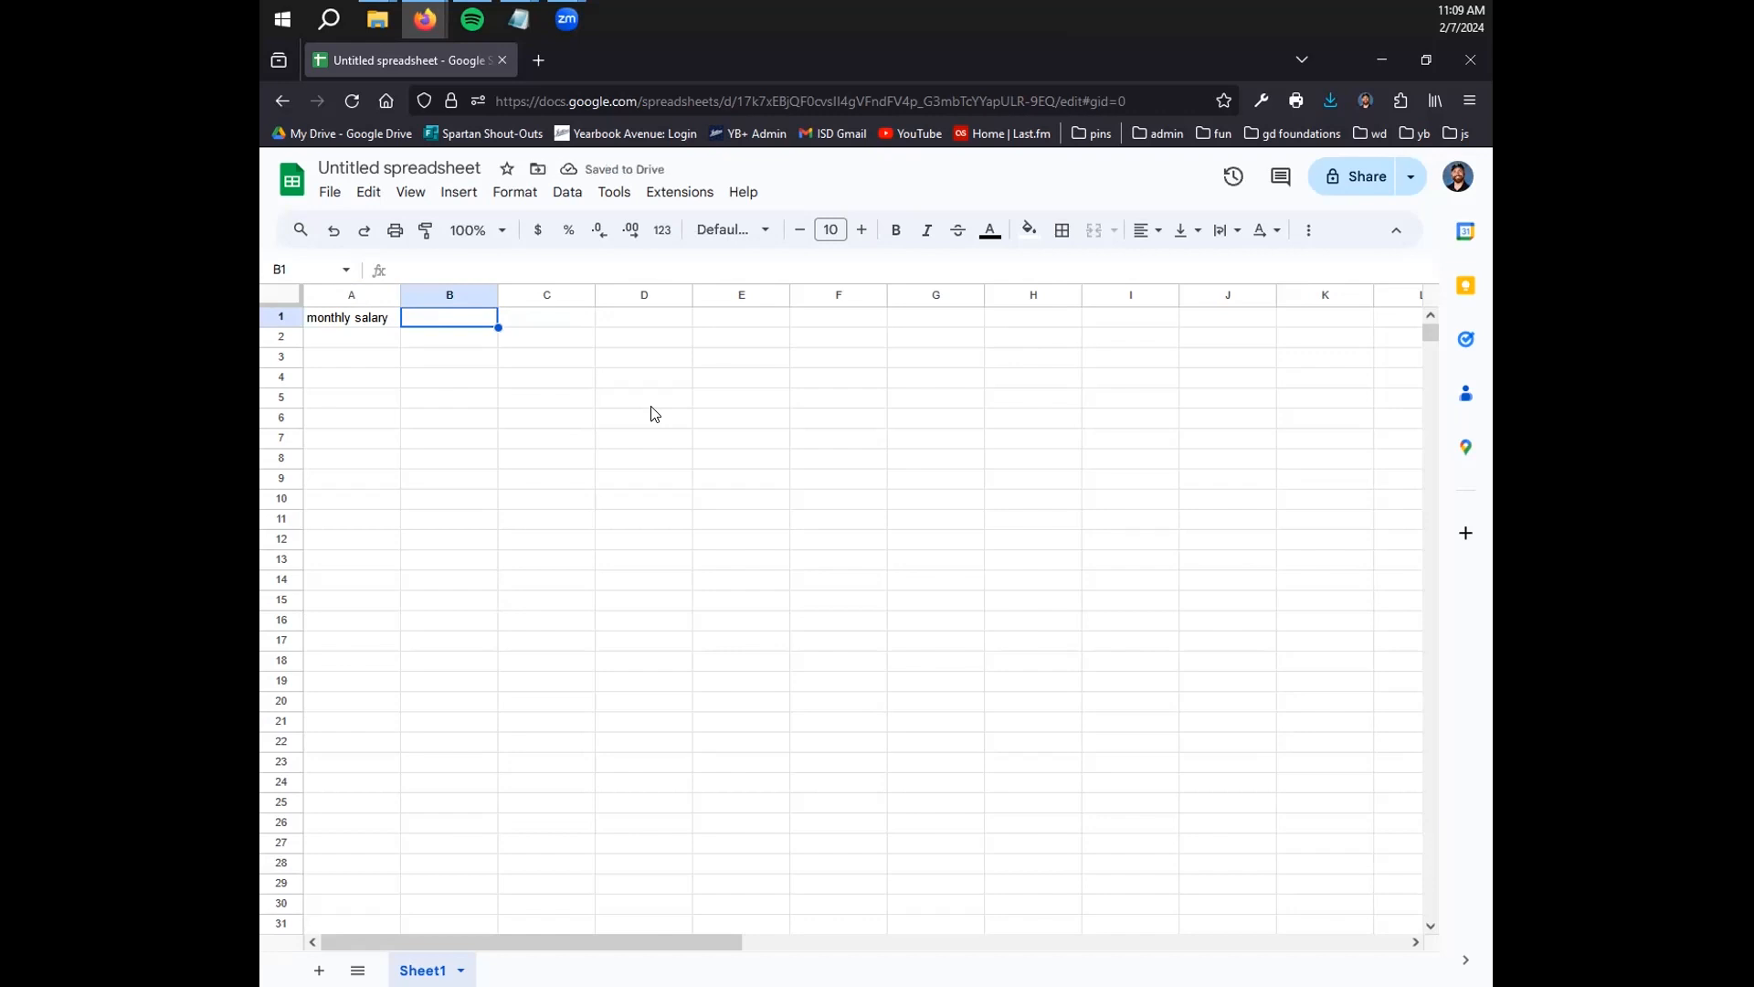
pyautogui.hotkey('alt', 'Tab')
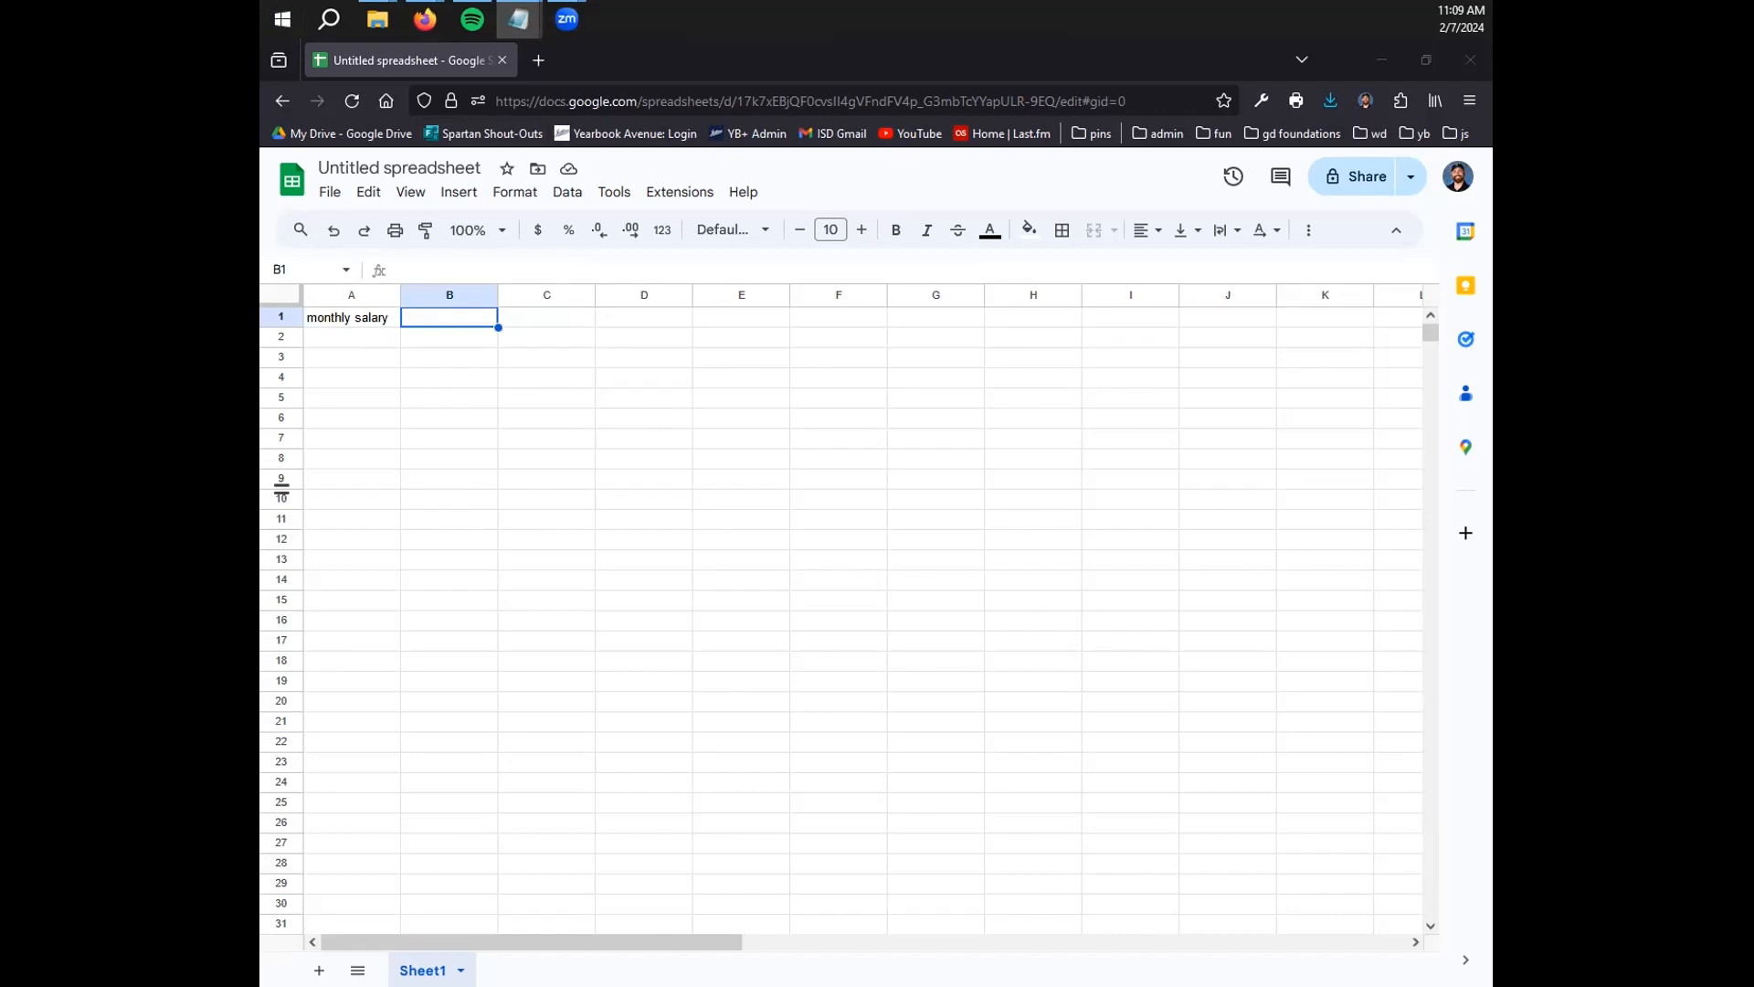
pyautogui.click(460, 320)
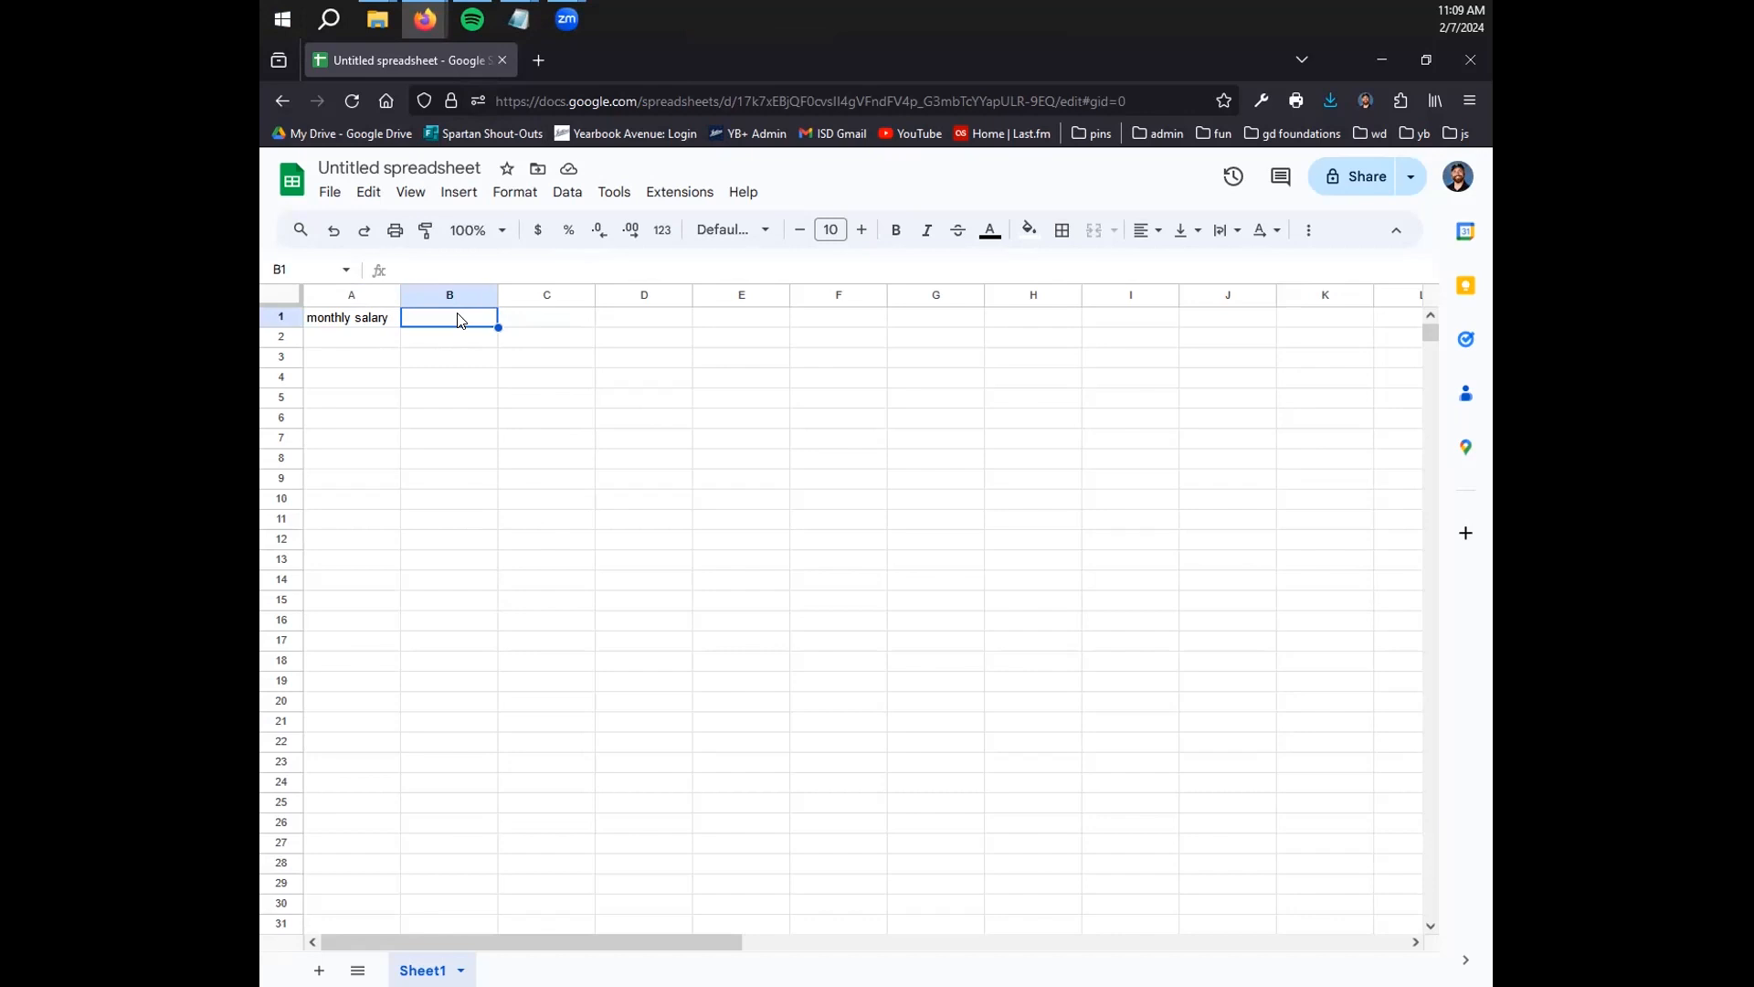
pyautogui.write('6048')
# List the budget categories "bills", "fun", "groceries" and "savings" in cells A2 to A5
pyautogui.click(374, 338)
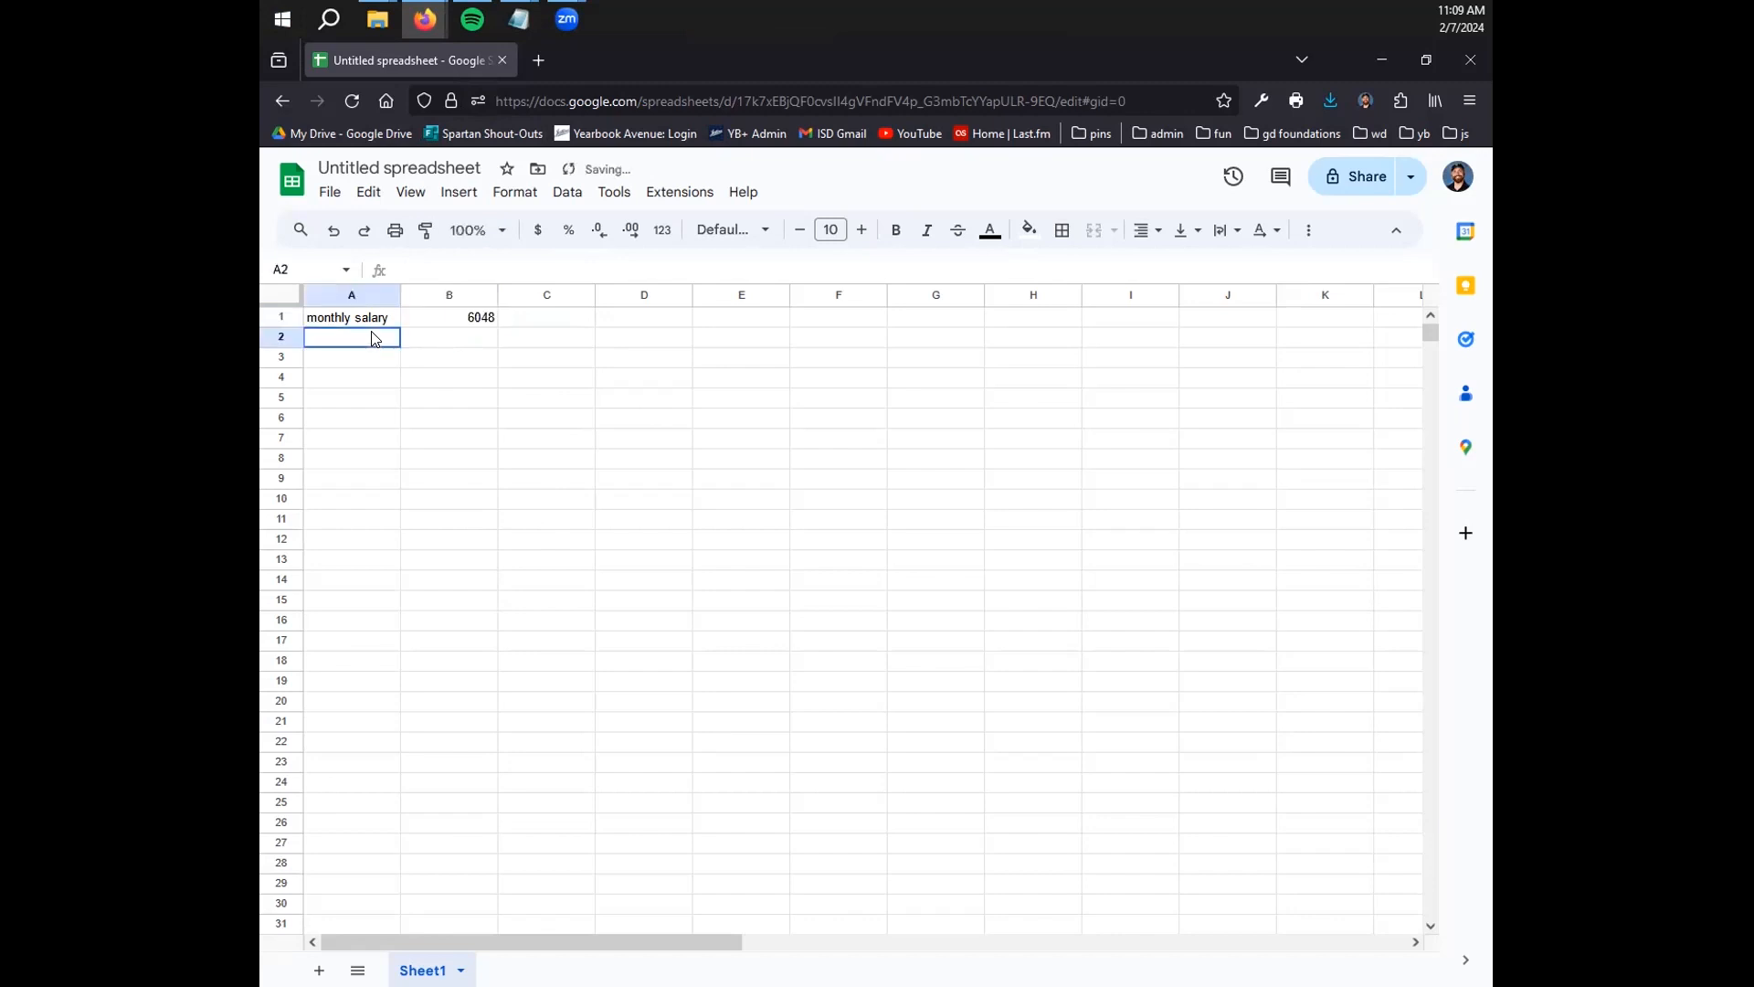
pyautogui.write('bills')
pyautogui.press('Return')
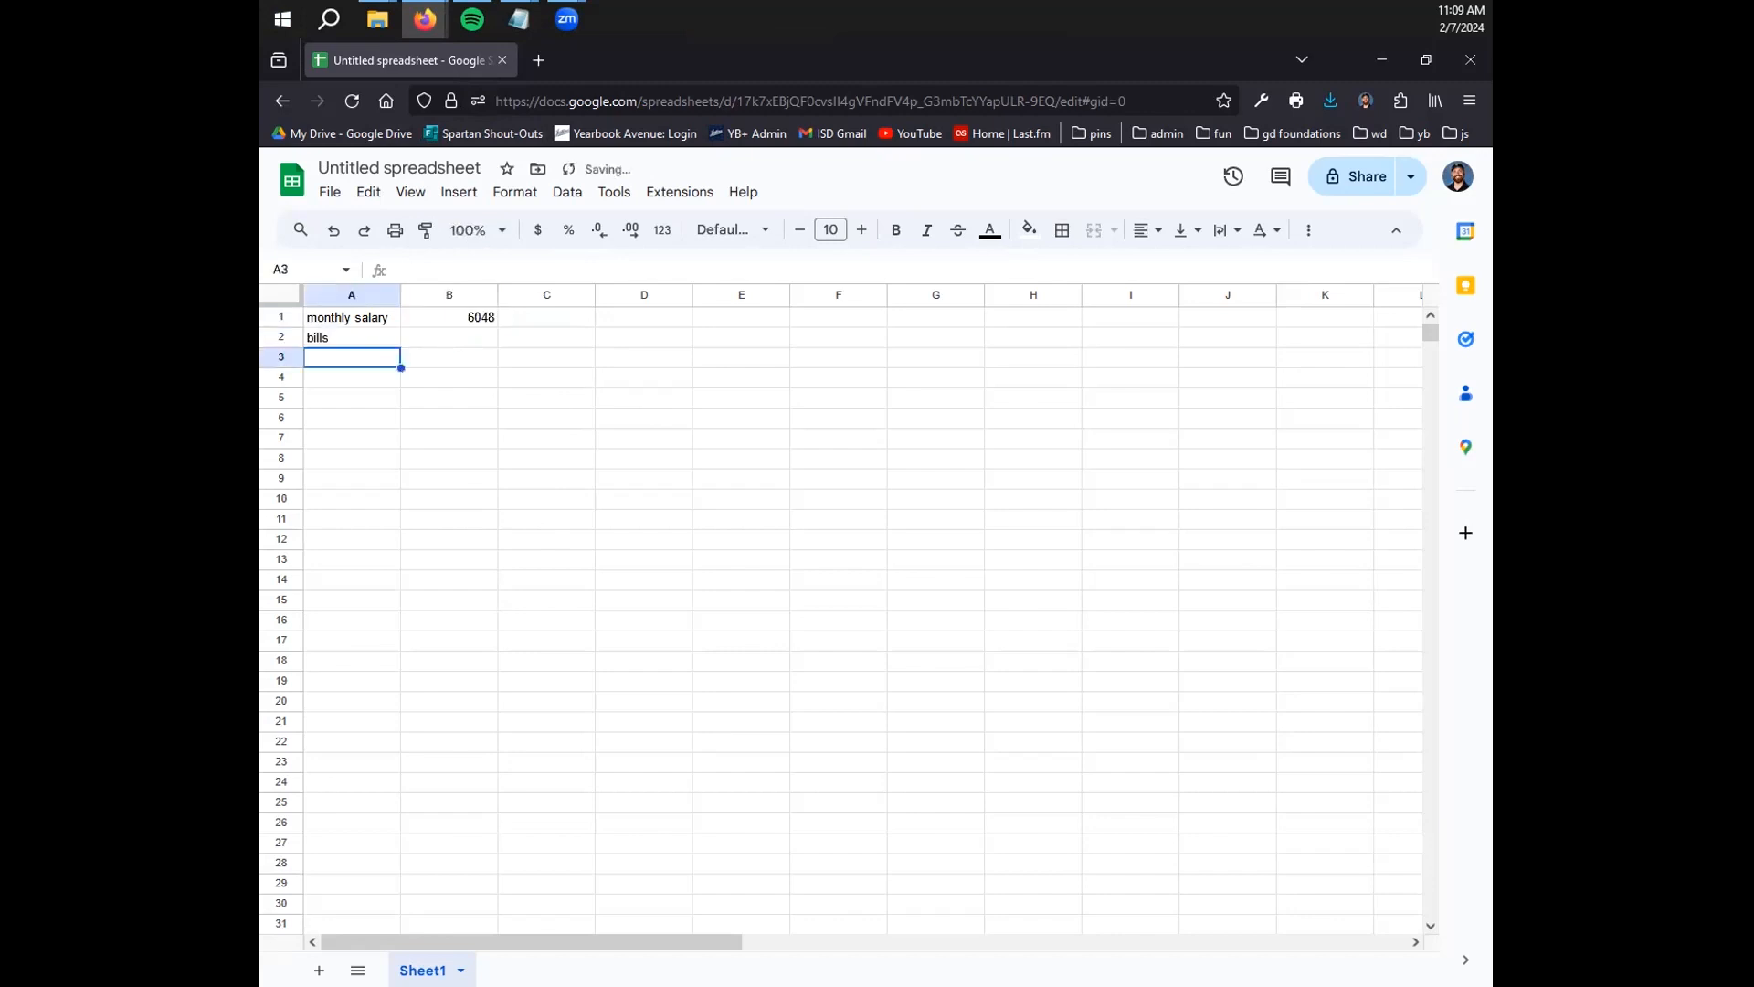
pyautogui.write('fun')
pyautogui.press('Return')
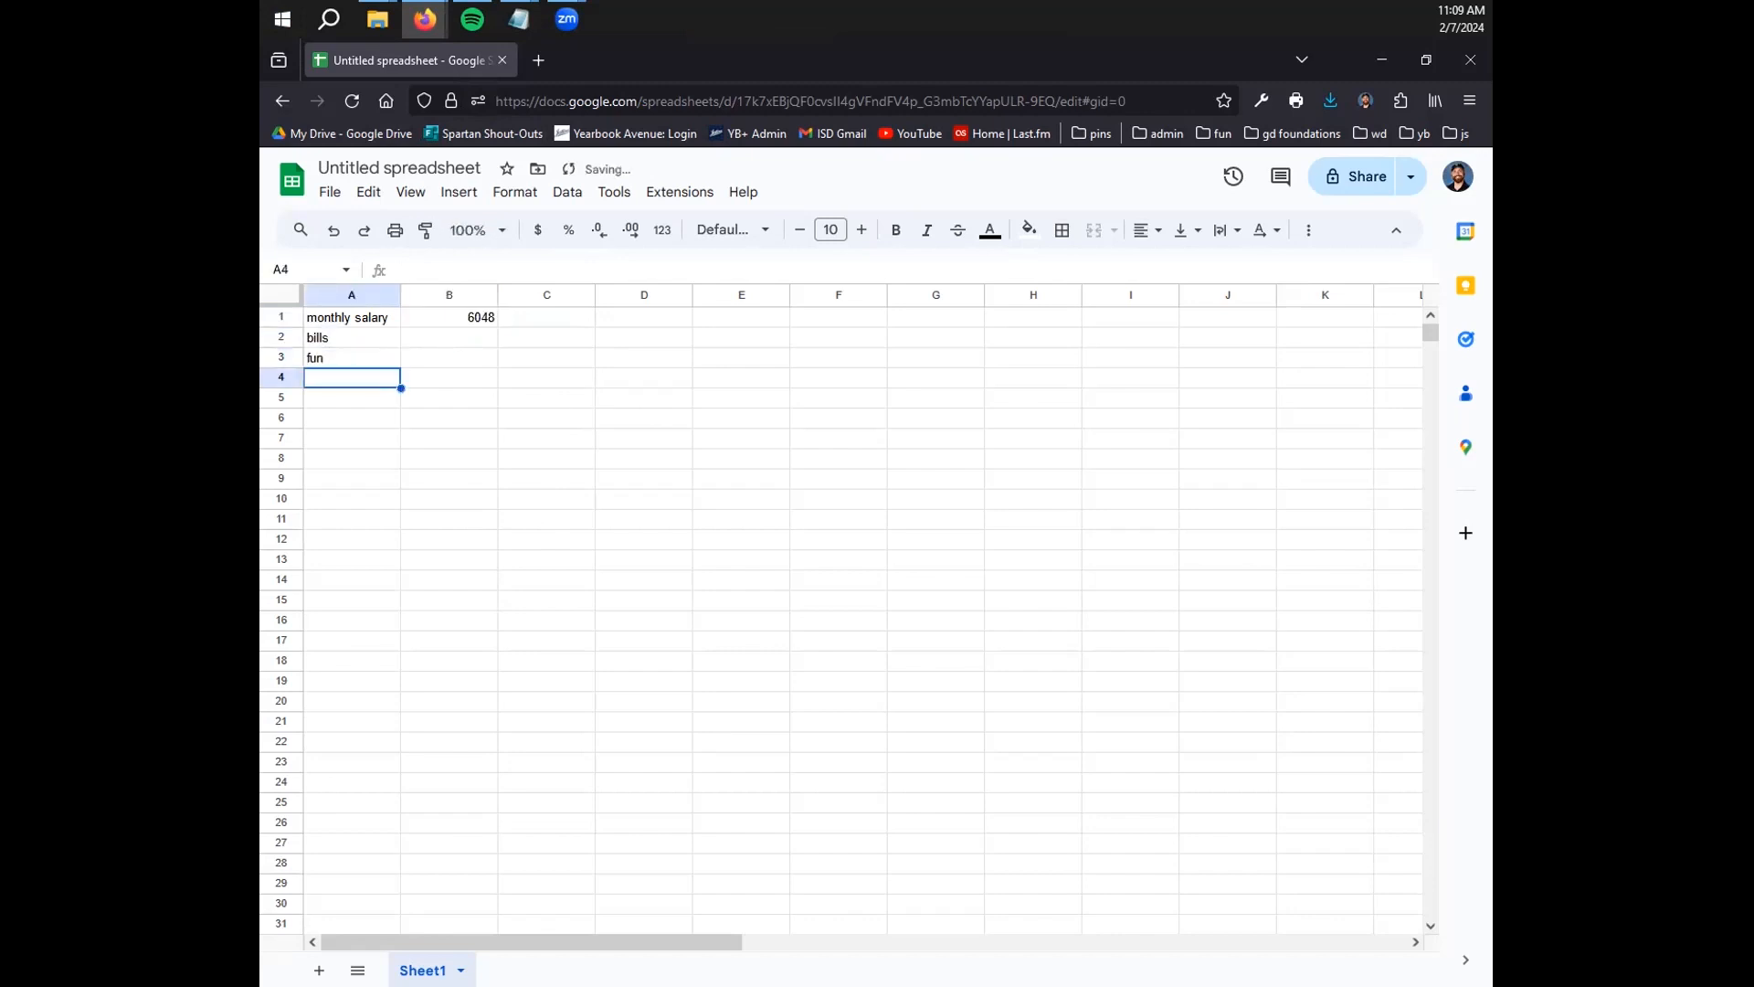
pyautogui.write('groceri')
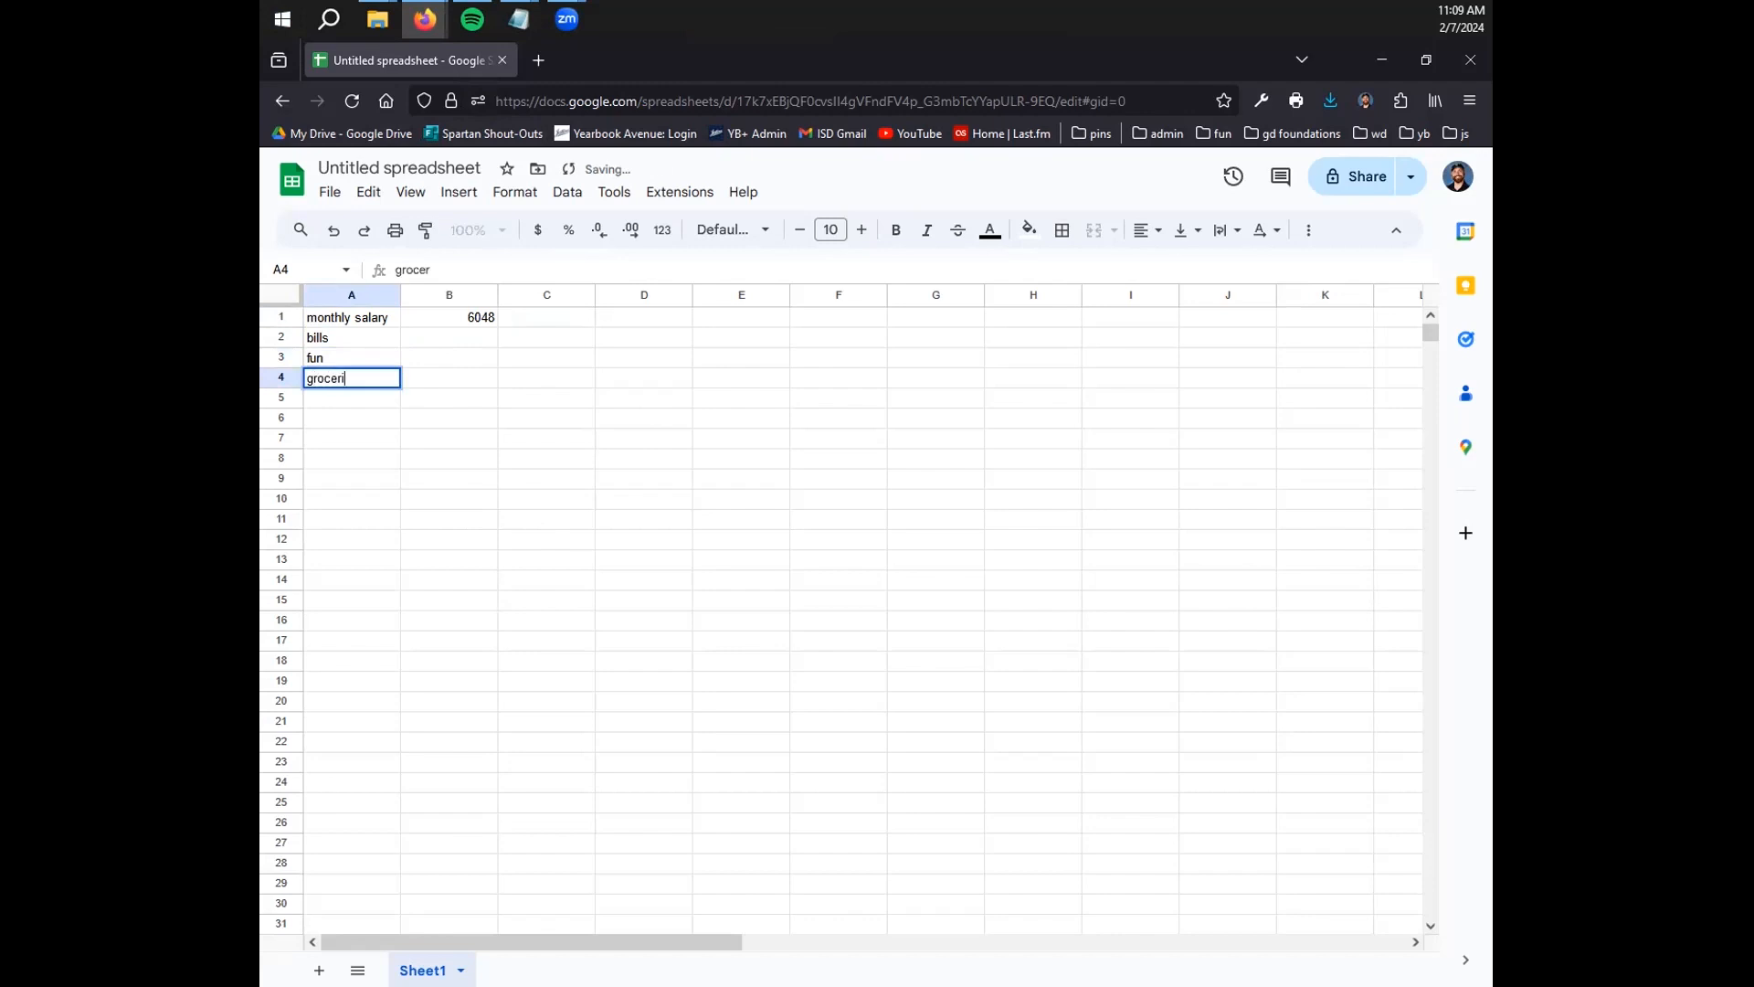
pyautogui.write('es')
pyautogui.press('Return')
pyautogui.write('savings')
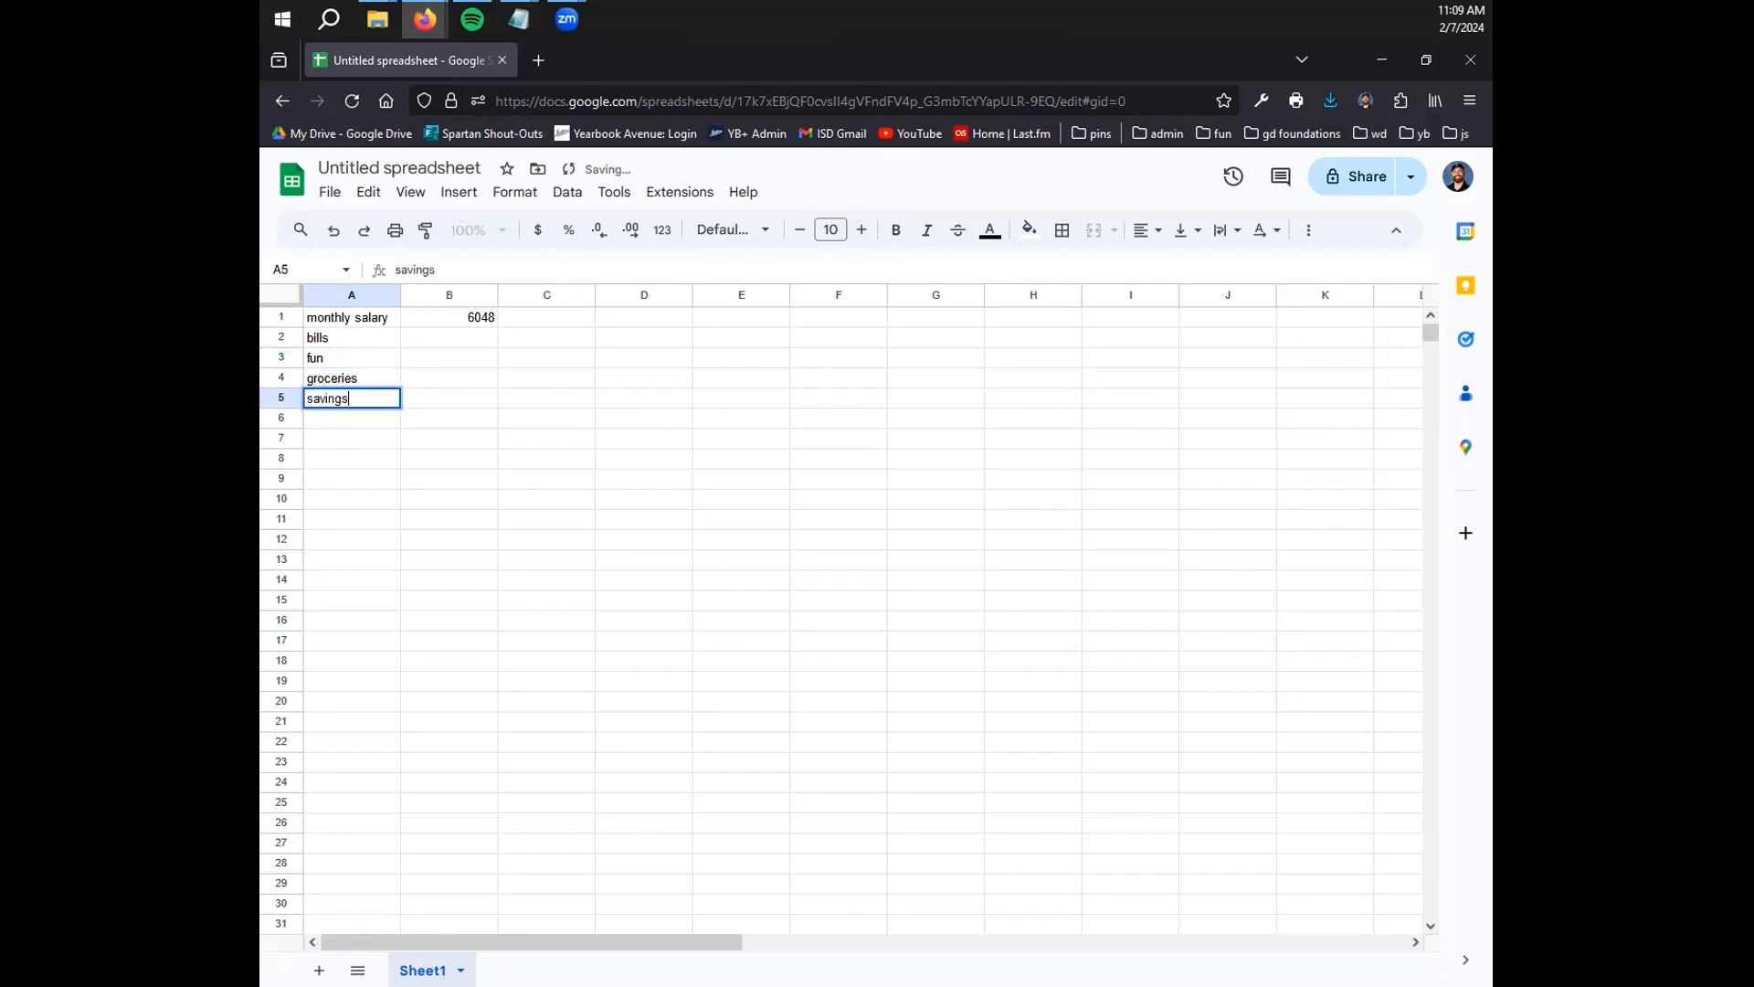
pyautogui.click(892, 522)
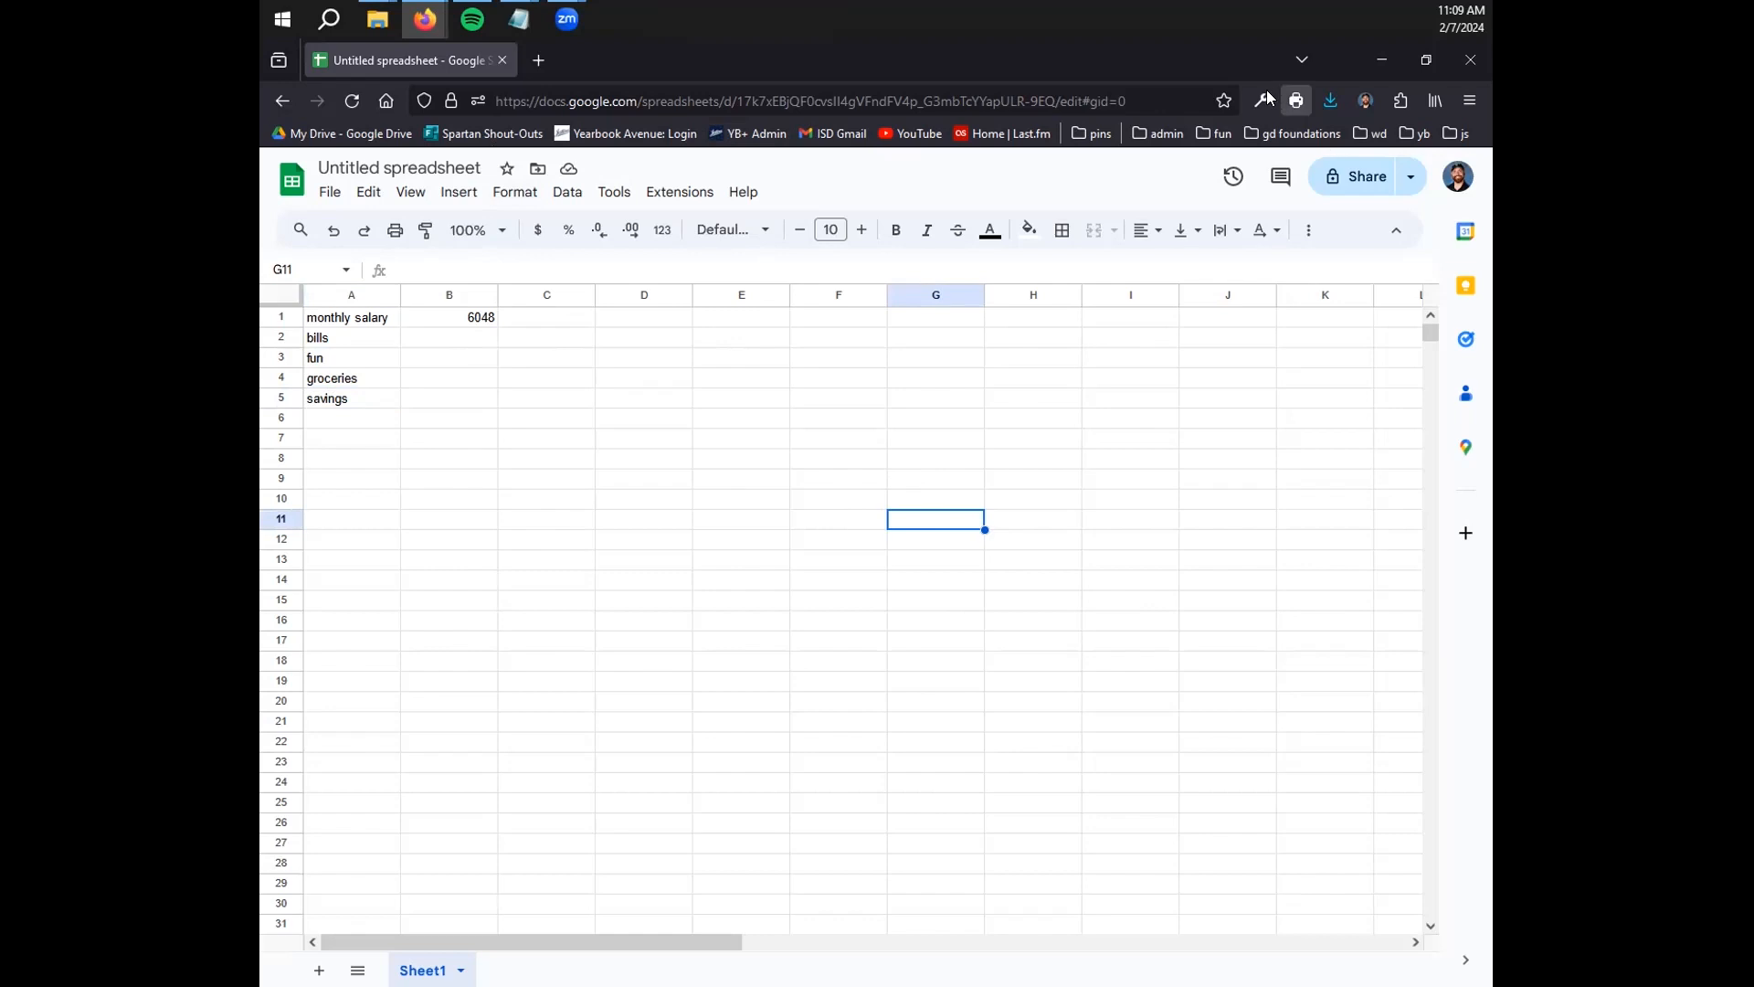
# Enlarge the browser's page zoom to 170%
pyautogui.click(1470, 101)
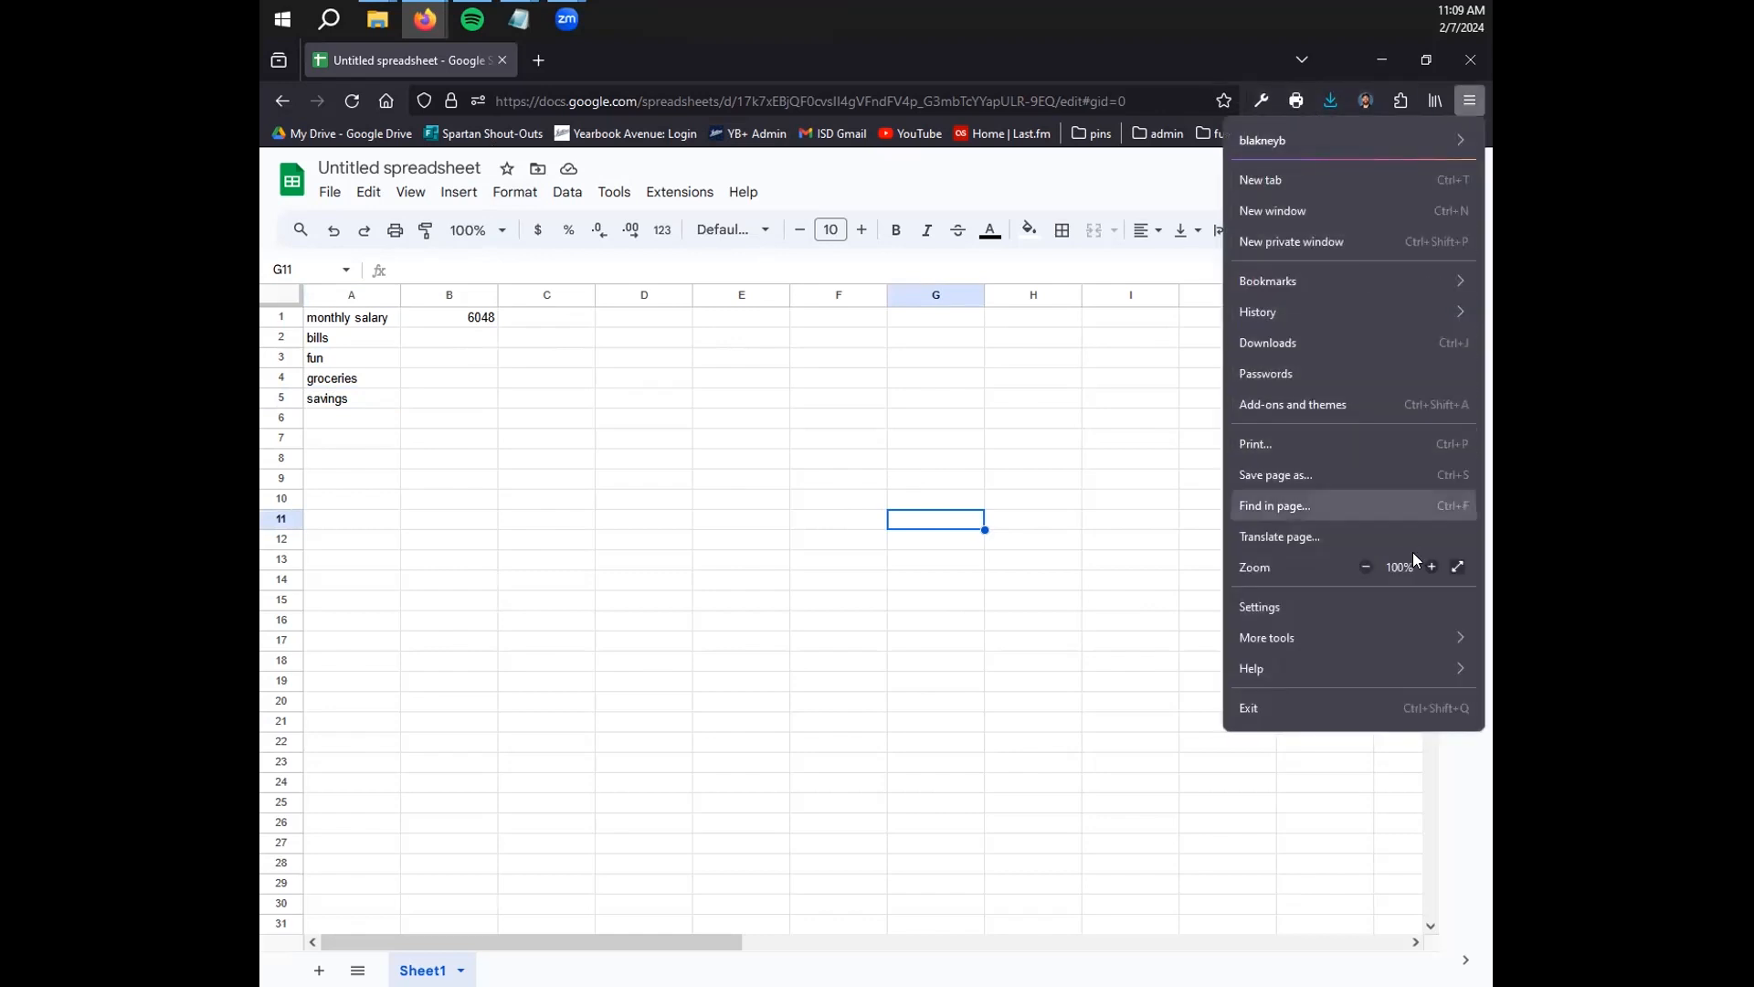
pyautogui.click(1432, 567)
pyautogui.click(1432, 568)
pyautogui.click(1432, 568)
pyautogui.click(1432, 567)
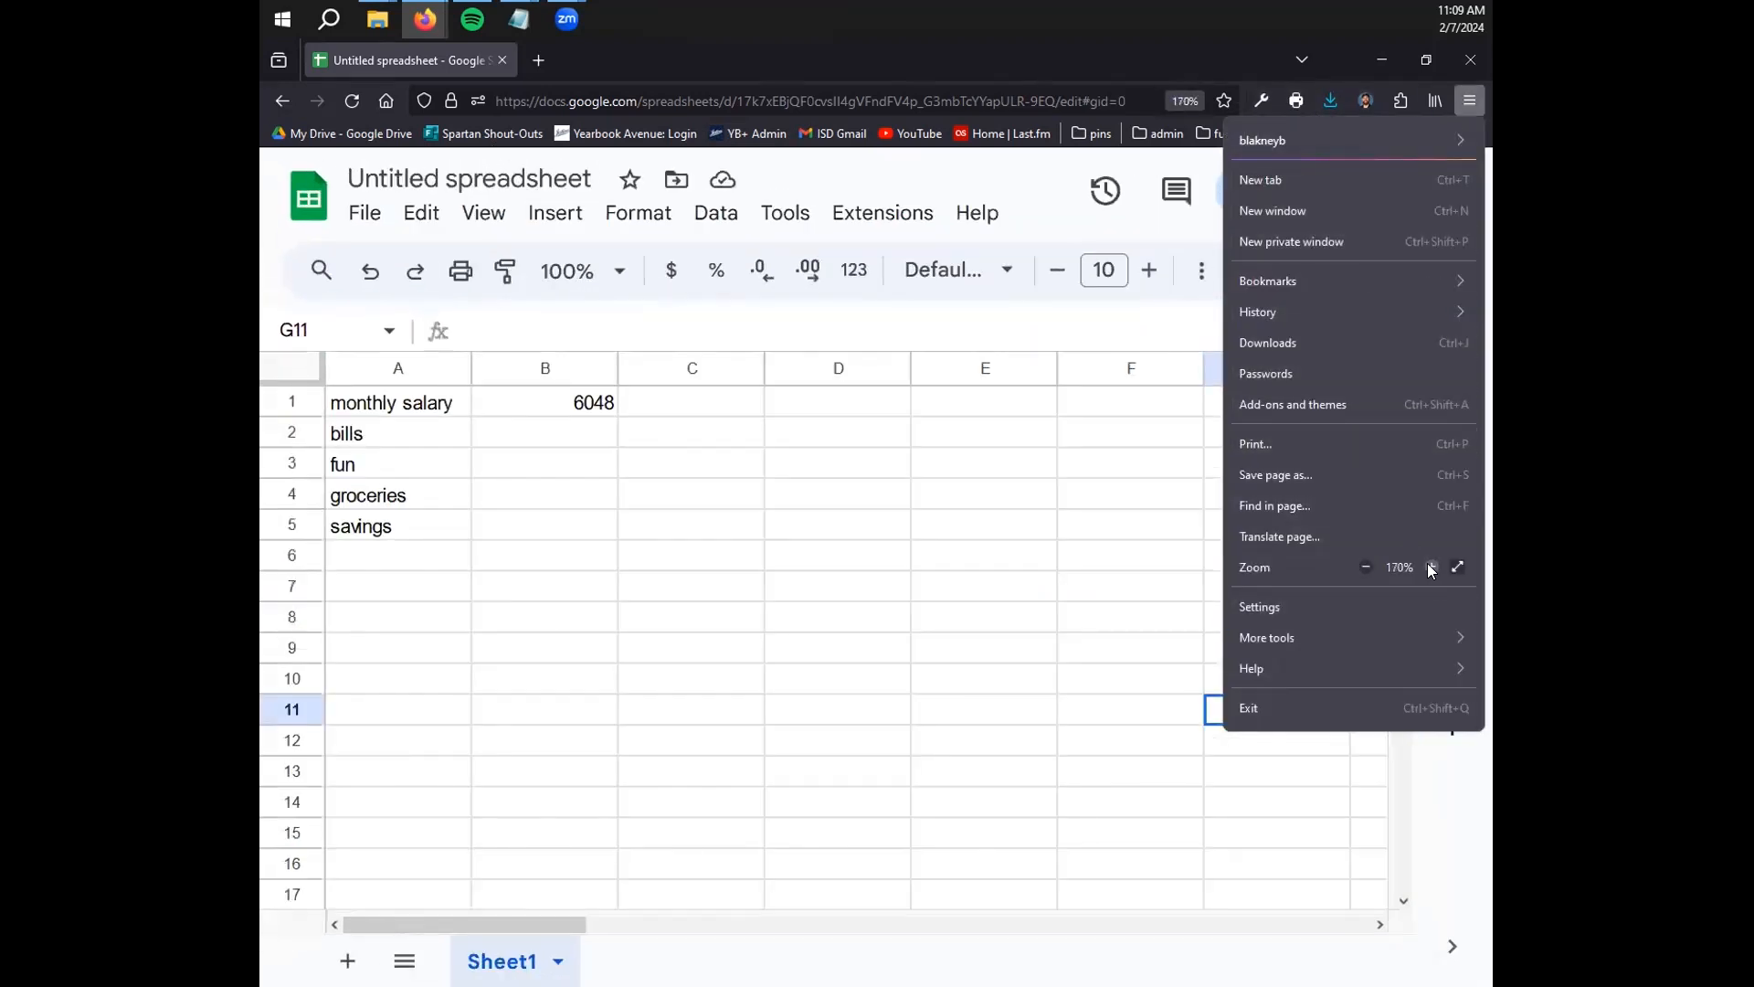
pyautogui.click(1431, 567)
pyautogui.click(1473, 99)
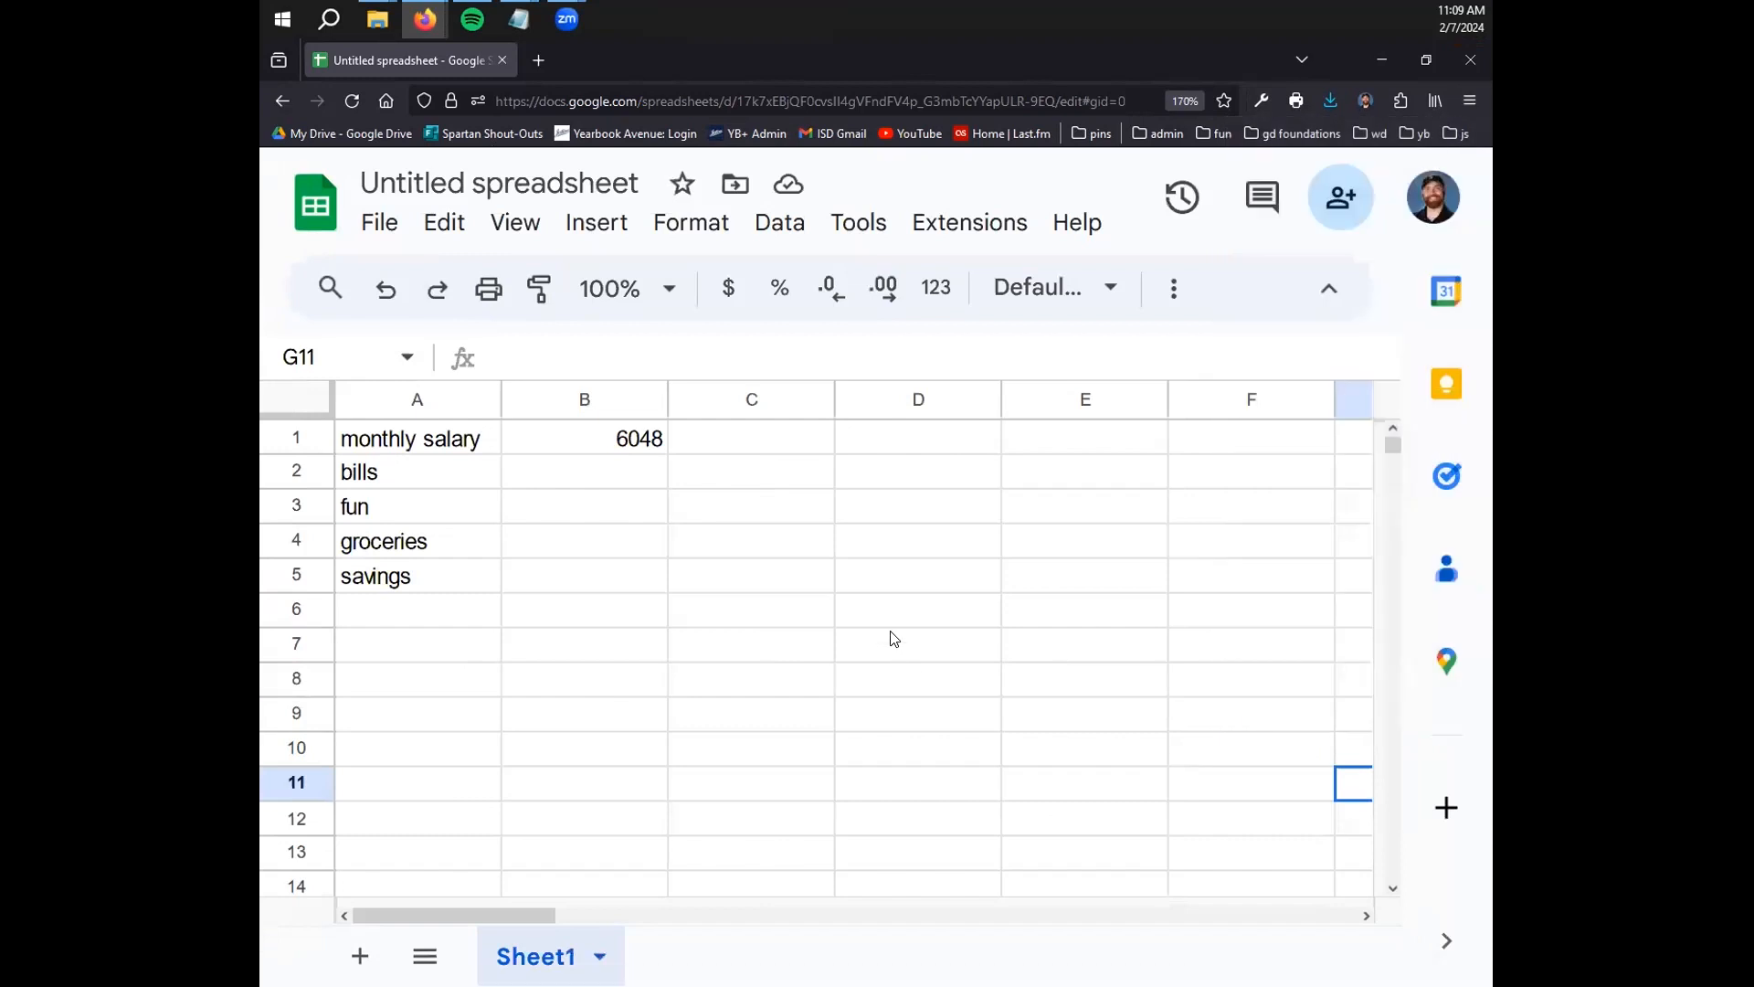
# Enter 60 for bills in B2 and 15 for fun in B3
pyautogui.click(616, 450)
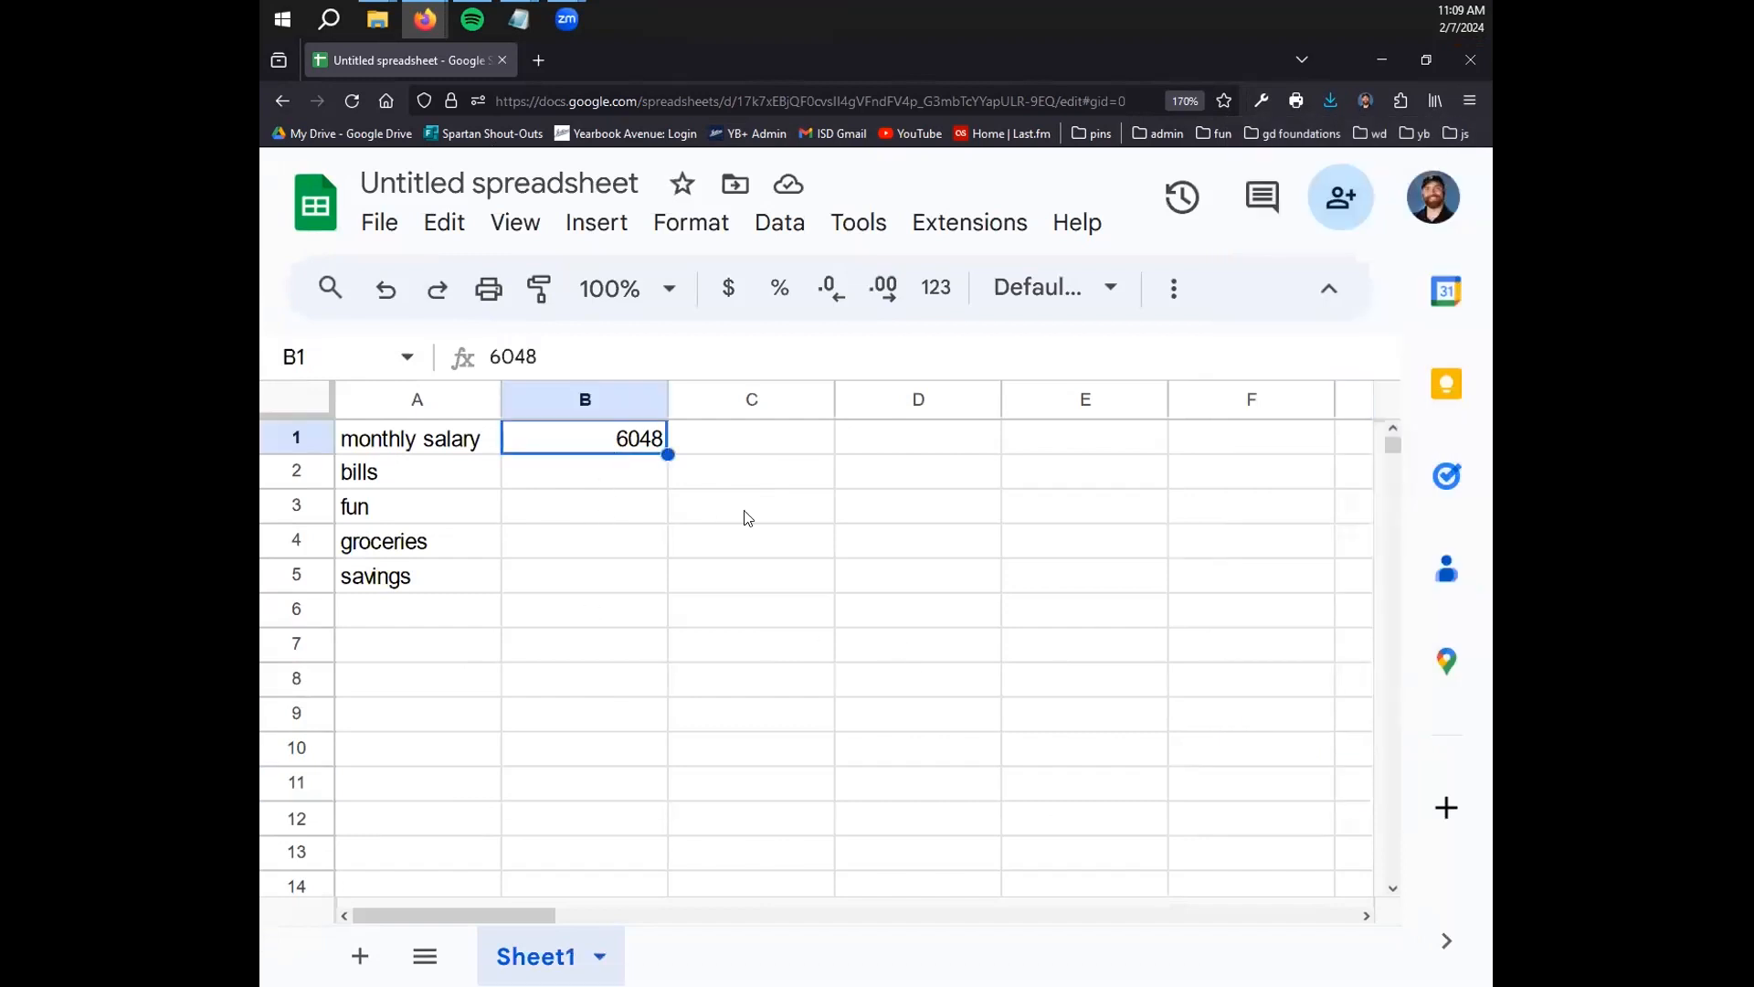
pyautogui.click(583, 473)
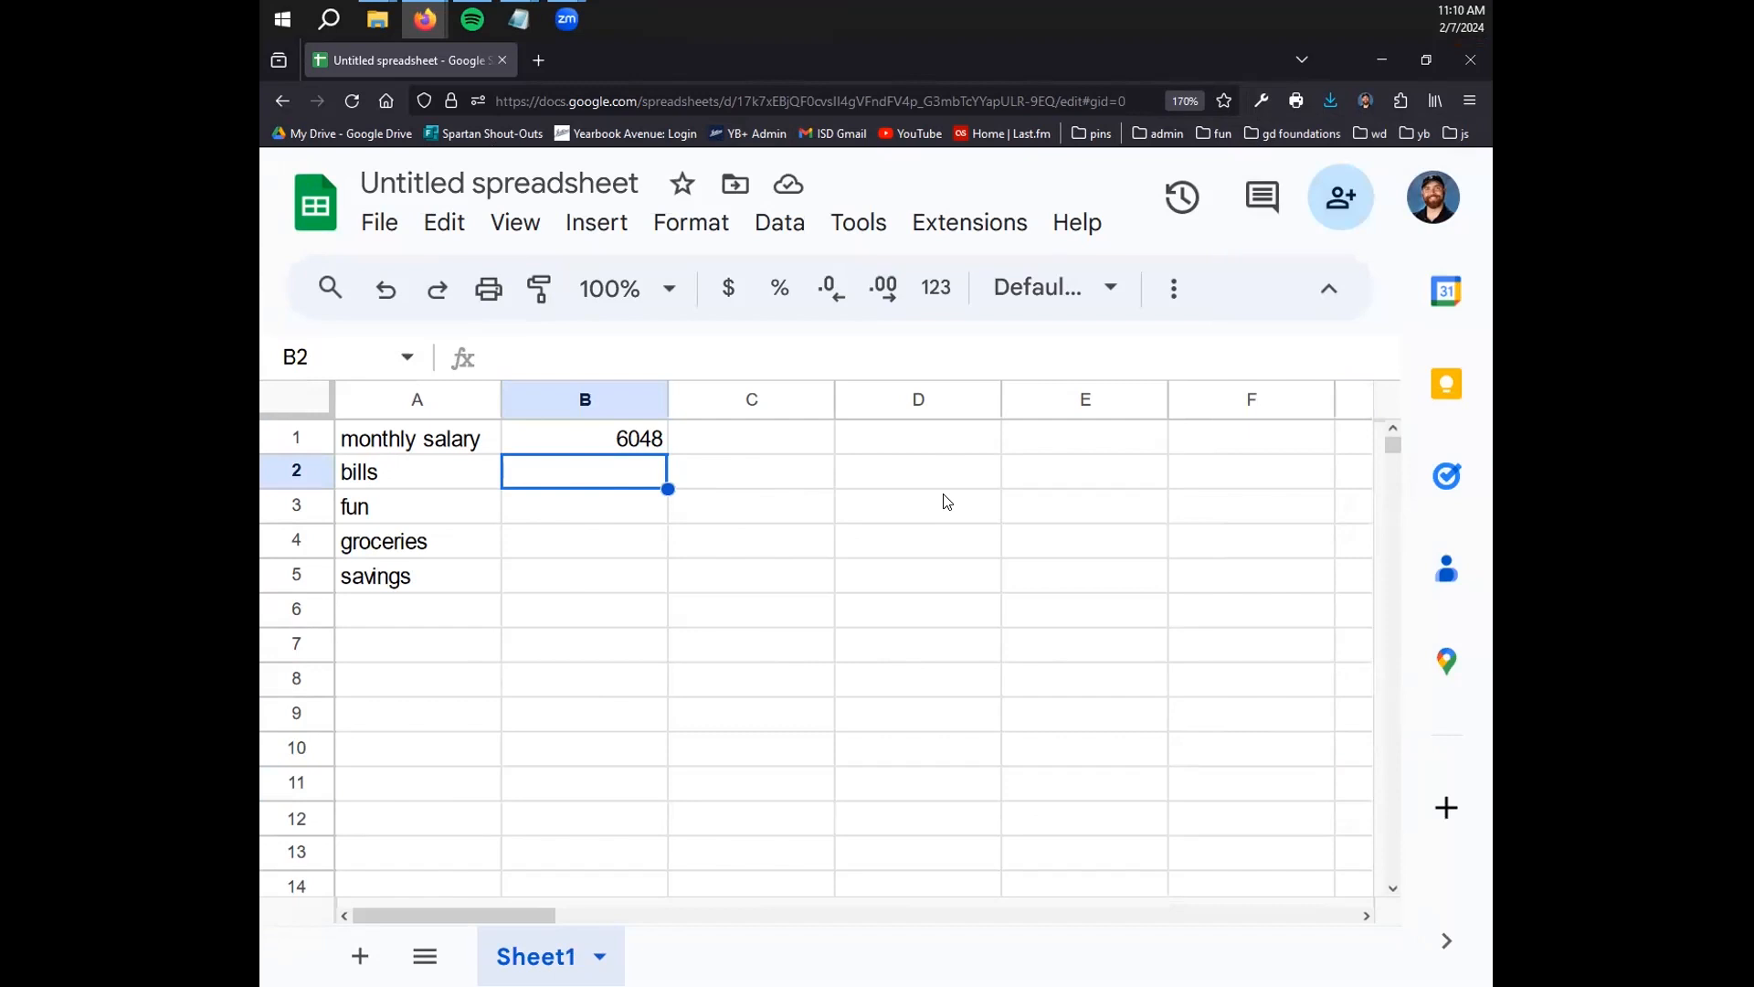
pyautogui.write('60')
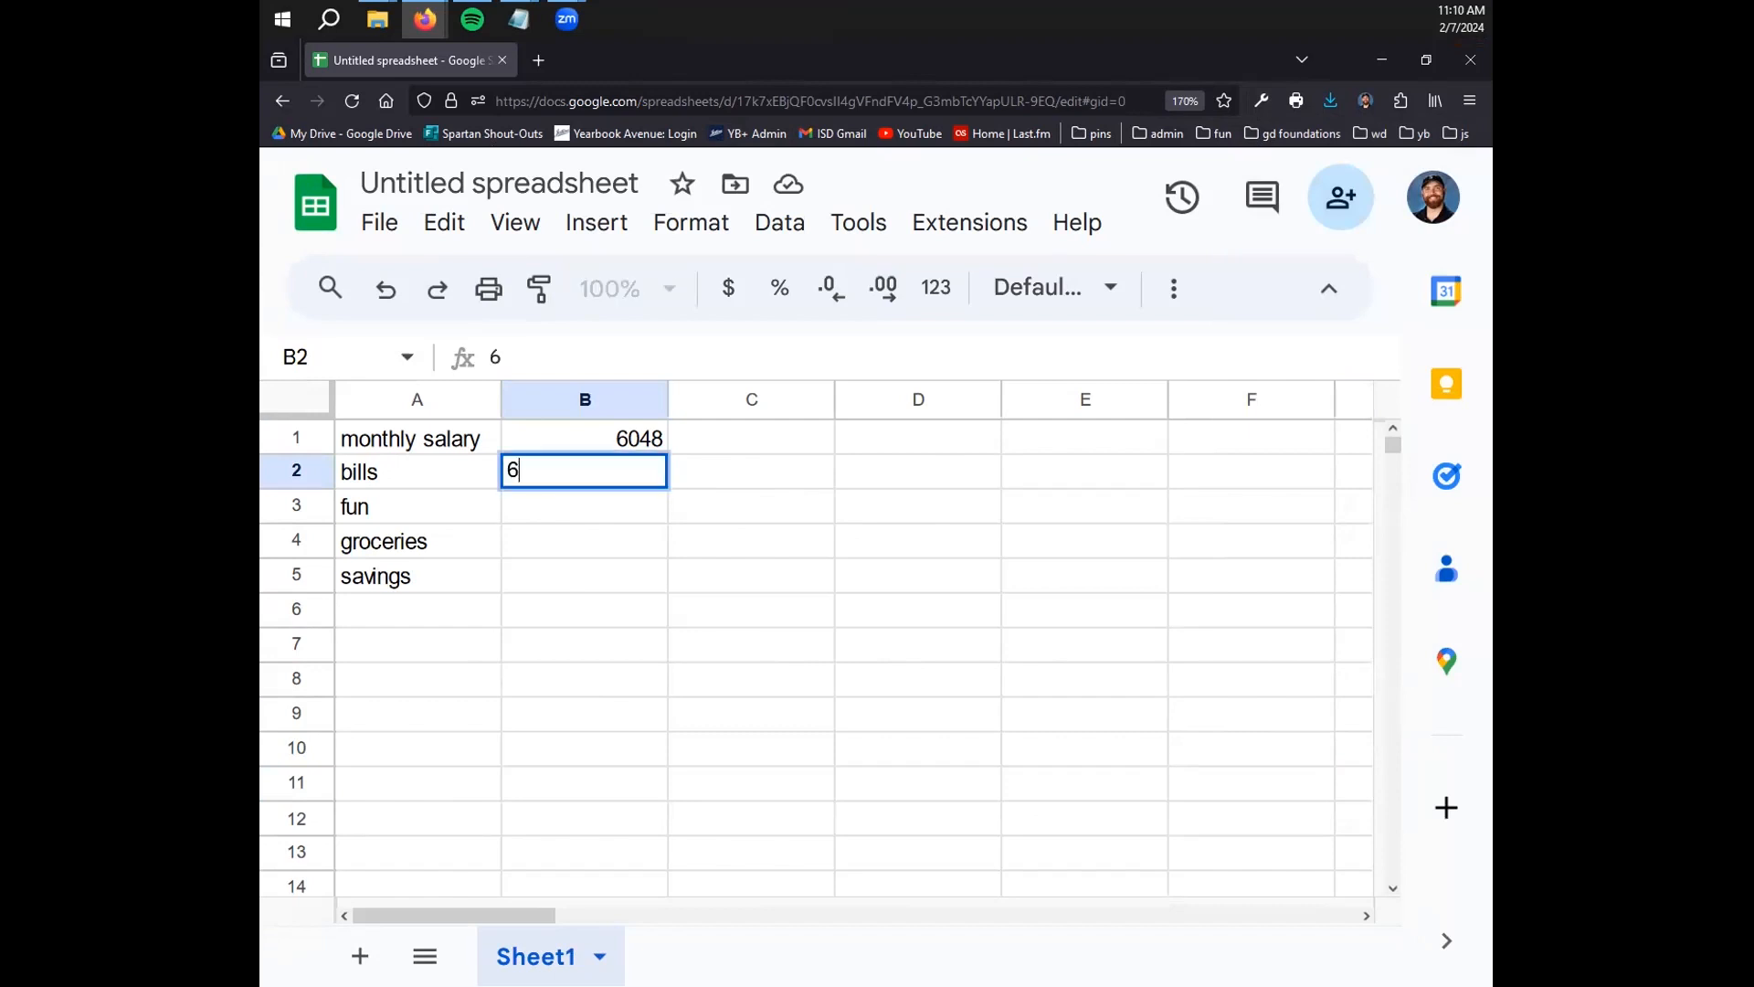
pyautogui.press('Return')
pyautogui.write('15')
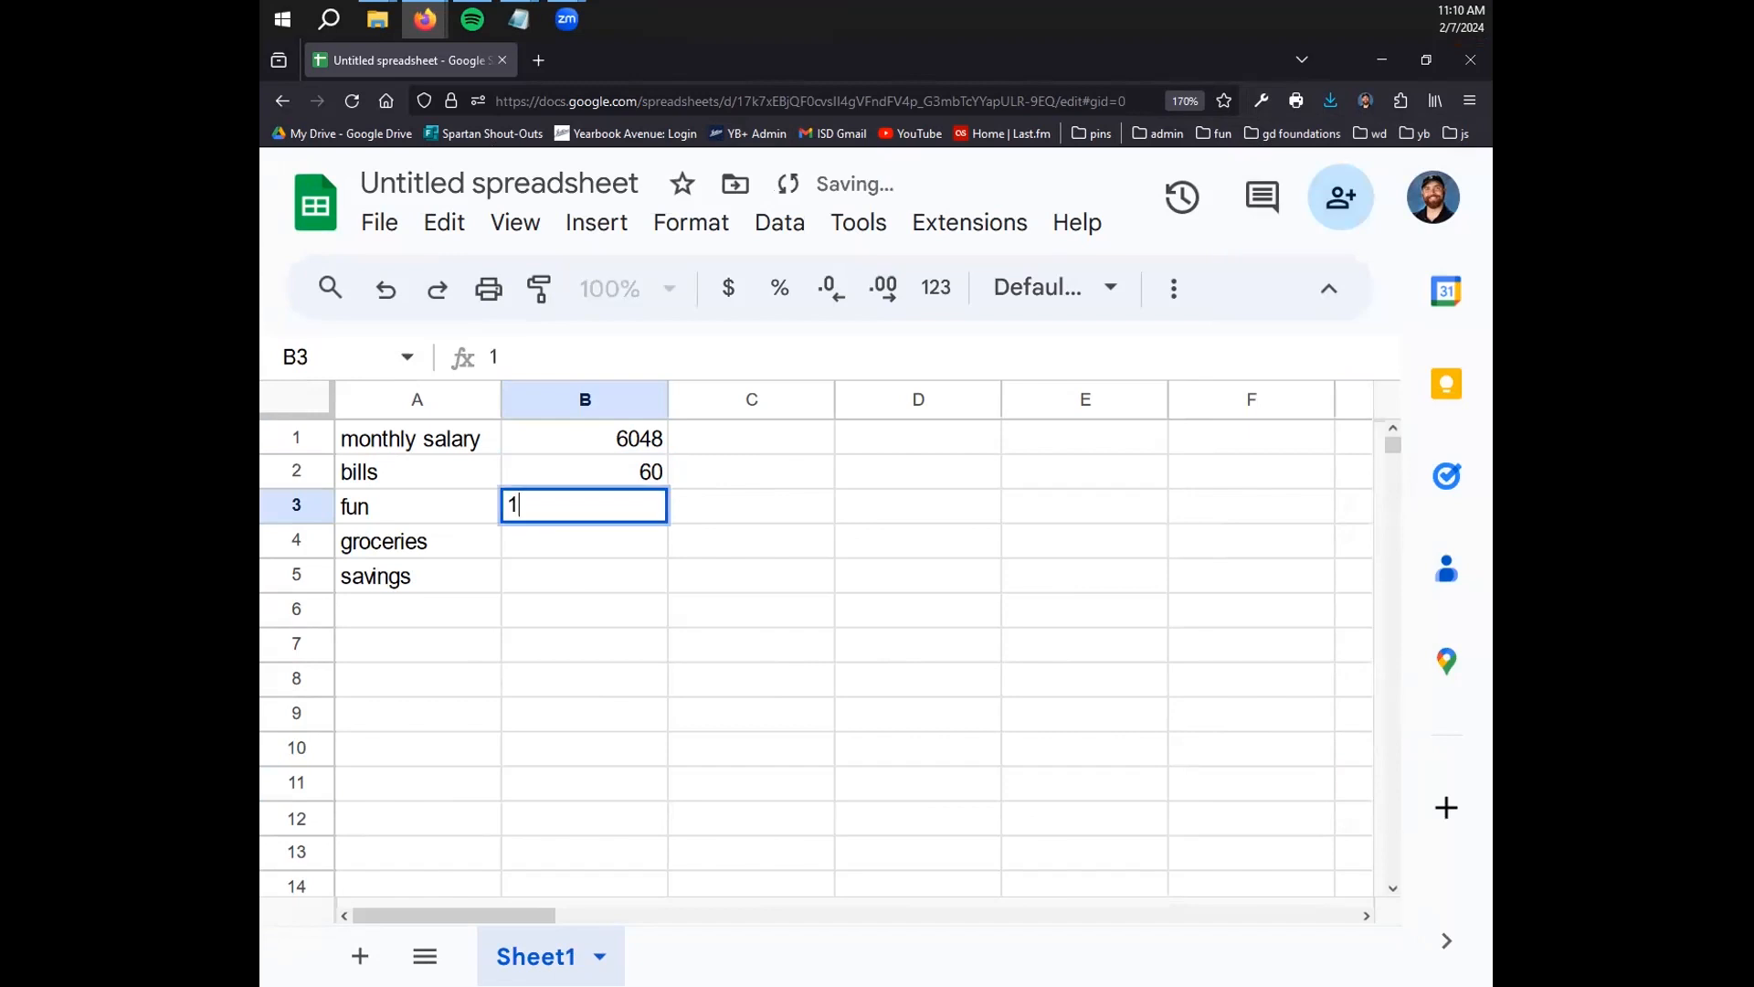
pyautogui.press('Return')
# Enter 15 for groceries in B4 and 10 for savings in B5
pyautogui.write('13')
pyautogui.press('Return')
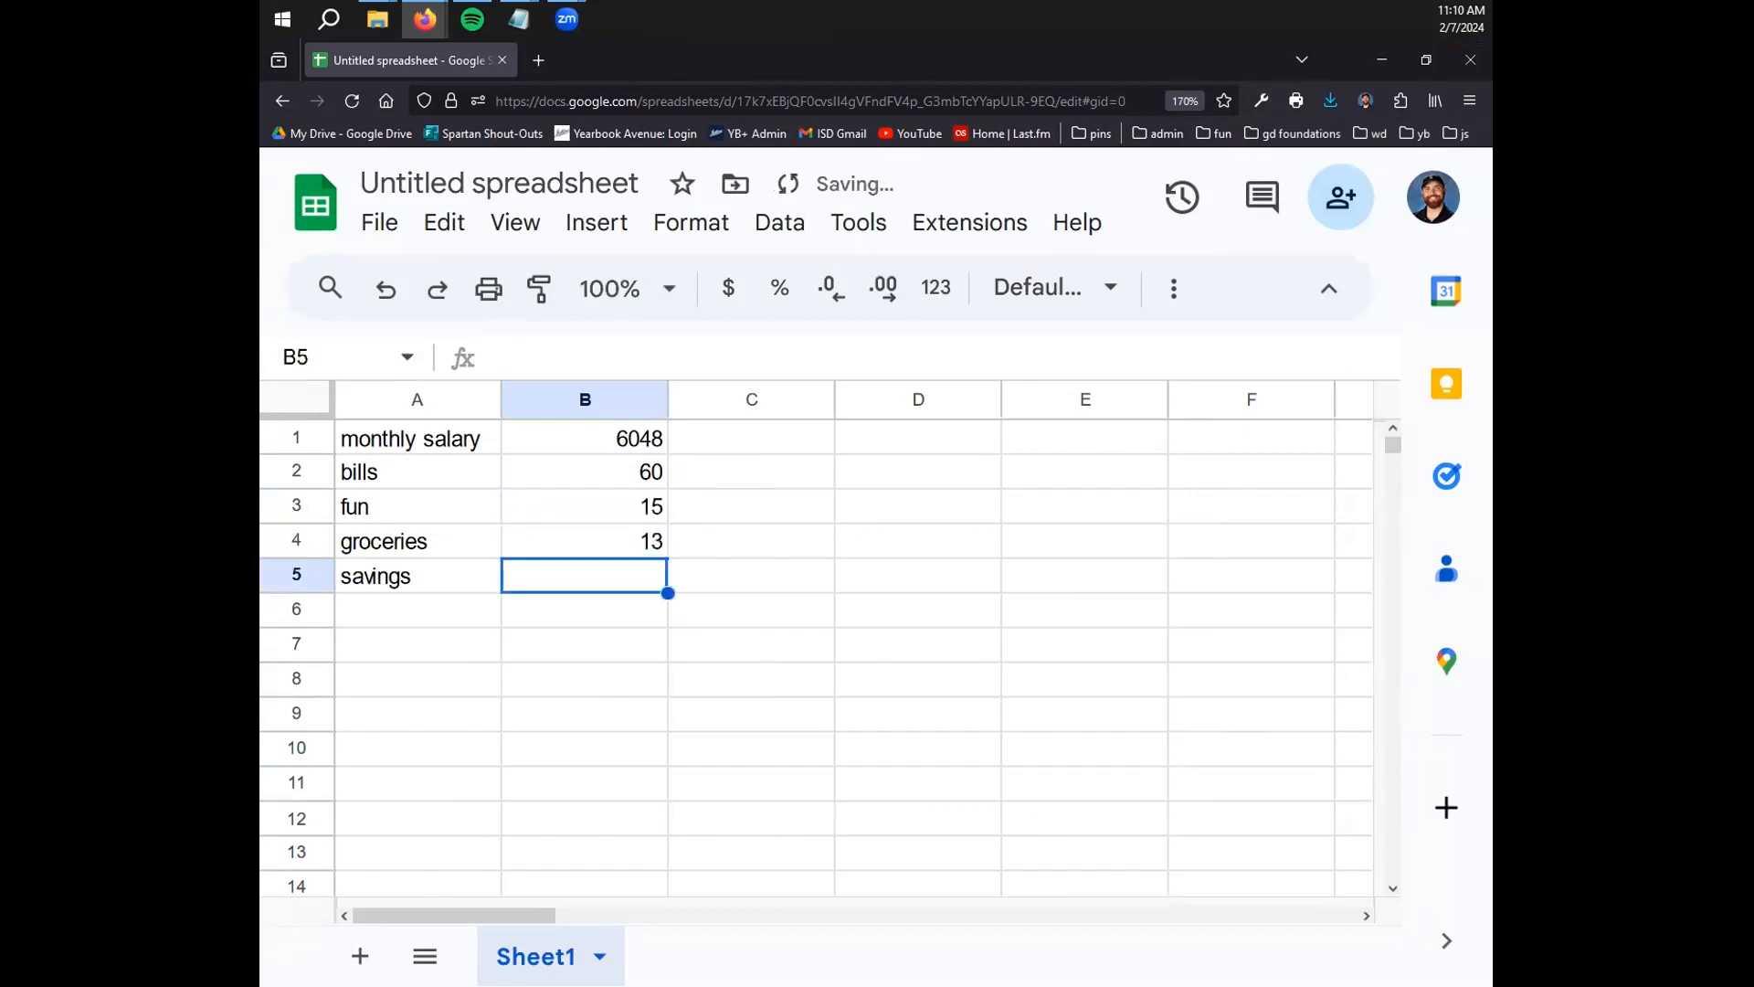
pyautogui.press('Down')
pyautogui.press('Up')
pyautogui.press('Up')
pyautogui.write('15')
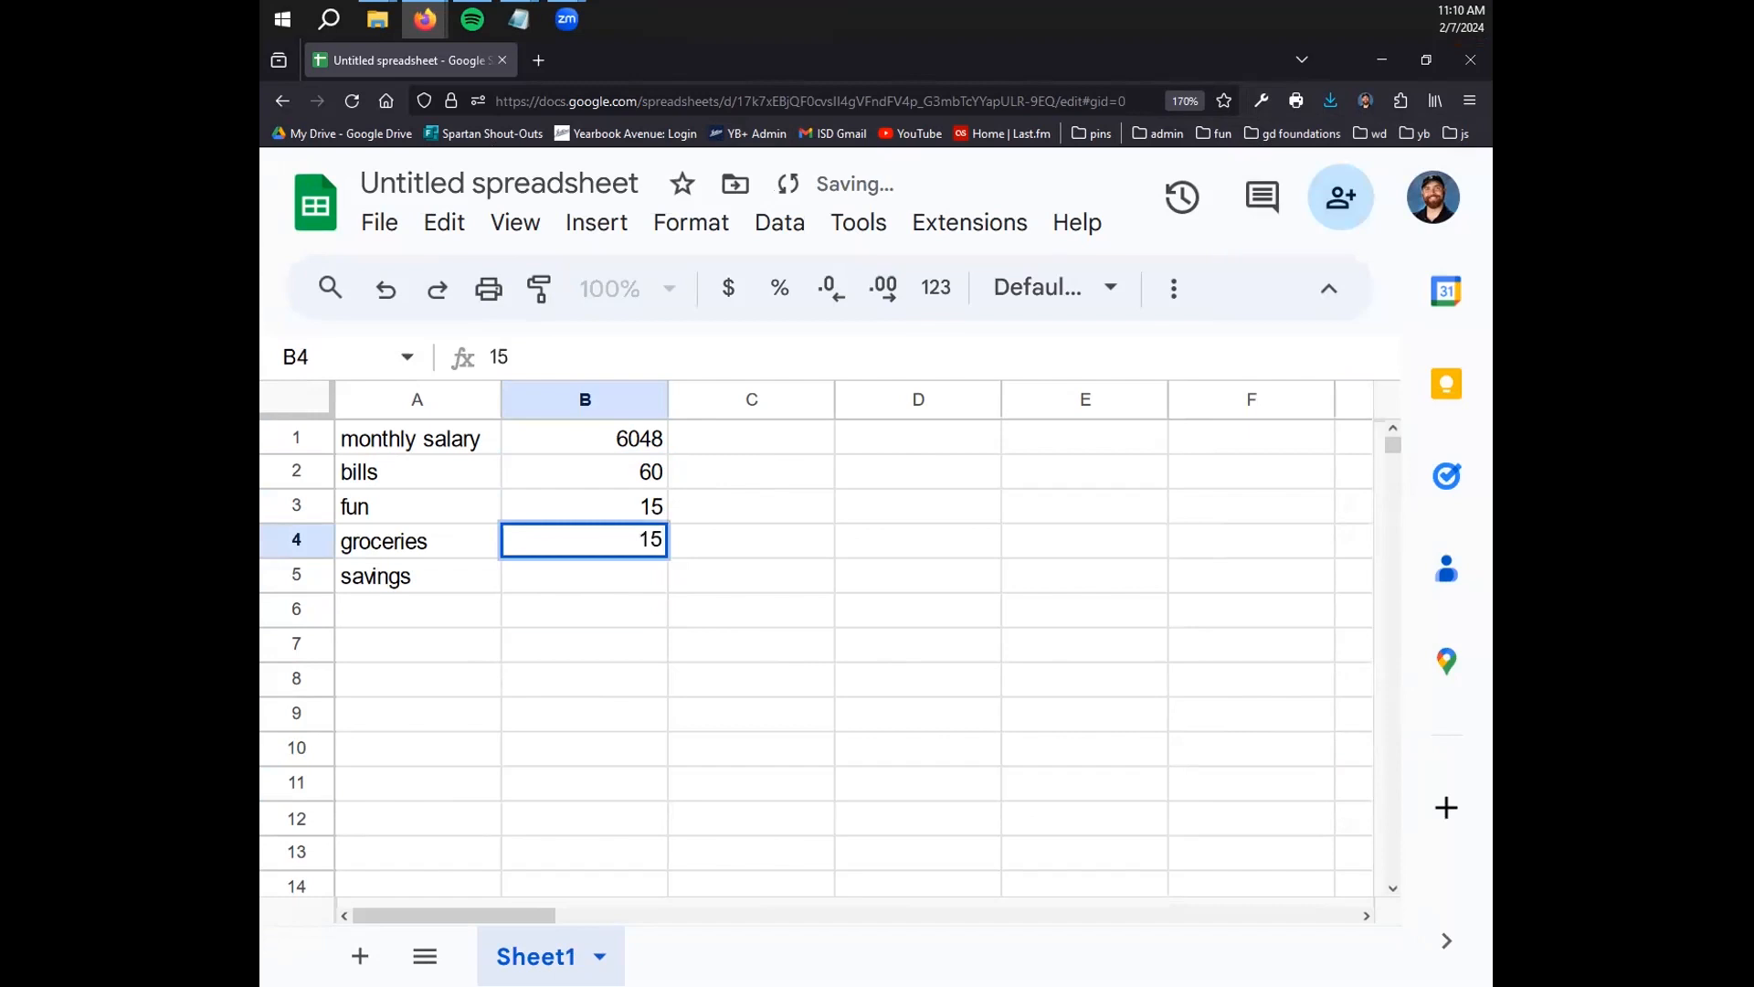
pyautogui.press('Return')
pyautogui.write('10')
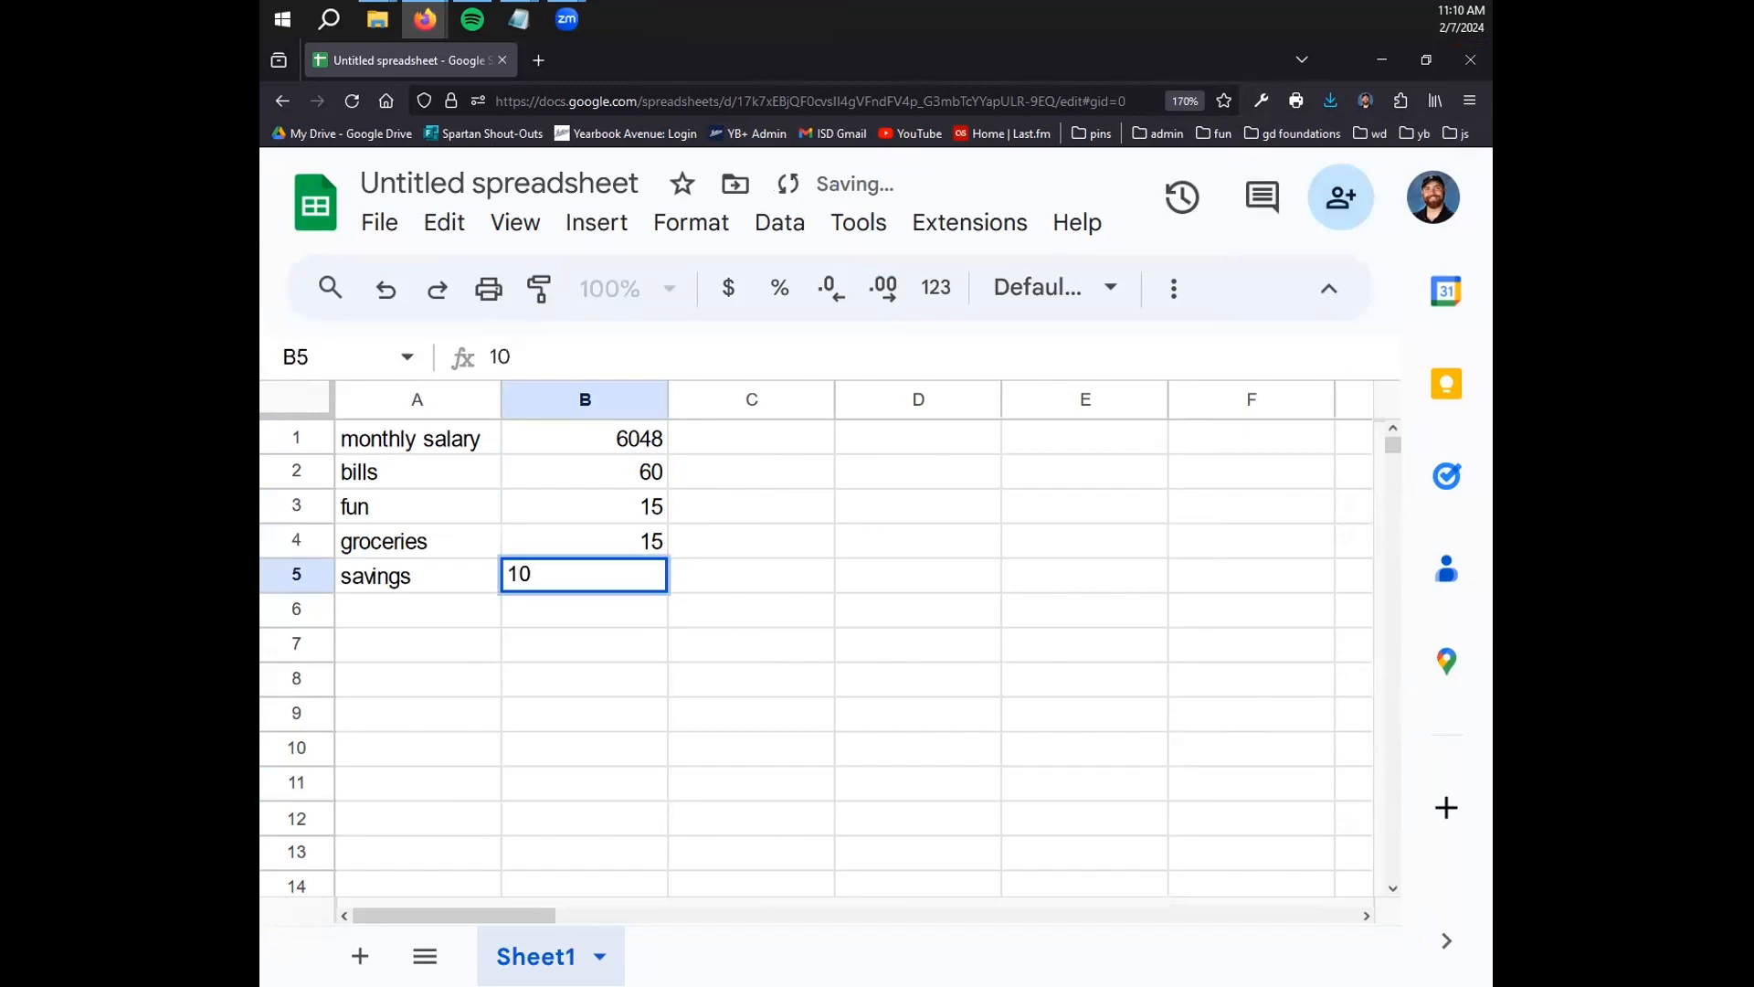
pyautogui.click(1038, 689)
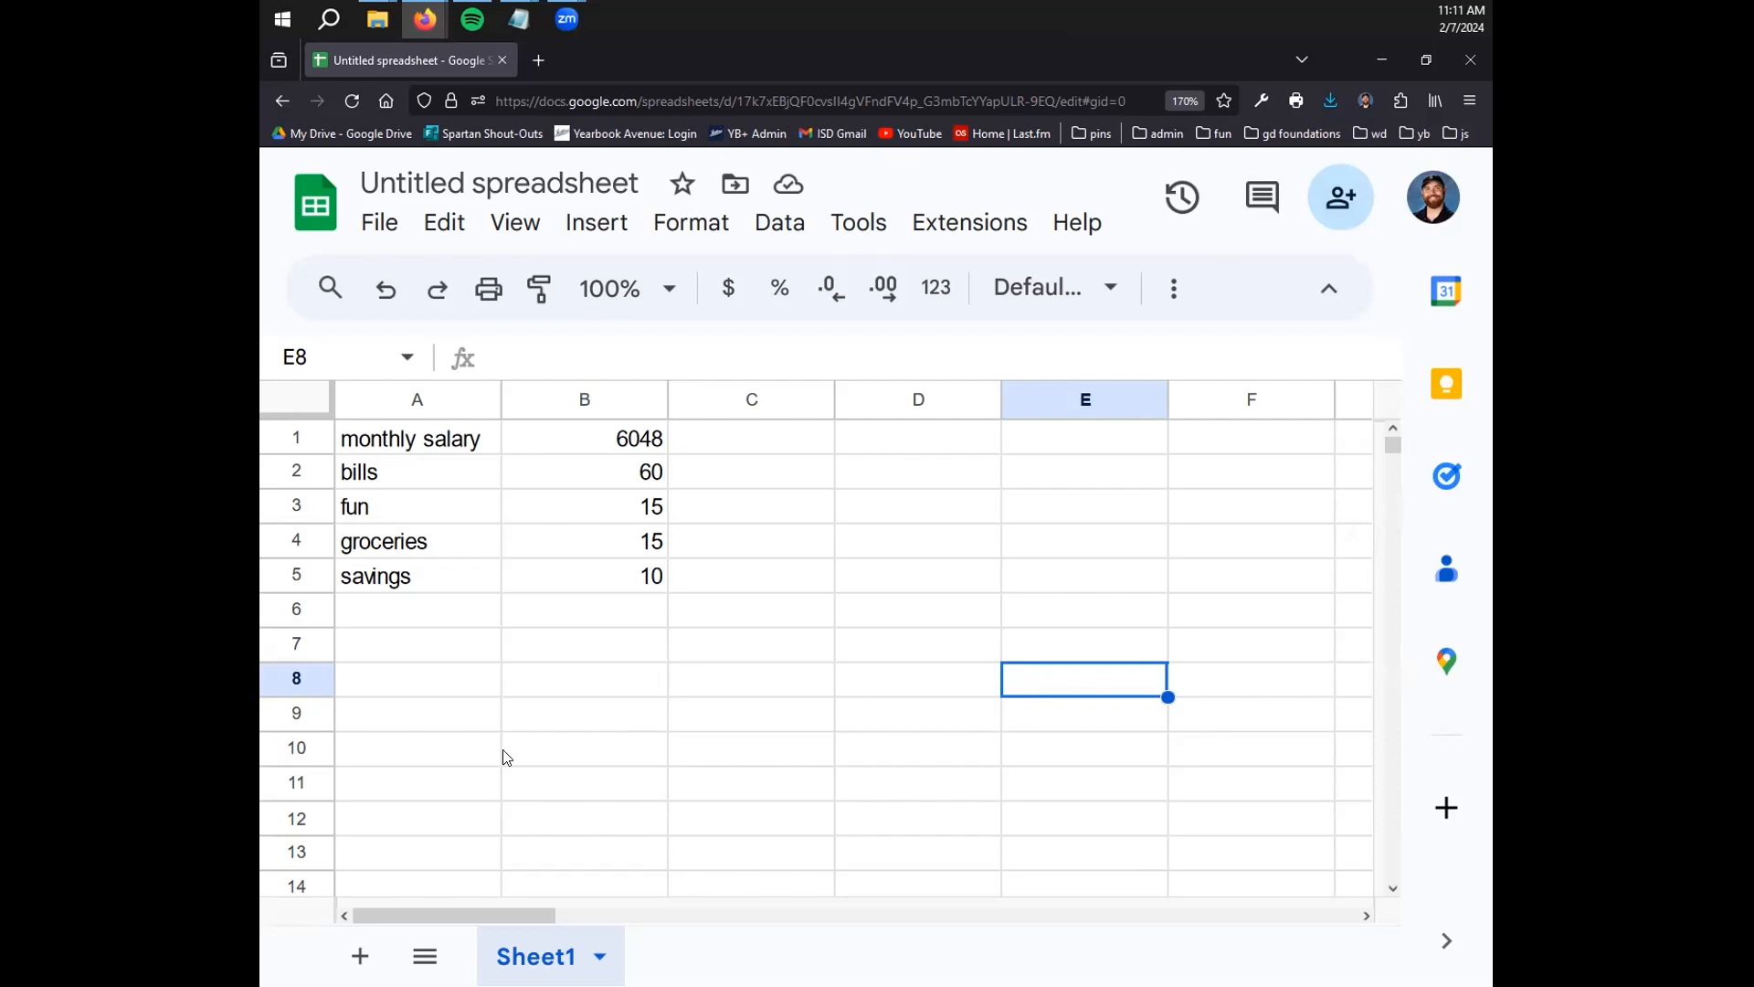
# Add the labels "income work" in A7 and "income extra" in A8, below the budget categories
pyautogui.click(683, 639)
pyautogui.click(639, 612)
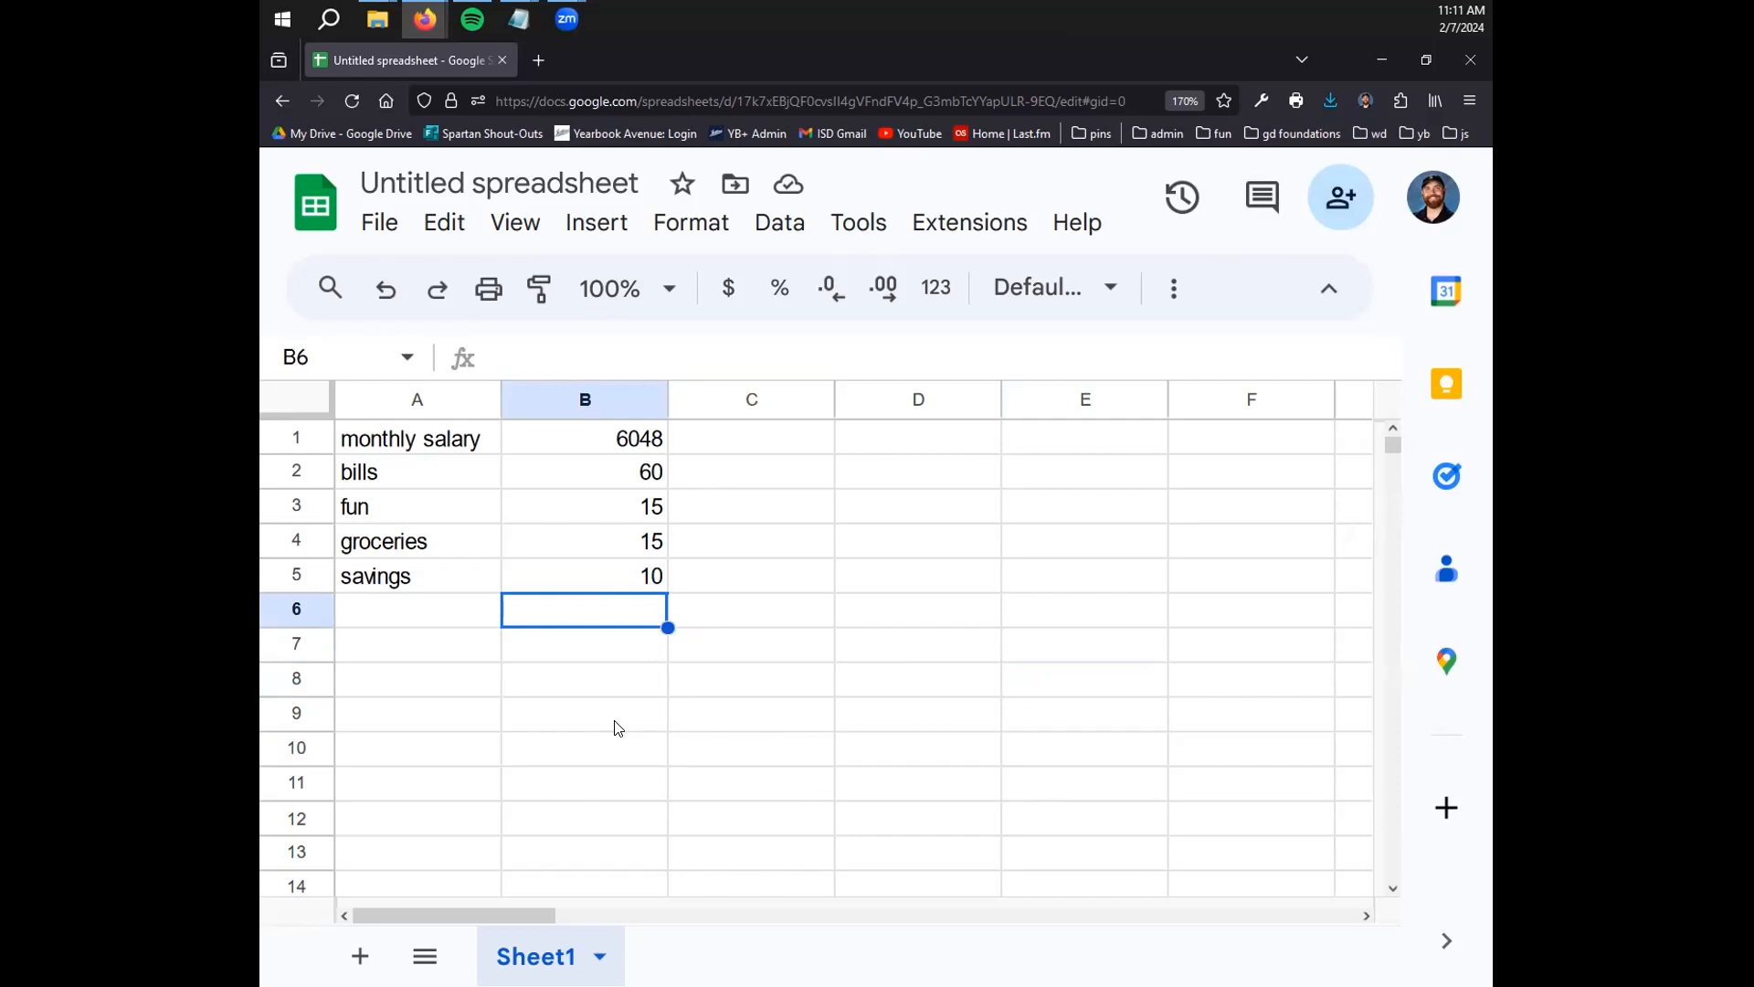
pyautogui.click(420, 662)
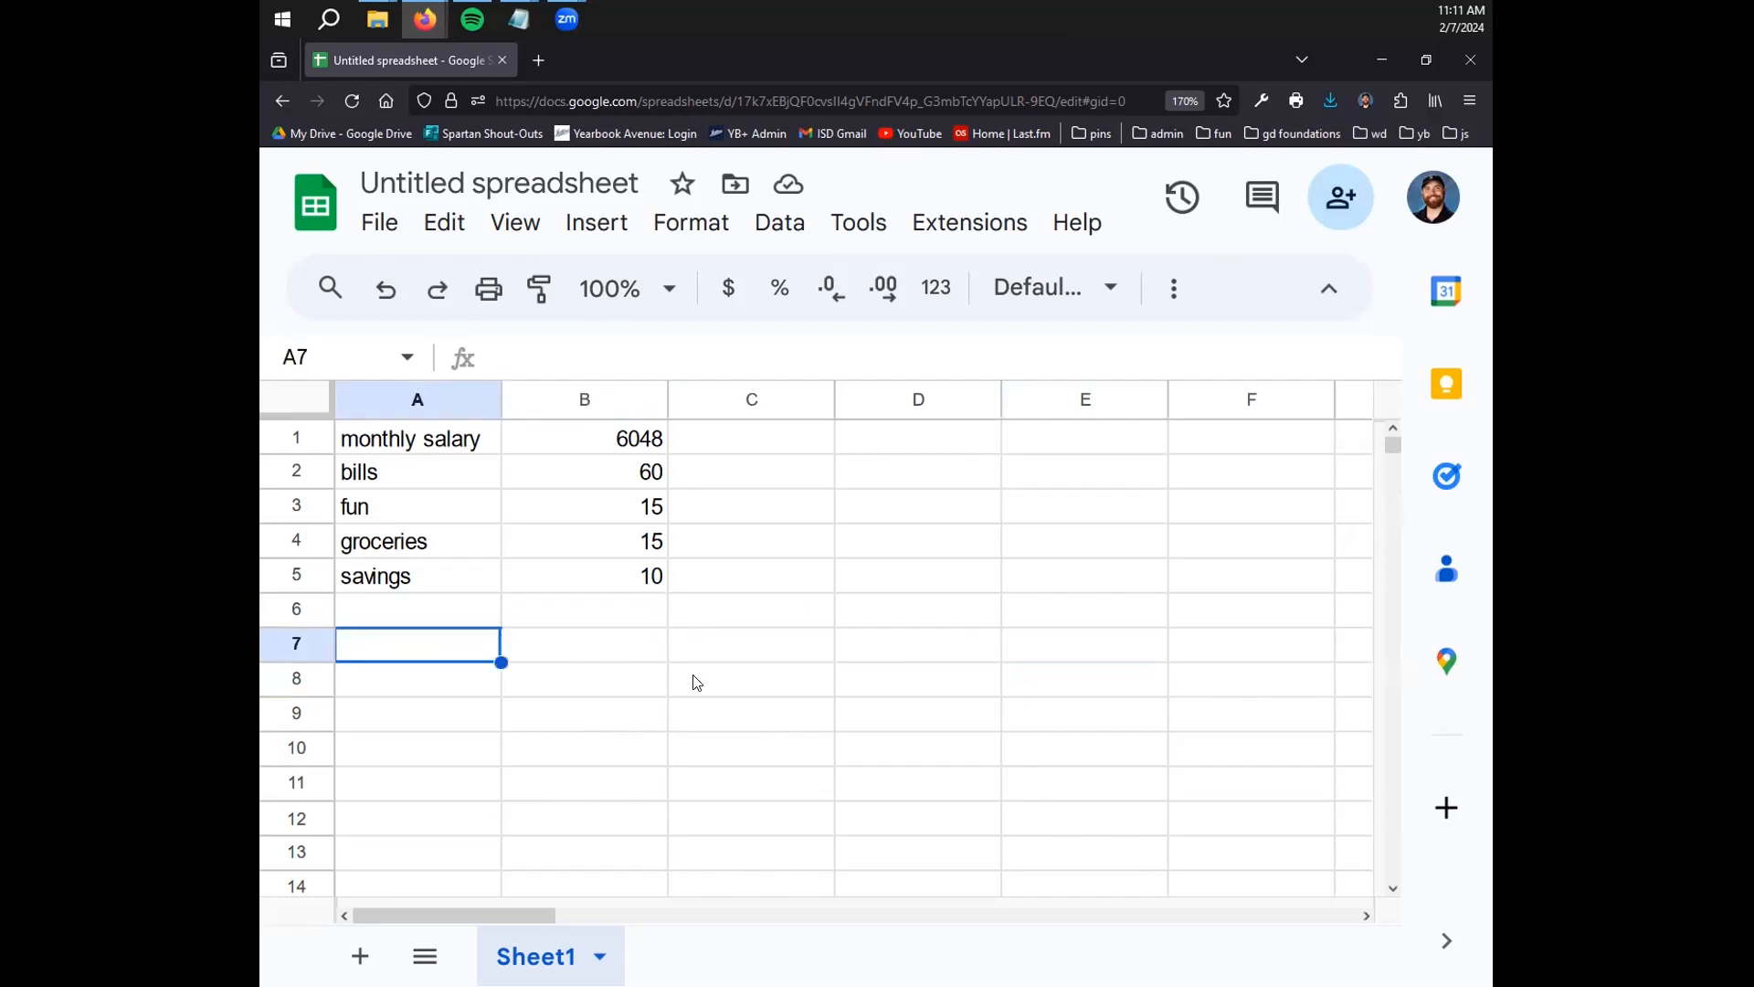
pyautogui.write('i')
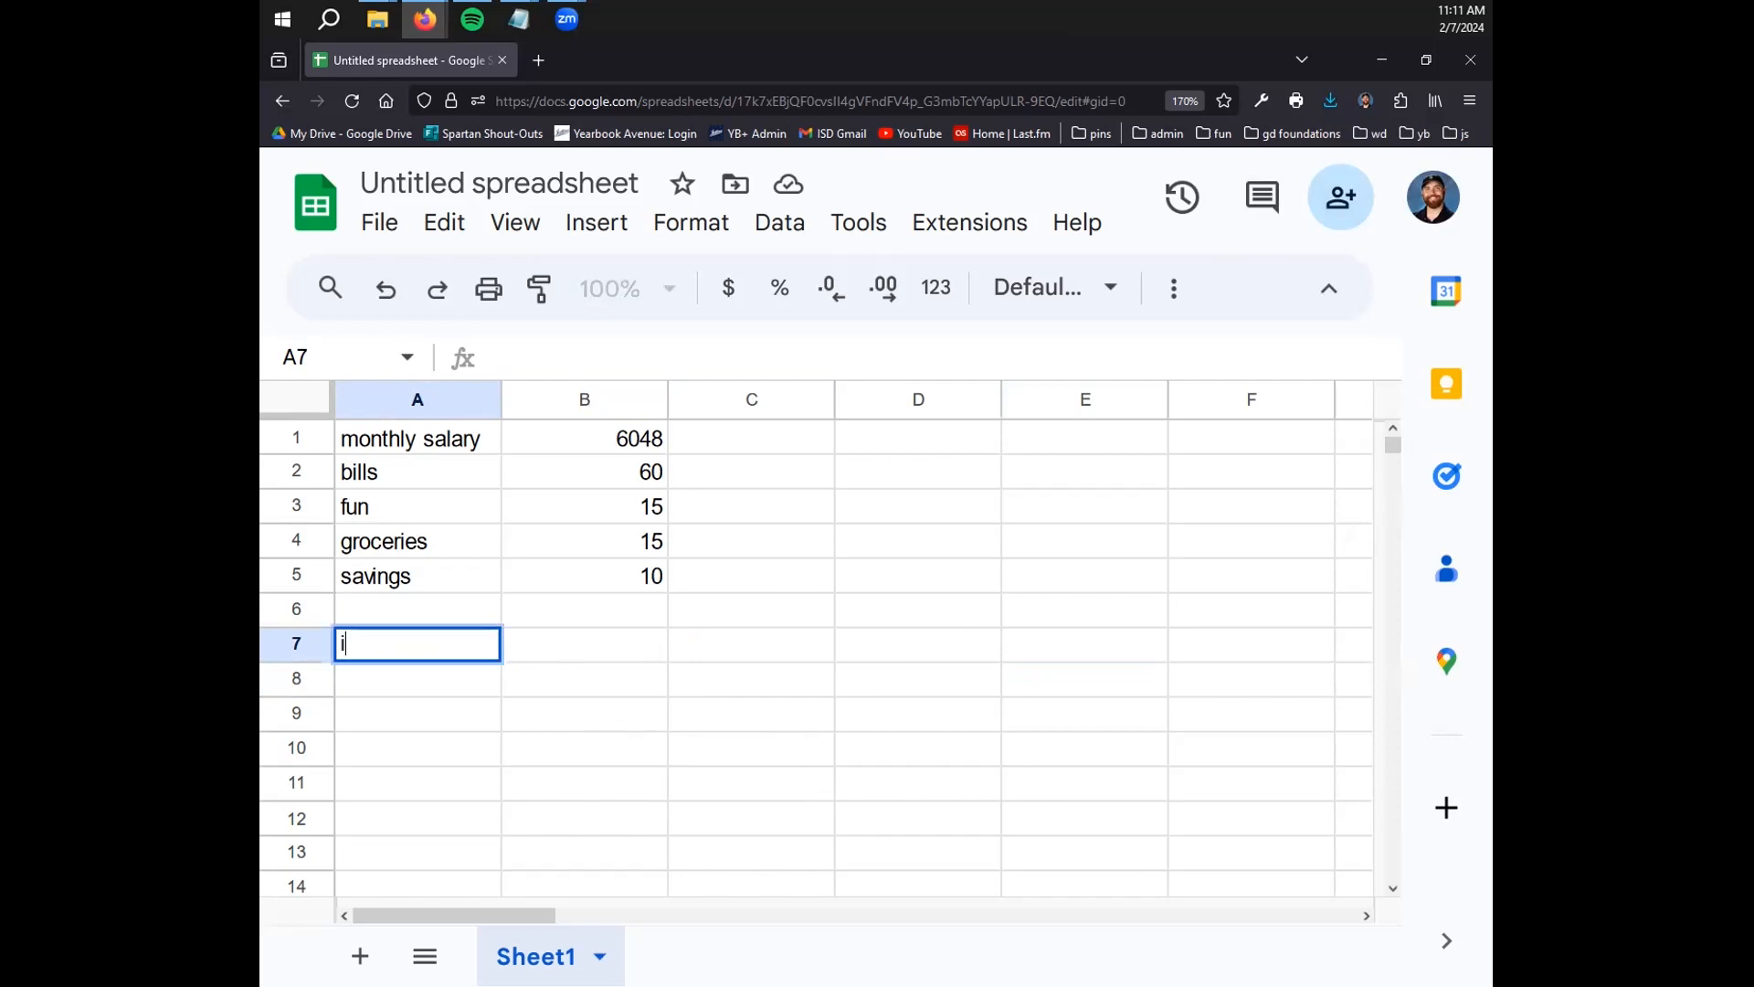
pyautogui.write('ncome work')
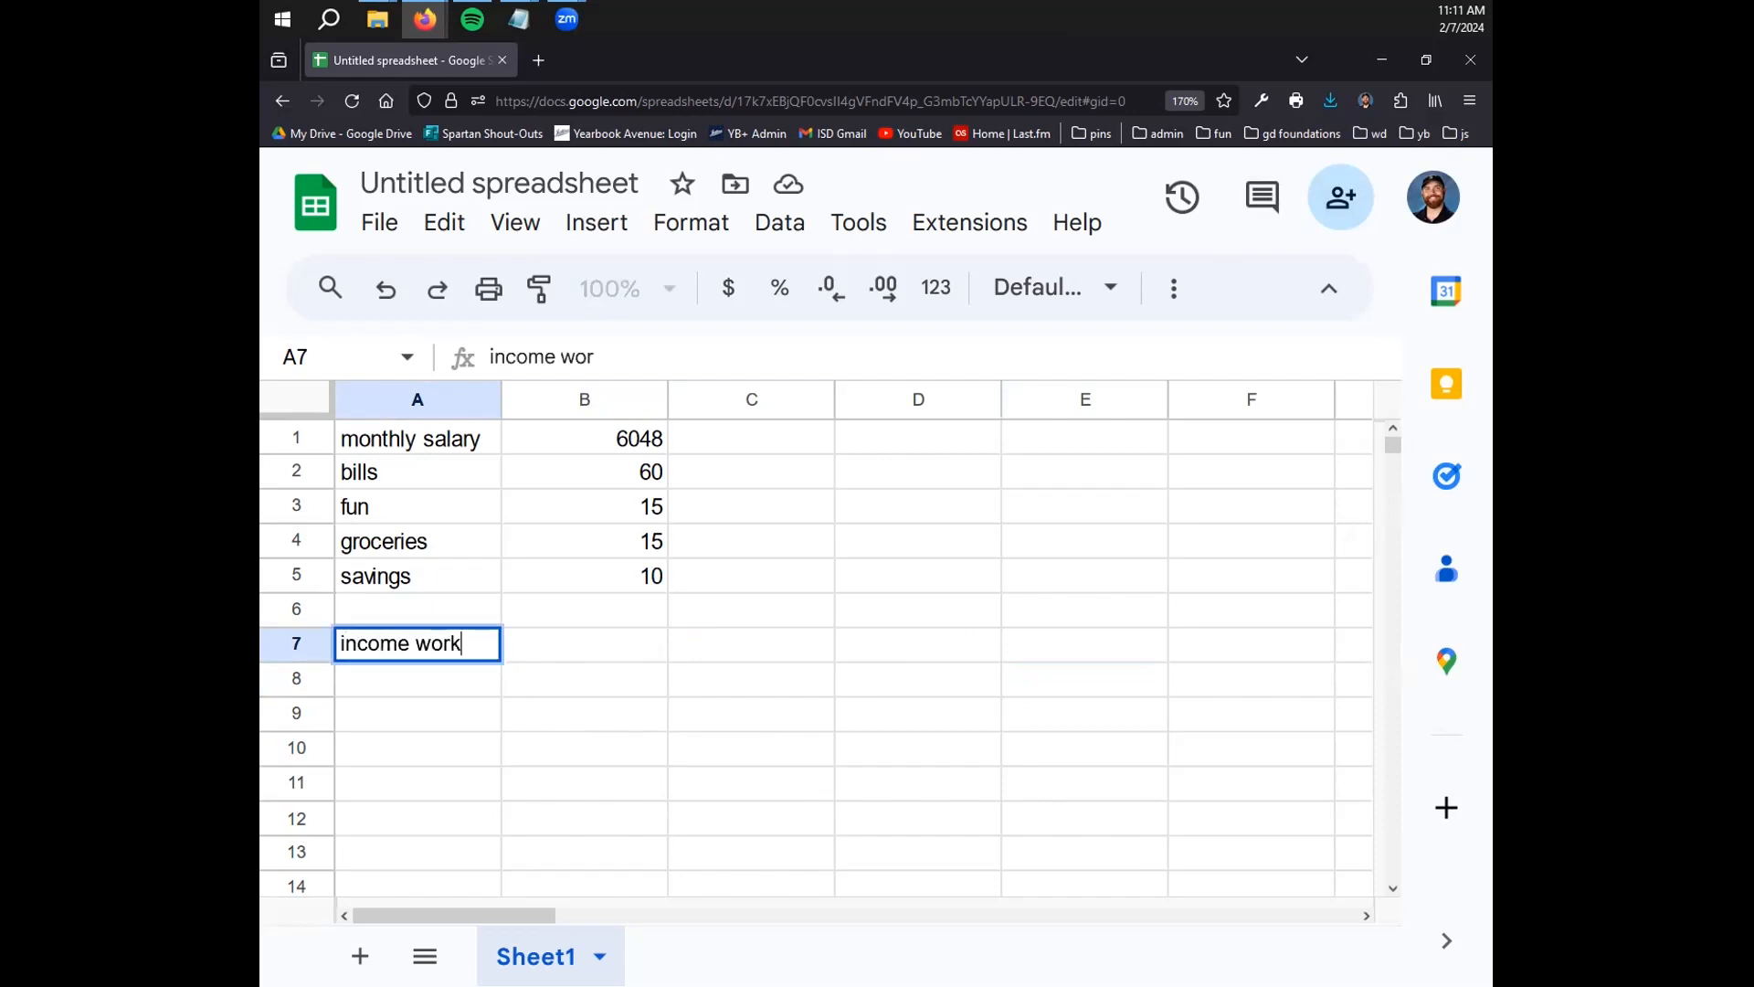
pyautogui.press('Return')
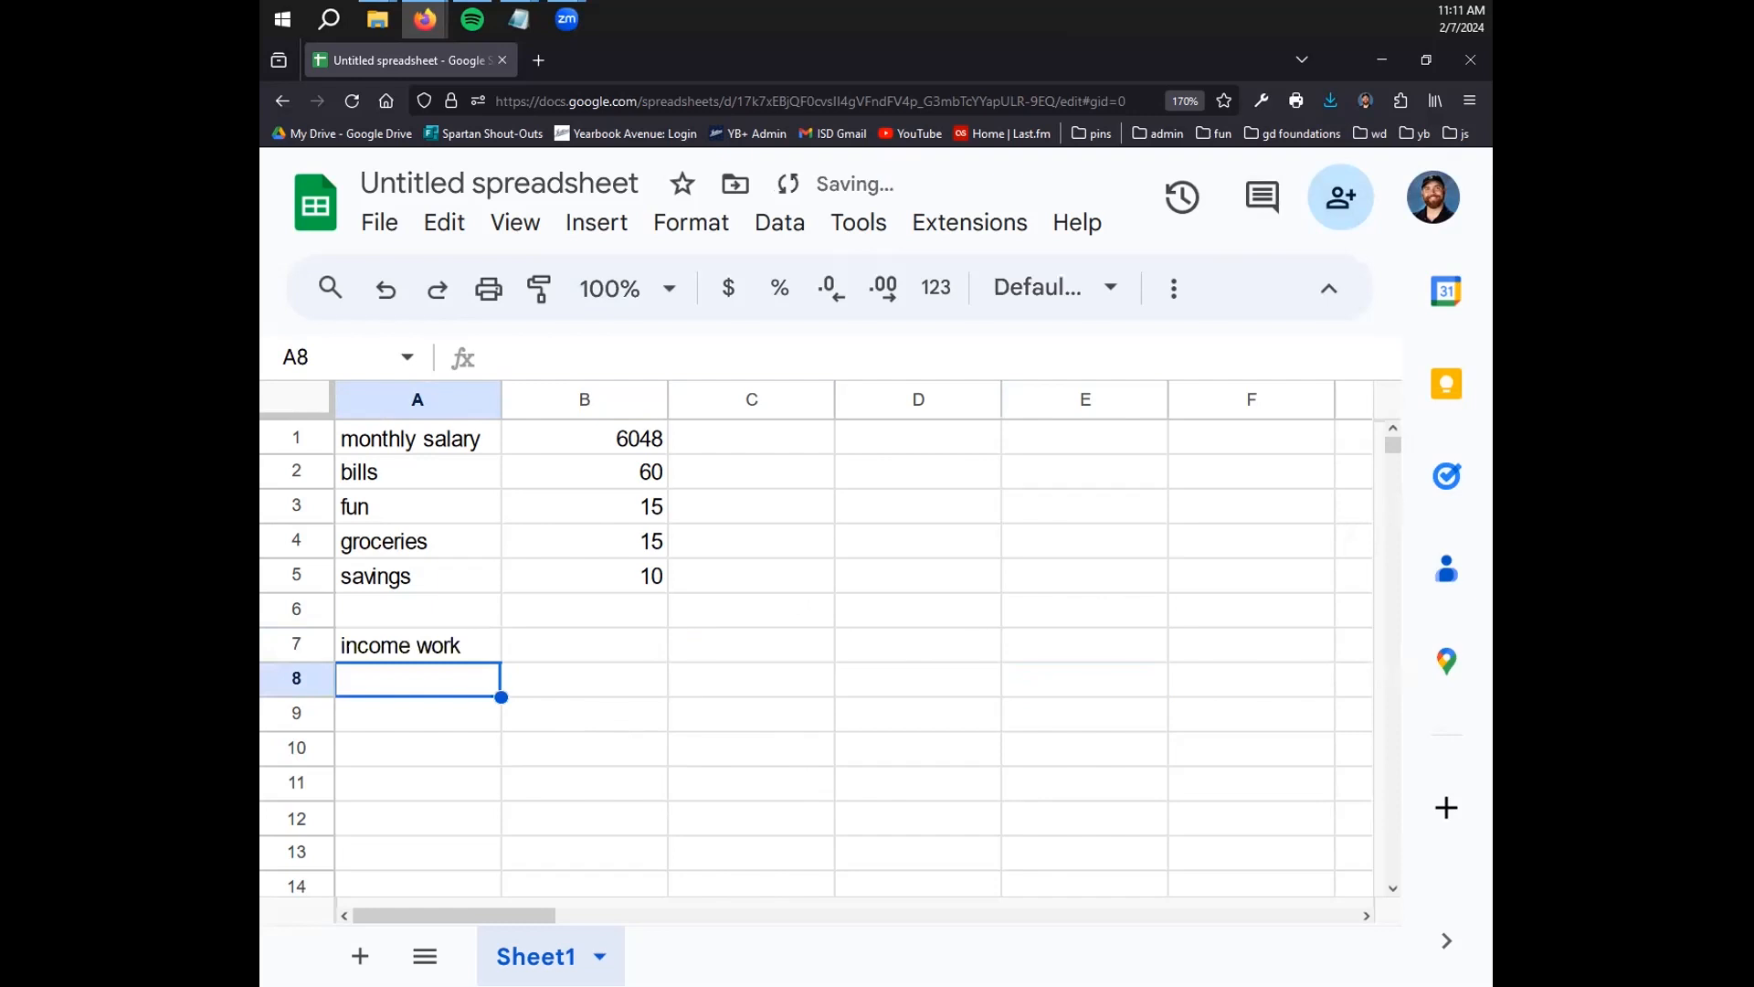
pyautogui.write('in')
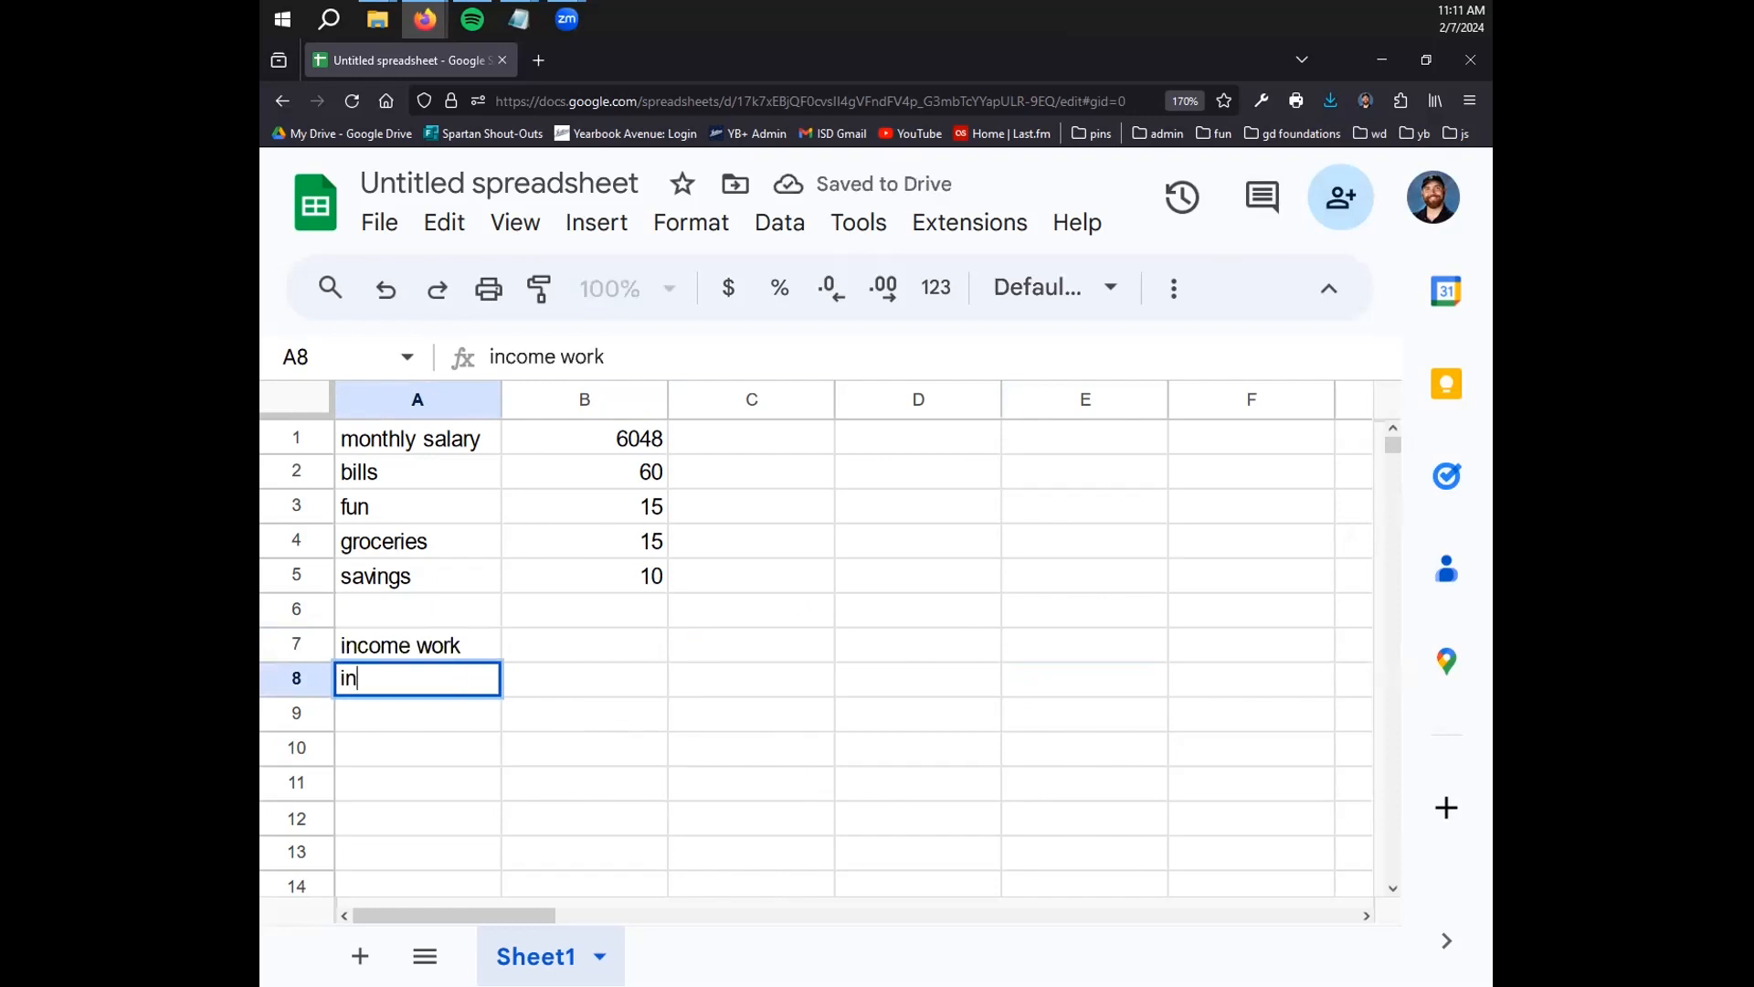
pyautogui.write('come extra')
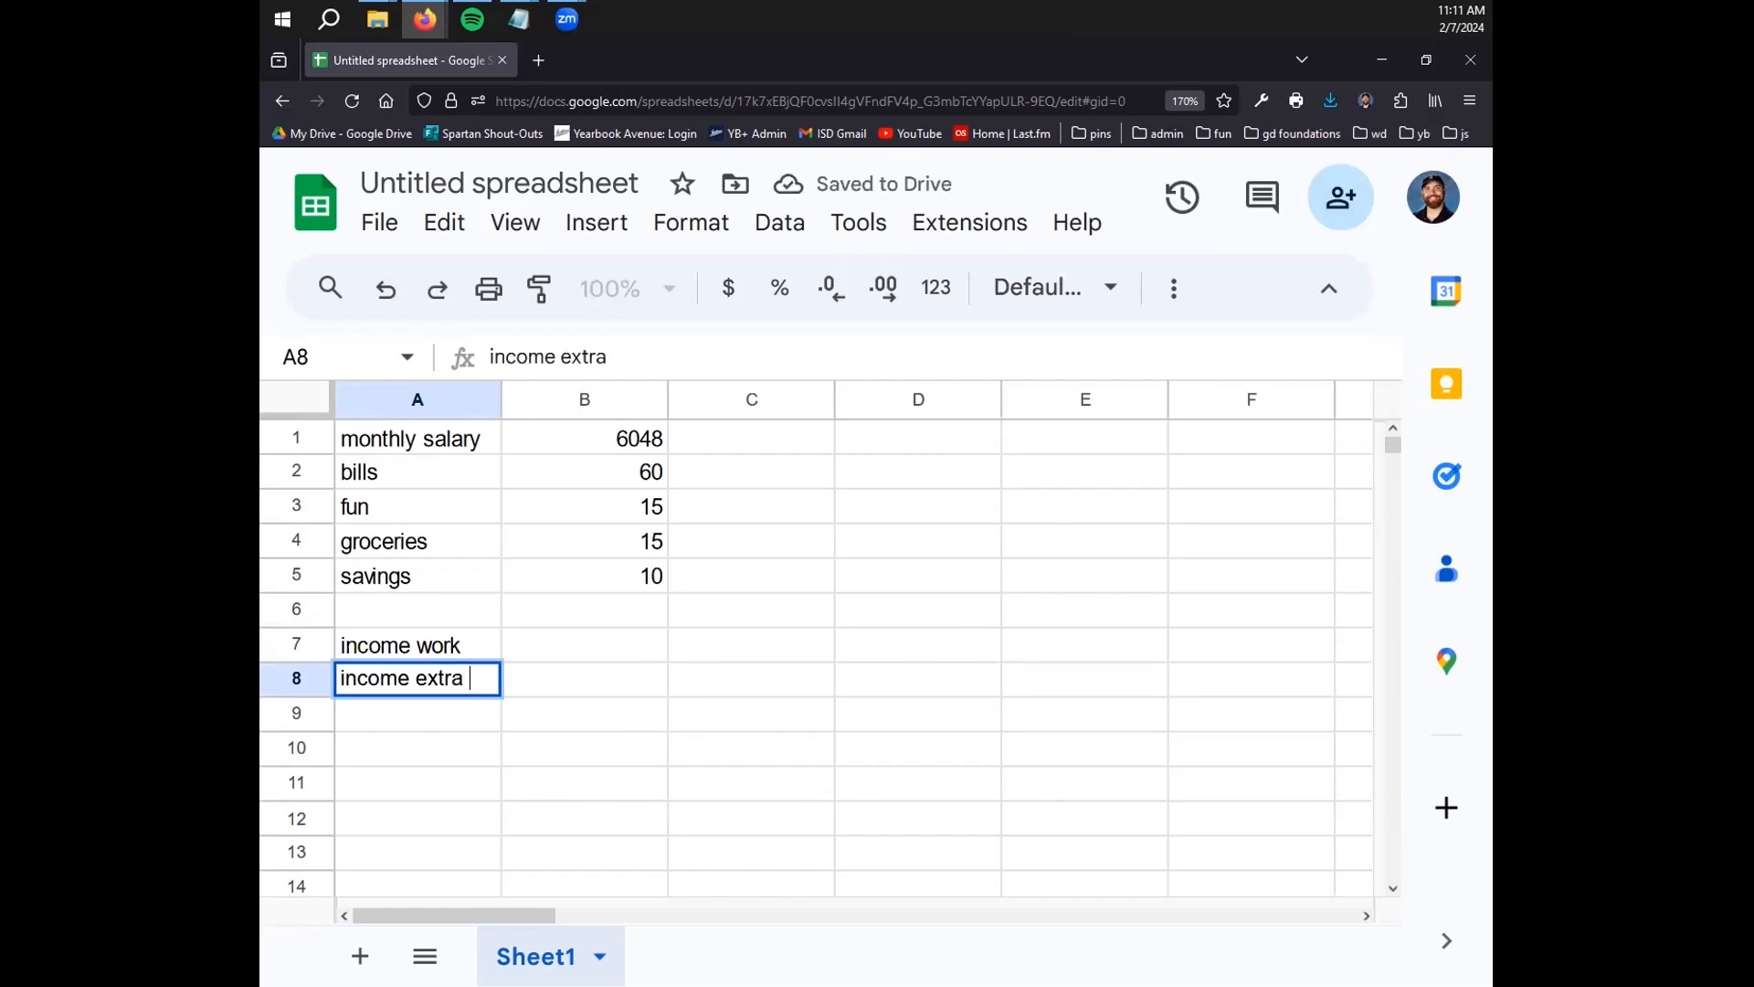
pyautogui.click(978, 747)
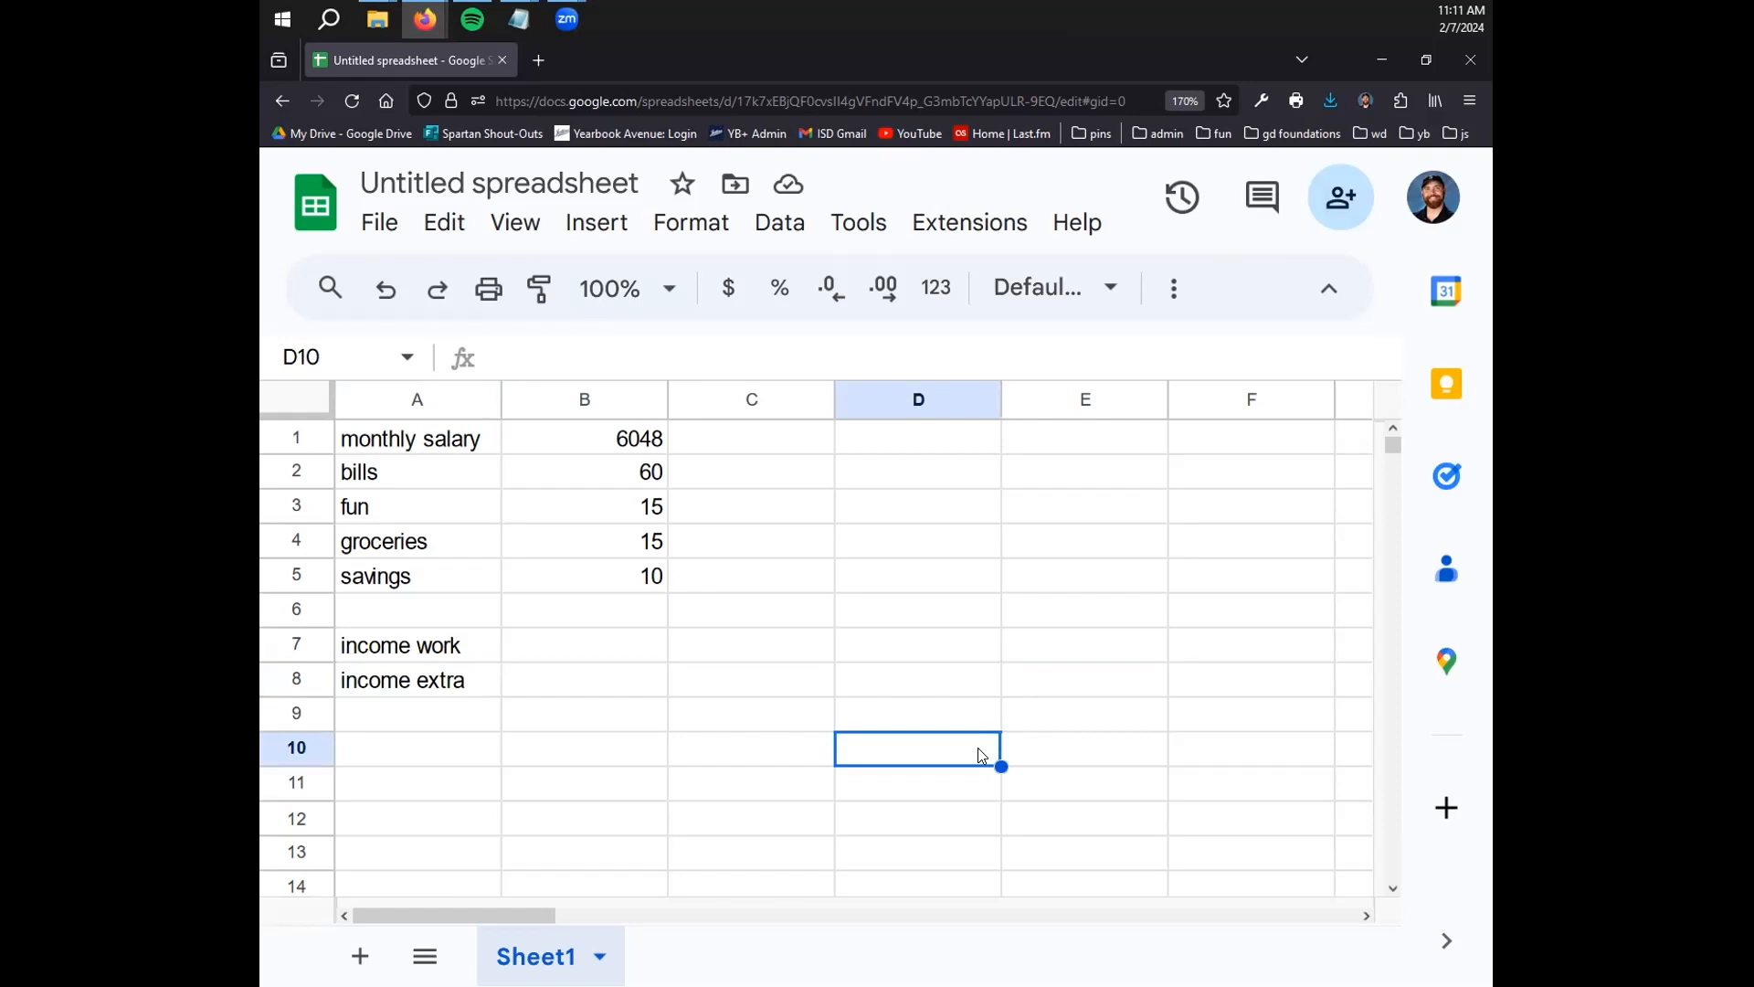
# Enter =0 for income work in B7 and set income extra in B8 to 0 as well
pyautogui.click(610, 654)
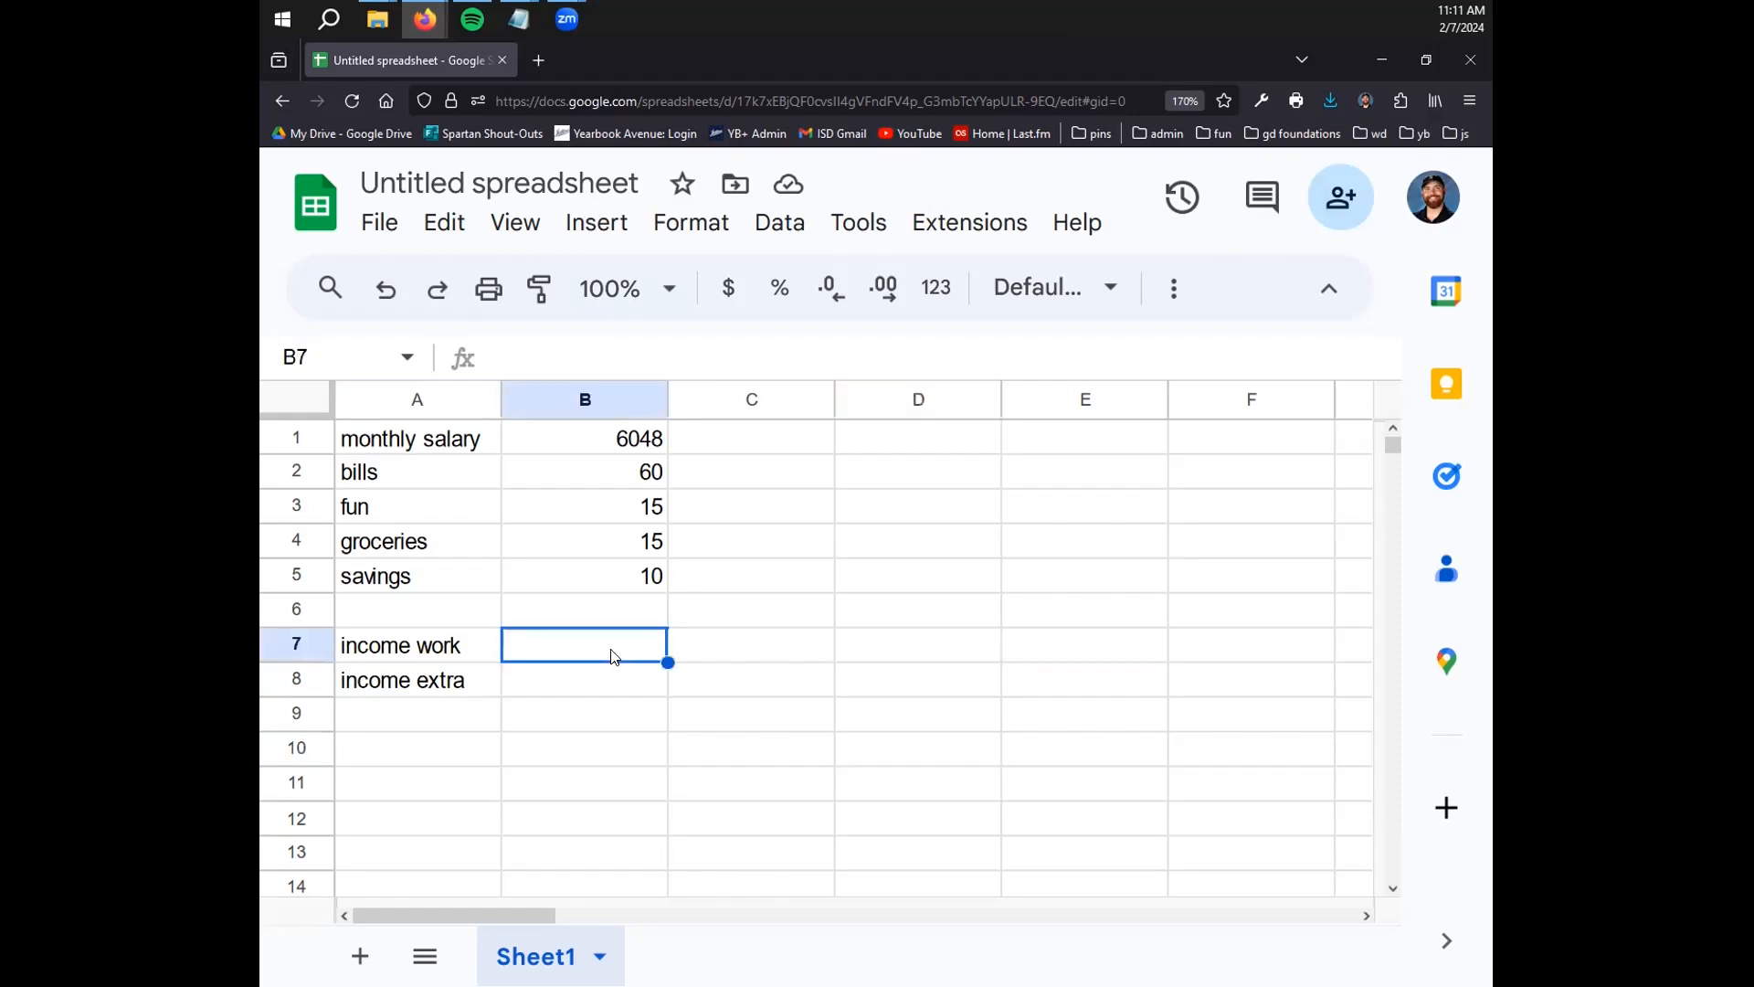
pyautogui.click(593, 446)
pyautogui.click(576, 644)
pyautogui.click(574, 679)
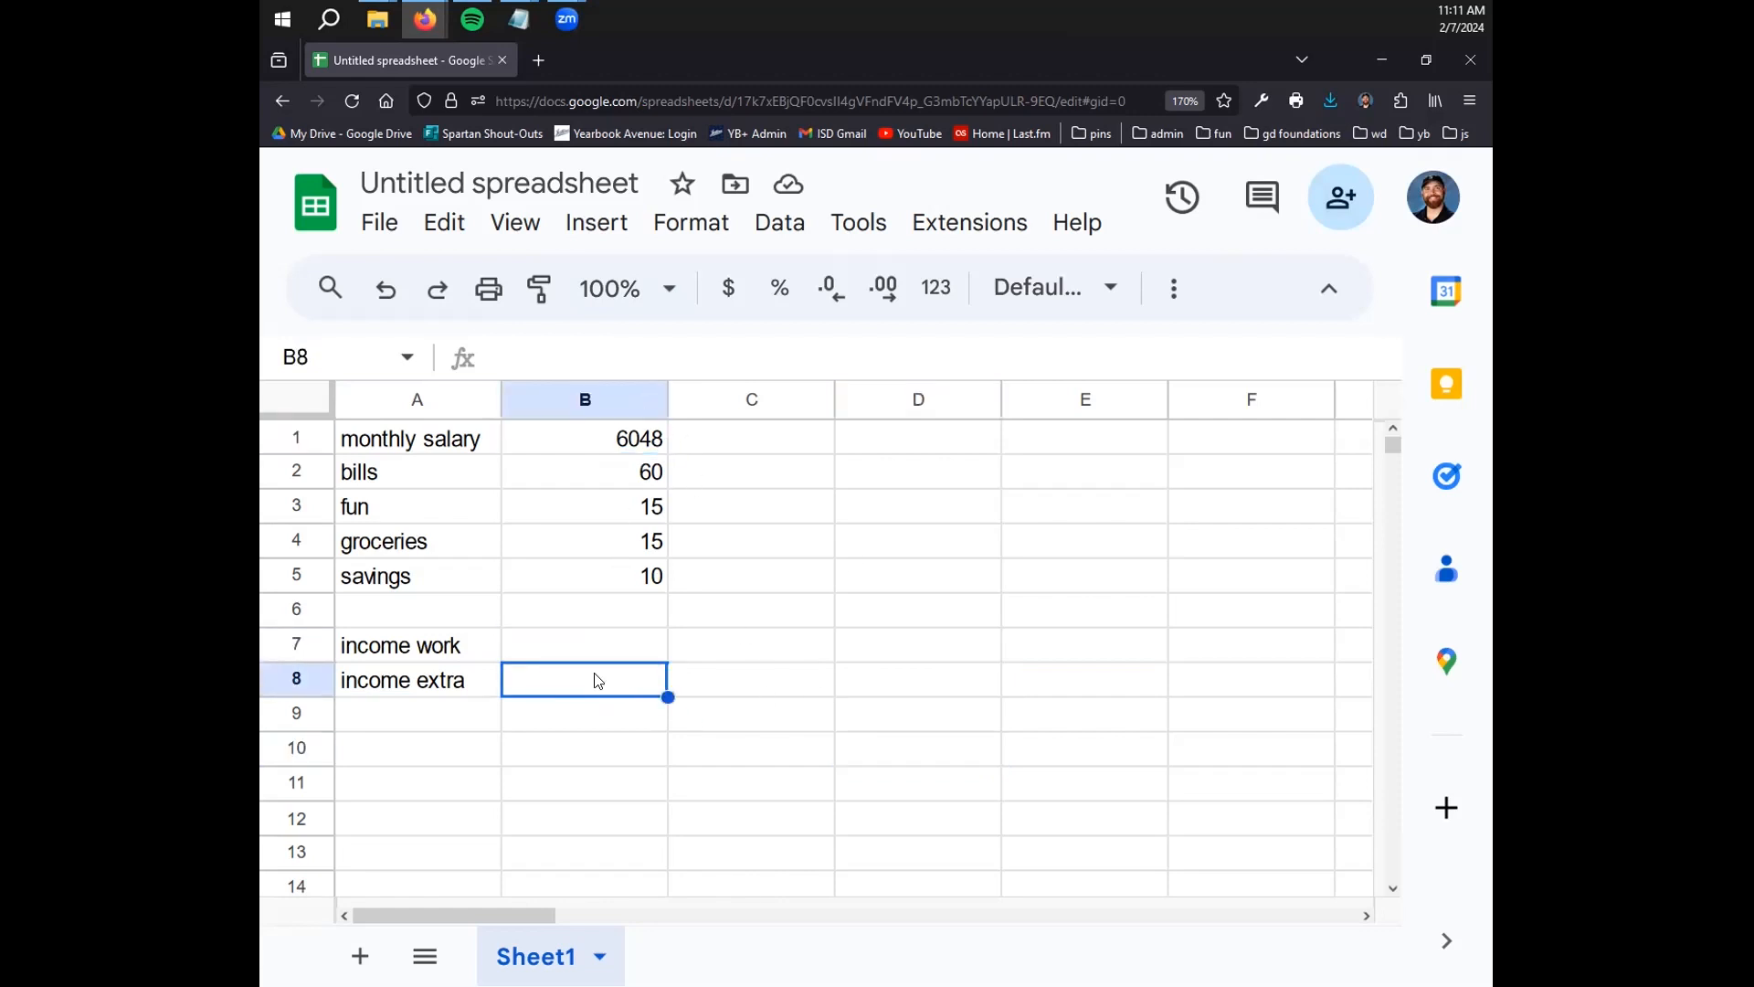
pyautogui.click(603, 651)
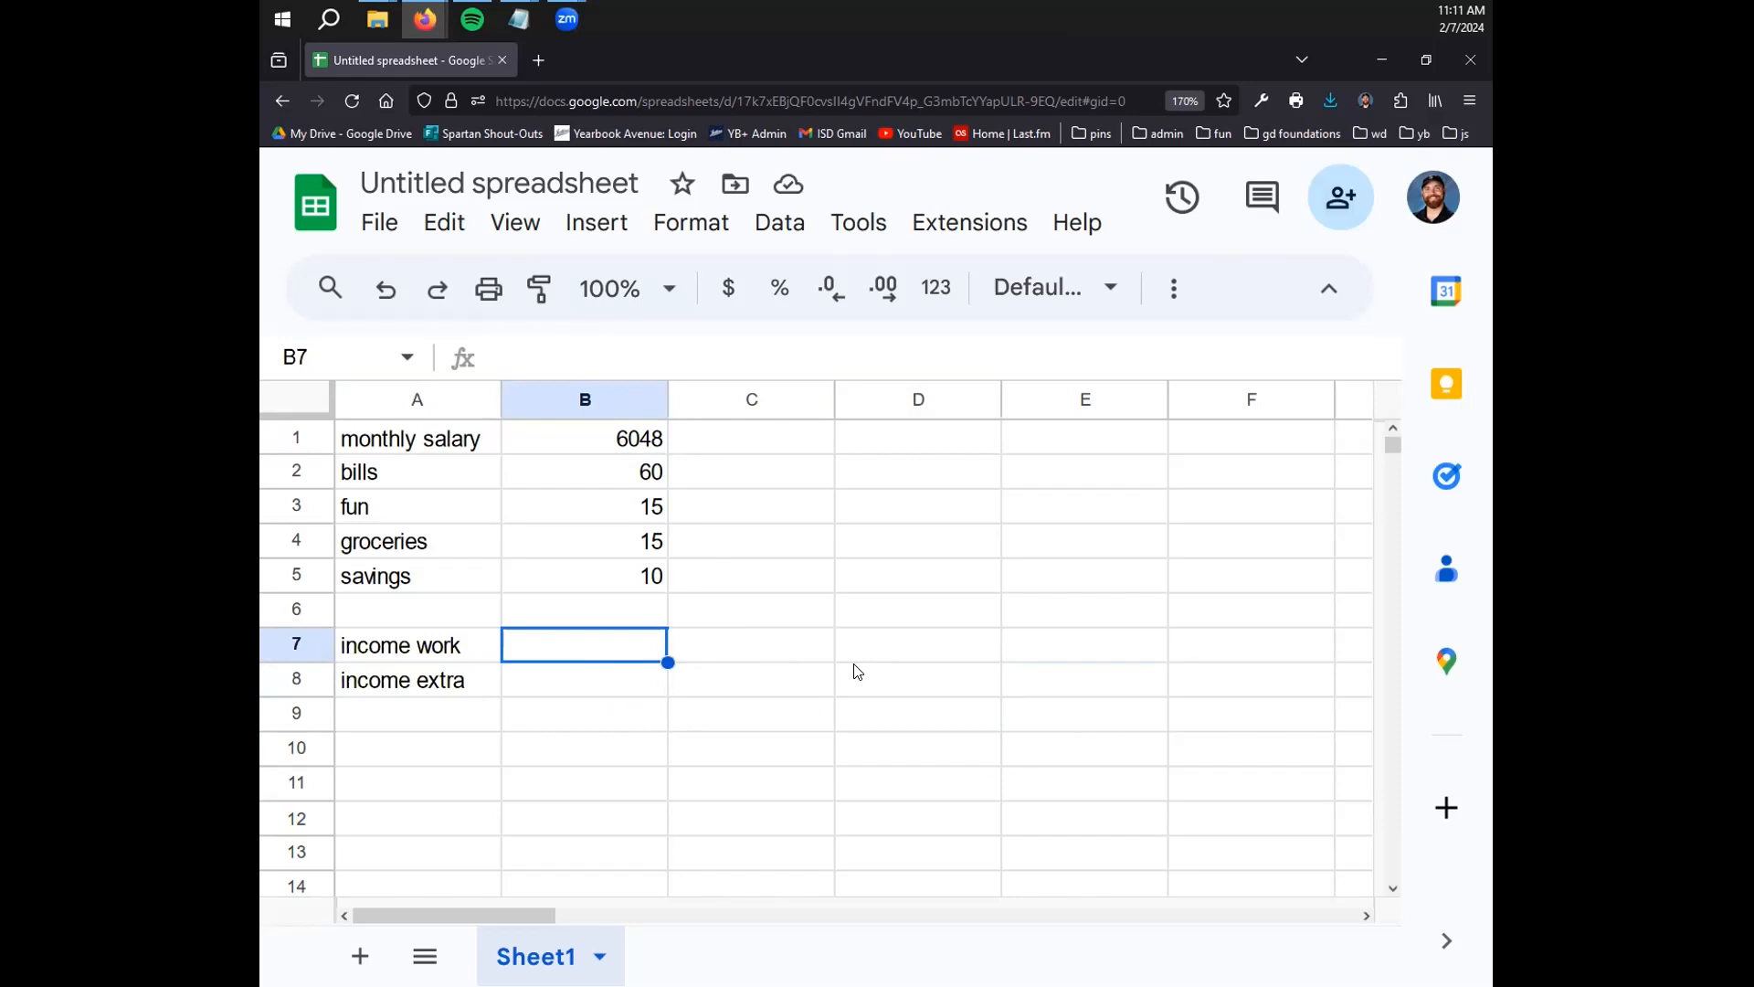
pyautogui.write('=B6')
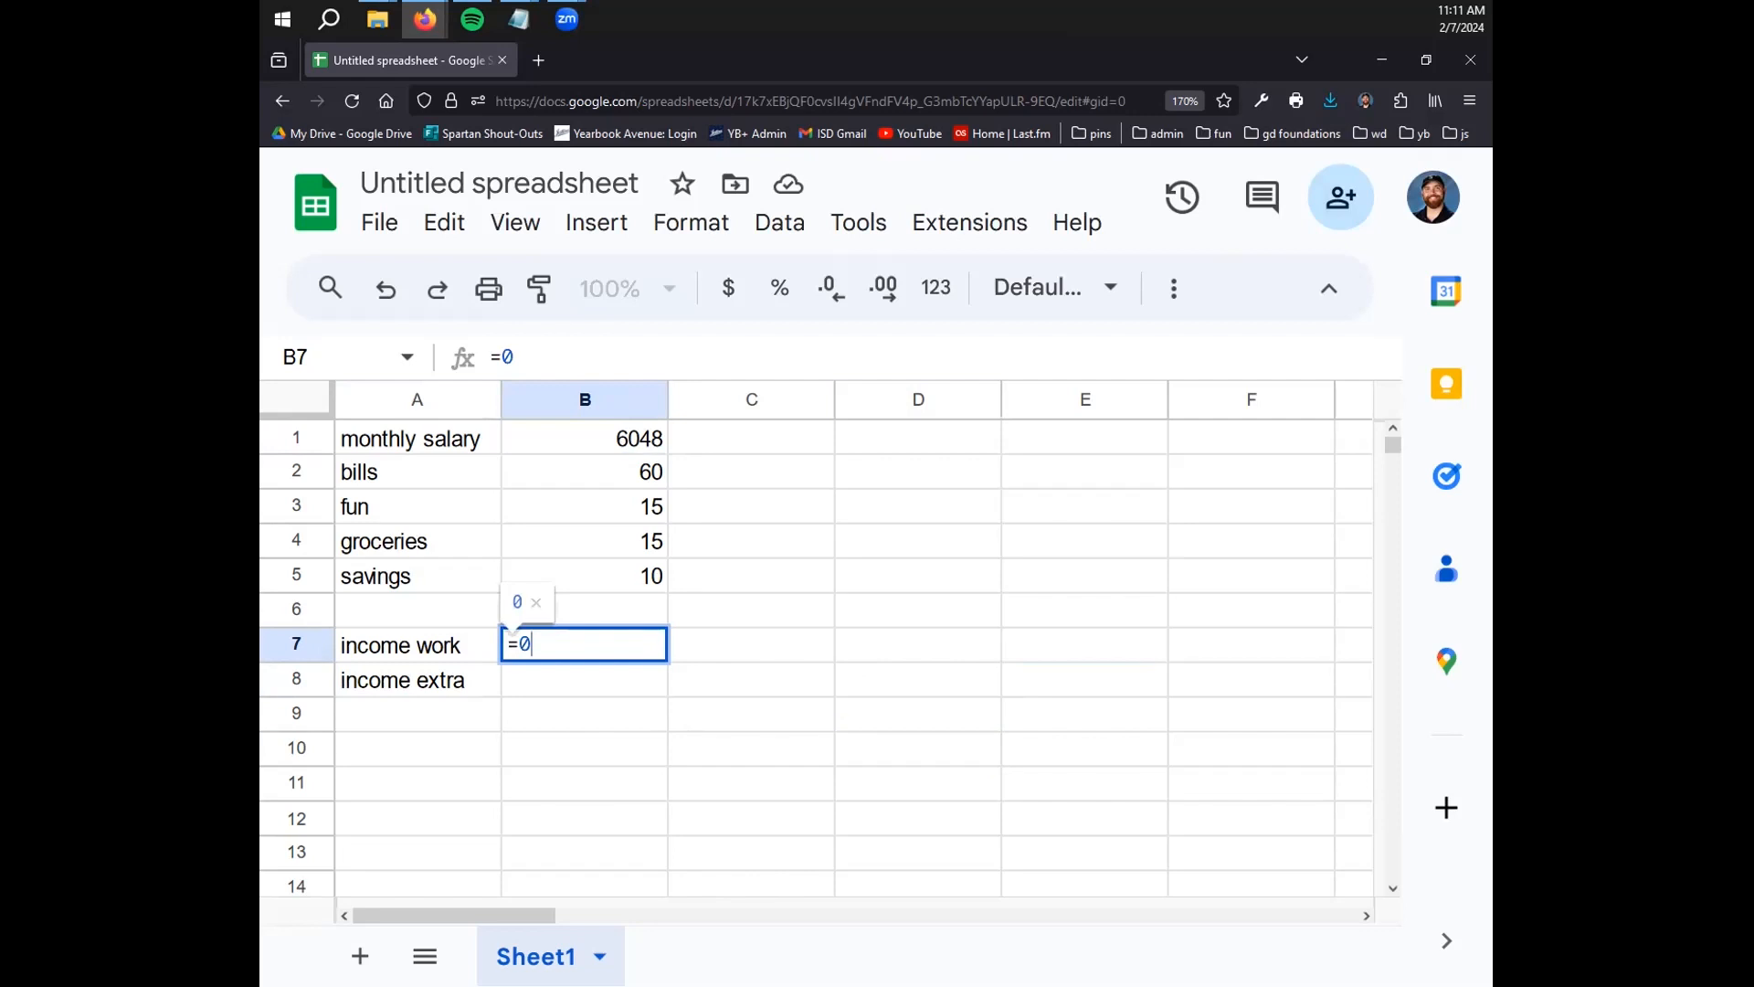
pyautogui.press('Return')
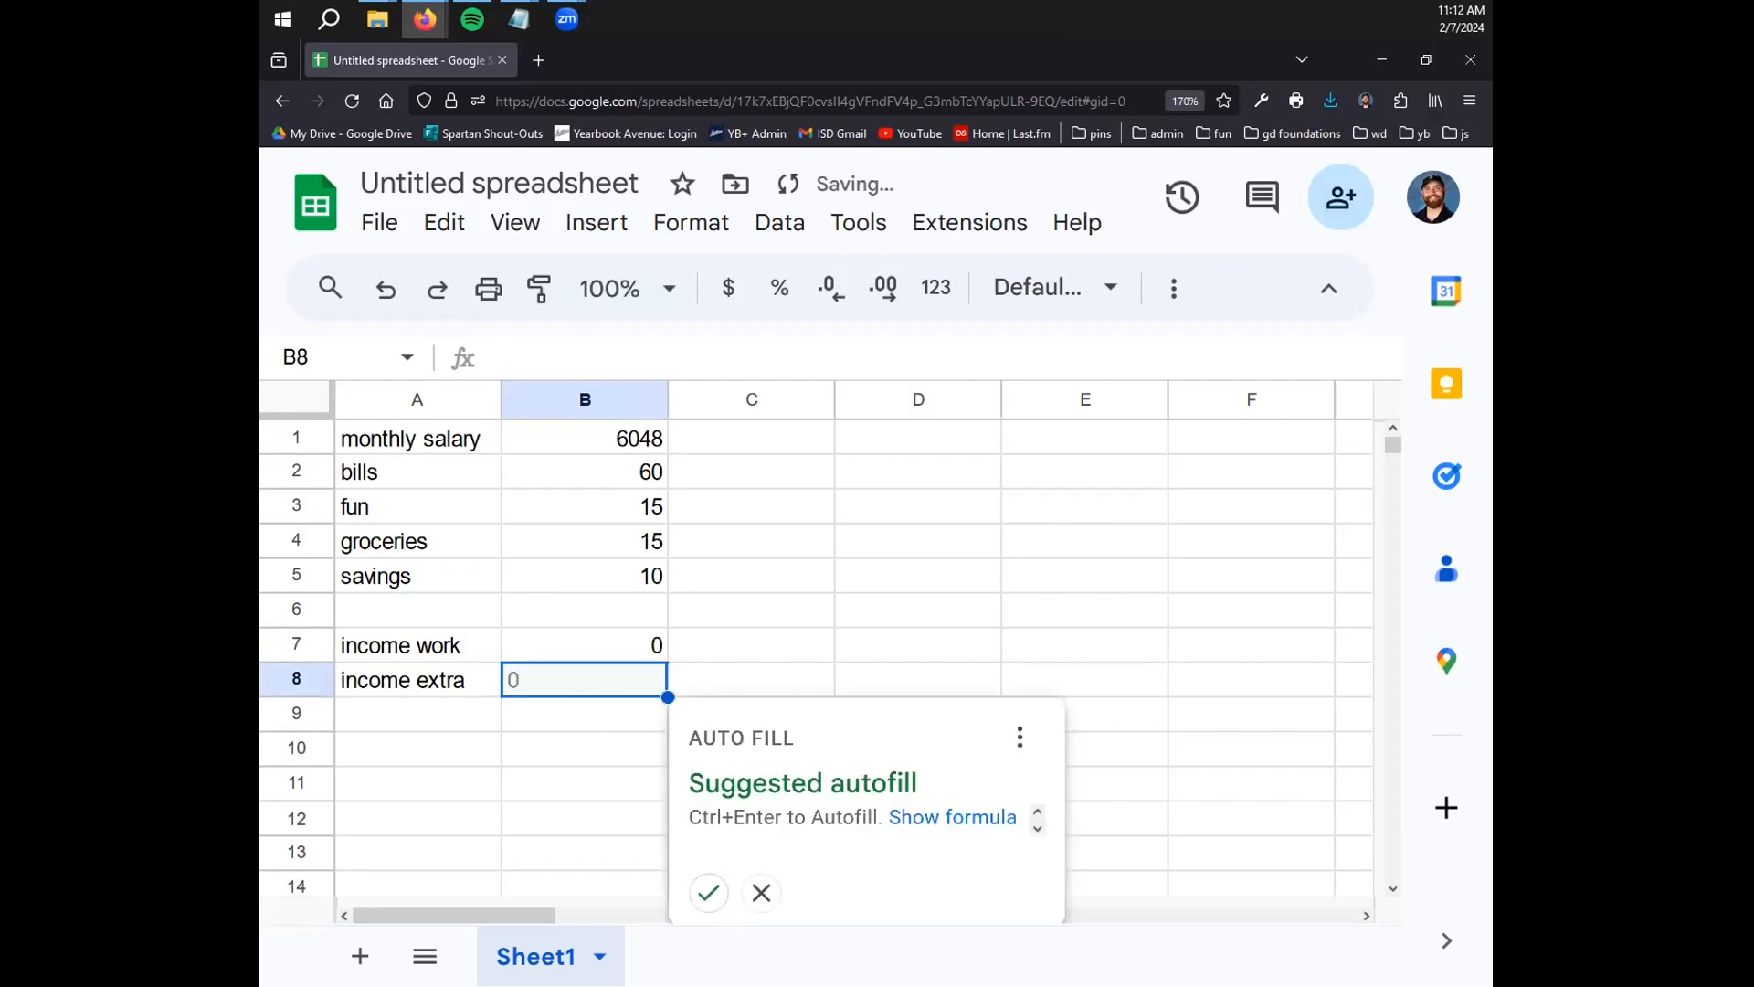
pyautogui.write('=B7')
pyautogui.press('Return')
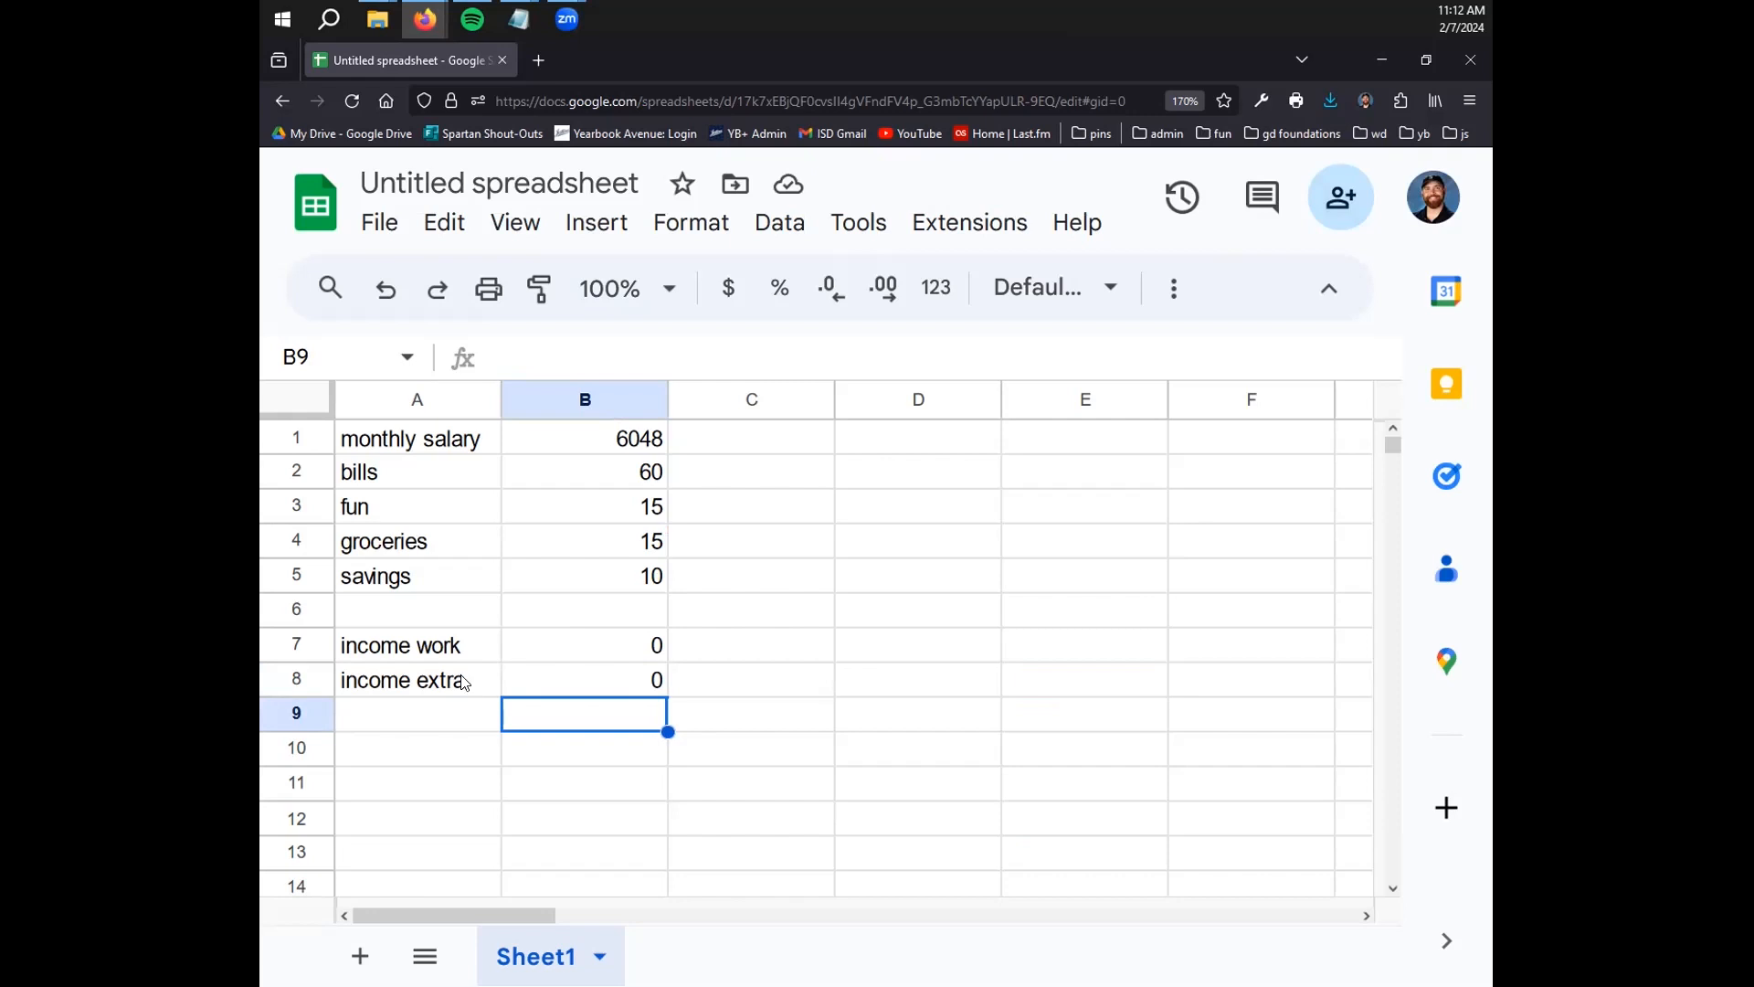
# Review the category percentages in B2 to B5 and the two income rows in A7 to B8
pyautogui.click(422, 741)
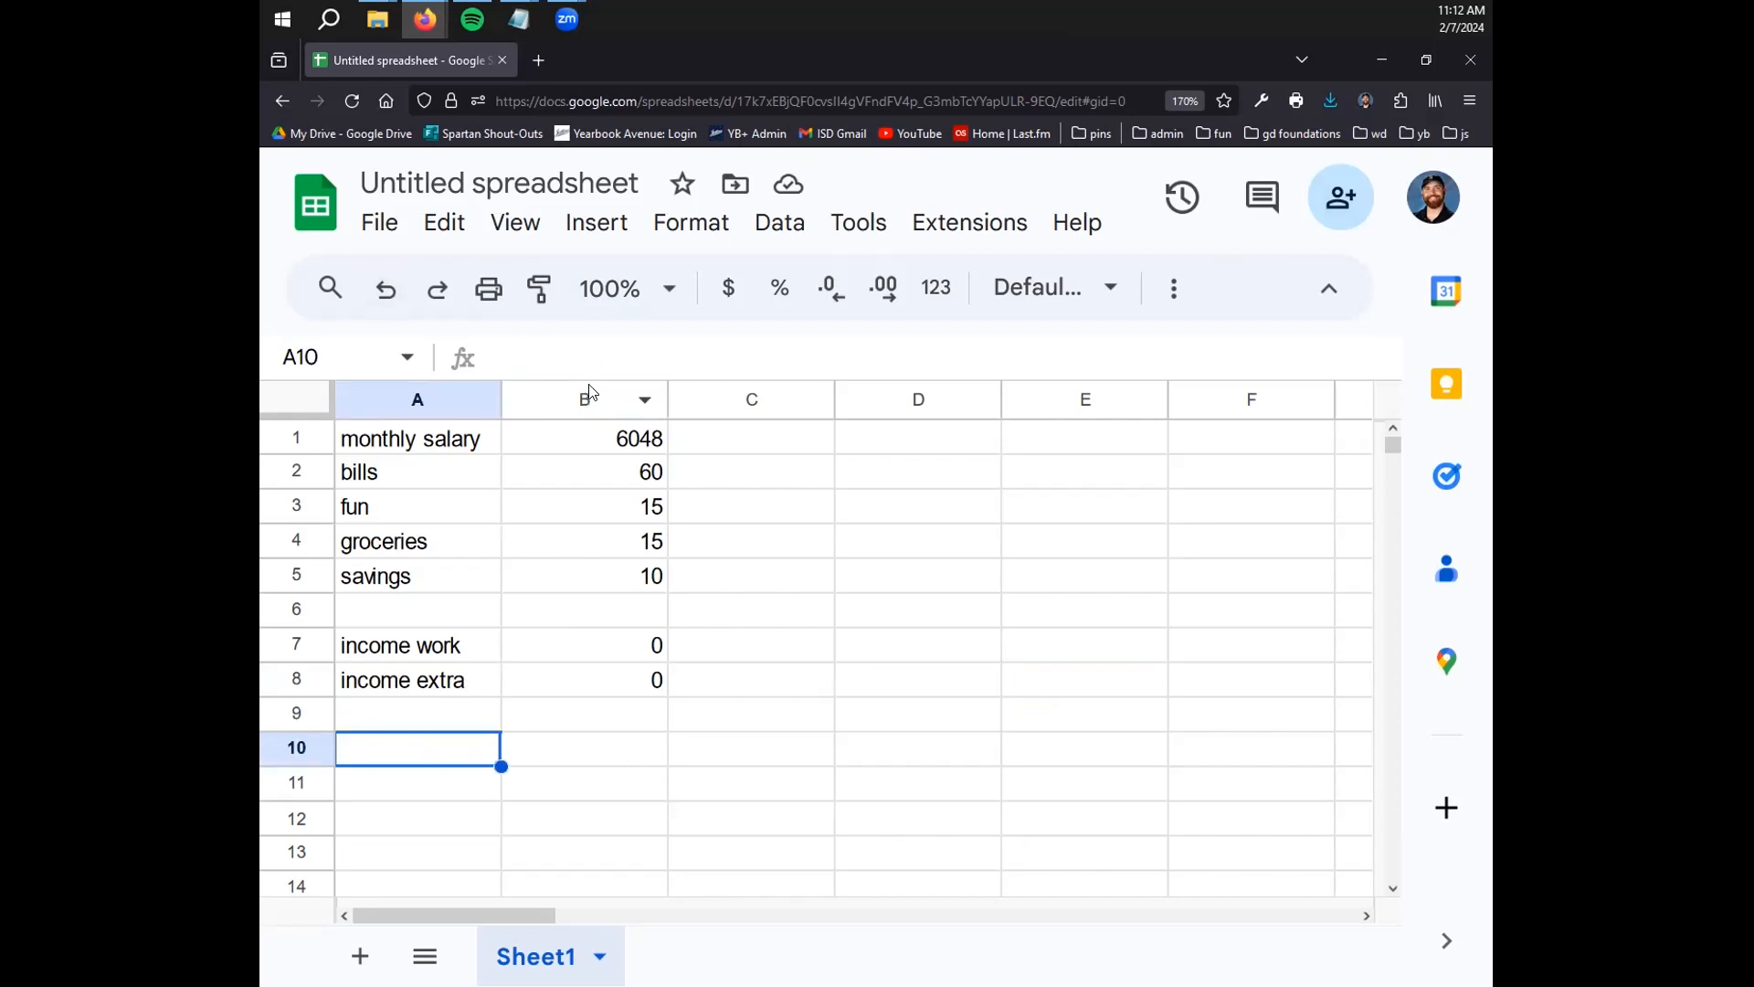
pyautogui.click(644, 484)
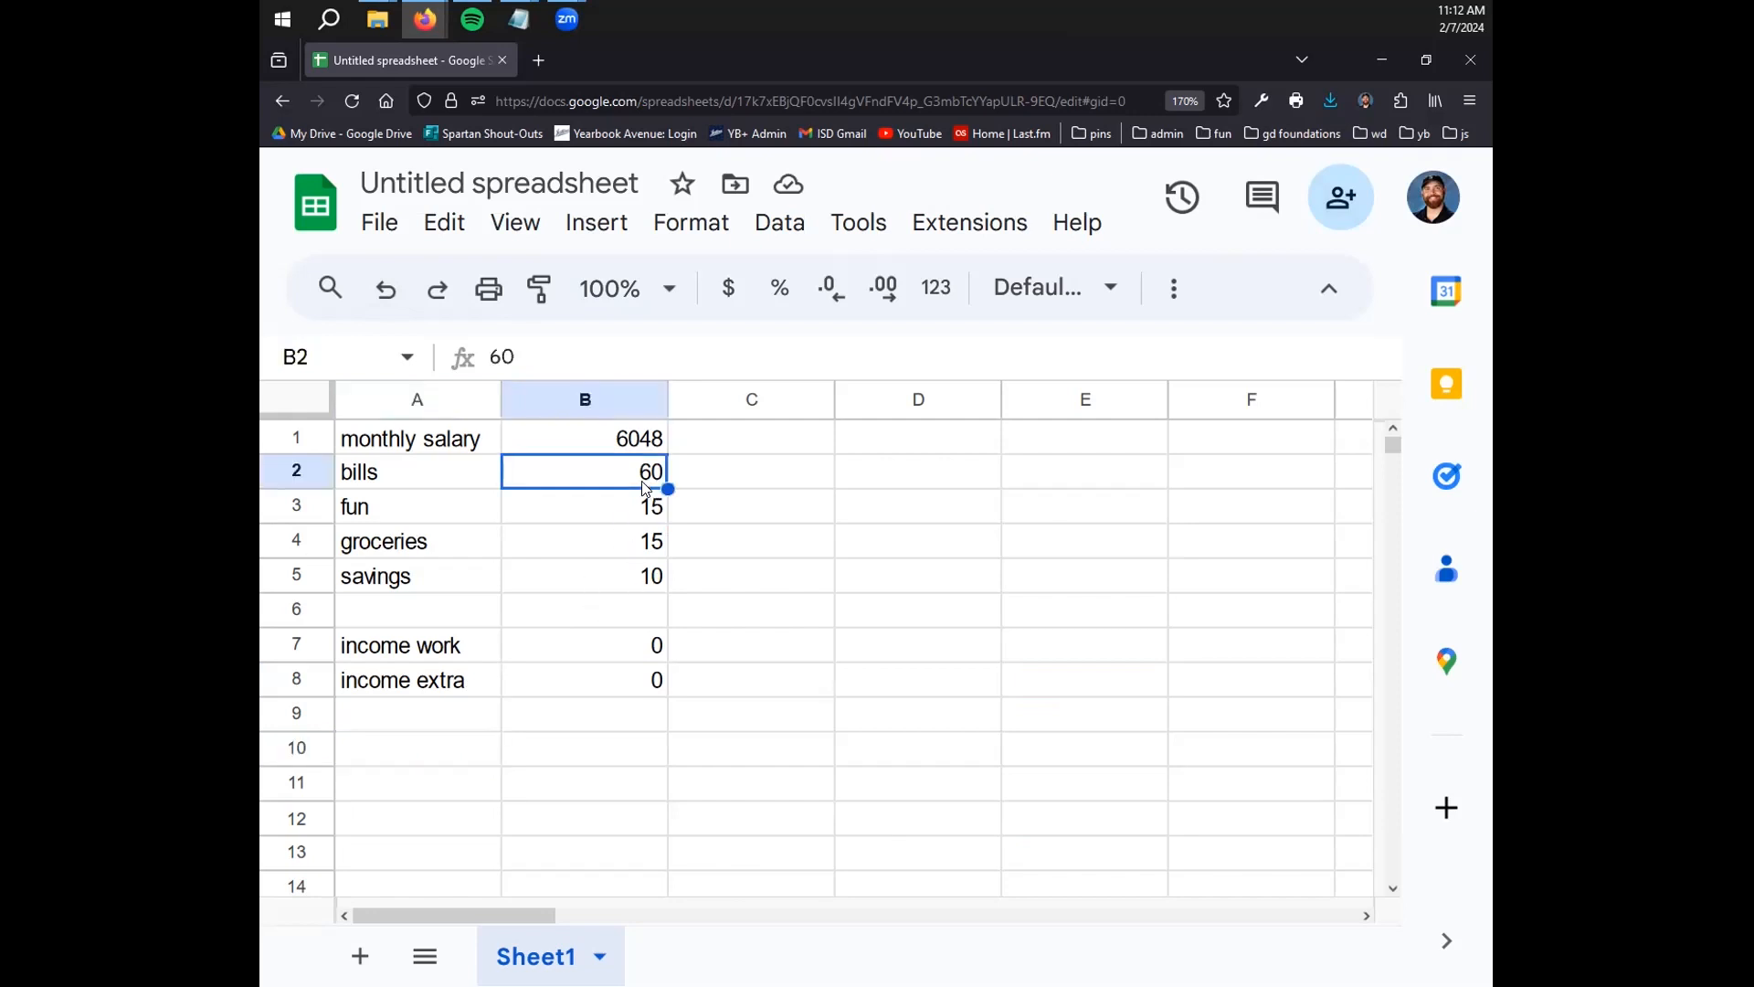
pyautogui.click(628, 530)
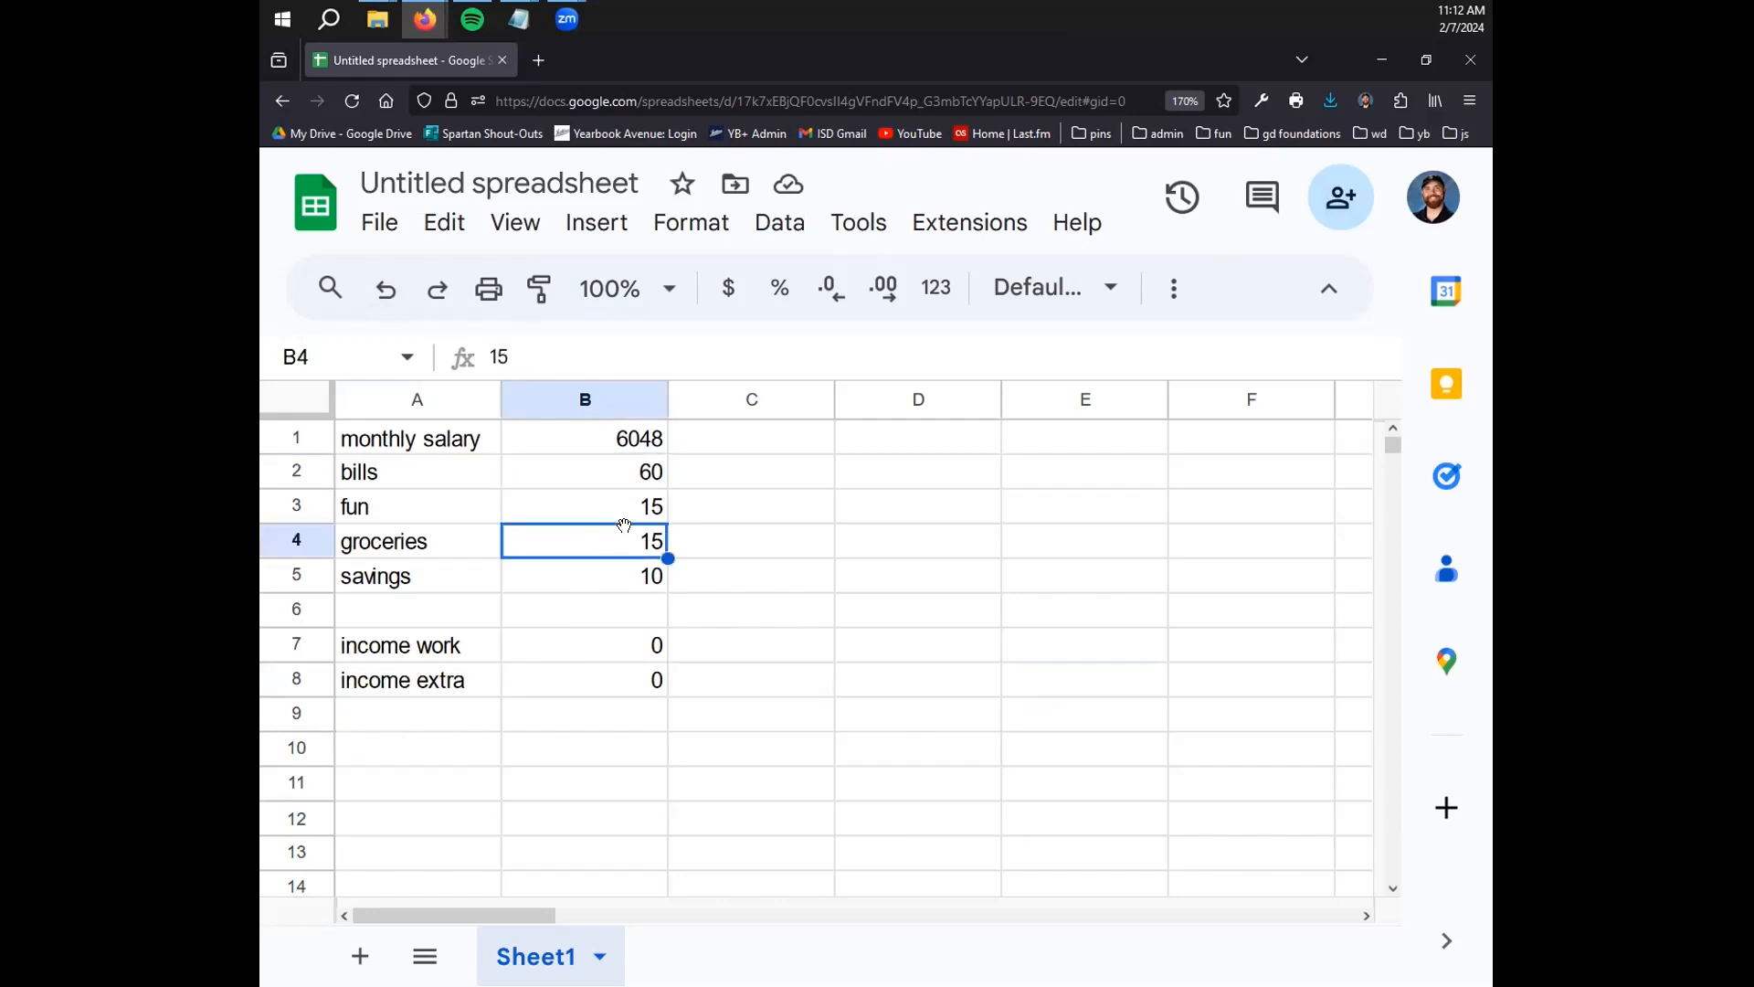
pyautogui.click(646, 485)
pyautogui.click(653, 573)
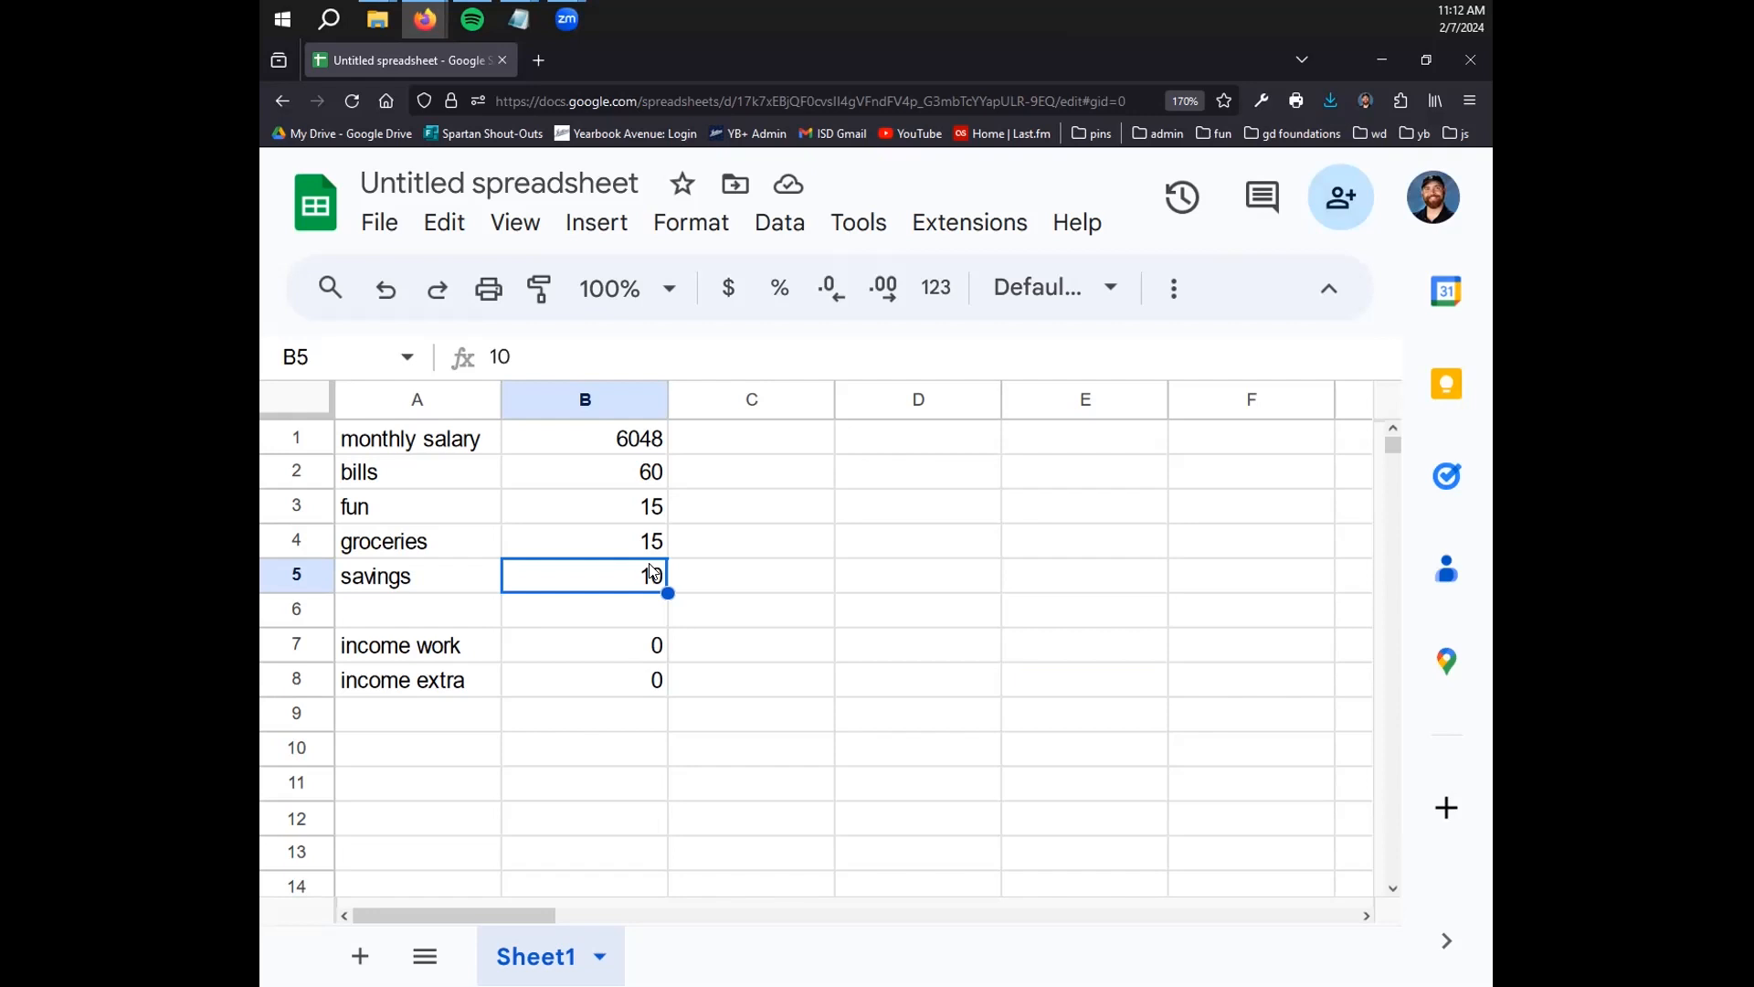
pyautogui.click(828, 552)
pyautogui.click(420, 749)
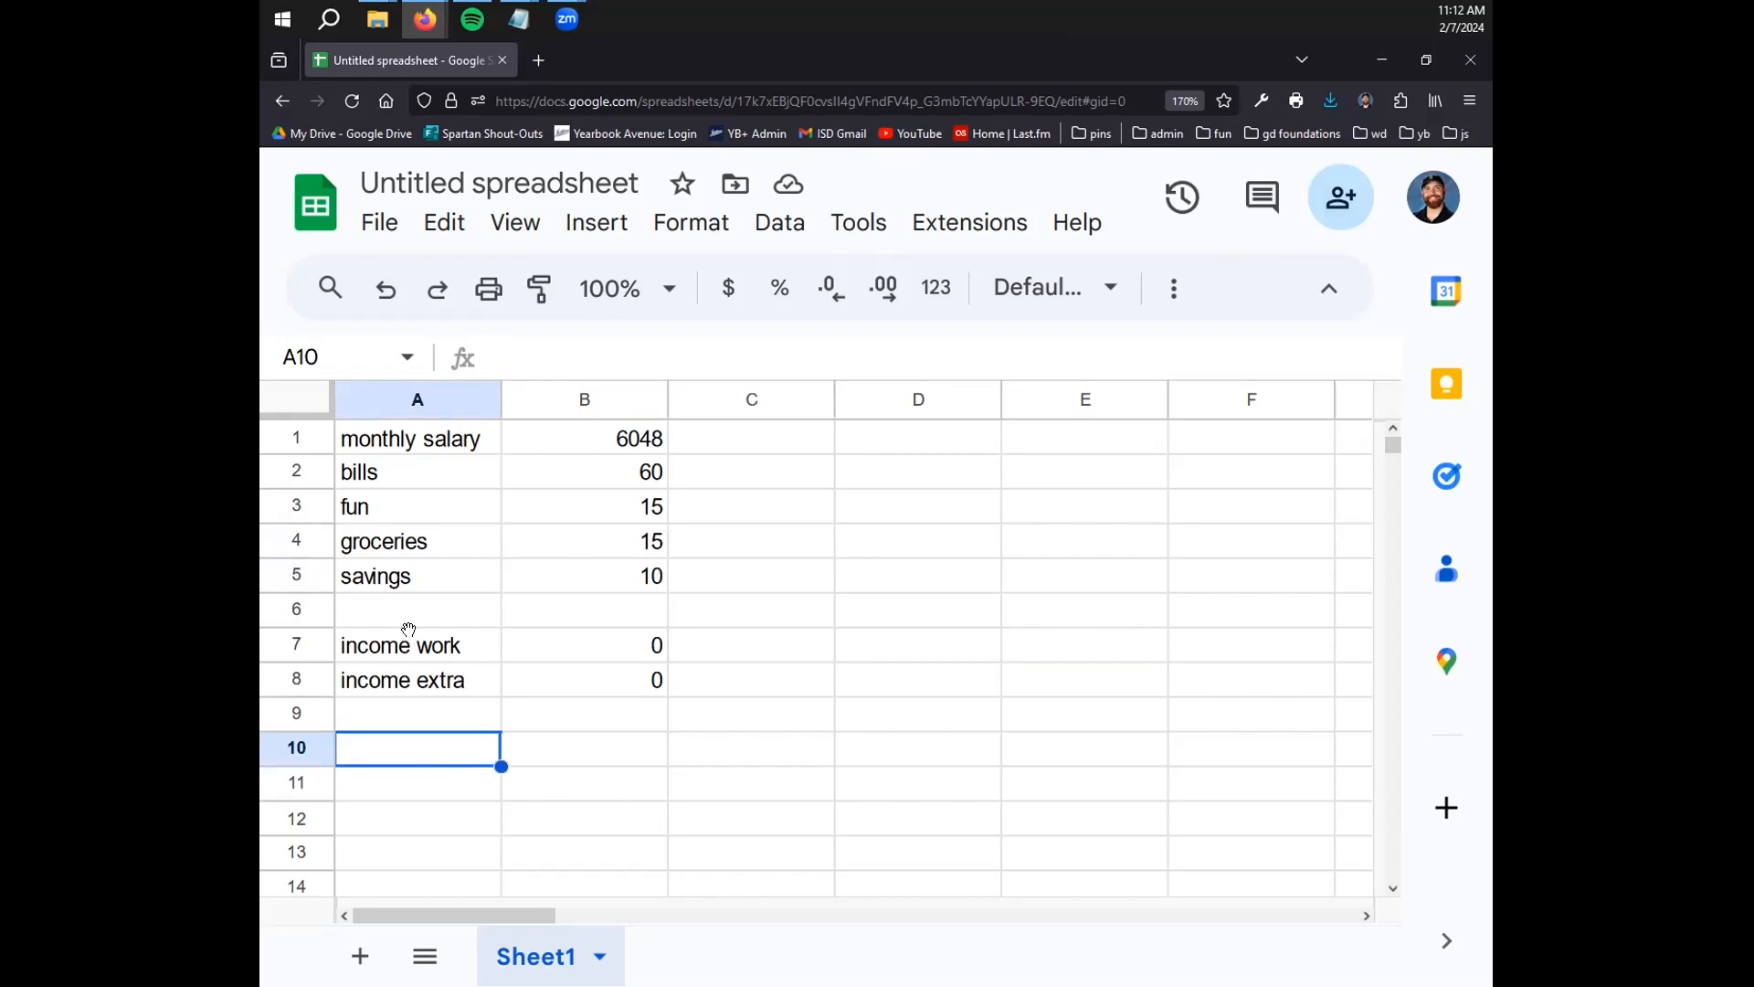
pyautogui.moveTo(409, 639); pyautogui.dragTo(634, 679)
pyautogui.click(750, 679)
pyautogui.moveTo(657, 574); pyautogui.dragTo(411, 439)
pyautogui.click(402, 576)
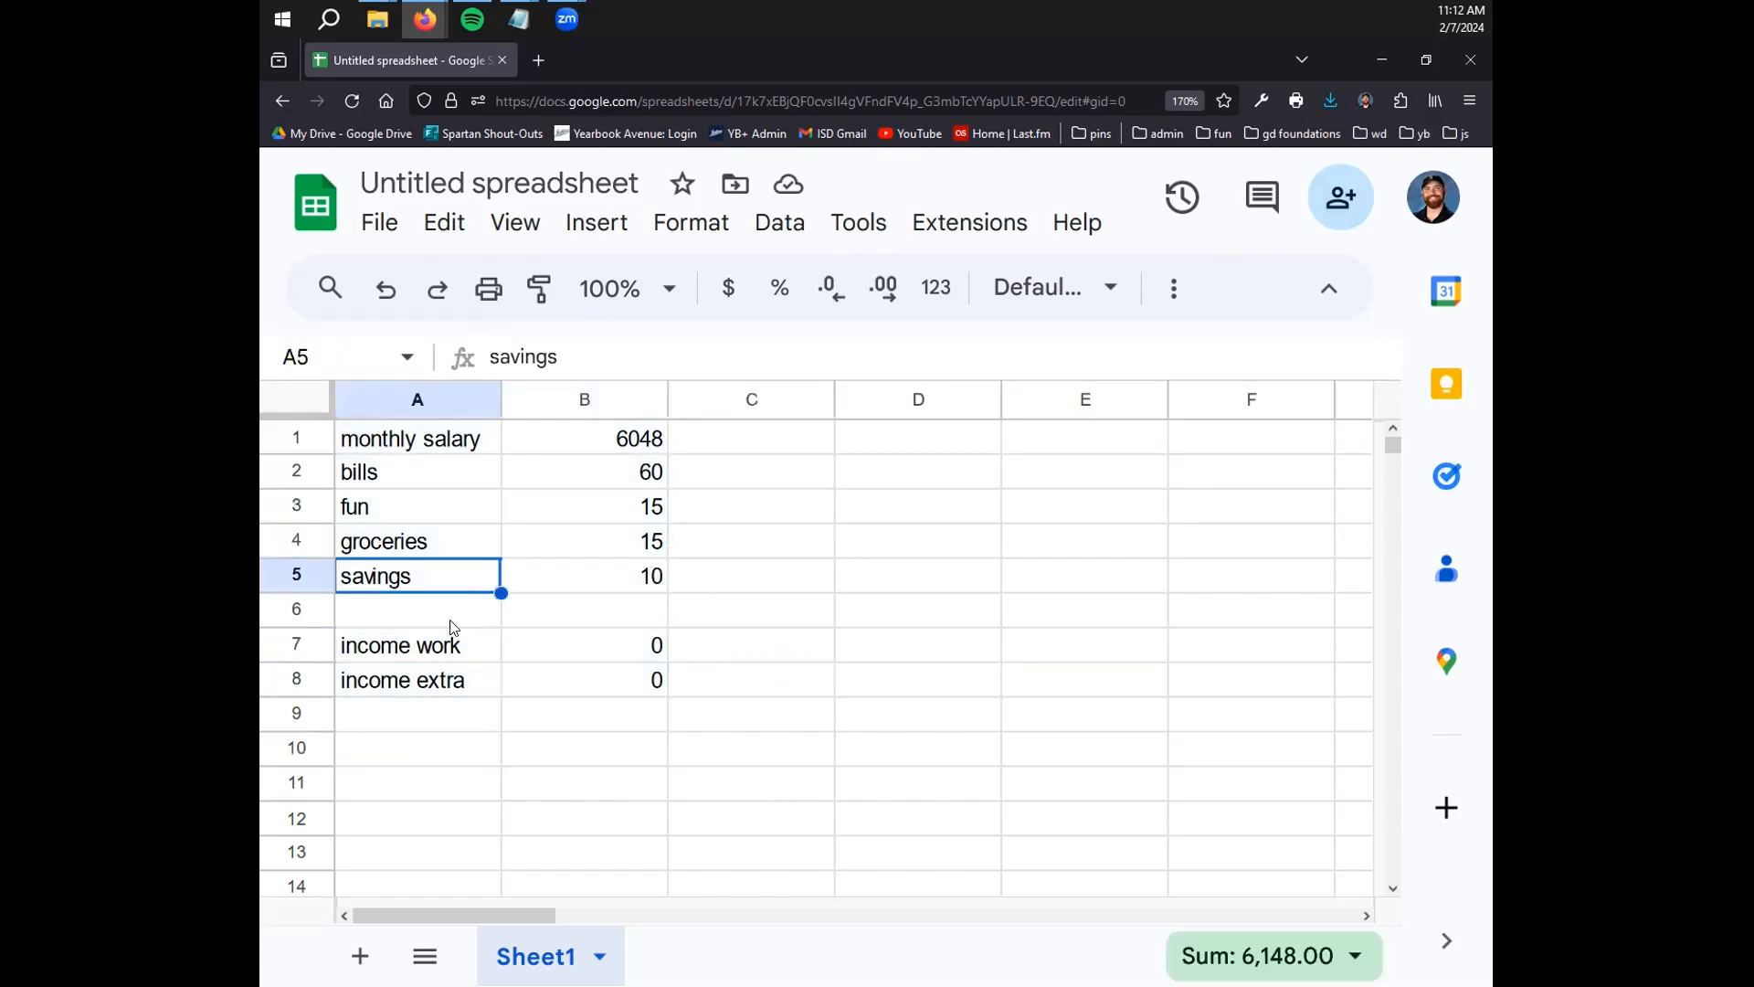
# Enter the headings "bills expenses", "fun expenses", "grocery expenses" and "savings" in A10 to D10, and widen column C to fit its heading
pyautogui.click(391, 742)
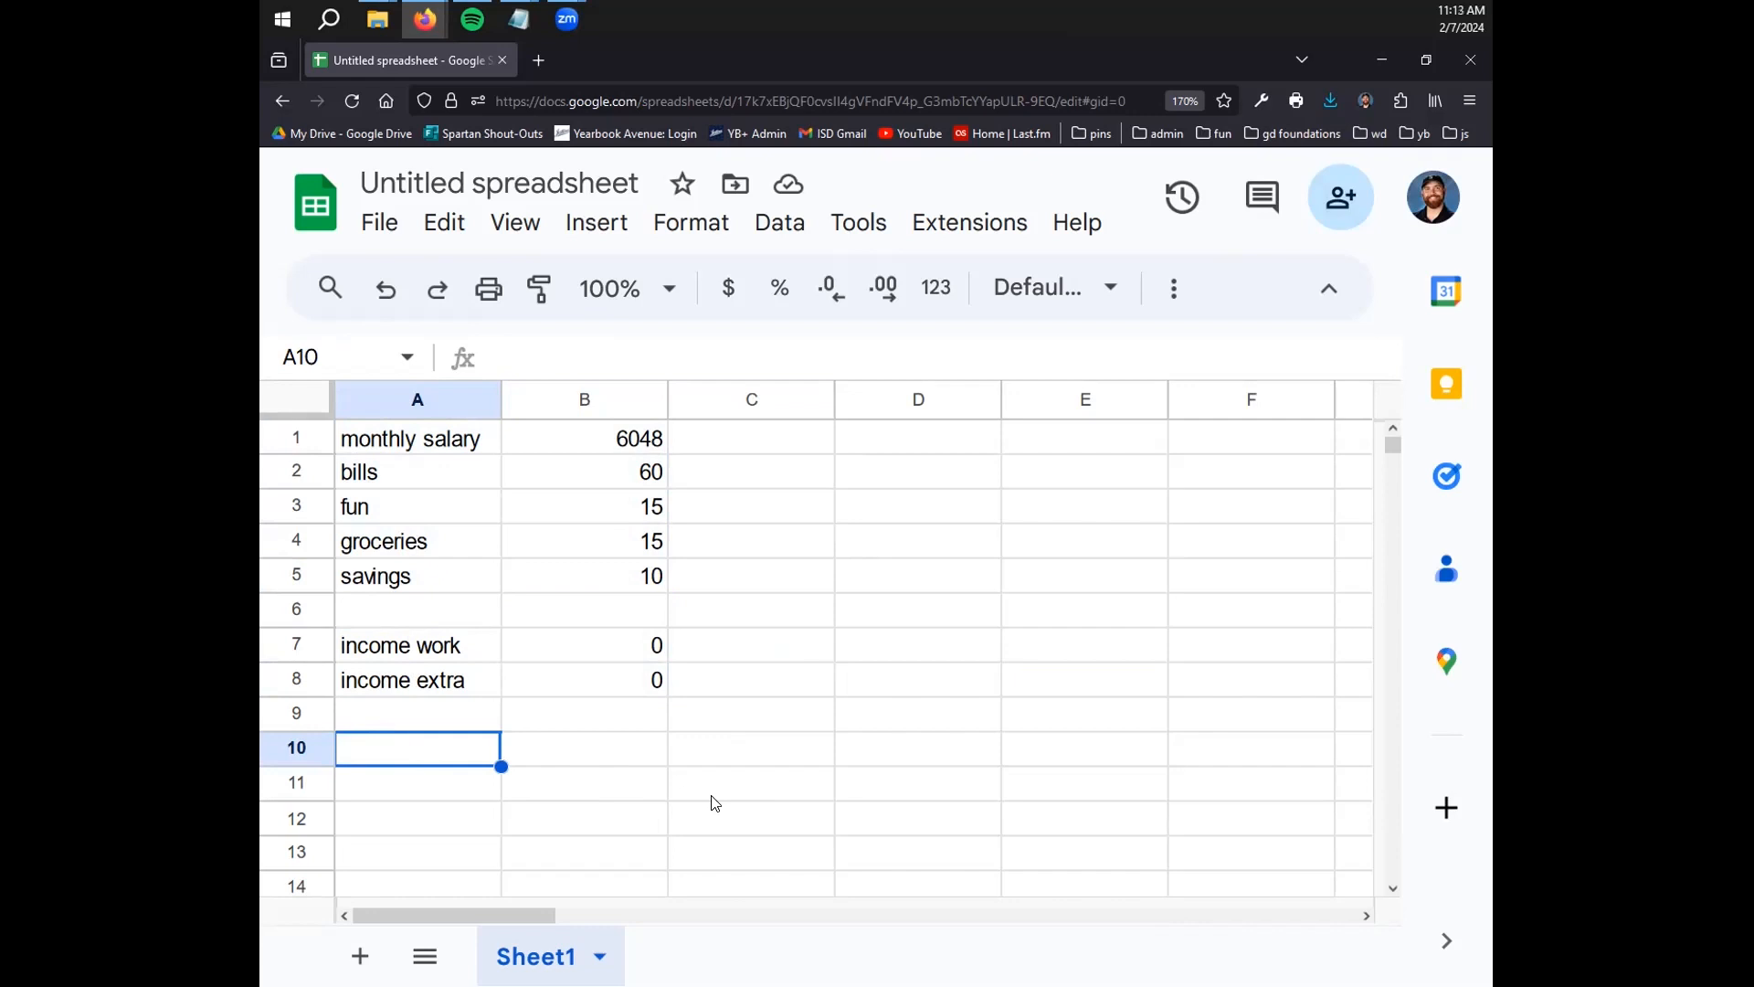
pyautogui.write('bil')
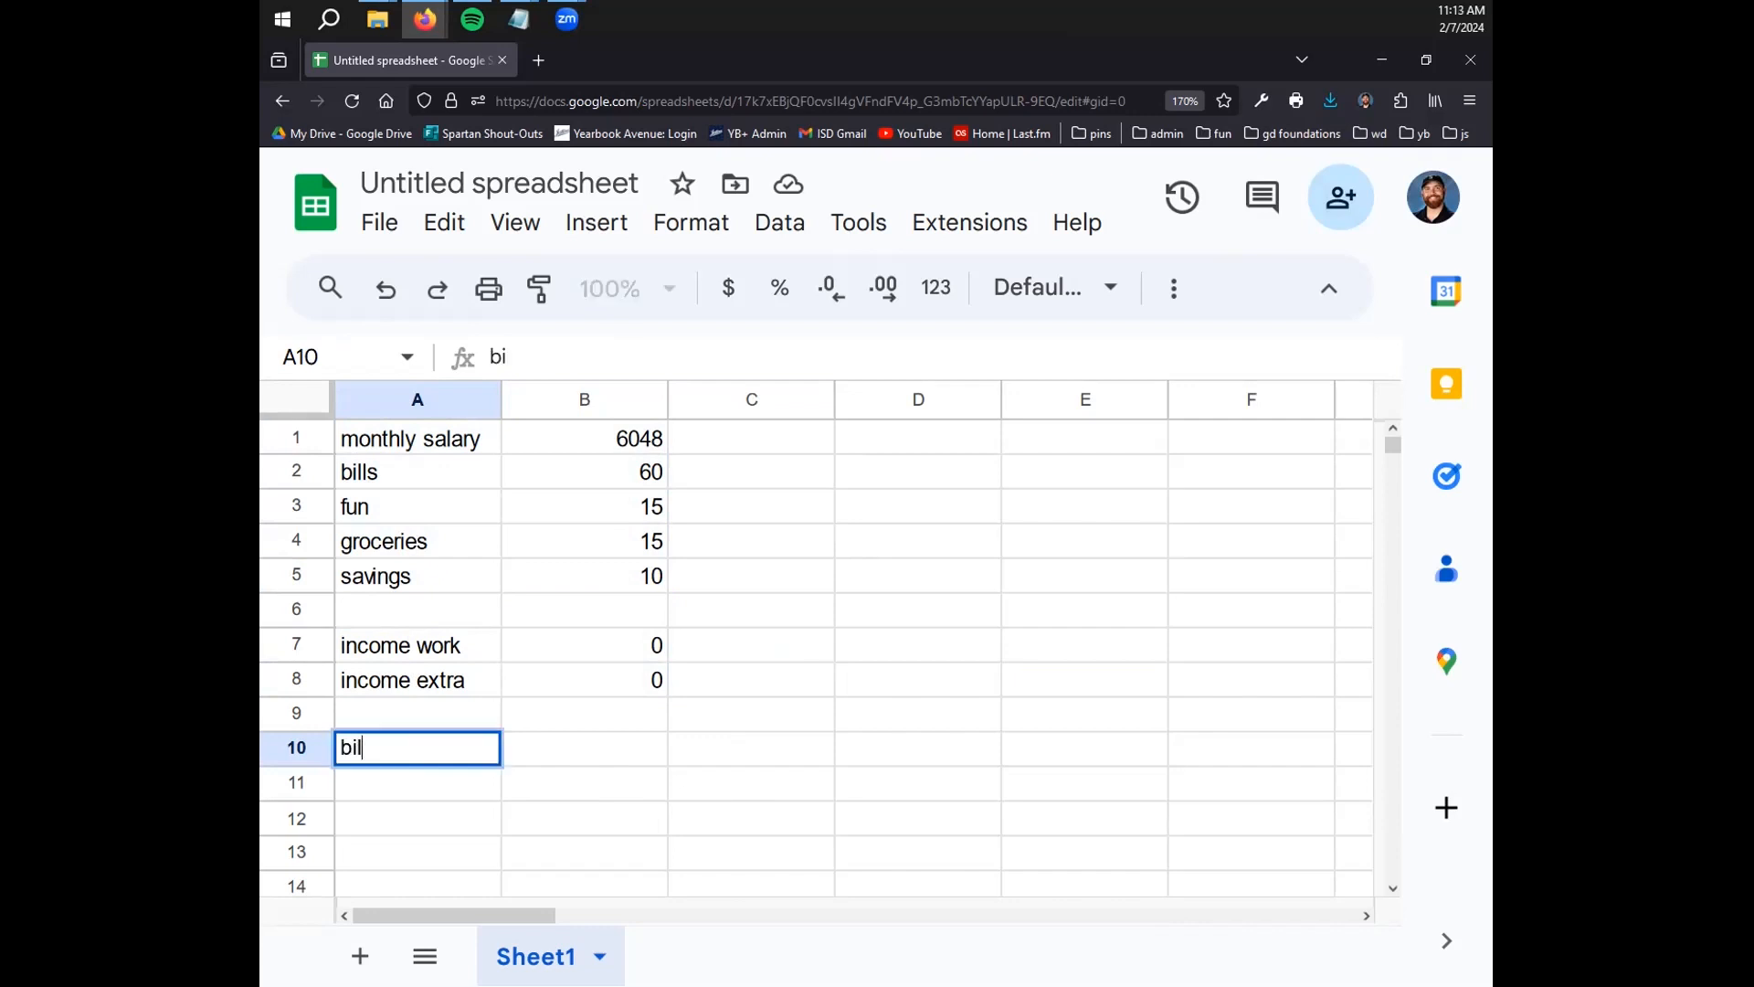
pyautogui.write('ls expenses')
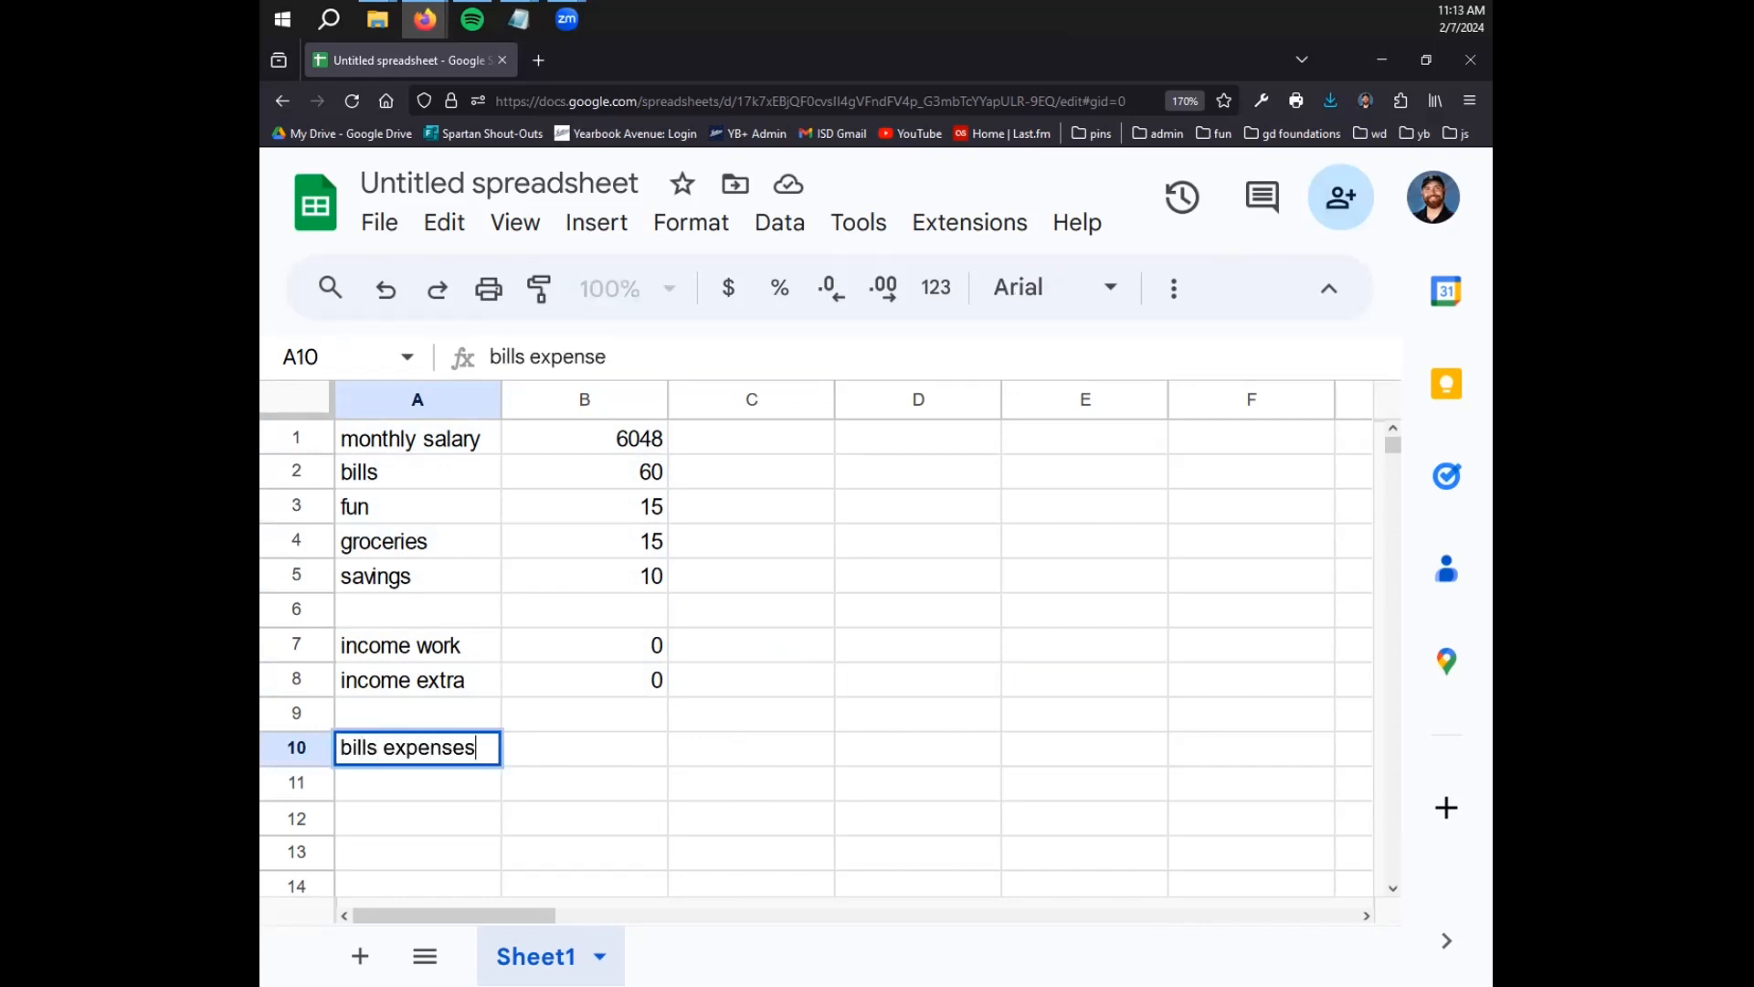
pyautogui.press('Tab')
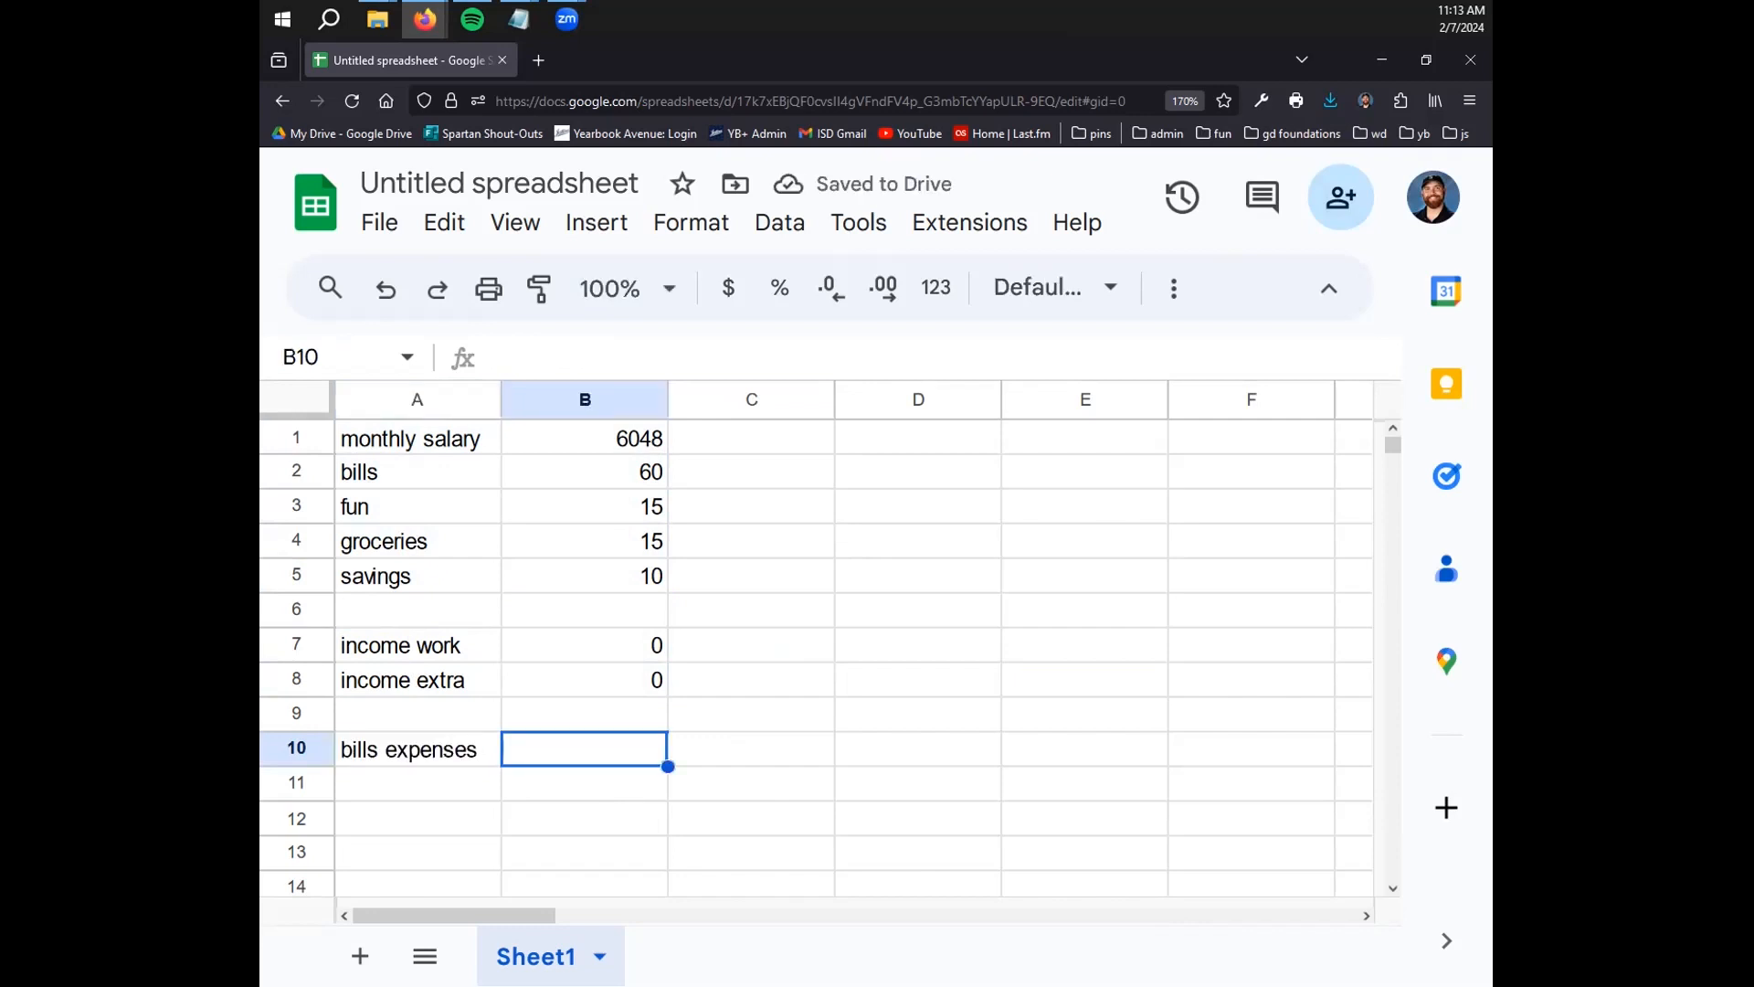
pyautogui.write('fun expenses')
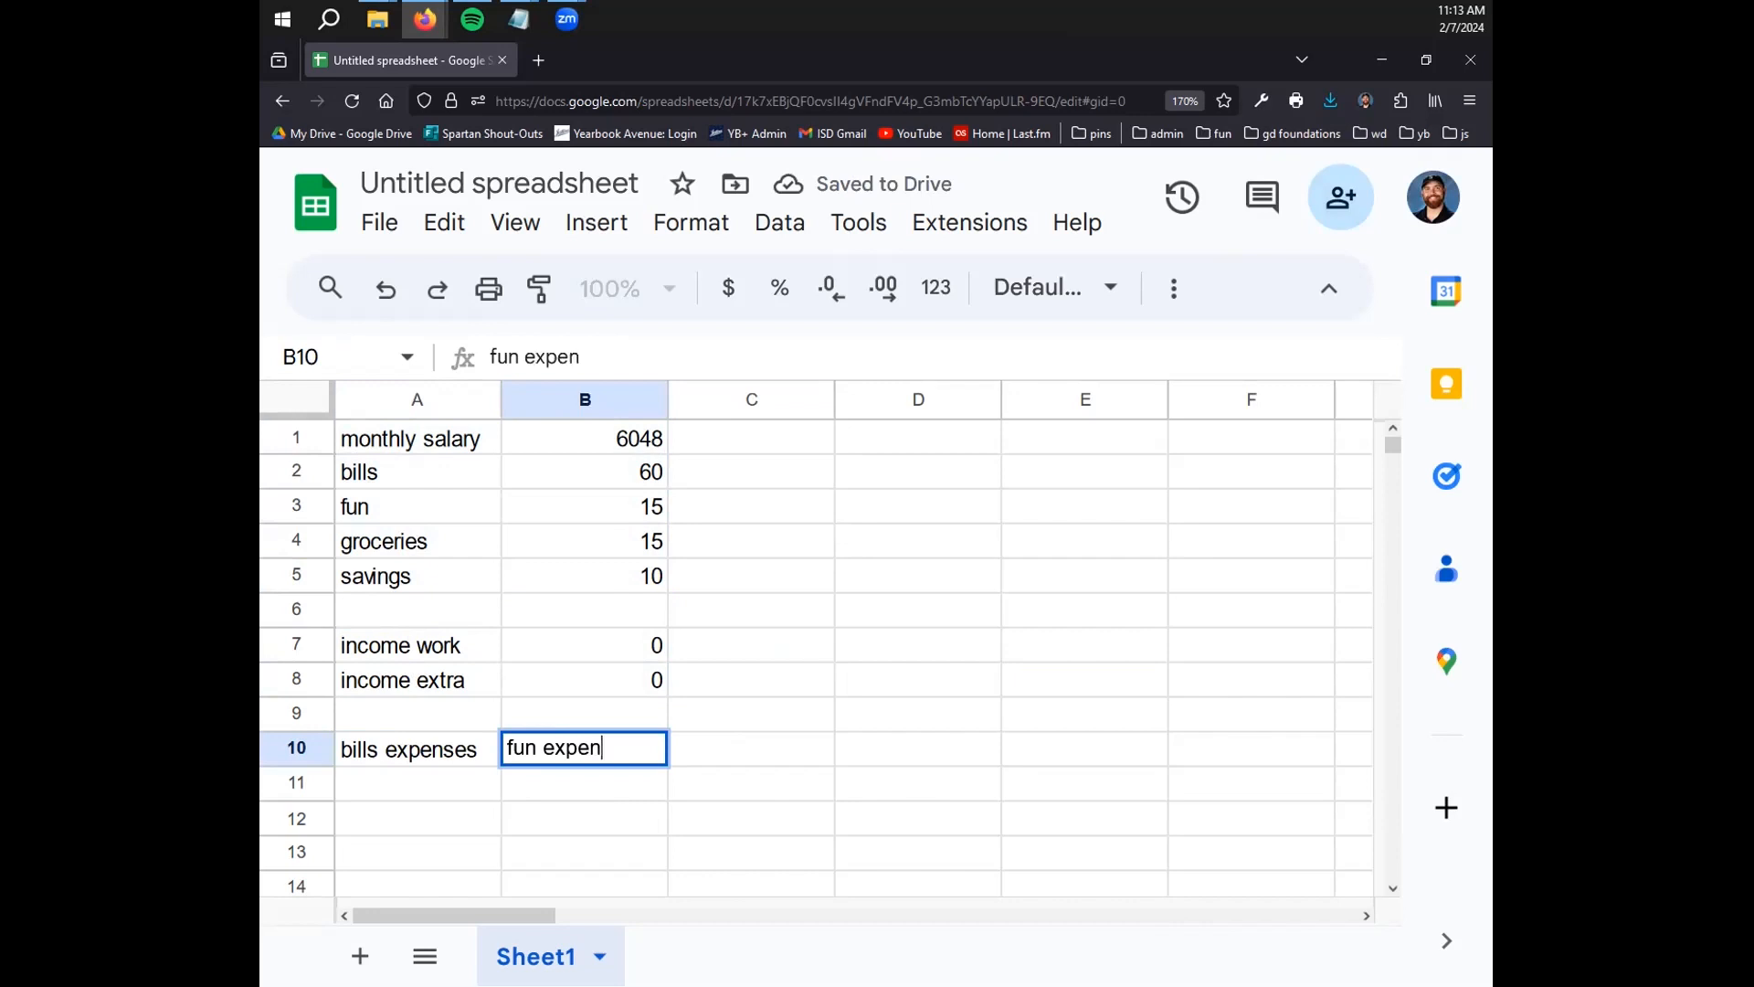
pyautogui.press('Tab')
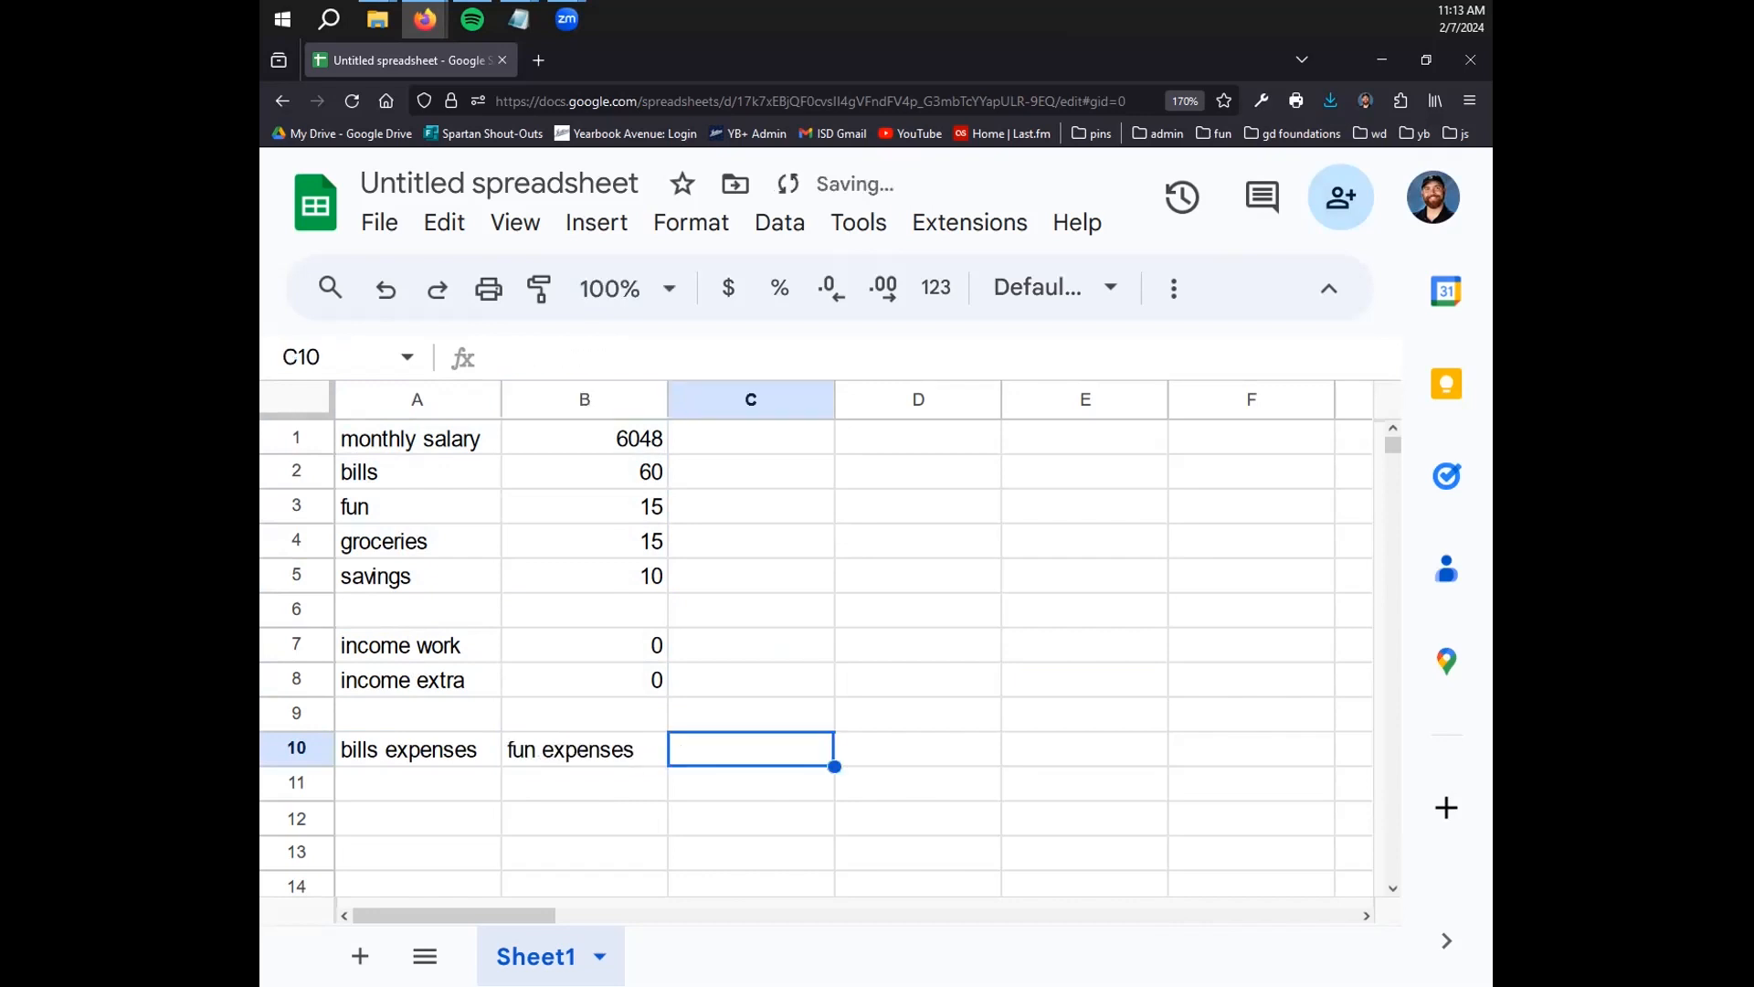
pyautogui.write('grocery expenses')
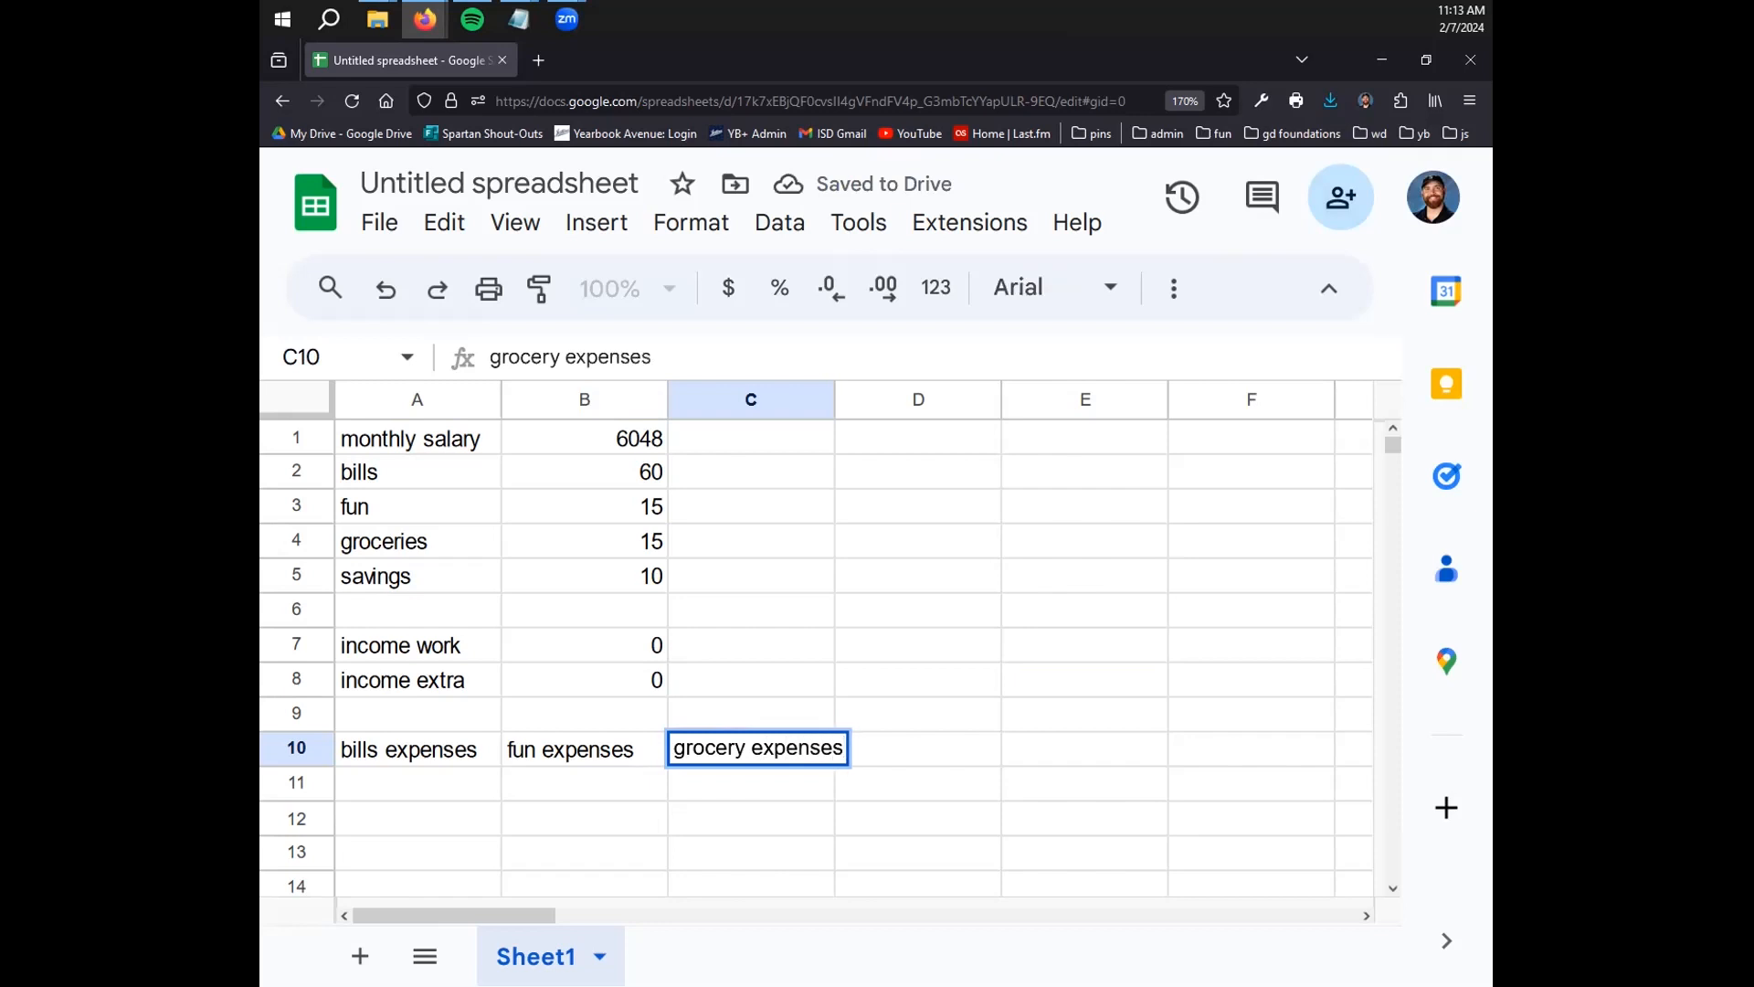
pyautogui.press('Tab')
pyautogui.write('savings')
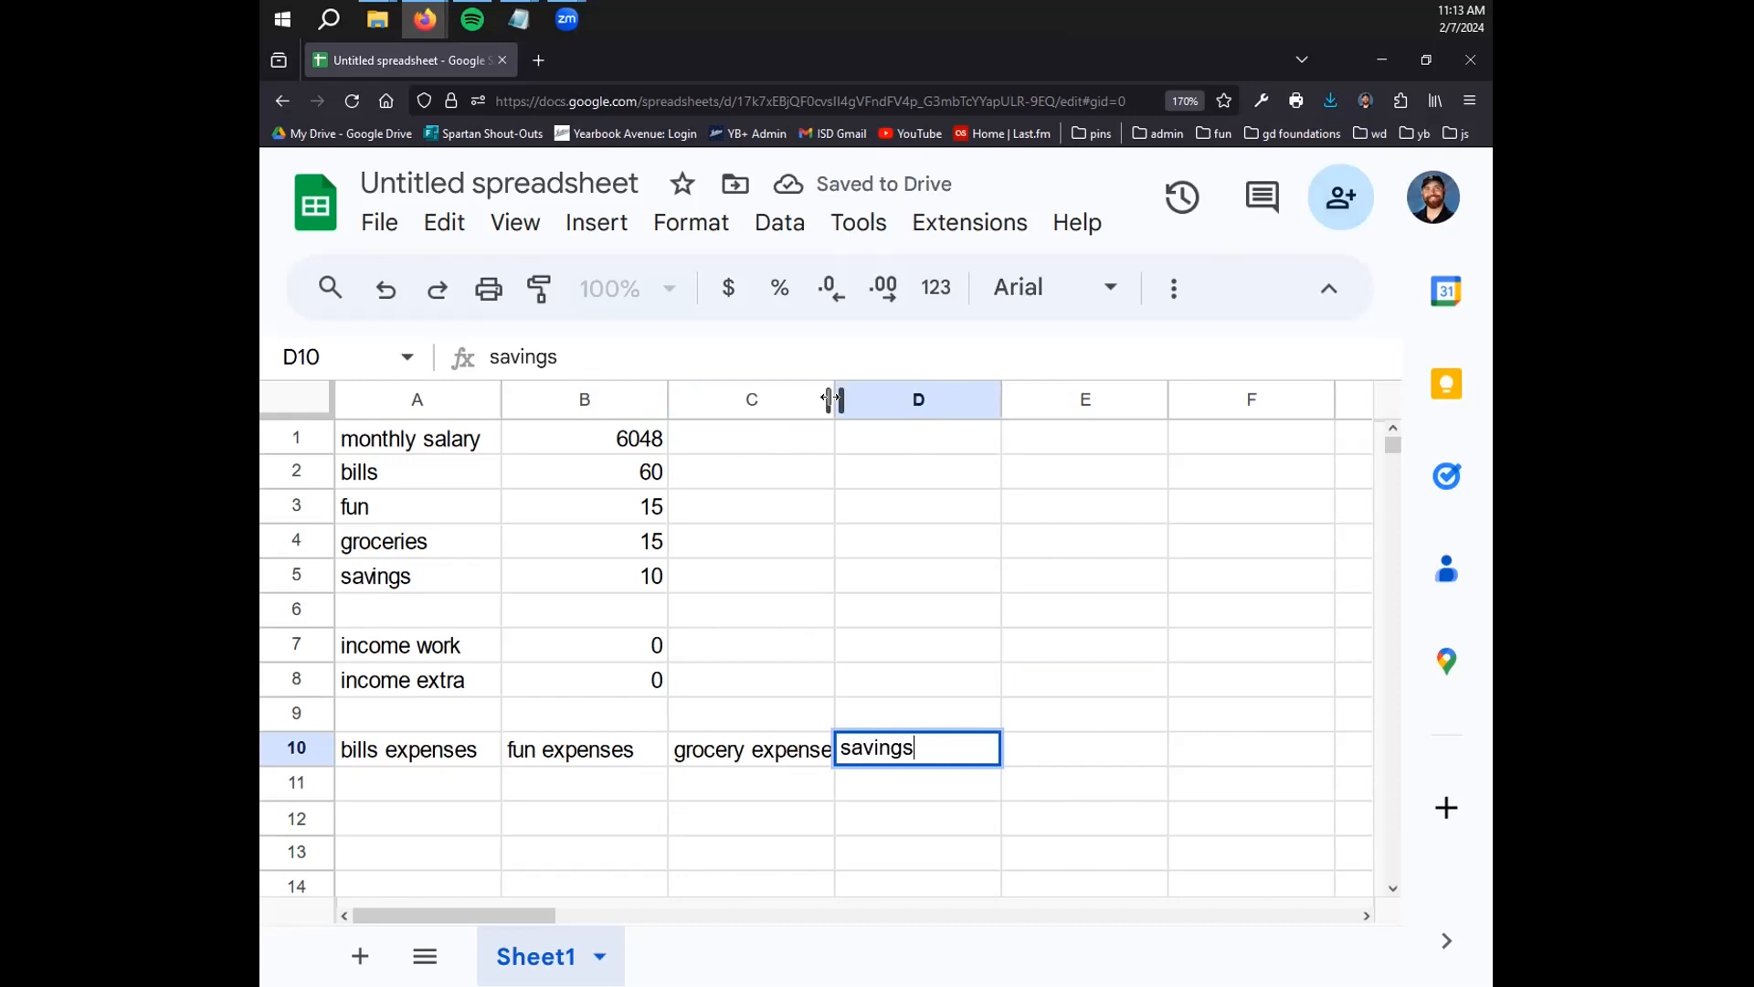
pyautogui.moveTo(832, 399); pyautogui.dragTo(873, 400)
pyautogui.click(953, 793)
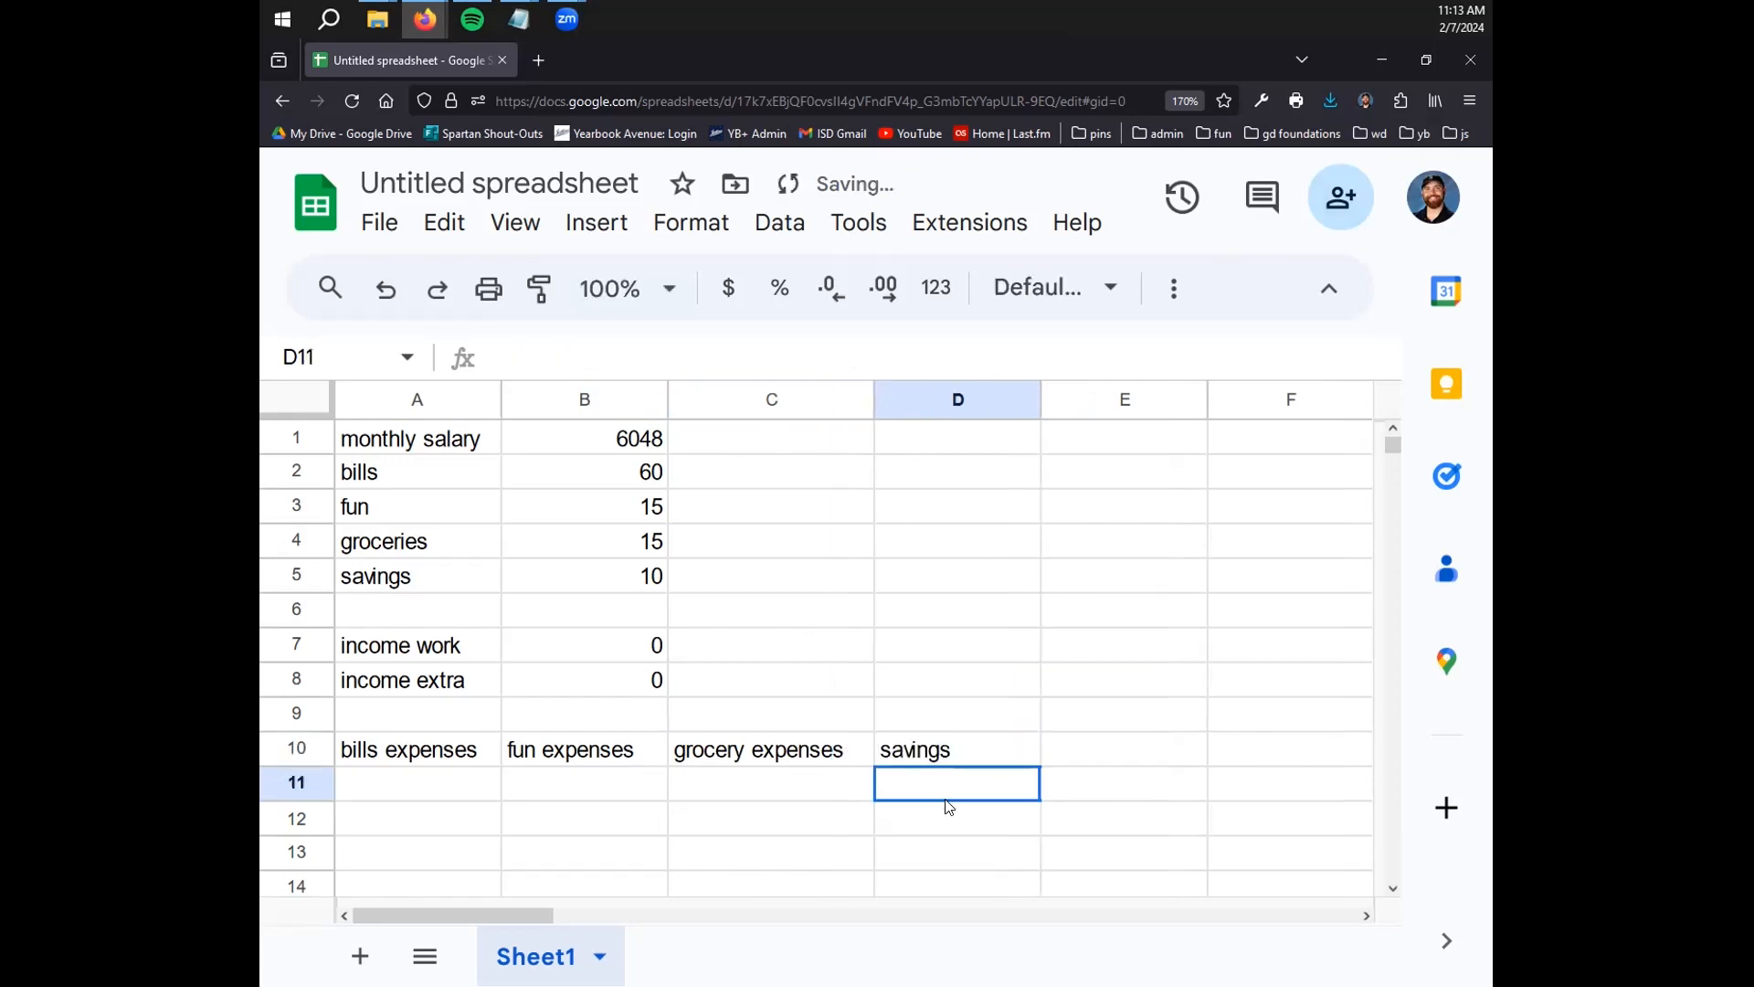
# Change the heading in D10 to "savings expenses" and widen column D to fit it
pyautogui.click(970, 750)
pyautogui.doubleClick(967, 750)
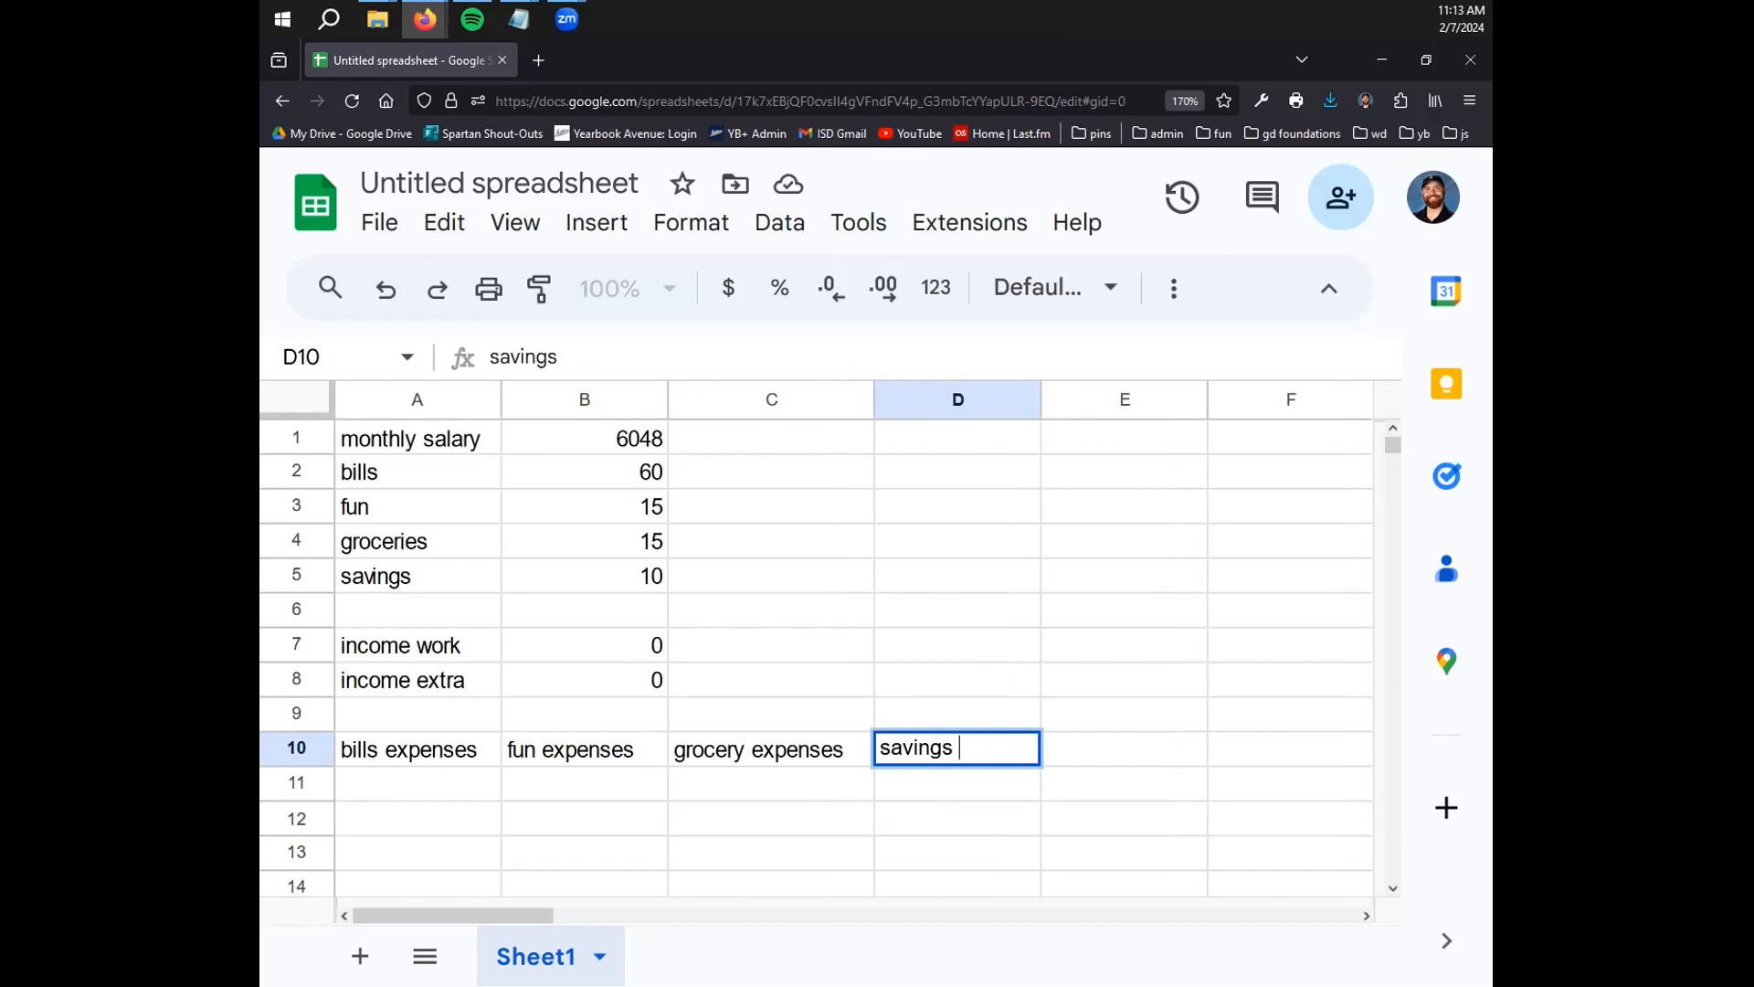
pyautogui.write('expenses')
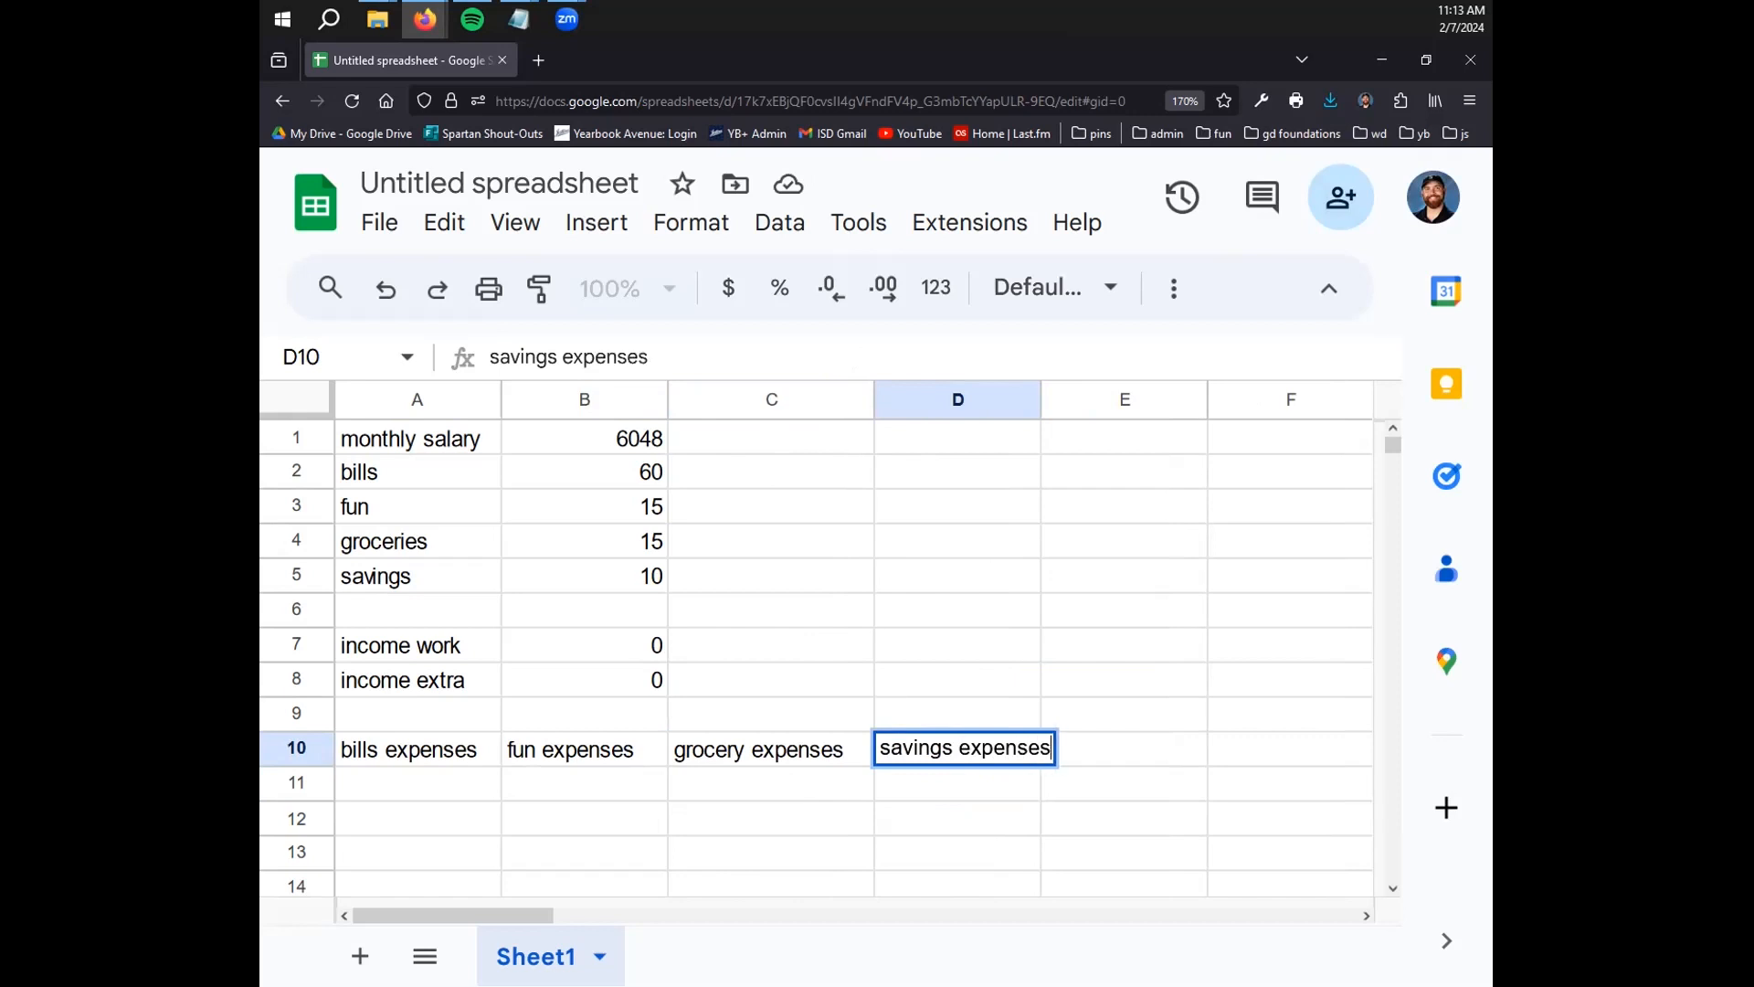
pyautogui.press('Return')
pyautogui.moveTo(1041, 399); pyautogui.dragTo(1074, 400)
pyautogui.click(1077, 358)
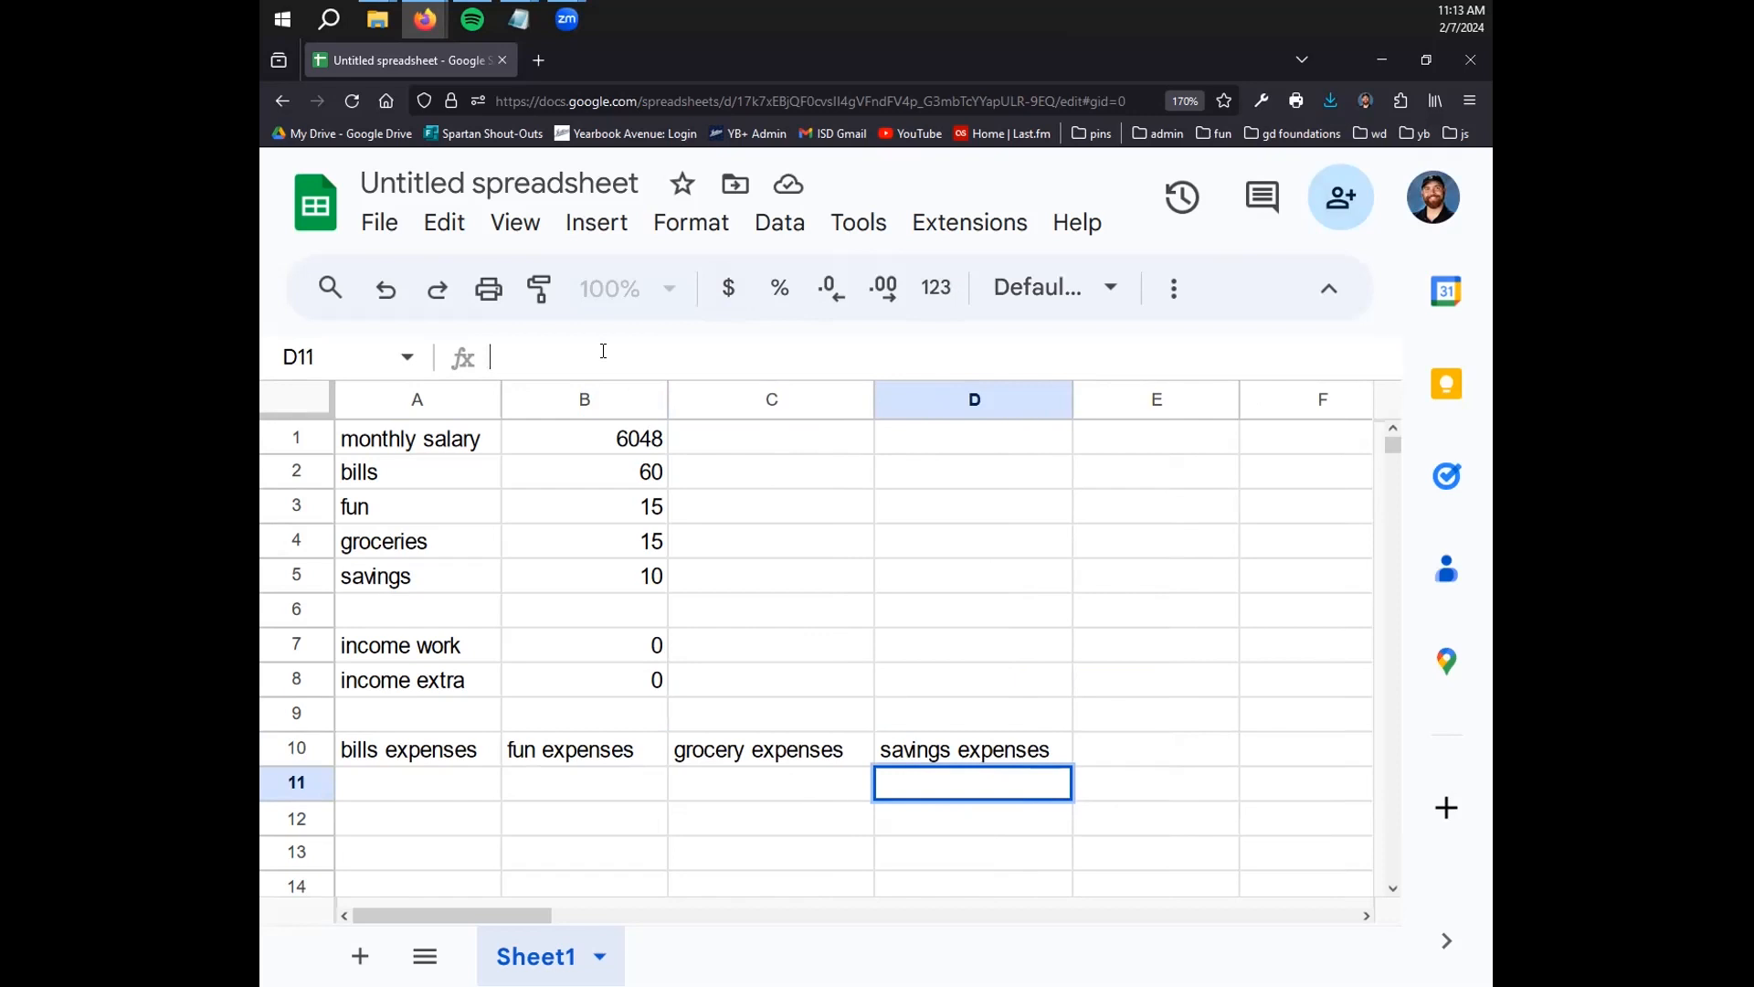
# Examine the percentages for bills, fun, groceries and savings in B2 to B5 against the expense headings
pyautogui.click(426, 766)
pyautogui.click(429, 782)
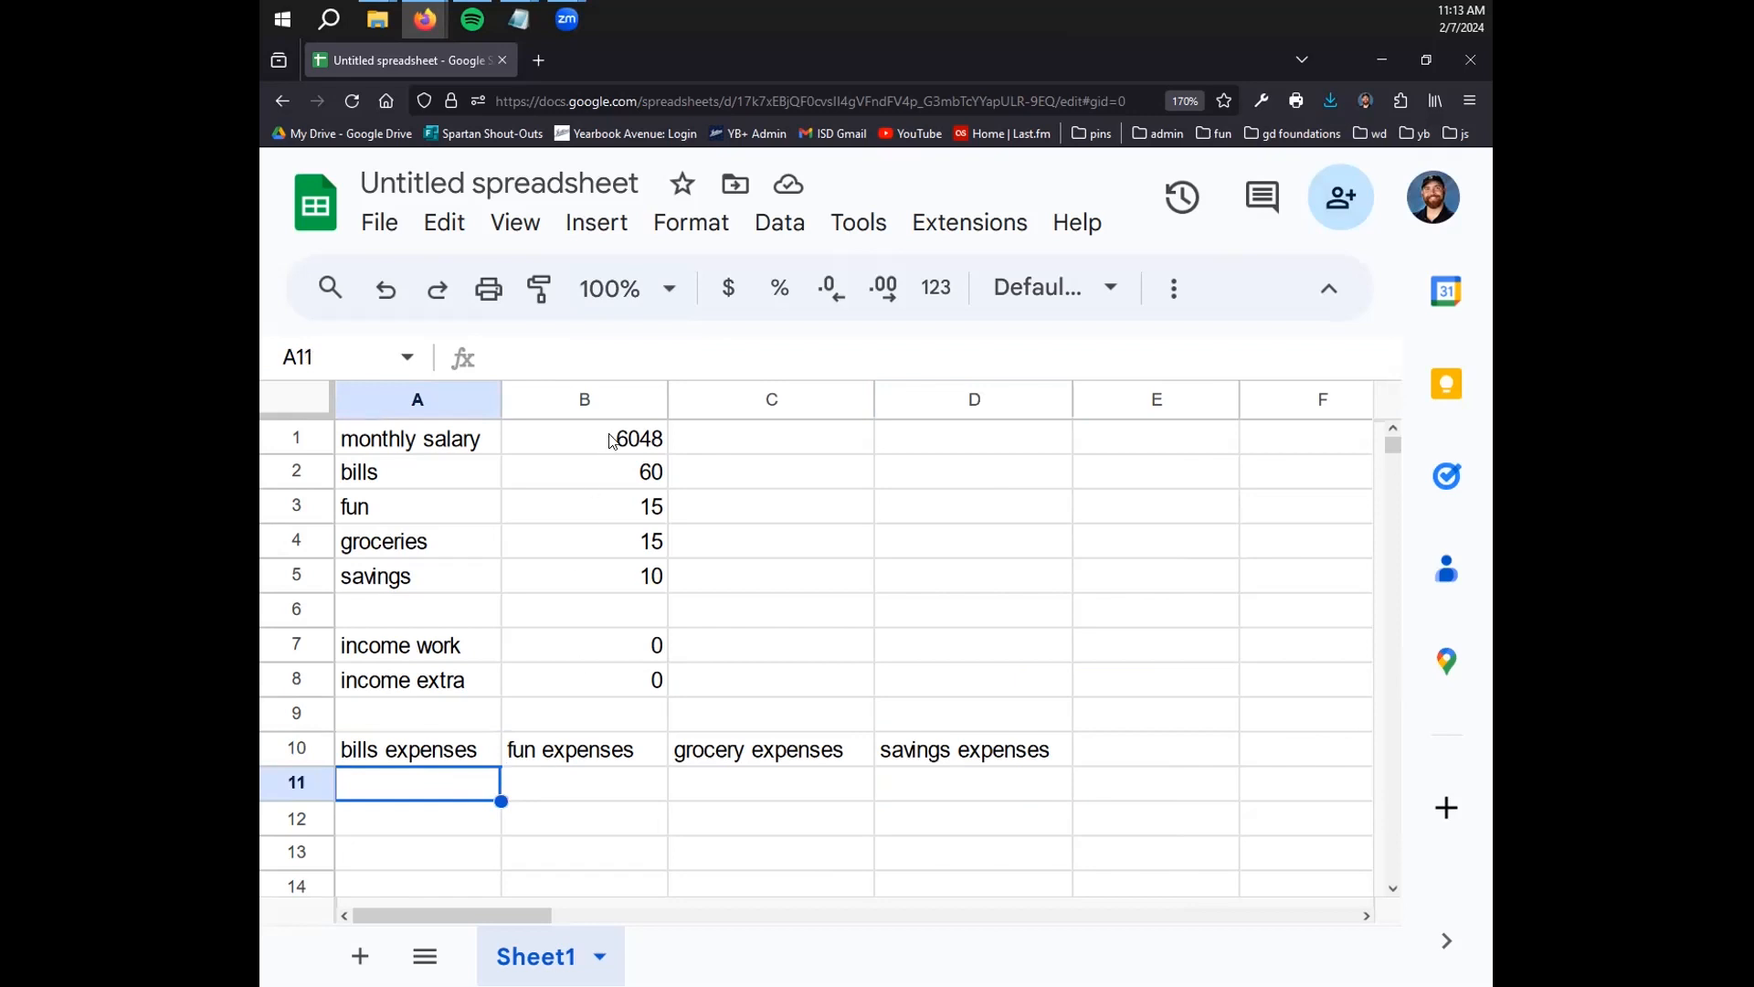
pyautogui.click(635, 470)
pyautogui.click(645, 506)
pyautogui.click(651, 544)
pyautogui.click(664, 571)
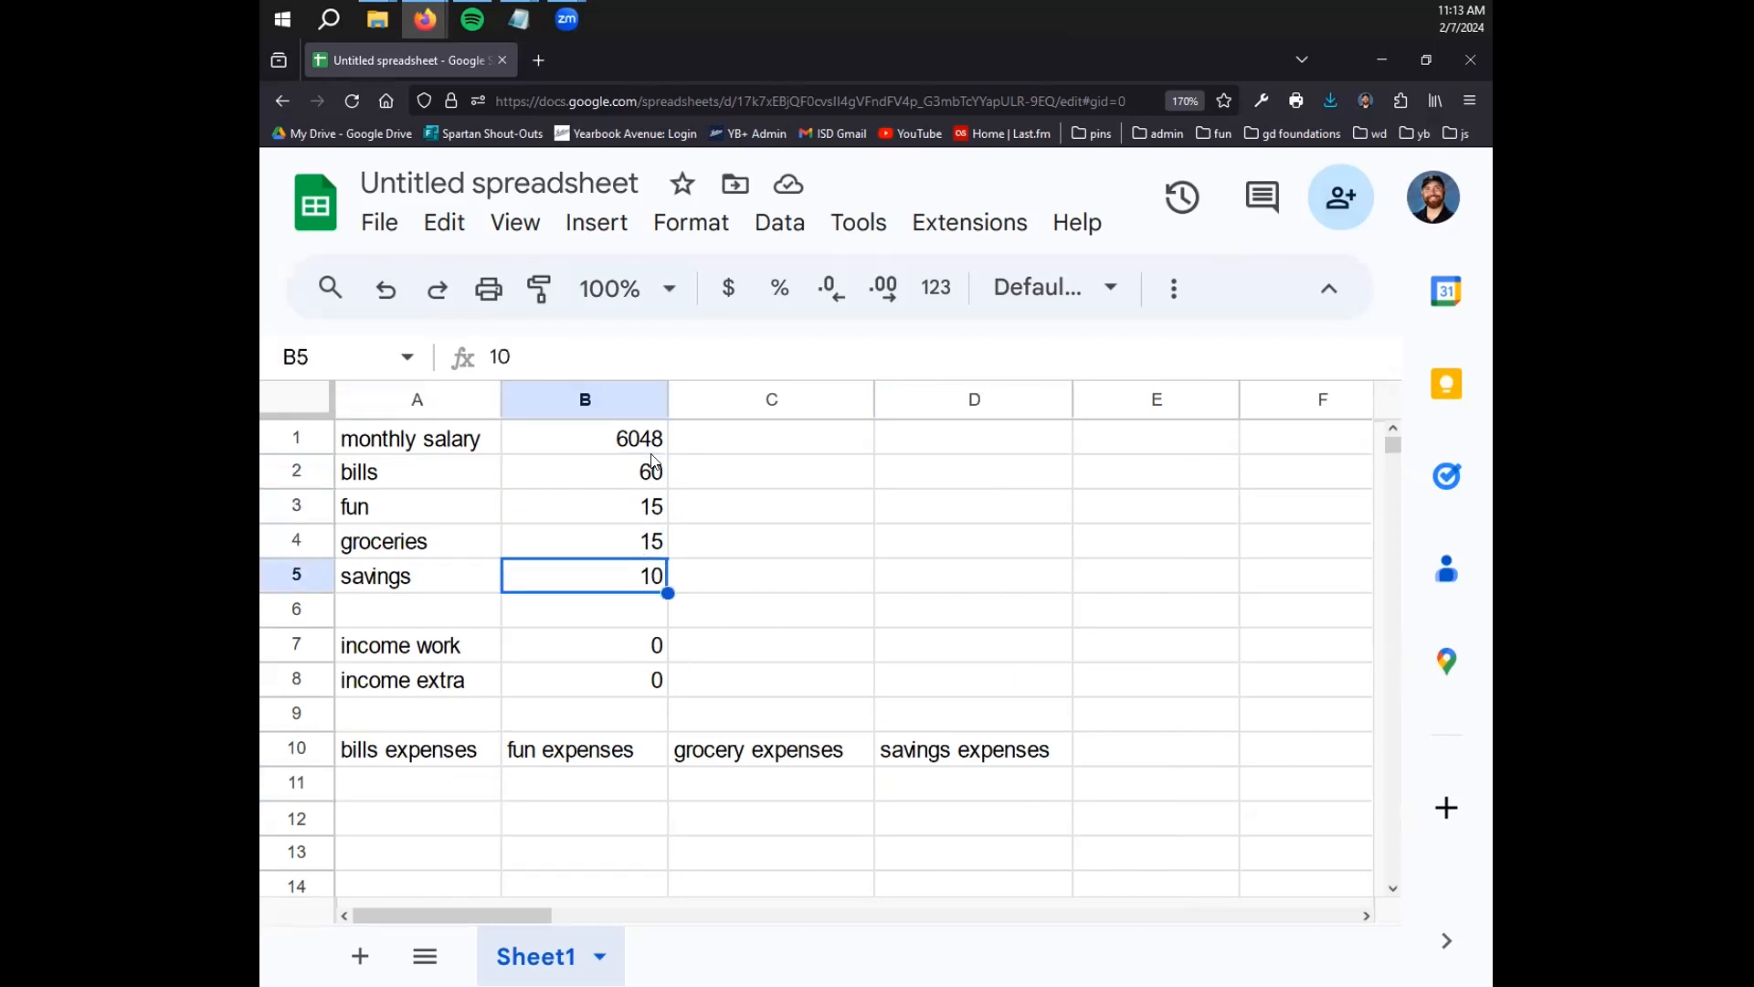
pyautogui.click(654, 506)
pyautogui.click(663, 549)
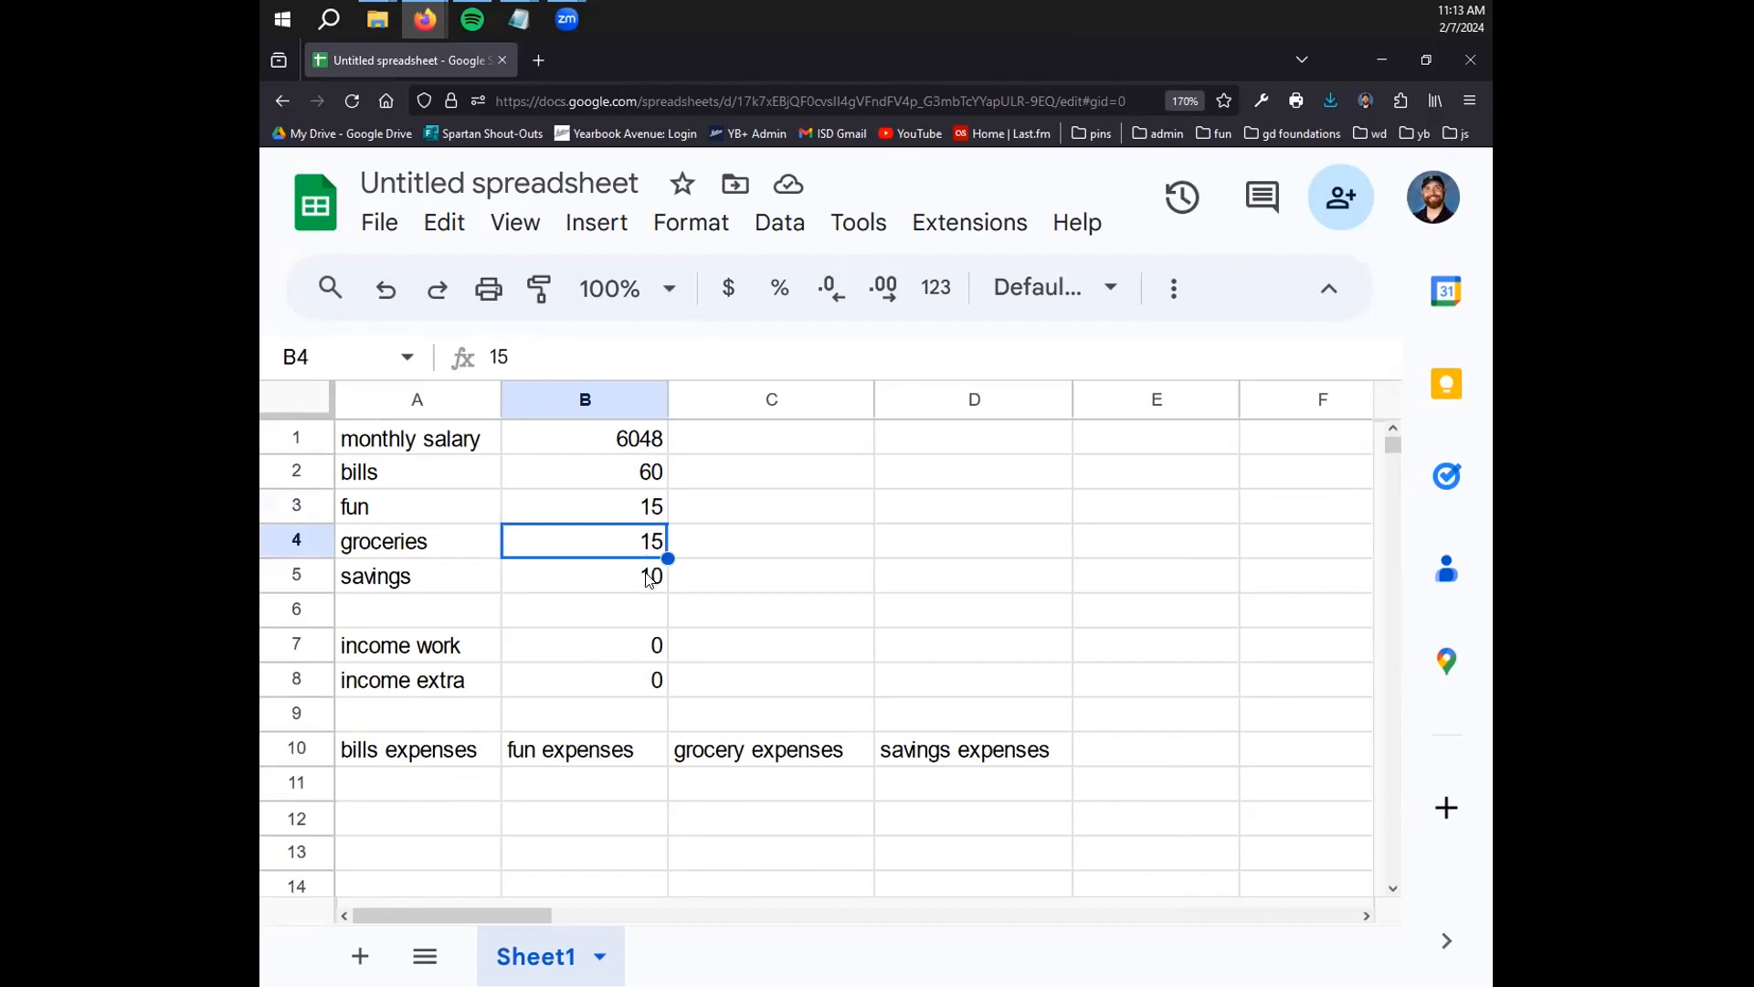
pyautogui.click(655, 573)
pyautogui.click(729, 549)
pyautogui.moveTo(654, 464); pyautogui.dragTo(654, 544)
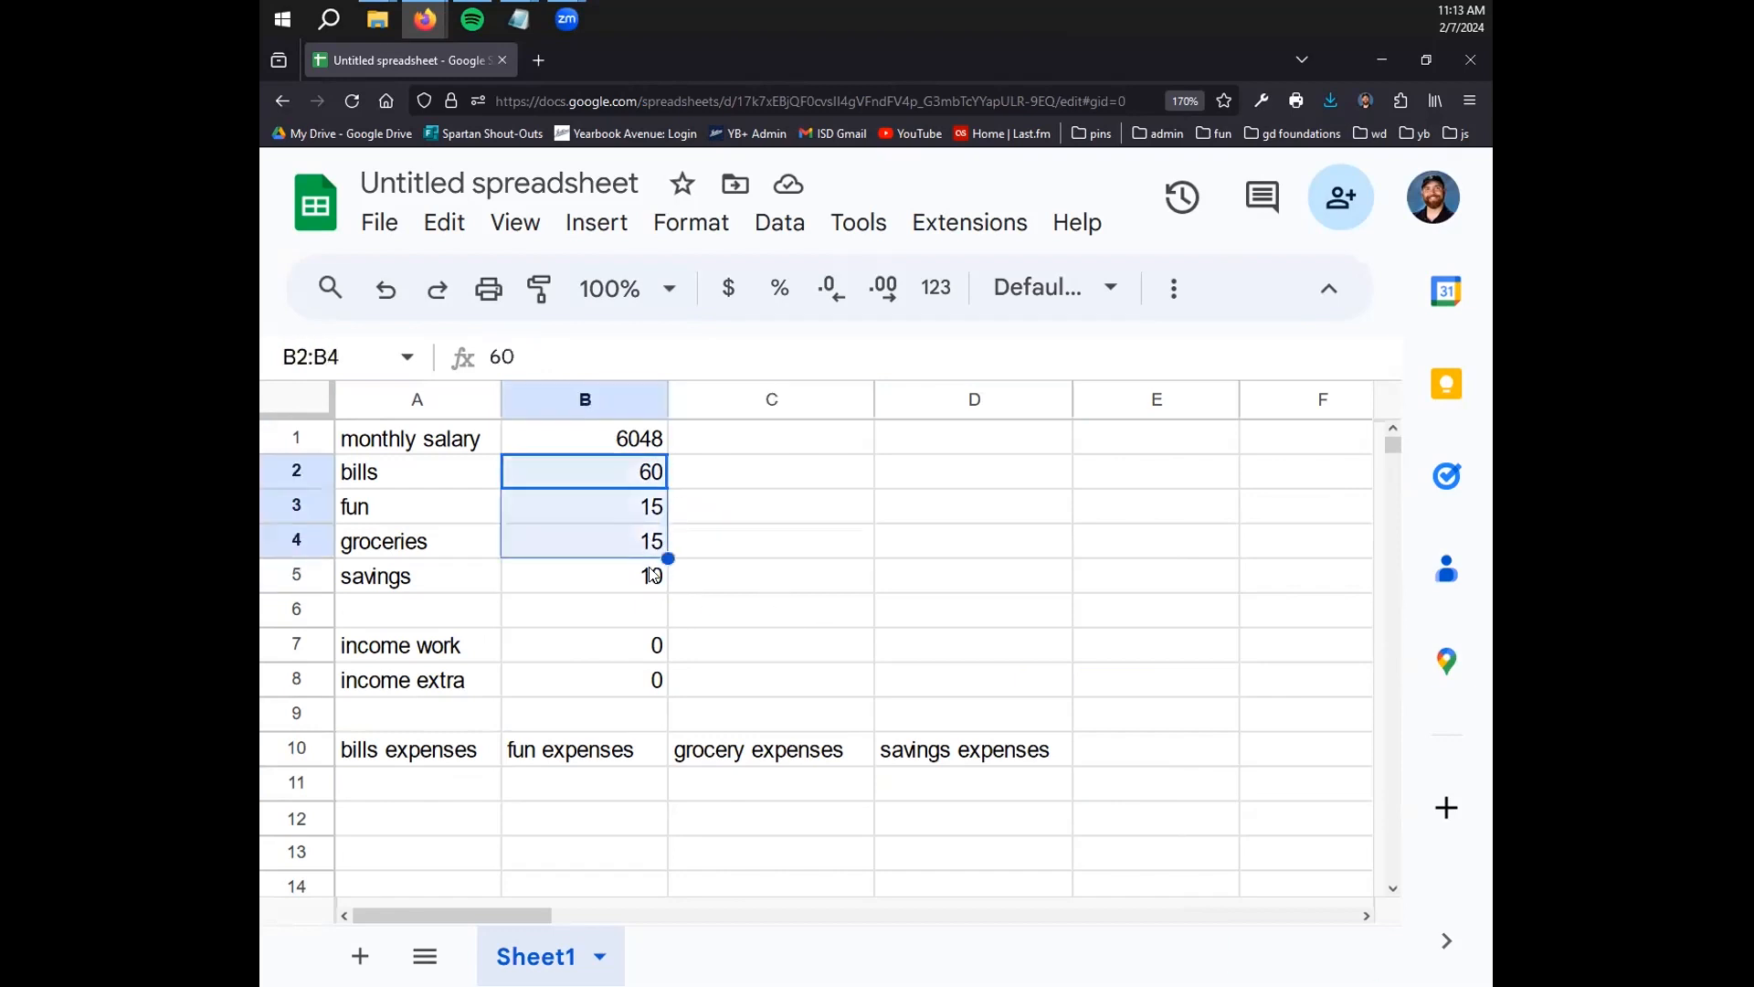
pyautogui.click(740, 585)
pyautogui.click(497, 795)
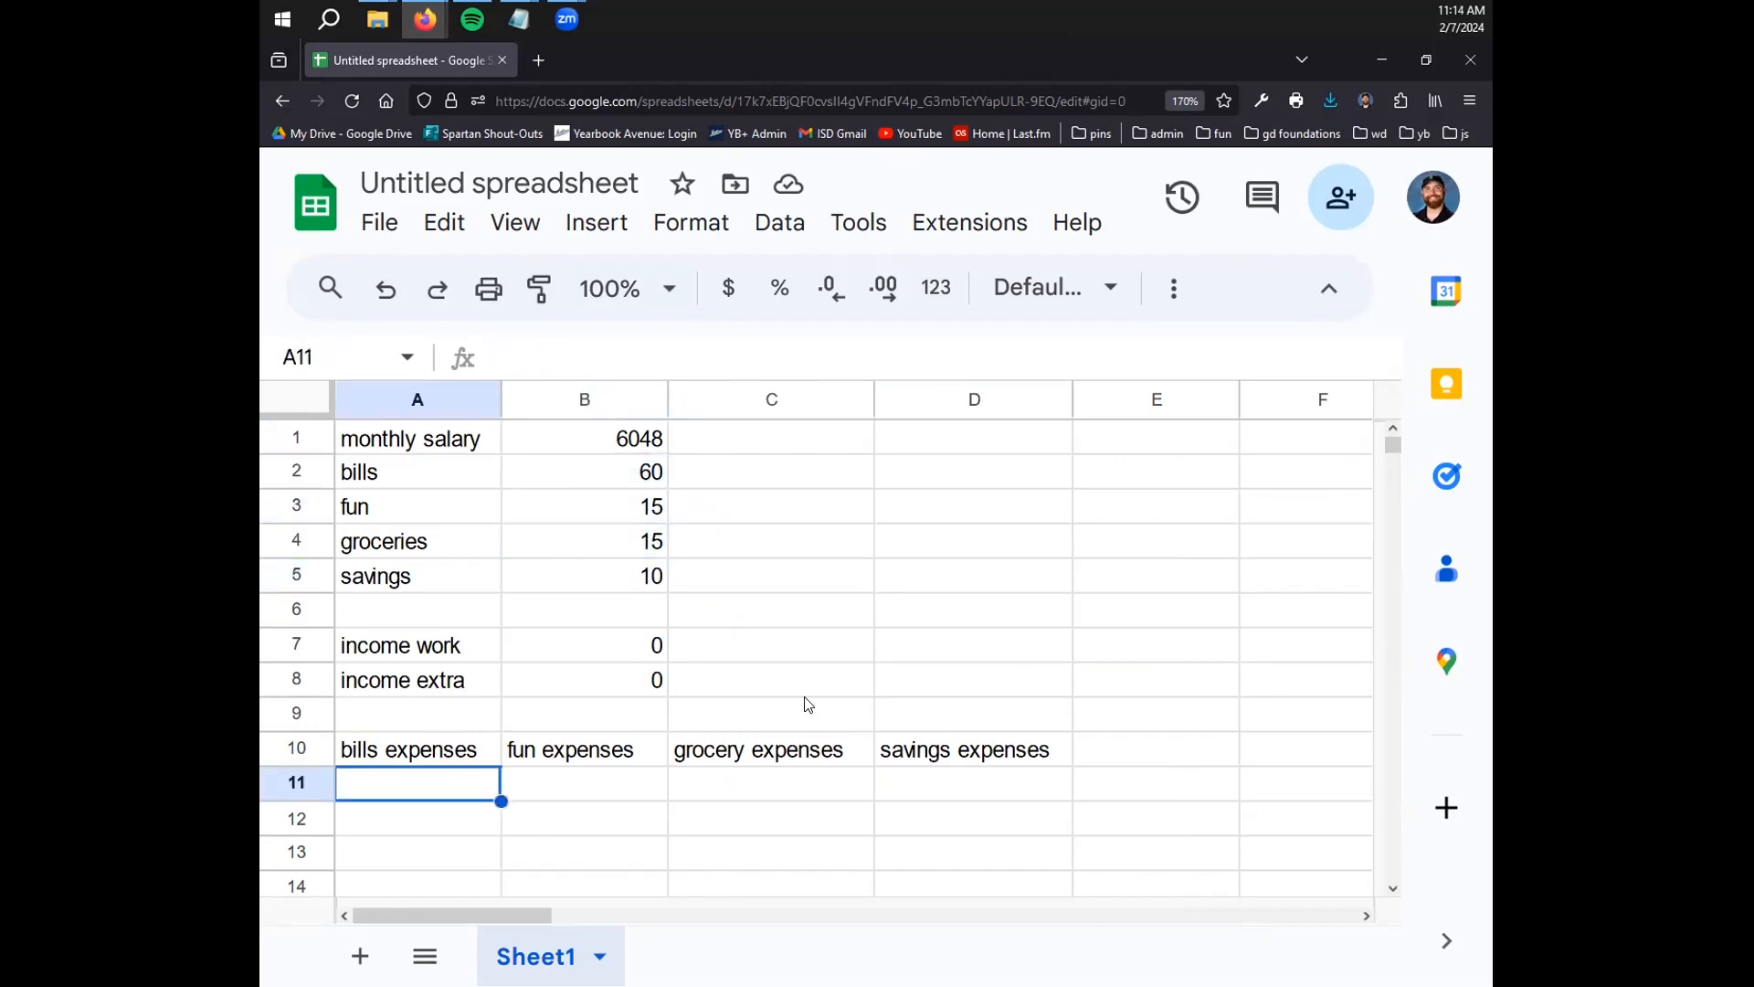
# Enter the label "backup" in C7, beside the work income amount
pyautogui.click(800, 660)
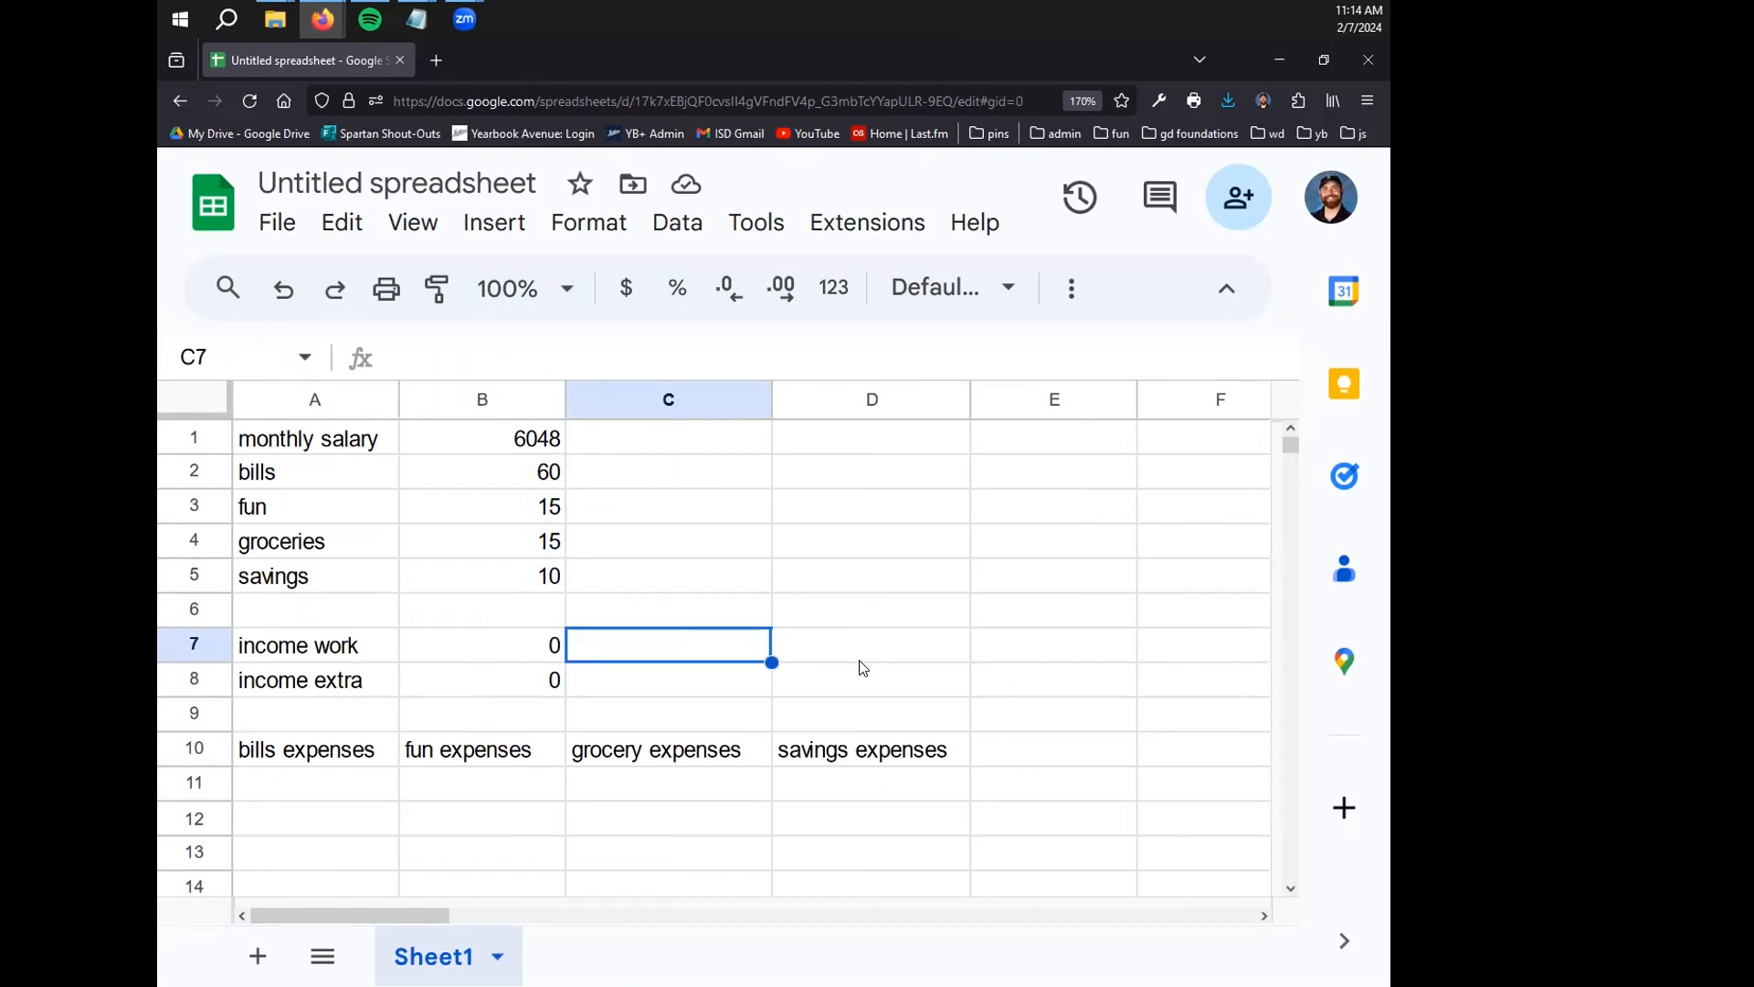
pyautogui.write('bacjkupo')
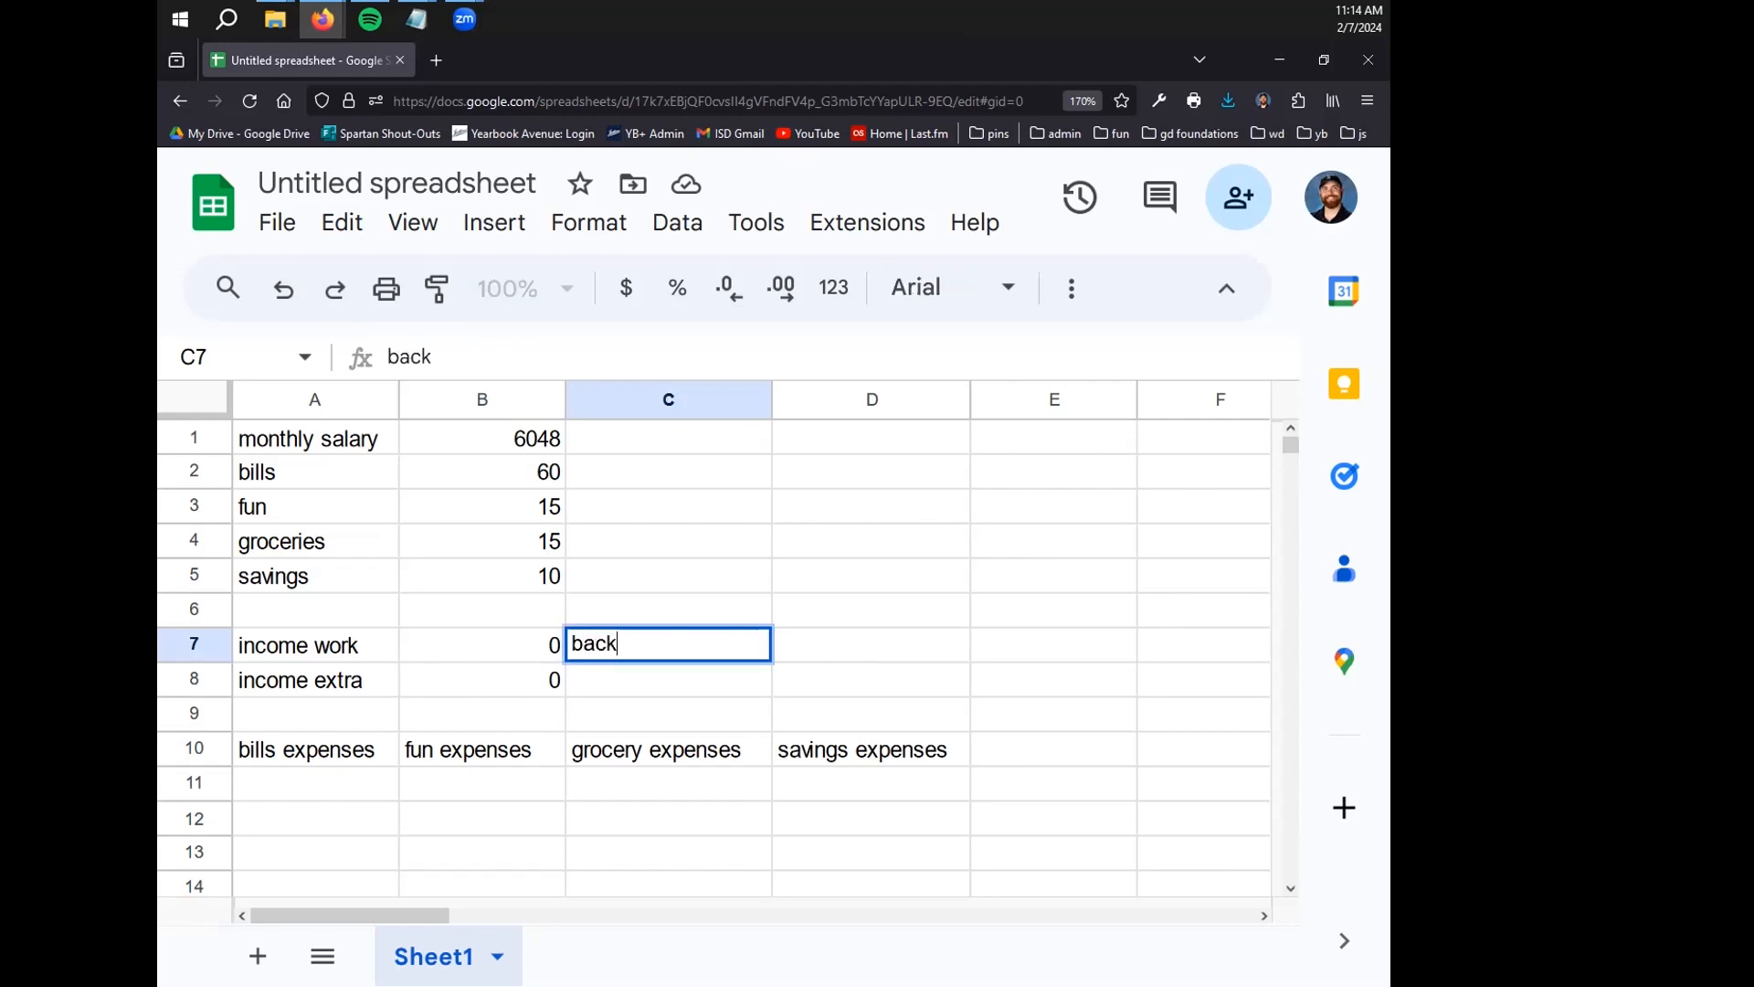
pyautogui.press('BackSpace')
pyautogui.press('BackSpace')
pyautogui.write('p')
pyautogui.click(682, 677)
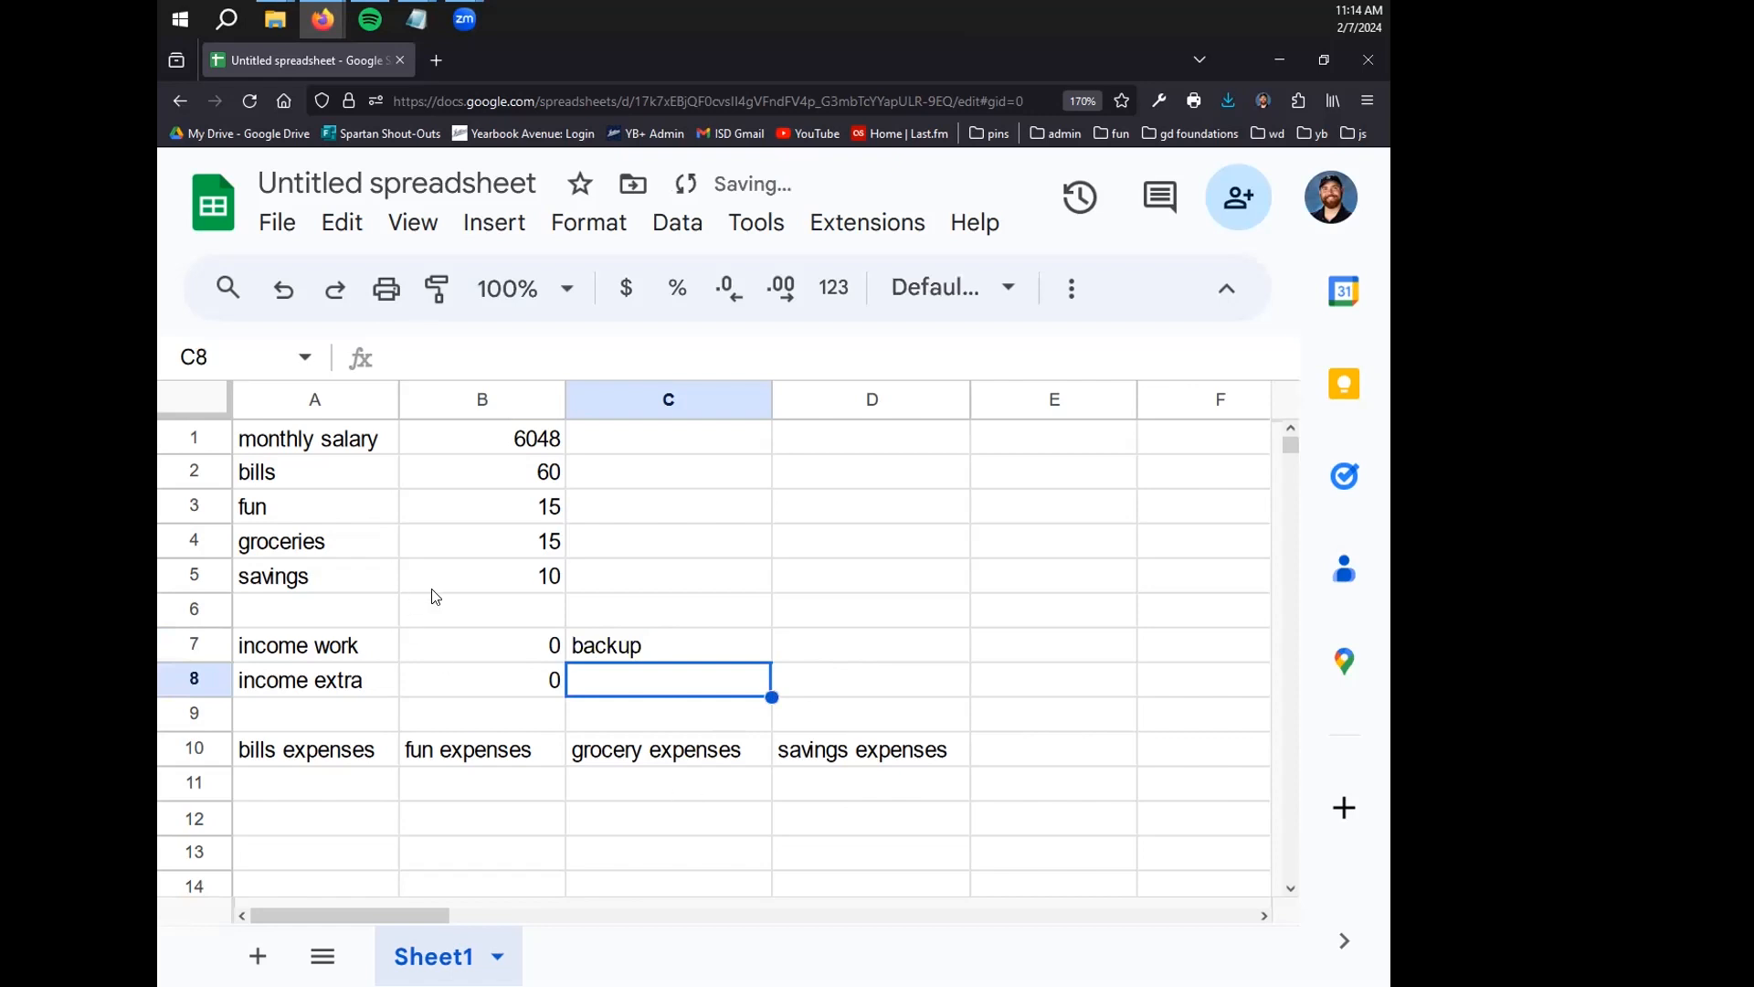
# Examine the formulas behind the work income and extra income amounts in B7 and B8
pyautogui.click(496, 644)
pyautogui.click(499, 676)
pyautogui.click(495, 651)
pyautogui.click(485, 681)
pyautogui.click(487, 651)
pyautogui.click(487, 679)
pyautogui.click(491, 645)
pyautogui.click(494, 678)
pyautogui.click(494, 650)
pyautogui.click(498, 694)
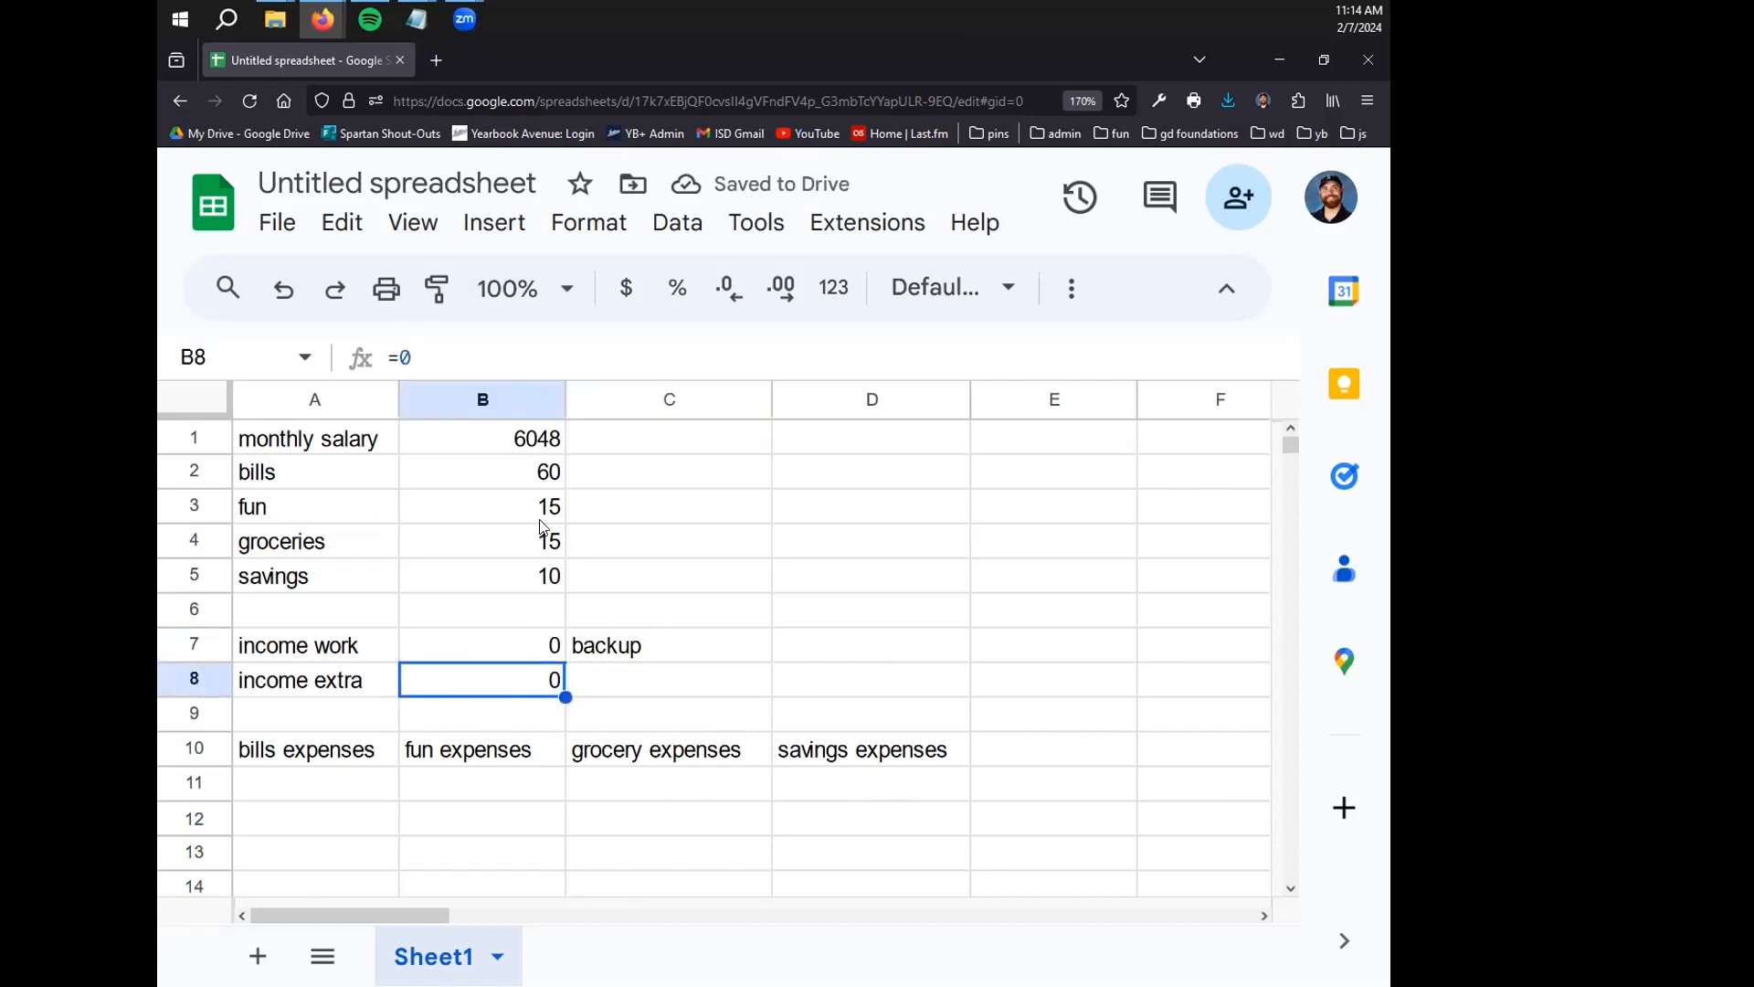
pyautogui.click(607, 687)
pyautogui.click(546, 642)
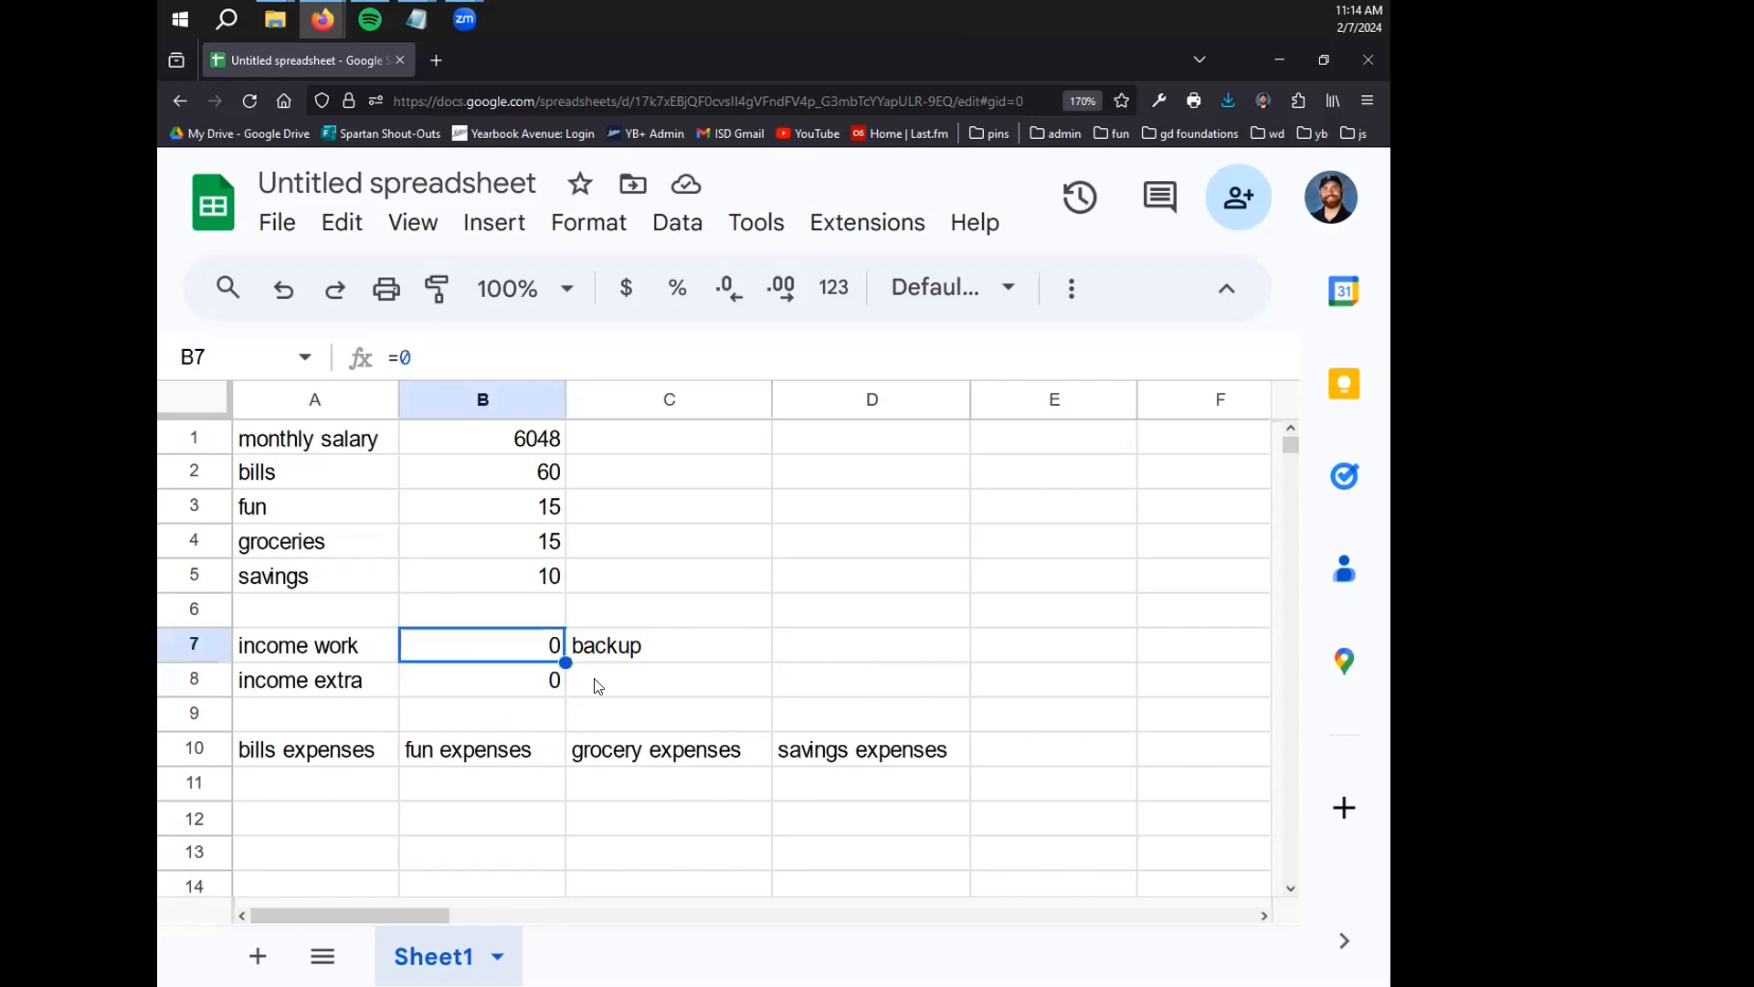
pyautogui.doubleClick(561, 642)
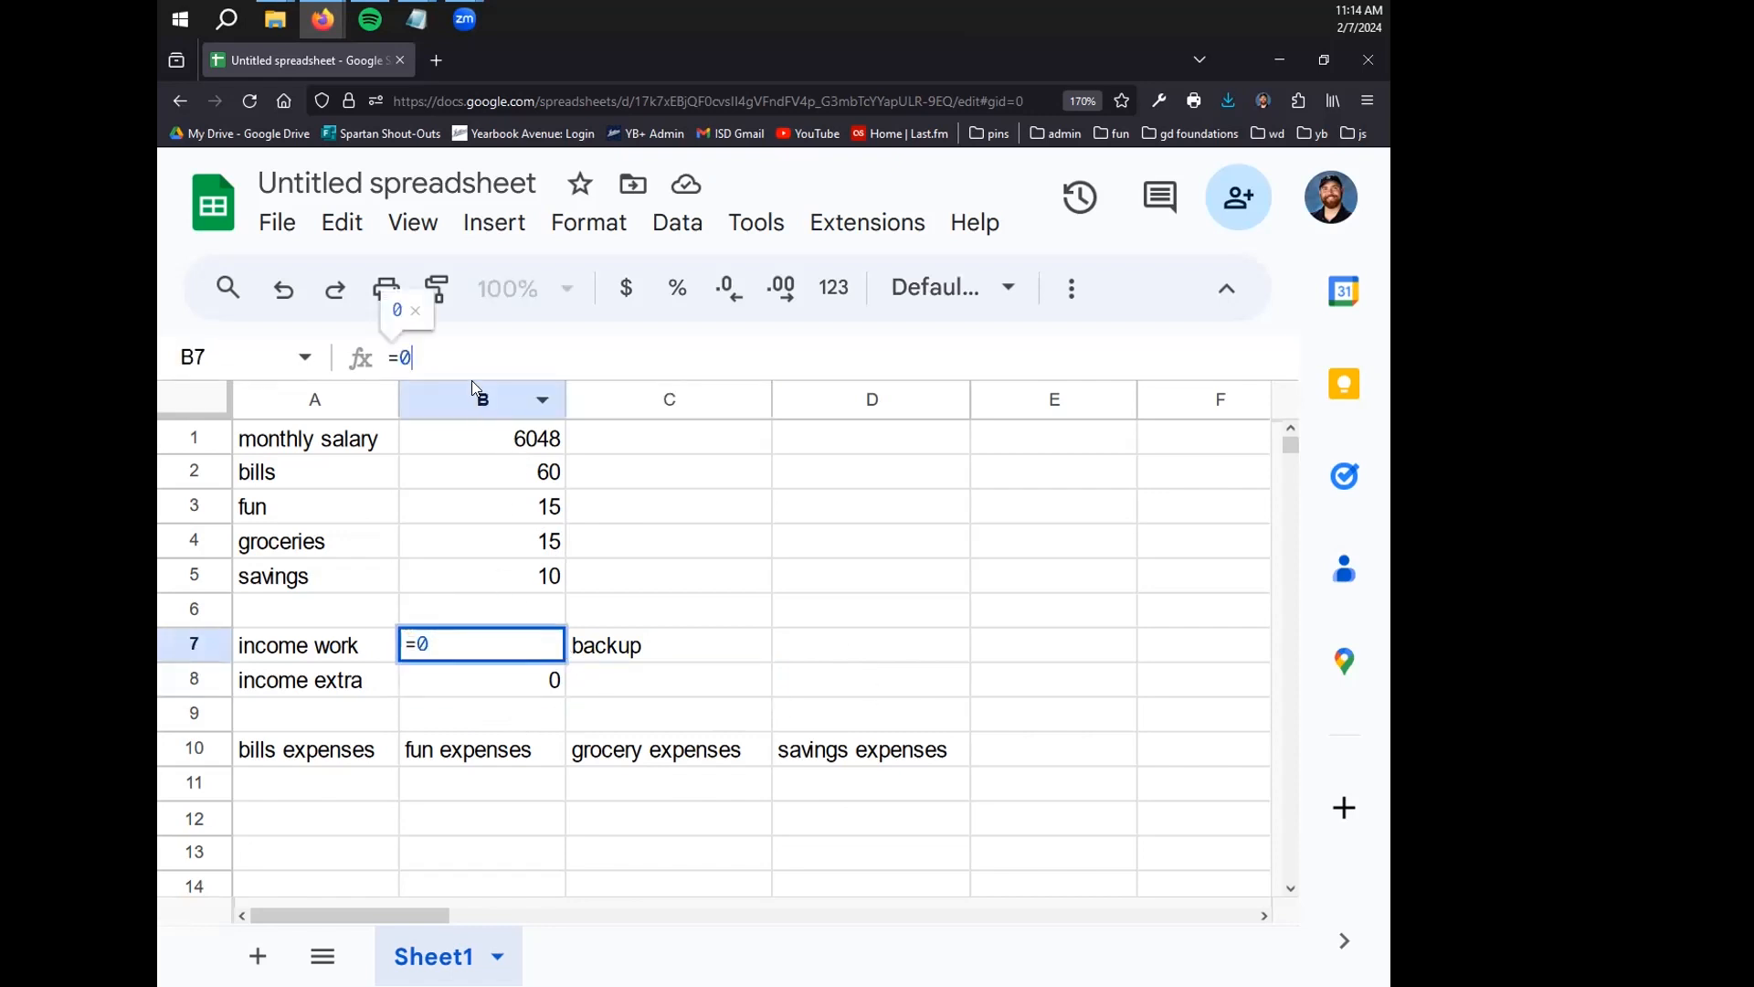
pyautogui.press('BackSpace')
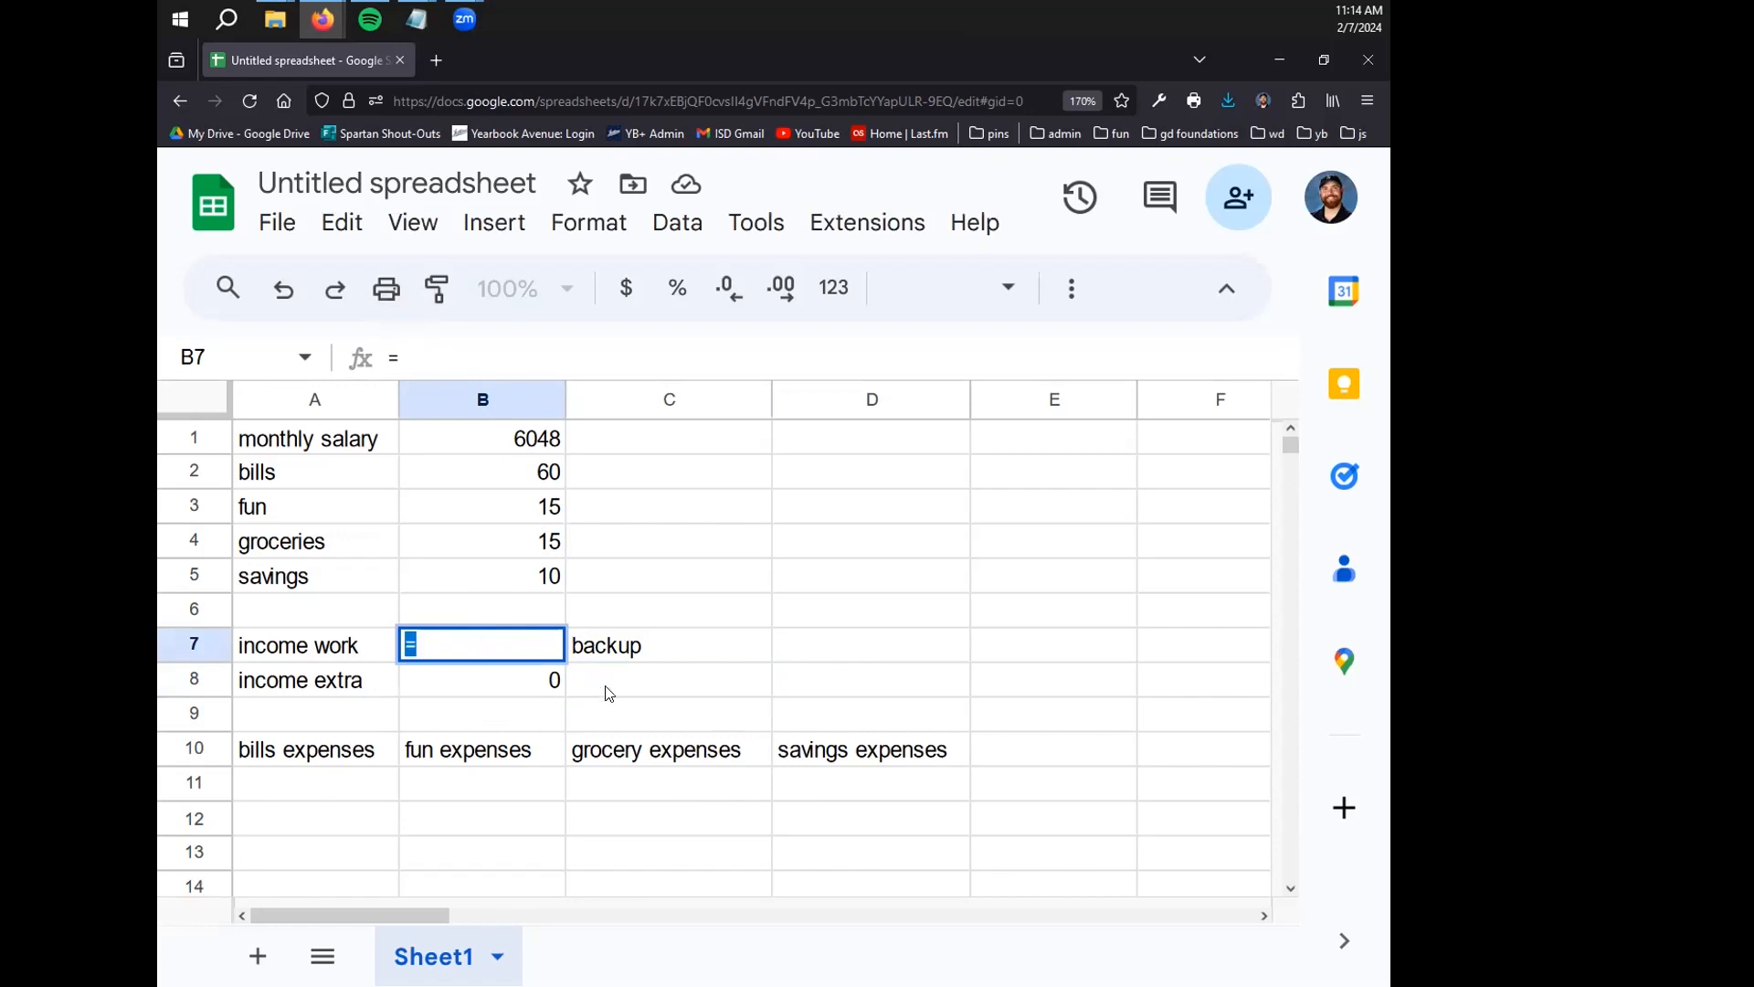
pyautogui.press('Return')
pyautogui.press('Return')
pyautogui.click(501, 646)
pyautogui.write('0')
pyautogui.press('Return')
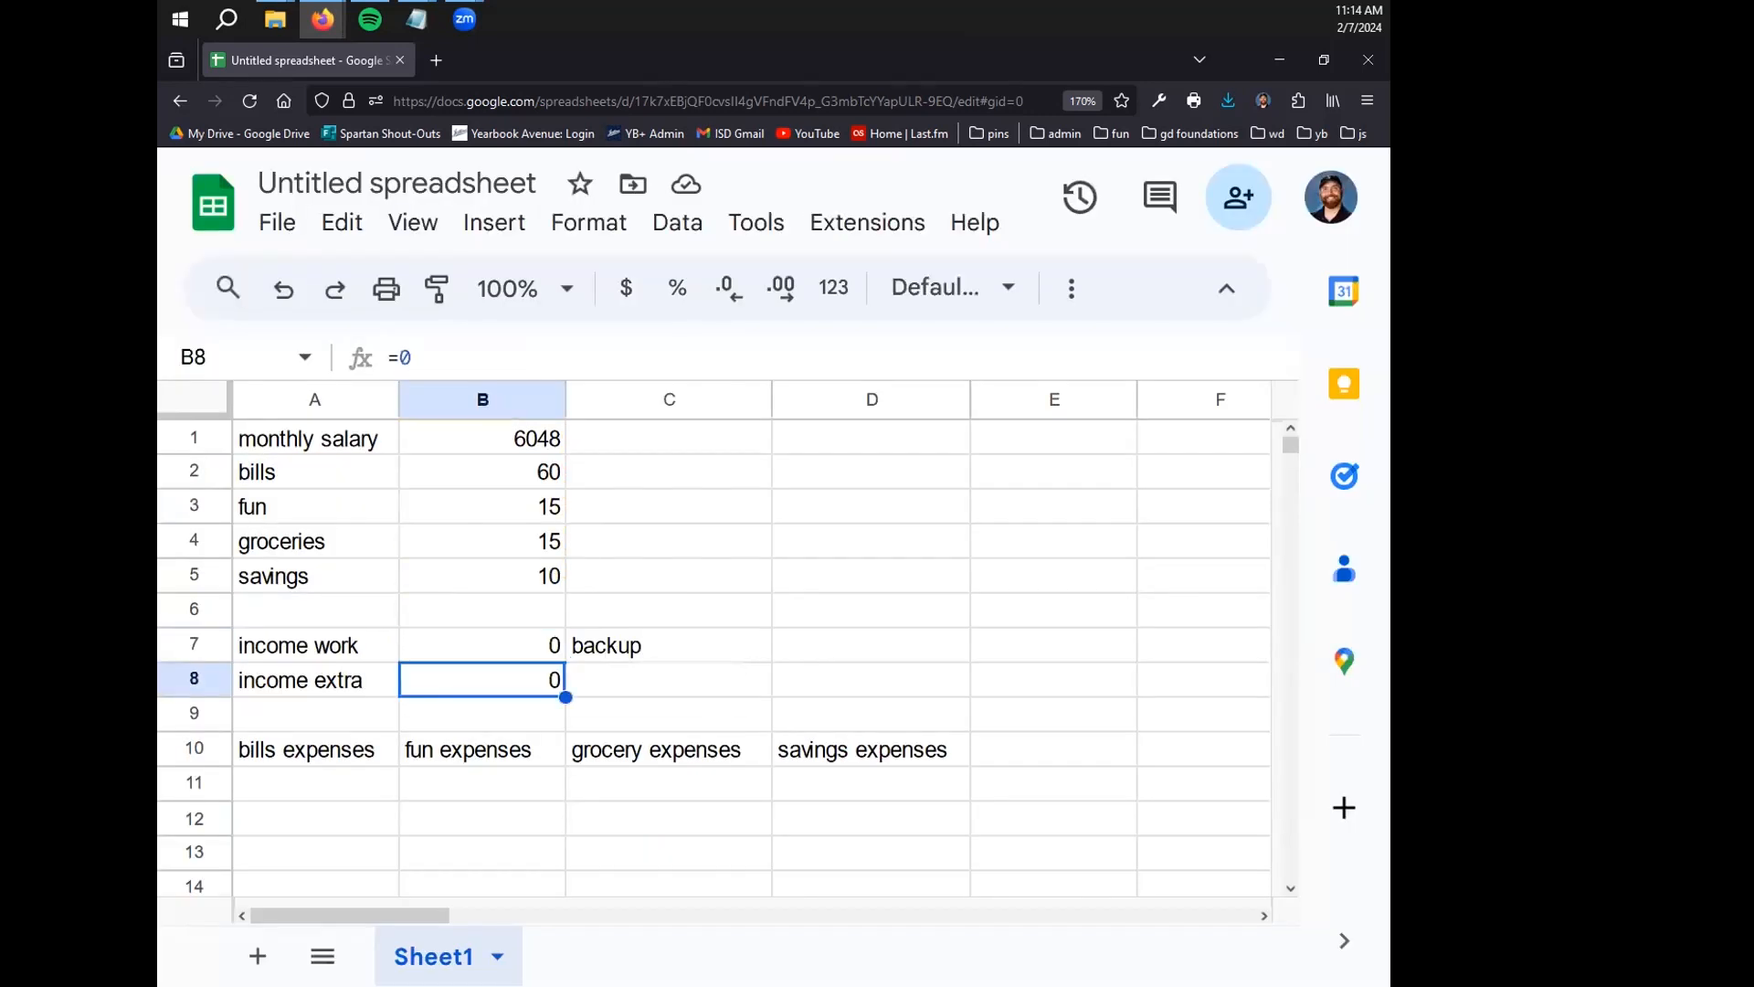
# Change the work income formula in B7 to =6048
pyautogui.click(513, 641)
pyautogui.doubleClick(521, 646)
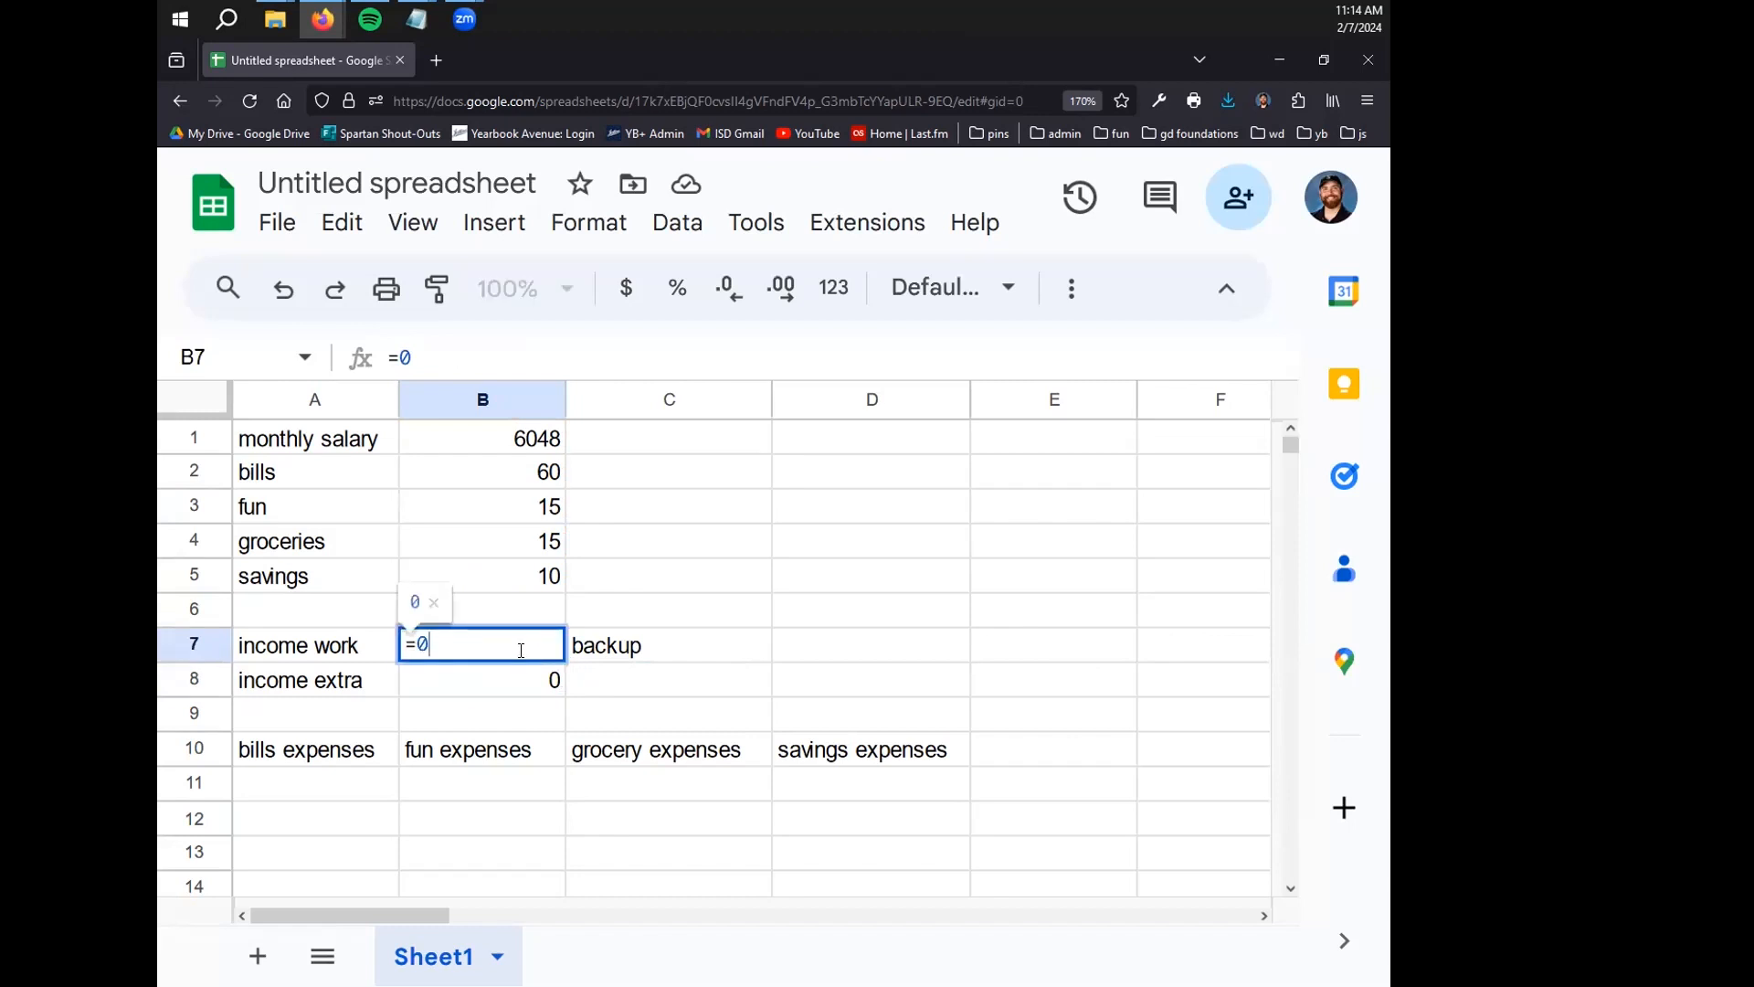
pyautogui.press('BackSpace')
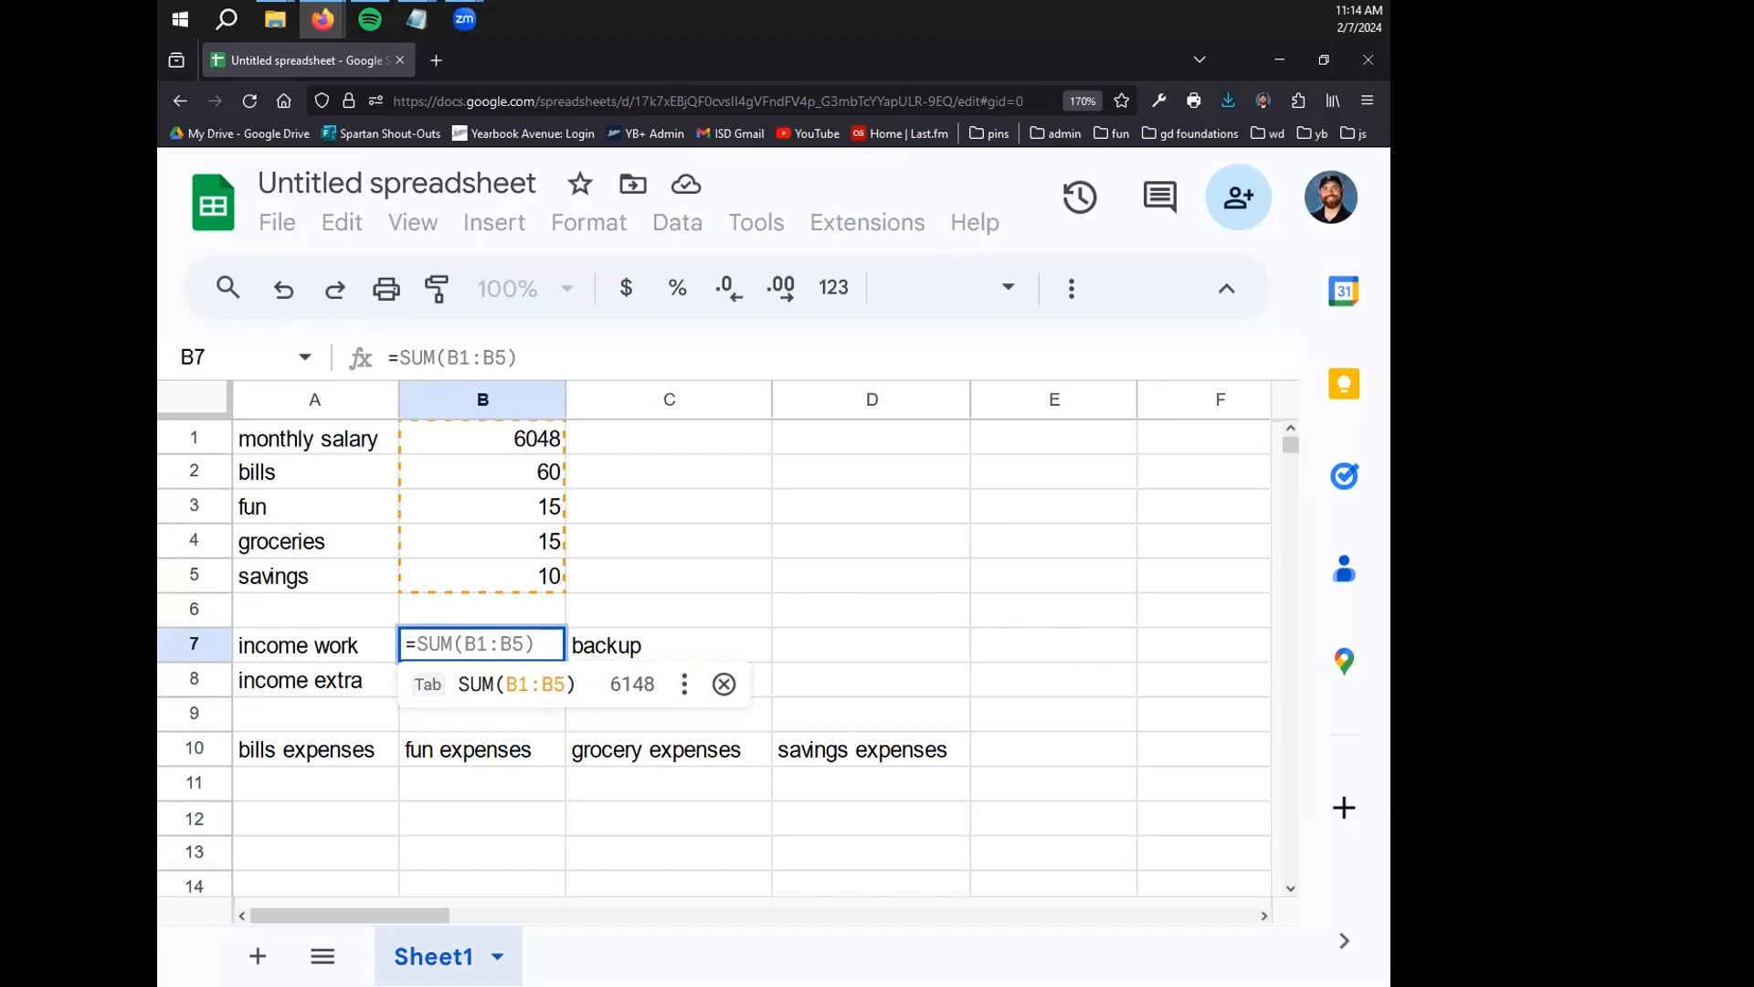
pyautogui.write('6048')
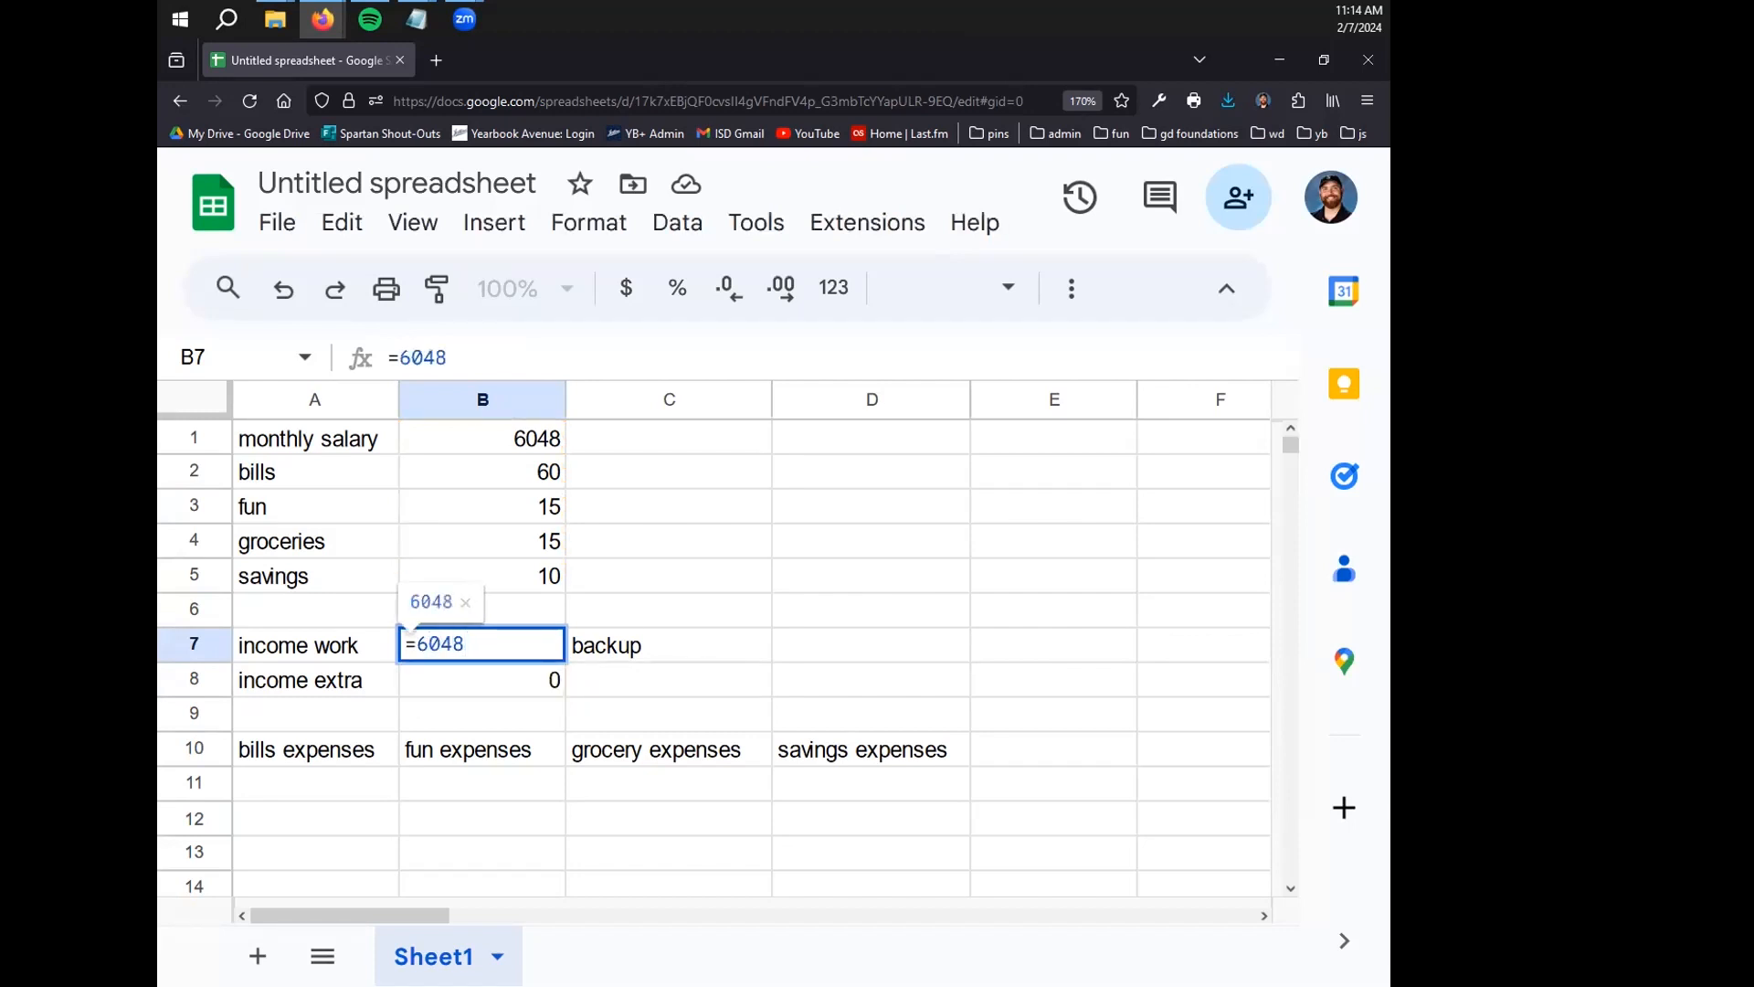
pyautogui.click(763, 681)
# Change the extra income formula in B8 to =20+5+30
pyautogui.click(558, 676)
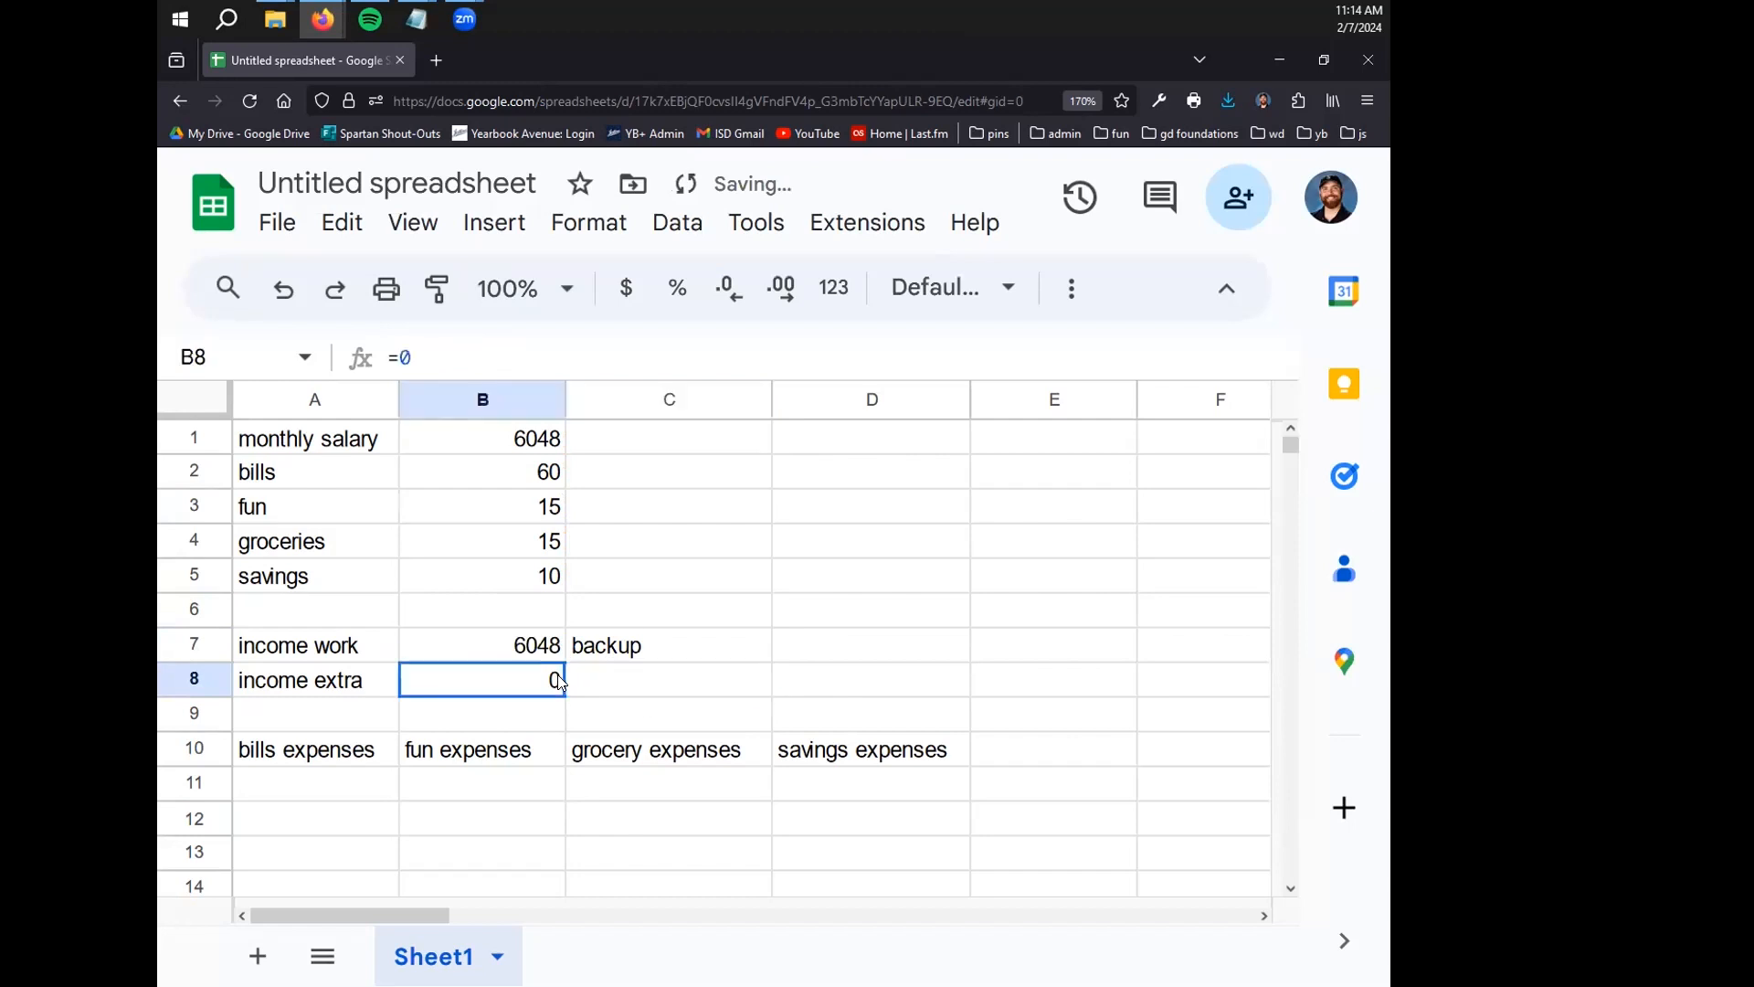
pyautogui.doubleClick(557, 676)
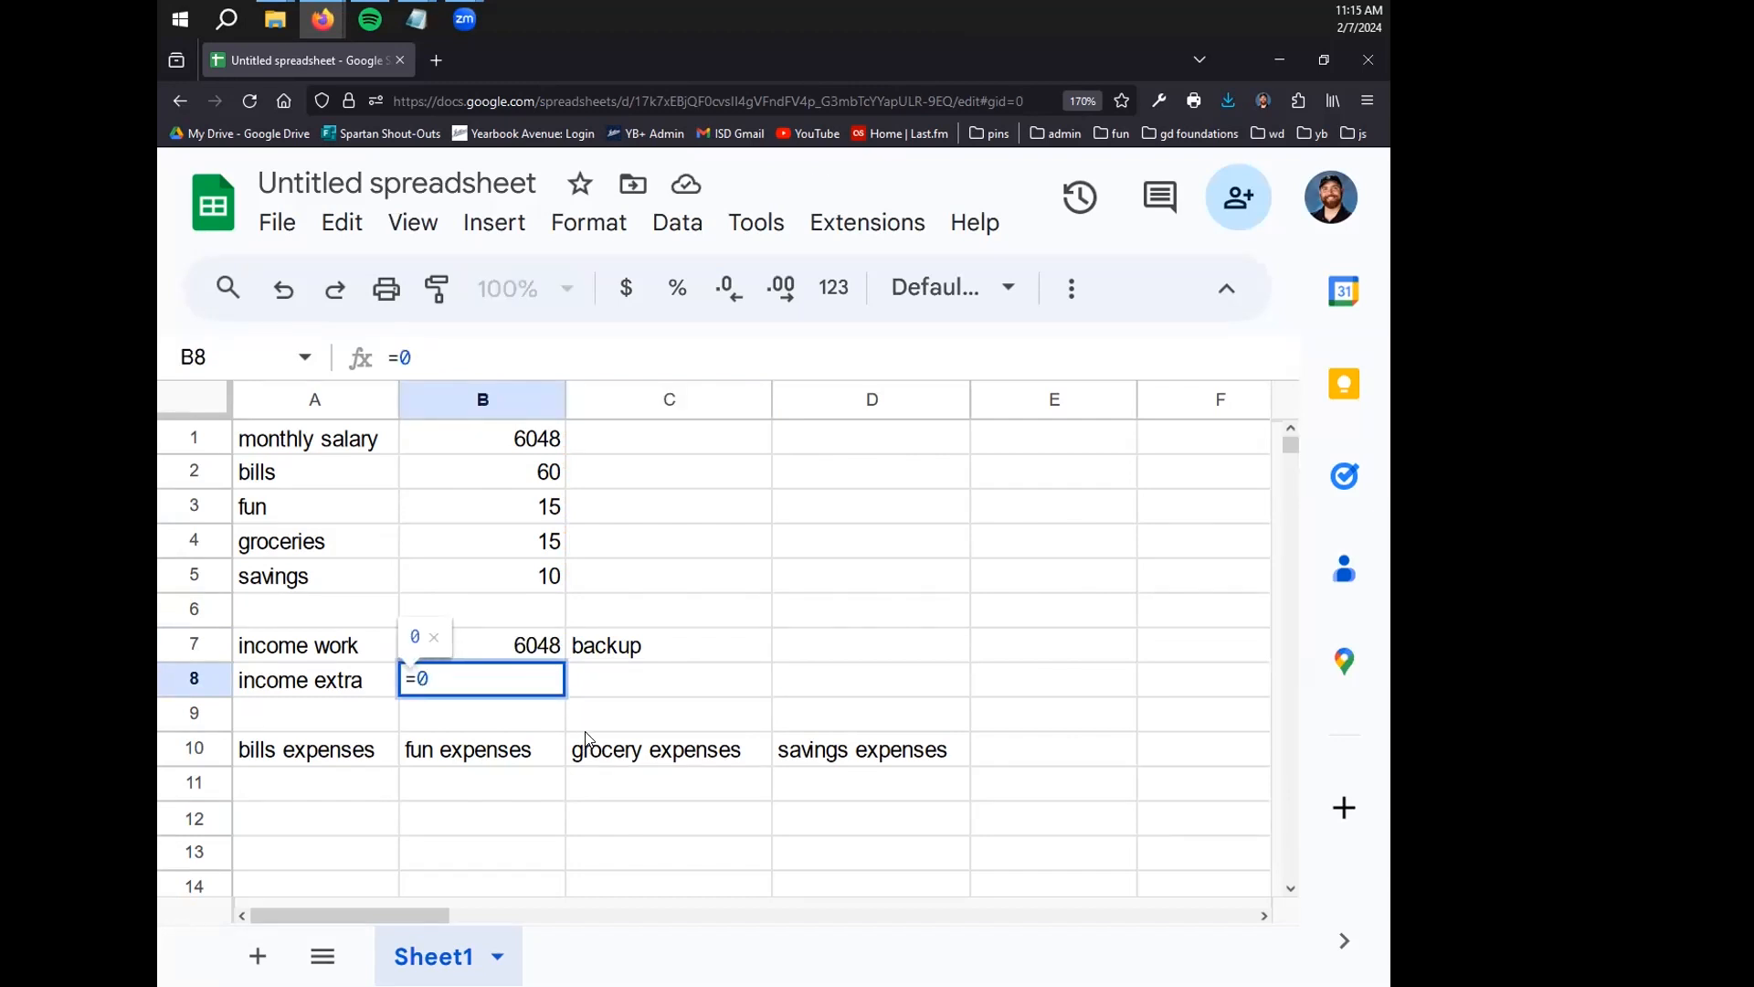
pyautogui.press('BackSpace')
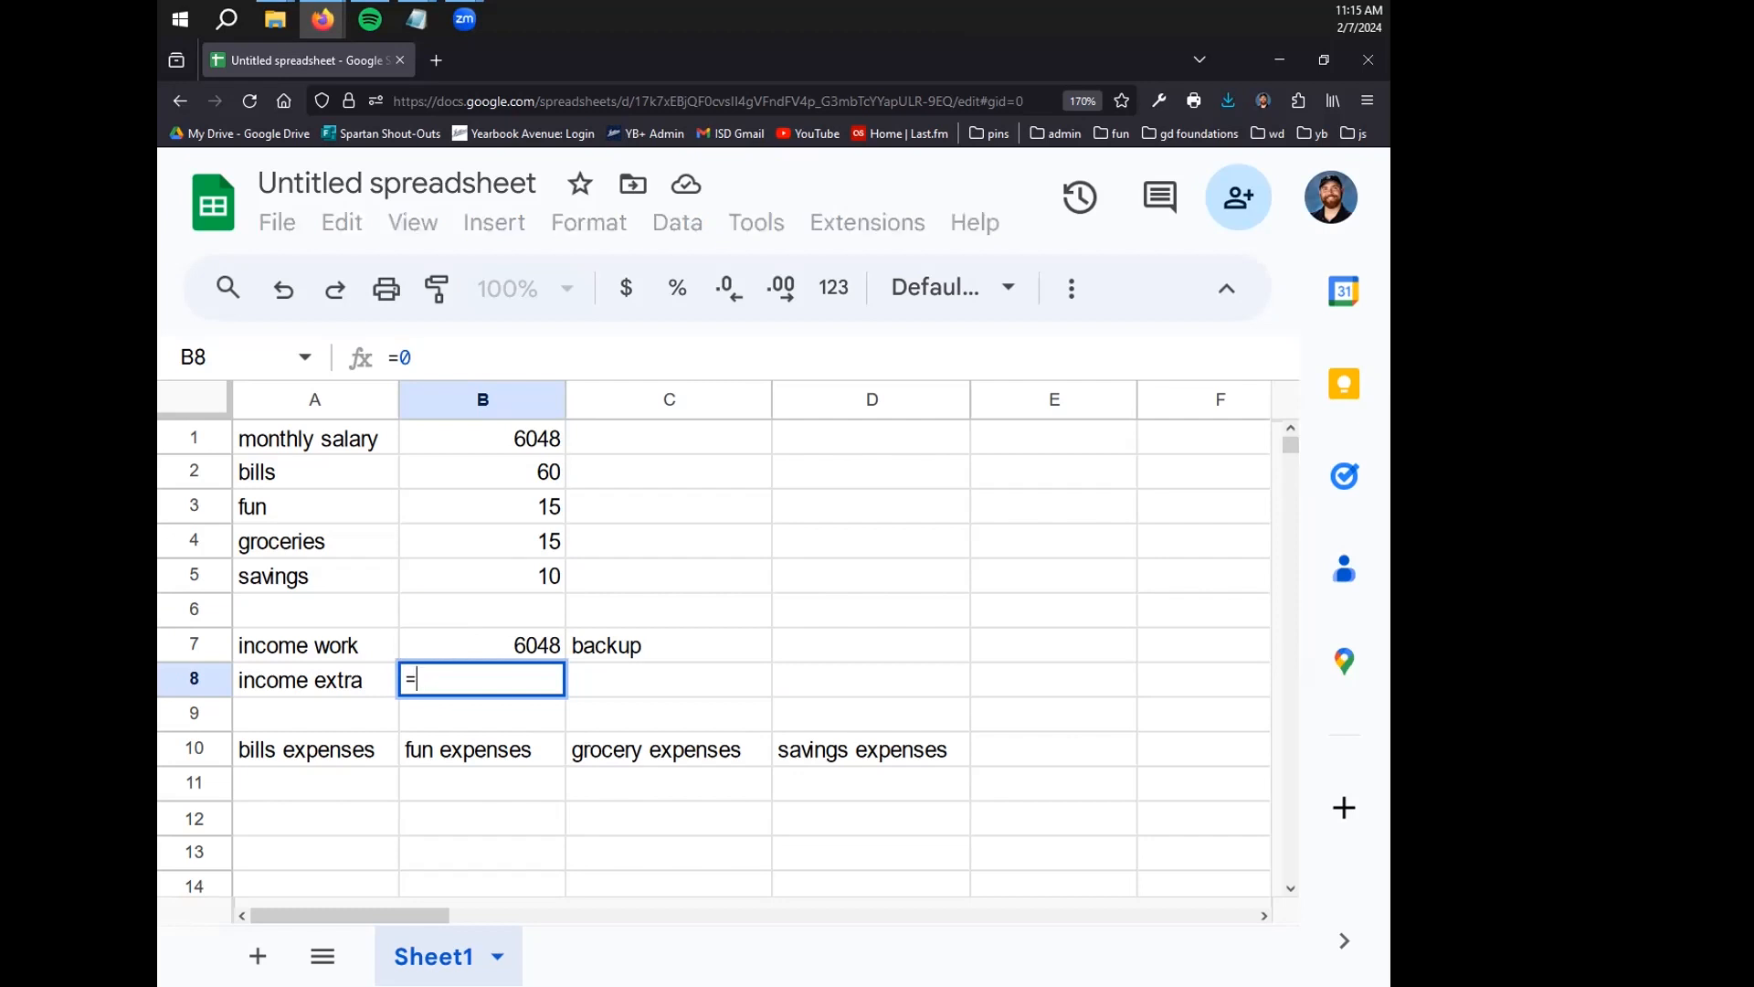
pyautogui.write('20+5+')
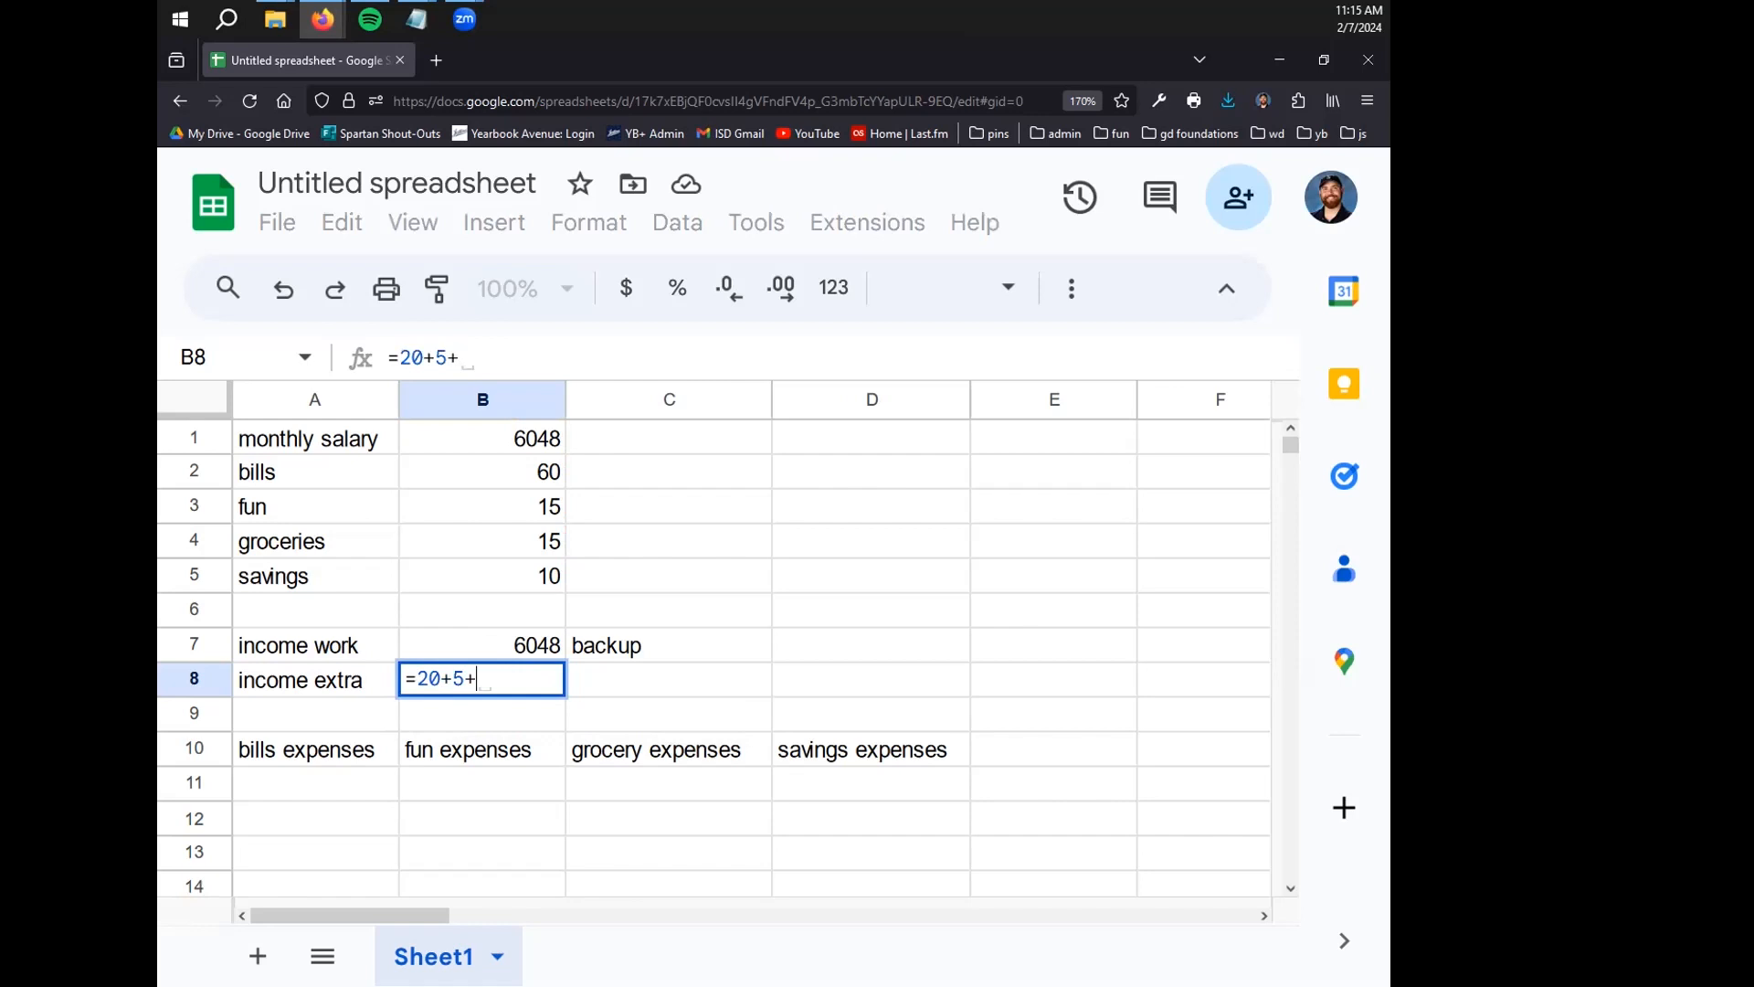
pyautogui.write('30+')
pyautogui.press('BackSpace')
pyautogui.press('Return')
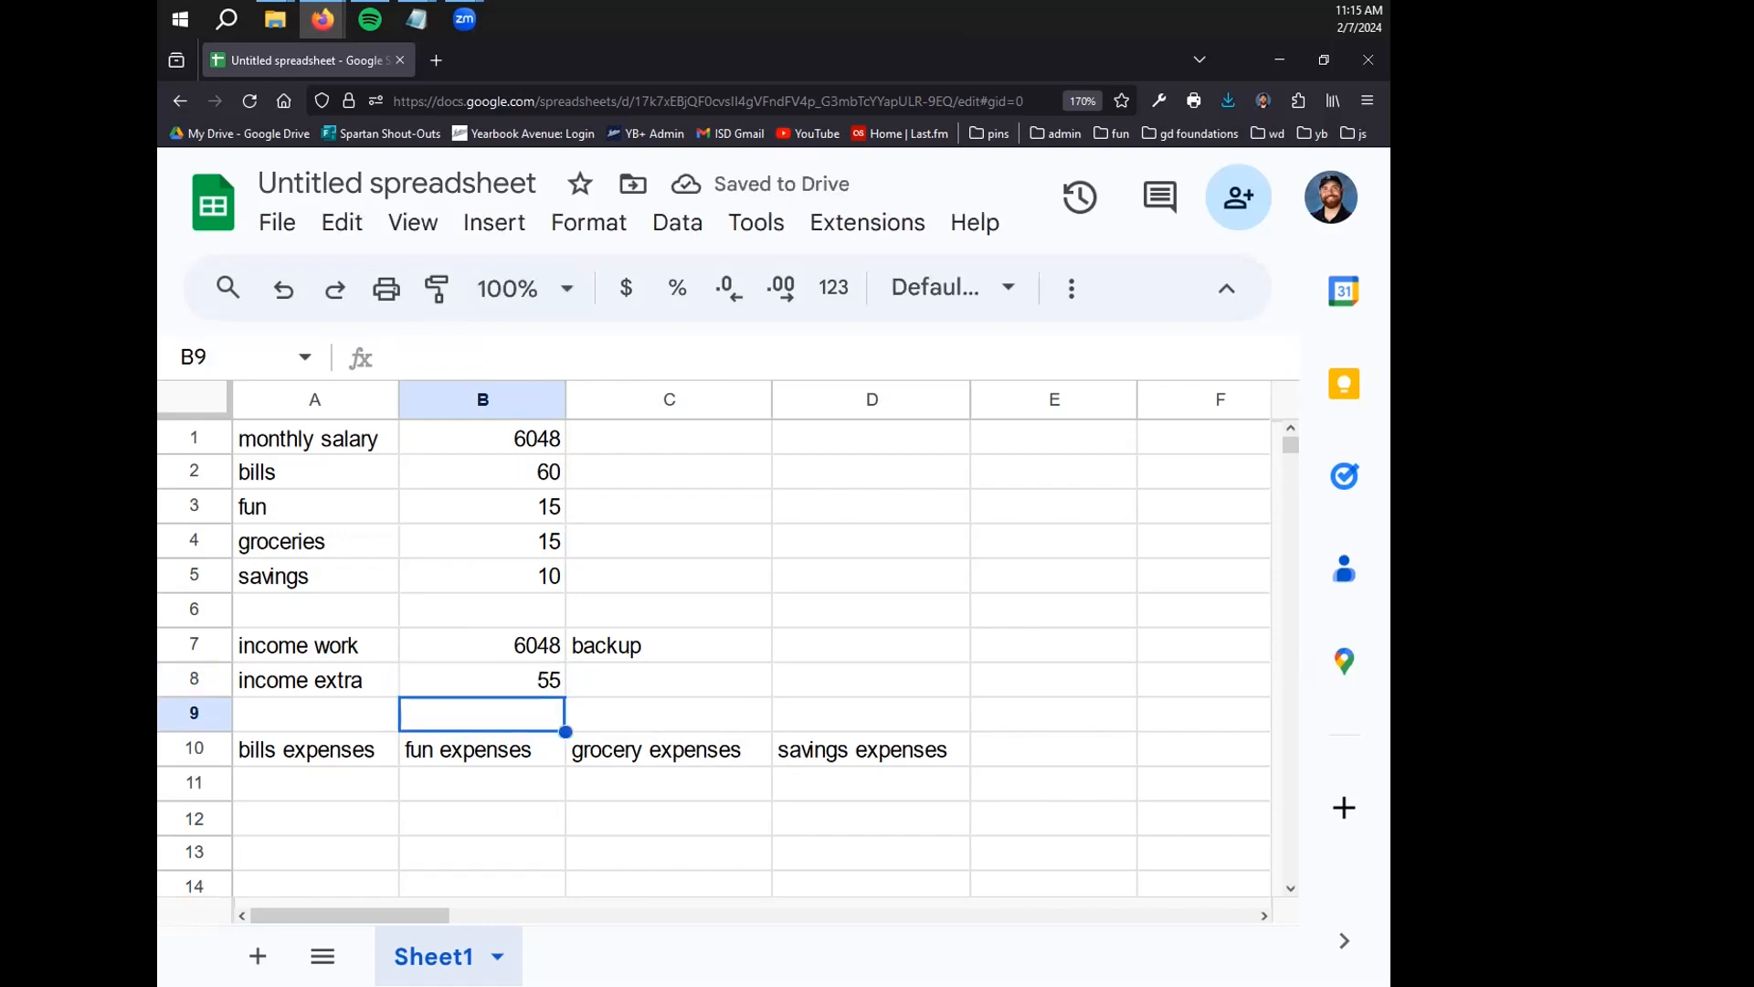
# Replace the "backup" label in C7 with "total"
pyautogui.click(665, 693)
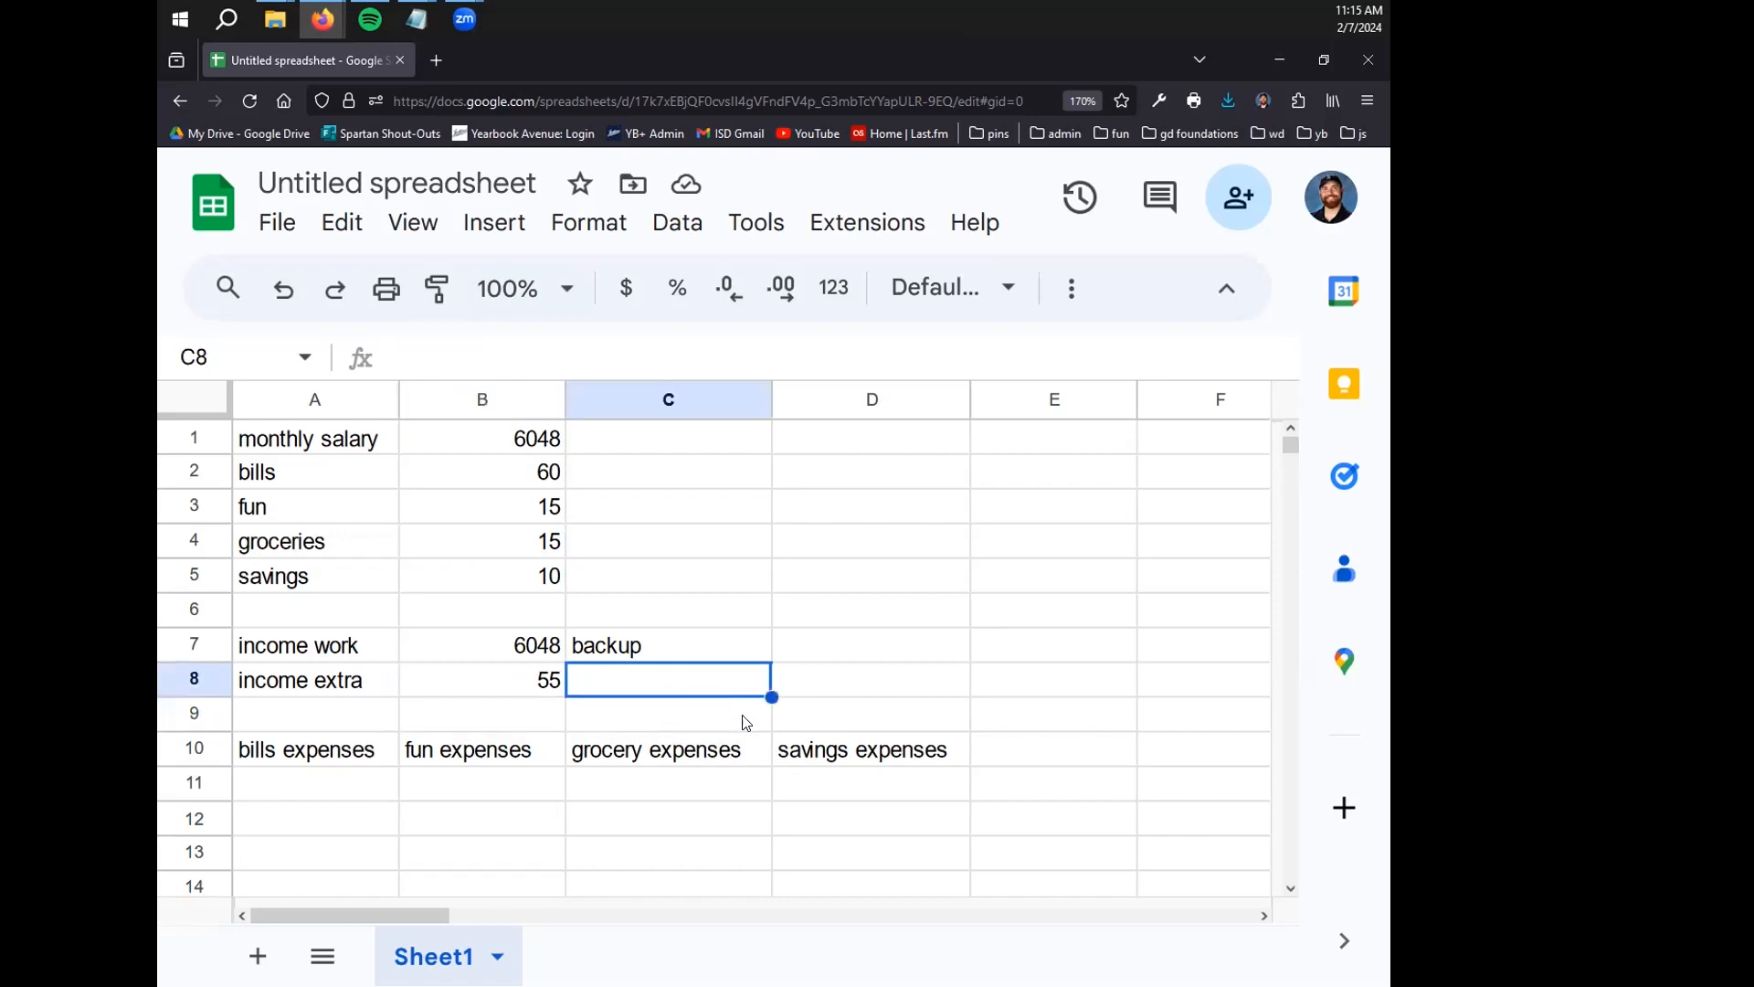
pyautogui.click(626, 645)
pyautogui.press('Delete')
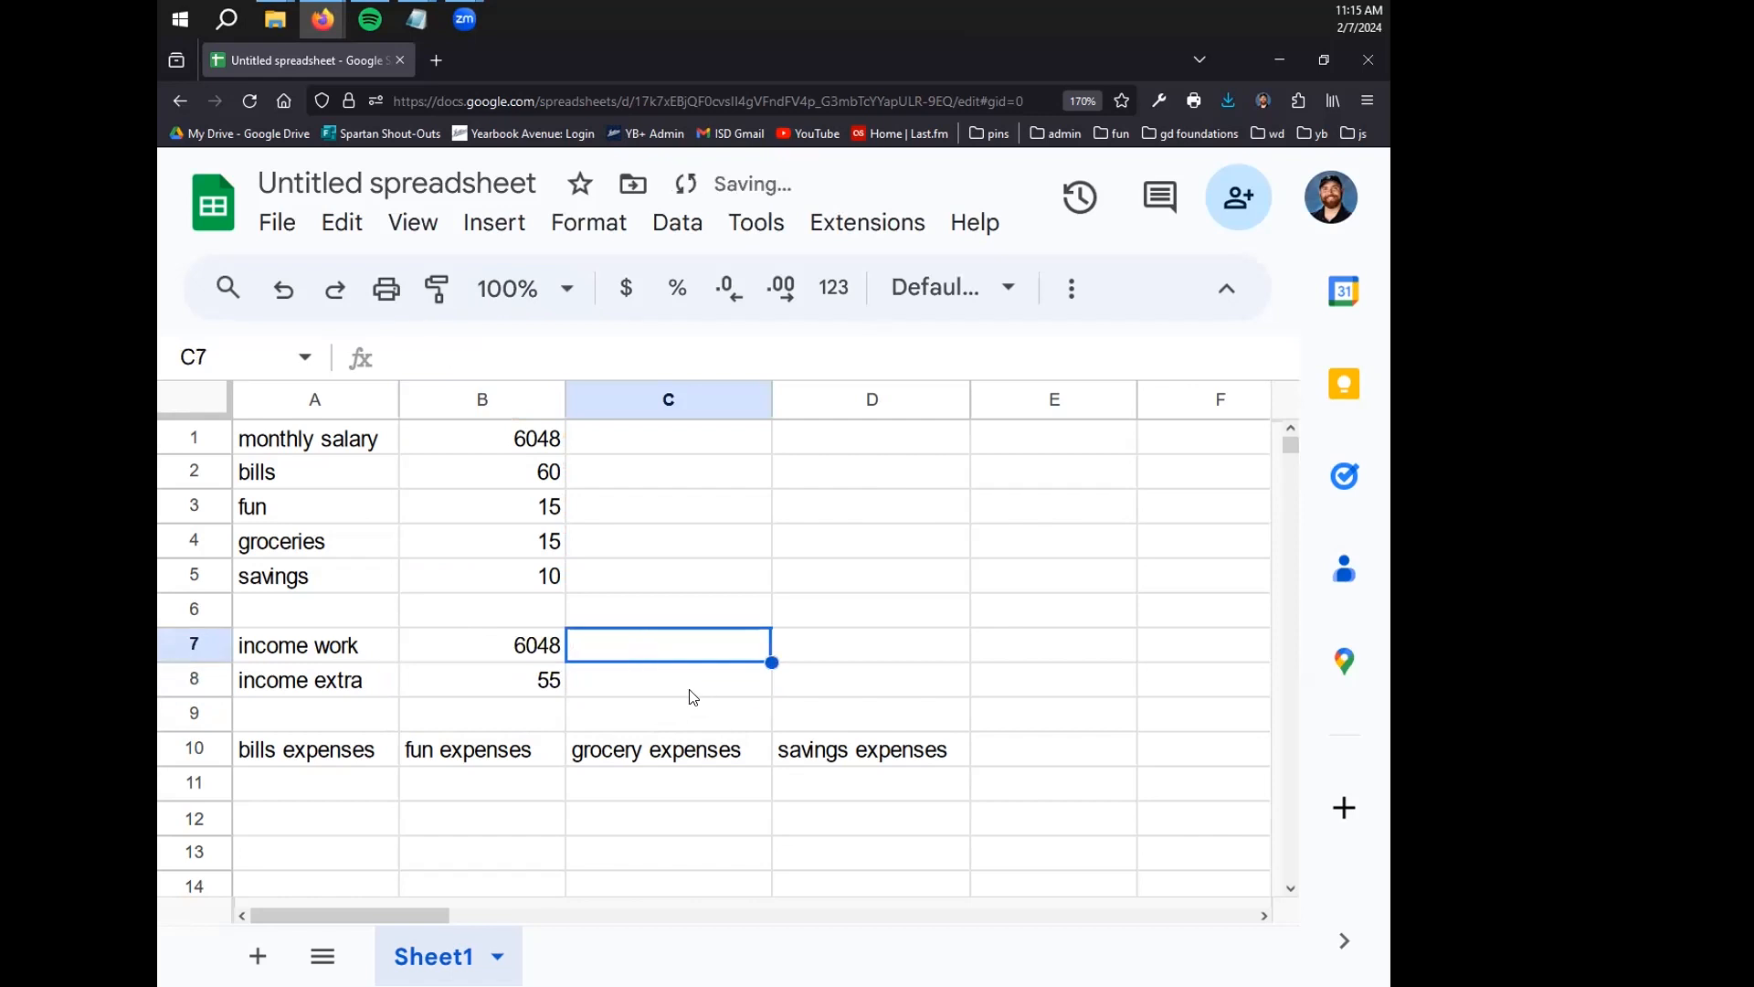
pyautogui.write('total')
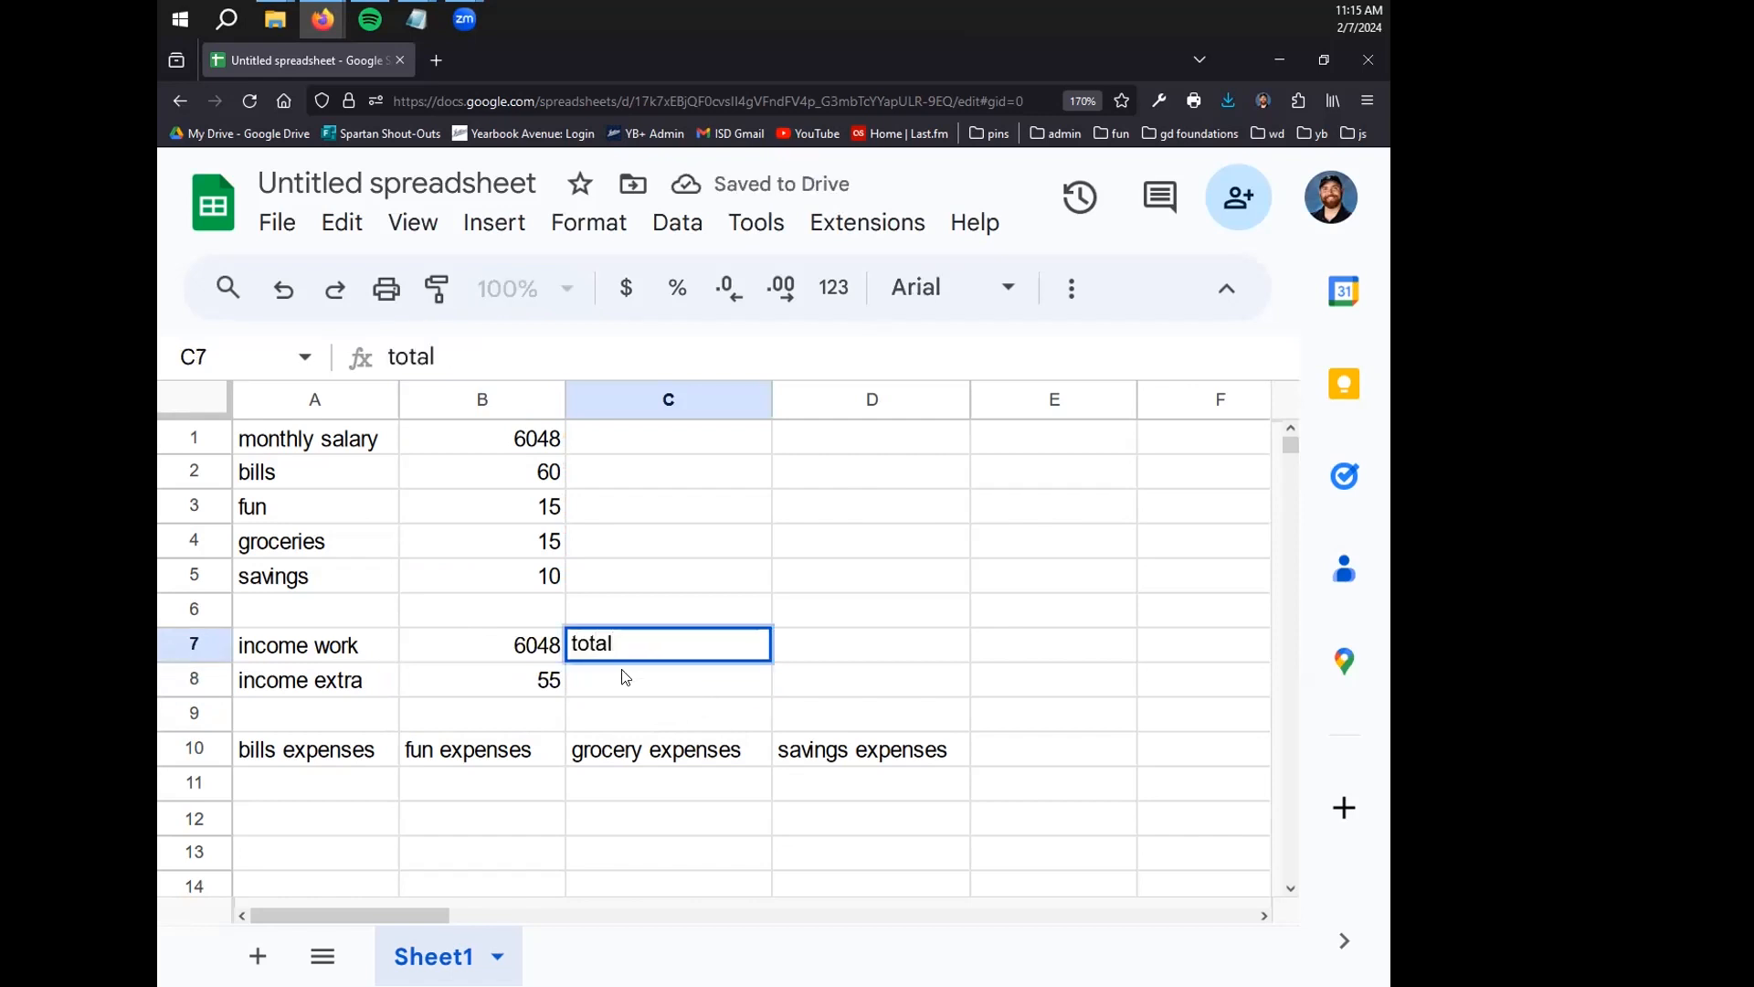
pyautogui.click(461, 660)
pyautogui.click(461, 664)
pyautogui.click(470, 651)
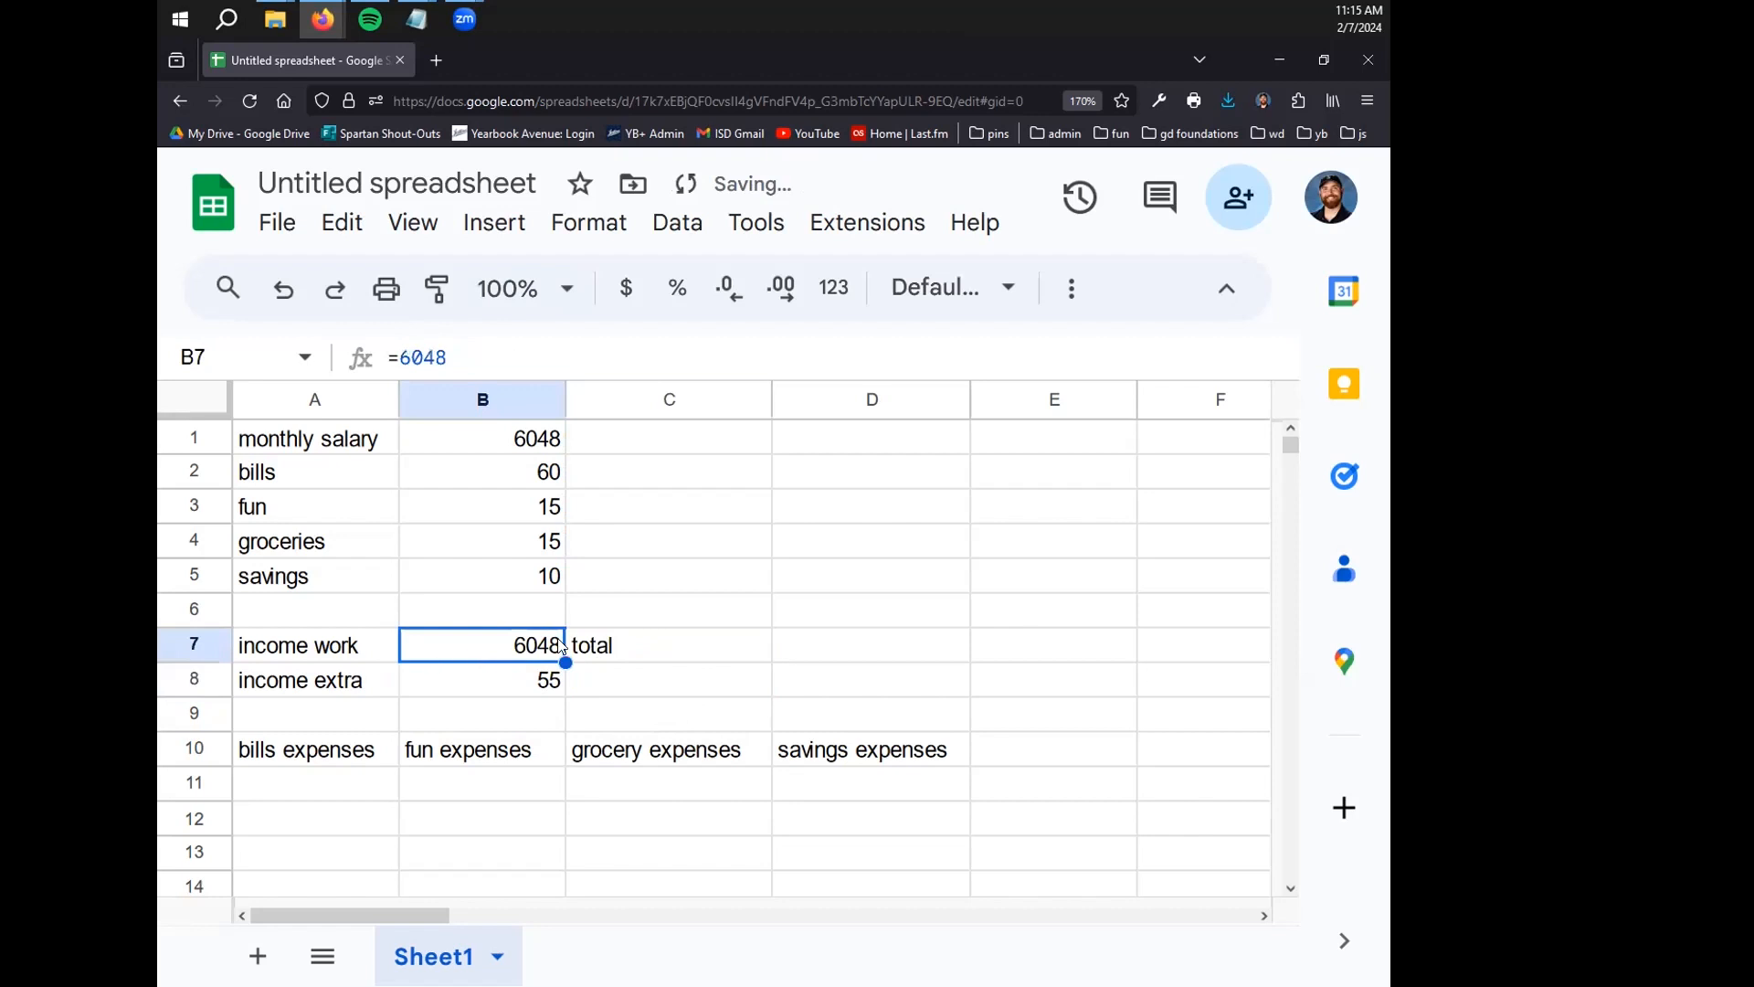
# Enter the formula =SUM(b7,b8) in D7 to add up the work and extra income
pyautogui.click(507, 677)
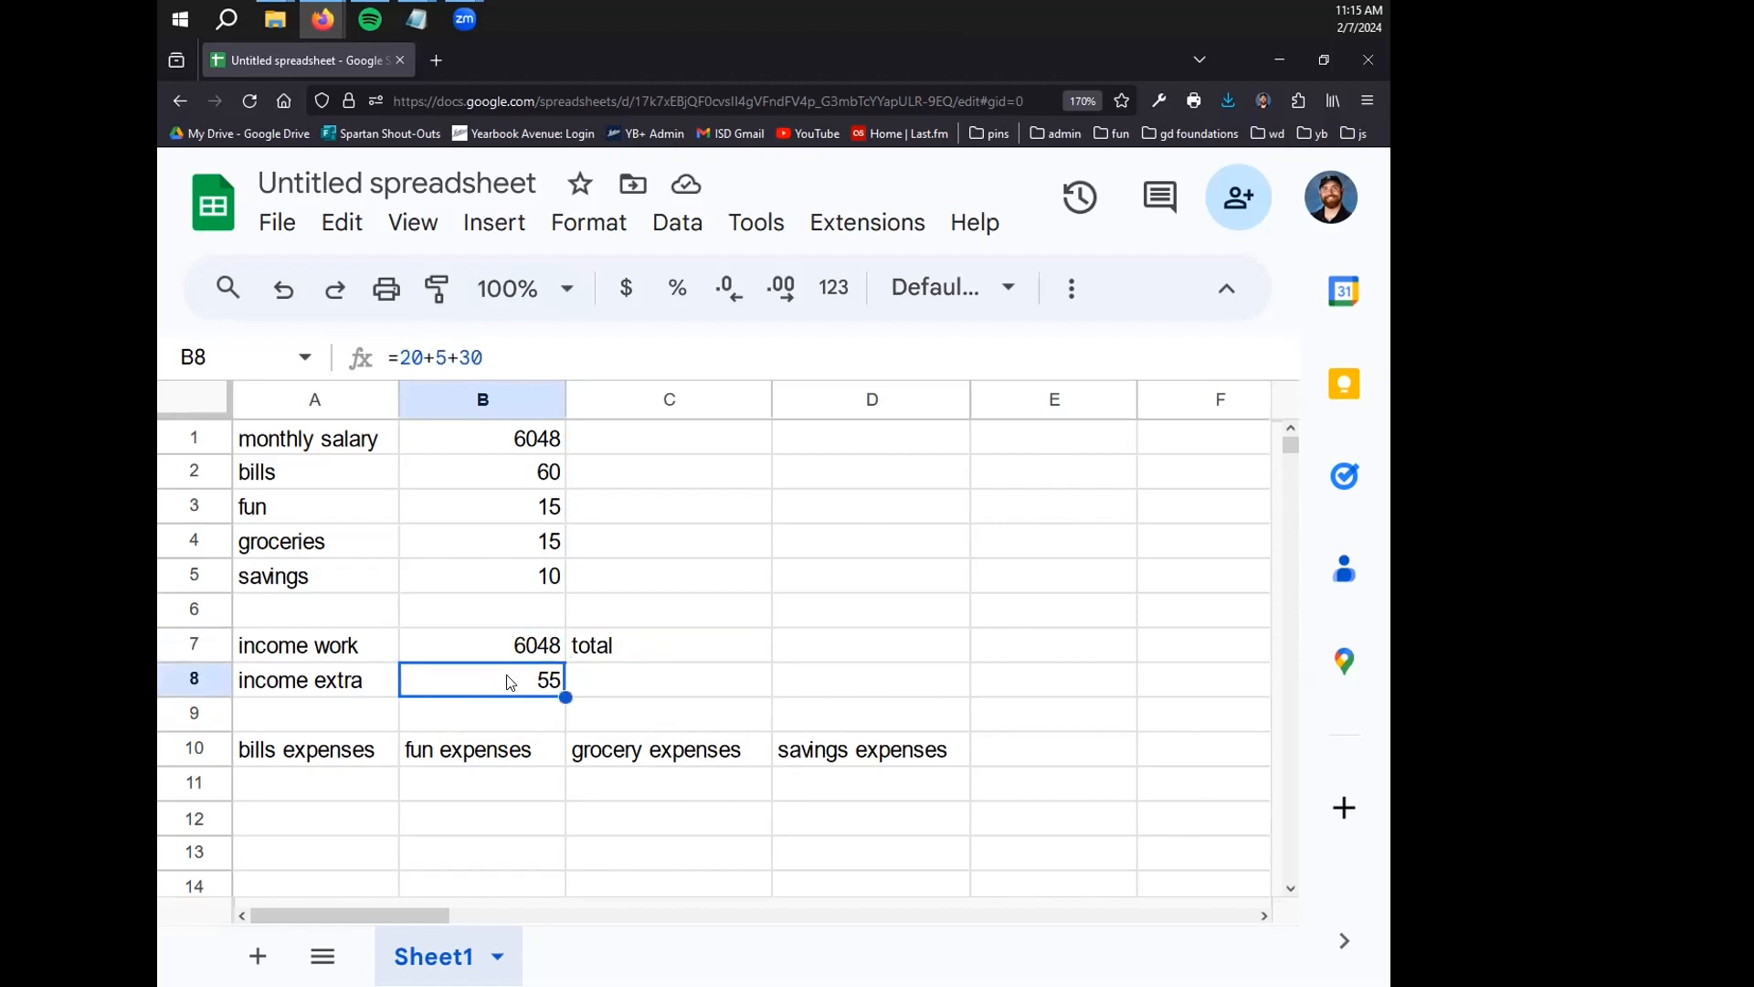
pyautogui.click(728, 648)
pyautogui.click(816, 644)
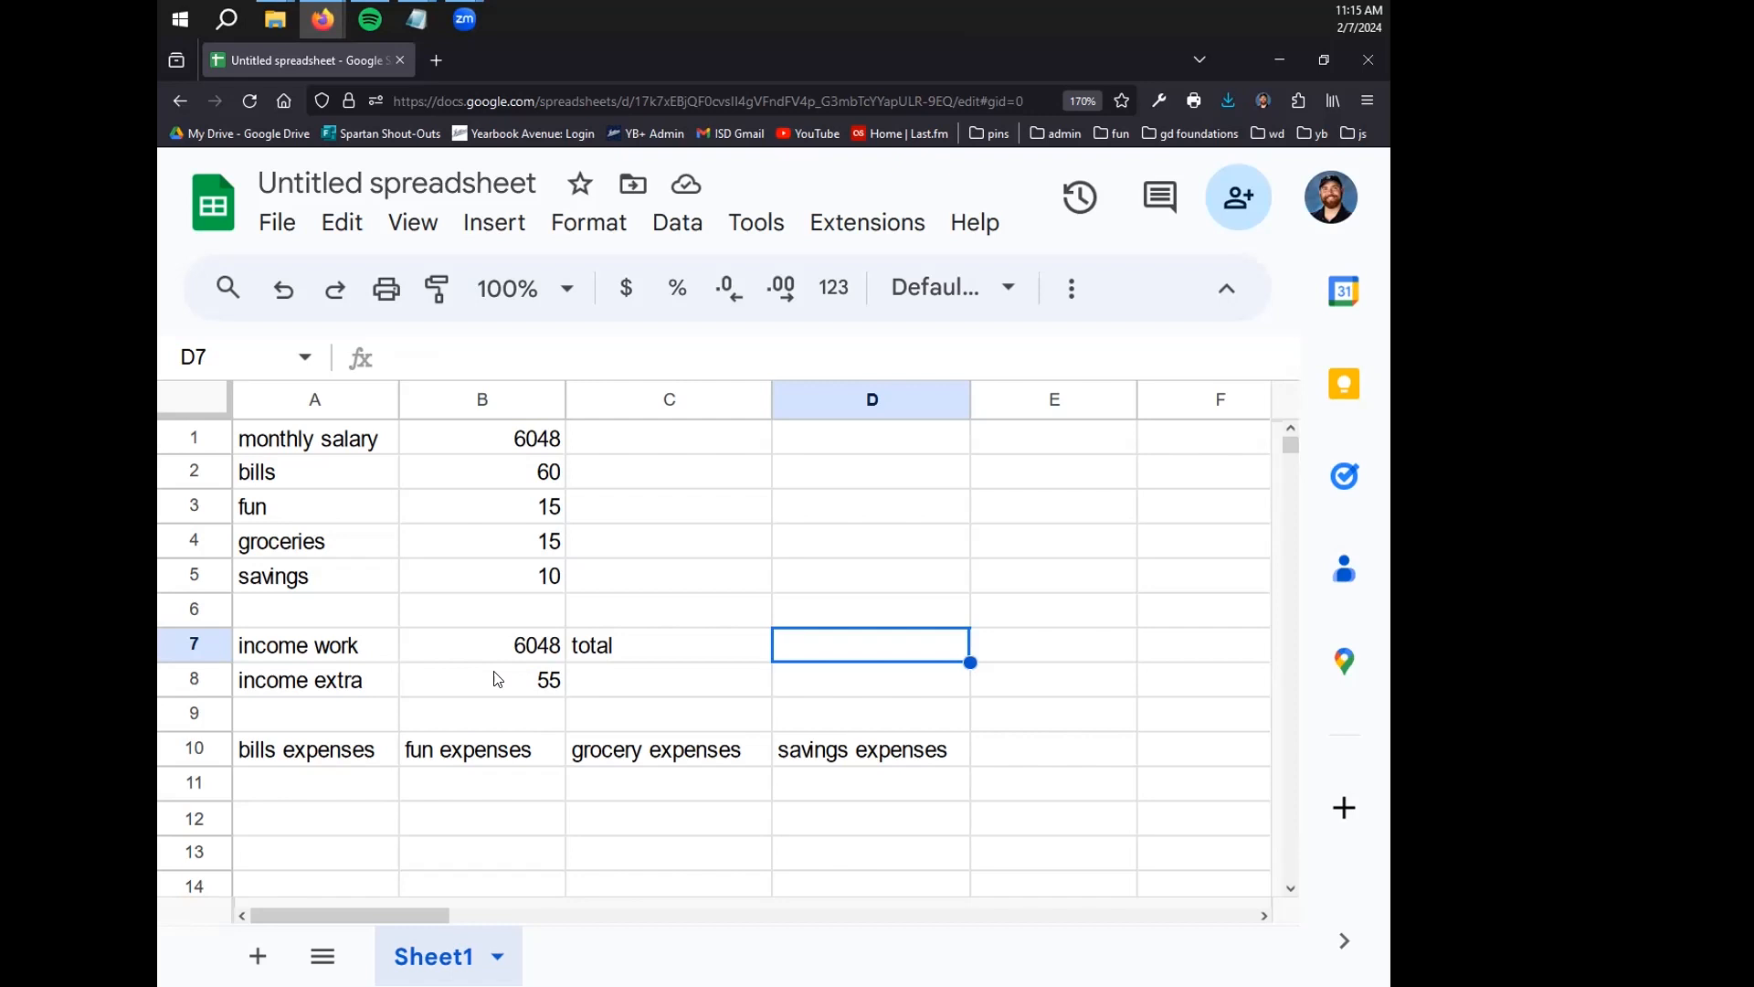
pyautogui.write('=')
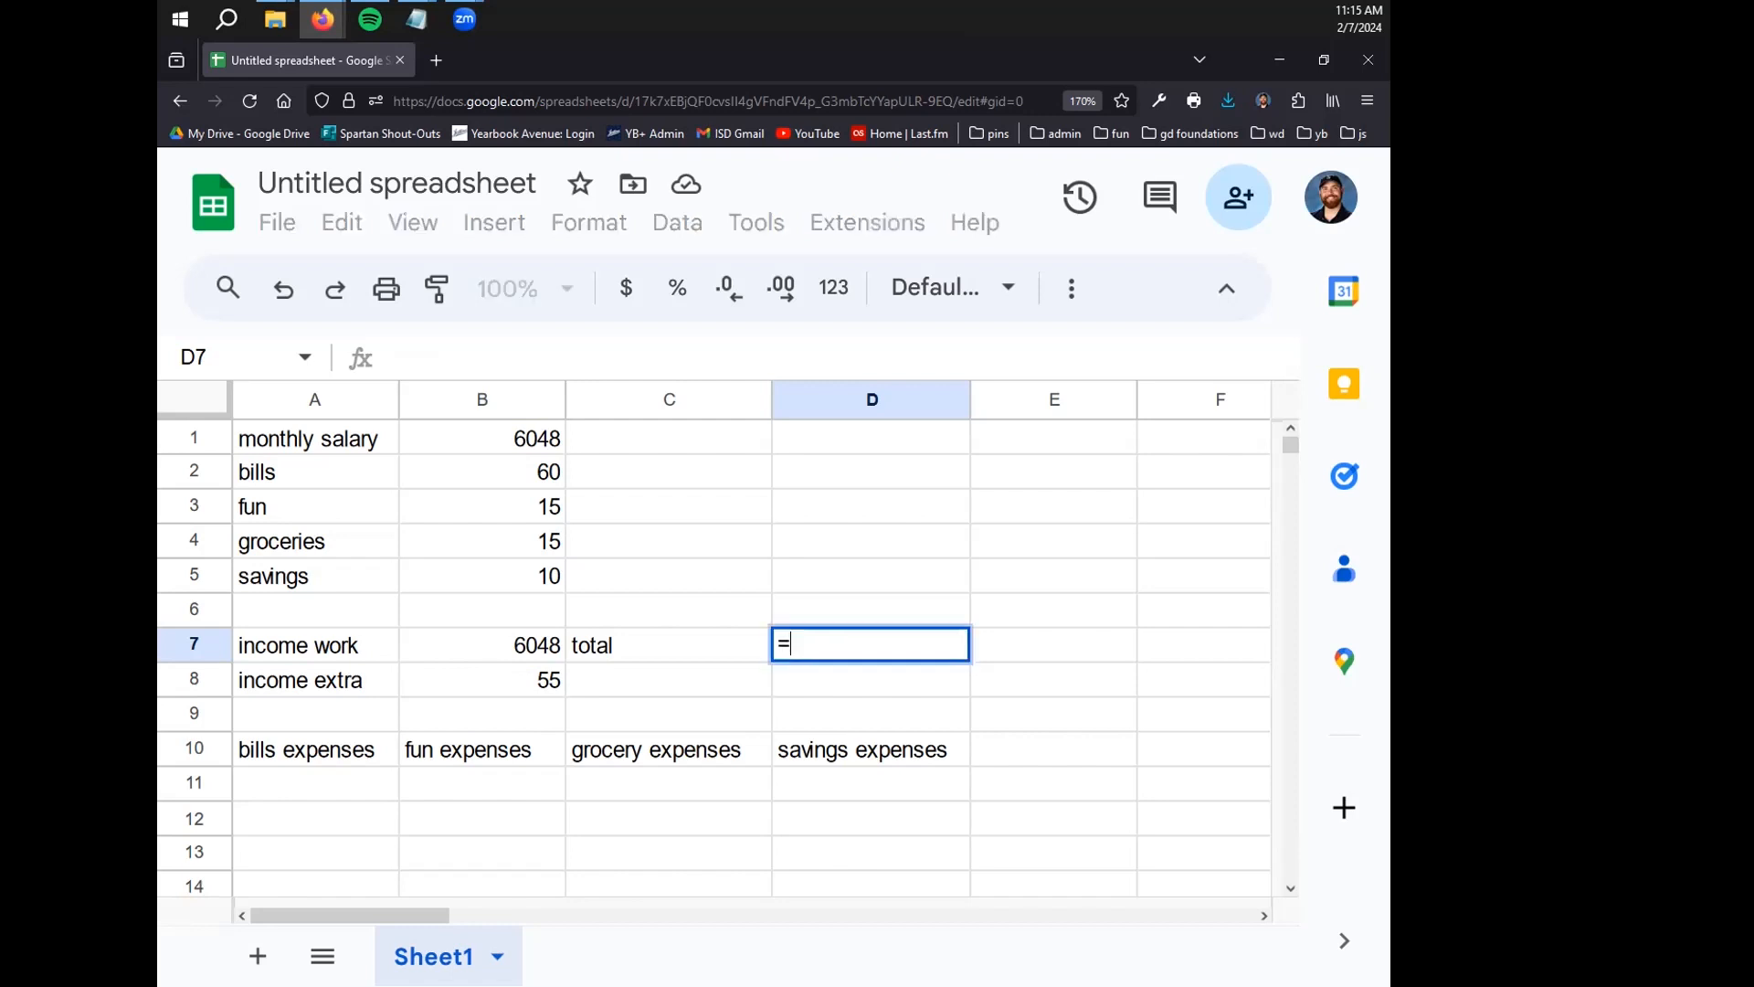
pyautogui.write('SUM')
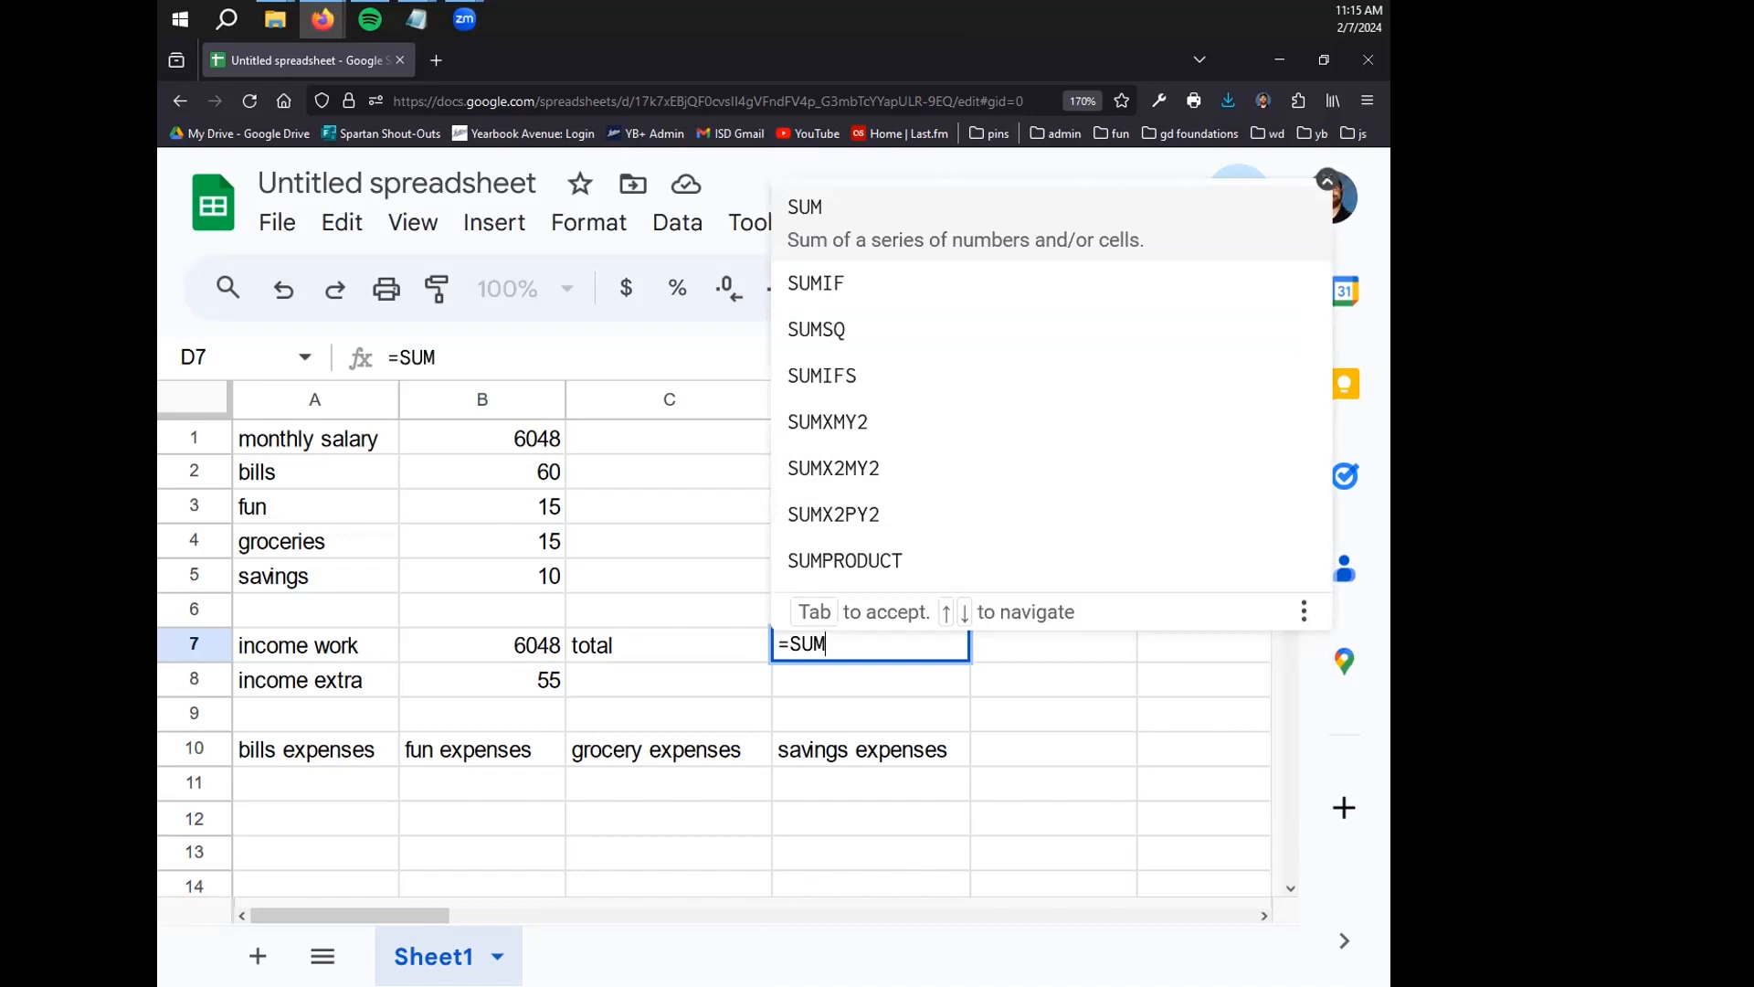
pyautogui.write('(')
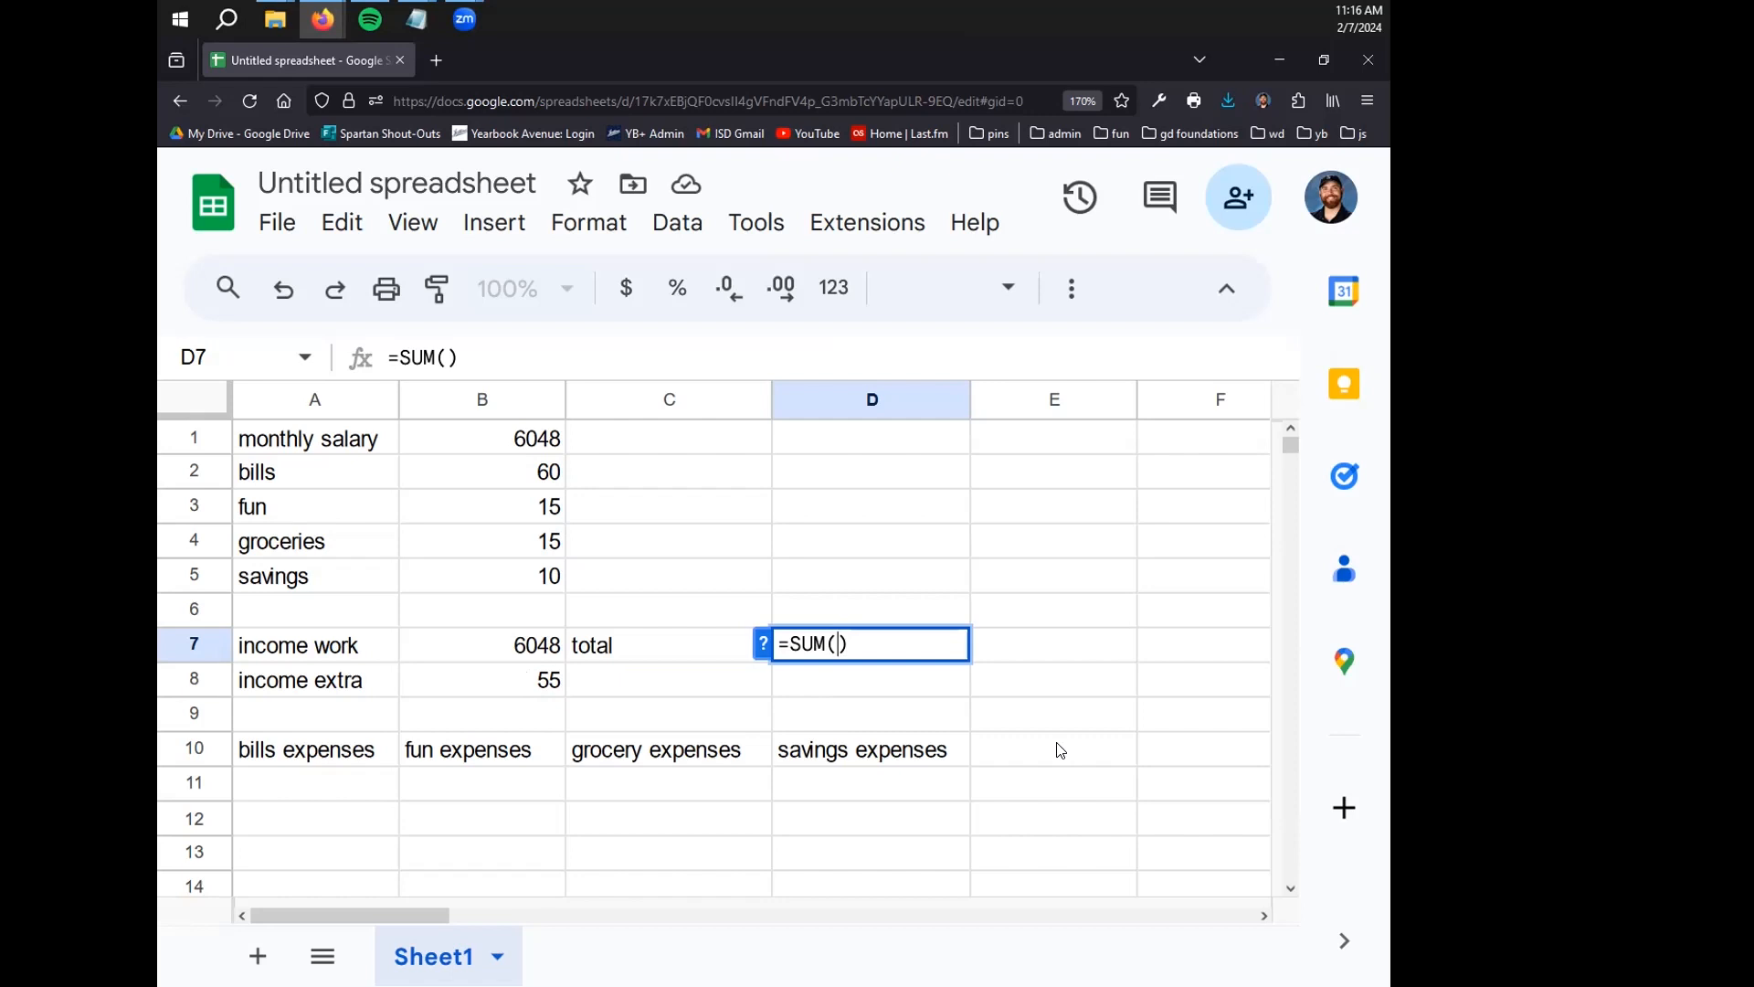
pyautogui.write('b7')
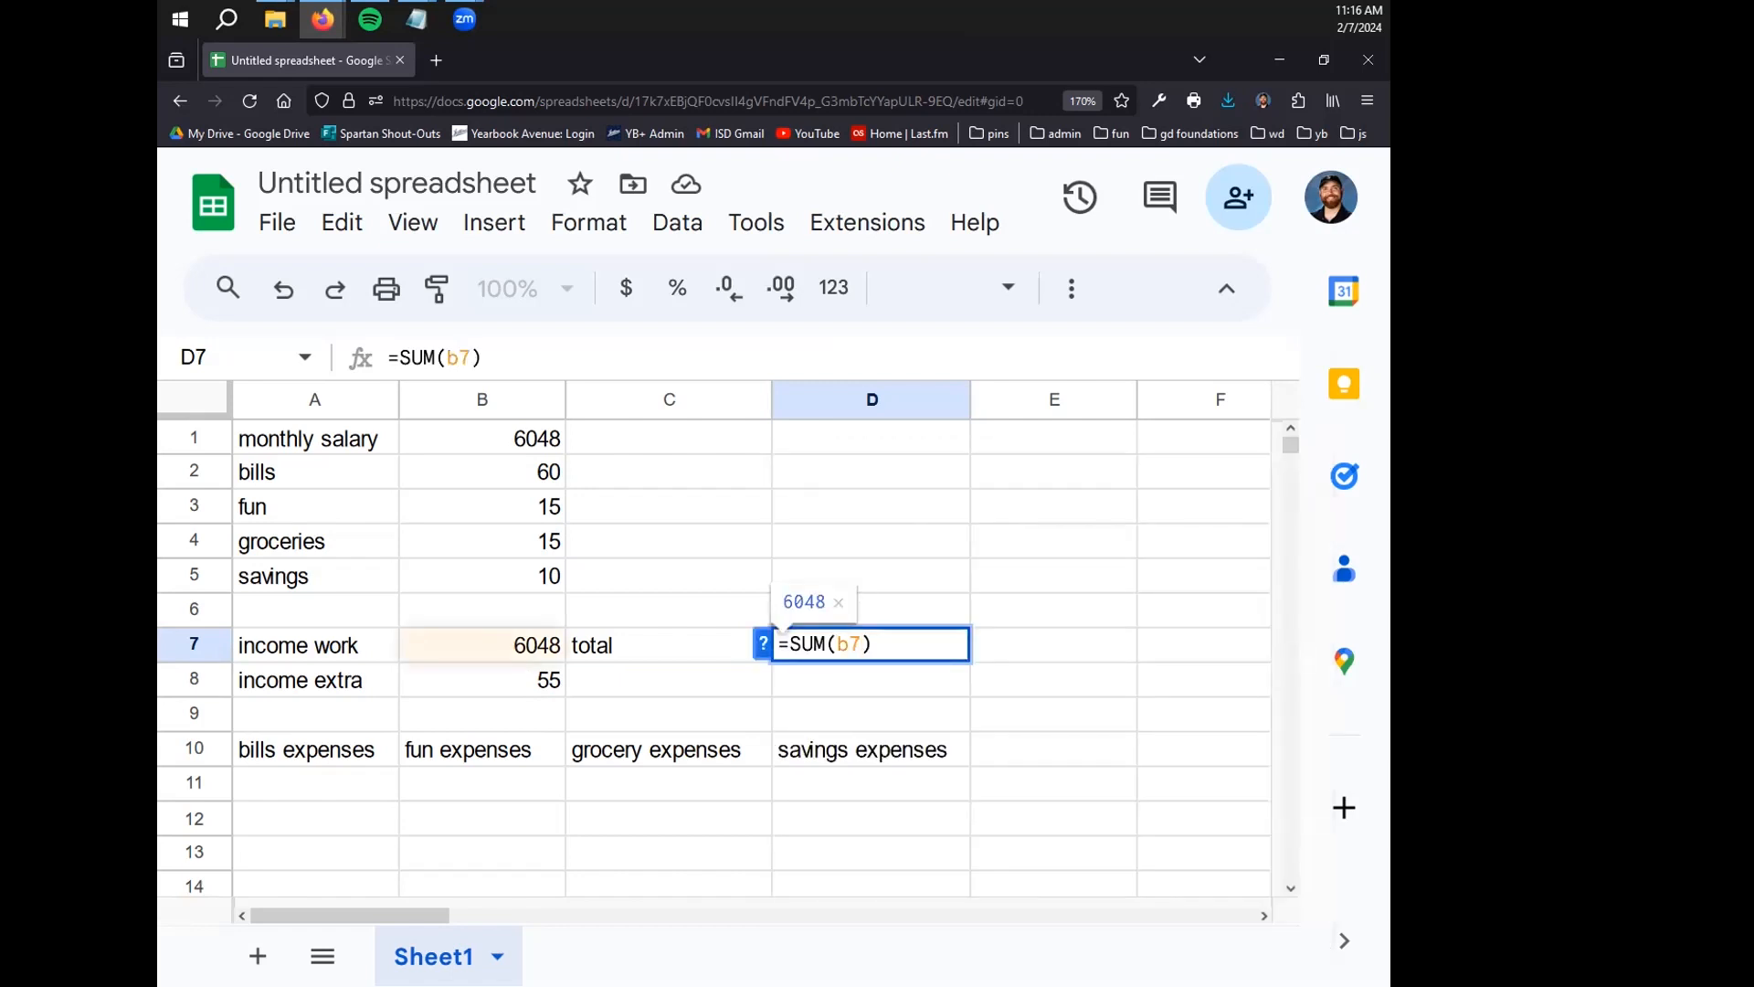
pyautogui.write(',')
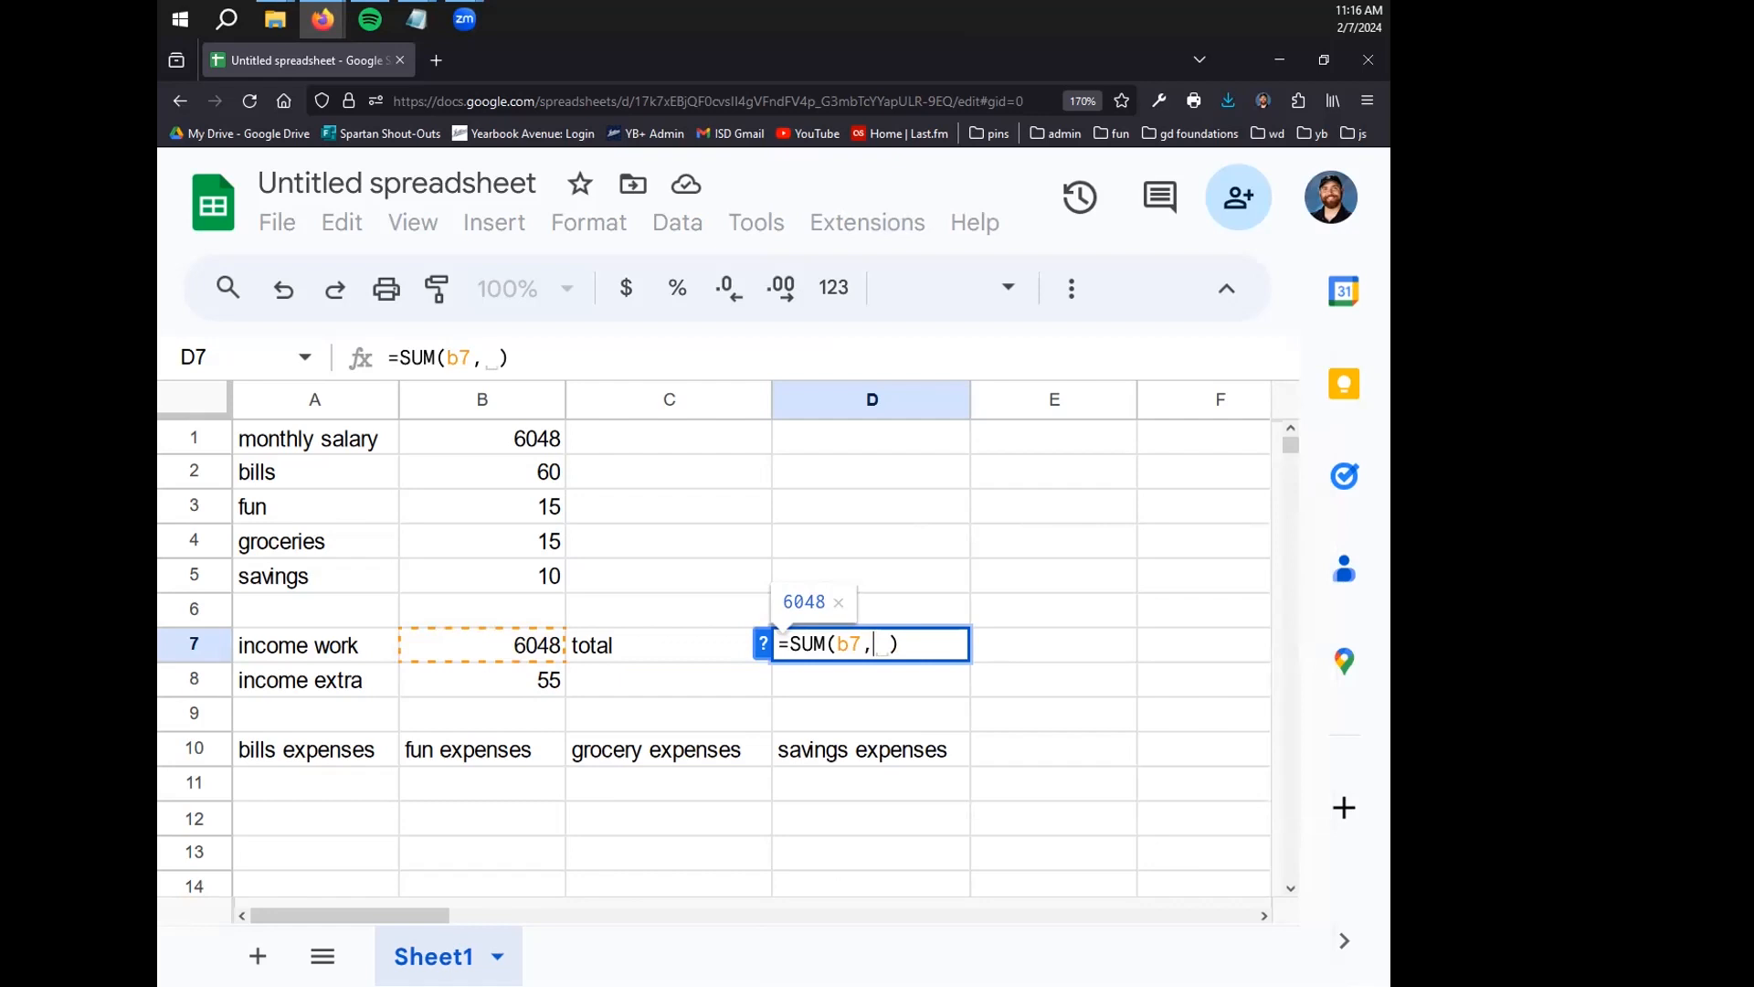
pyautogui.write('b8')
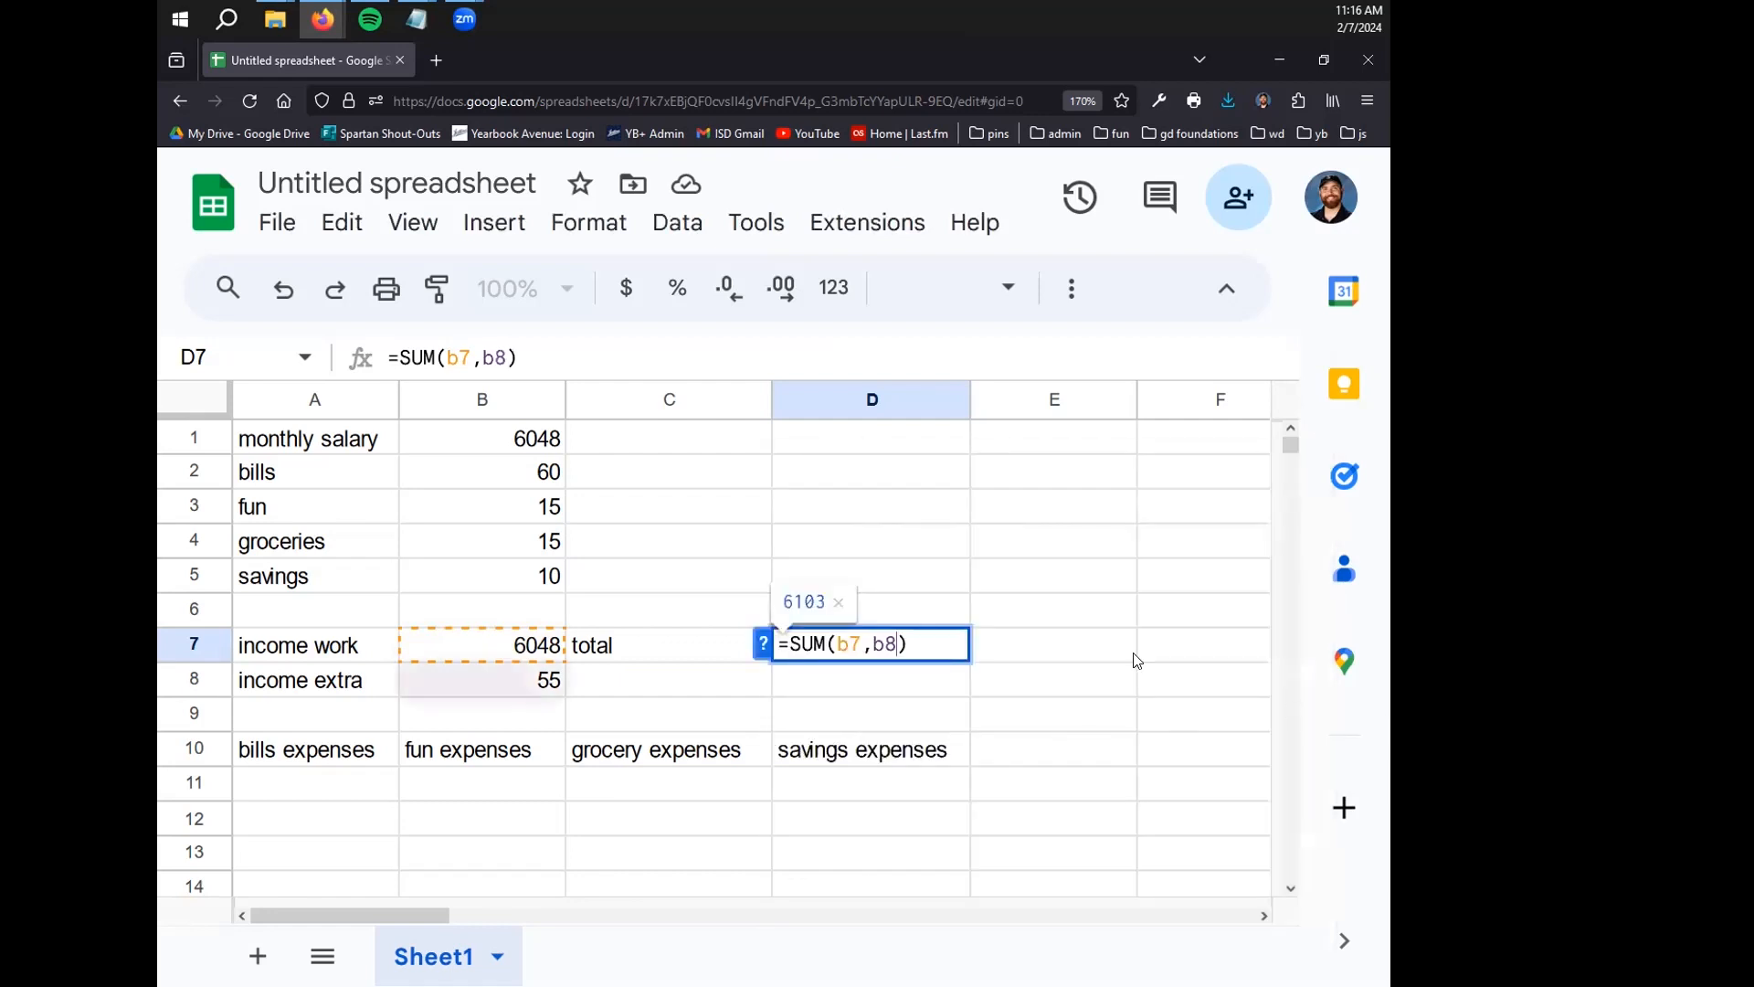
pyautogui.click(1087, 645)
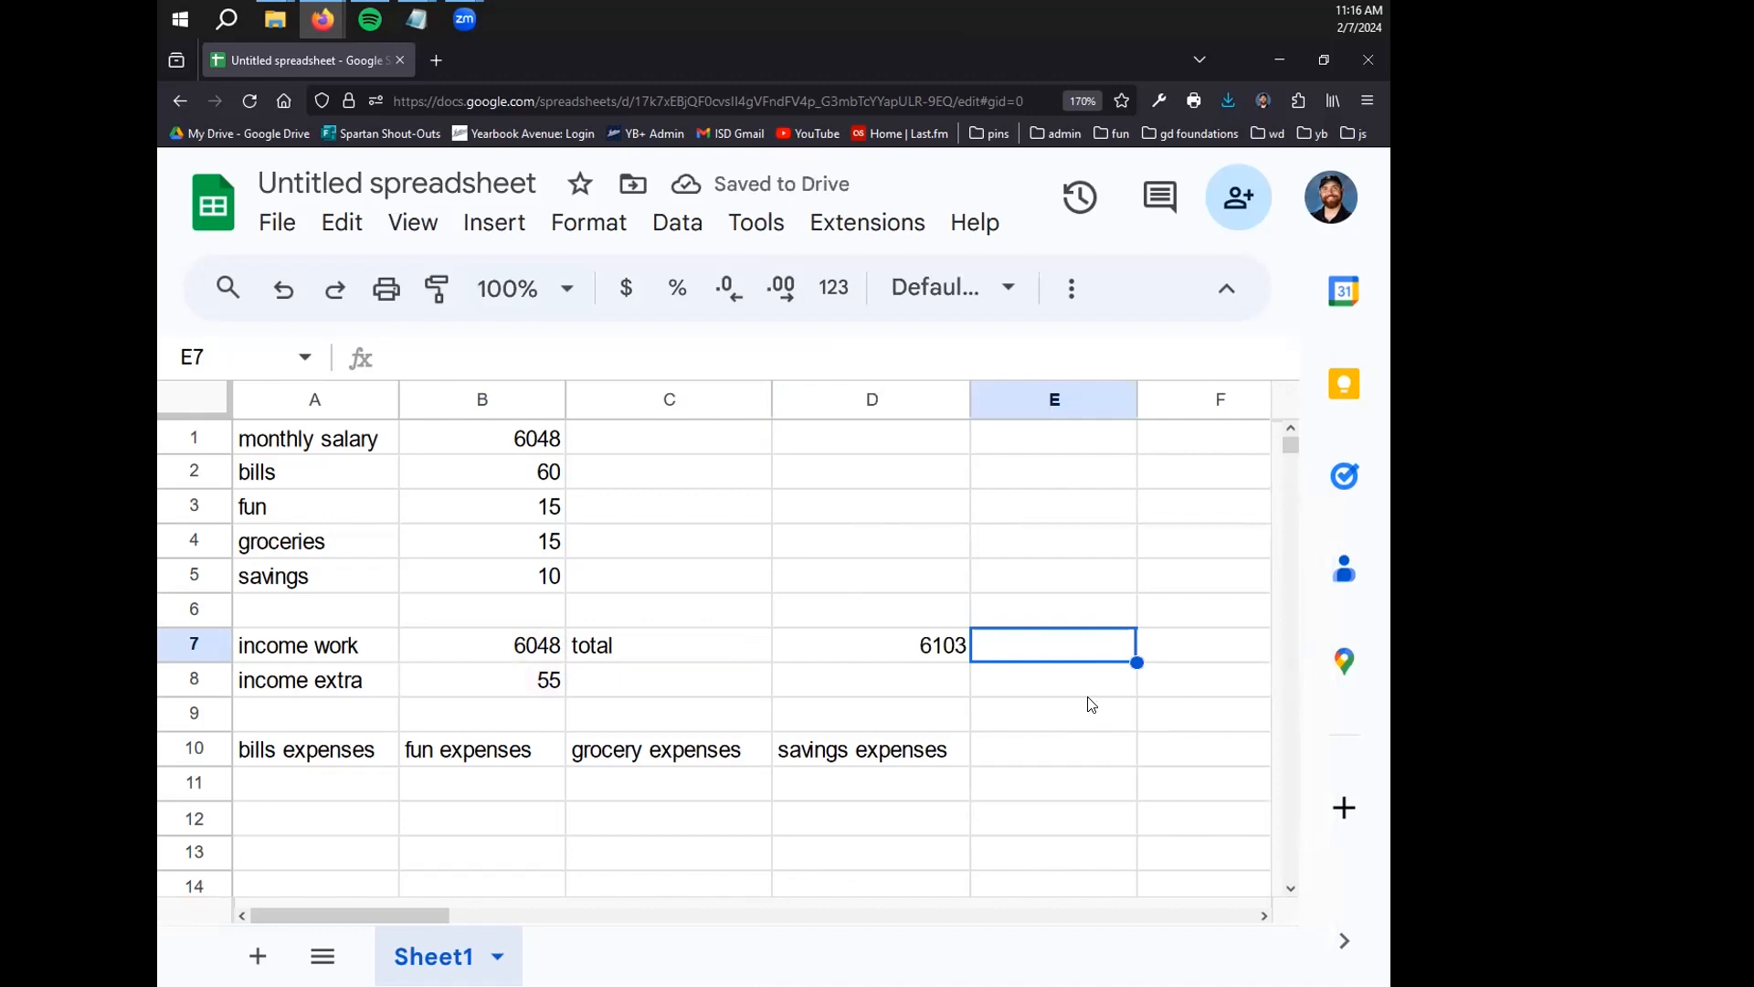
pyautogui.click(925, 622)
pyautogui.click(928, 644)
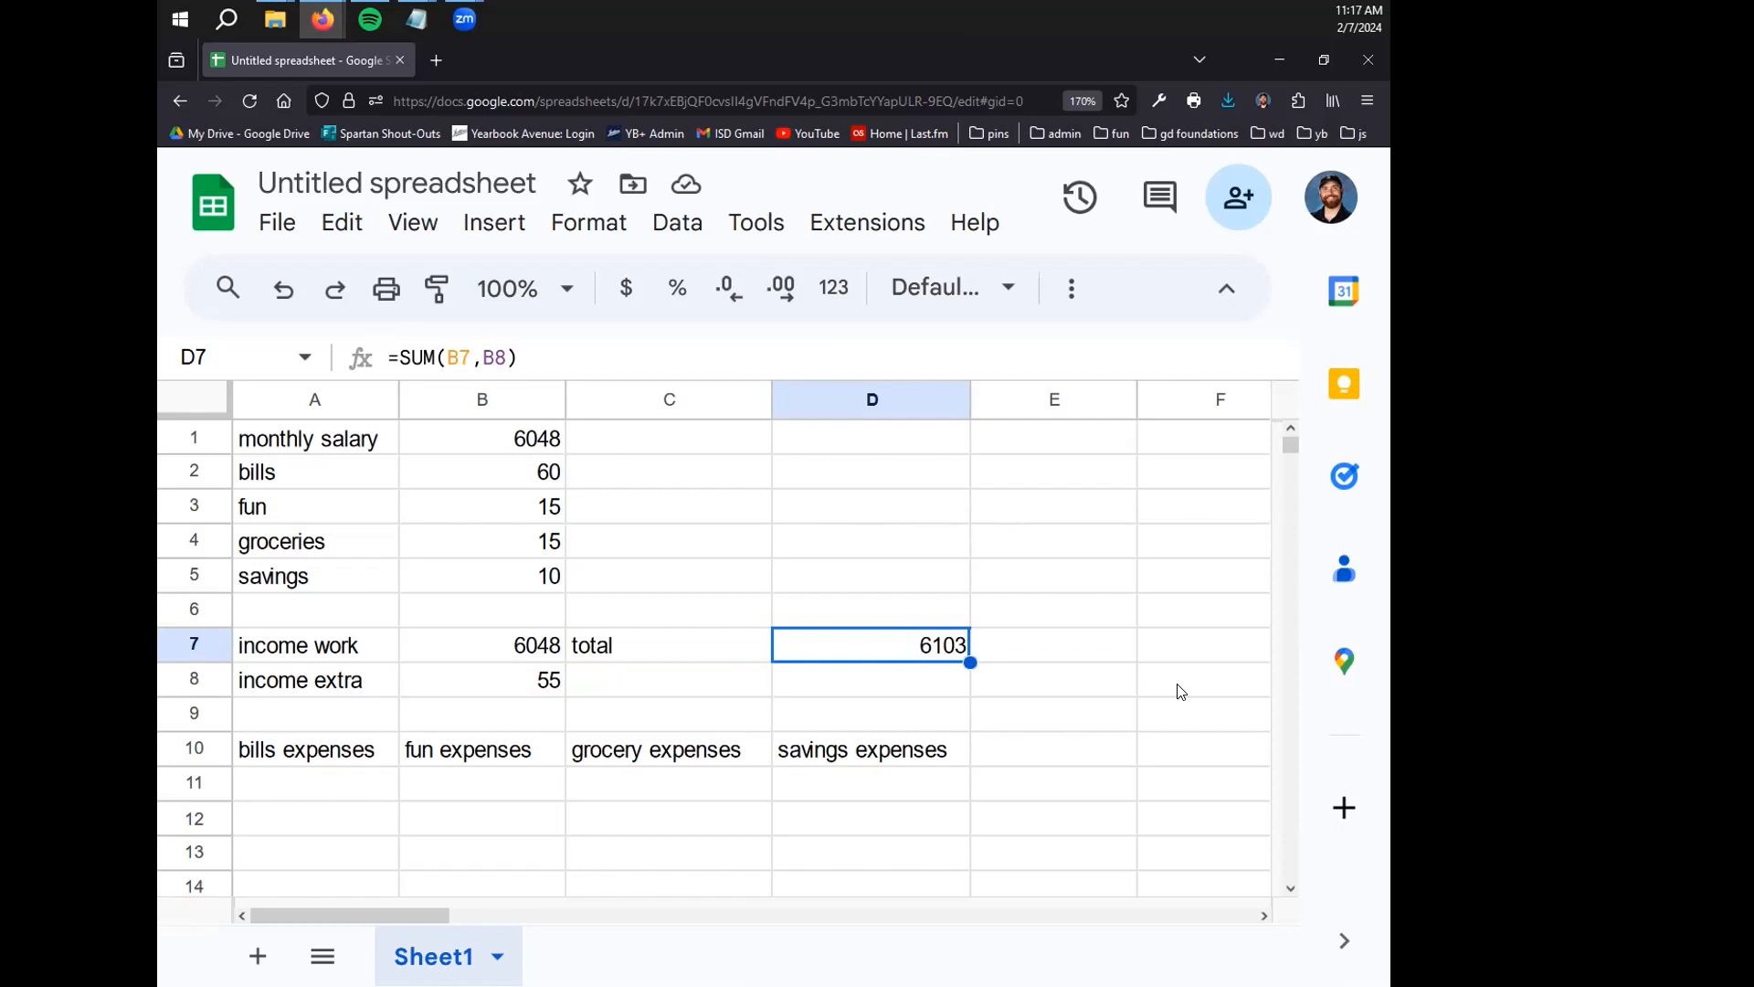
# Enter the label "backup" in C8, below the "total" label
pyautogui.click(666, 687)
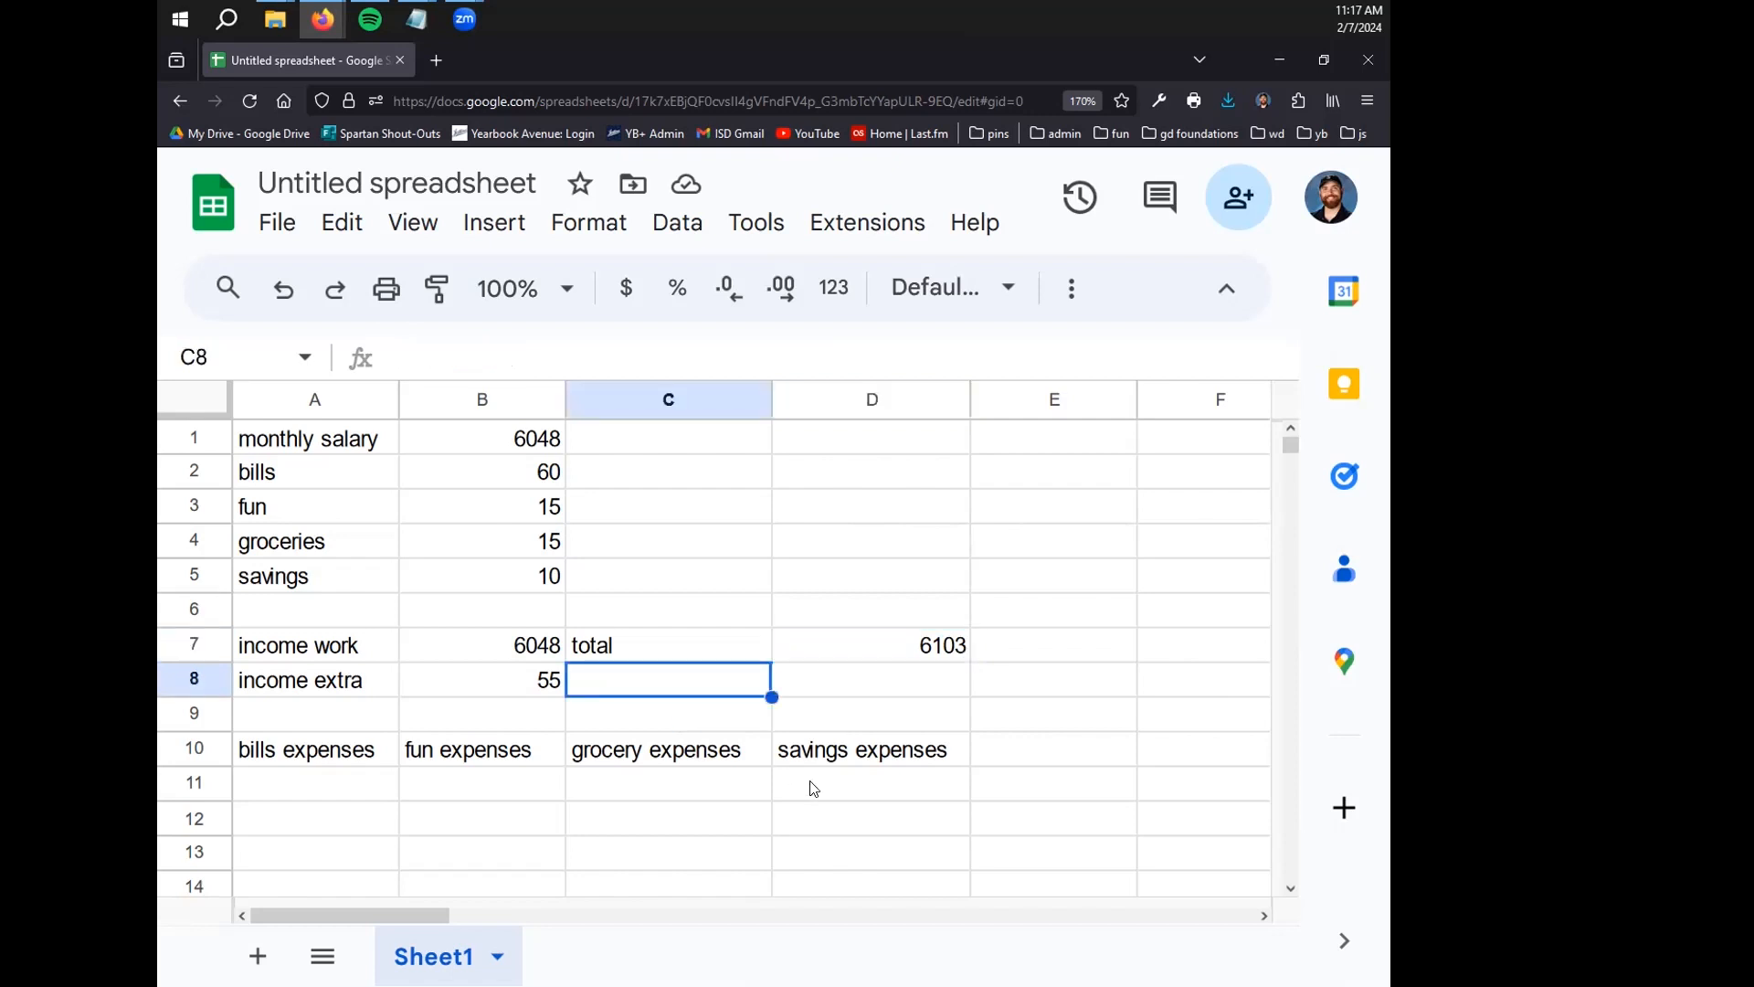
pyautogui.write('parity')
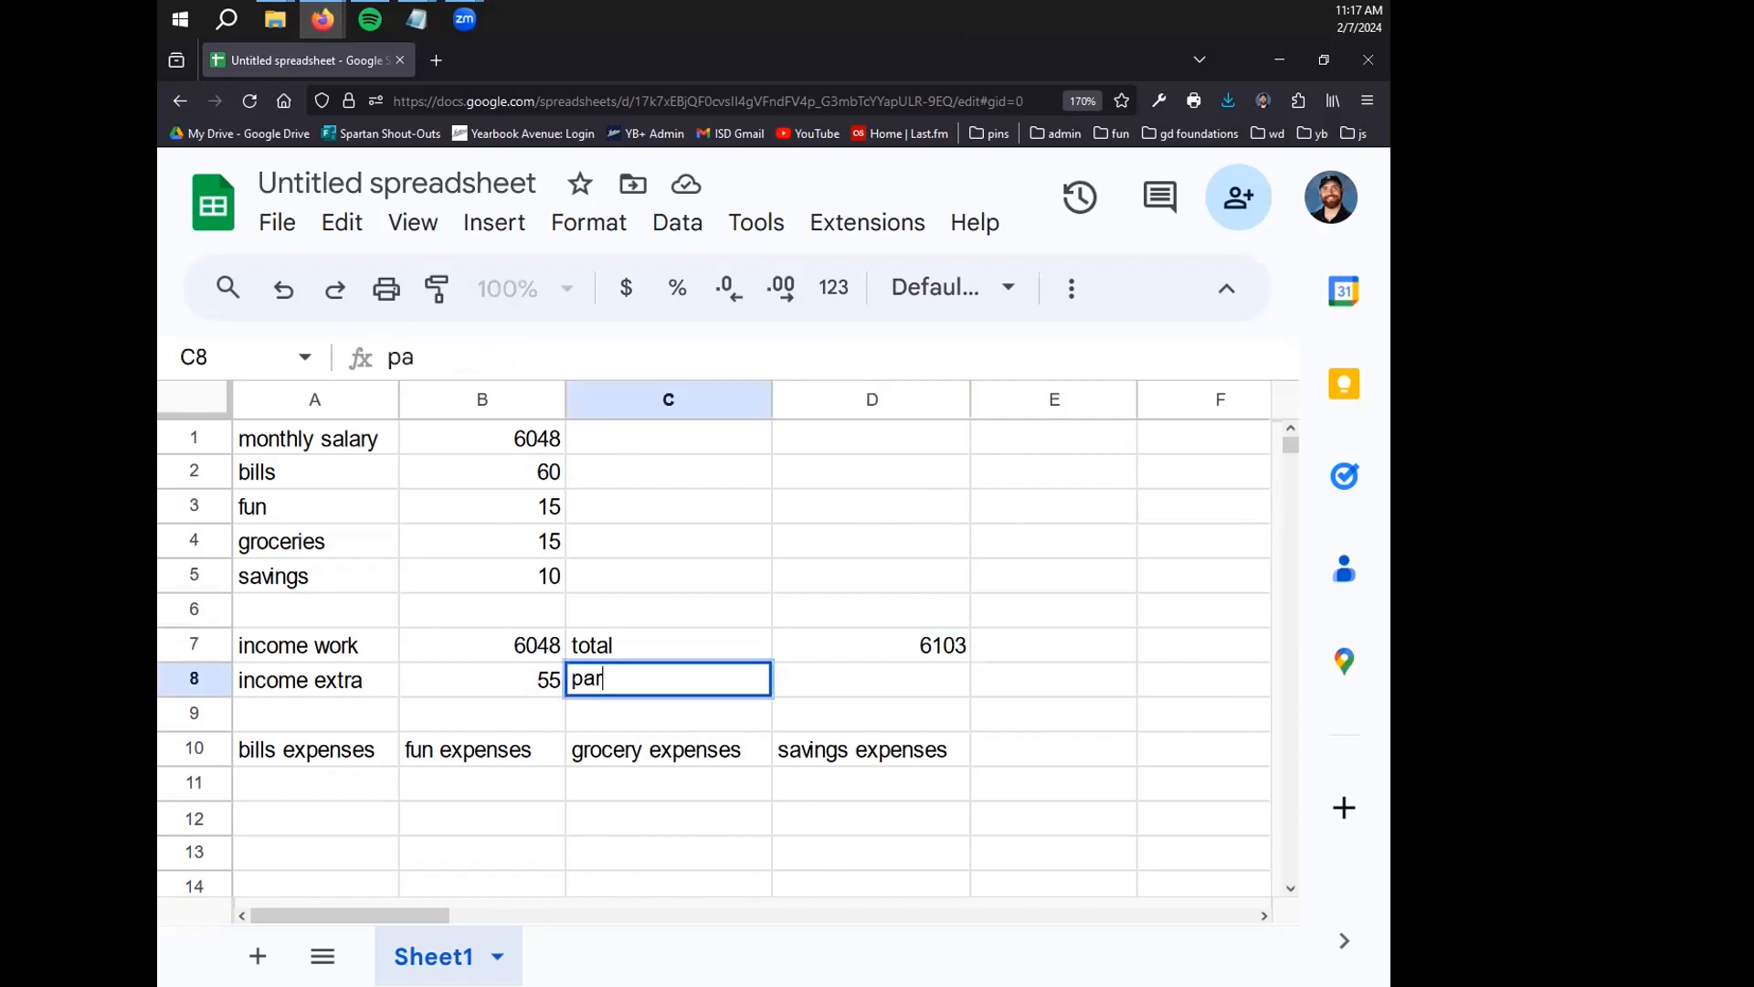
pyautogui.press('BackSpace')
pyautogui.press('BackSpace')
pyautogui.press('BackSpace')
pyautogui.press('BackSpace')
pyautogui.press('BackSpace')
pyautogui.press('BackSpace')
pyautogui.press('BackSpace')
pyautogui.write('bakcu')
pyautogui.press('BackSpace')
pyautogui.press('BackSpace')
pyautogui.press('BackSpace')
pyautogui.write('cku')
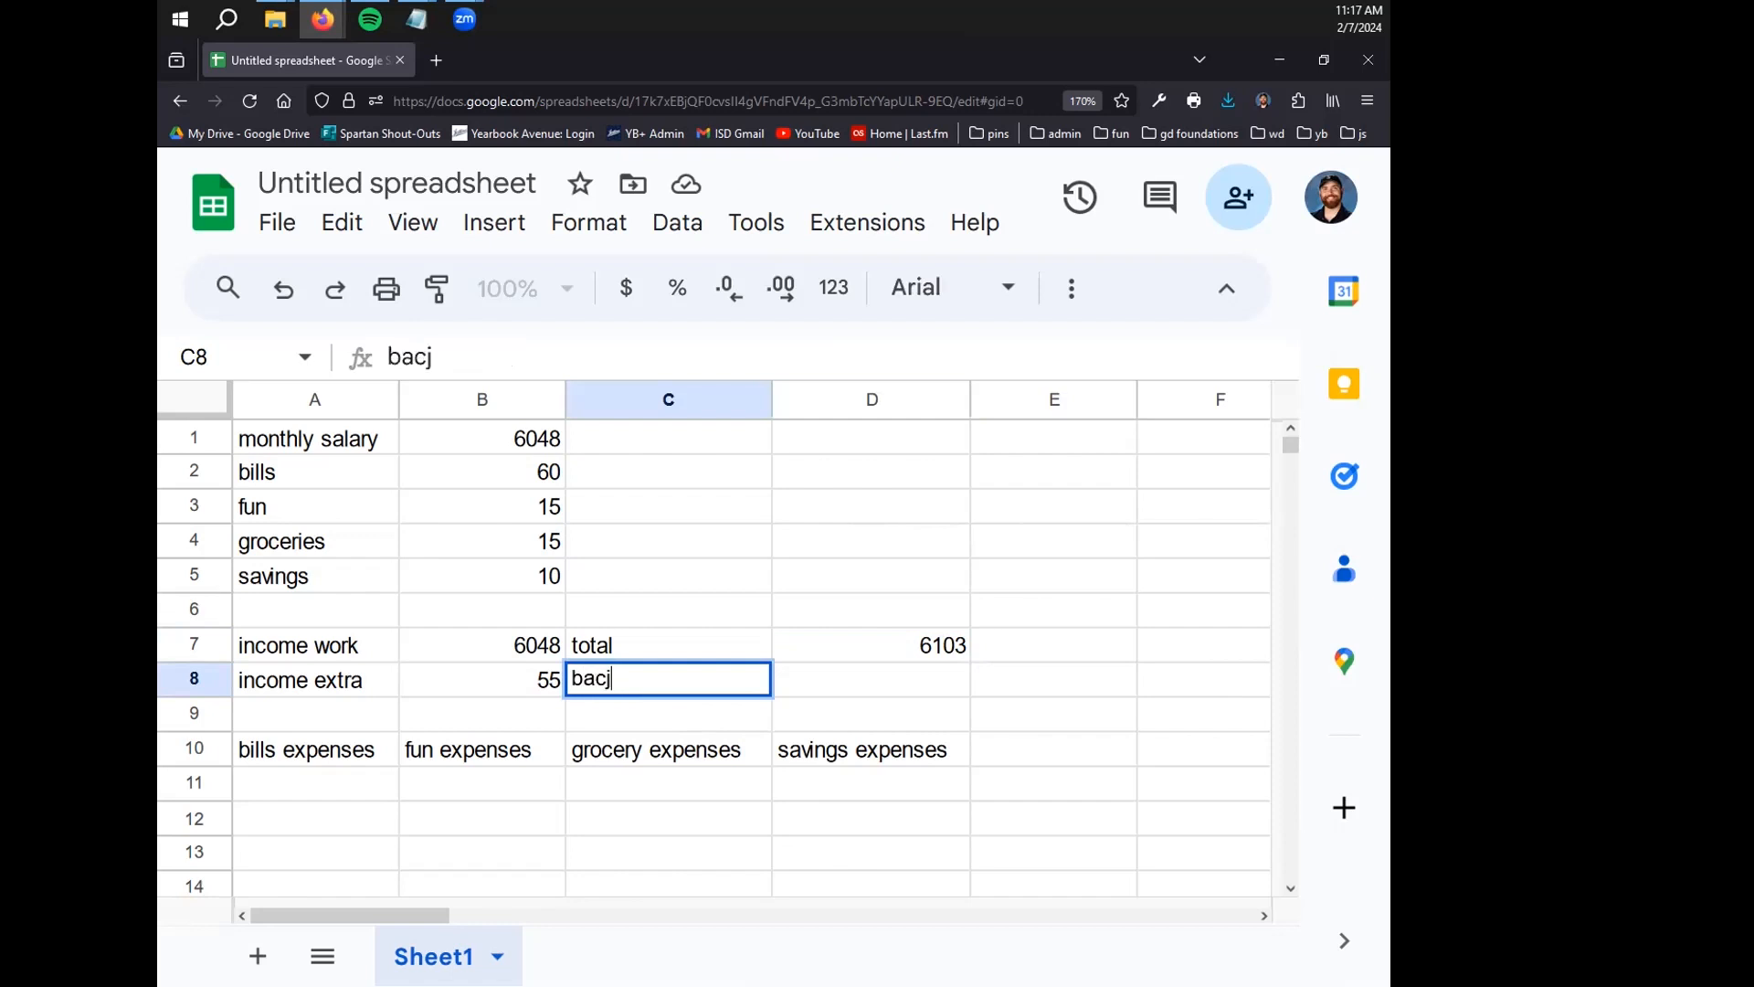
pyautogui.write('op')
pyautogui.press('BackSpace')
pyautogui.press('BackSpace')
pyautogui.write('p')
pyautogui.click(1086, 814)
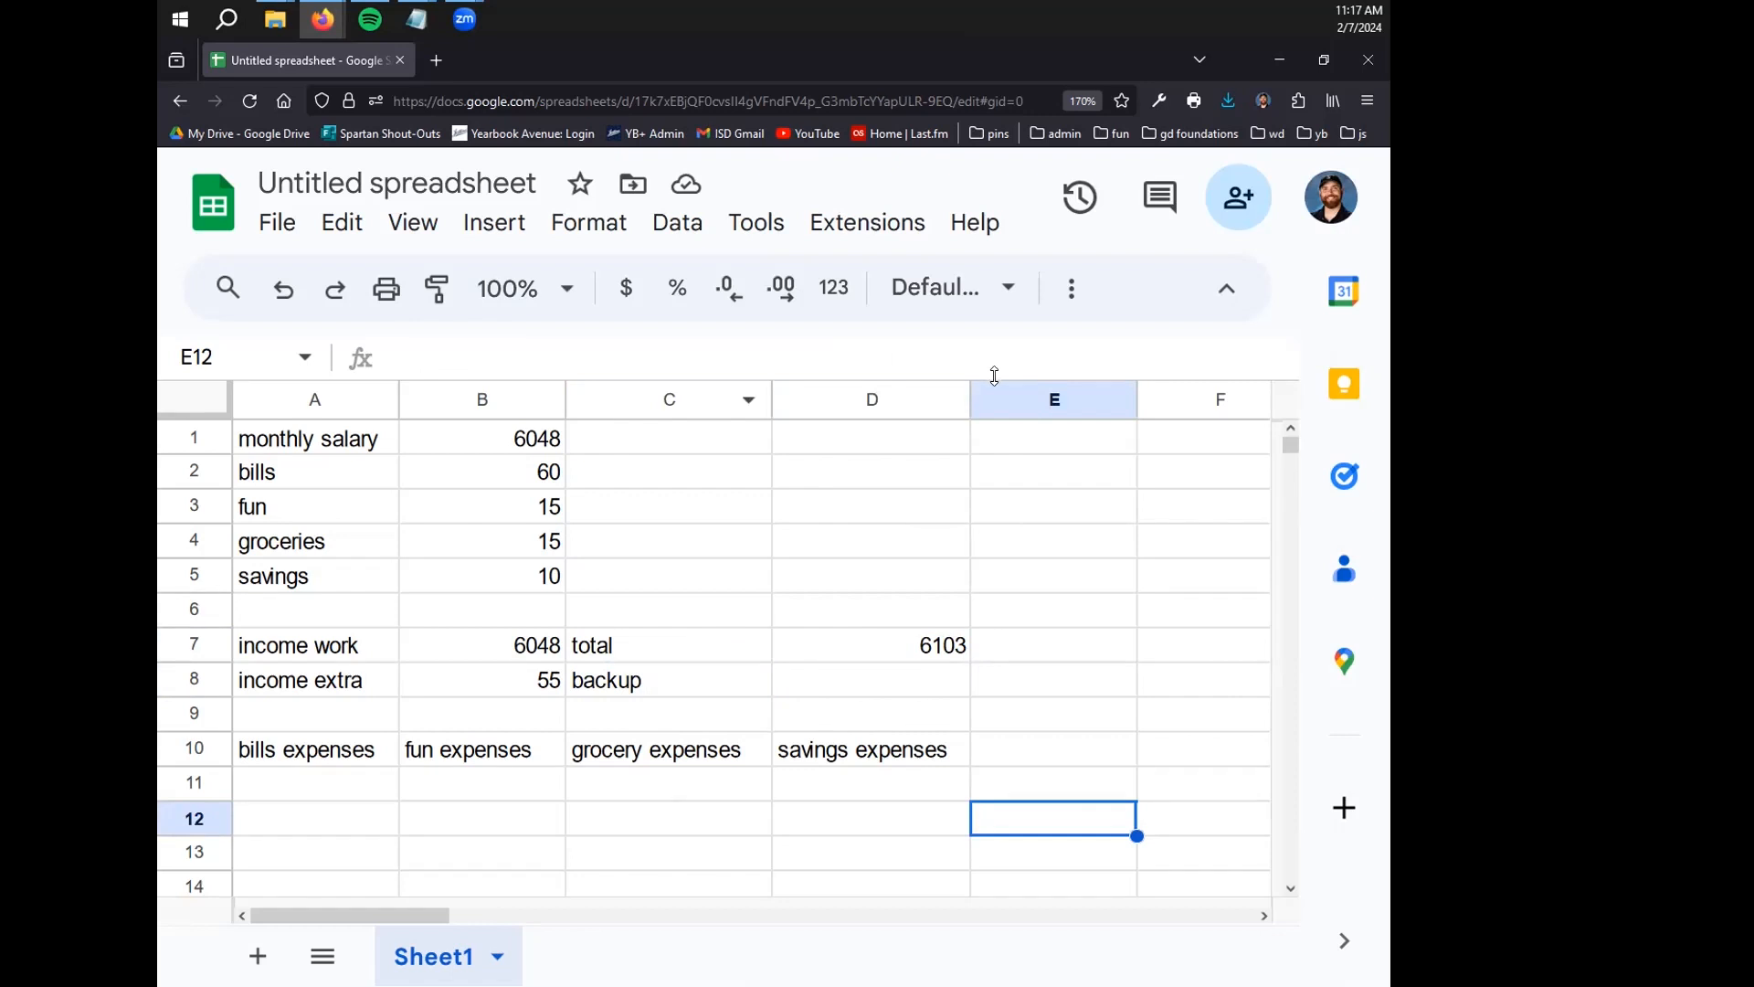
# Review how the bills, fun, groceries and savings percentages in B2:B5 relate to the income total in D7
pyautogui.click(342, 790)
pyautogui.click(530, 480)
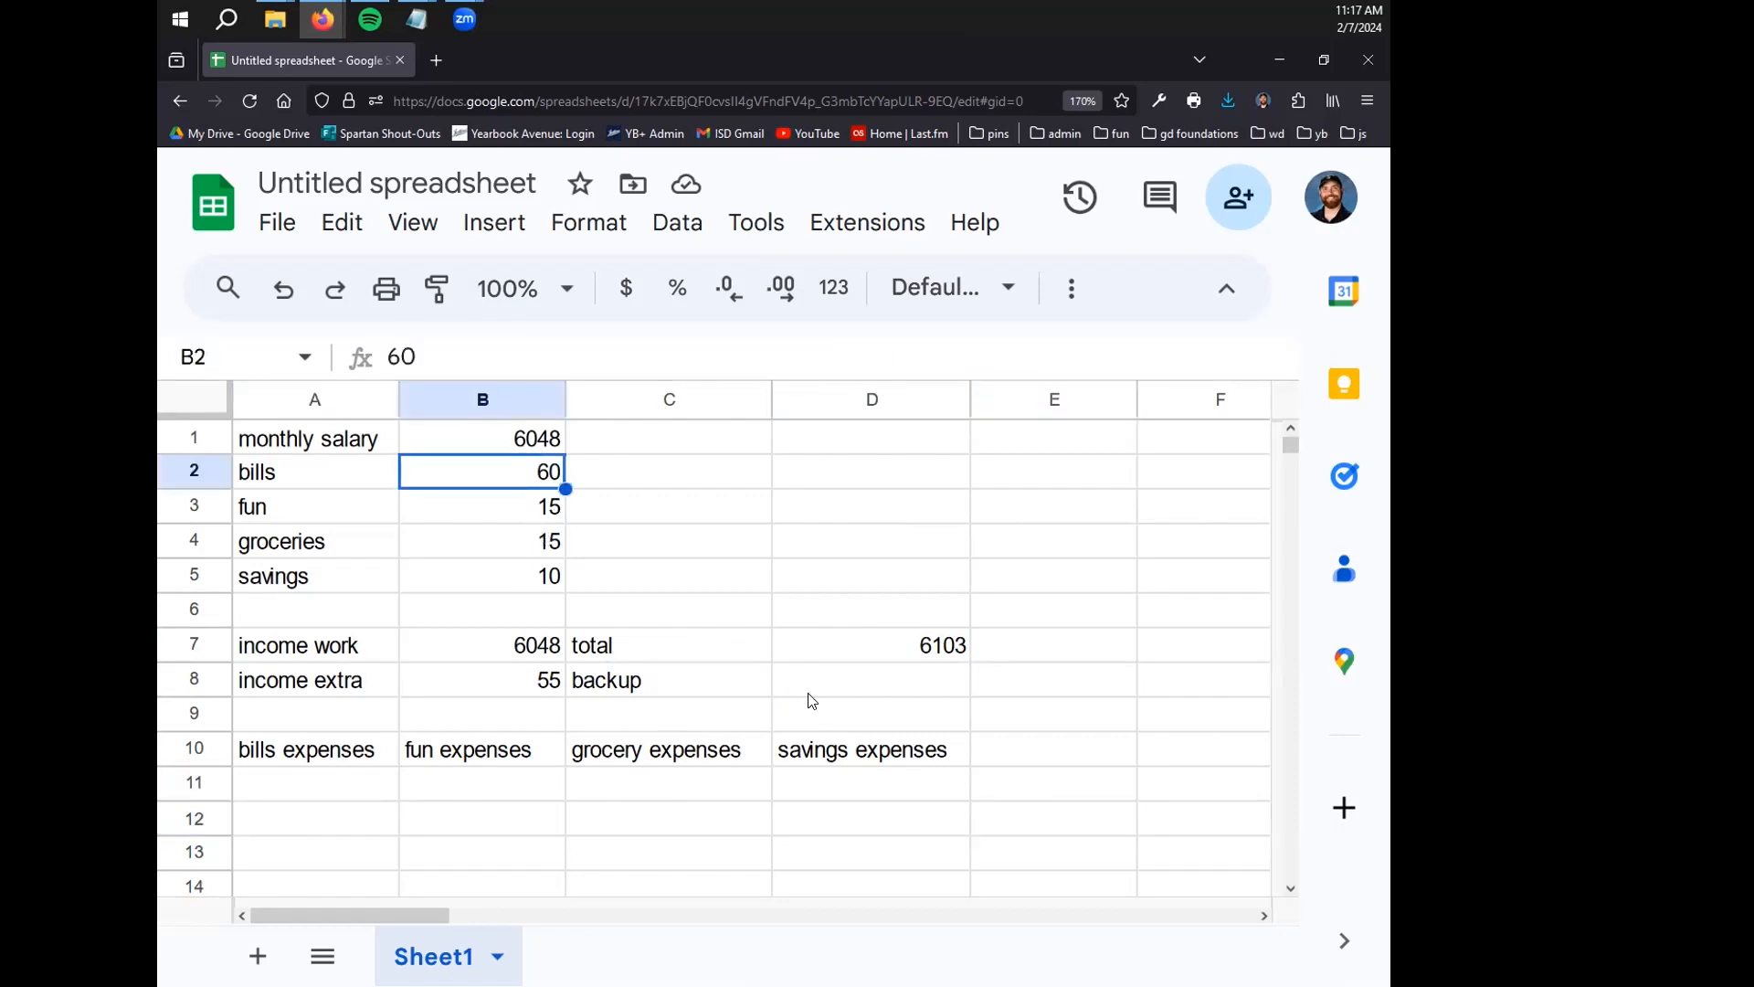
pyautogui.click(916, 650)
pyautogui.click(466, 466)
pyautogui.click(513, 505)
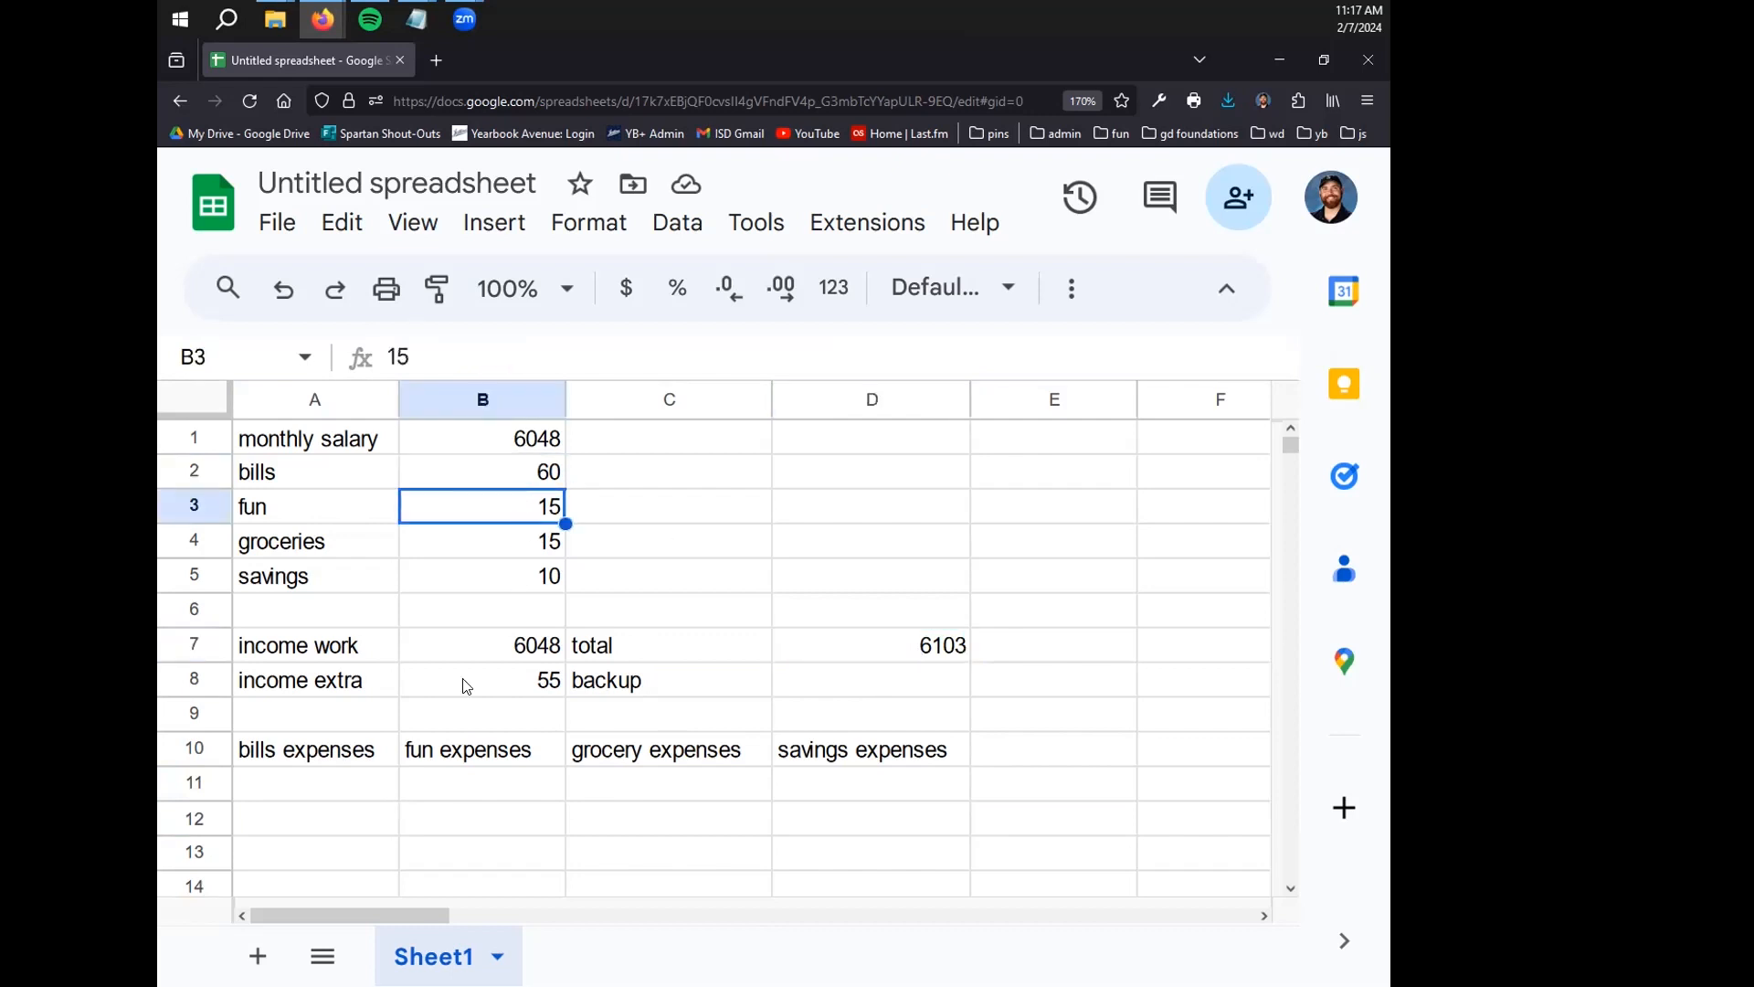
pyautogui.click(936, 641)
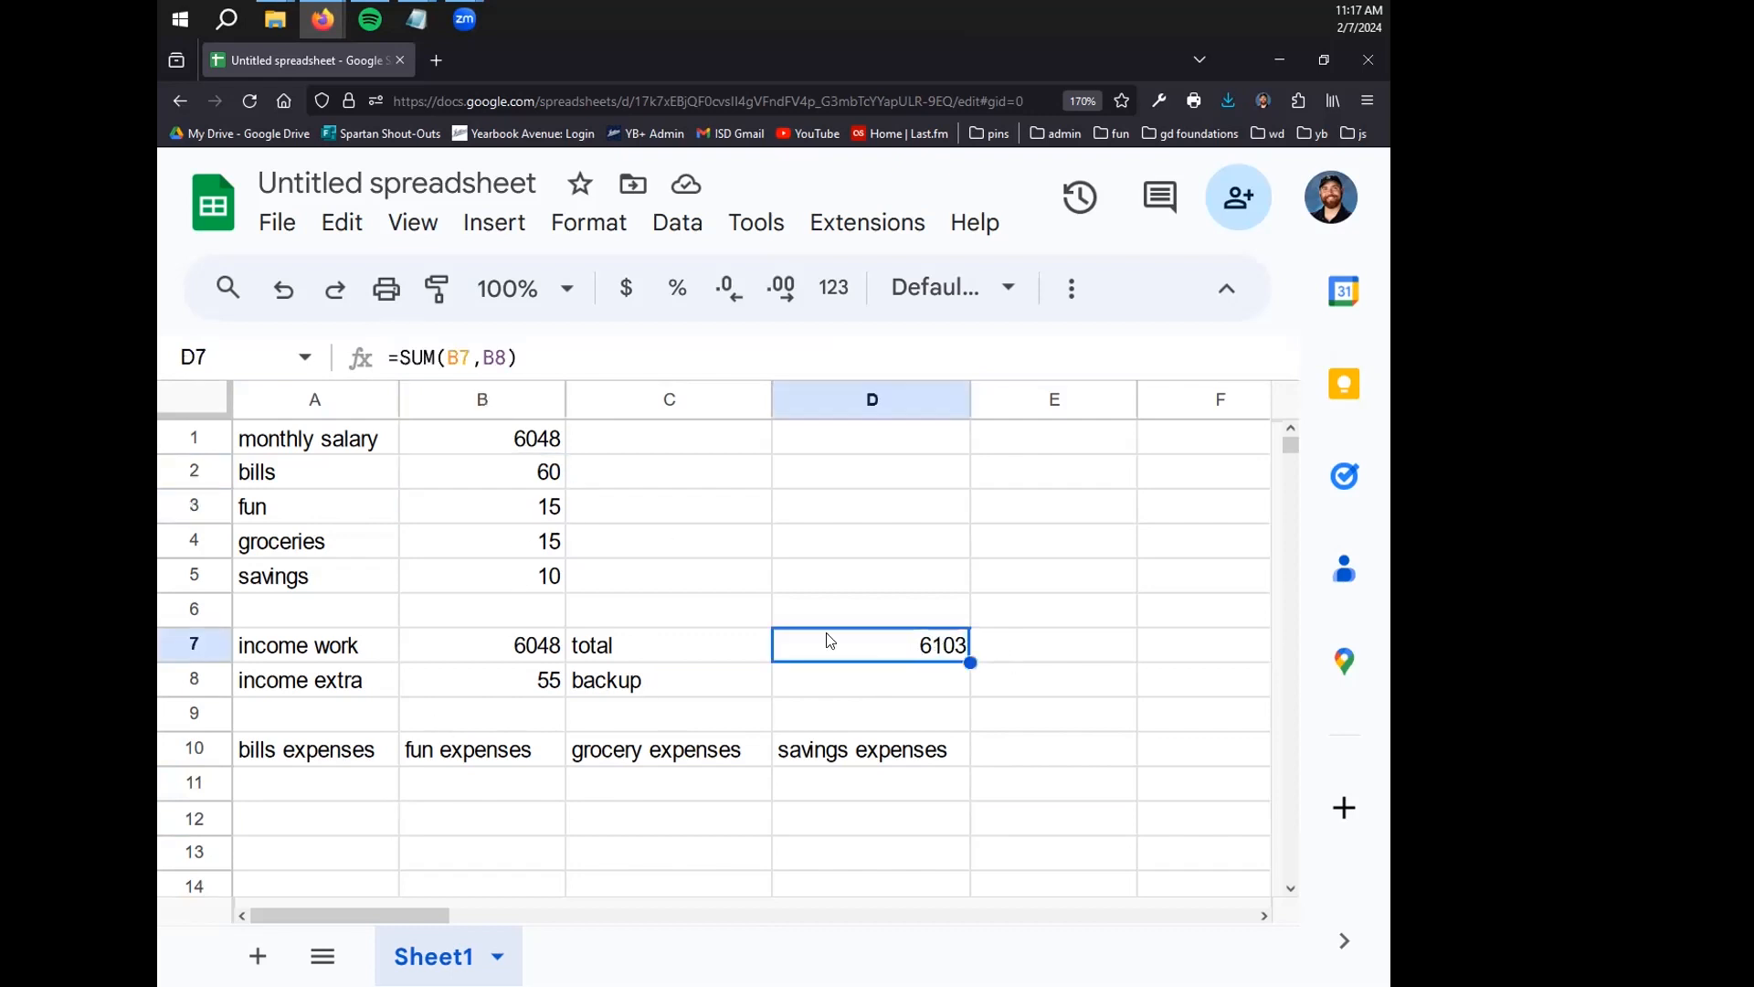
pyautogui.click(539, 548)
pyautogui.click(914, 643)
pyautogui.click(504, 585)
pyautogui.click(921, 632)
# Look over the cells beneath the four expense headings in row 11 and the income total in D7 that feeds them
pyautogui.click(457, 781)
pyautogui.click(640, 786)
pyautogui.click(850, 804)
pyautogui.click(357, 803)
pyautogui.click(473, 795)
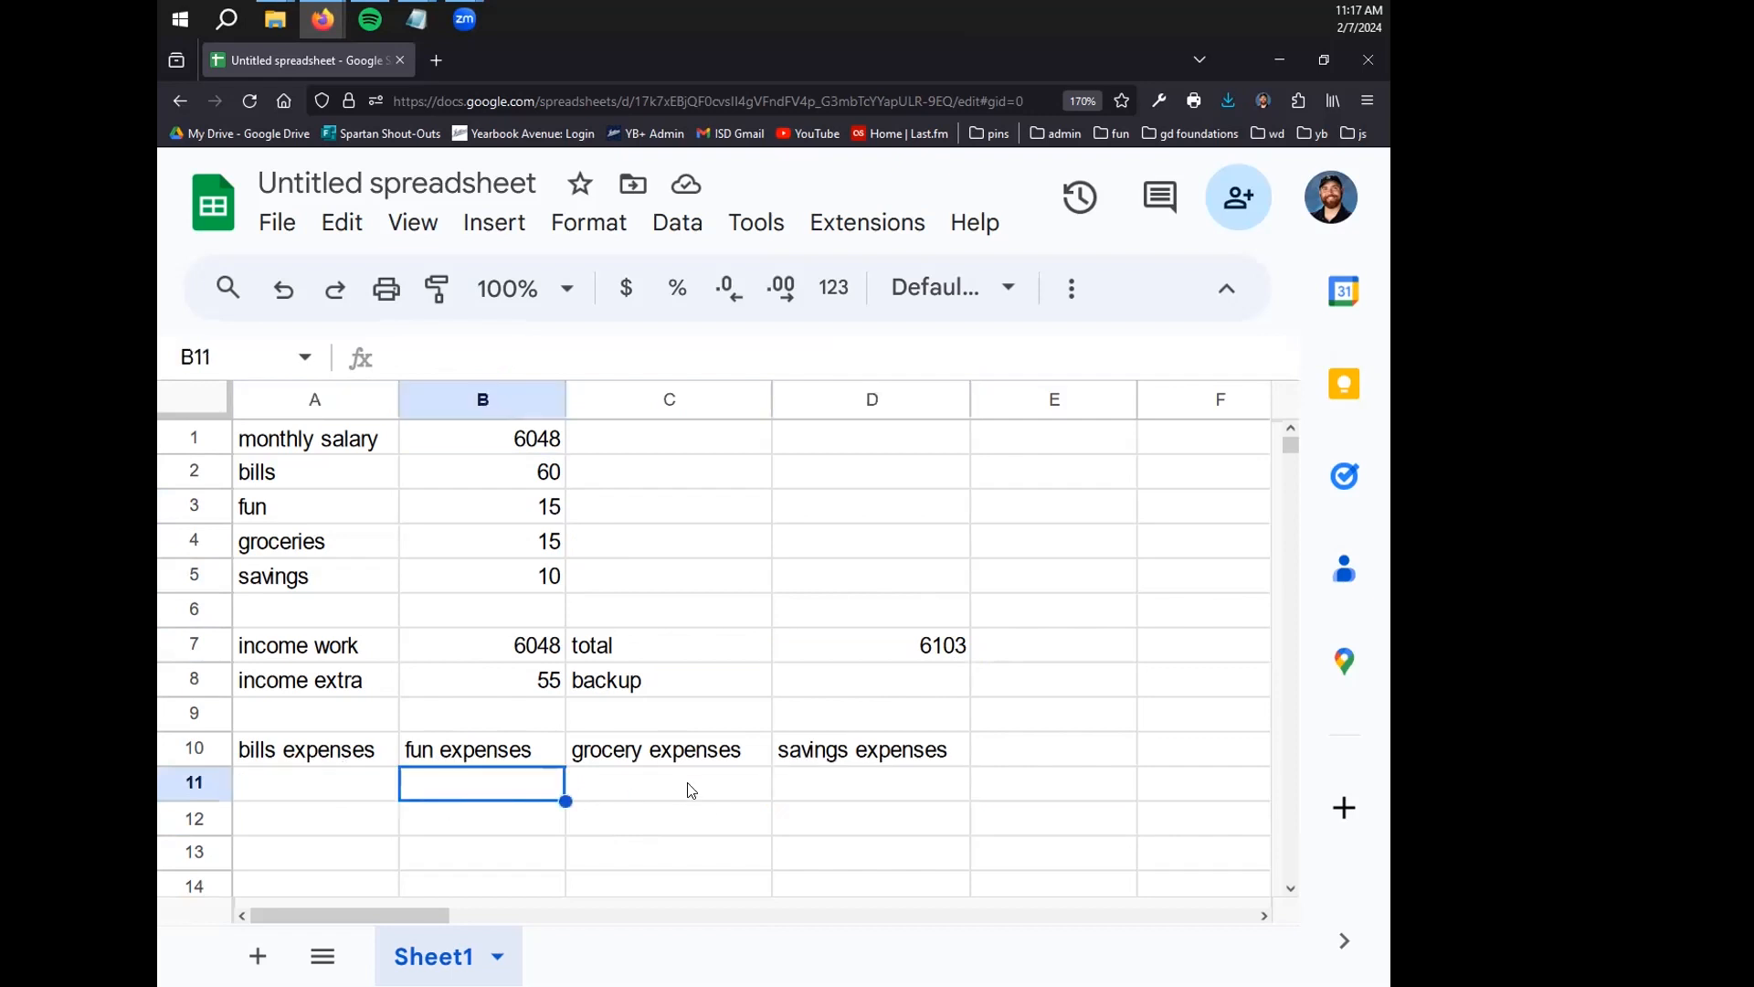
pyautogui.click(689, 791)
pyautogui.click(897, 784)
pyautogui.click(356, 786)
pyautogui.click(501, 783)
pyautogui.click(731, 787)
pyautogui.click(900, 793)
pyautogui.click(338, 802)
pyautogui.click(493, 788)
pyautogui.click(694, 787)
pyautogui.click(868, 784)
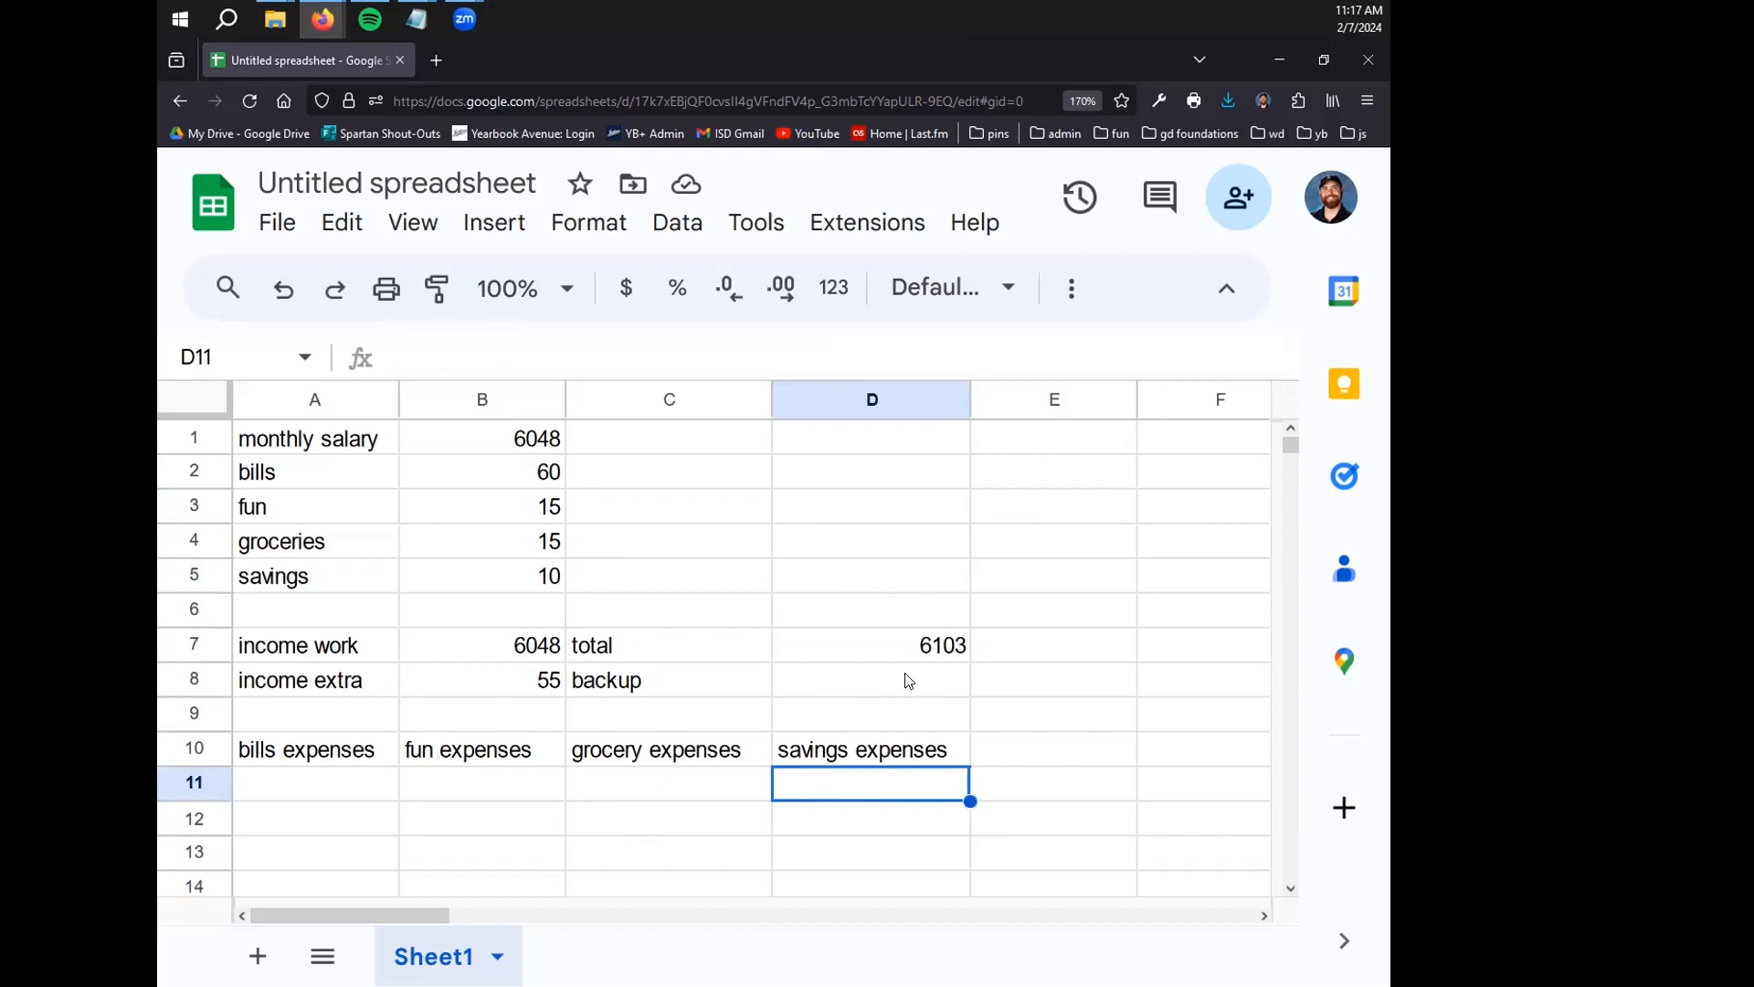
pyautogui.click(891, 650)
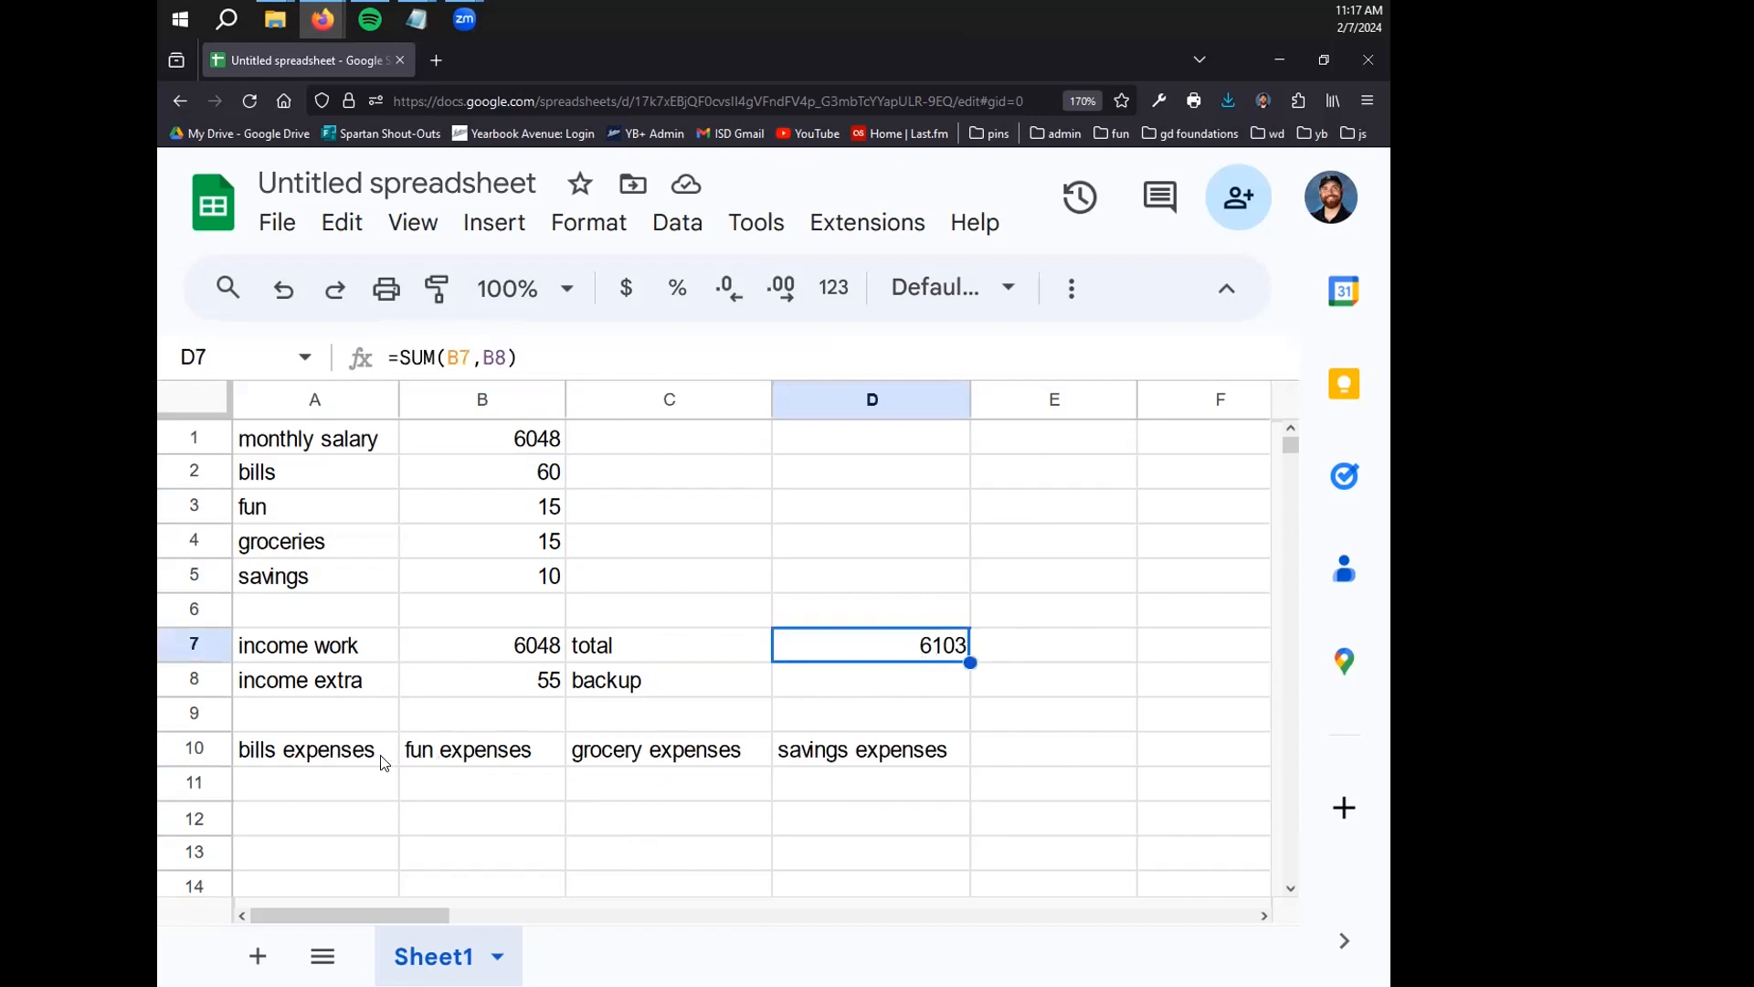
# Enter the formula =sum(D7*0.6) in A11 to calculate the bills share of the income total
pyautogui.click(340, 783)
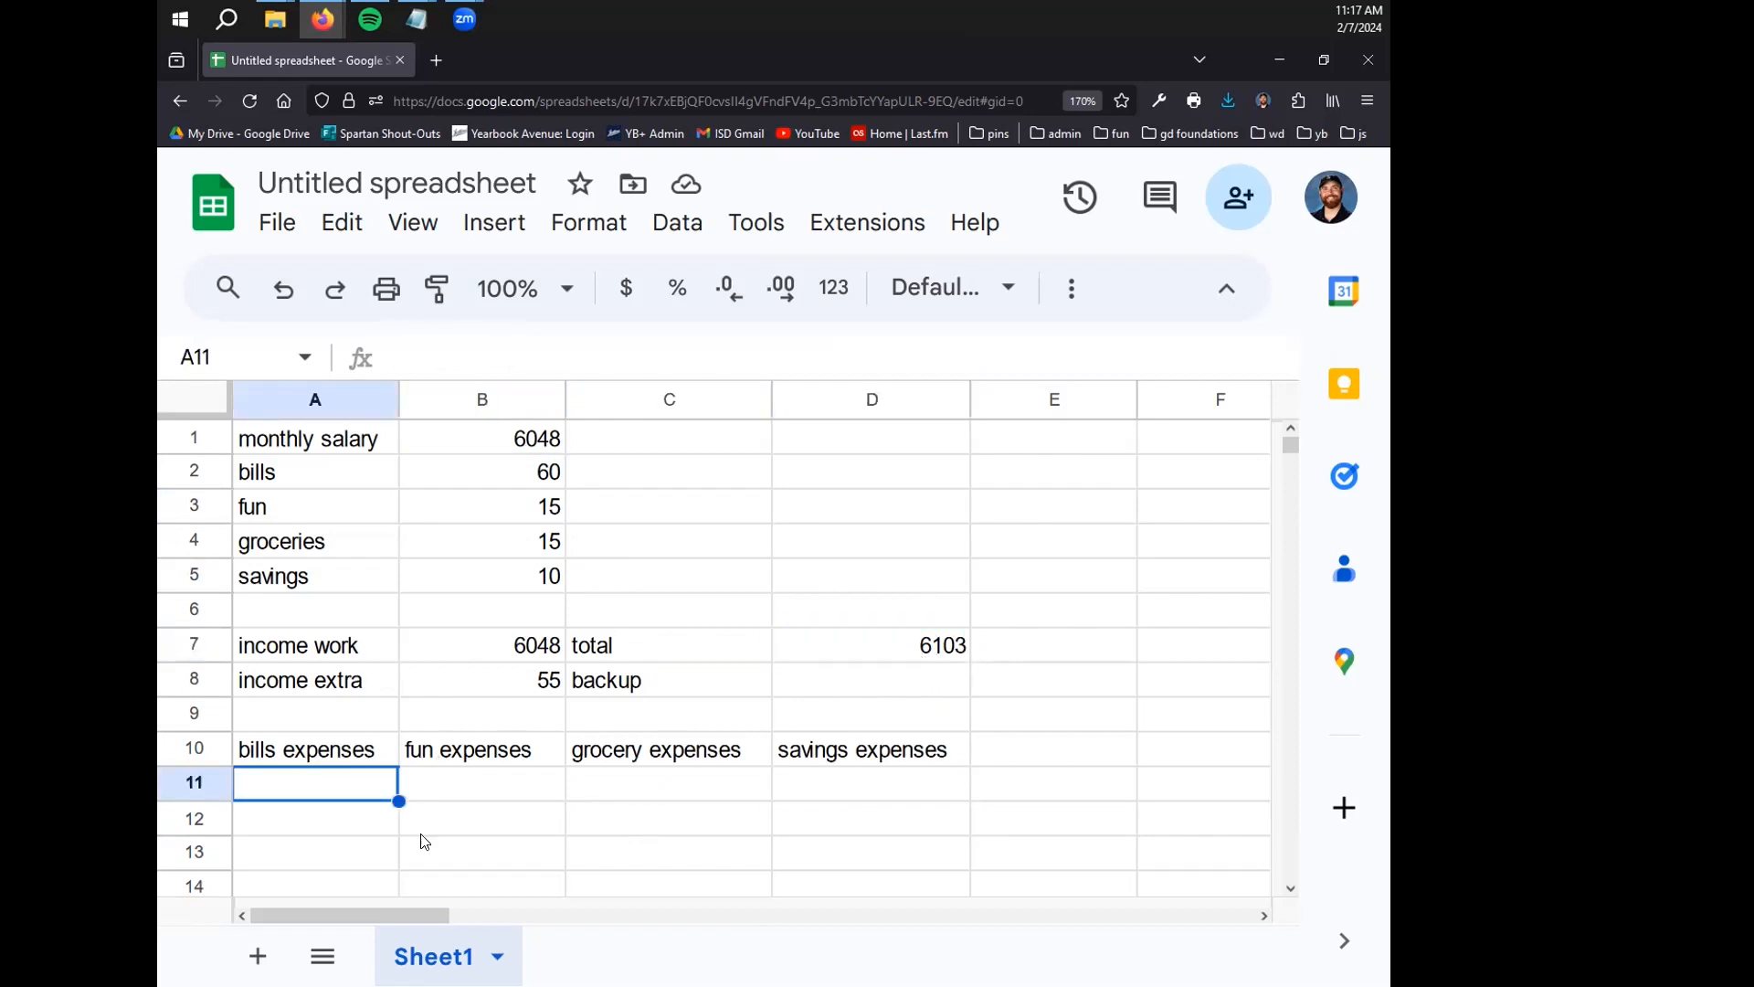
pyautogui.write('=sum')
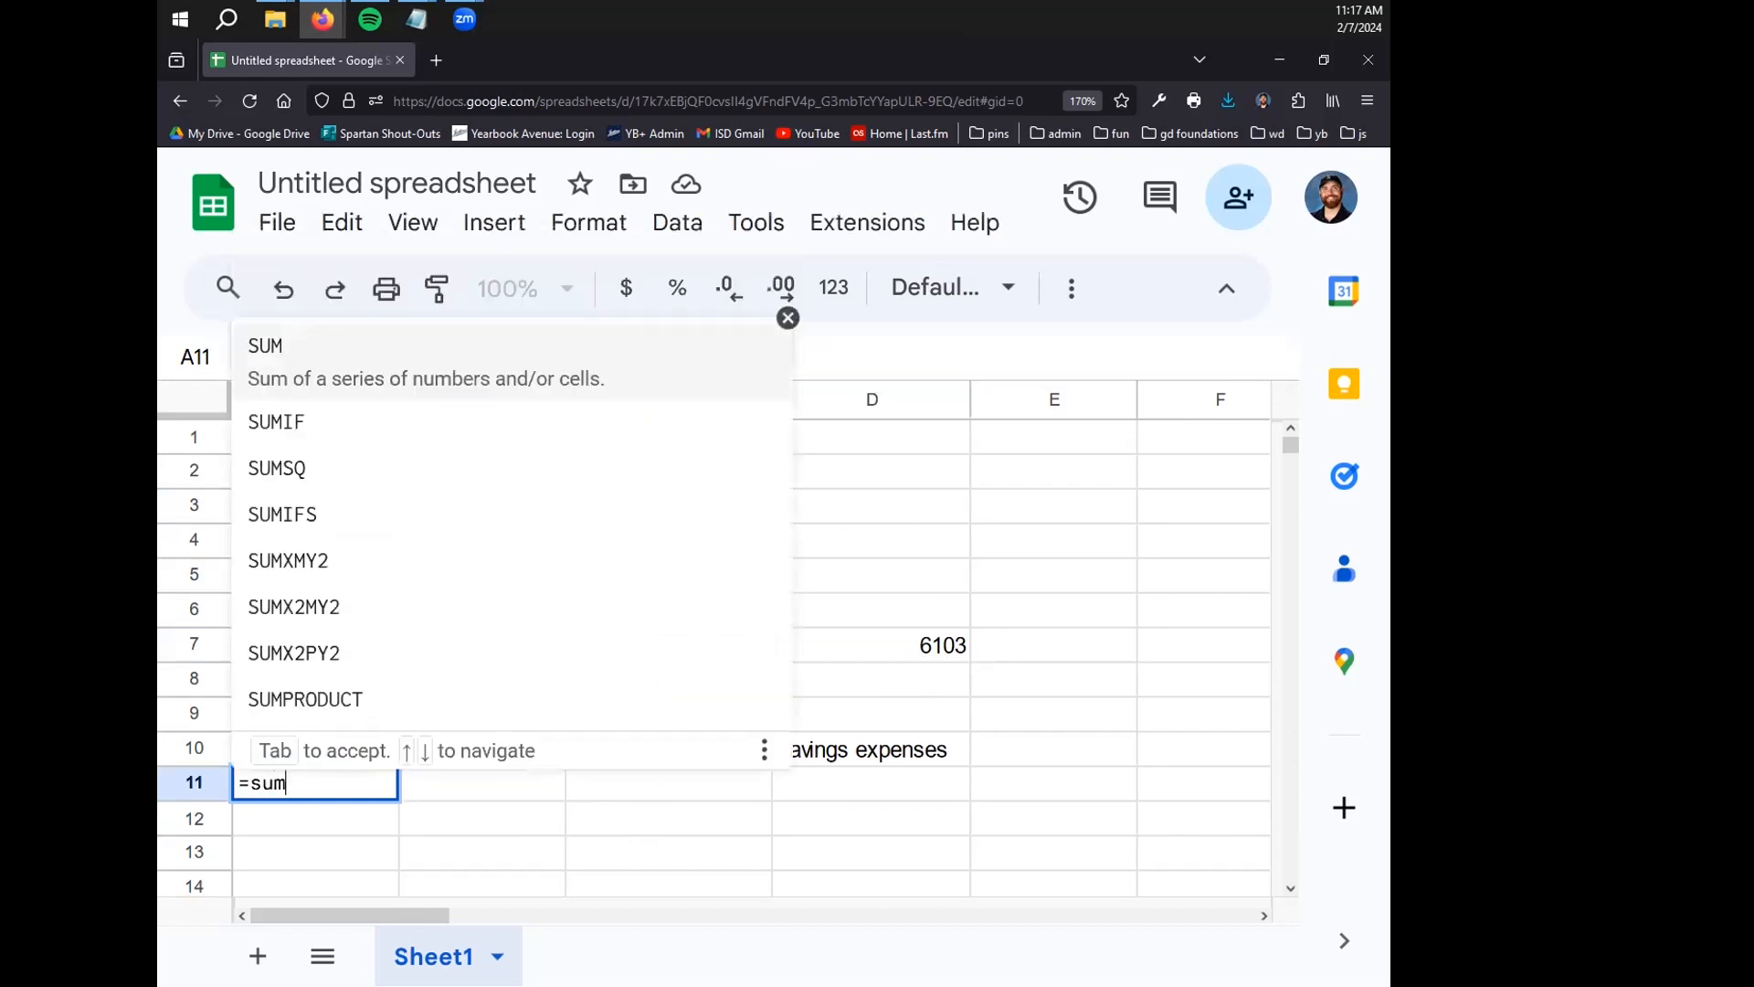
pyautogui.write('(')
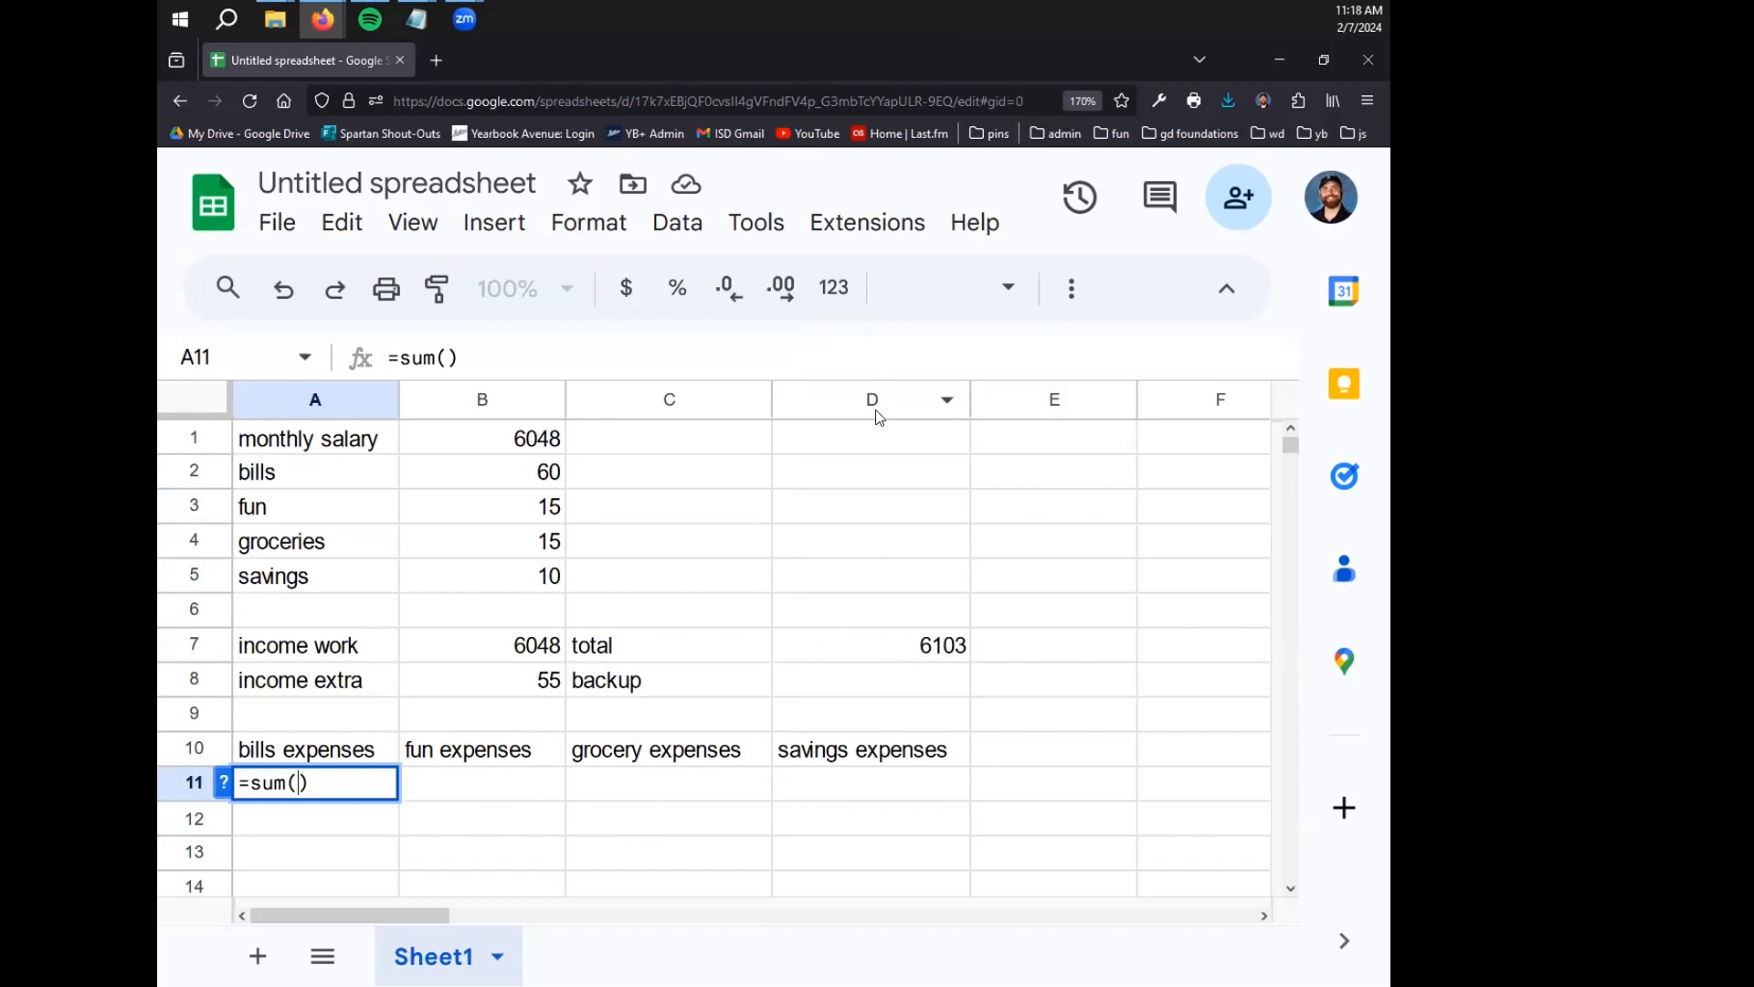
pyautogui.click(875, 654)
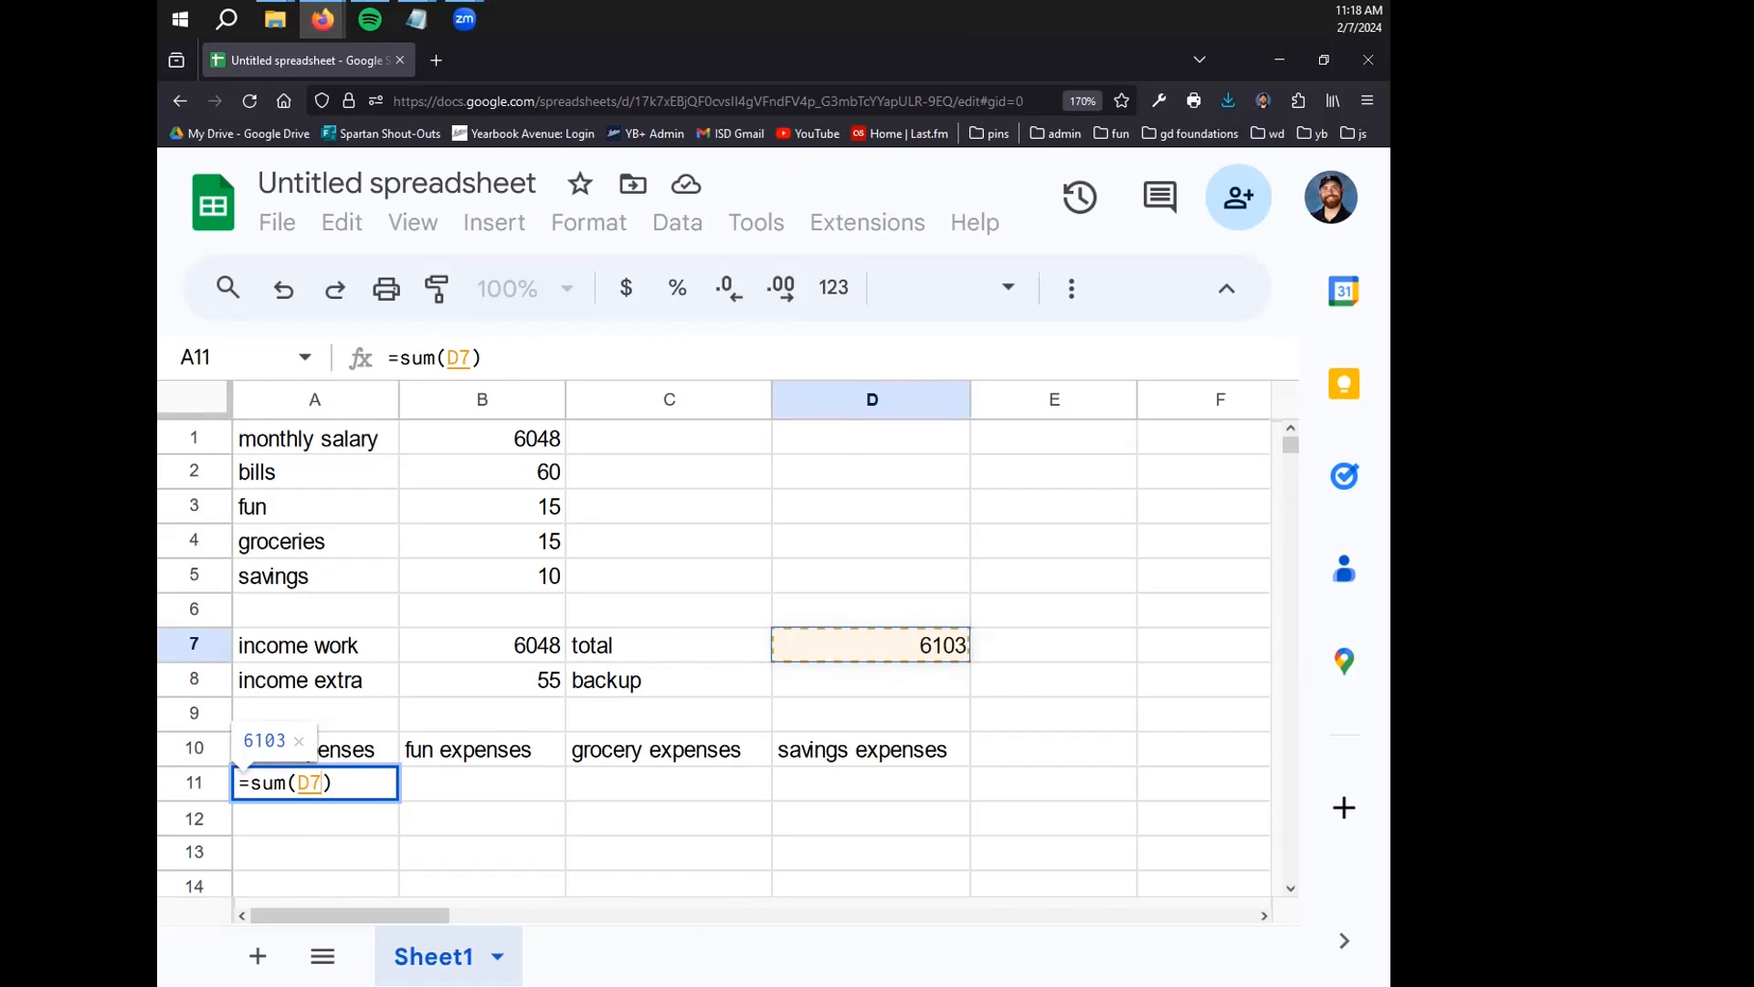
pyautogui.write('*')
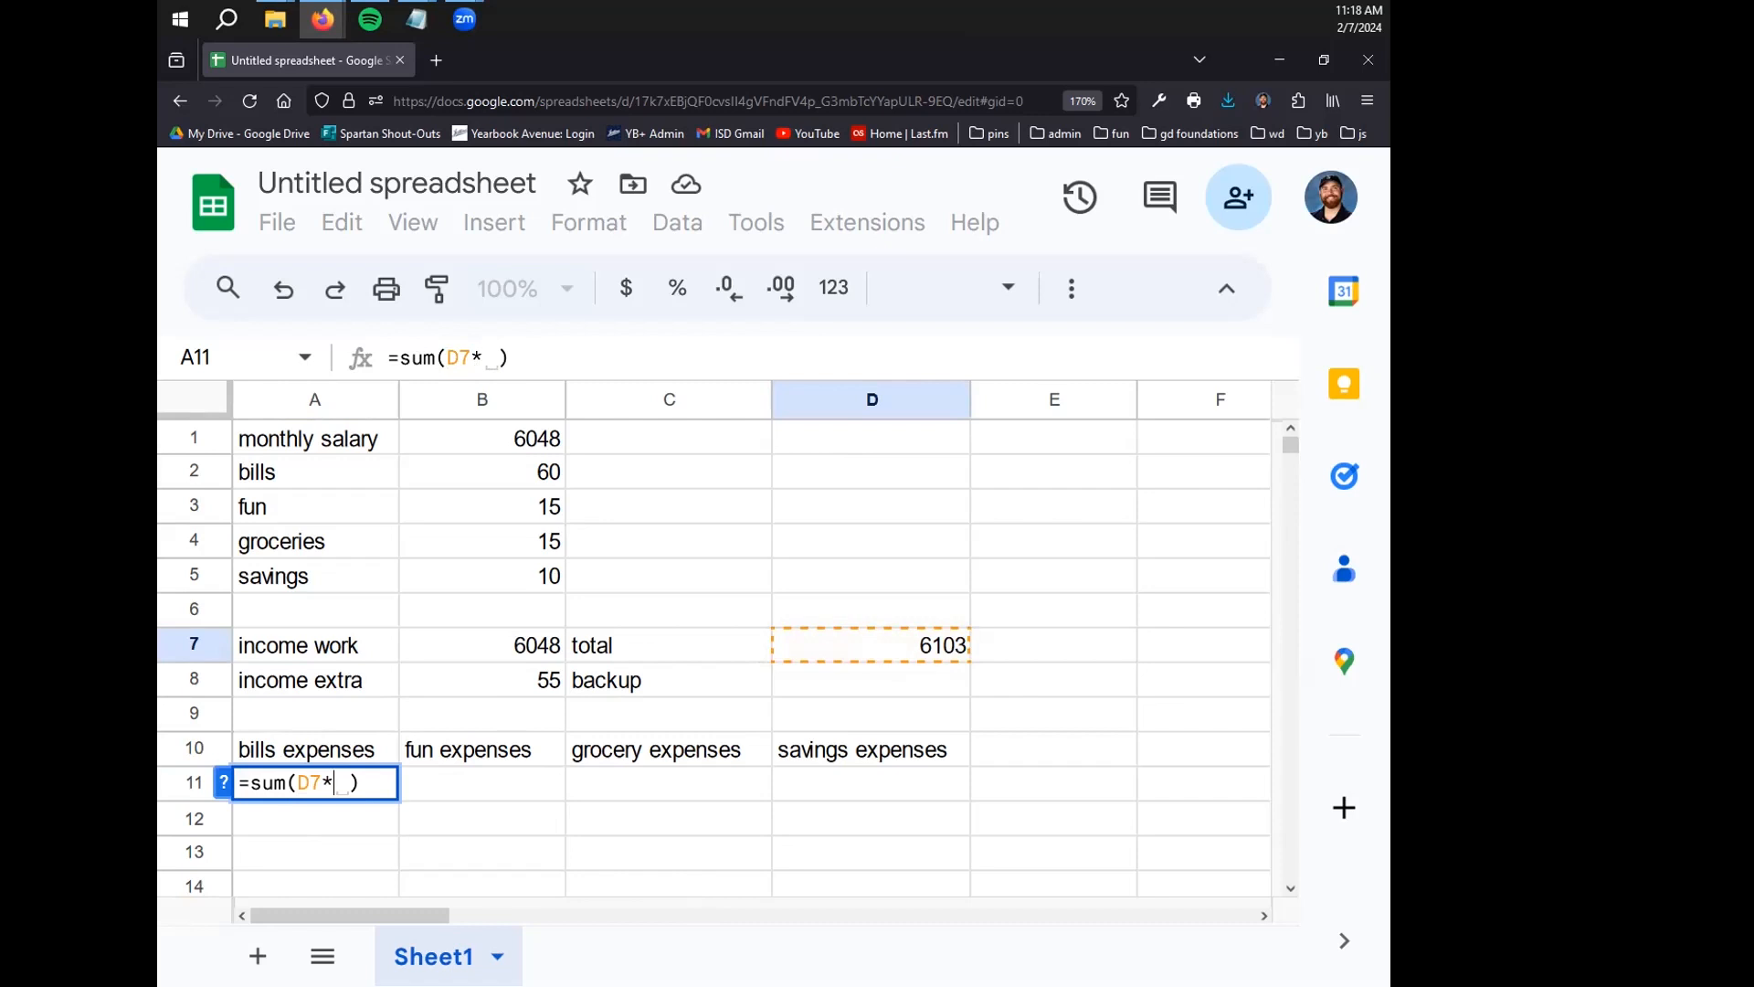
pyautogui.write('0.6')
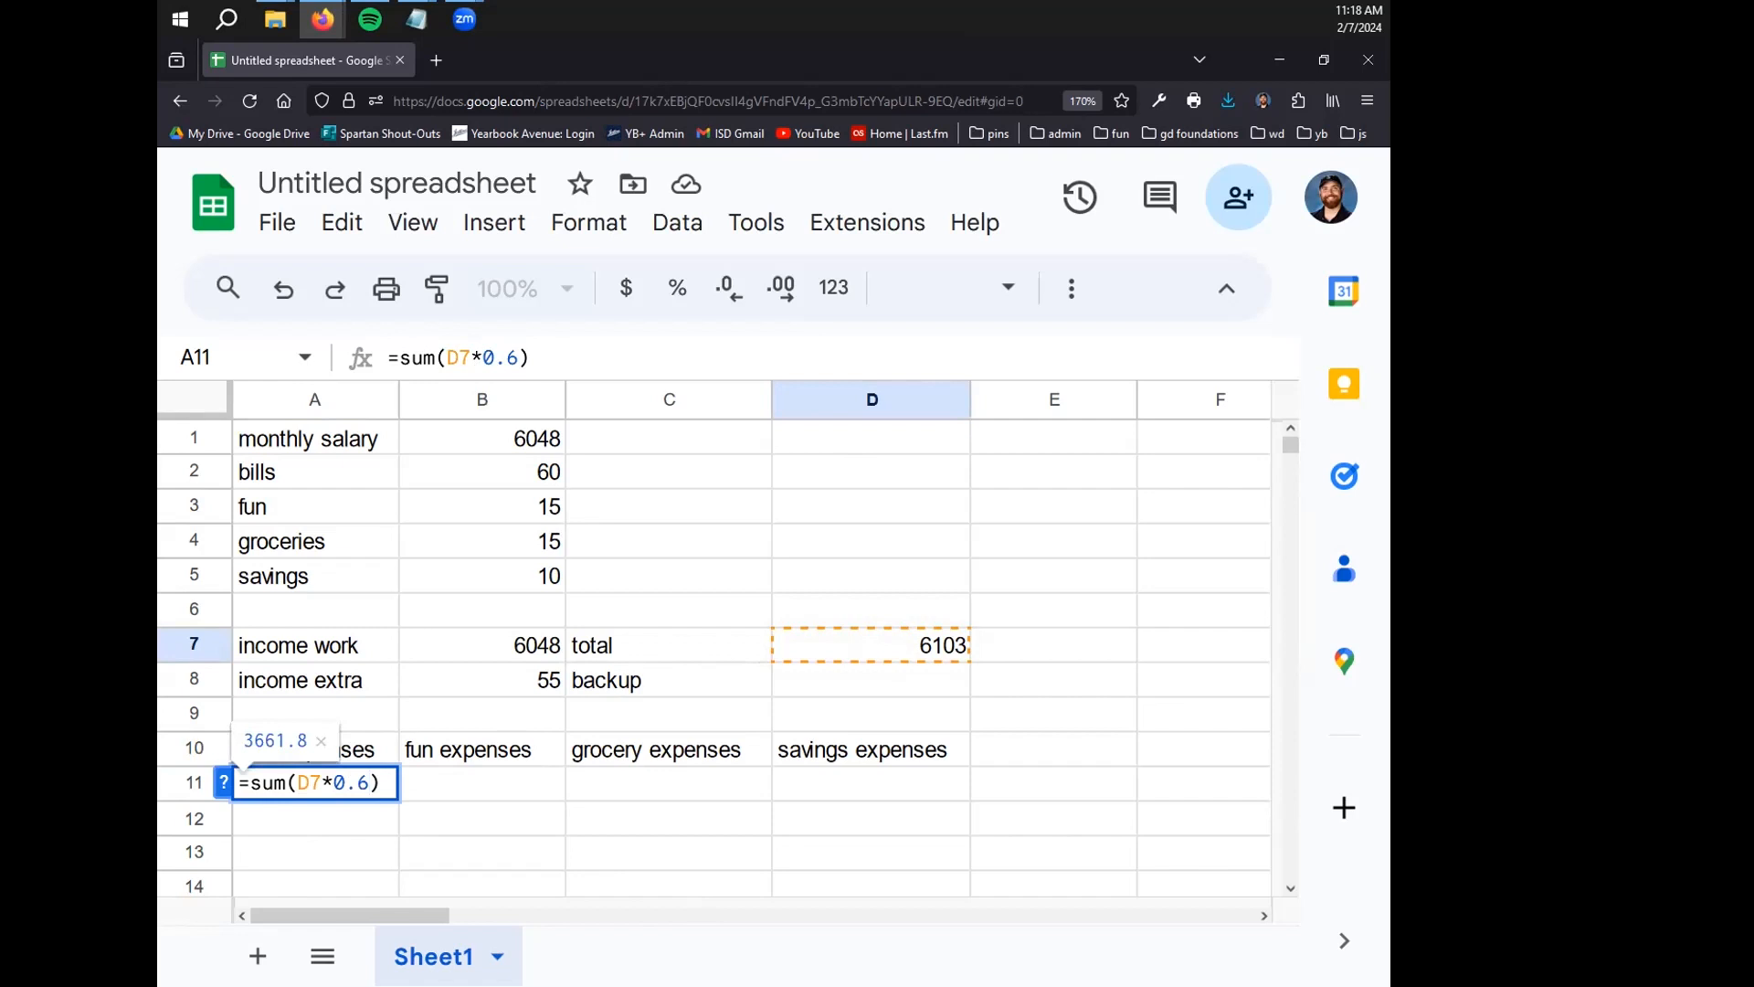
pyautogui.press('Return')
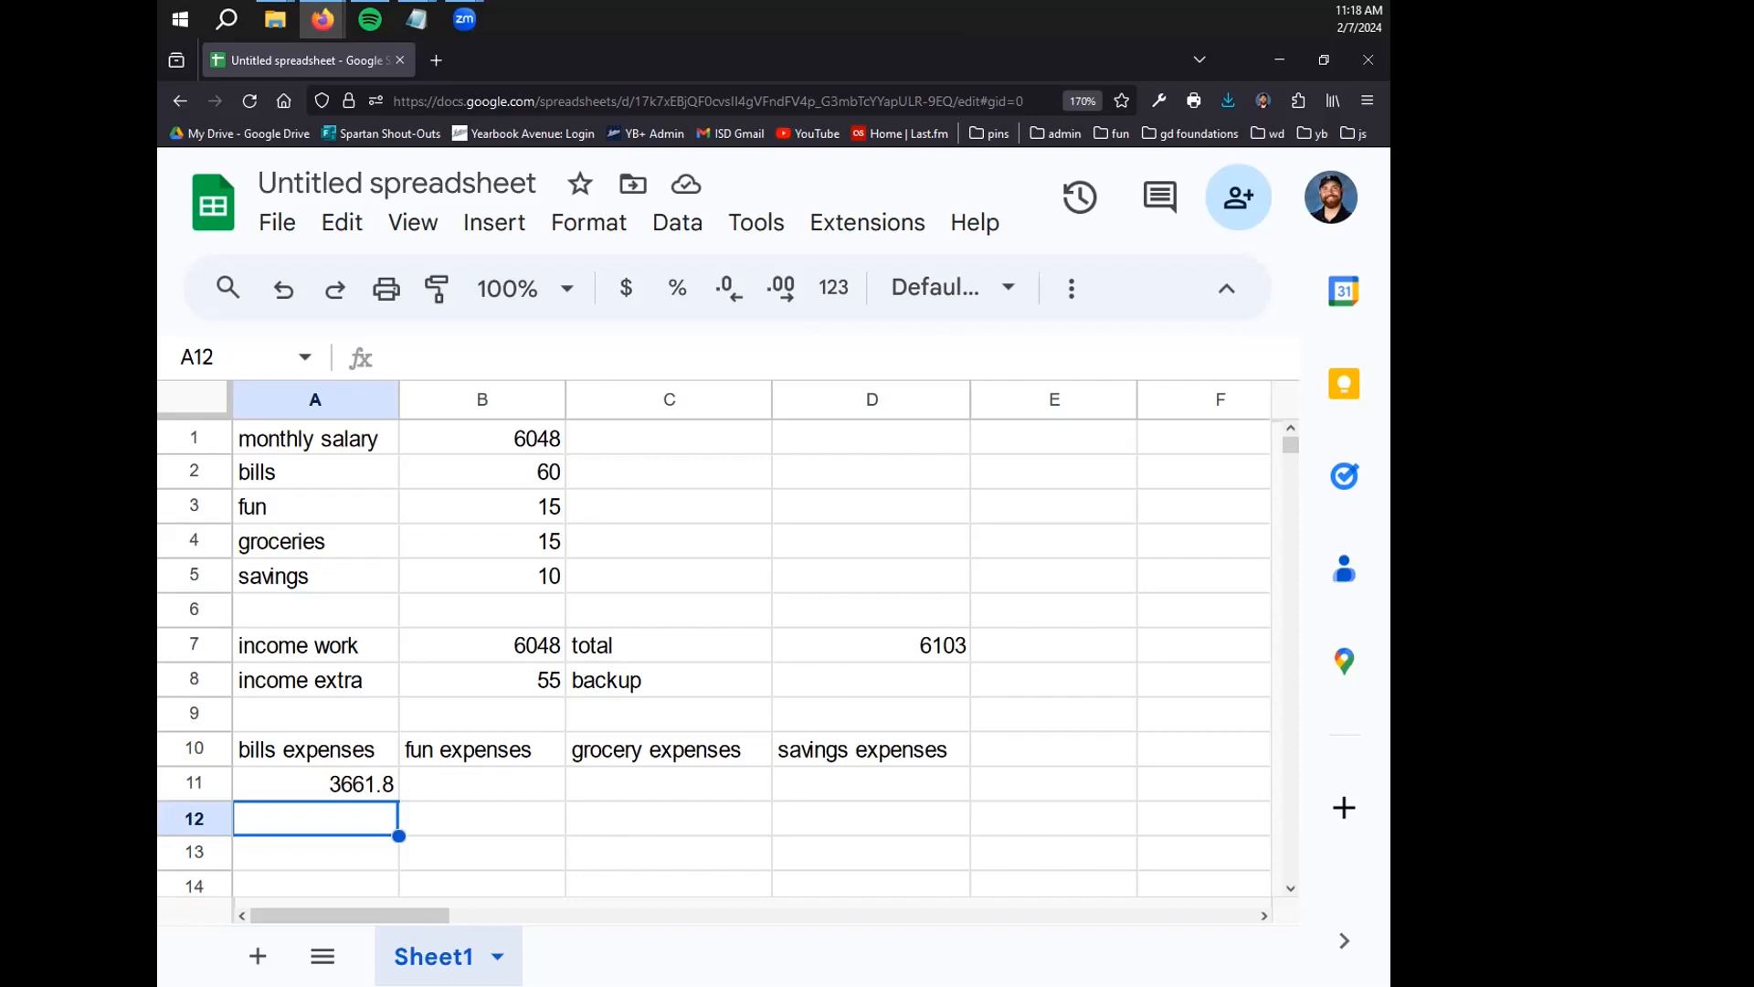
# Enter the formula =sum(D7*0.15) in B11 to calculate the fun share of the income total
pyautogui.click(494, 786)
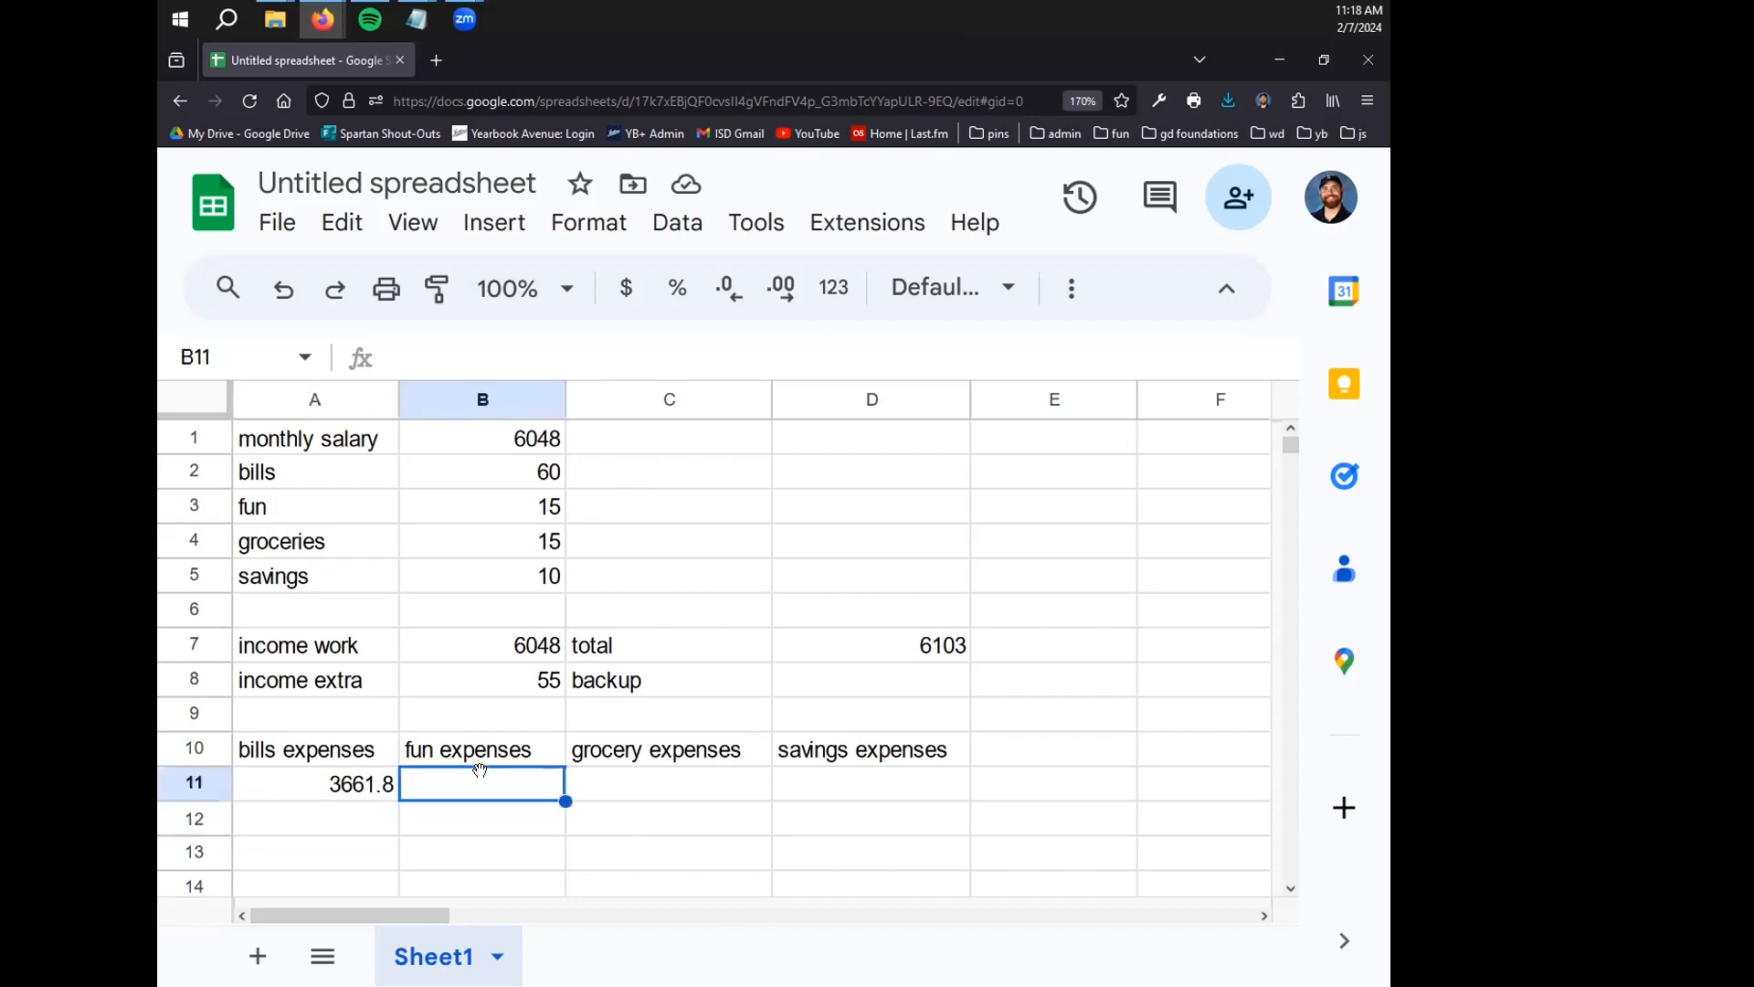
pyautogui.write('=sum()')
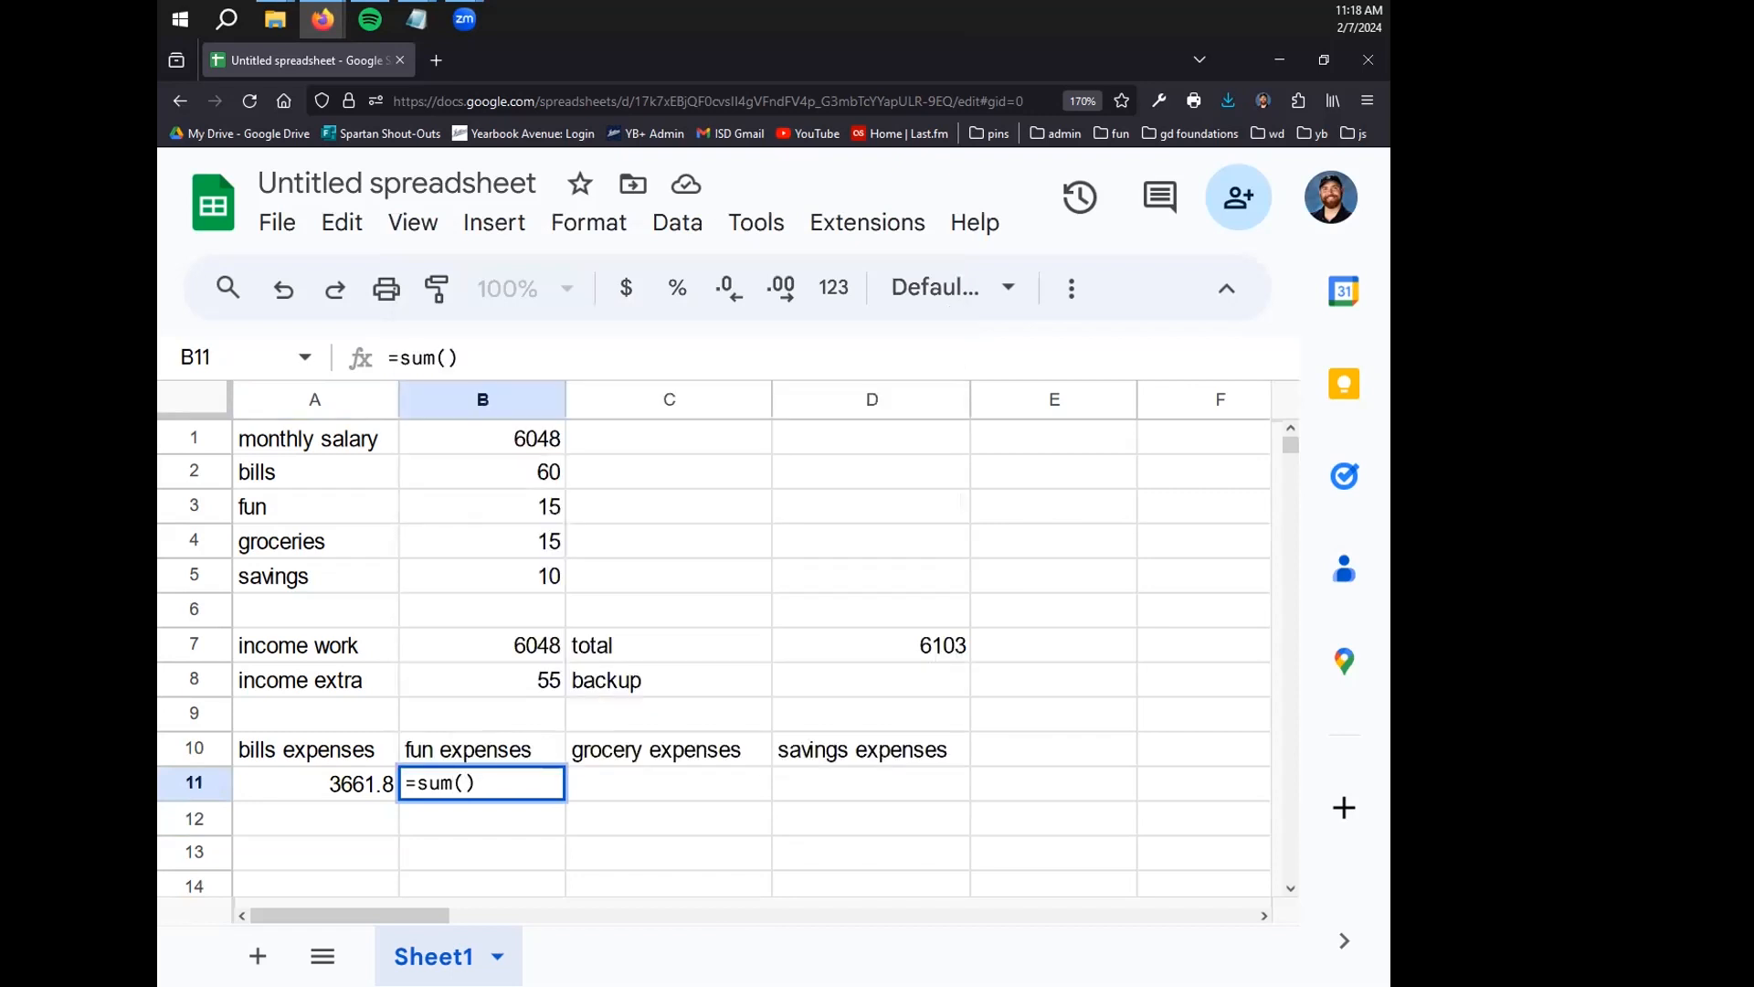
pyautogui.click(909, 646)
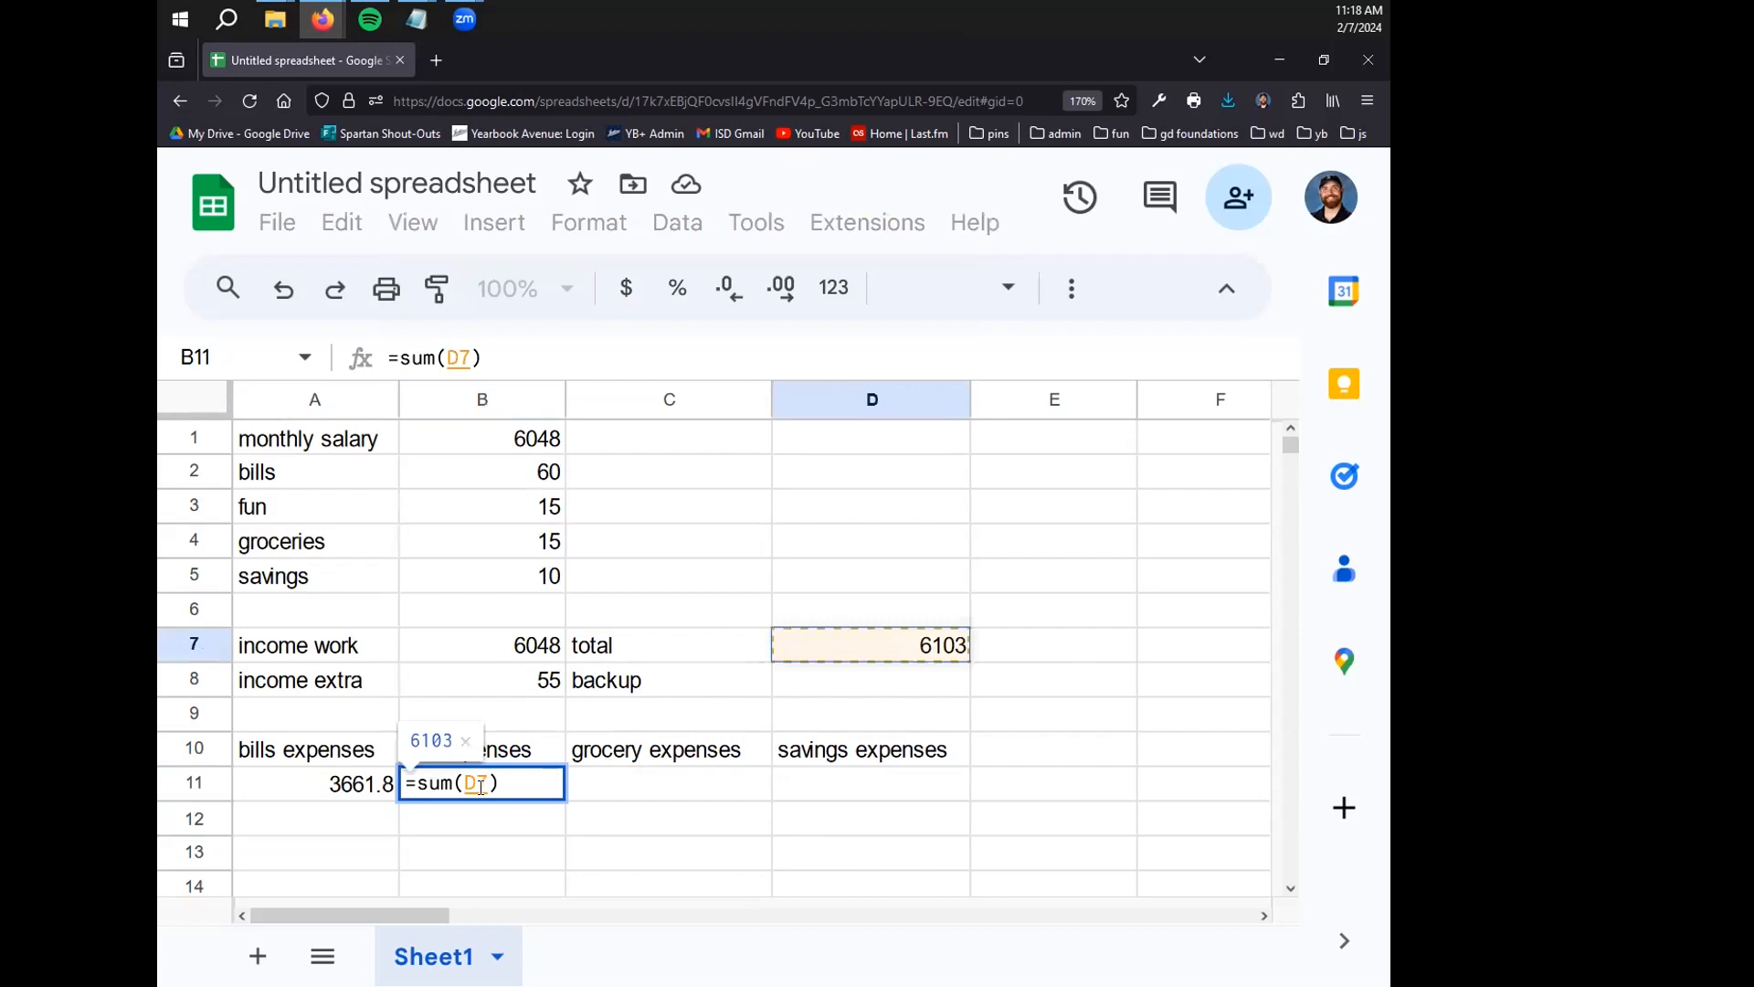
pyautogui.write('*')
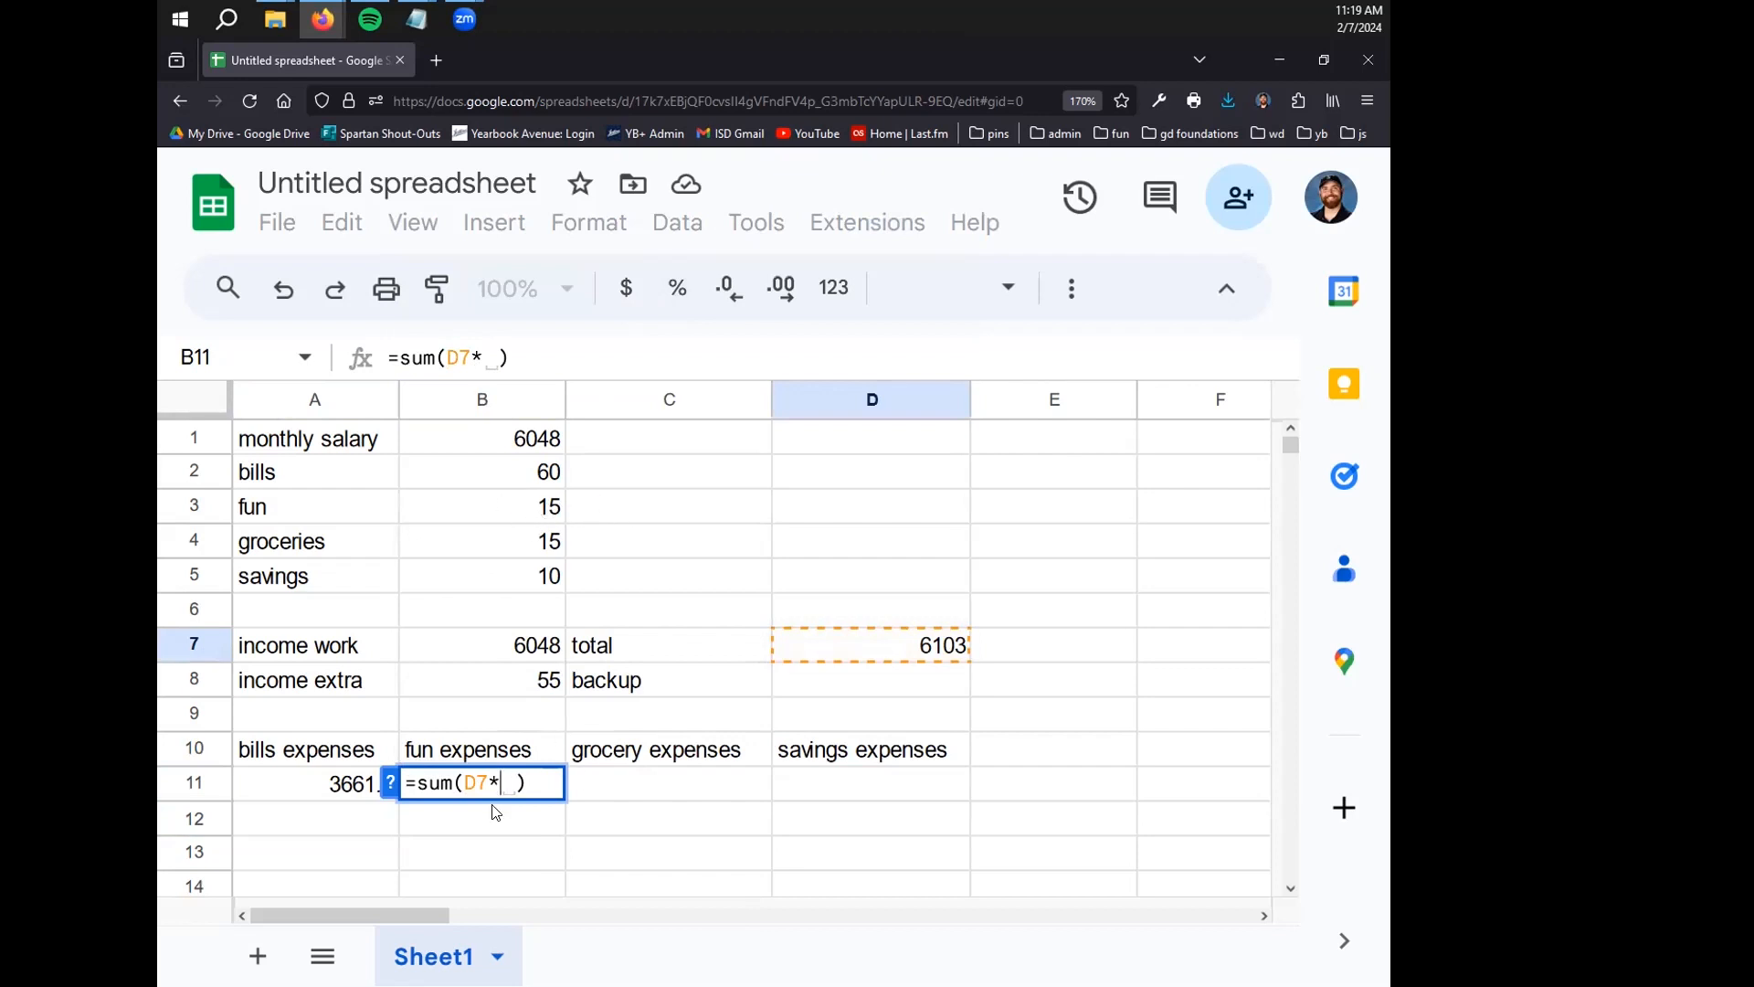
pyautogui.write('0.154')
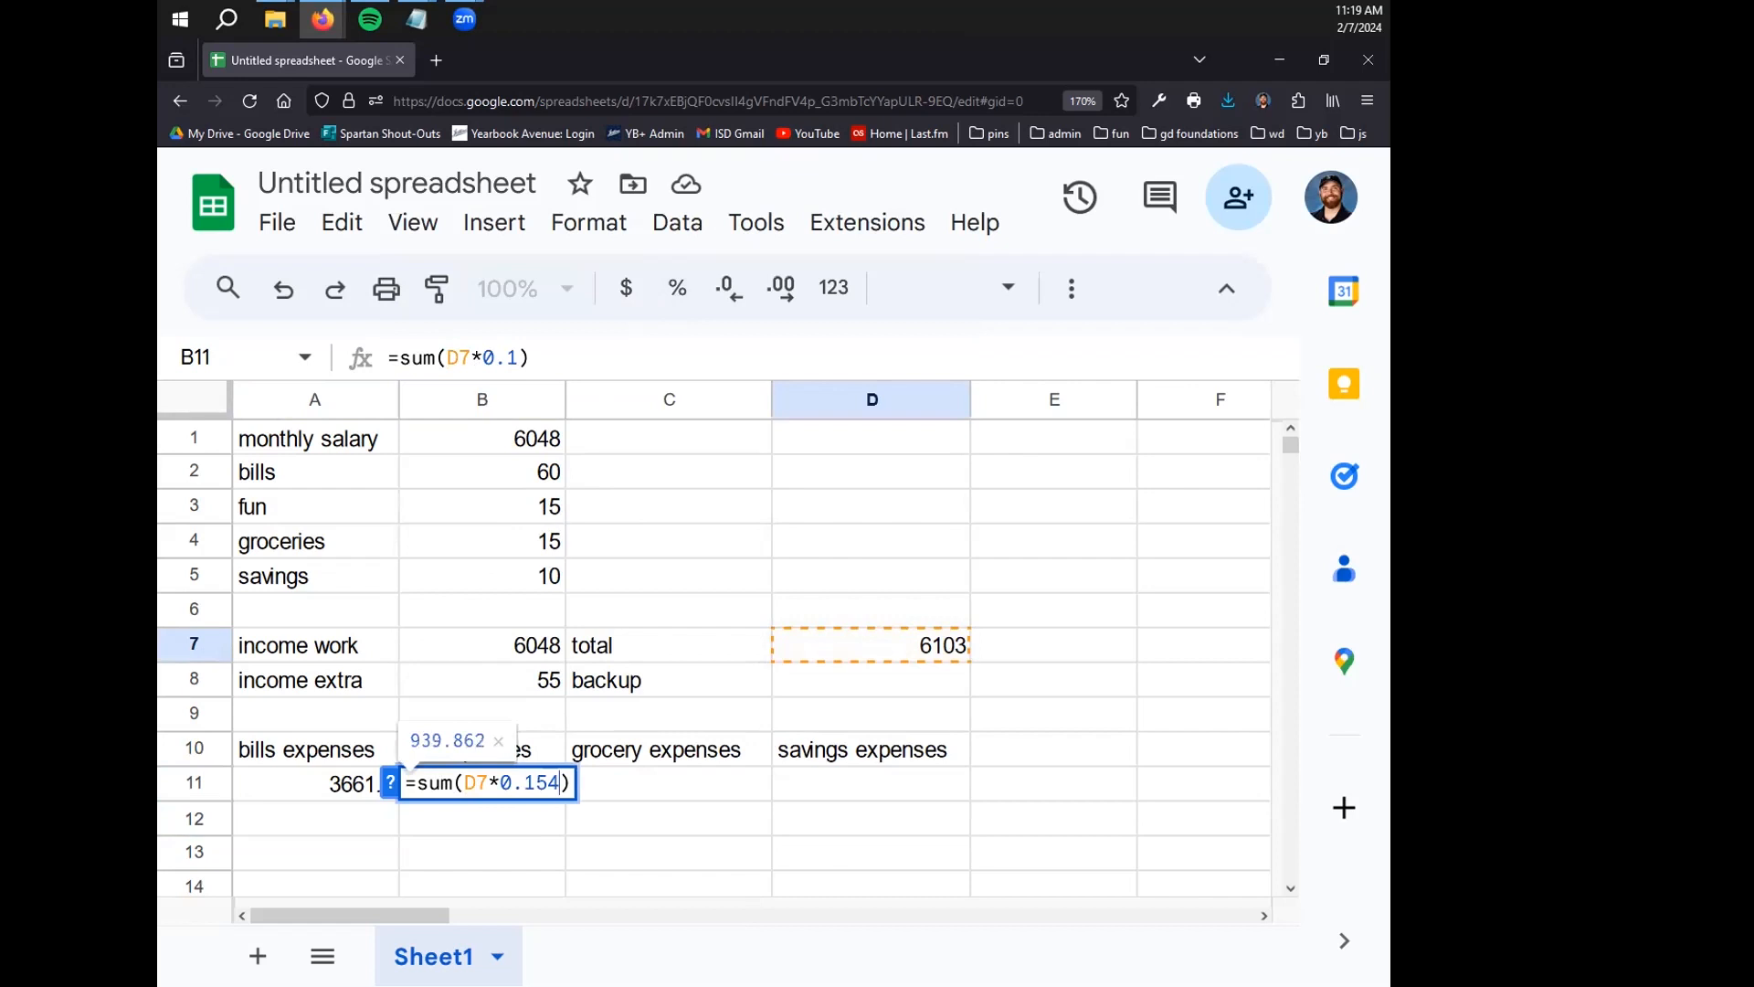
pyautogui.press('BackSpace')
pyautogui.press('Return')
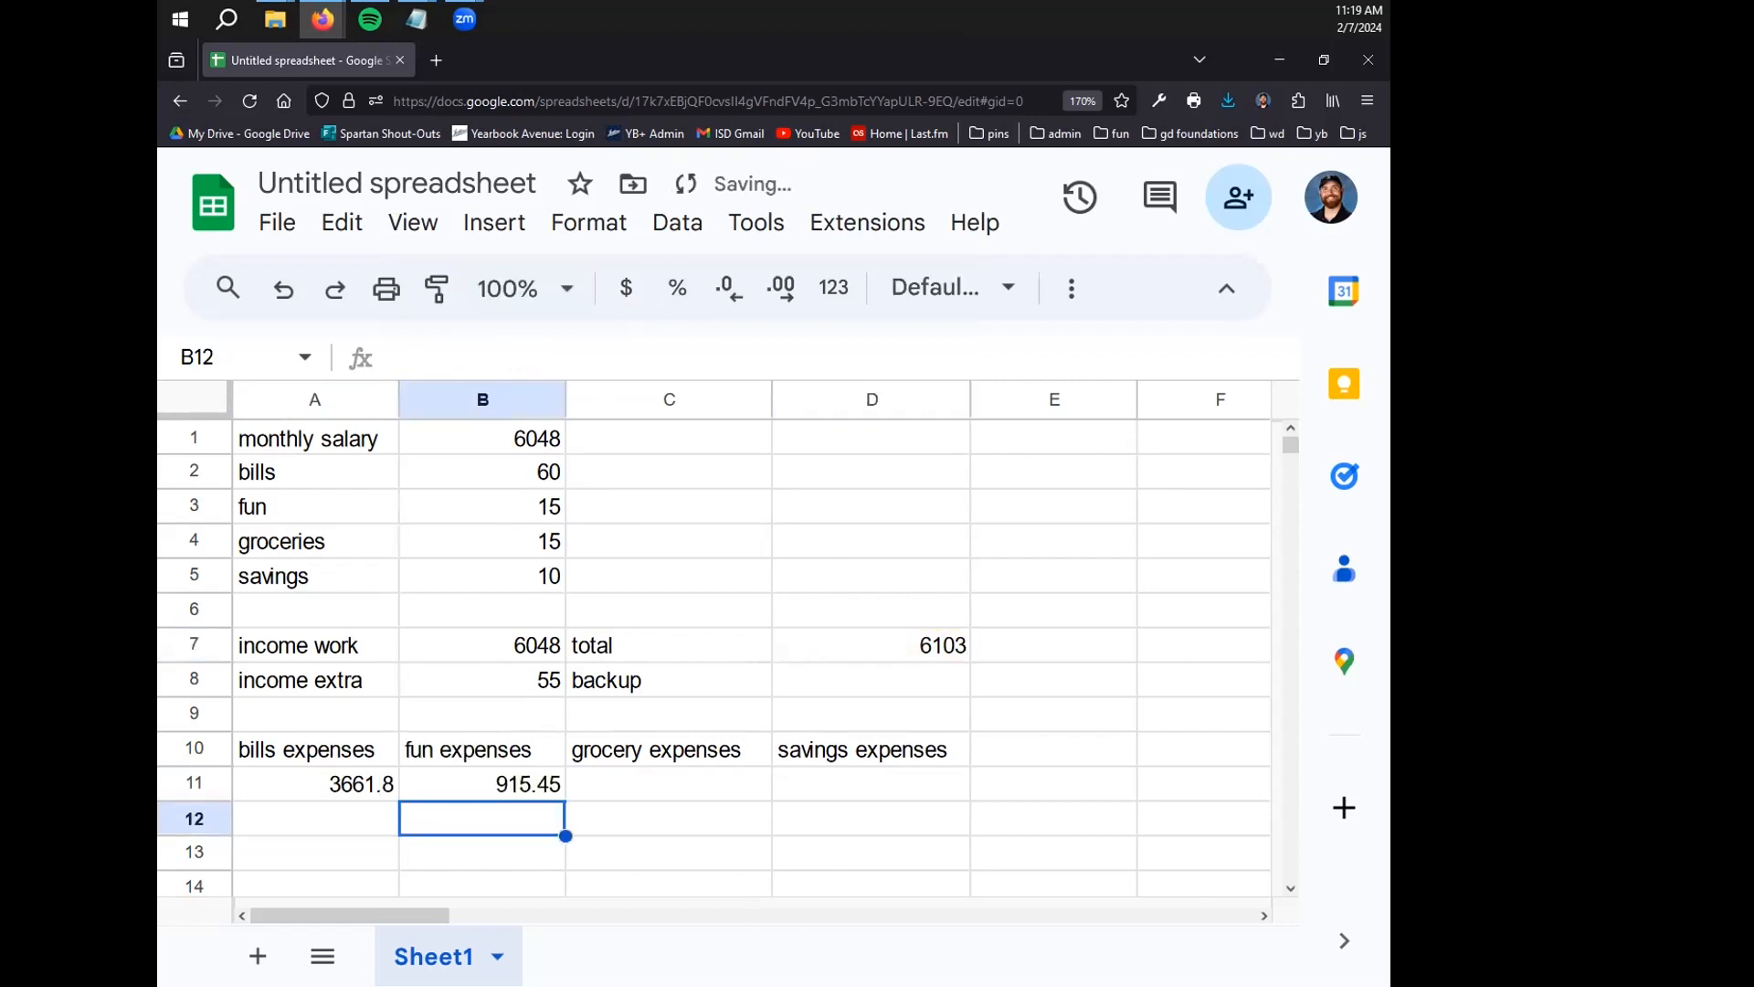
# Enter the formula =sum(D7*0.15) in C11 to calculate the grocery share of the income total
pyautogui.click(627, 789)
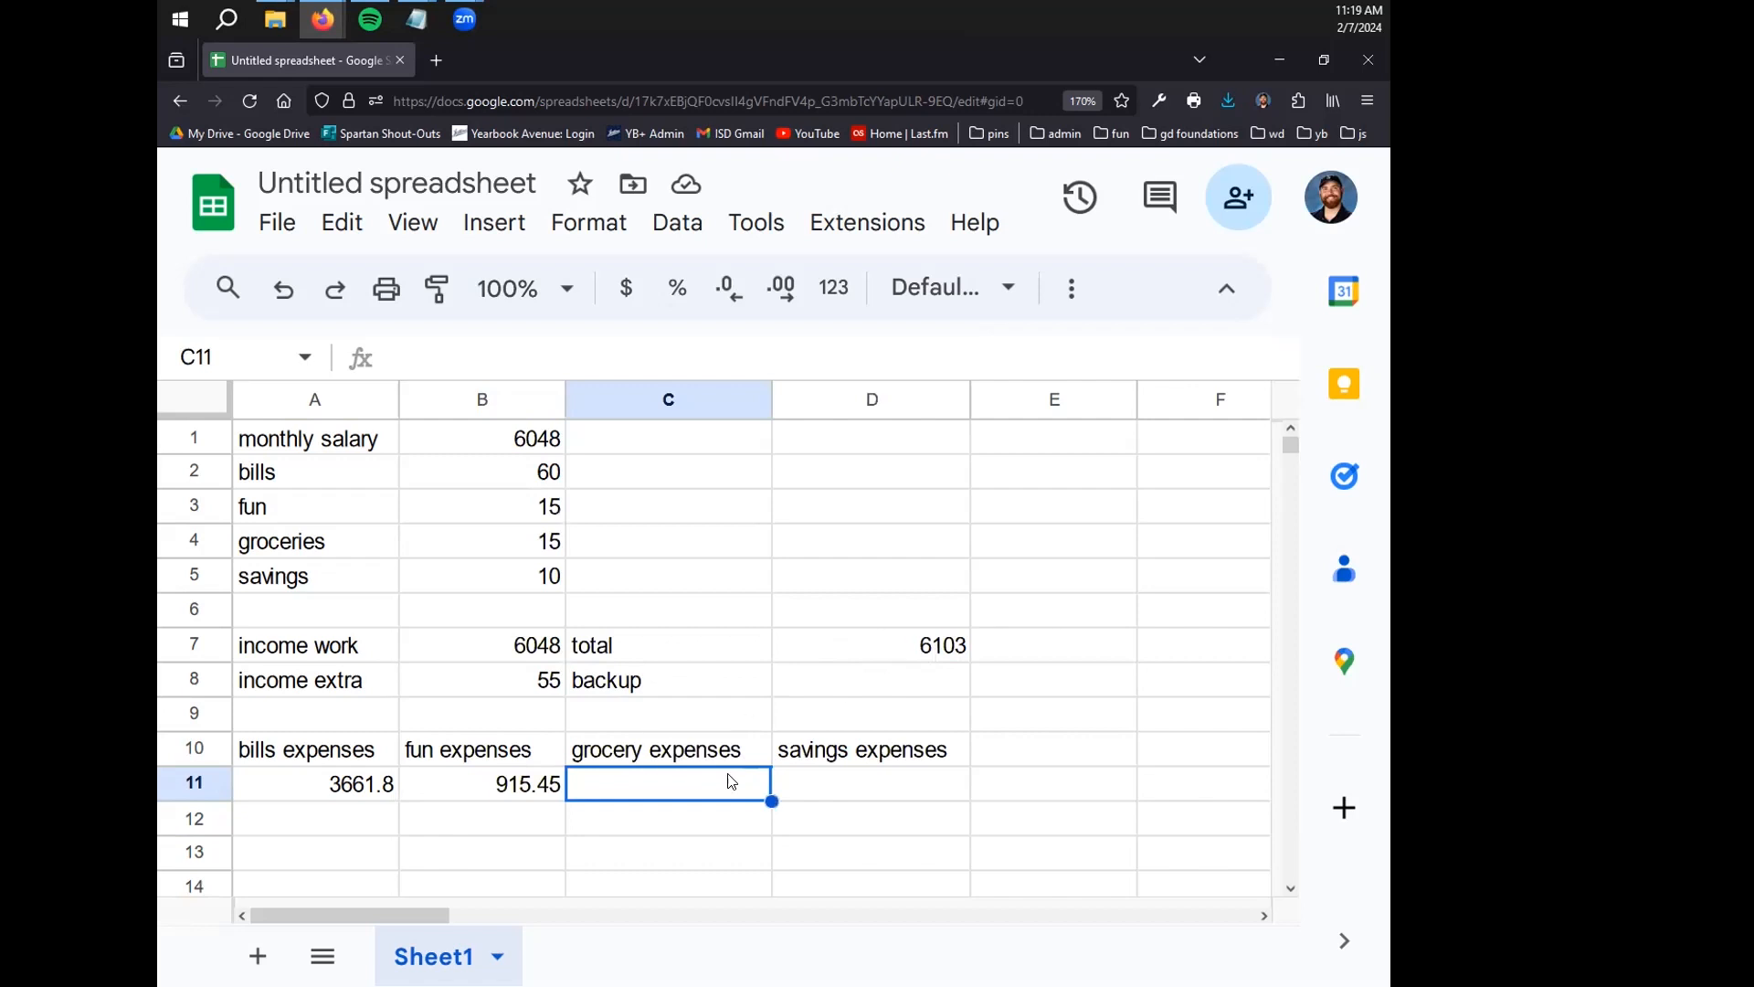
pyautogui.write('=sum()')
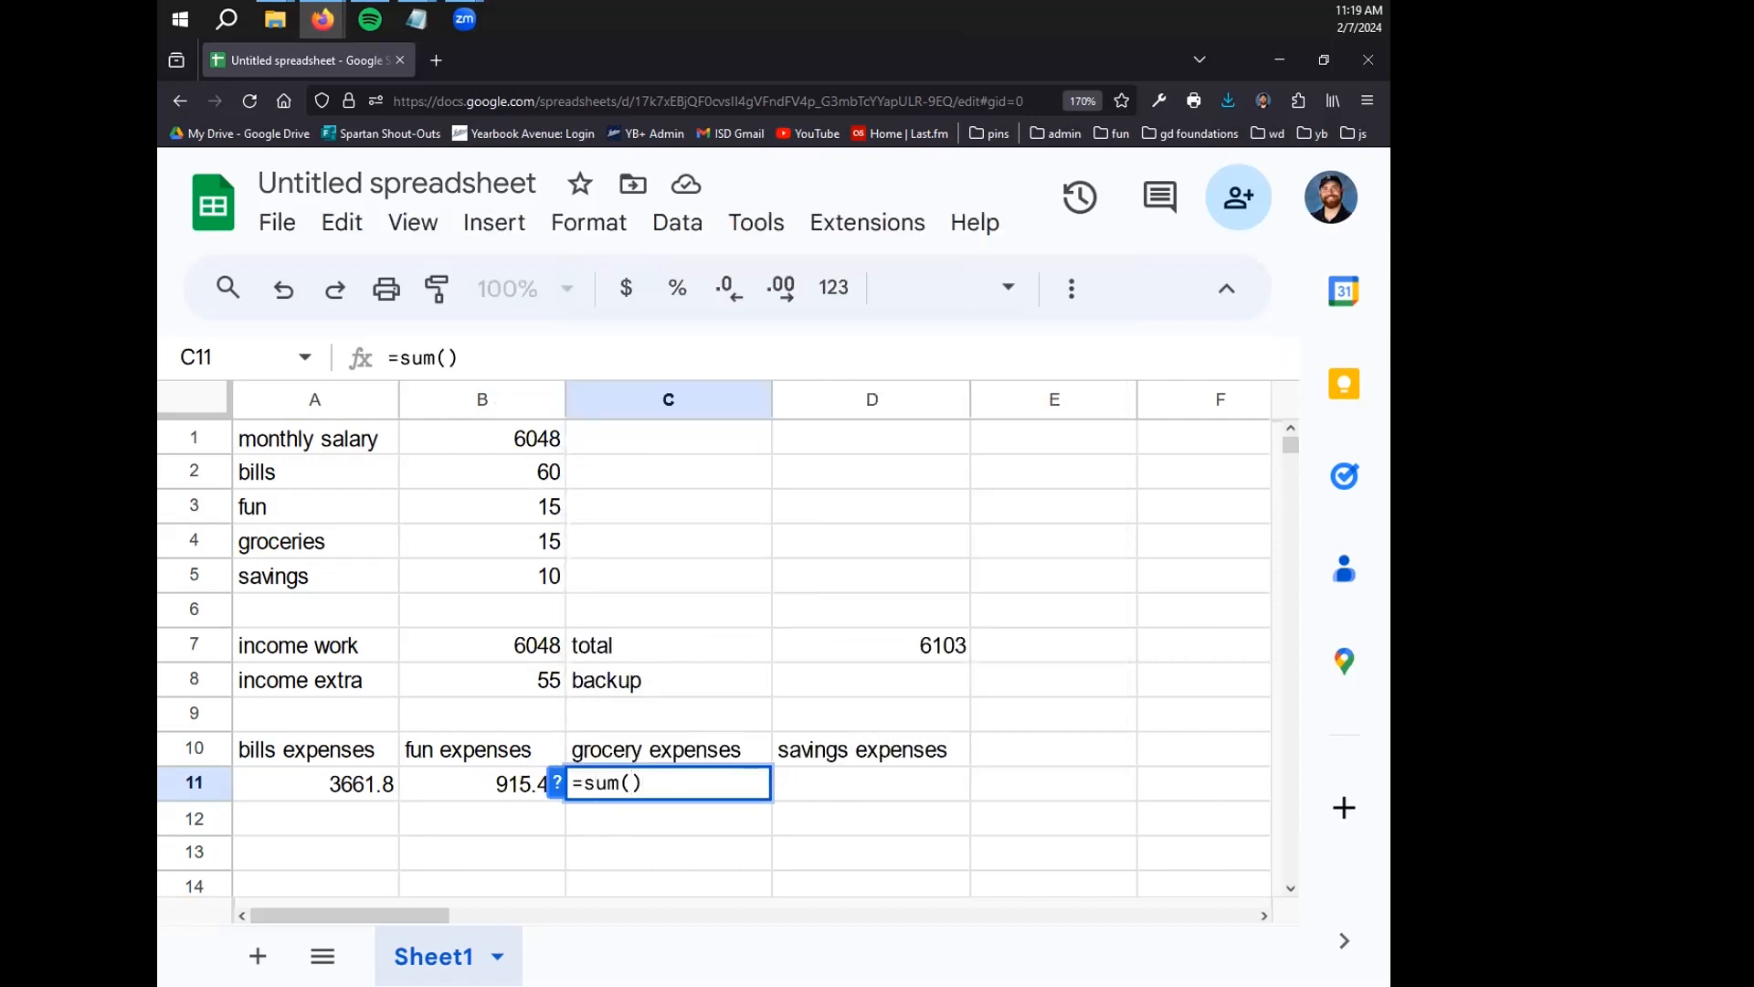
pyautogui.click(925, 650)
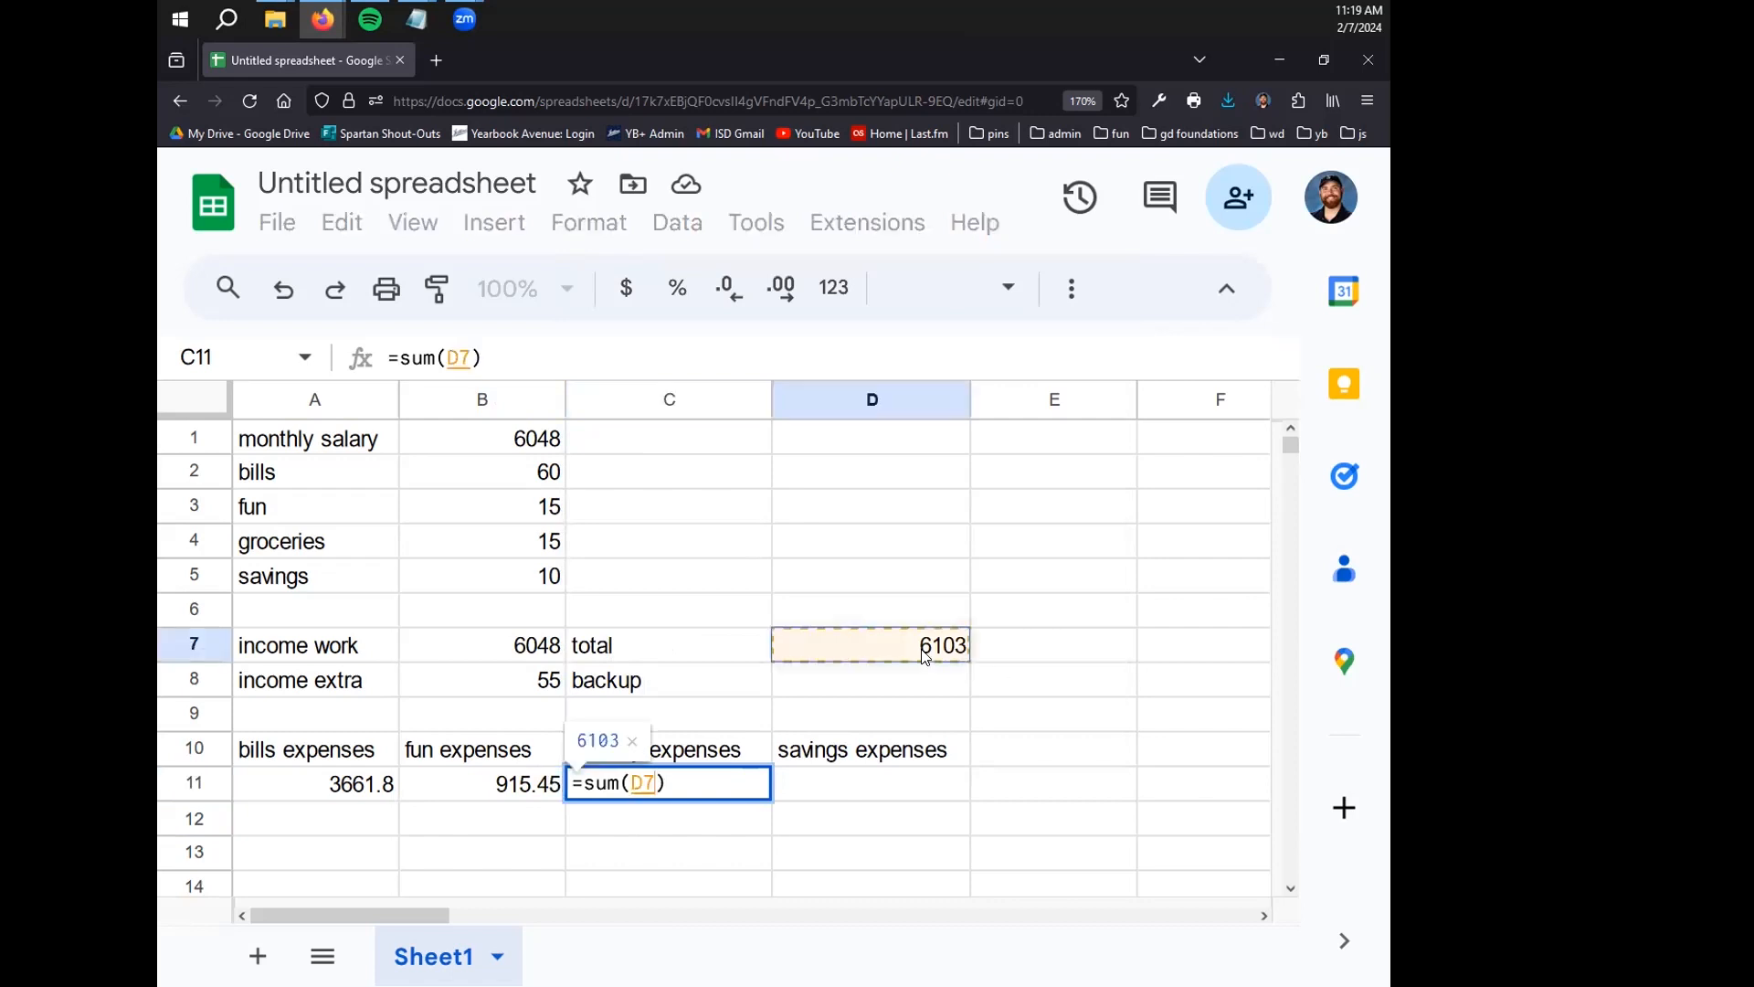
pyautogui.write('*0.')
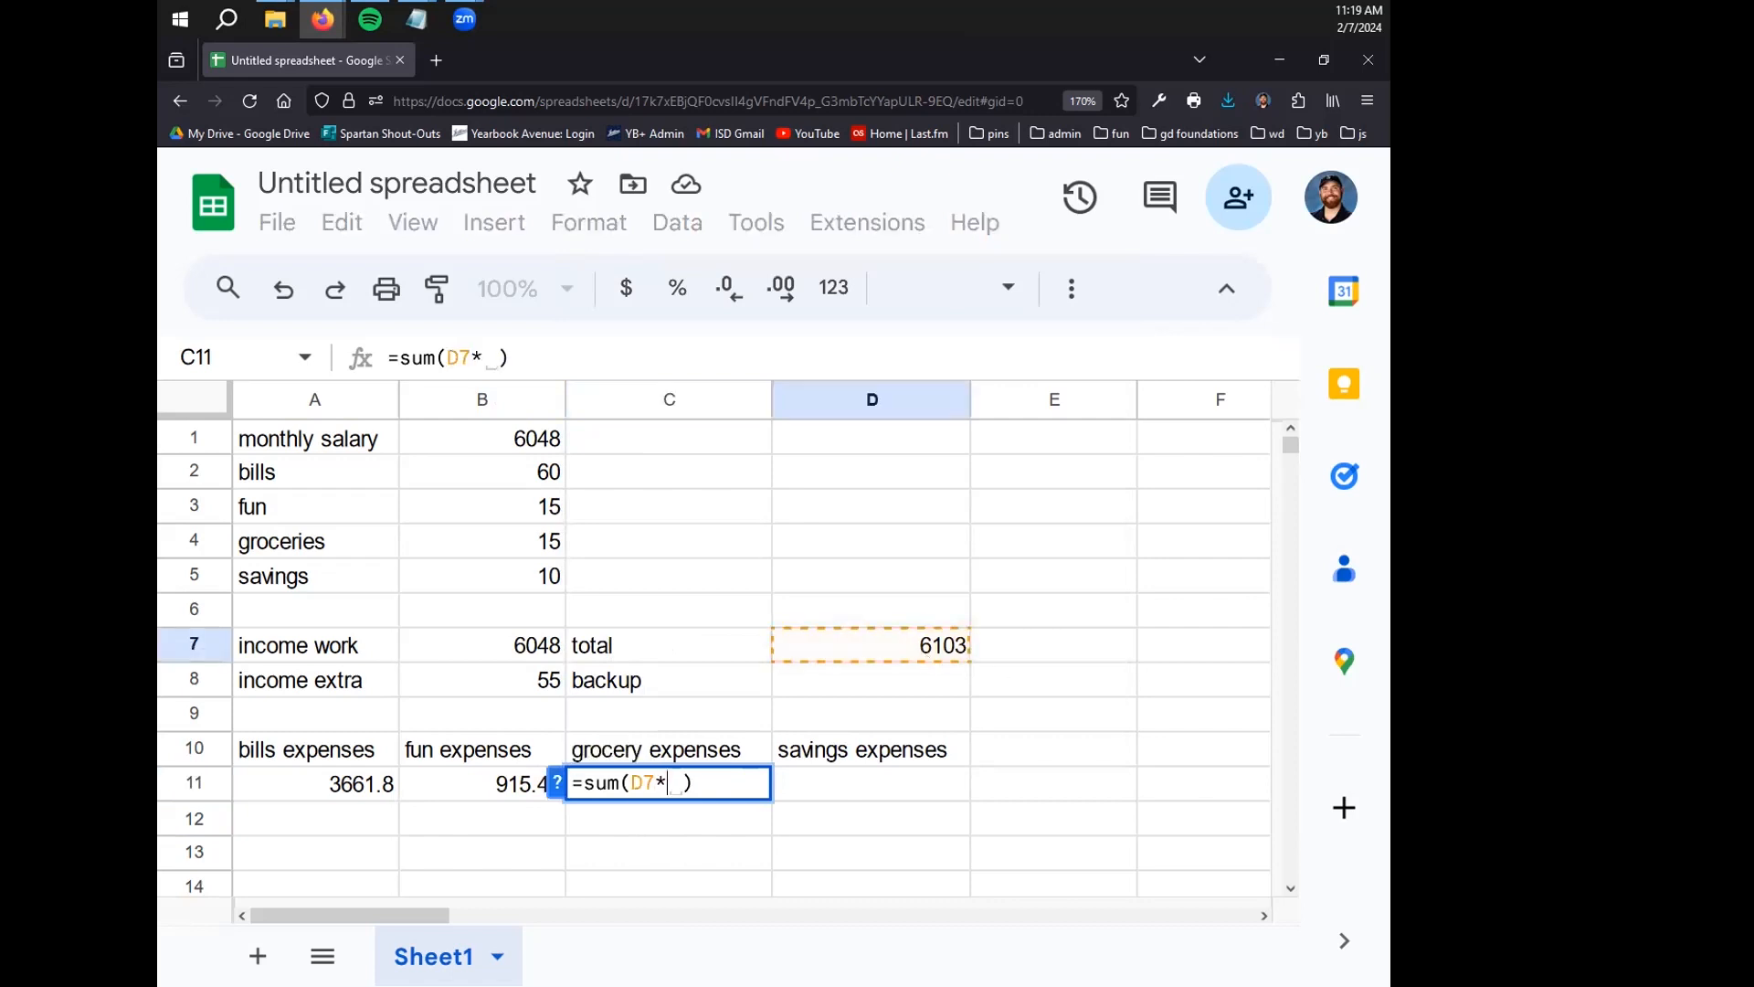
pyautogui.write('15')
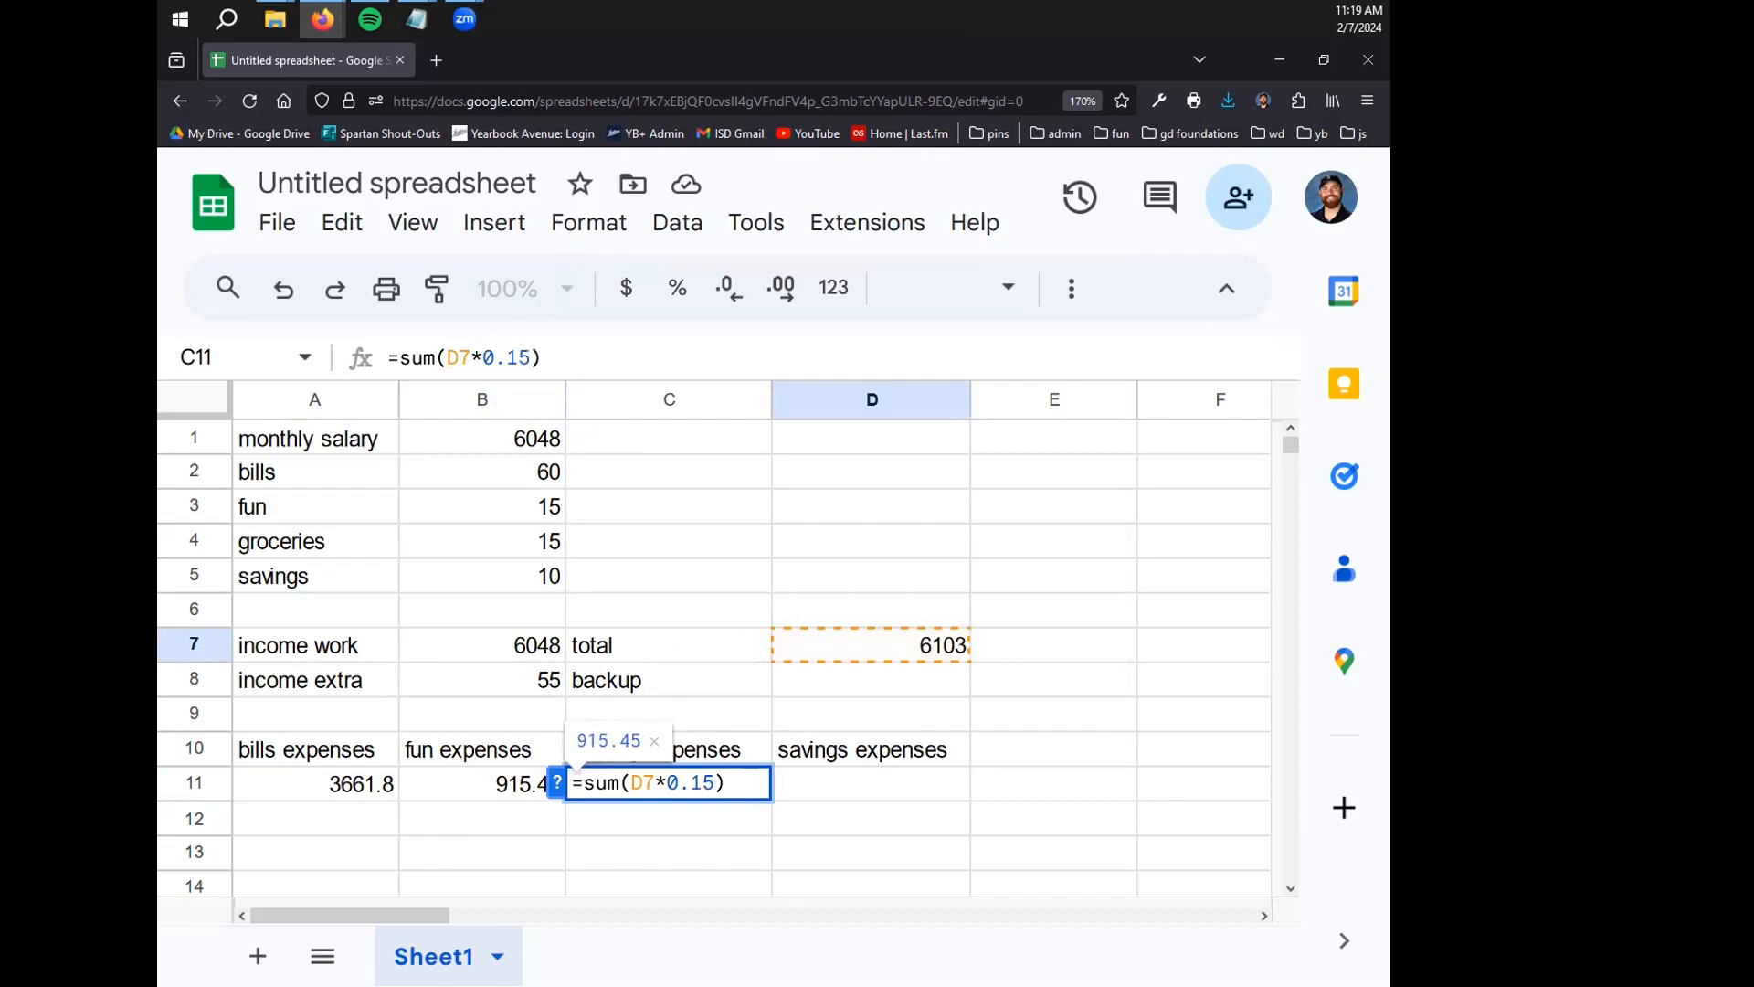
pyautogui.press('Return')
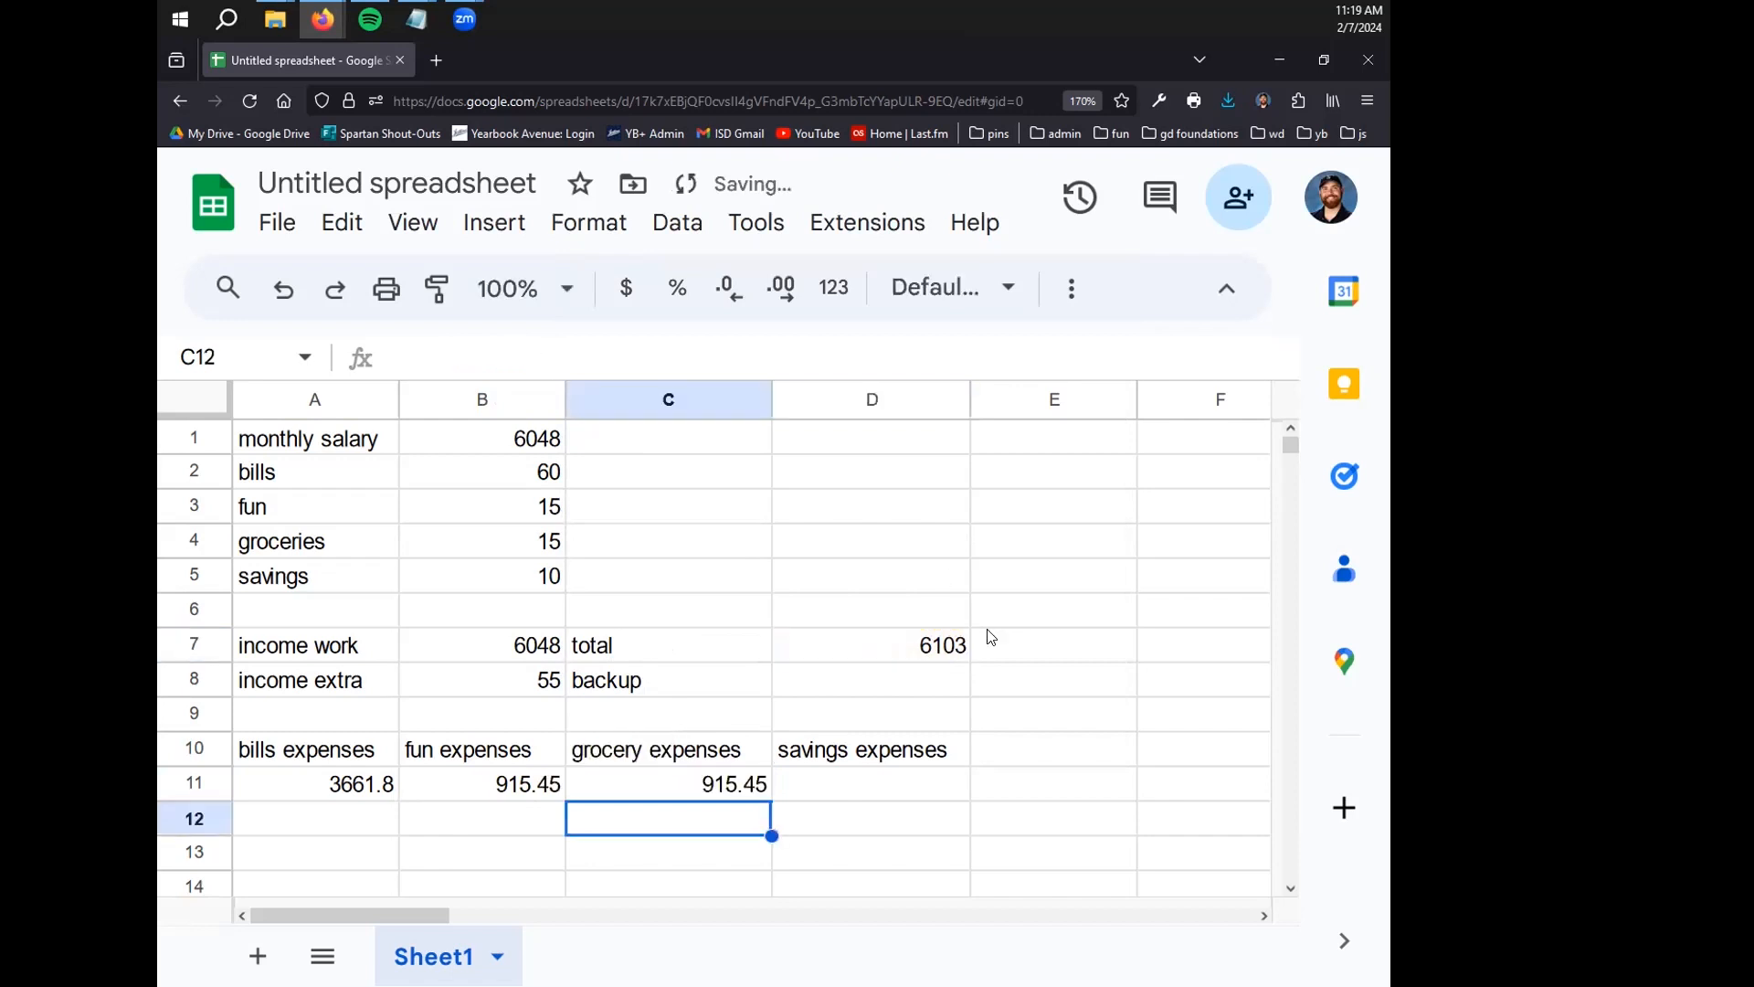
# Enter the formula =sum(D7*0.1) in D11 to calculate the savings share of the income total
pyautogui.click(877, 786)
pyautogui.write('=')
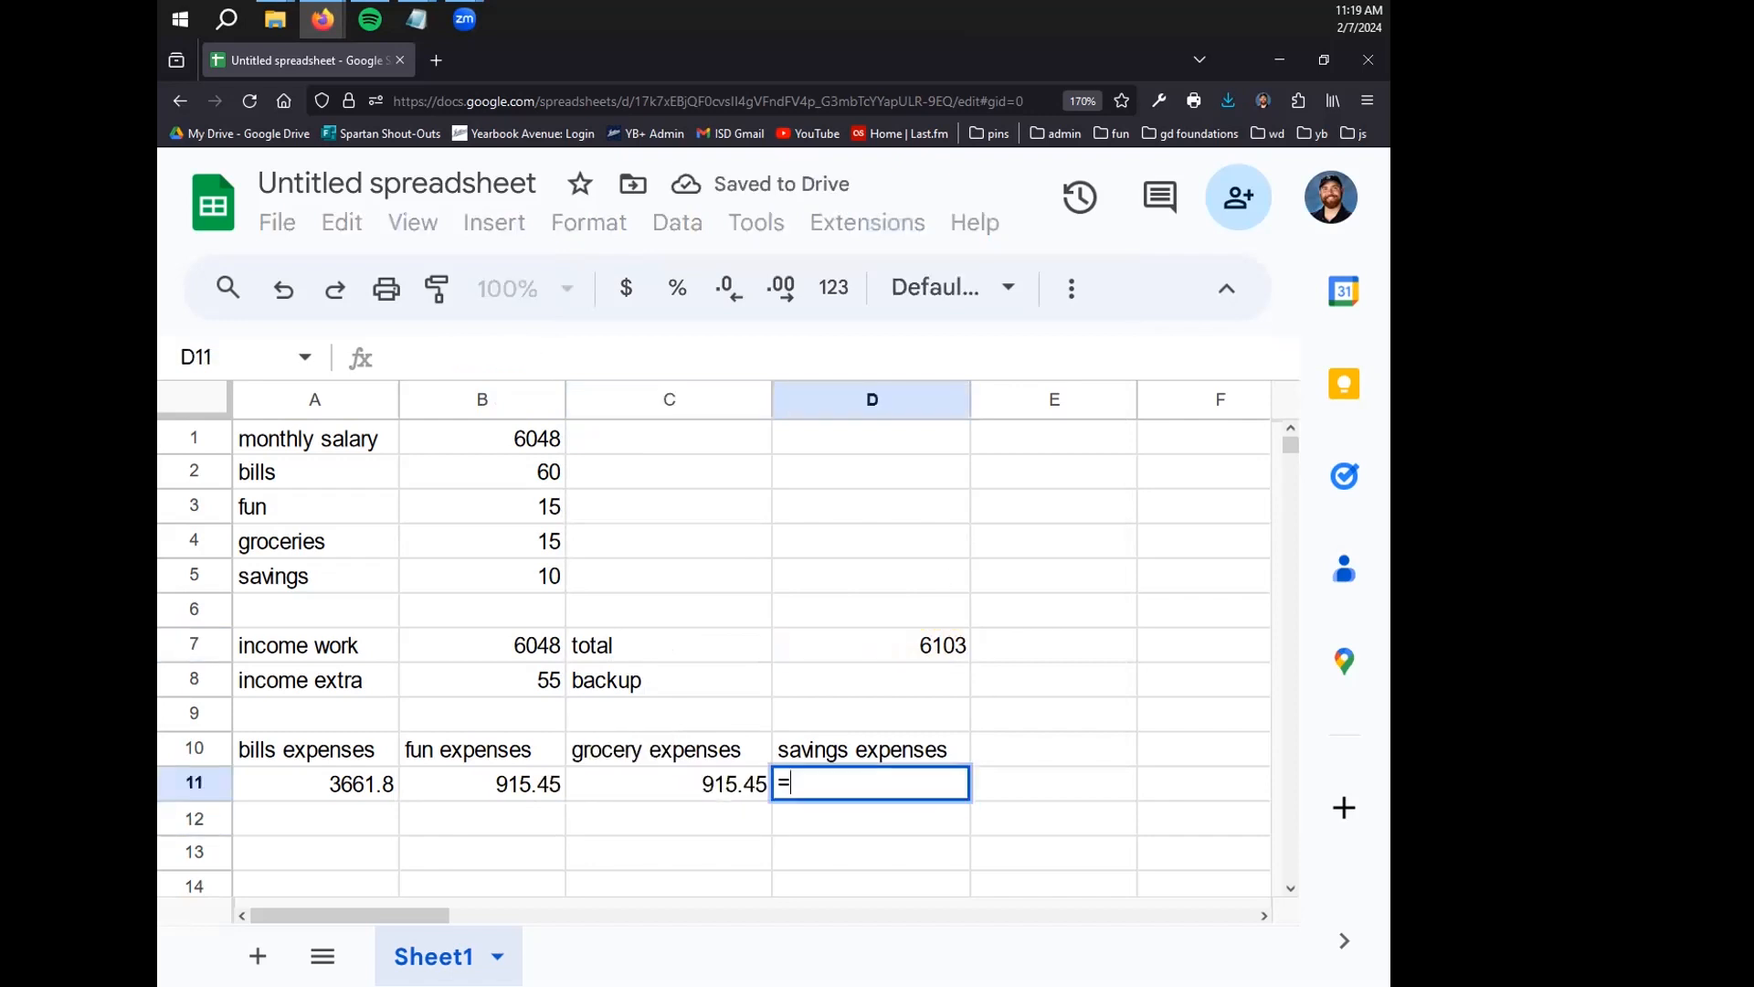
pyautogui.write('sum()')
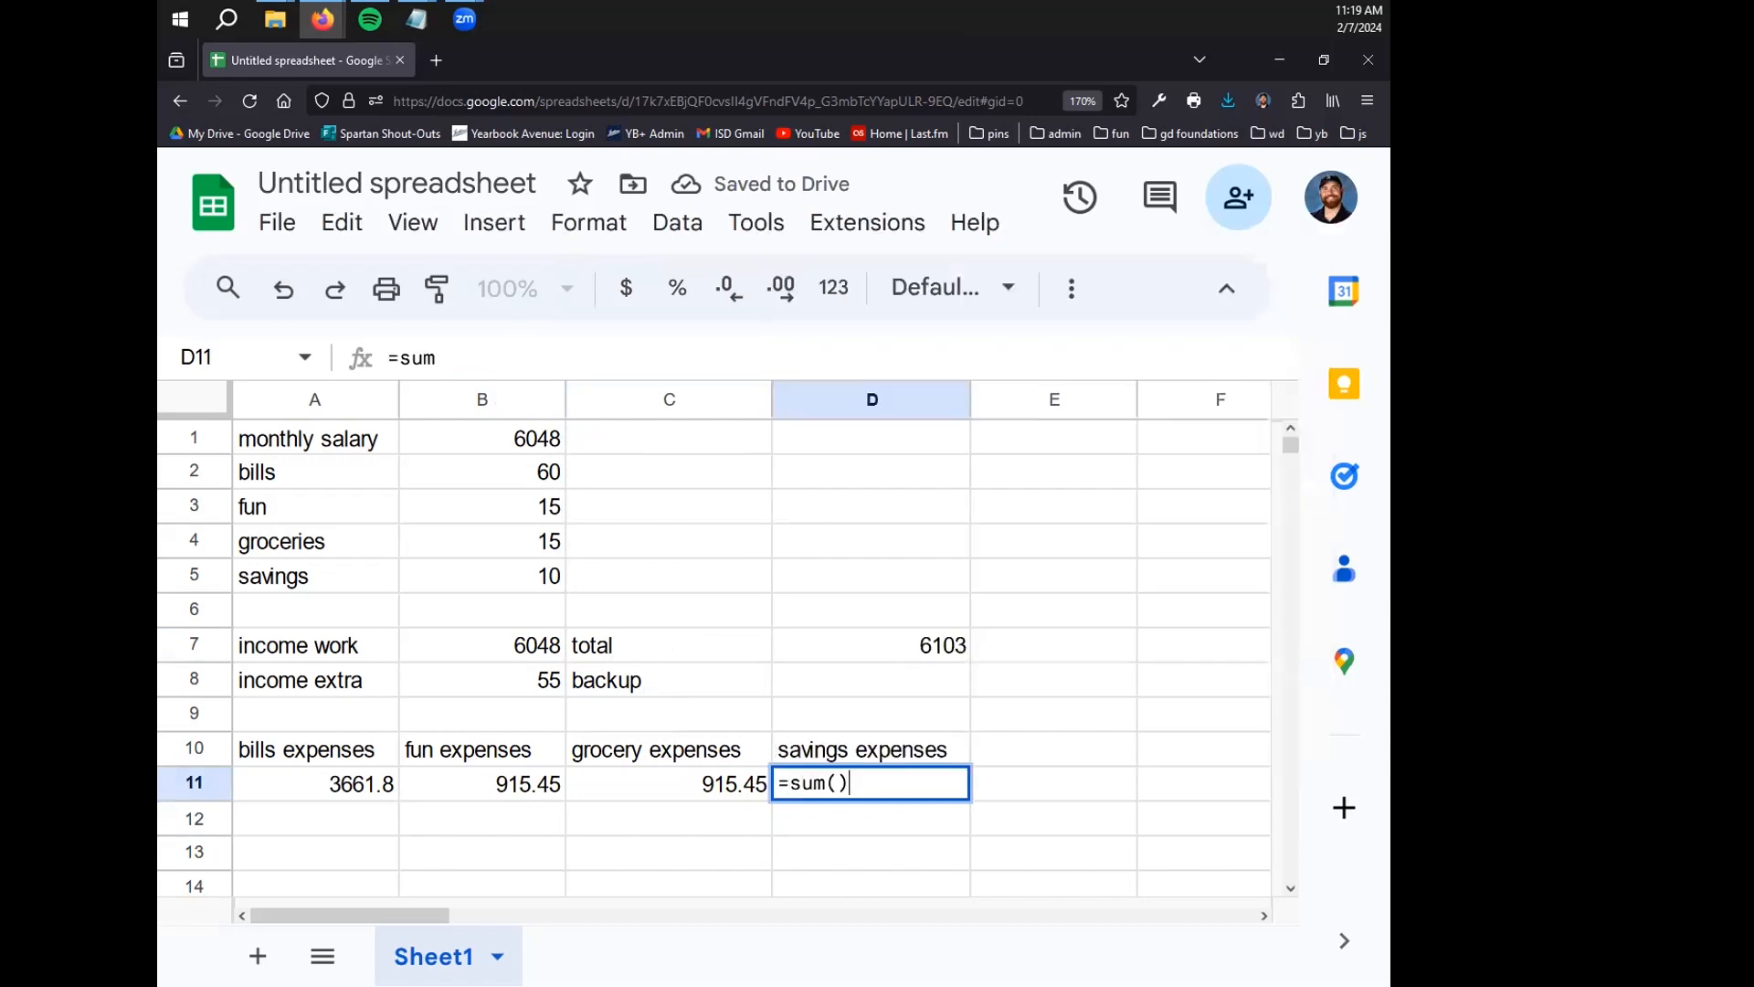
pyautogui.click(914, 647)
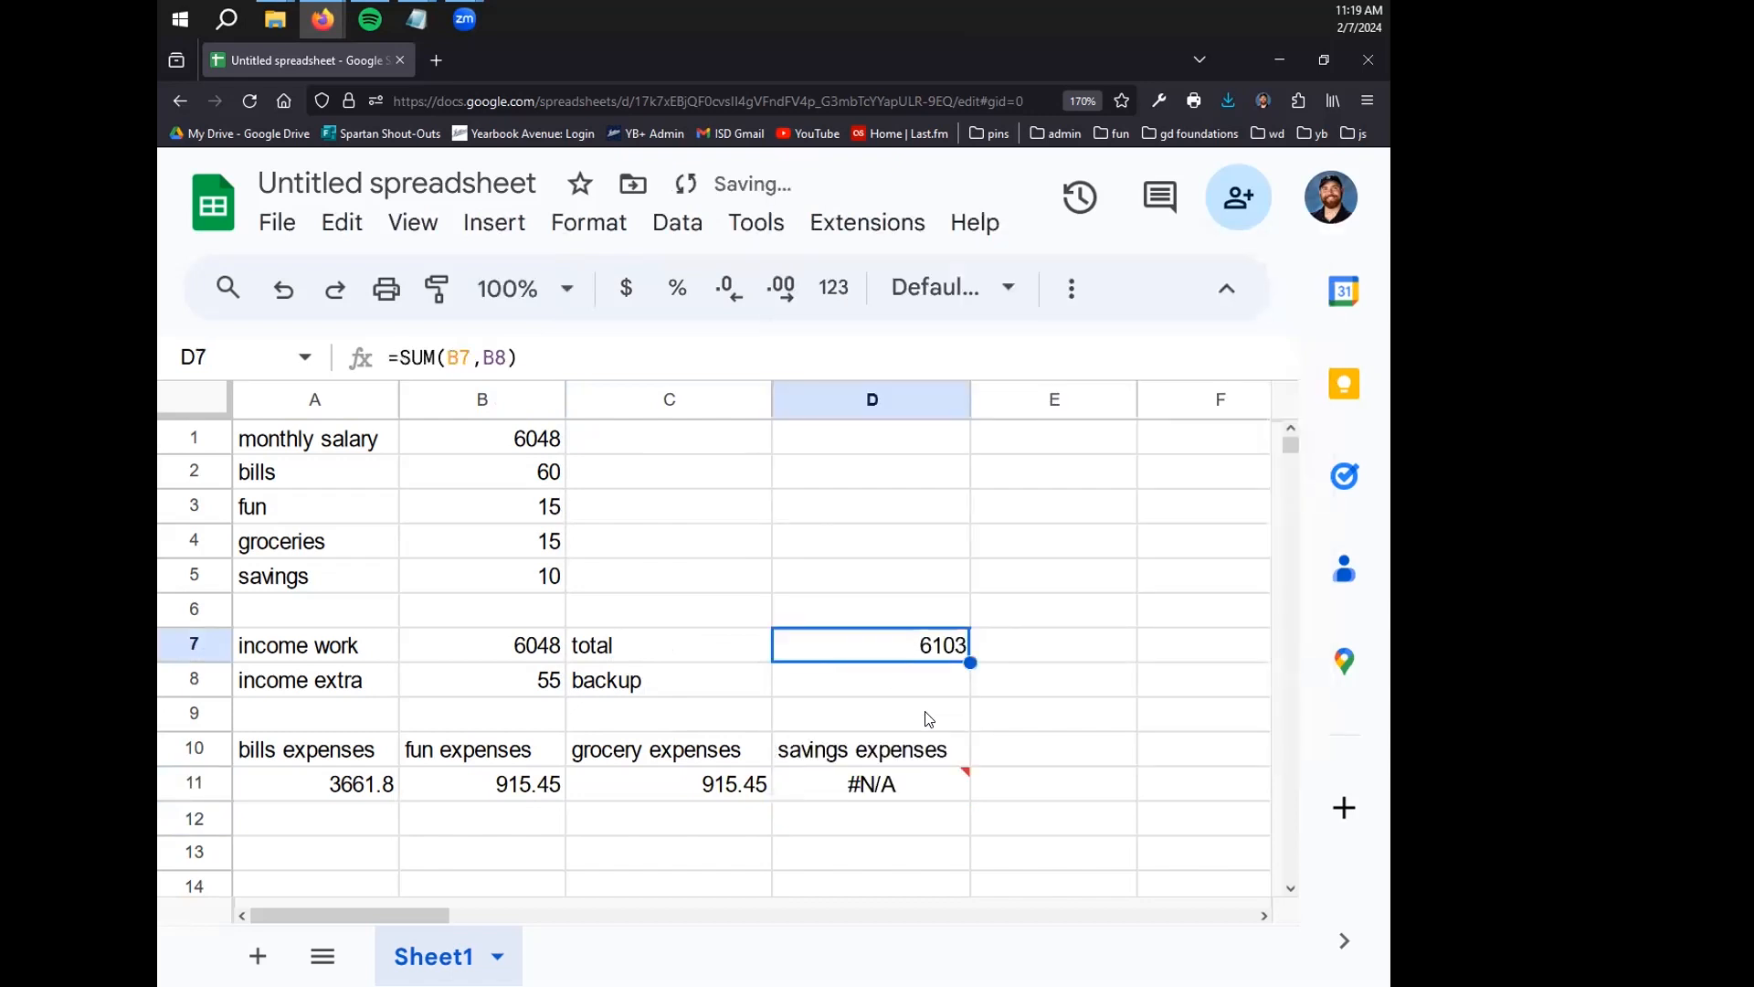
pyautogui.click(826, 791)
pyautogui.doubleClick(853, 783)
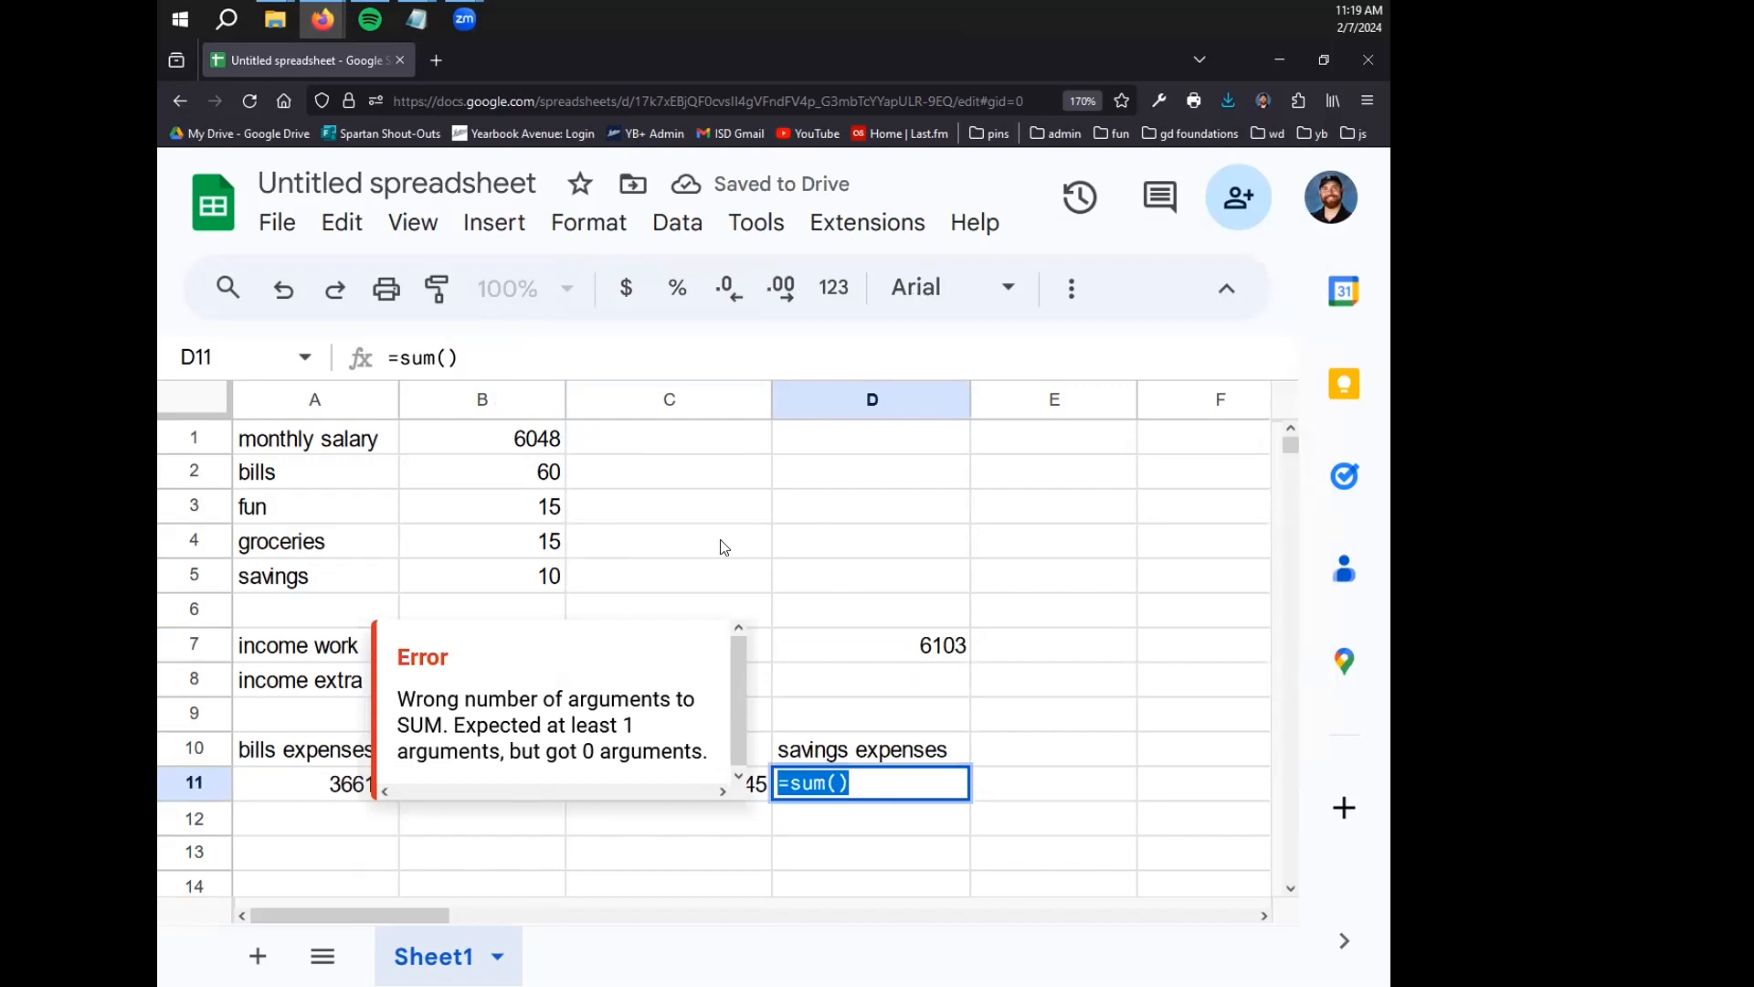
pyautogui.click(838, 783)
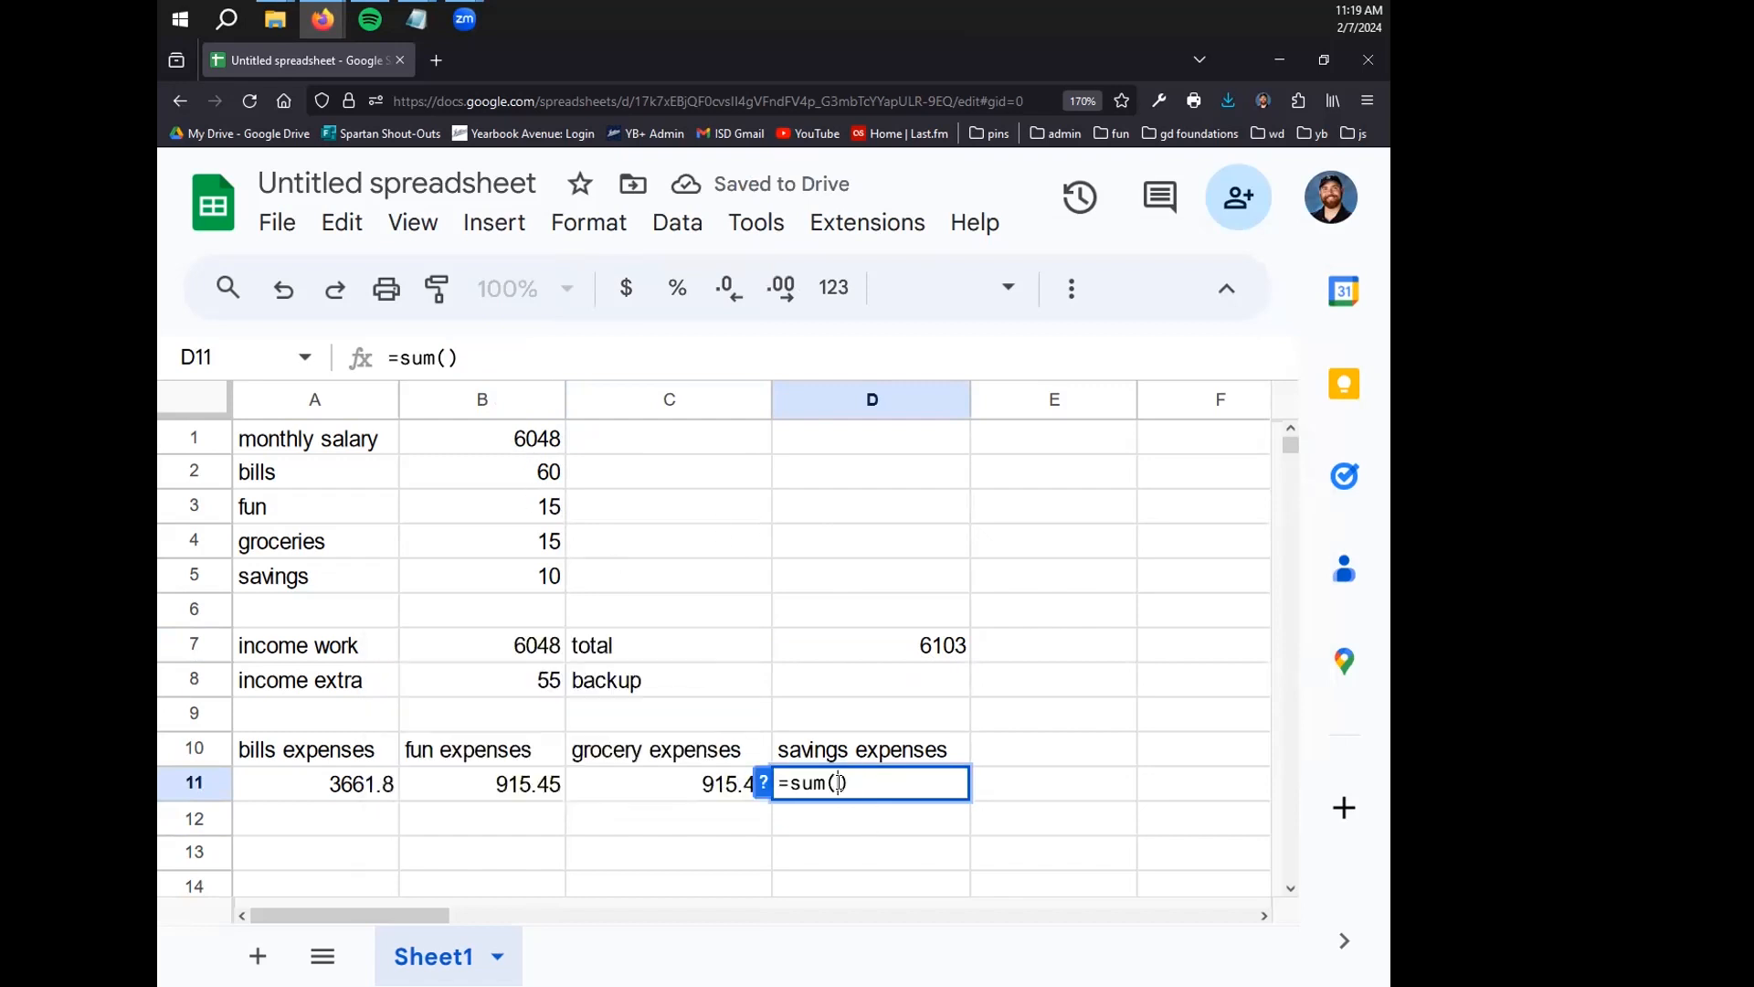
pyautogui.click(960, 658)
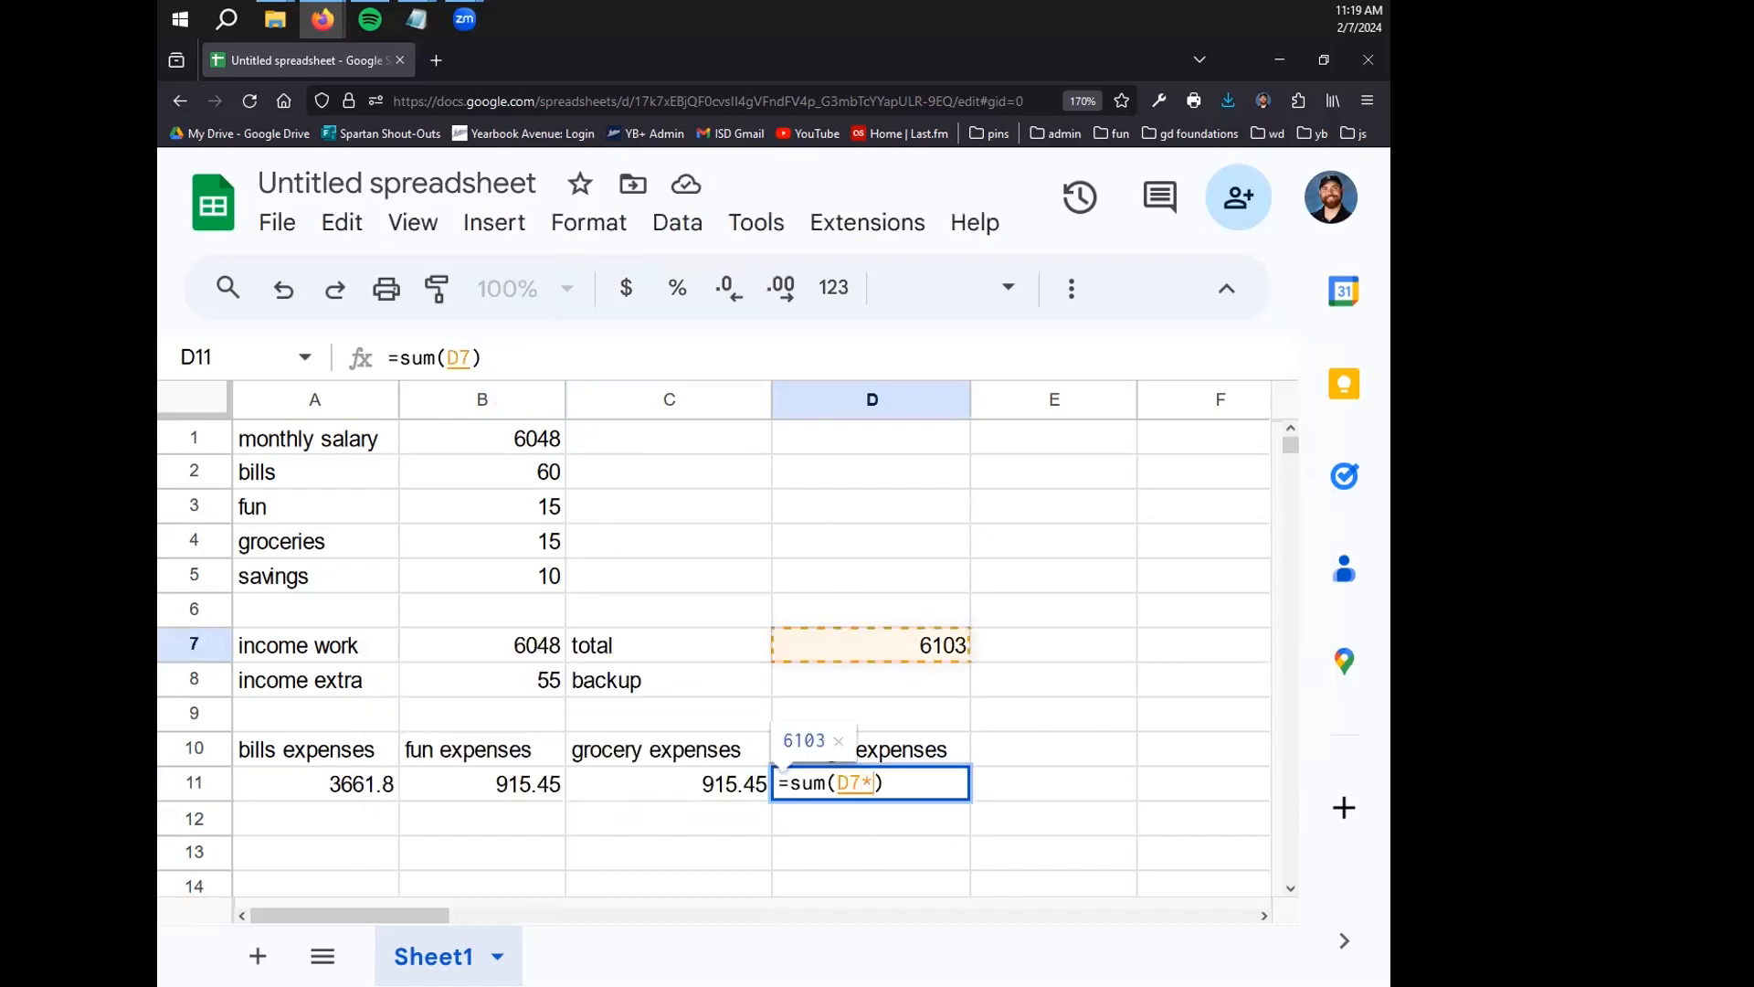
pyautogui.write('*.1')
pyautogui.press('Left')
pyautogui.press('Left')
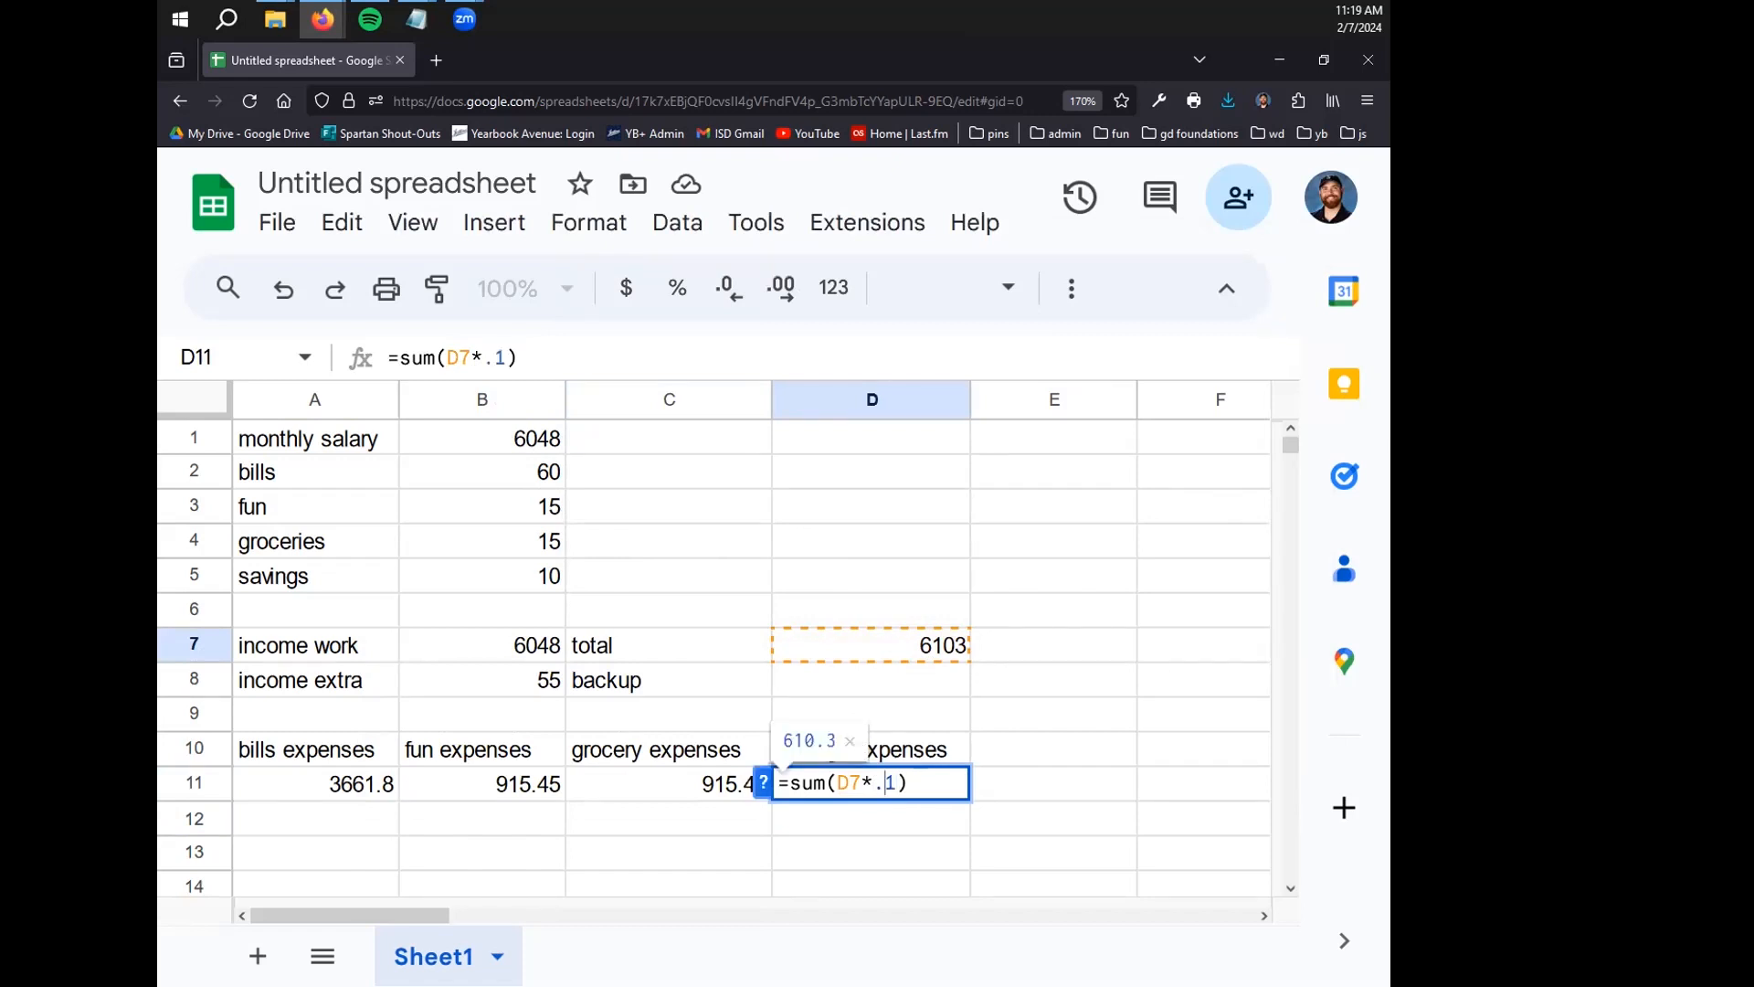
pyautogui.write('0')
pyautogui.press('Return')
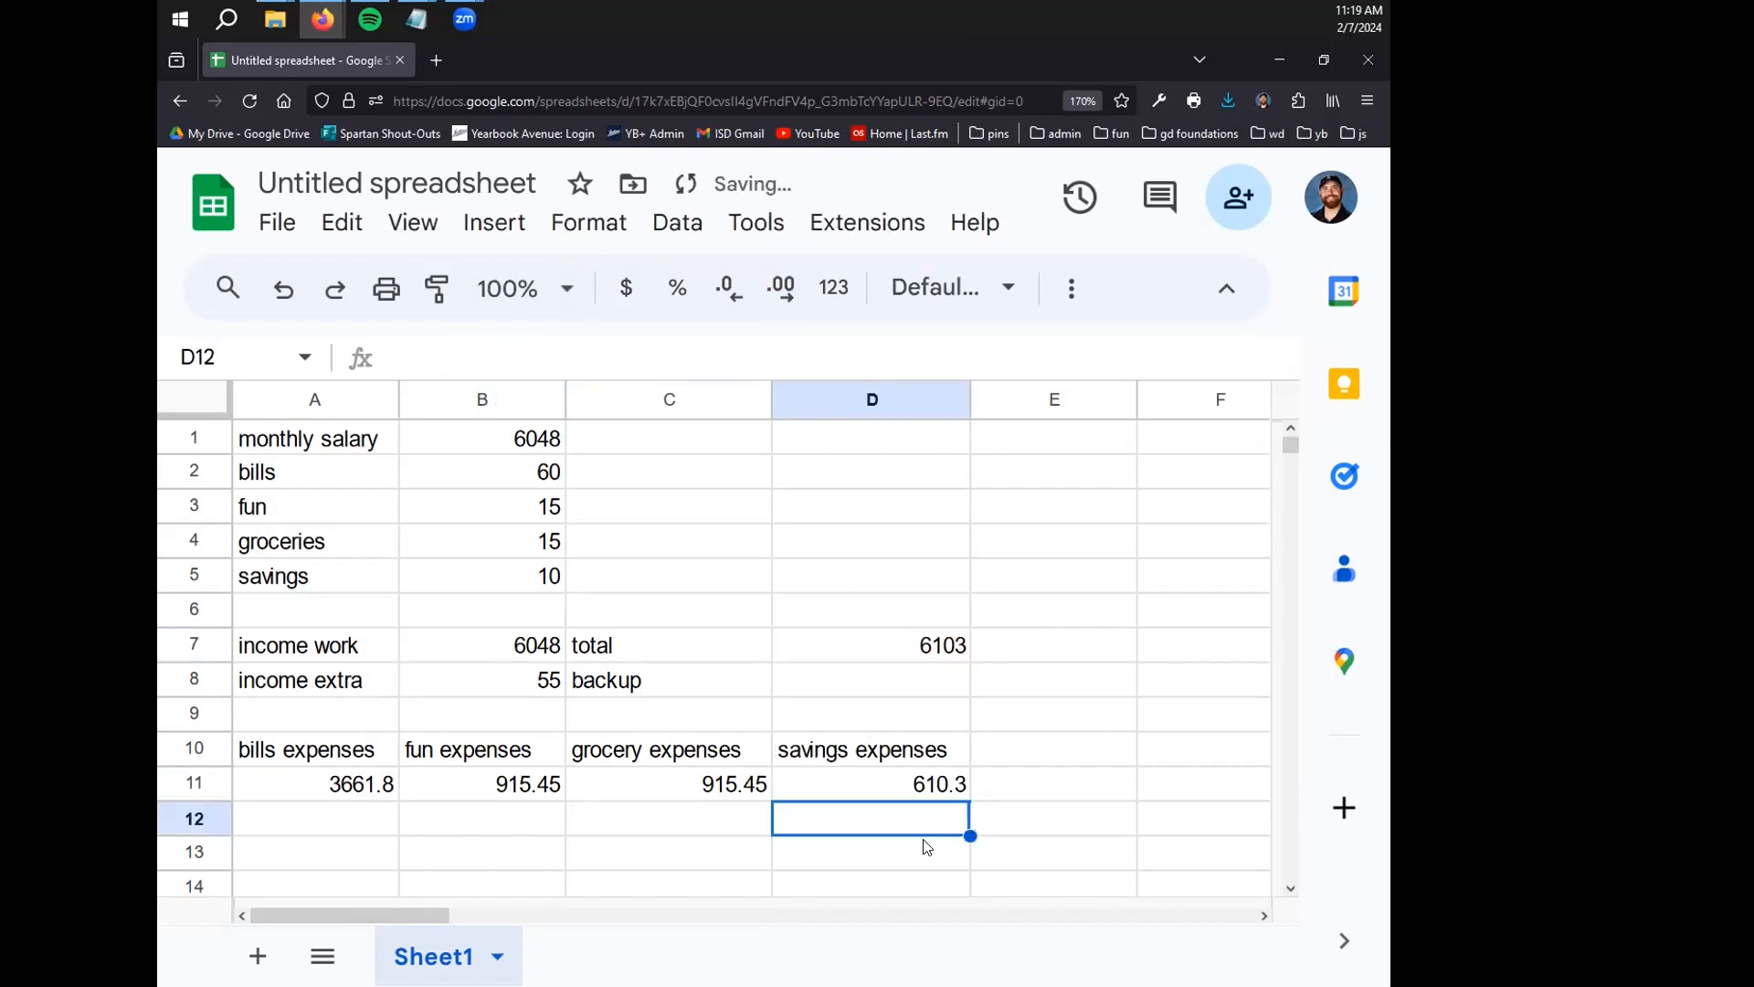
pyautogui.click(1119, 873)
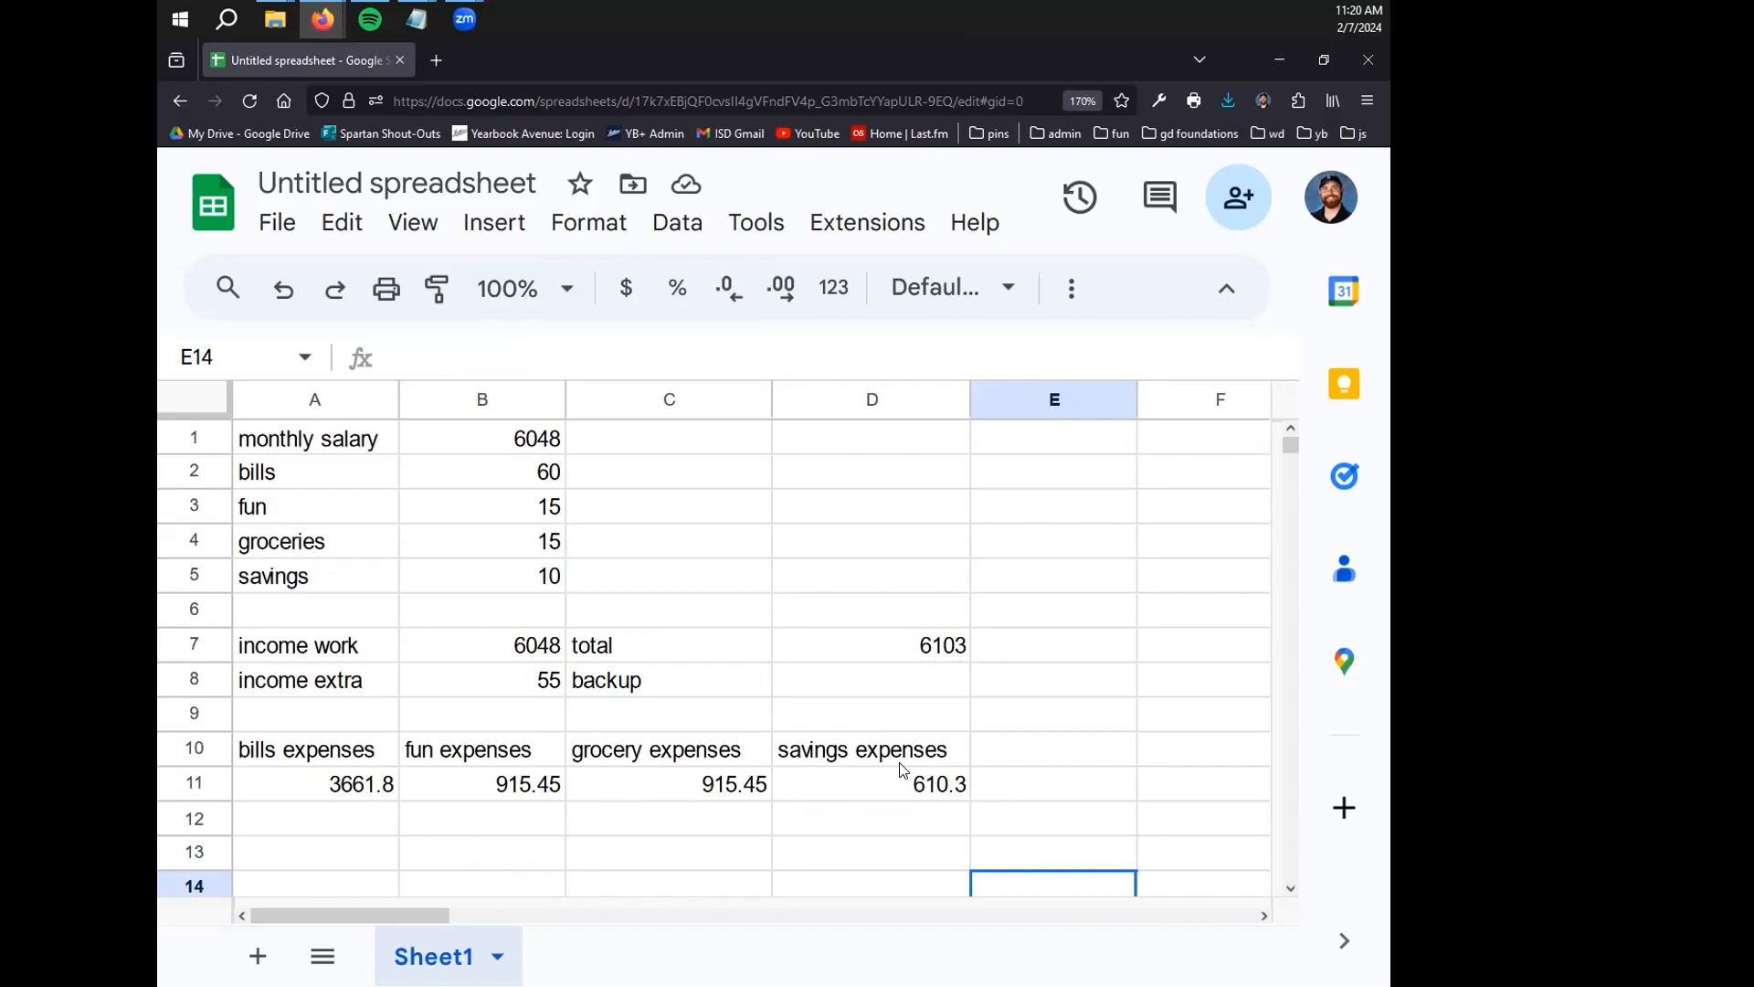
# Enter the formula =sum(A11:D11) in D8 to add up the four expense amounts as the backup total
pyautogui.click(899, 688)
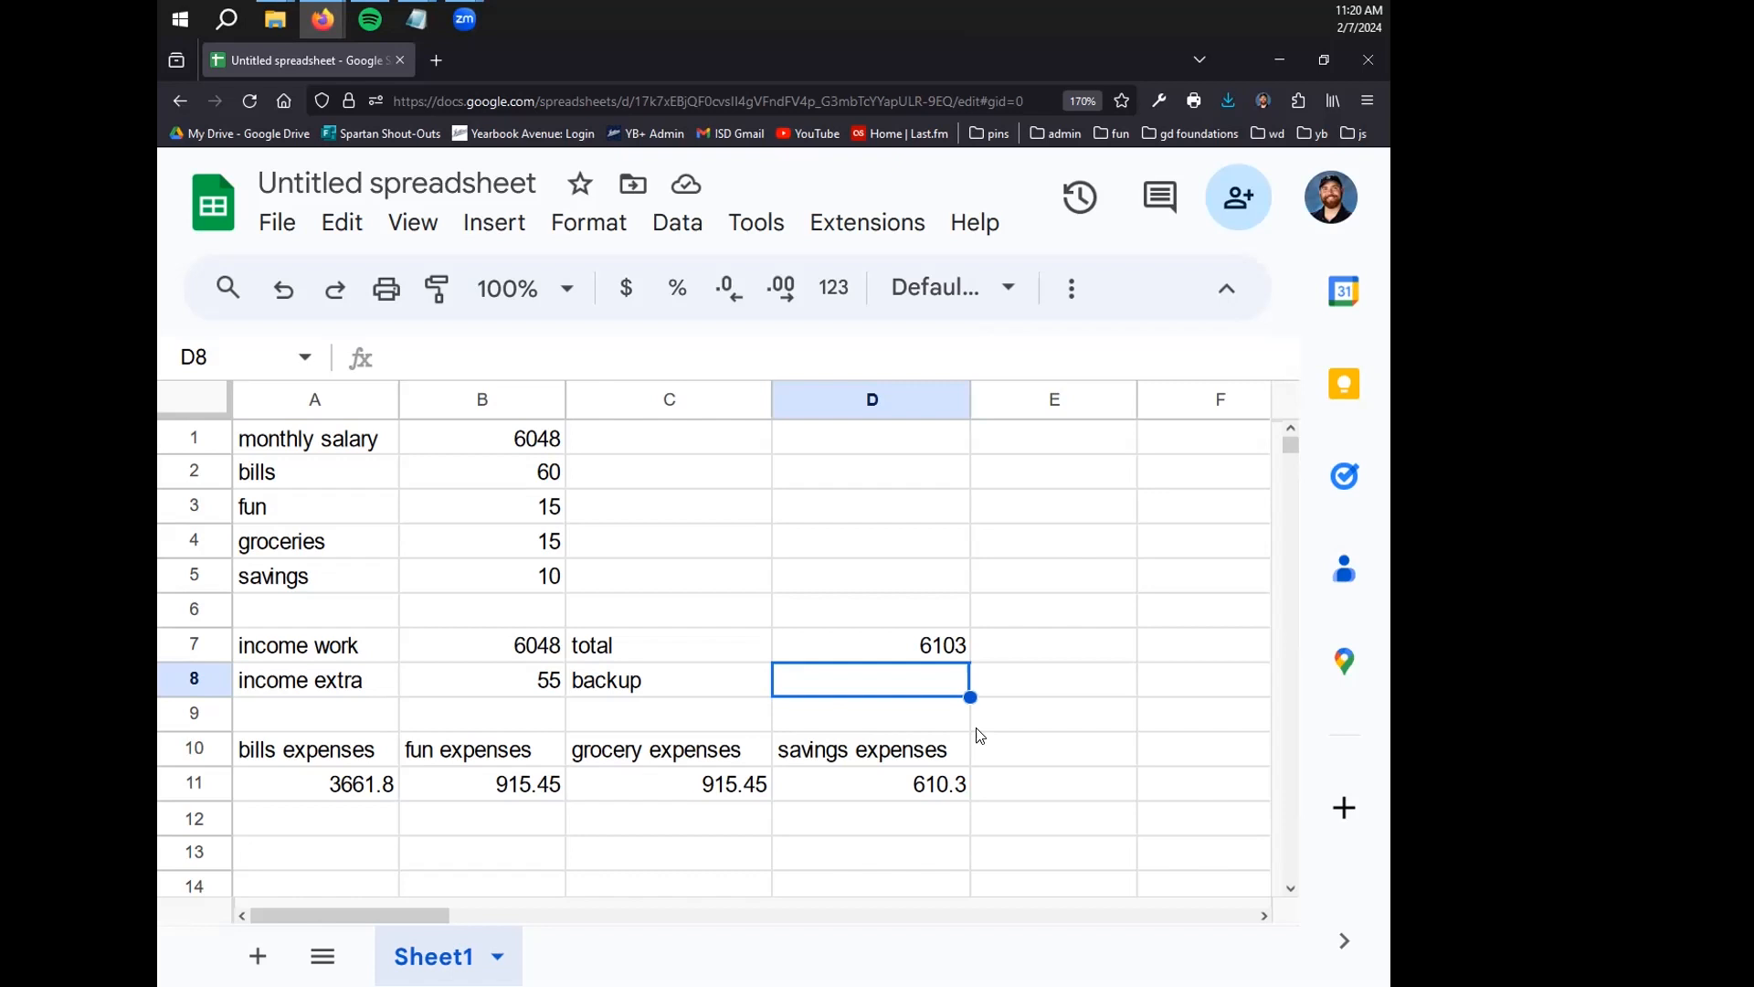
pyautogui.write('=sum()')
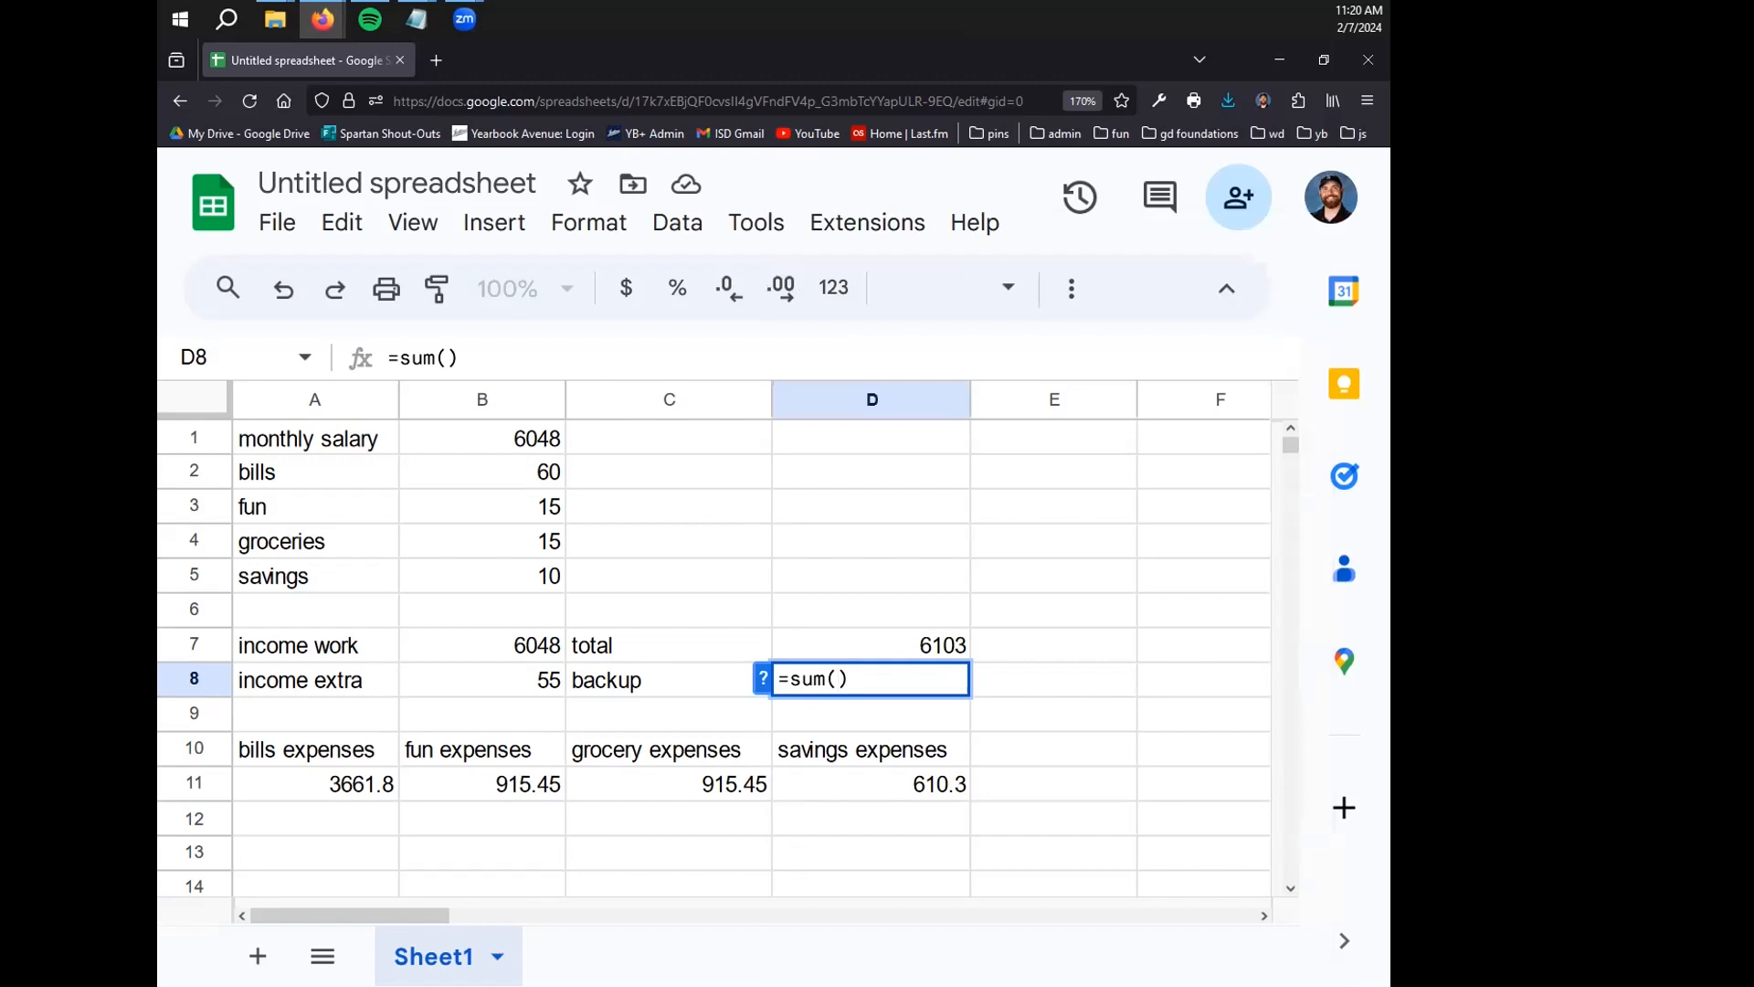
pyautogui.click(321, 788)
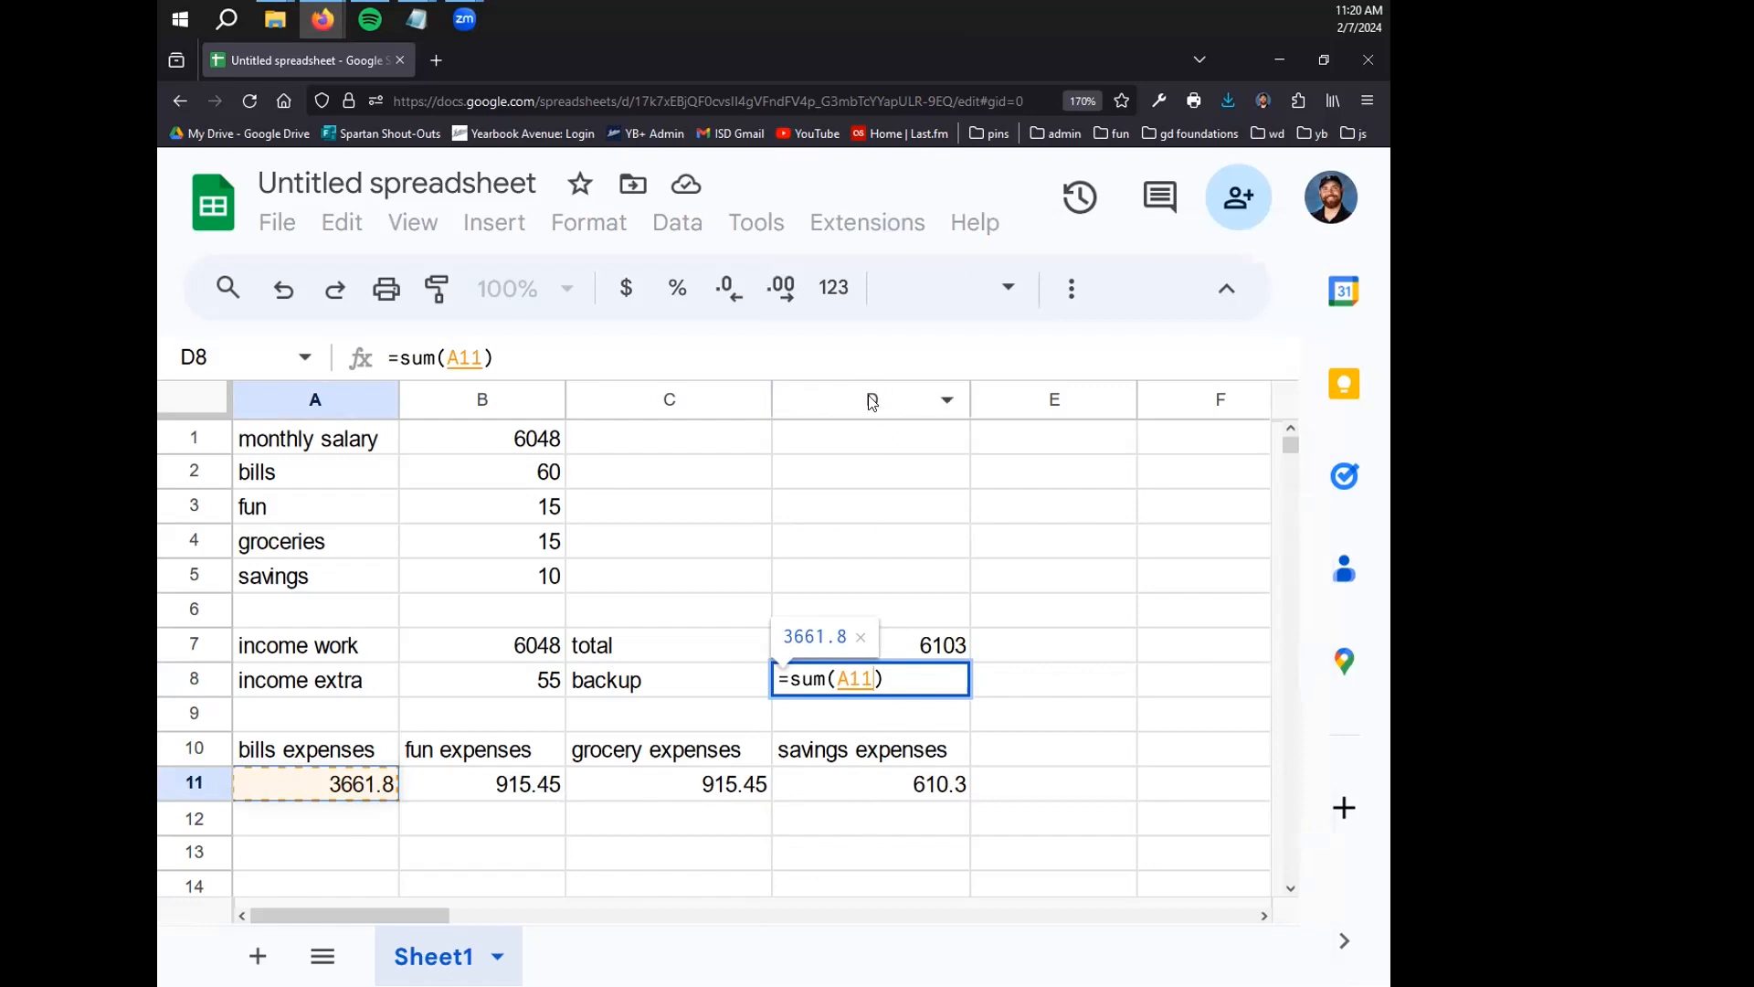
pyautogui.keyDown('shift'); pyautogui.click(918, 792); pyautogui.keyUp('shift')
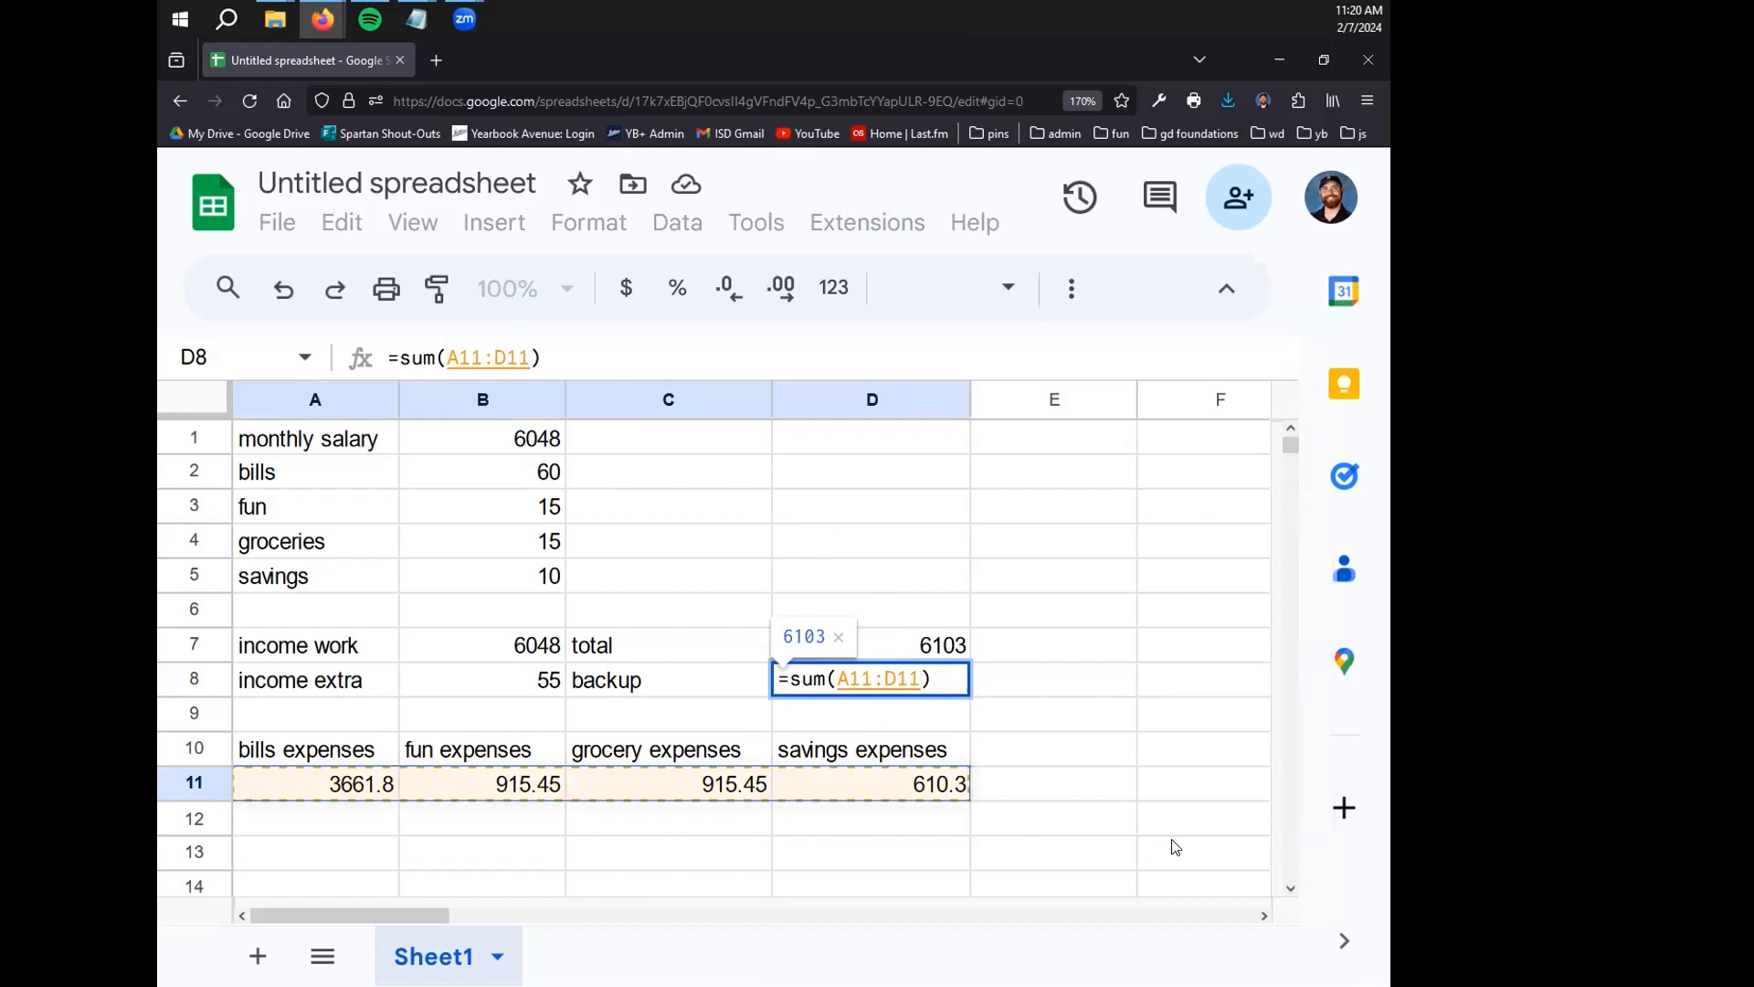
pyautogui.doubleClick(879, 679)
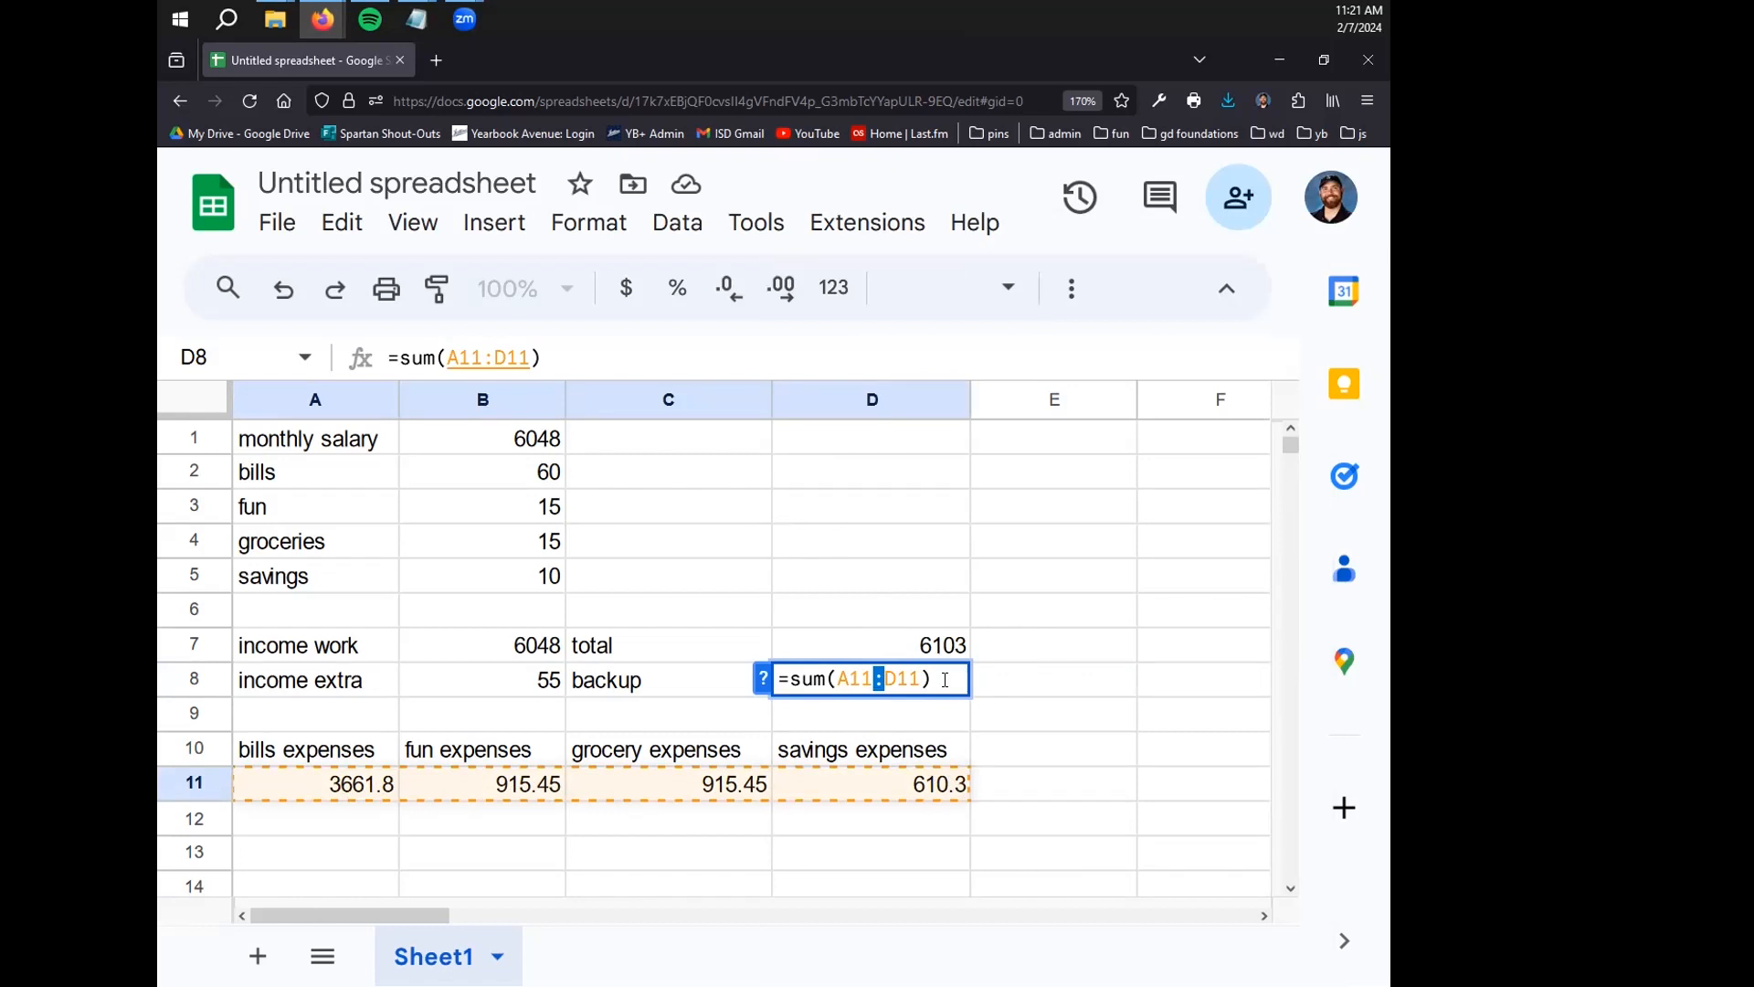
pyautogui.press('Return')
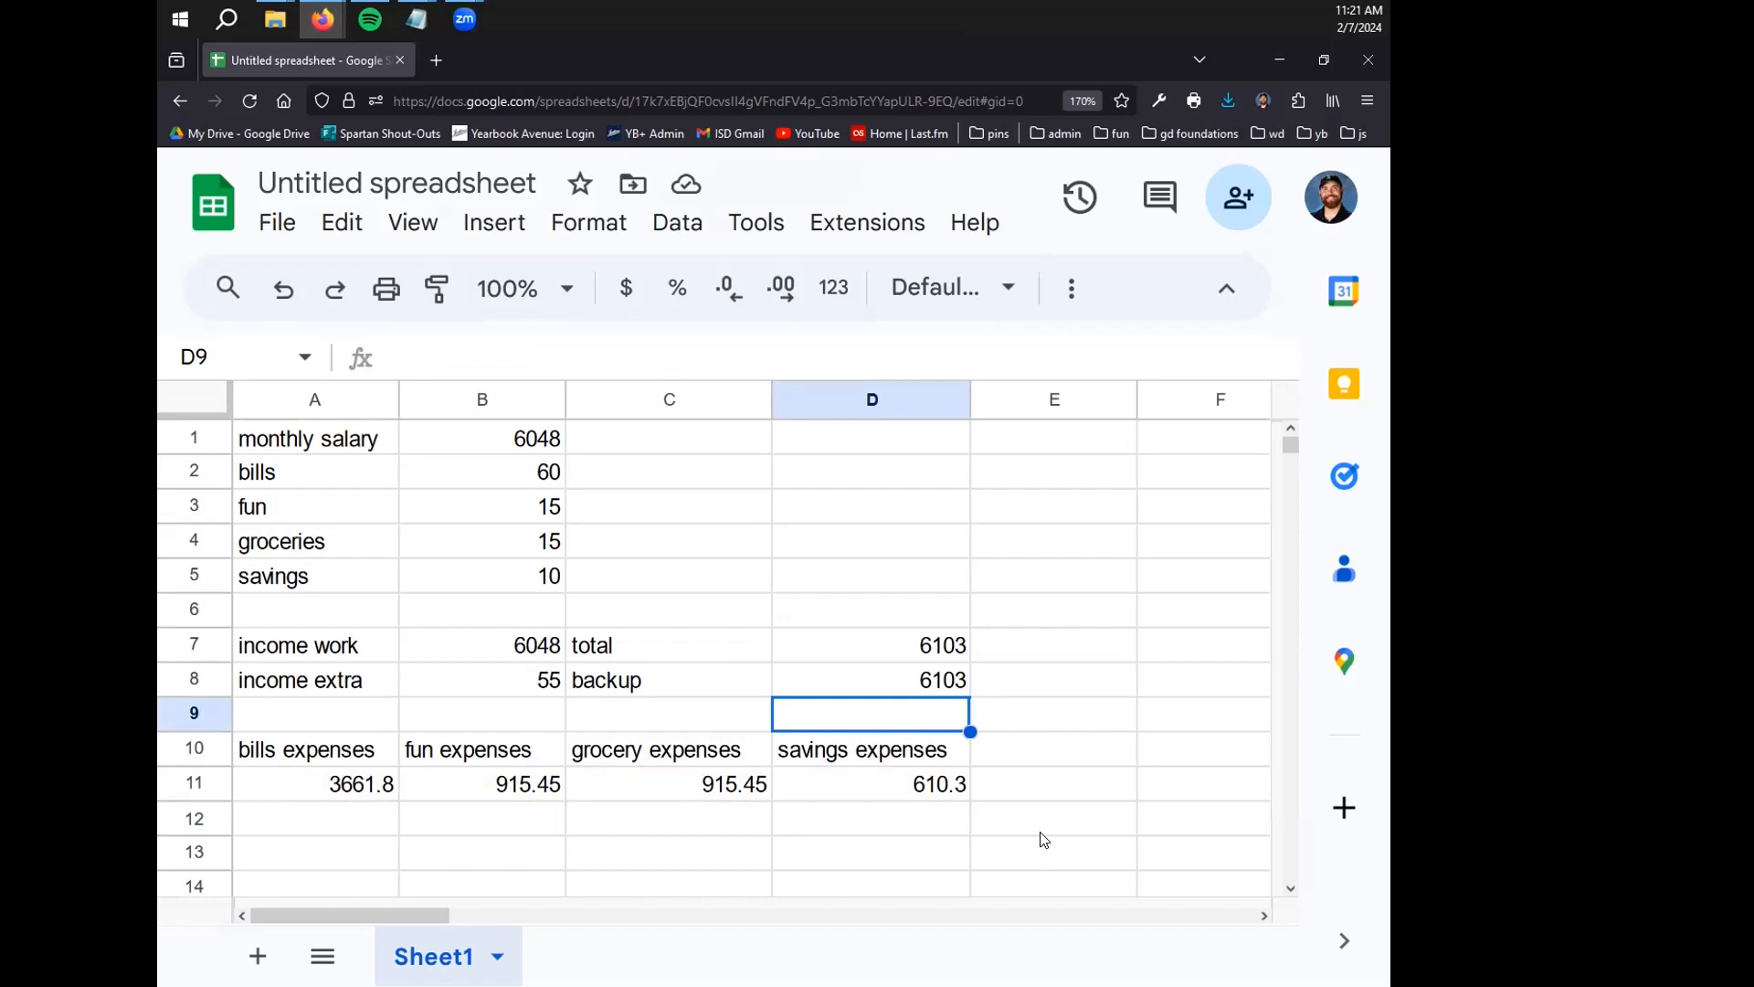
pyautogui.click(967, 680)
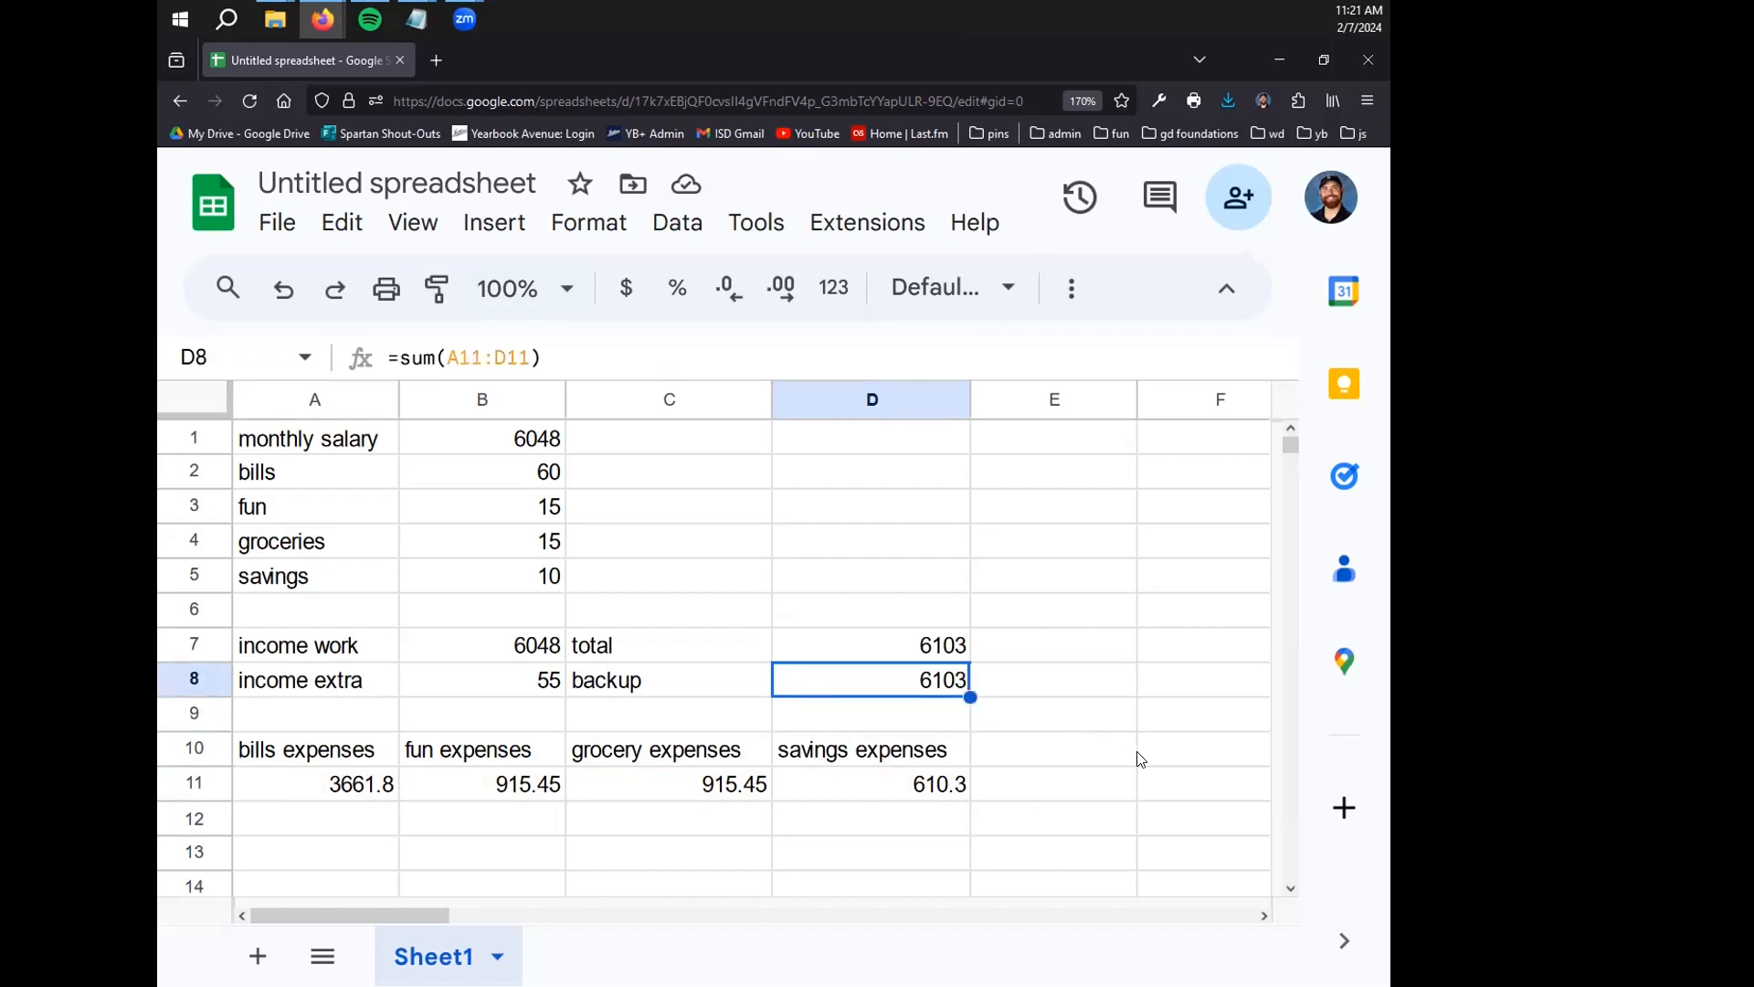
pyautogui.press('Return')
pyautogui.hotkey('ctrl', 'a')
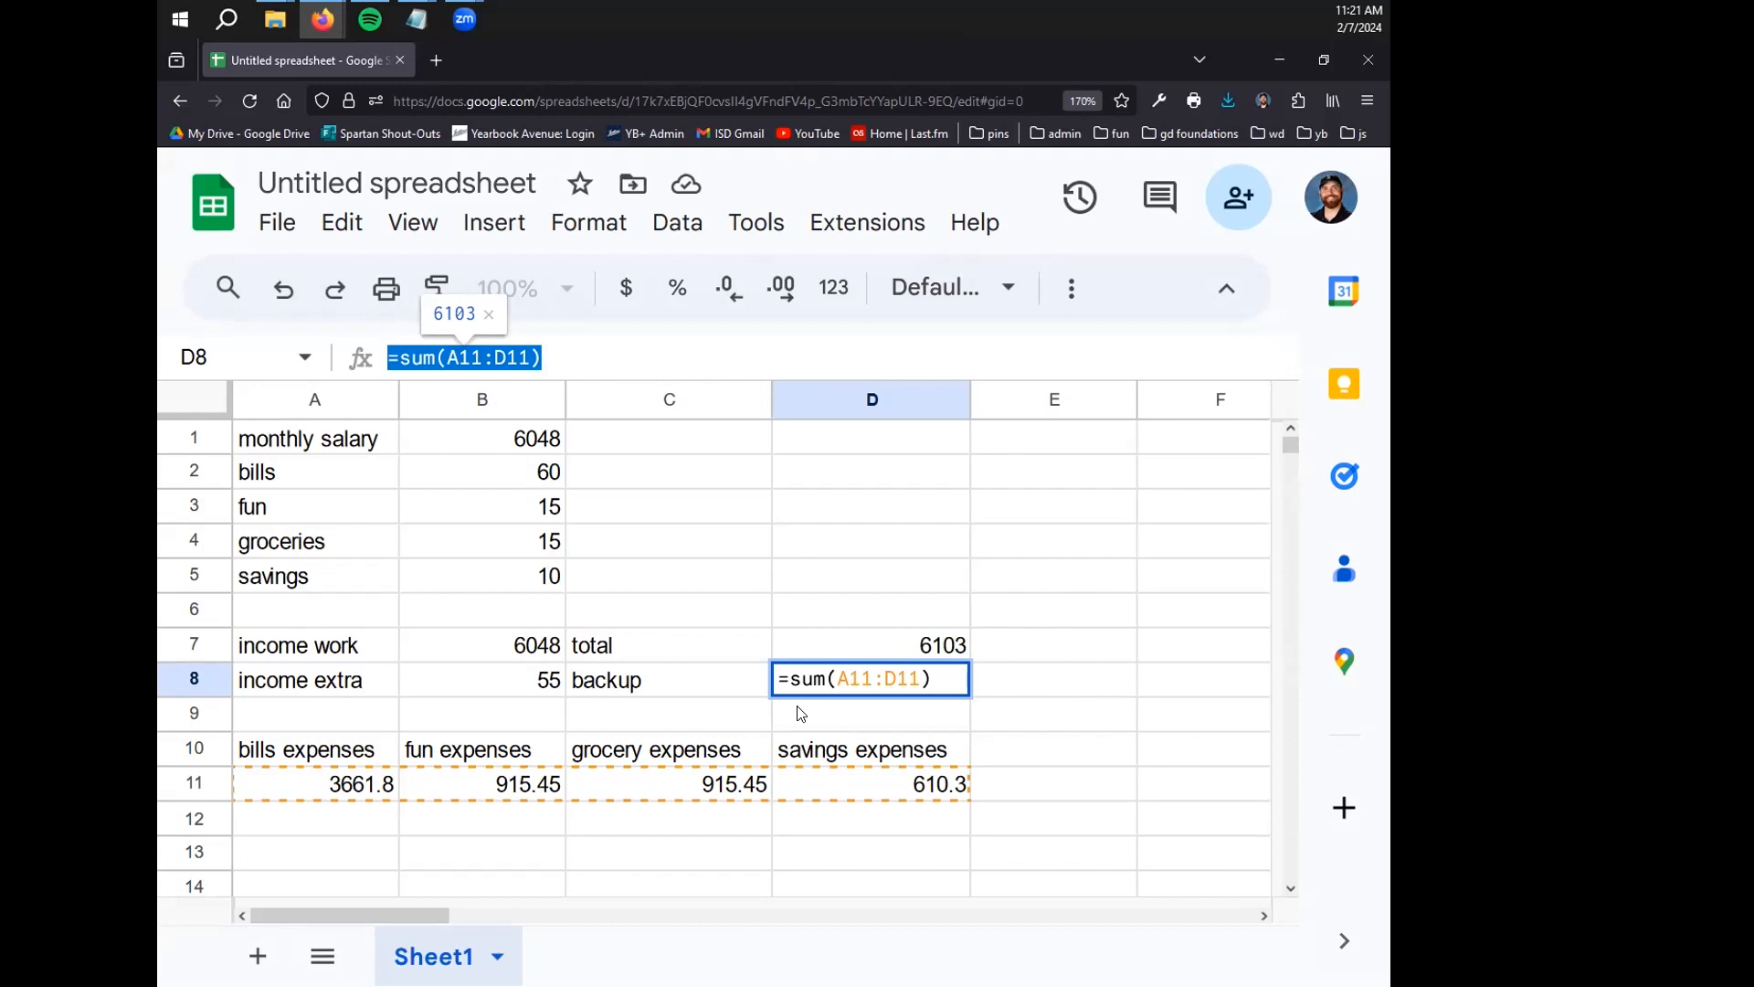
pyautogui.click(806, 508)
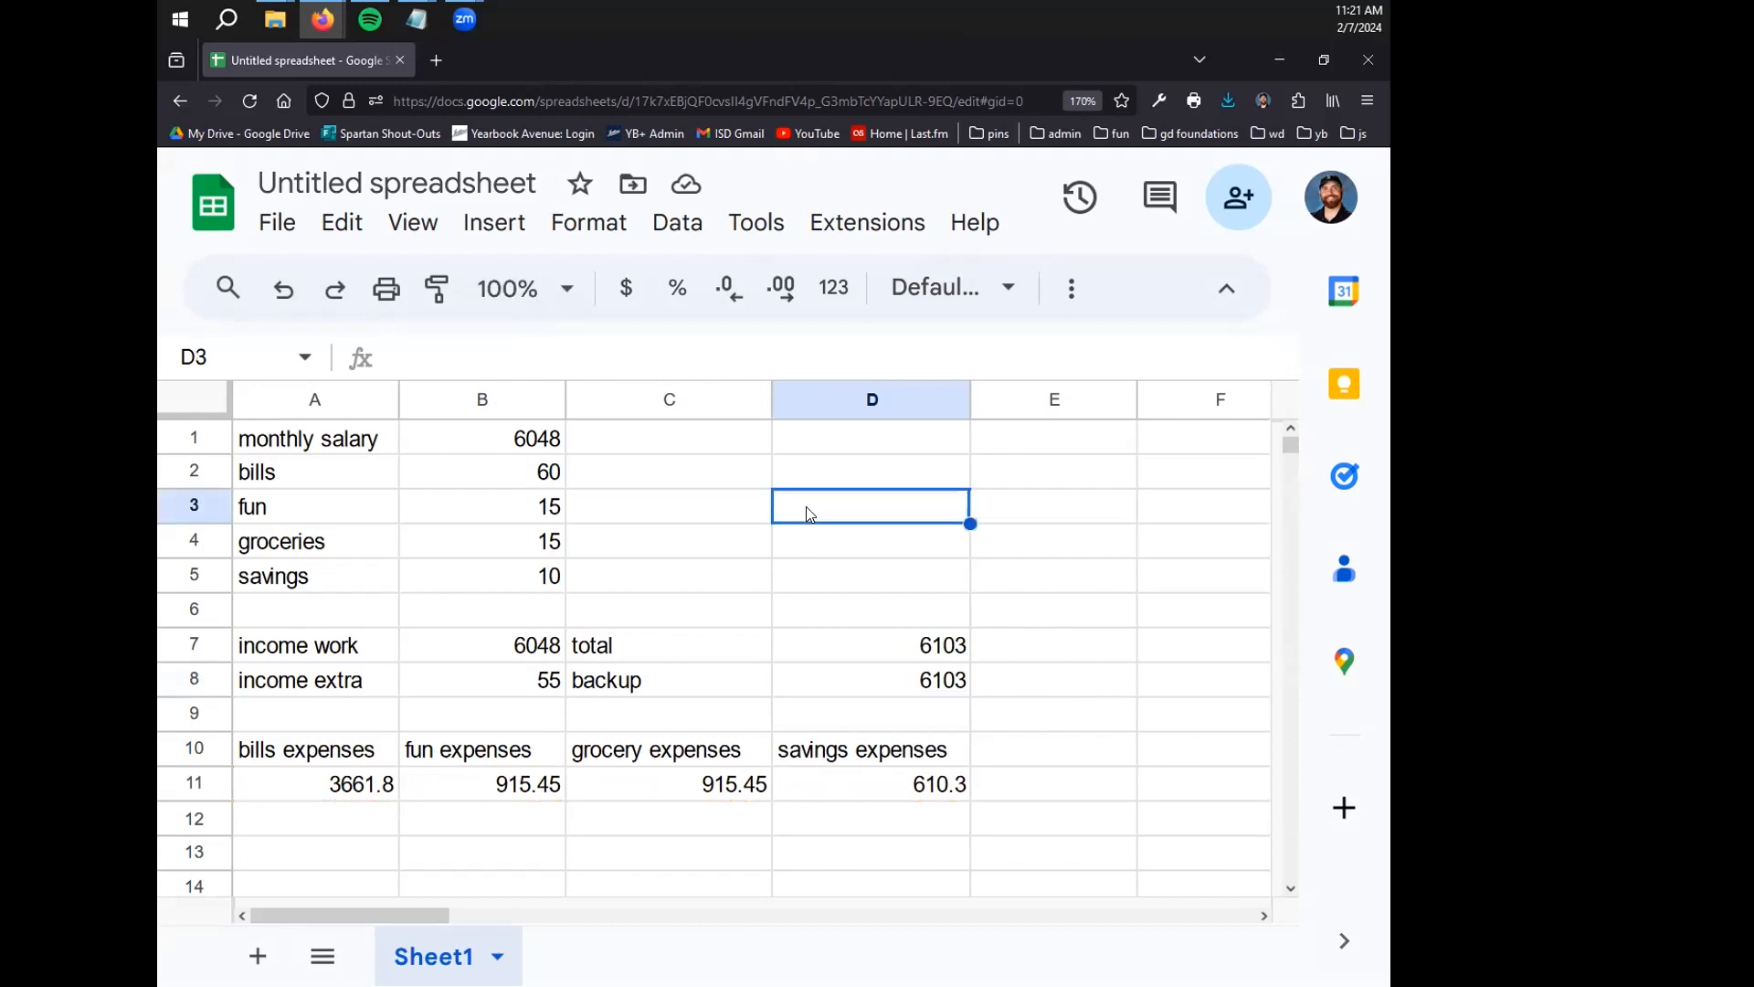
# Change the work income in B7 to =2300 to test how the budget recalculates
pyautogui.click(541, 446)
pyautogui.click(528, 654)
pyautogui.click(462, 358)
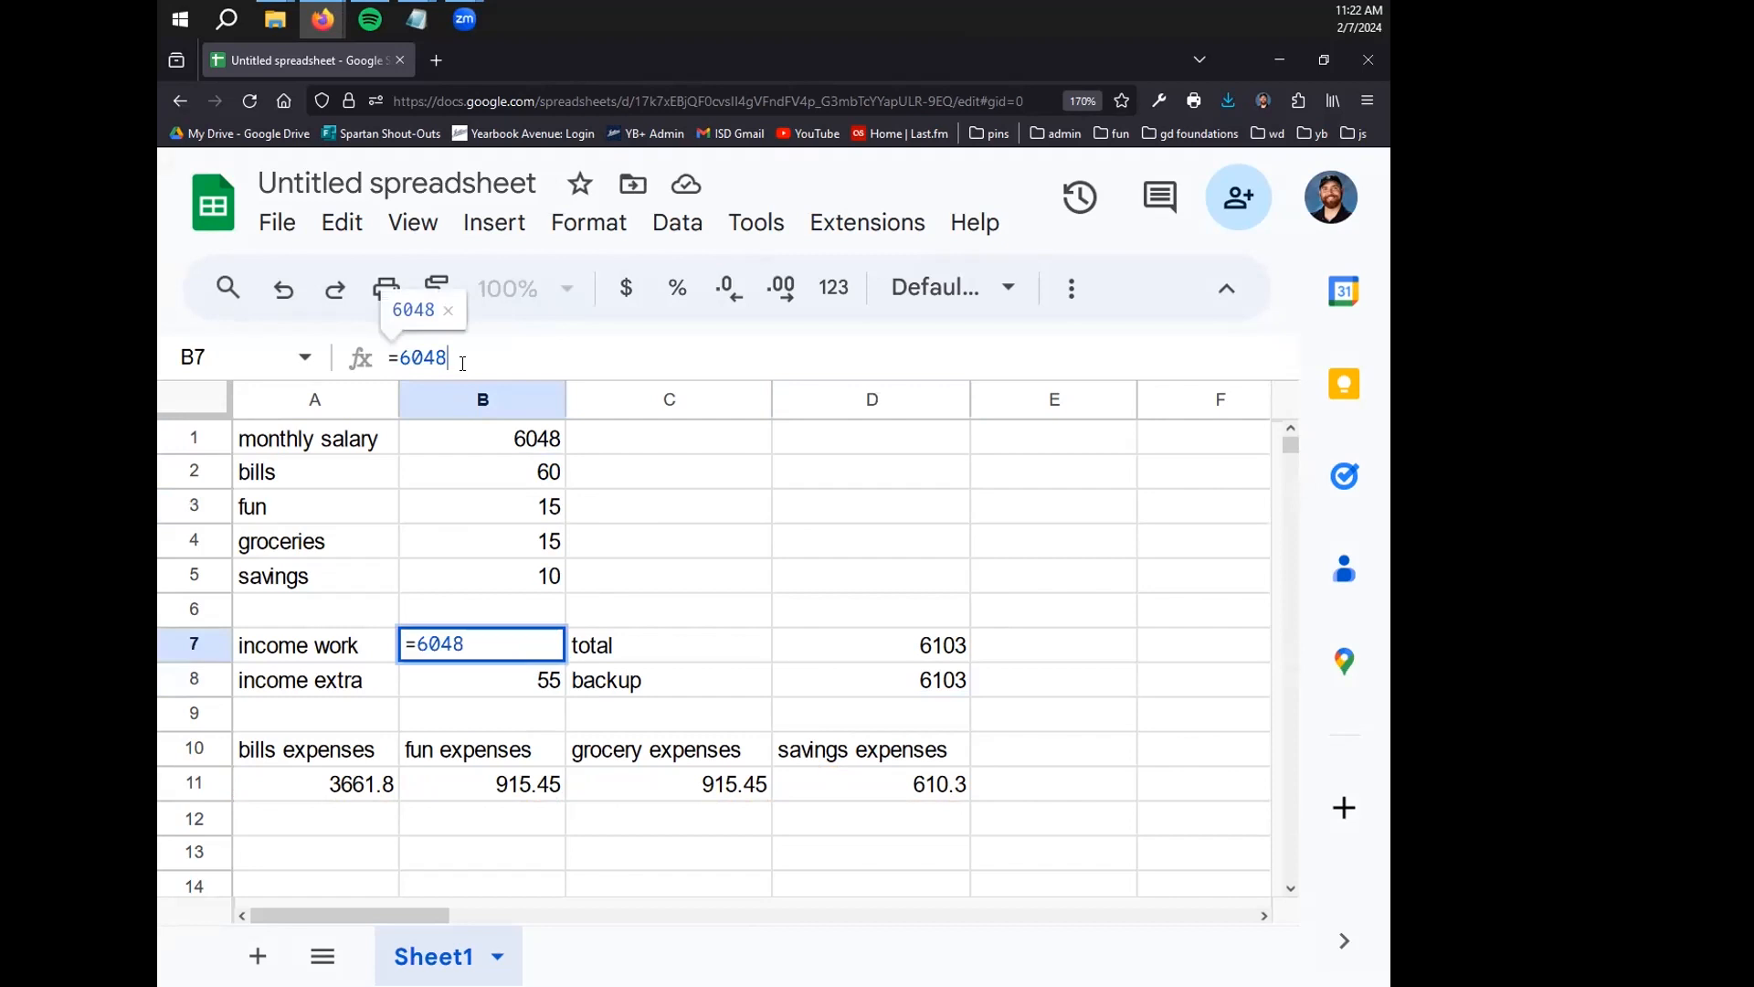
pyautogui.press('BackSpace')
pyautogui.press('BackSpace')
pyautogui.press('BackSpace')
pyautogui.press('BackSpace')
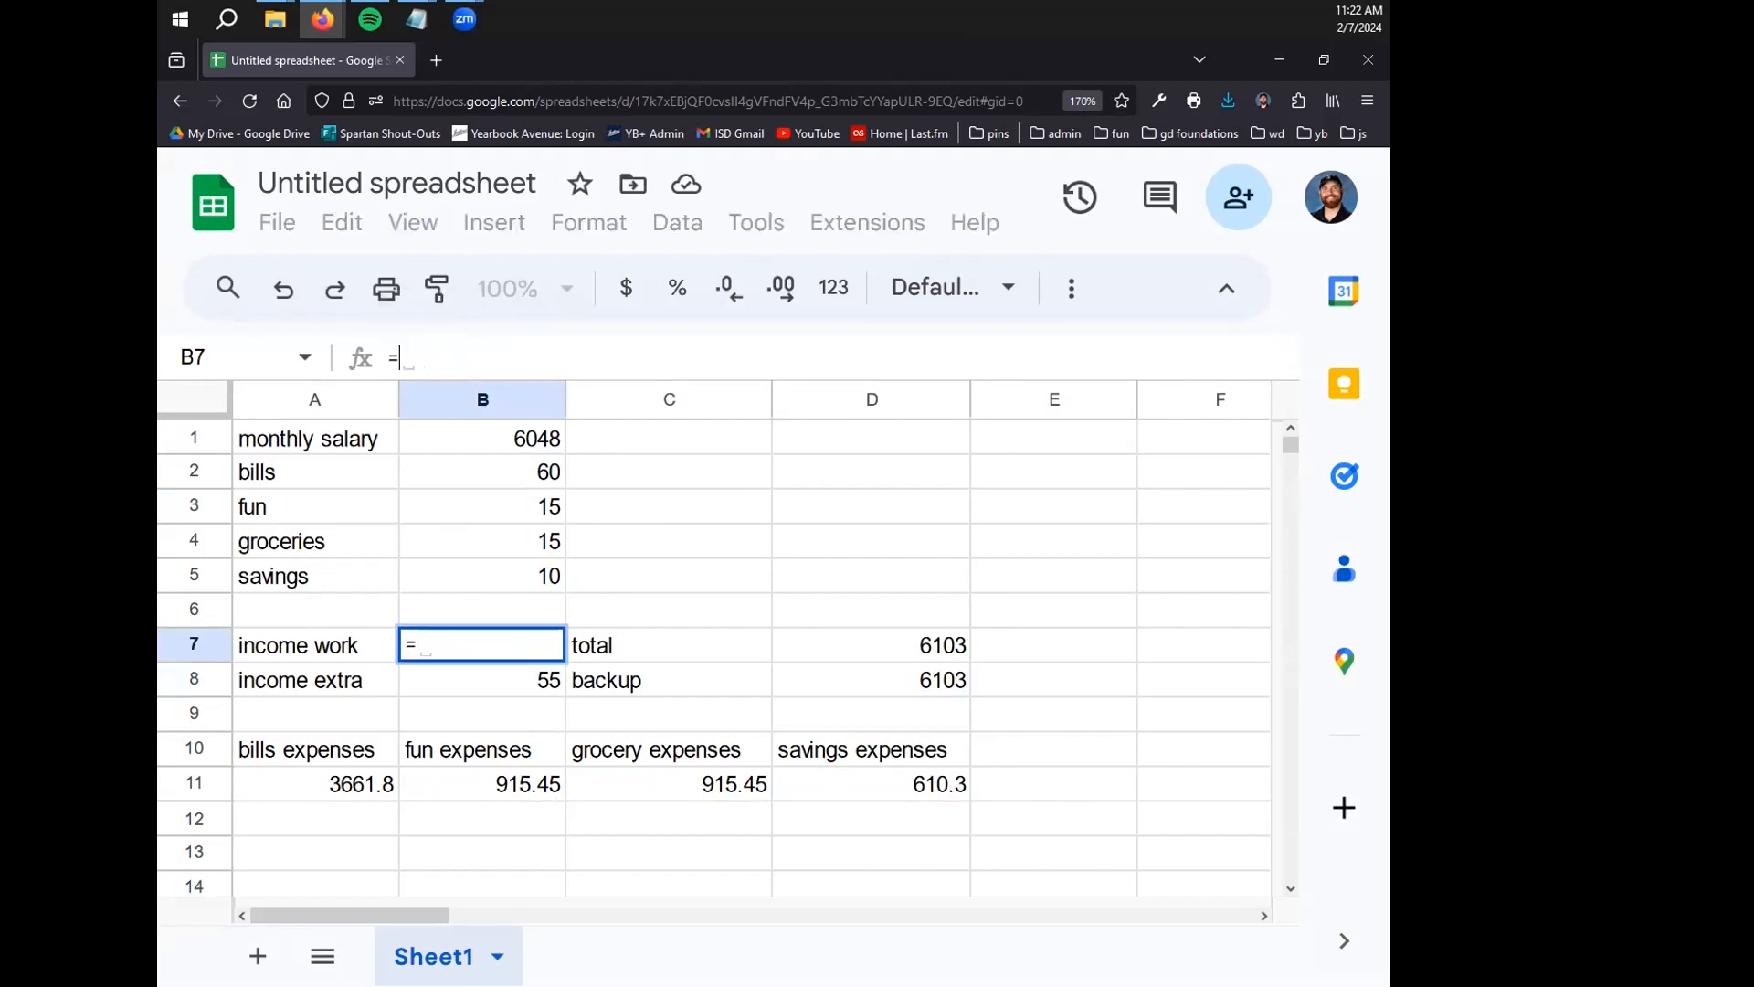
pyautogui.write('2300')
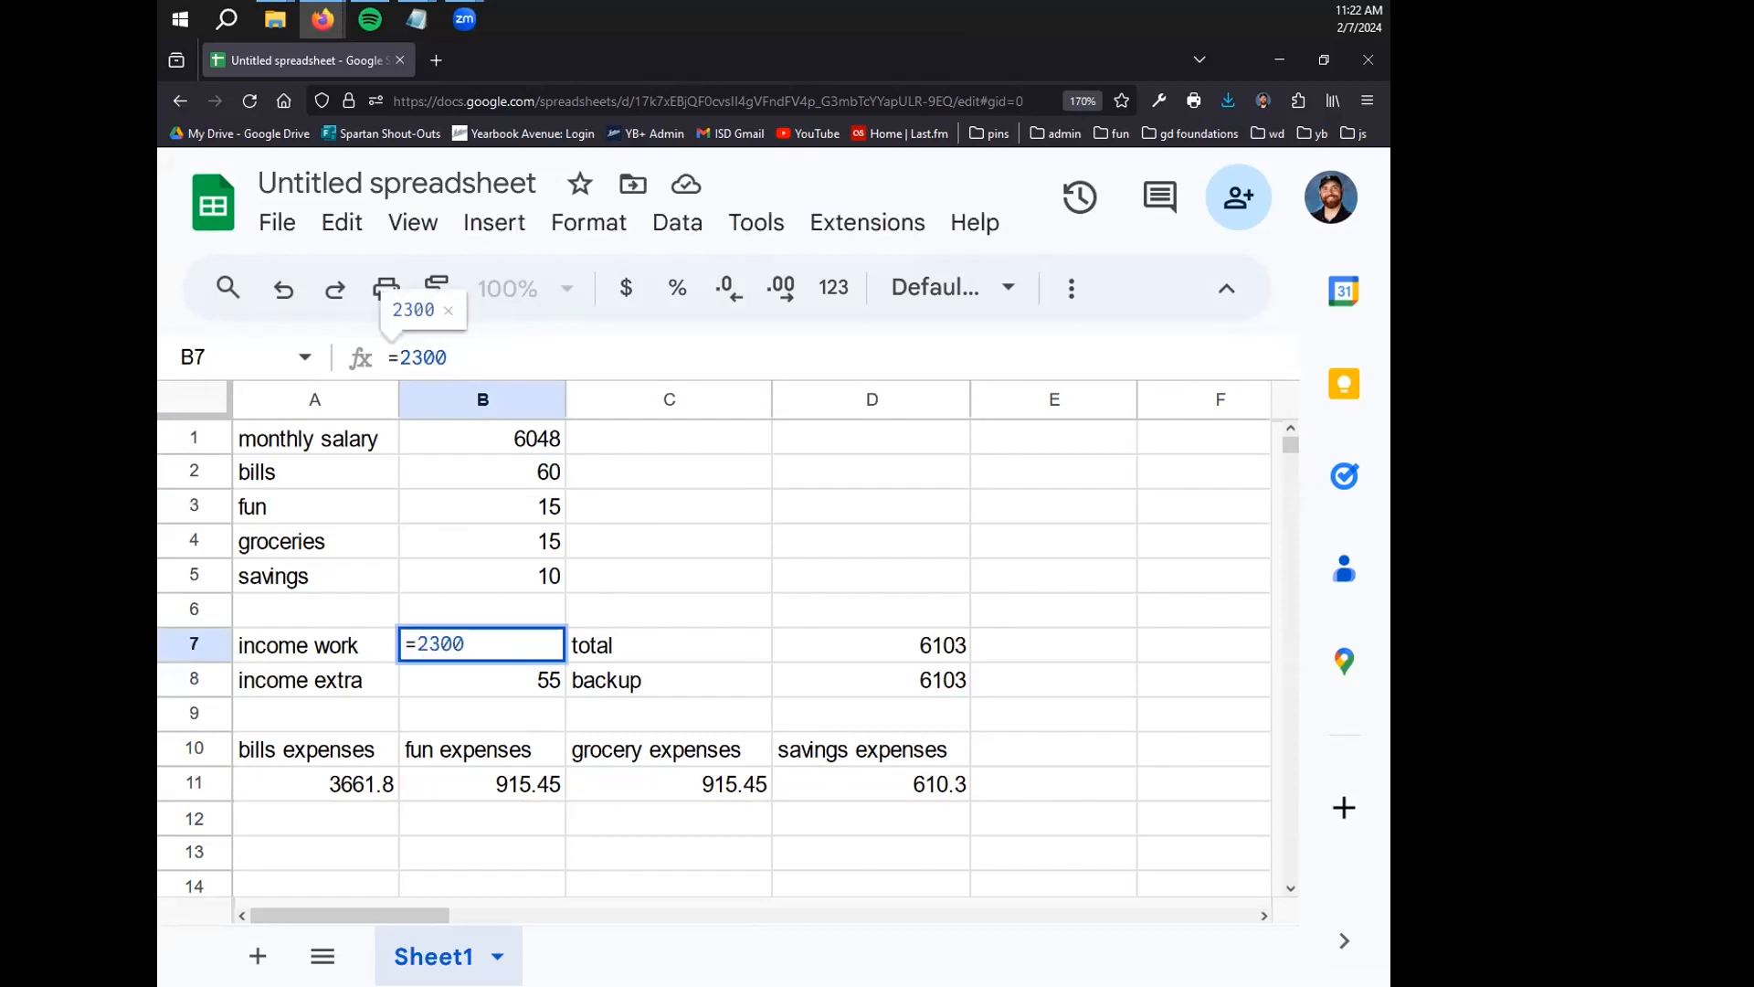
pyautogui.press('Return')
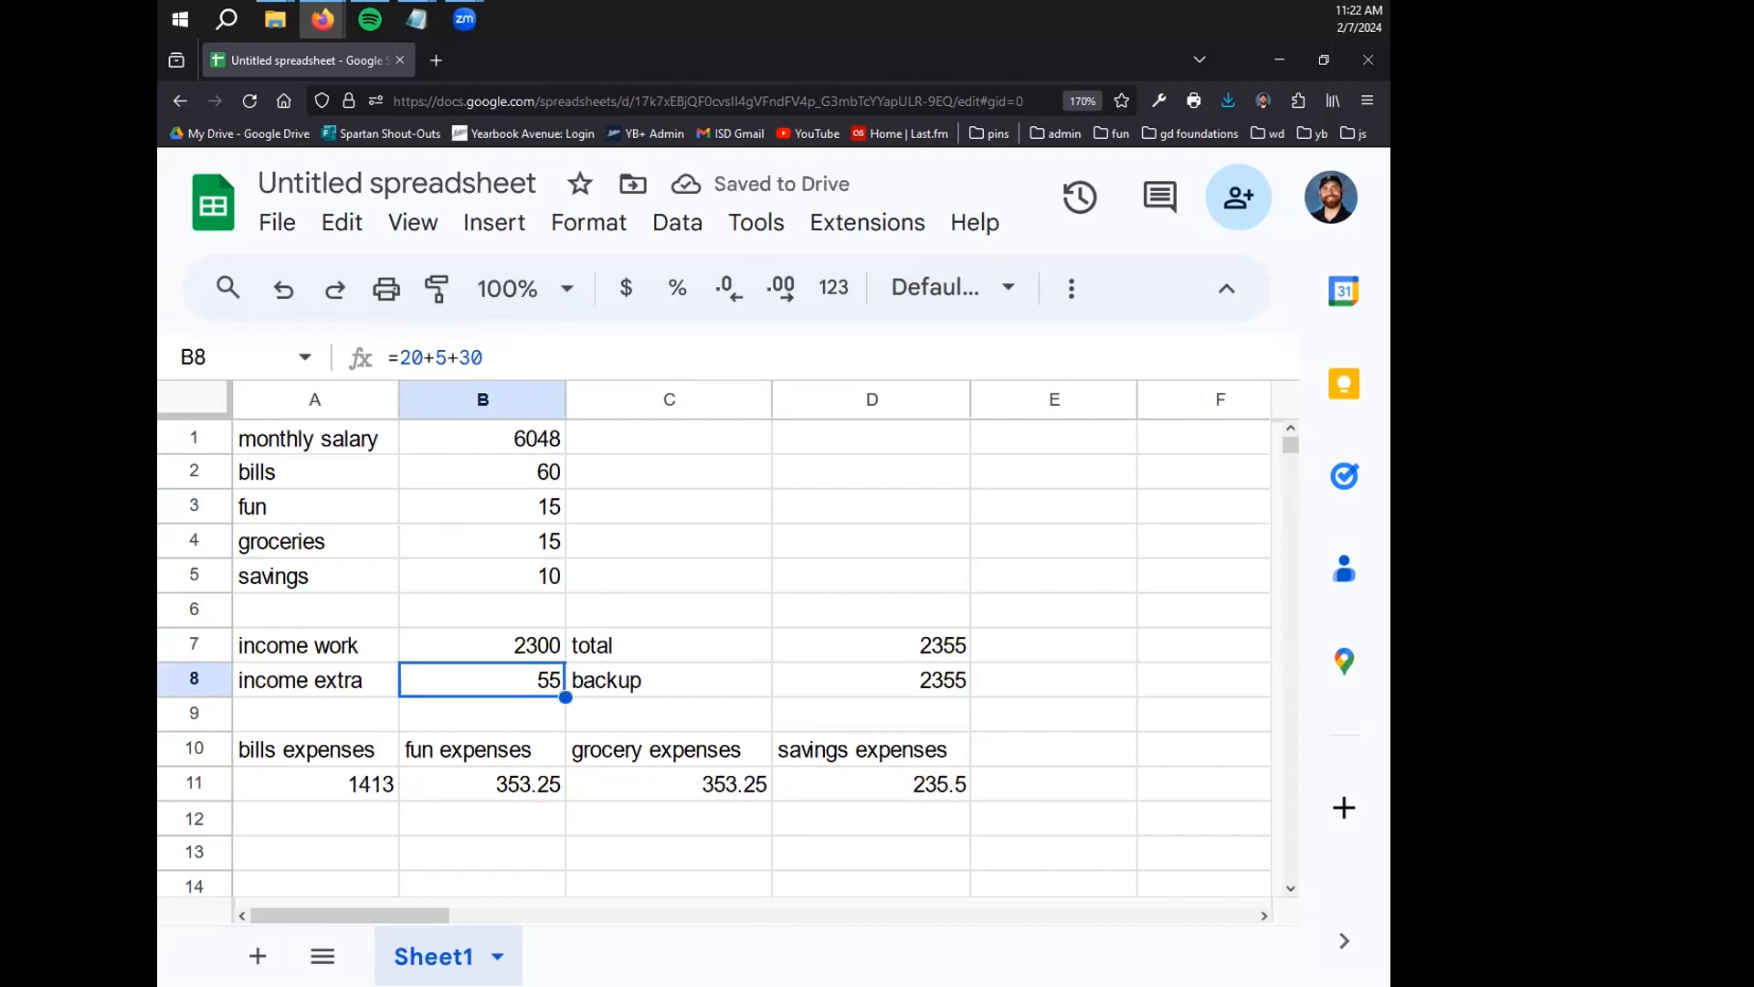
# Replace the extra income formula in B8 with =5
pyautogui.moveTo(486, 357); pyautogui.dragTo(423, 358)
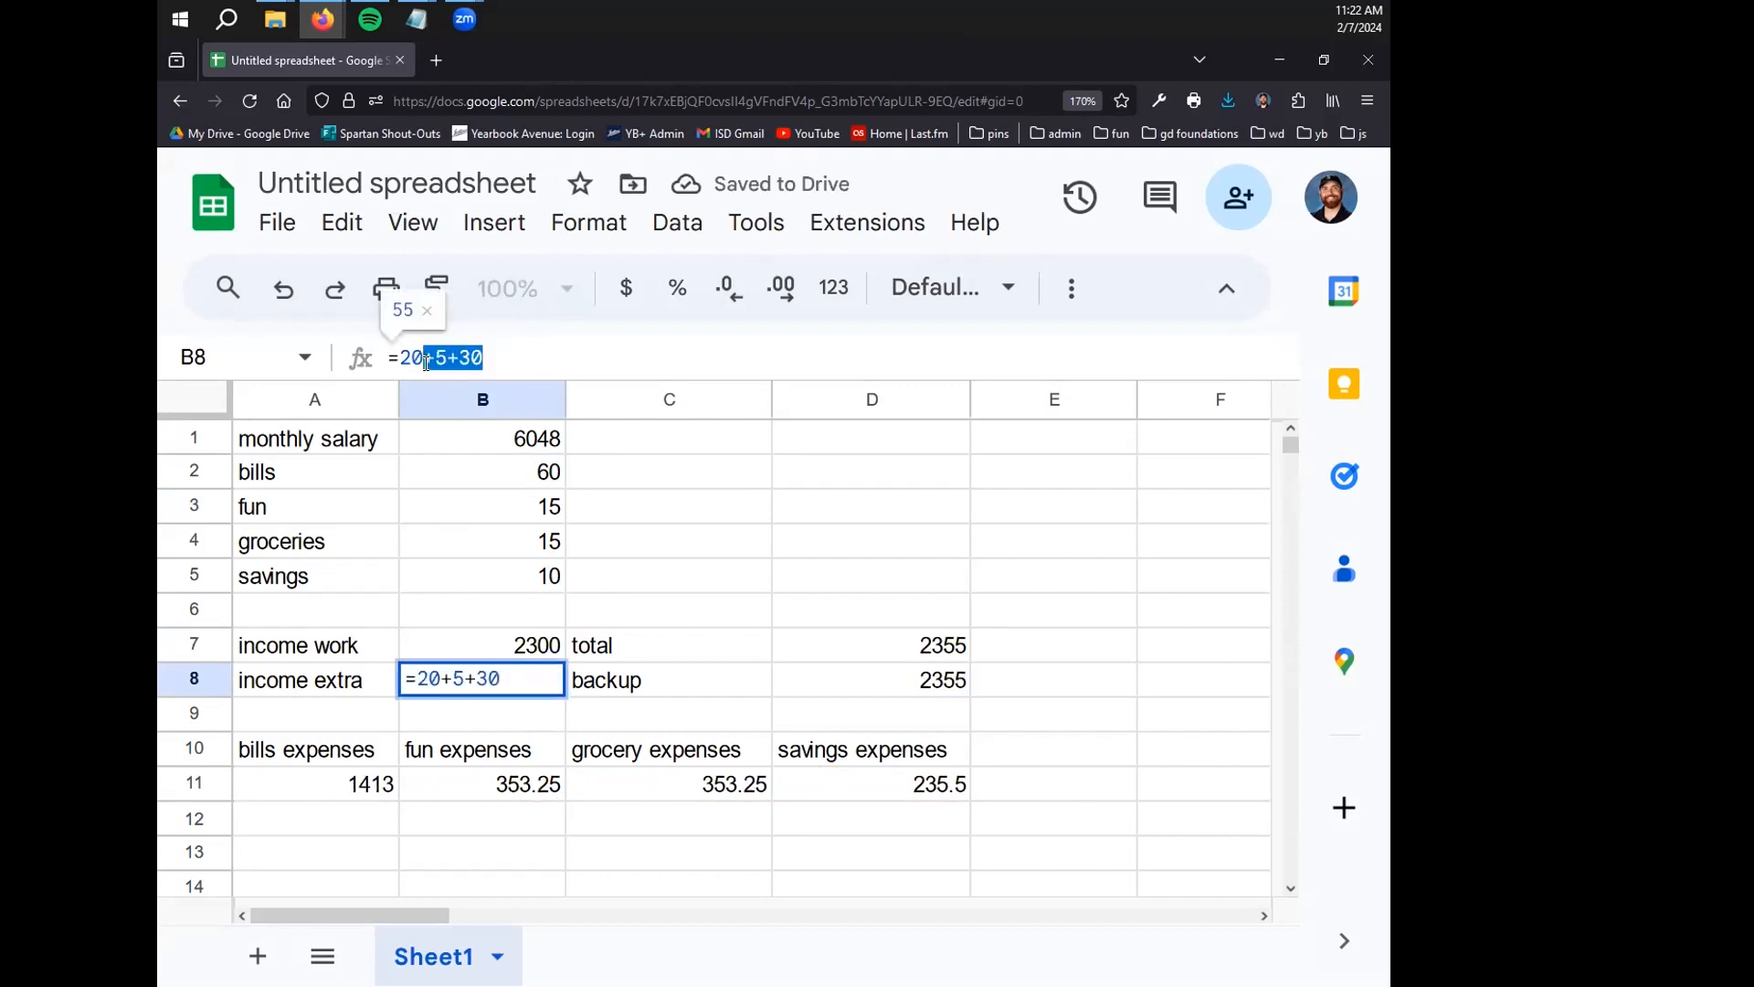
pyautogui.press('BackSpace')
pyautogui.press('BackSpace')
pyautogui.press('BackSpace')
pyautogui.write('5')
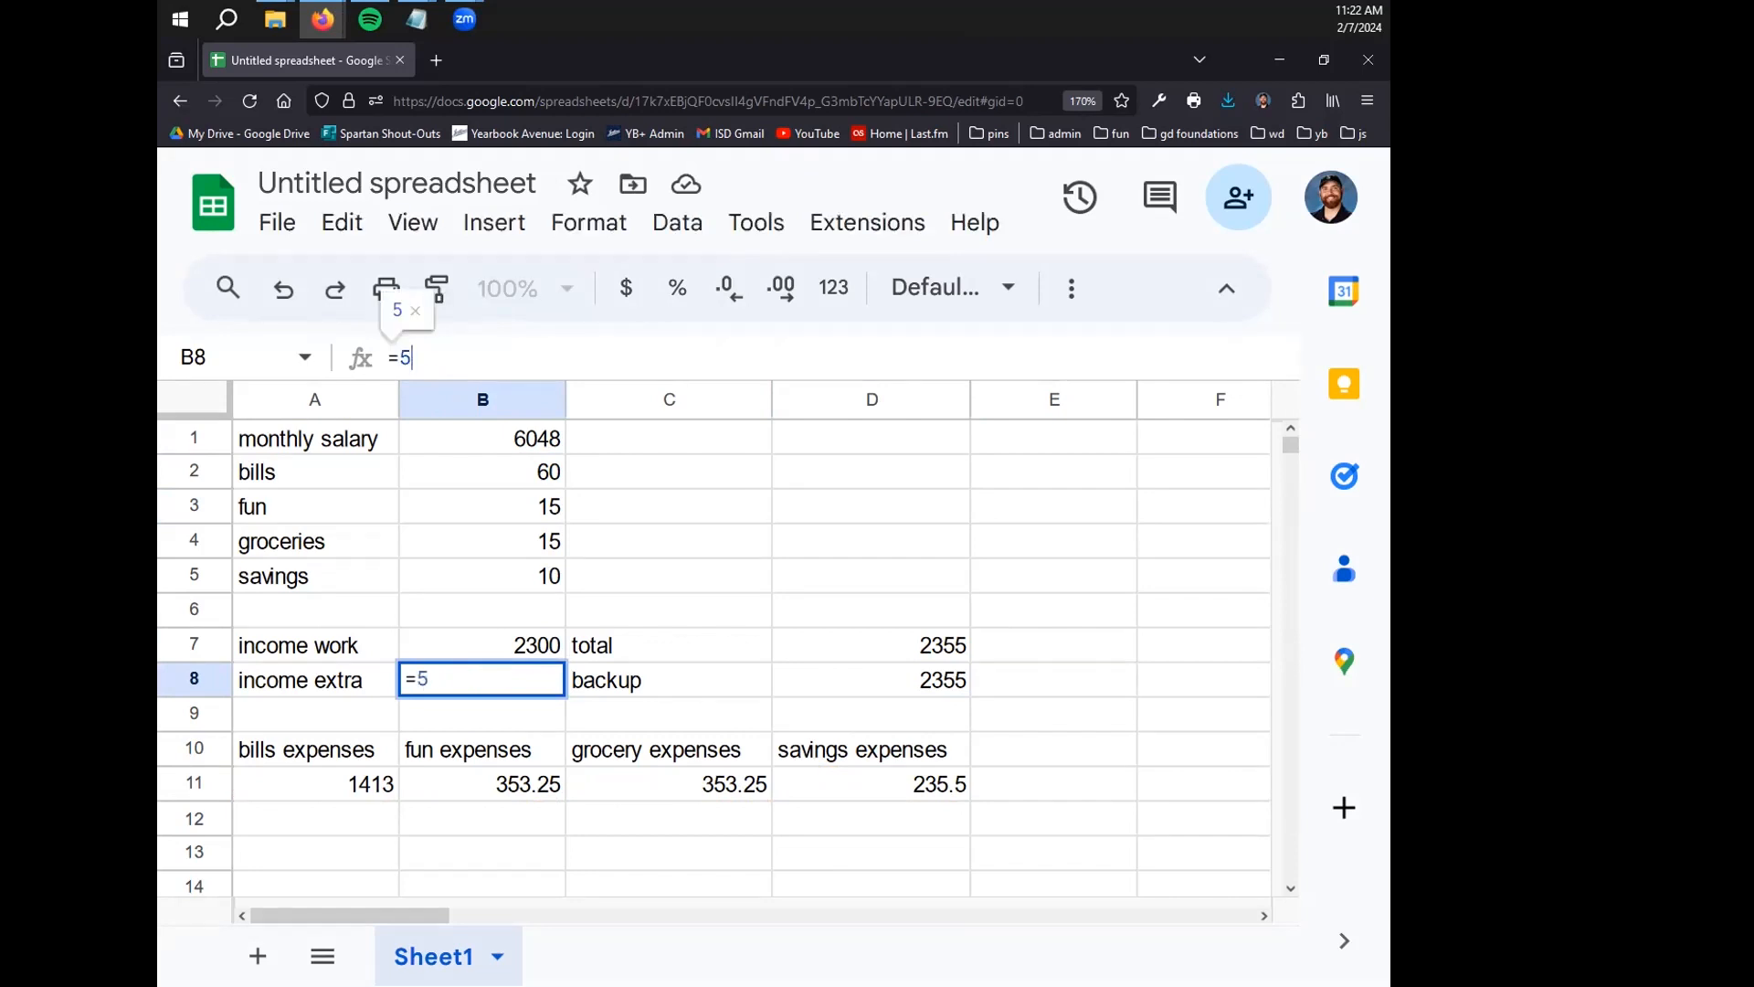
pyautogui.press('Return')
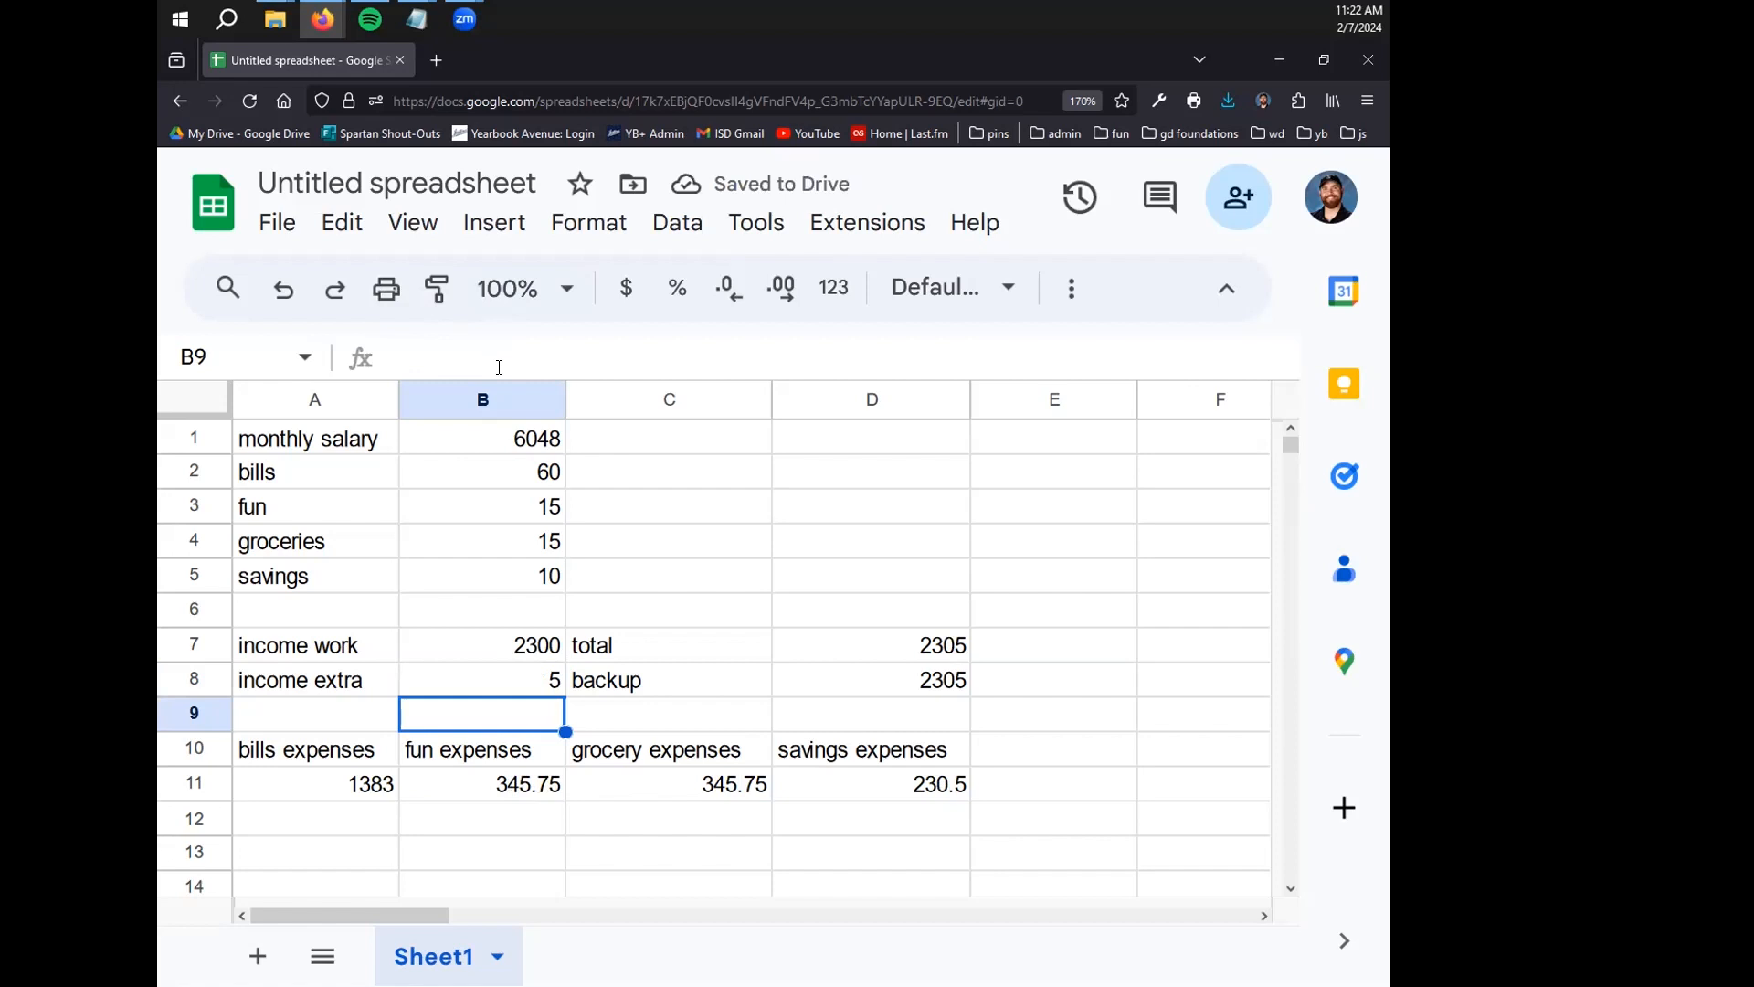
# Set the work income in B7 to =59000 and check the four expense cells in row 11
pyautogui.click(519, 644)
pyautogui.click(468, 357)
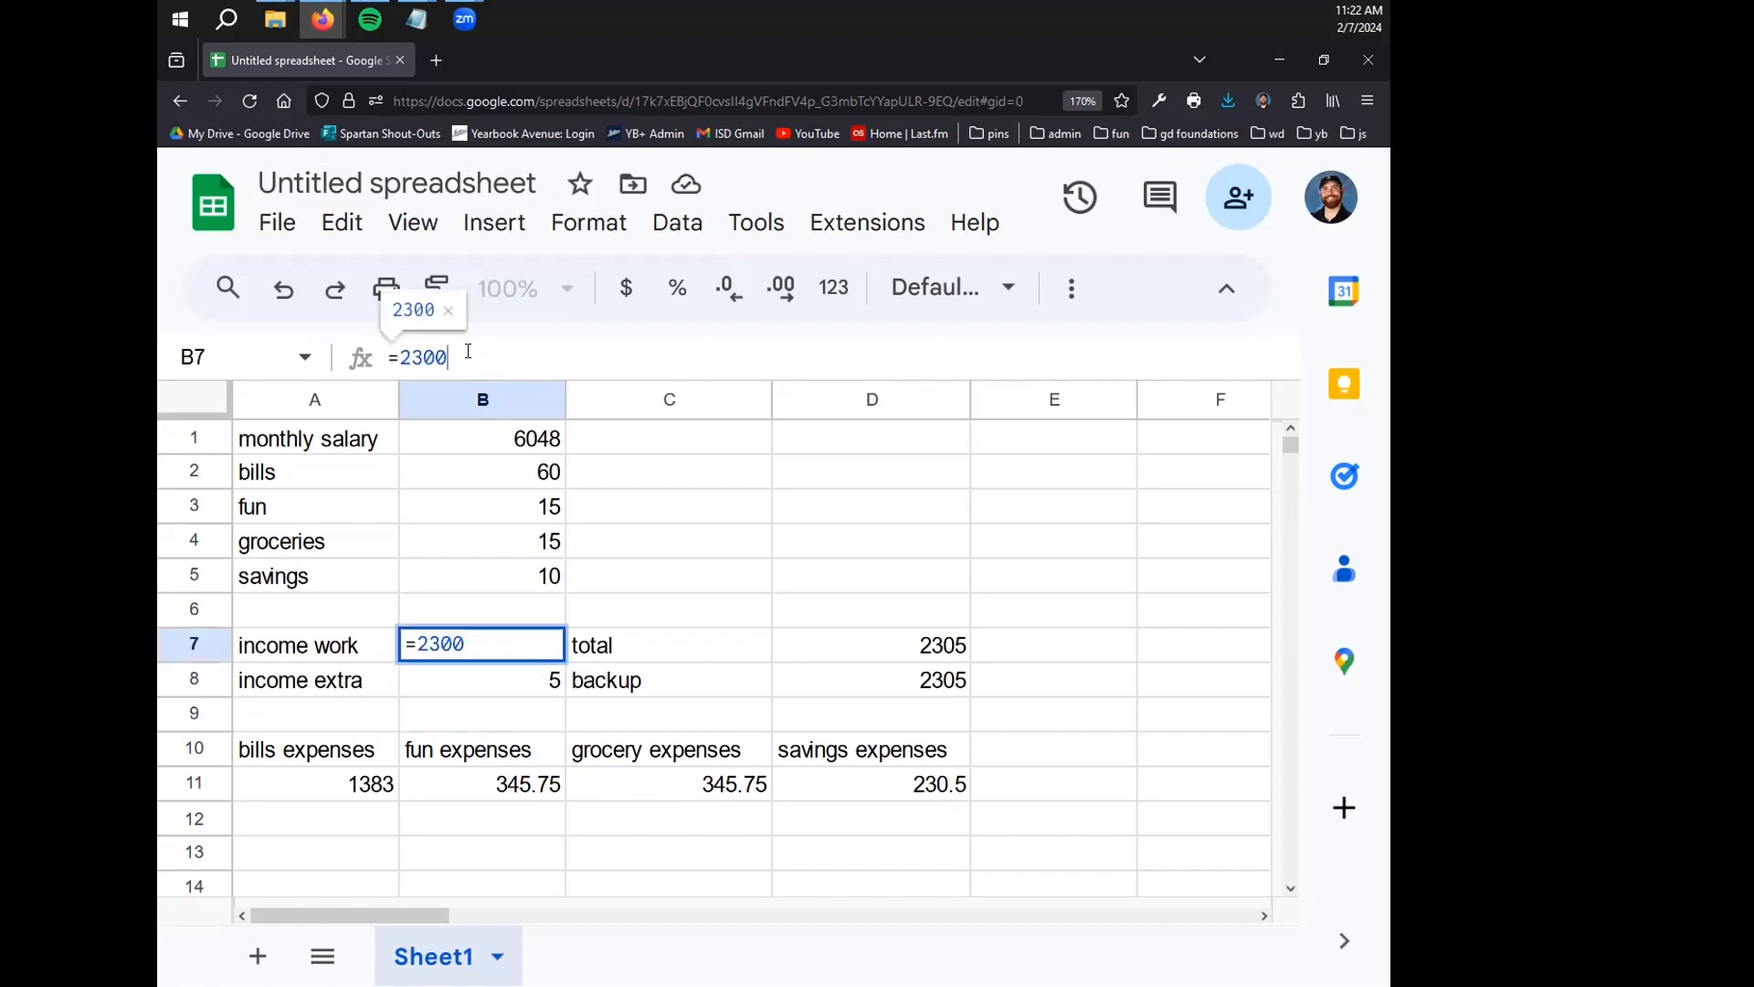
pyautogui.press('BackSpace')
pyautogui.press('BackSpace')
pyautogui.press('BackSpace')
pyautogui.press('BackSpace')
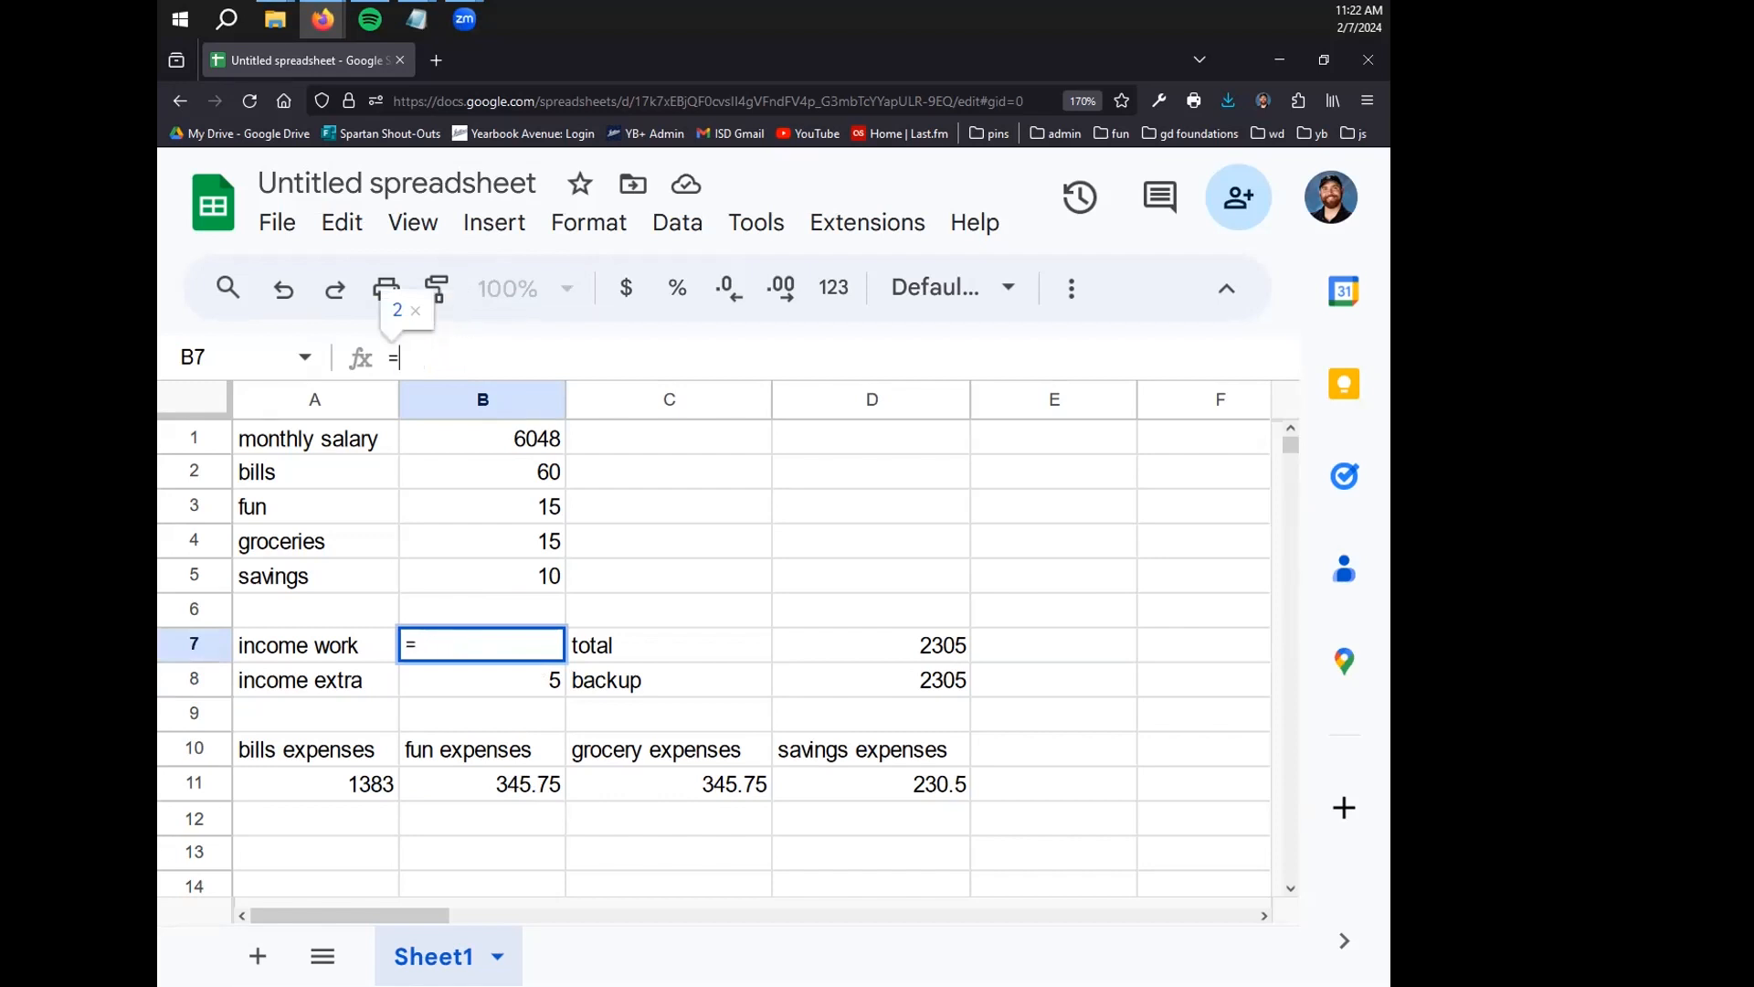
pyautogui.write('59000')
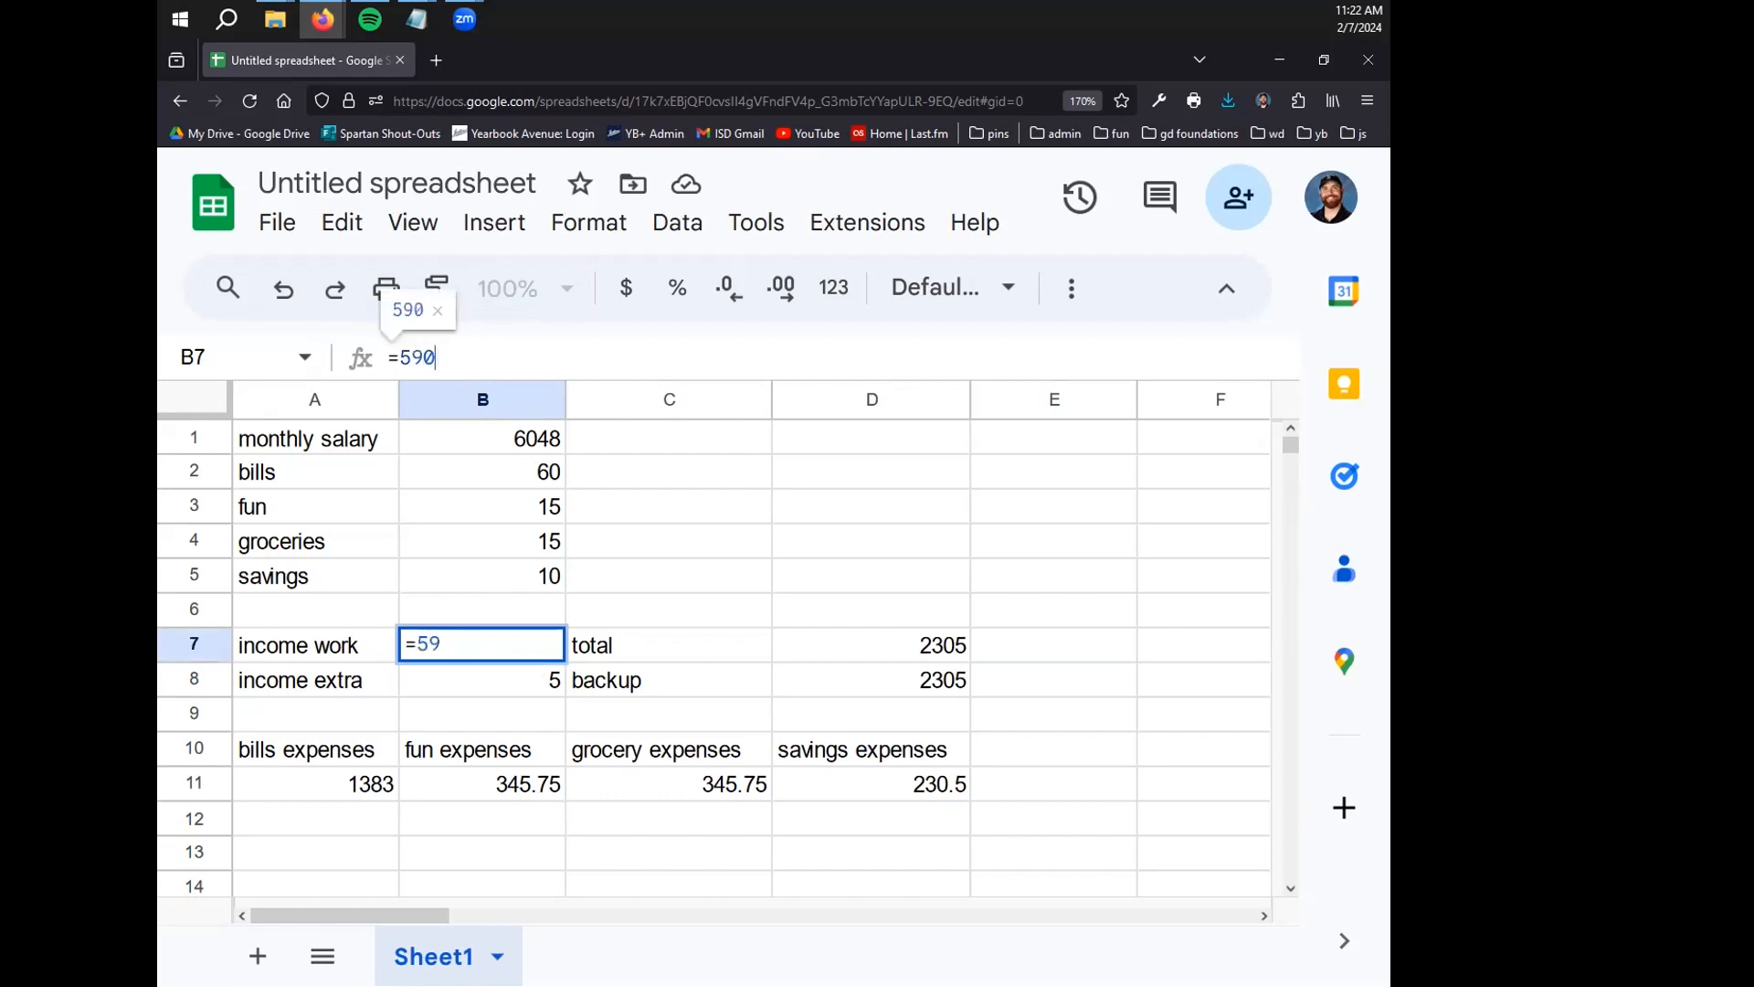
pyautogui.press('Return')
pyautogui.click(382, 826)
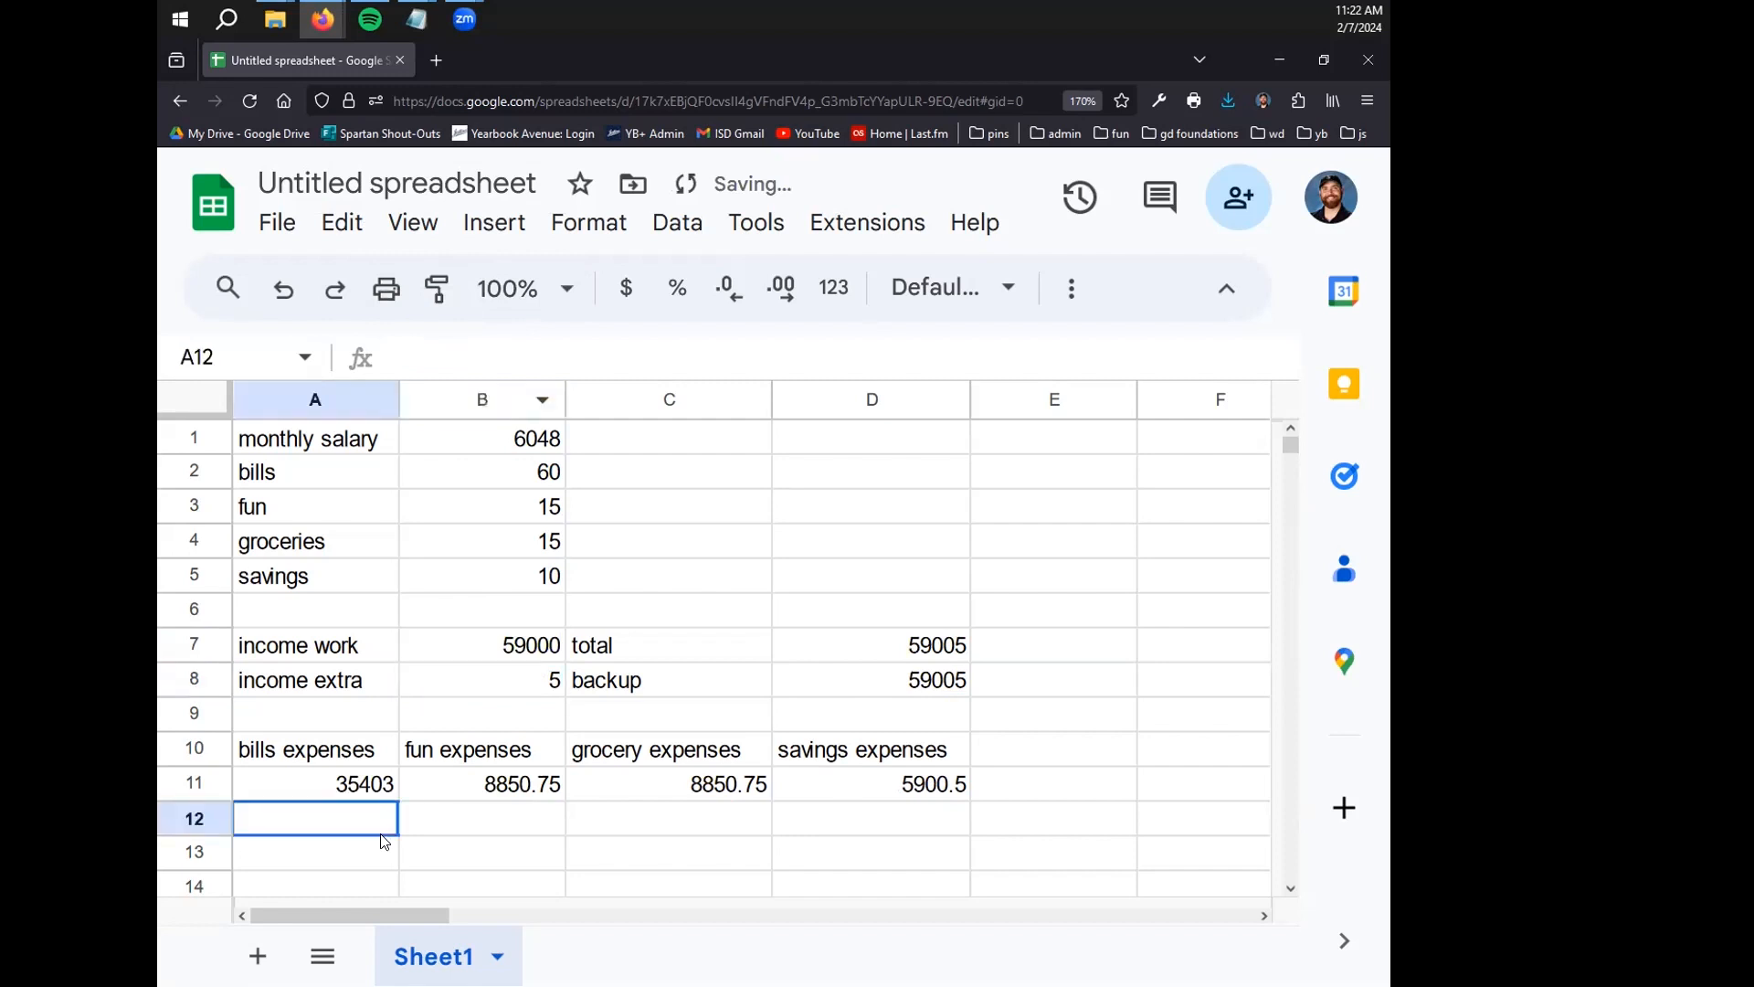
pyautogui.click(382, 800)
pyautogui.click(494, 784)
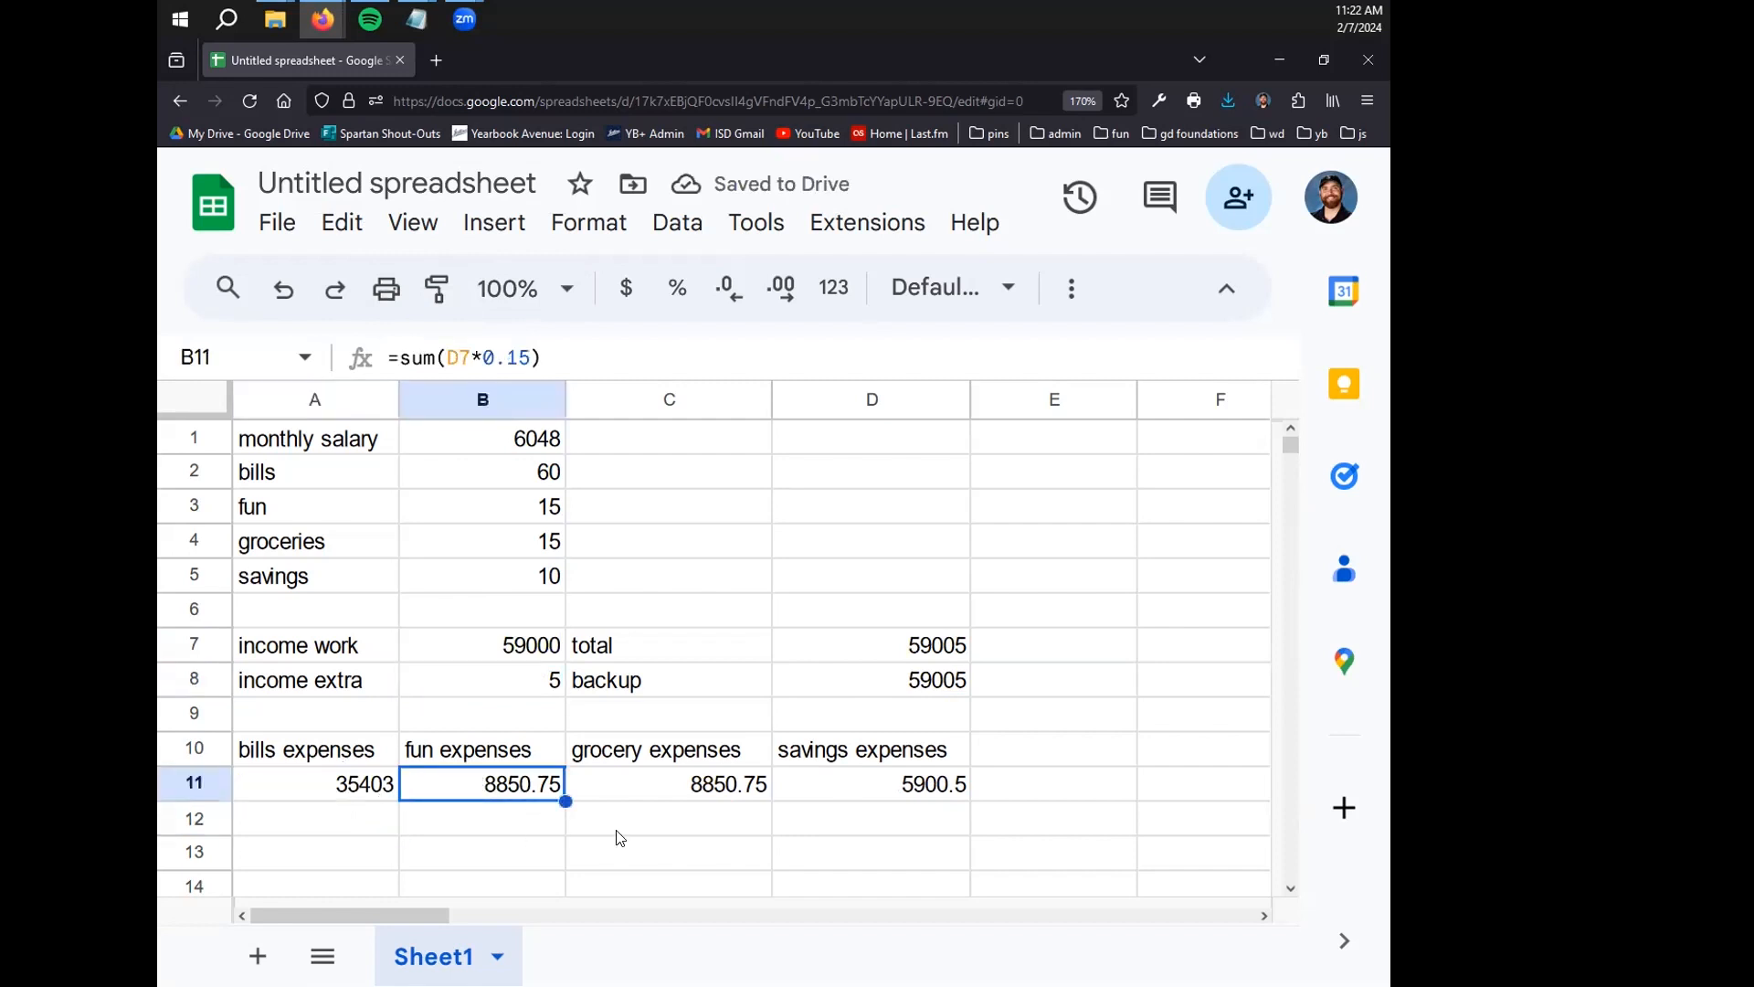
pyautogui.click(705, 794)
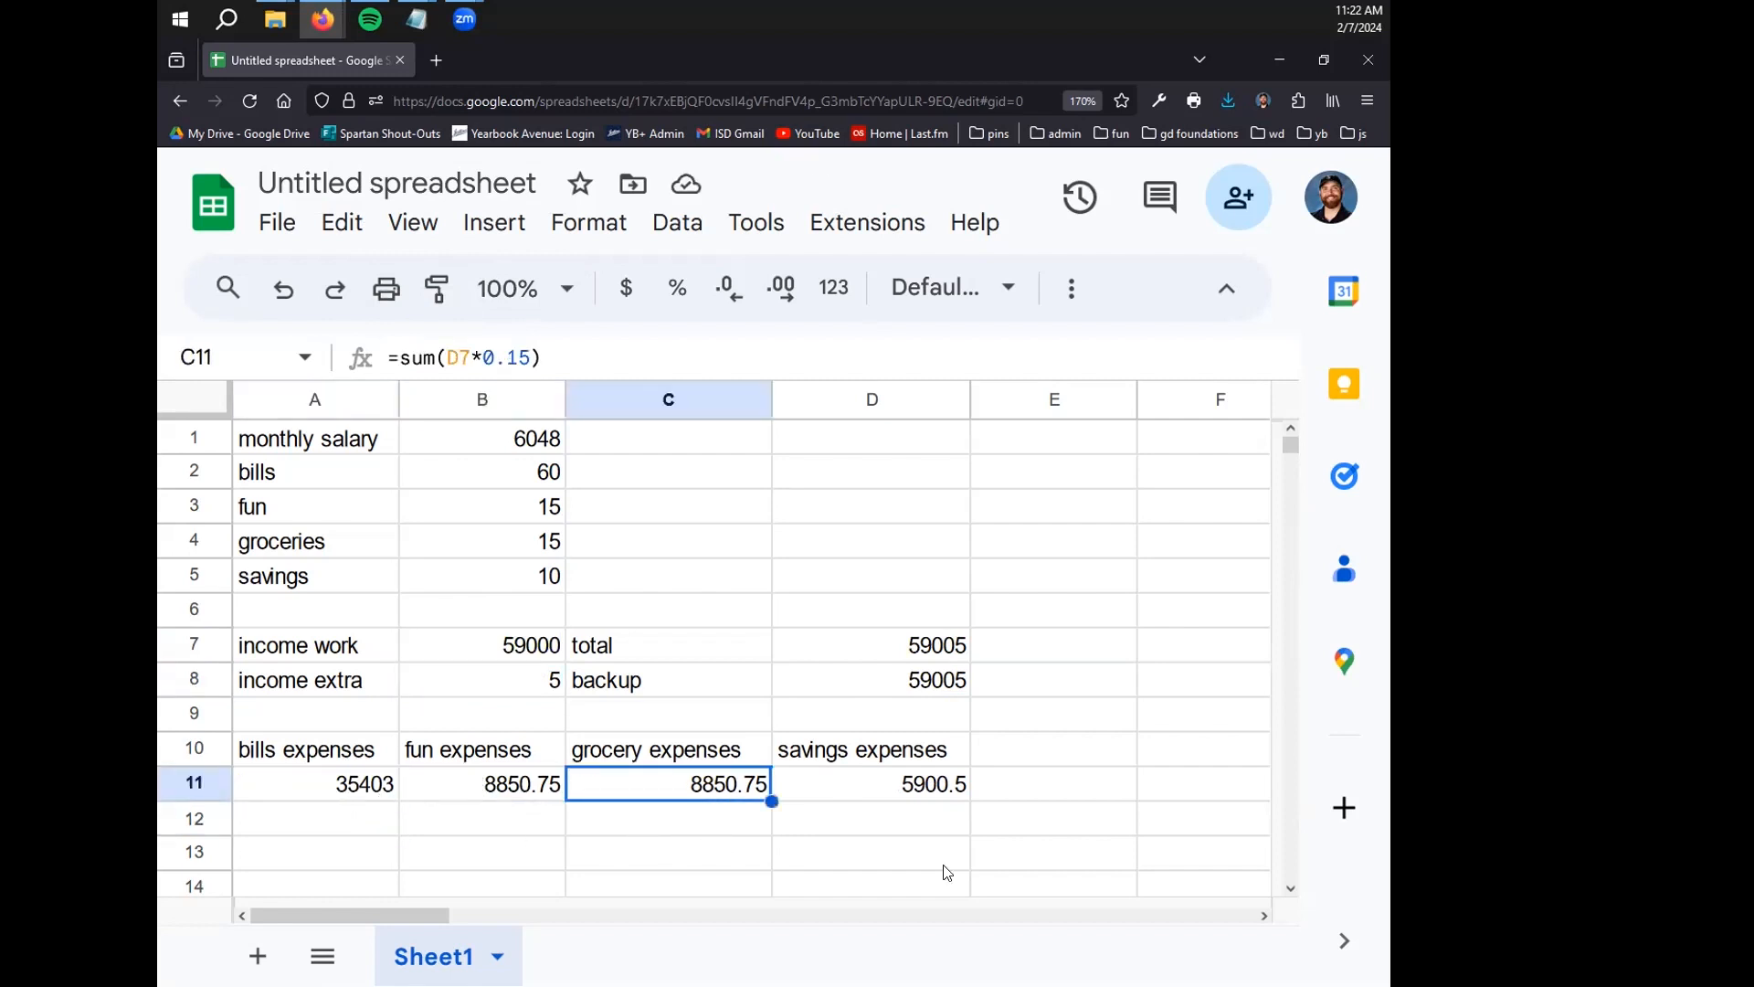
pyautogui.click(891, 795)
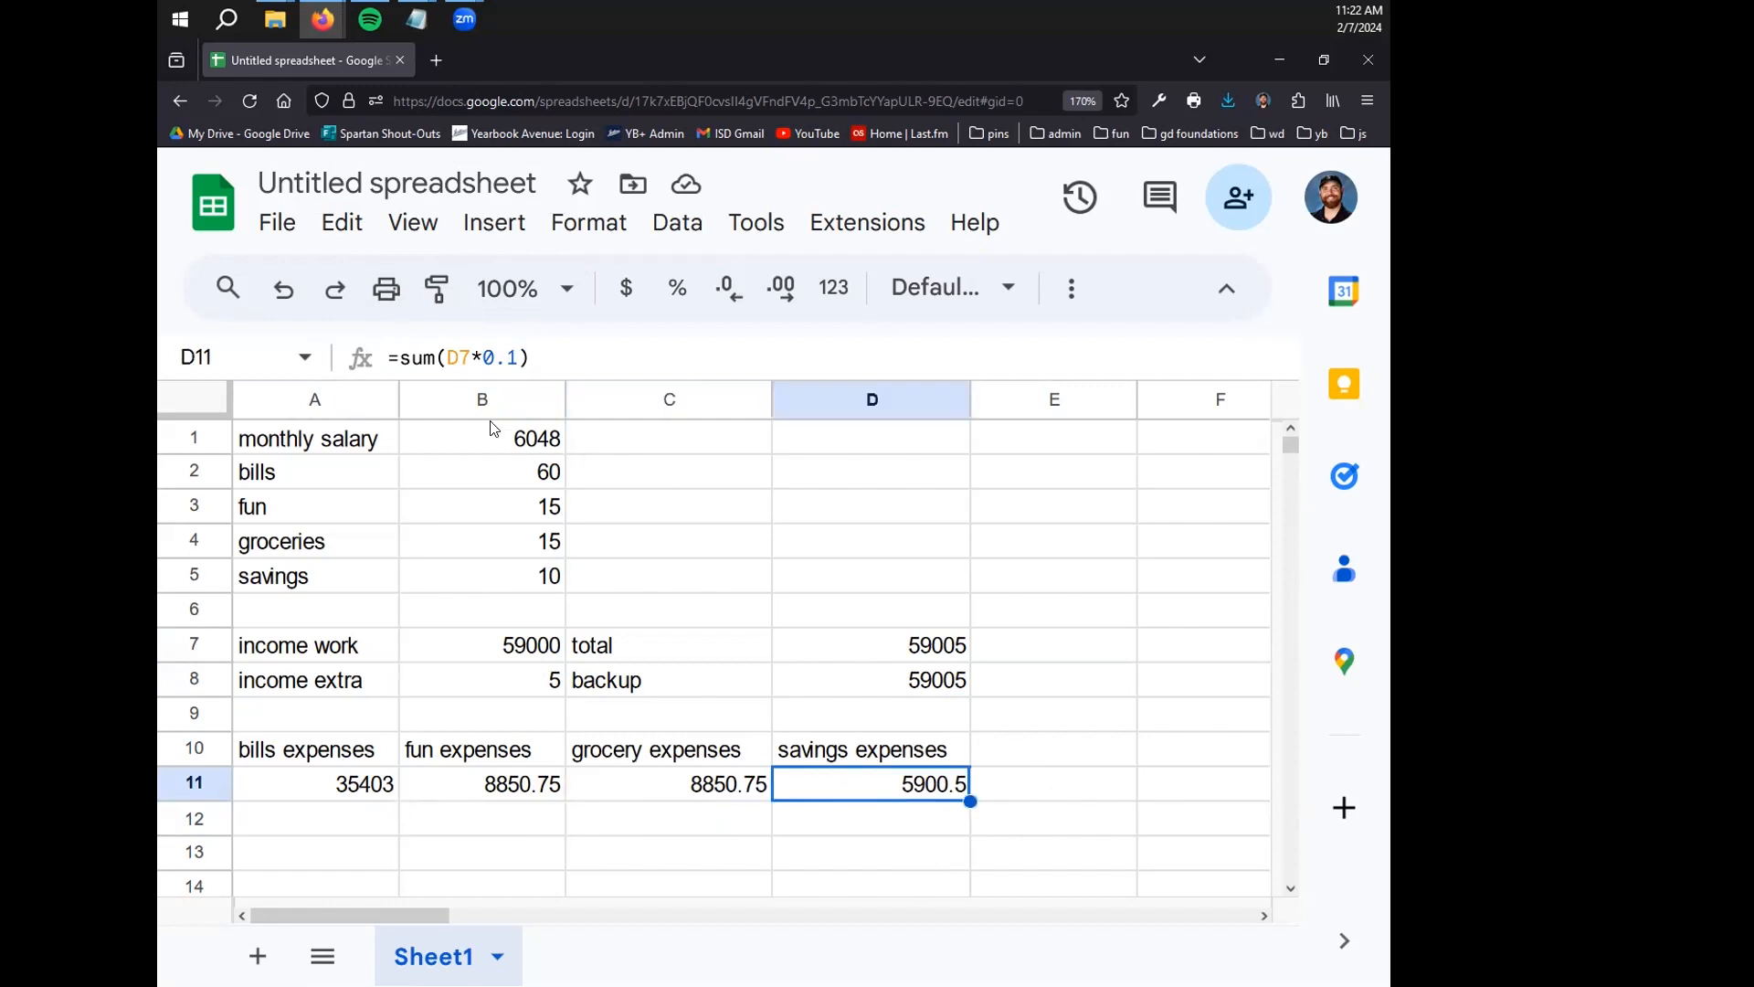
# Set the work income in B7 to =10 and clear the extra income in B8
pyautogui.click(536, 645)
pyautogui.press('Return')
pyautogui.press('BackSpace')
pyautogui.press('BackSpace')
pyautogui.press('BackSpace')
pyautogui.press('BackSpace')
pyautogui.press('BackSpace')
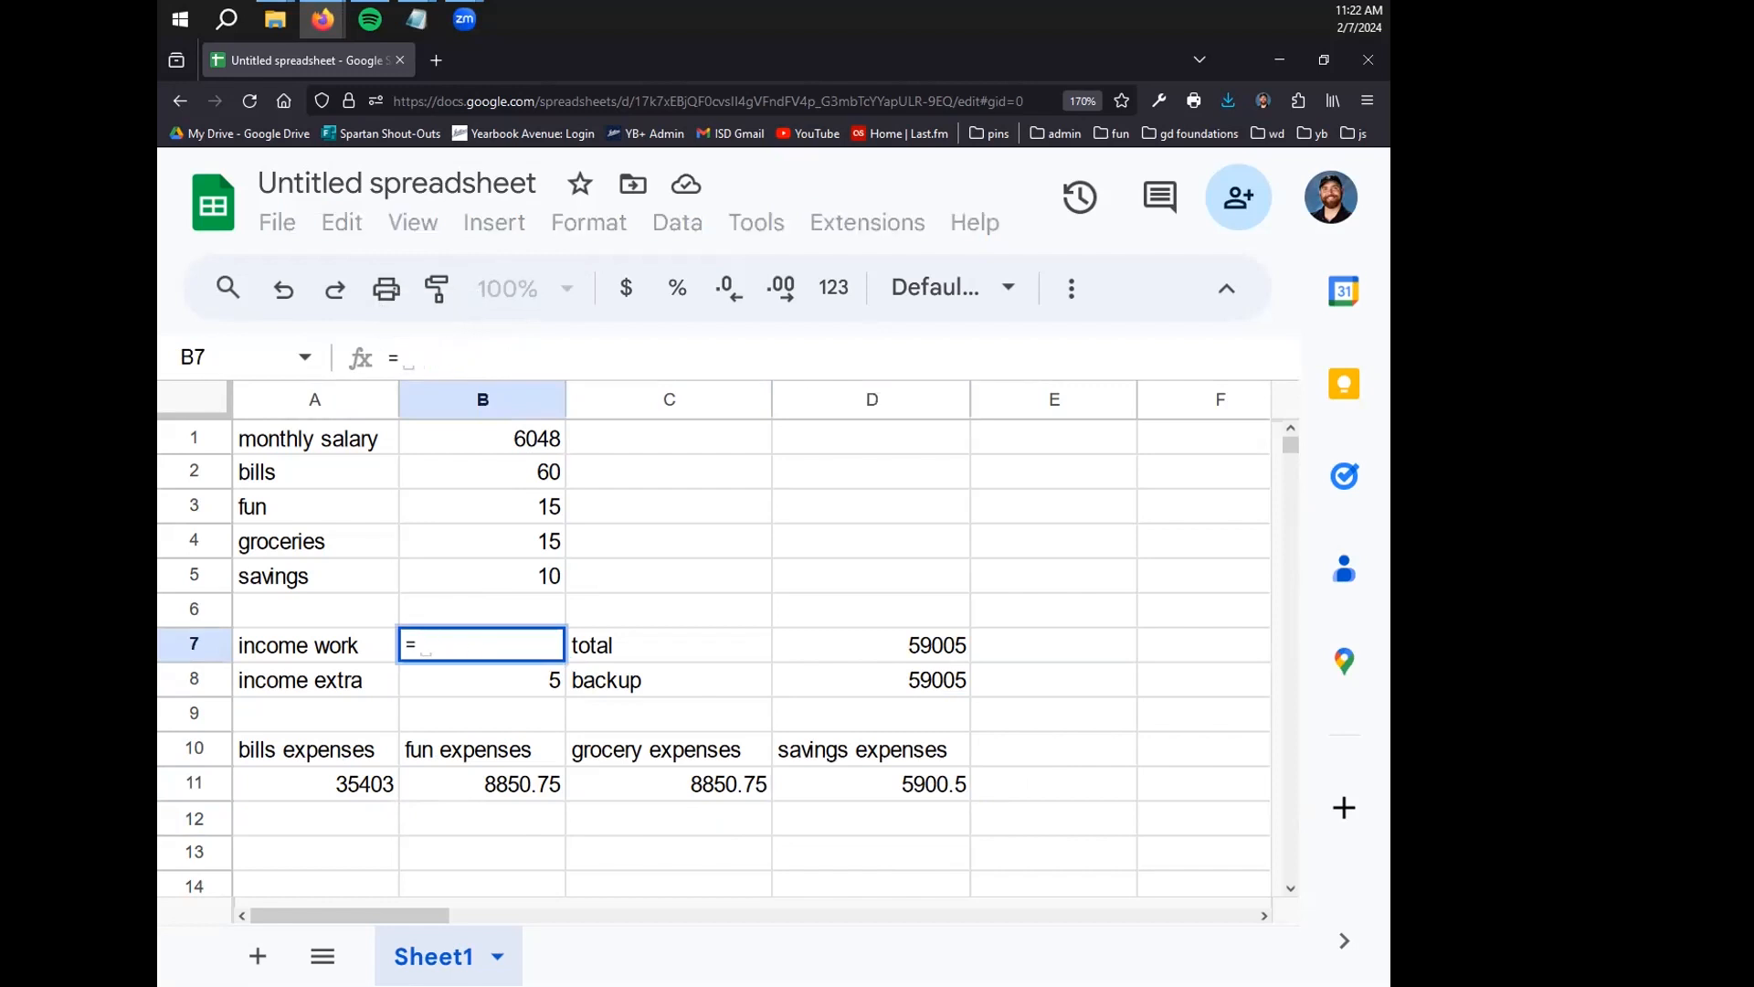
pyautogui.write('10')
pyautogui.press('Return')
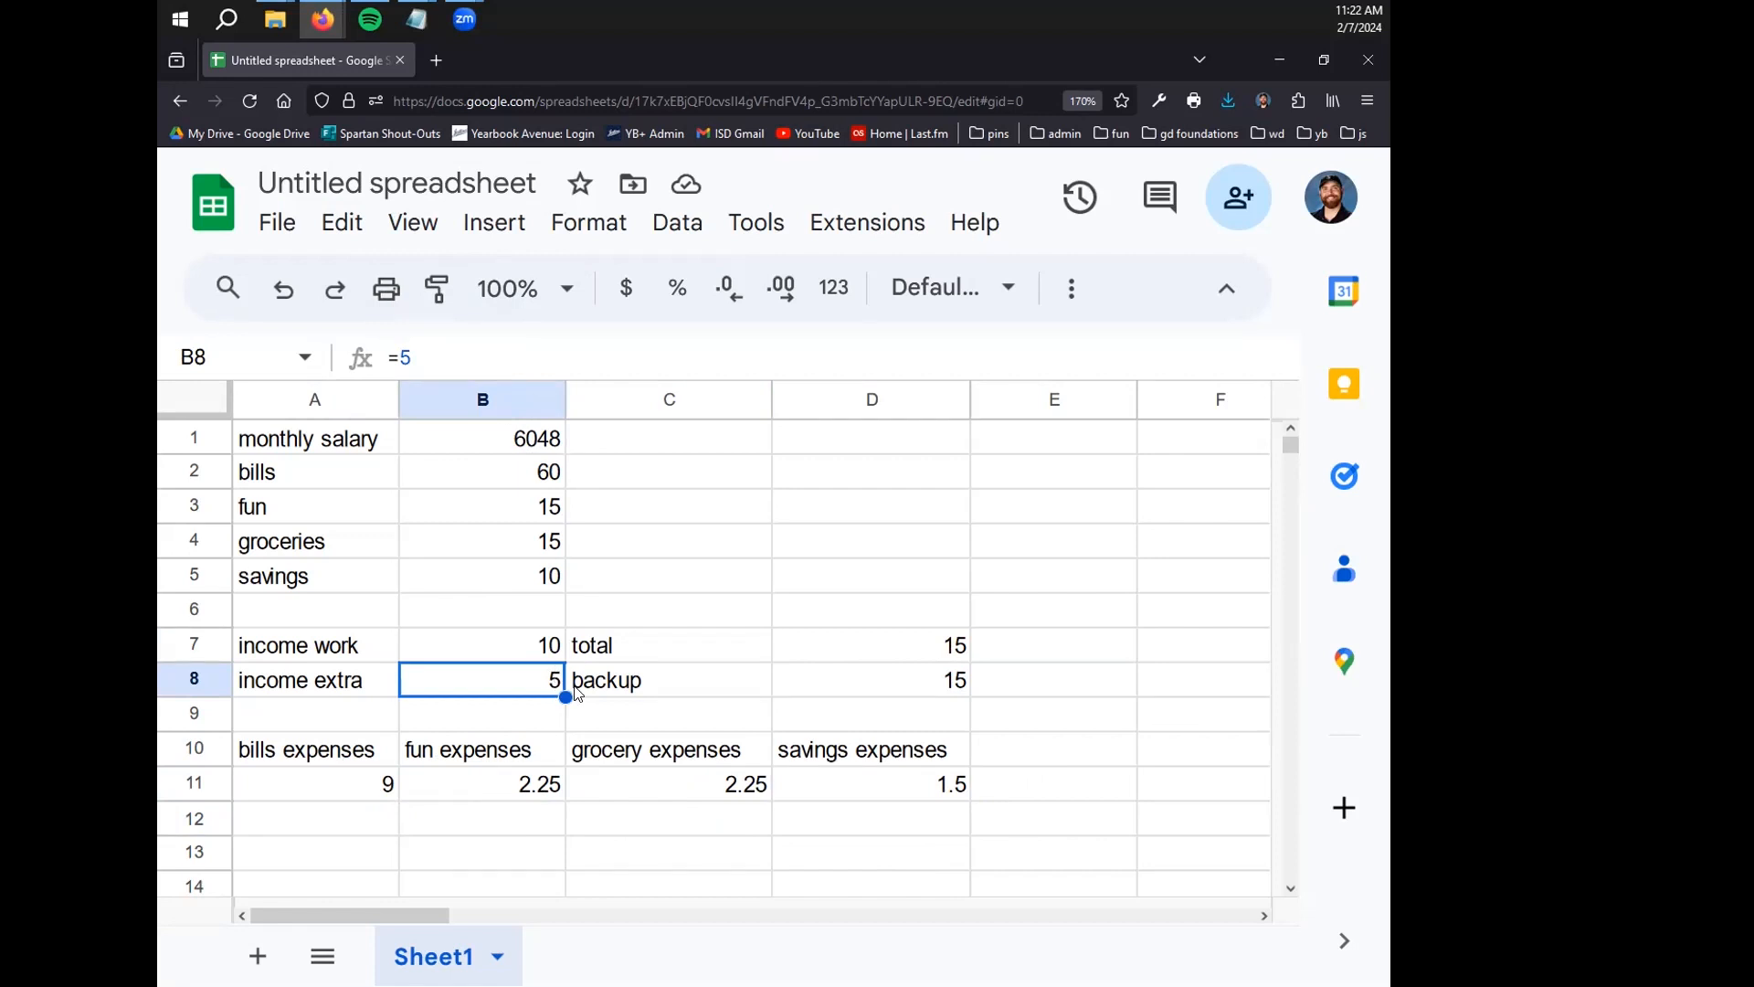
pyautogui.press('Delete')
pyautogui.click(737, 598)
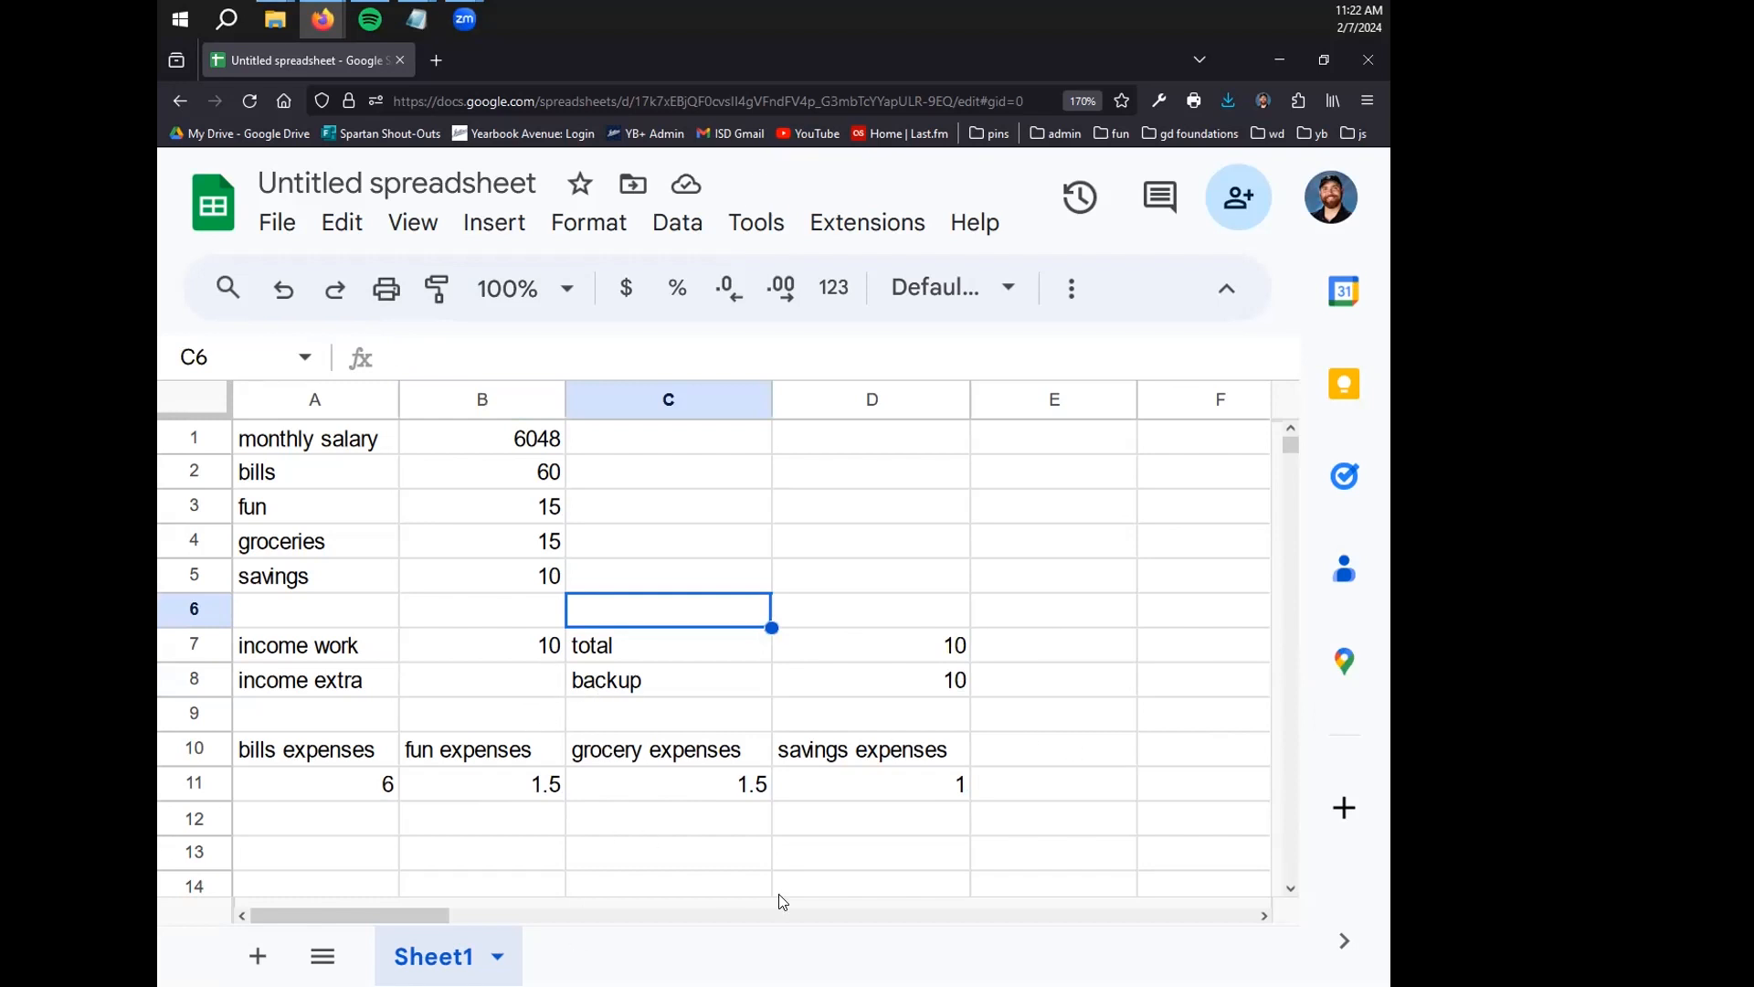
# Set the work income in B7 to =0.01 to test the budget with a tiny amount
pyautogui.click(690, 880)
pyautogui.click(560, 654)
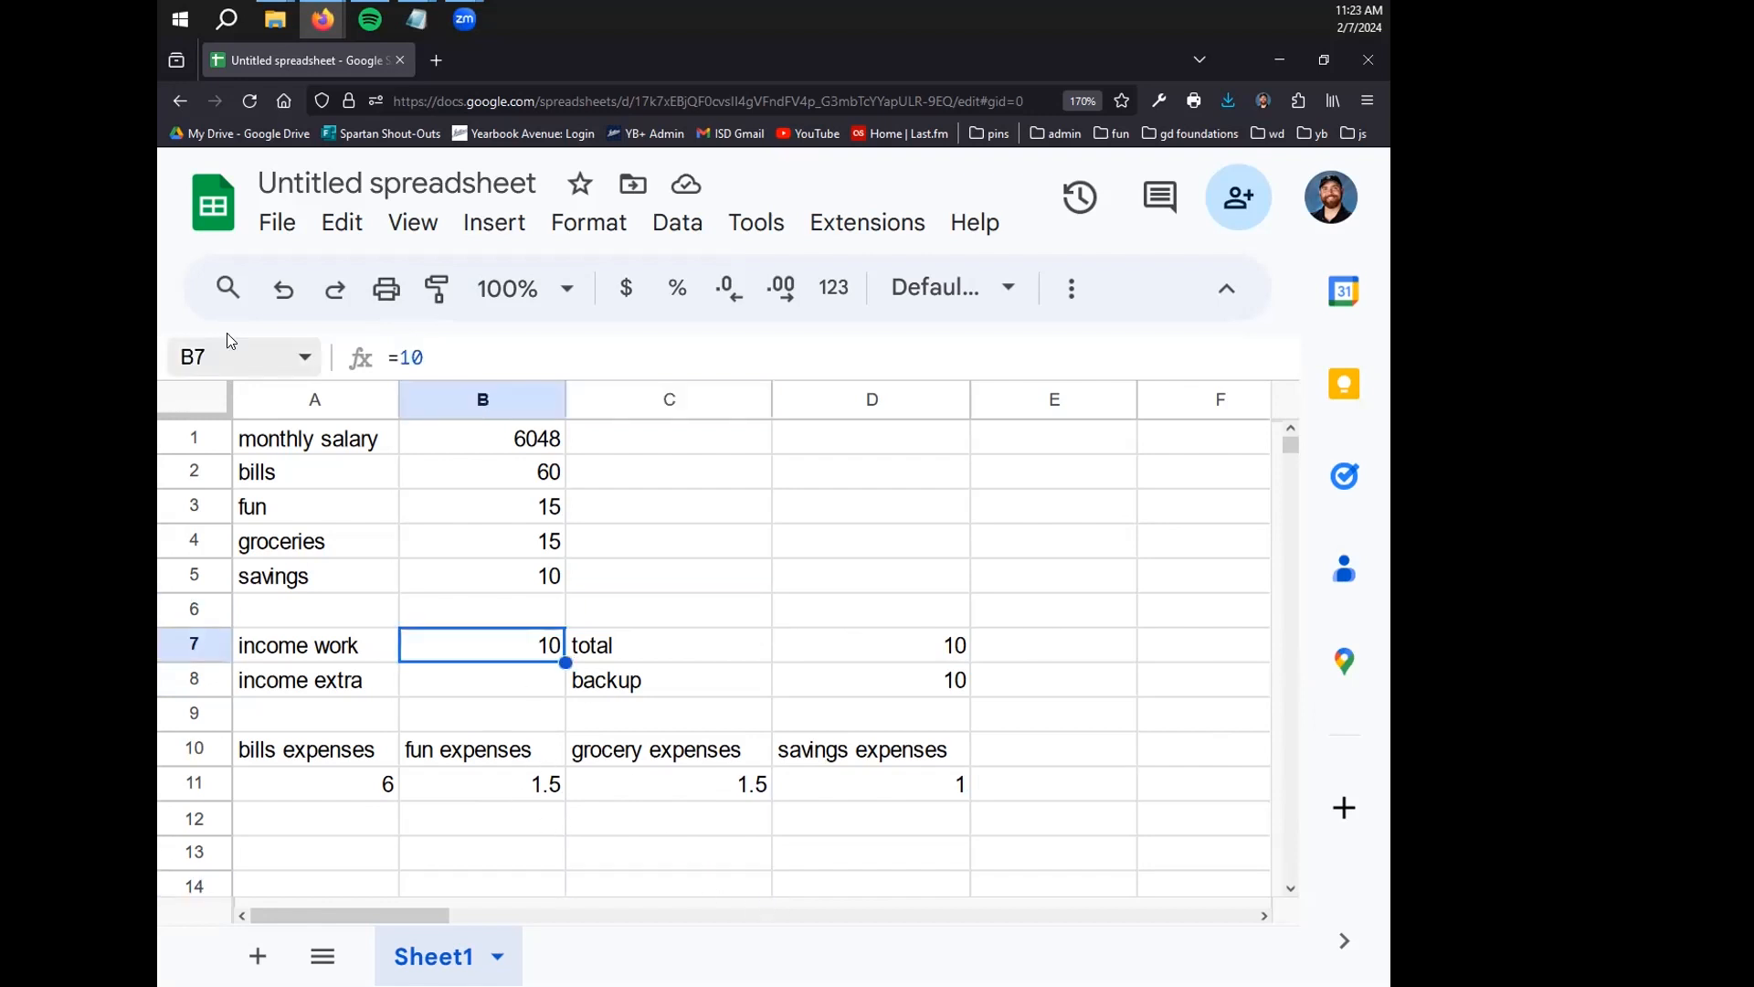
pyautogui.click(484, 370)
pyautogui.press('BackSpace')
pyautogui.press('BackSpace')
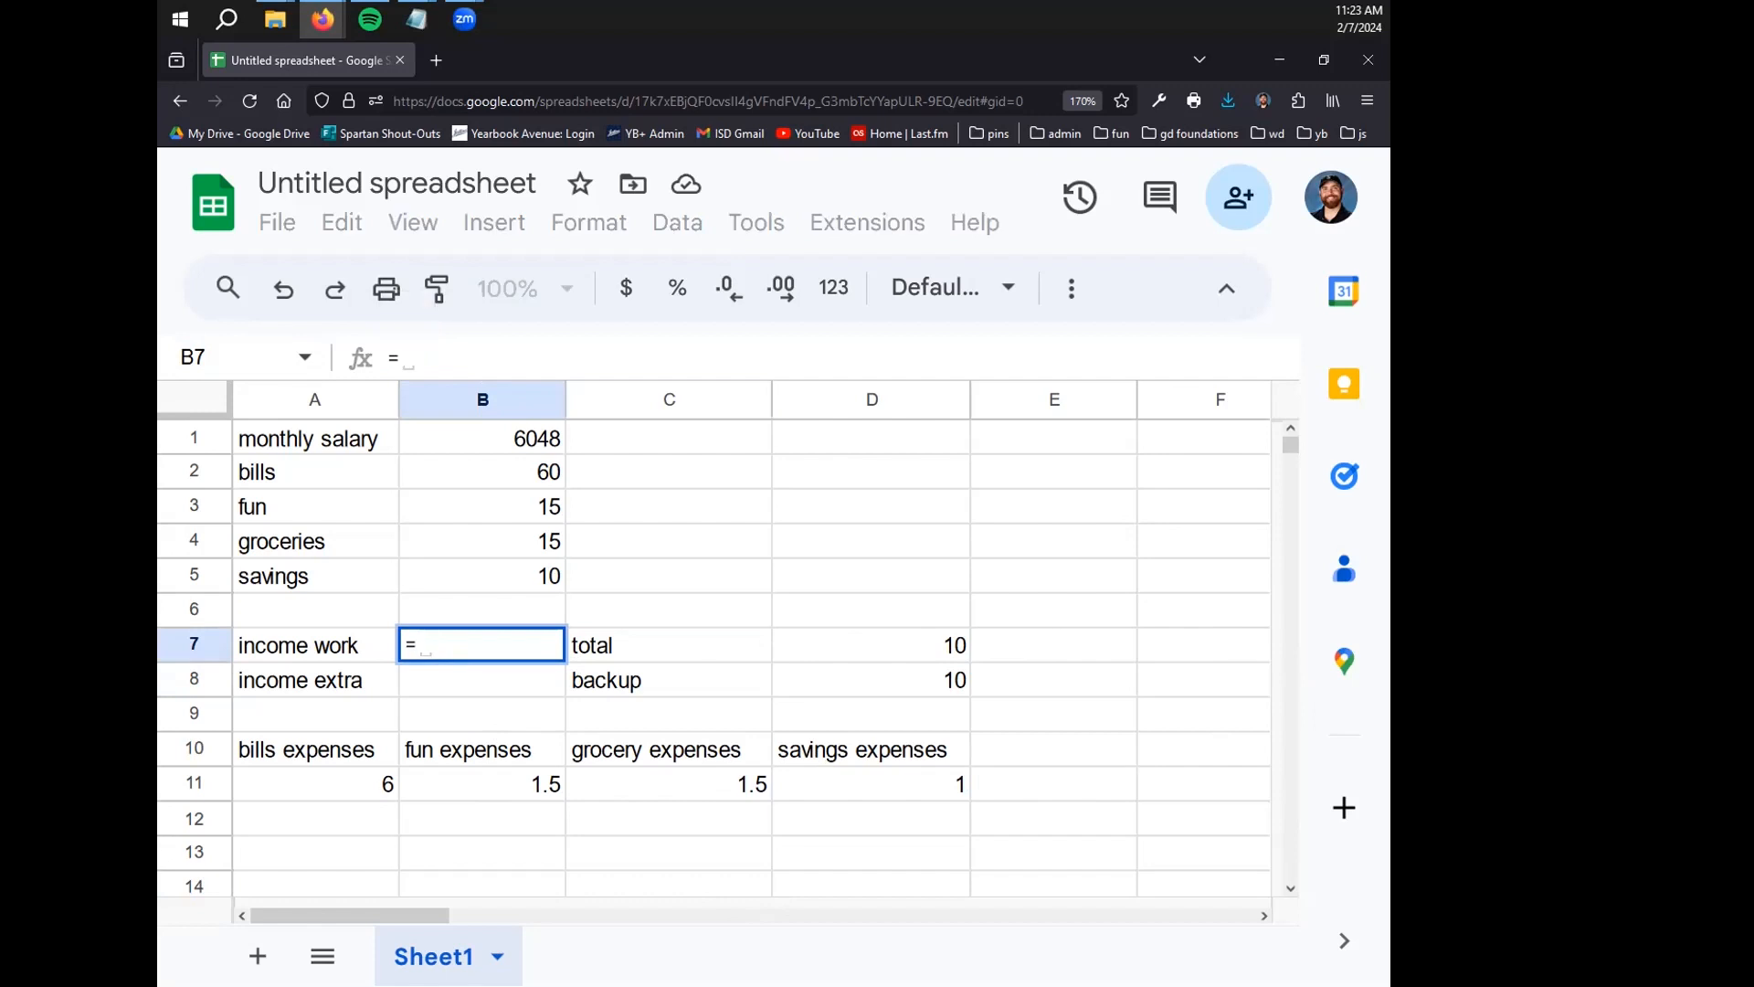
pyautogui.write('0.01')
pyautogui.press('BackSpace')
pyautogui.press('BackSpace')
pyautogui.write('1')
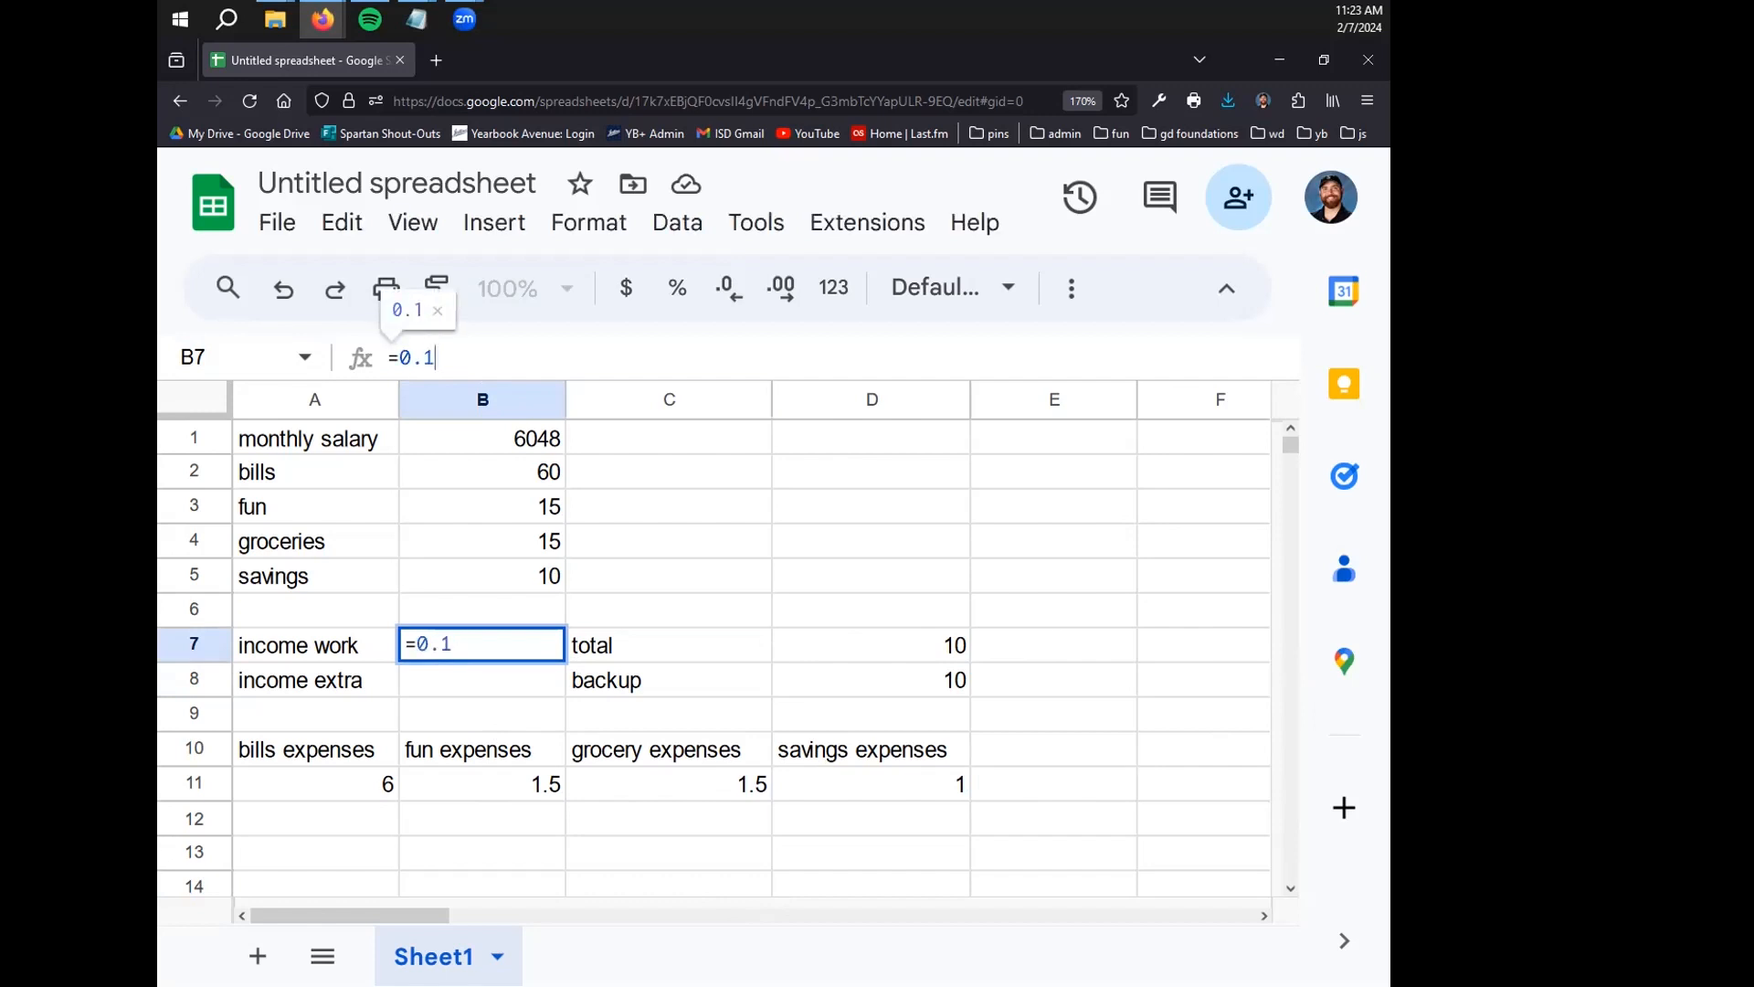
pyautogui.press('BackSpace')
pyautogui.write('0')
pyautogui.write('1')
pyautogui.press('Return')
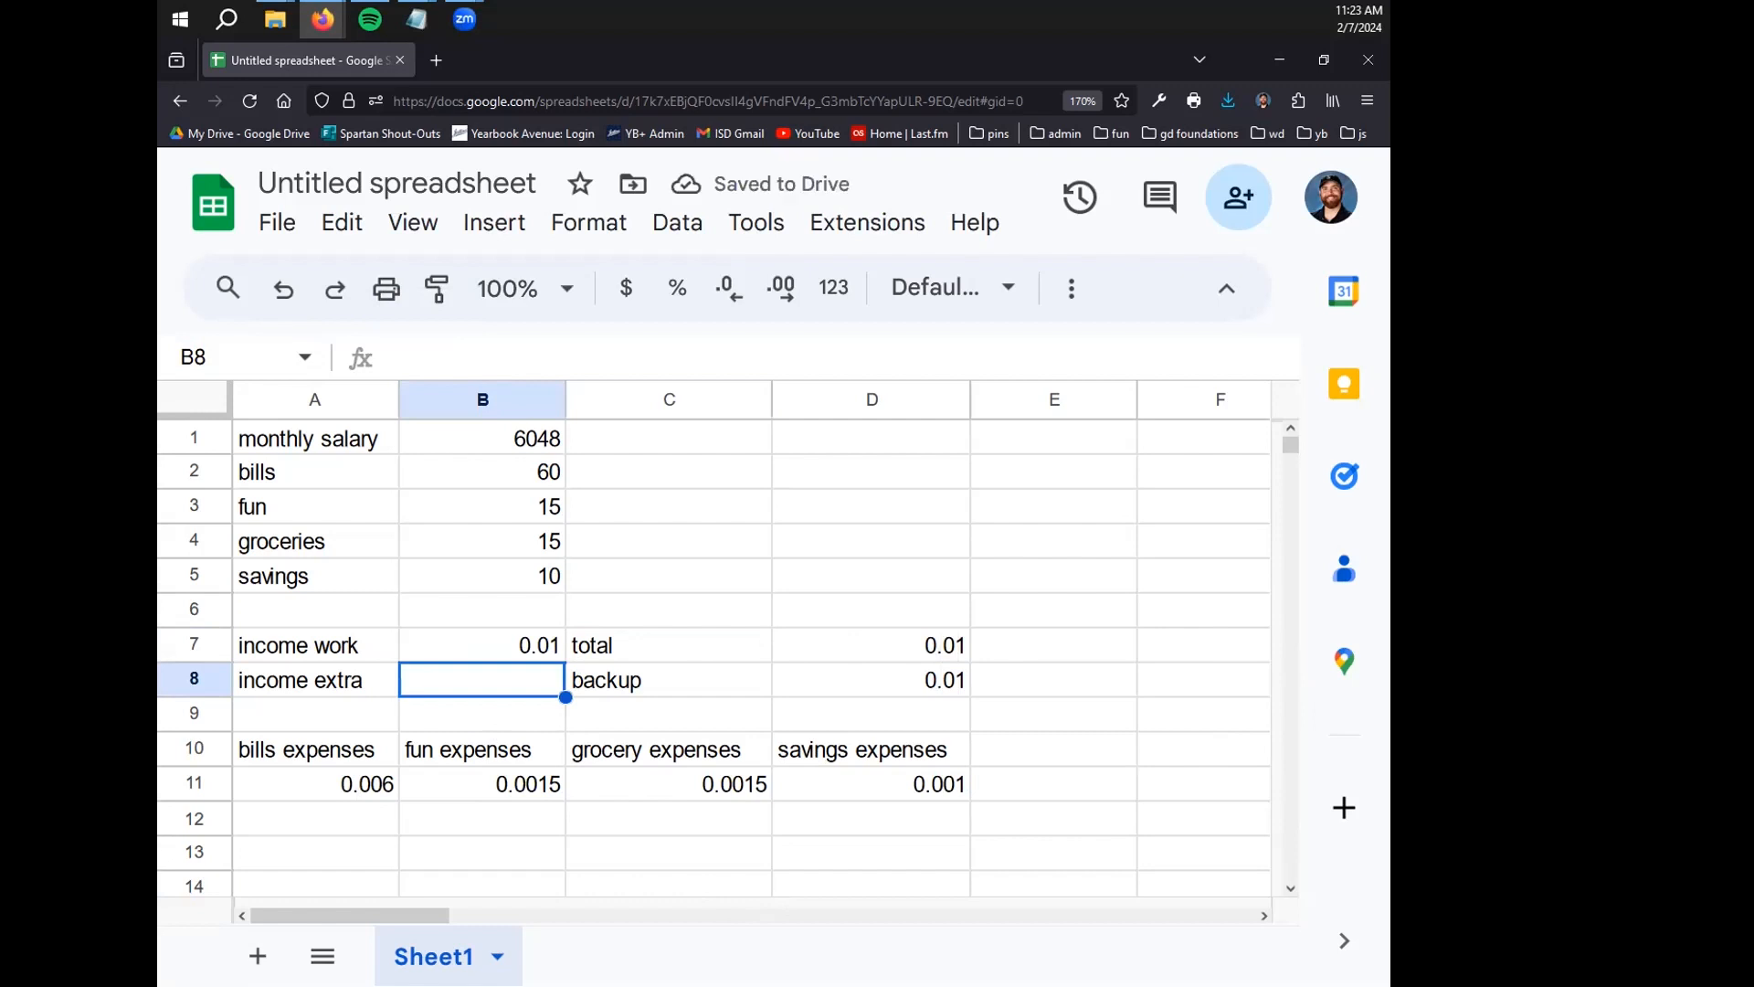
# Enter =10000000 as the extra income in B8 to test the budget with a very large amount
pyautogui.click(541, 645)
pyautogui.click(502, 684)
pyautogui.write('=1000000')
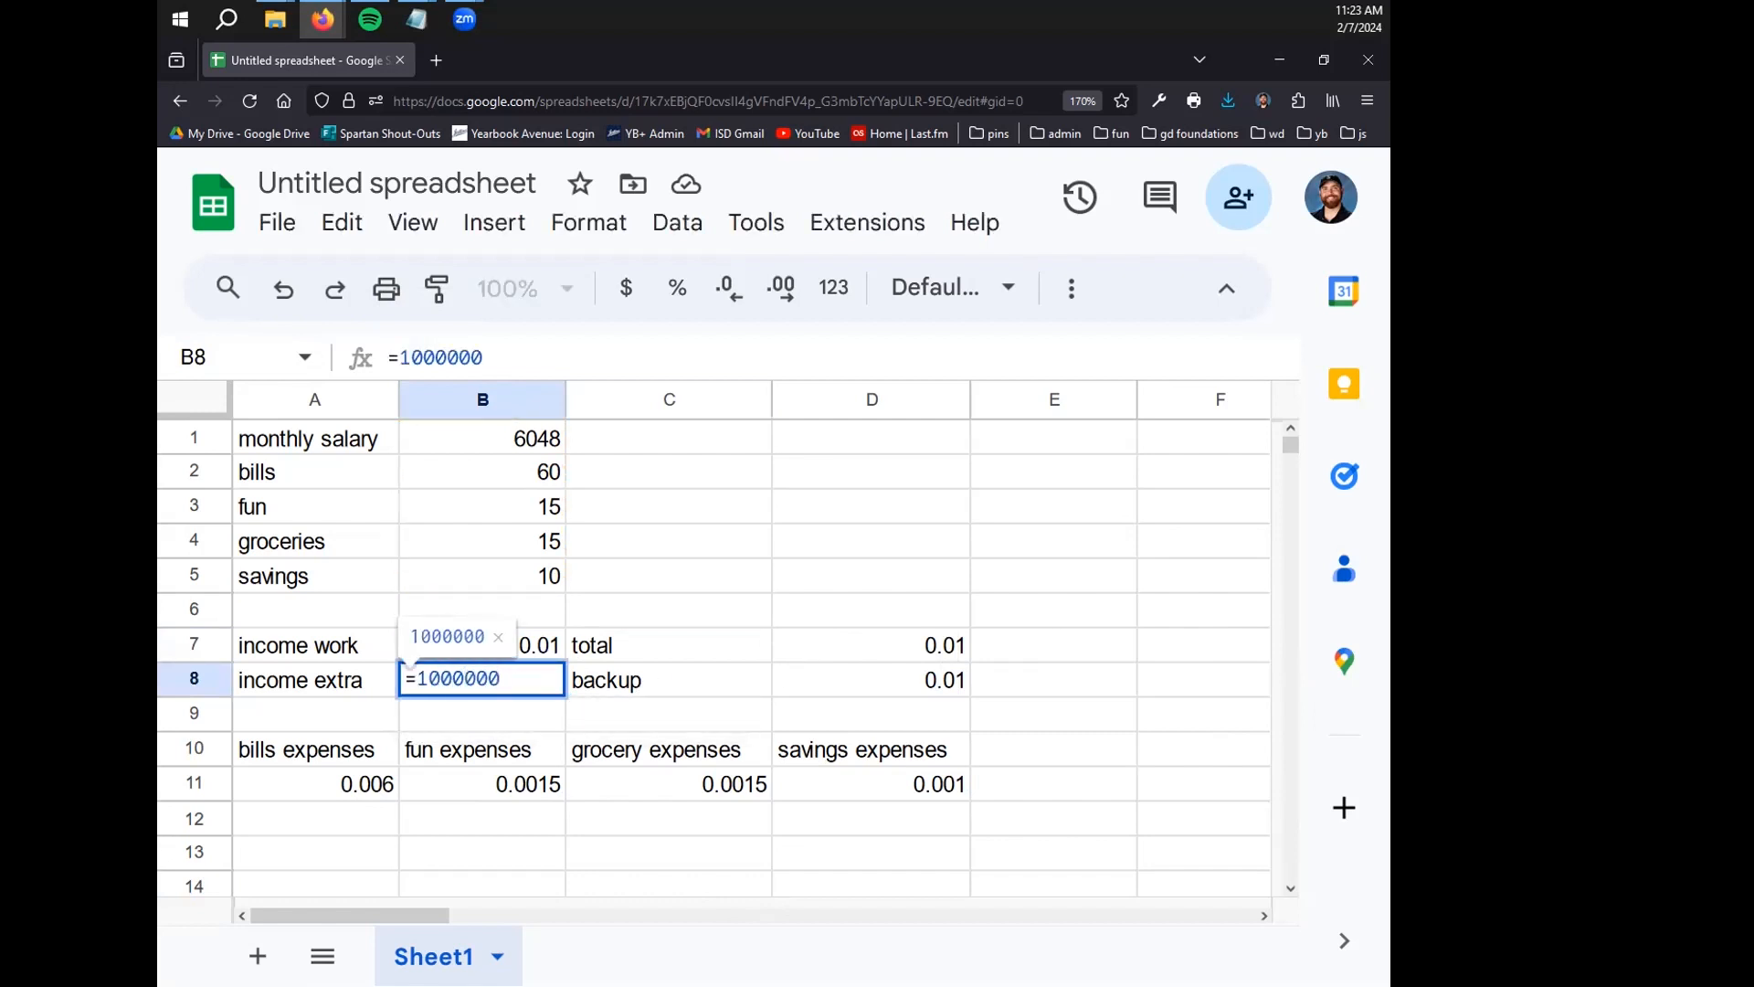
pyautogui.write('0')
pyautogui.press('Return')
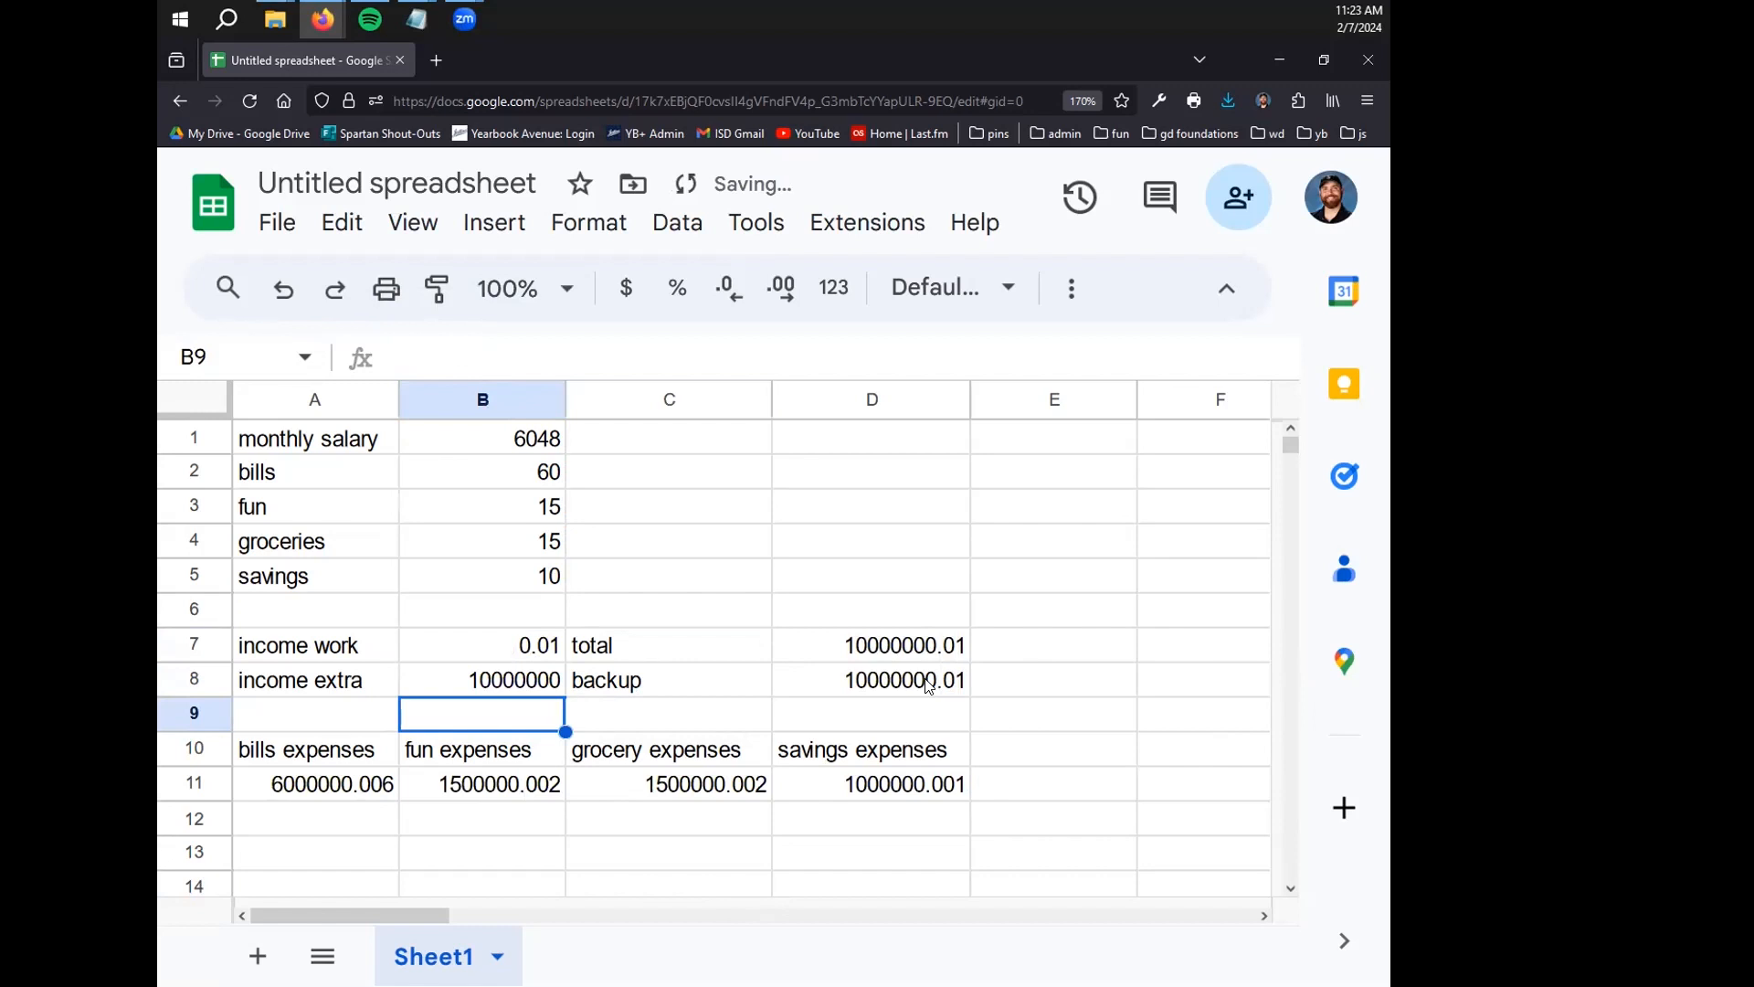
# Reset the work income in B7 to =0
pyautogui.click(559, 658)
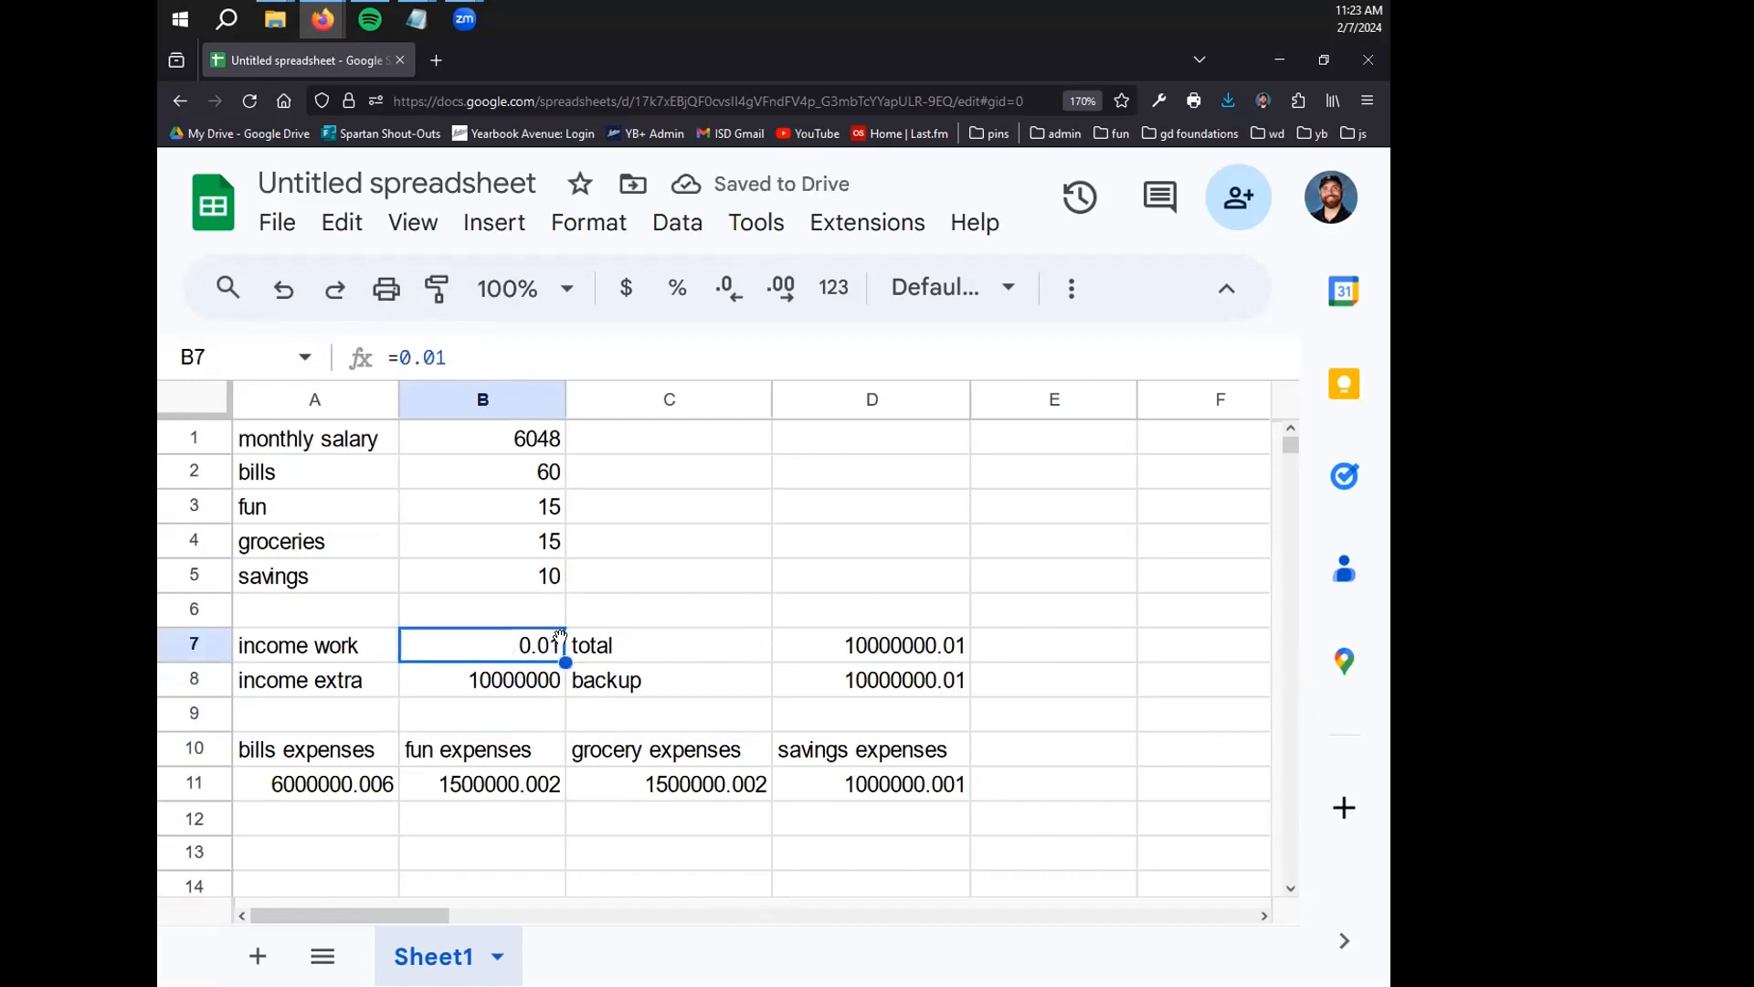
pyautogui.click(501, 350)
pyautogui.press('BackSpace')
pyautogui.press('BackSpace')
pyautogui.press('BackSpace')
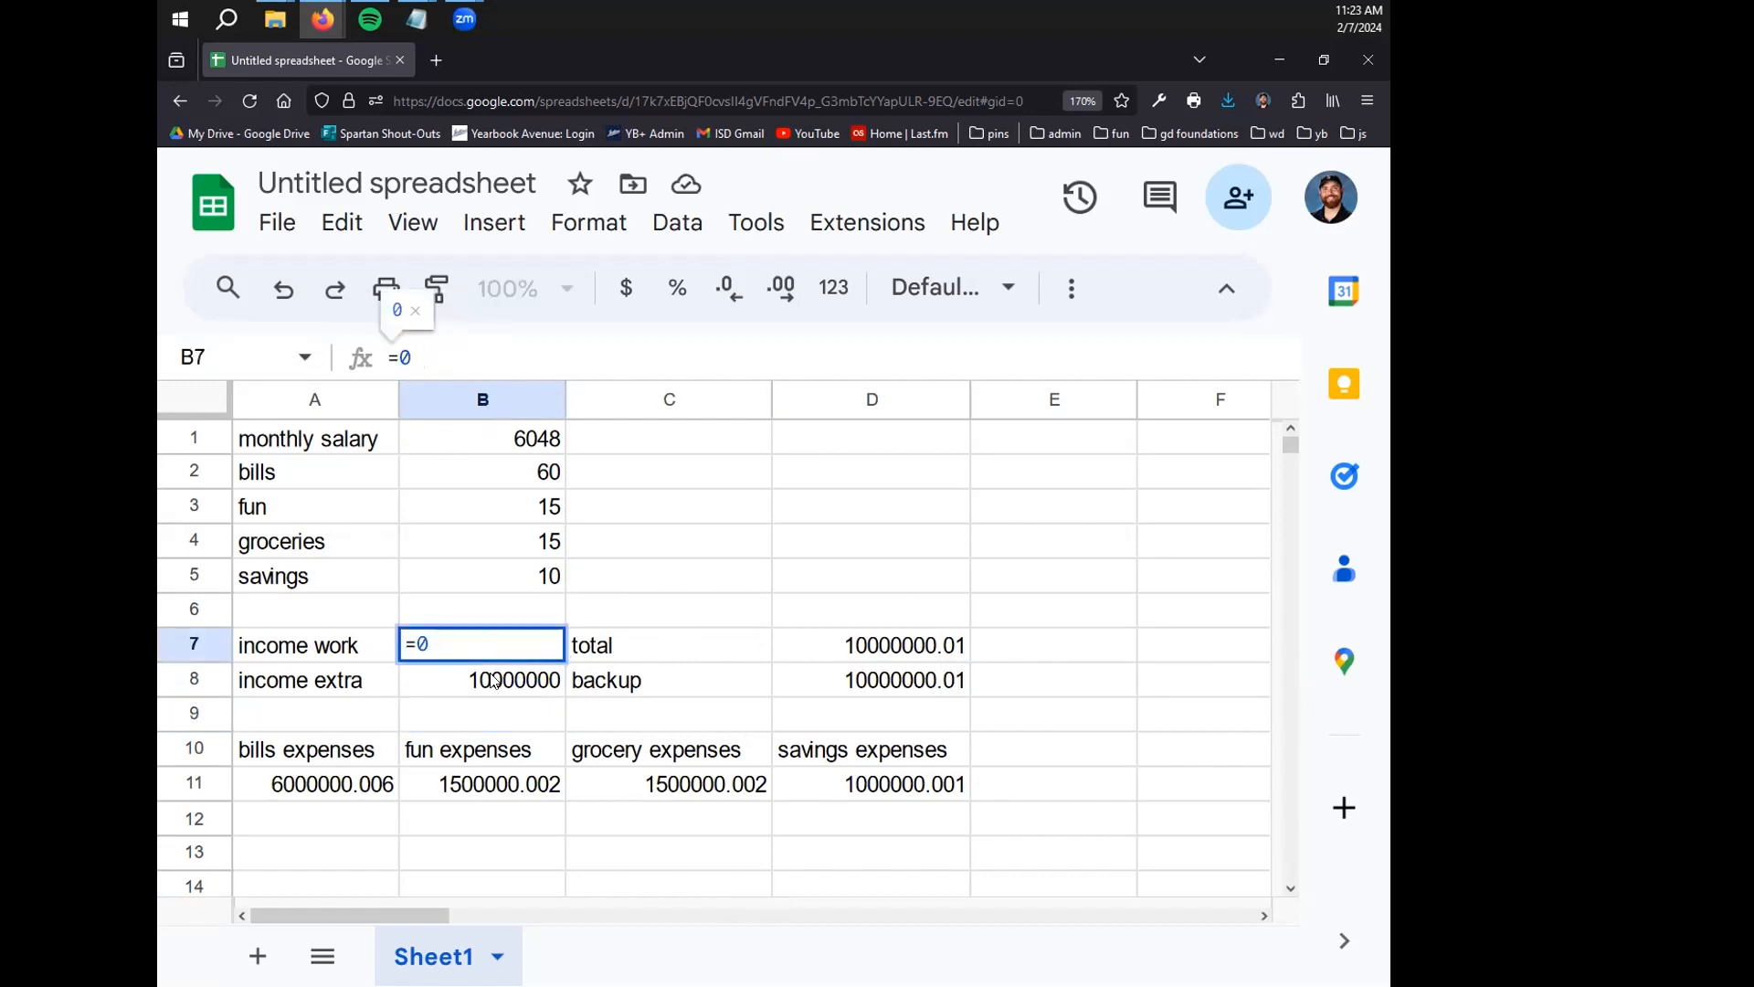
pyautogui.press('Return')
# Reset the extra income in B8 to =0
pyautogui.press('Return')
pyautogui.press('BackSpace')
pyautogui.press('BackSpace')
pyautogui.press('BackSpace')
pyautogui.press('BackSpace')
pyautogui.press('BackSpace')
pyautogui.press('BackSpace')
pyautogui.press('BackSpace')
pyautogui.press('BackSpace')
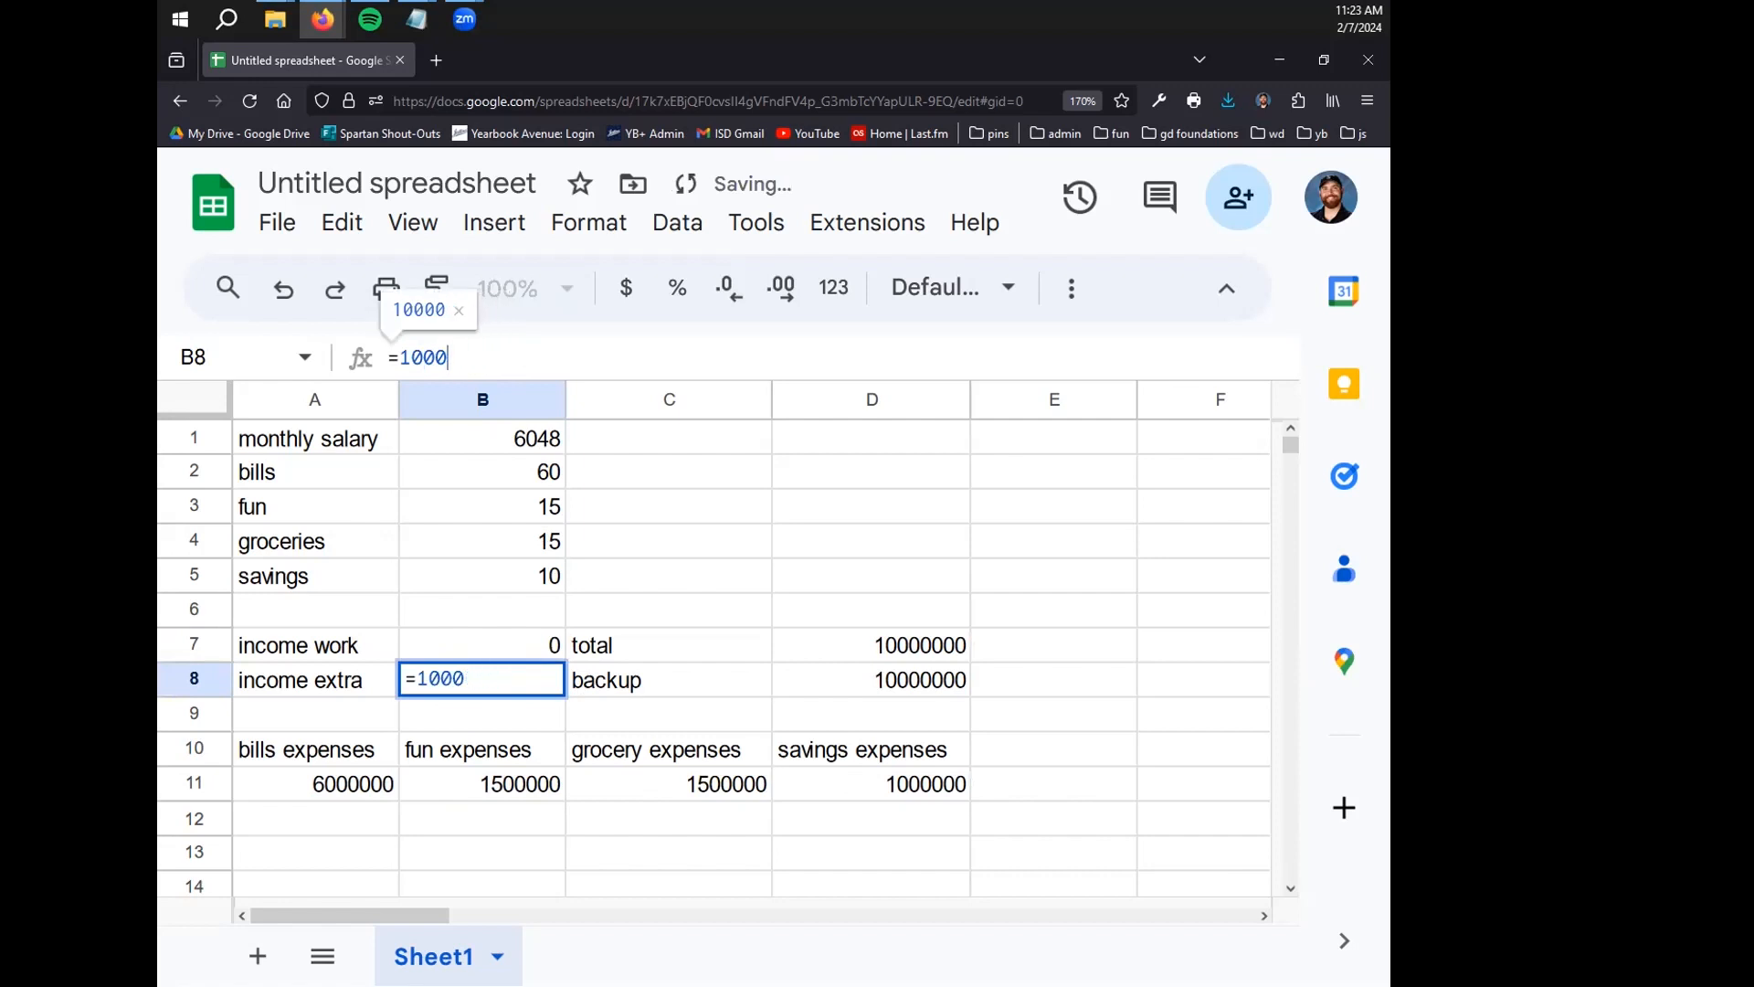
pyautogui.click(1166, 755)
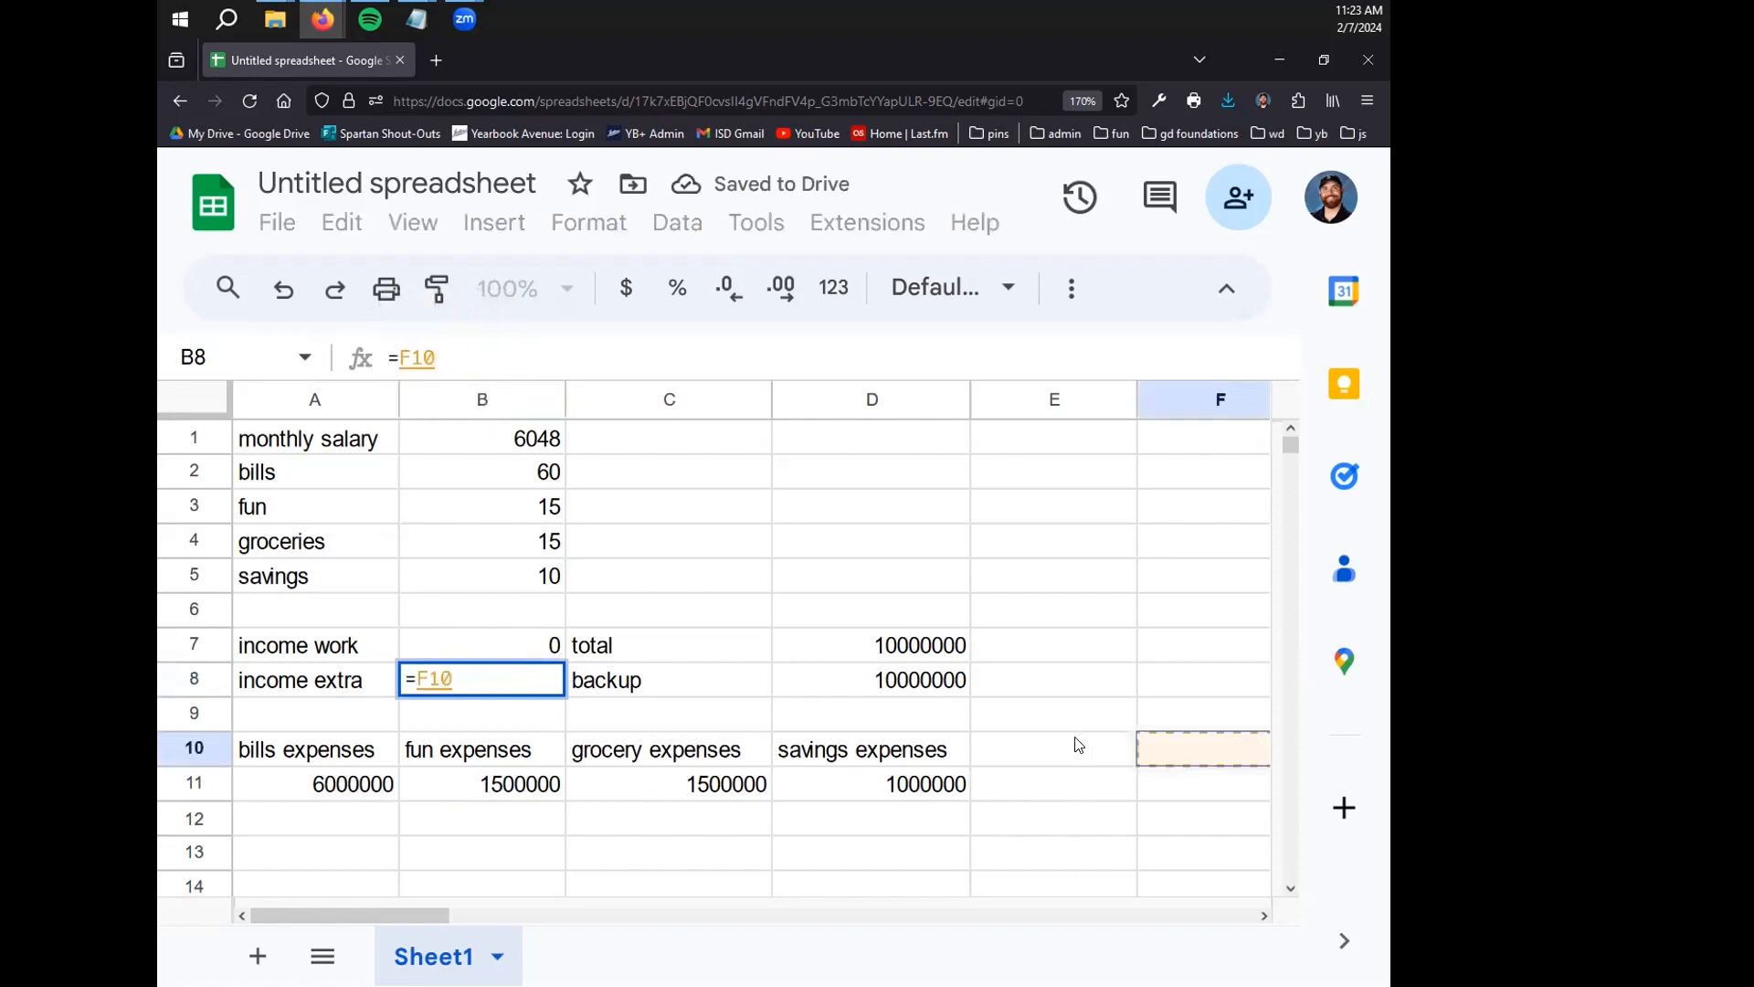
pyautogui.press('BackSpace')
pyautogui.press('BackSpace')
pyautogui.press('BackSpace')
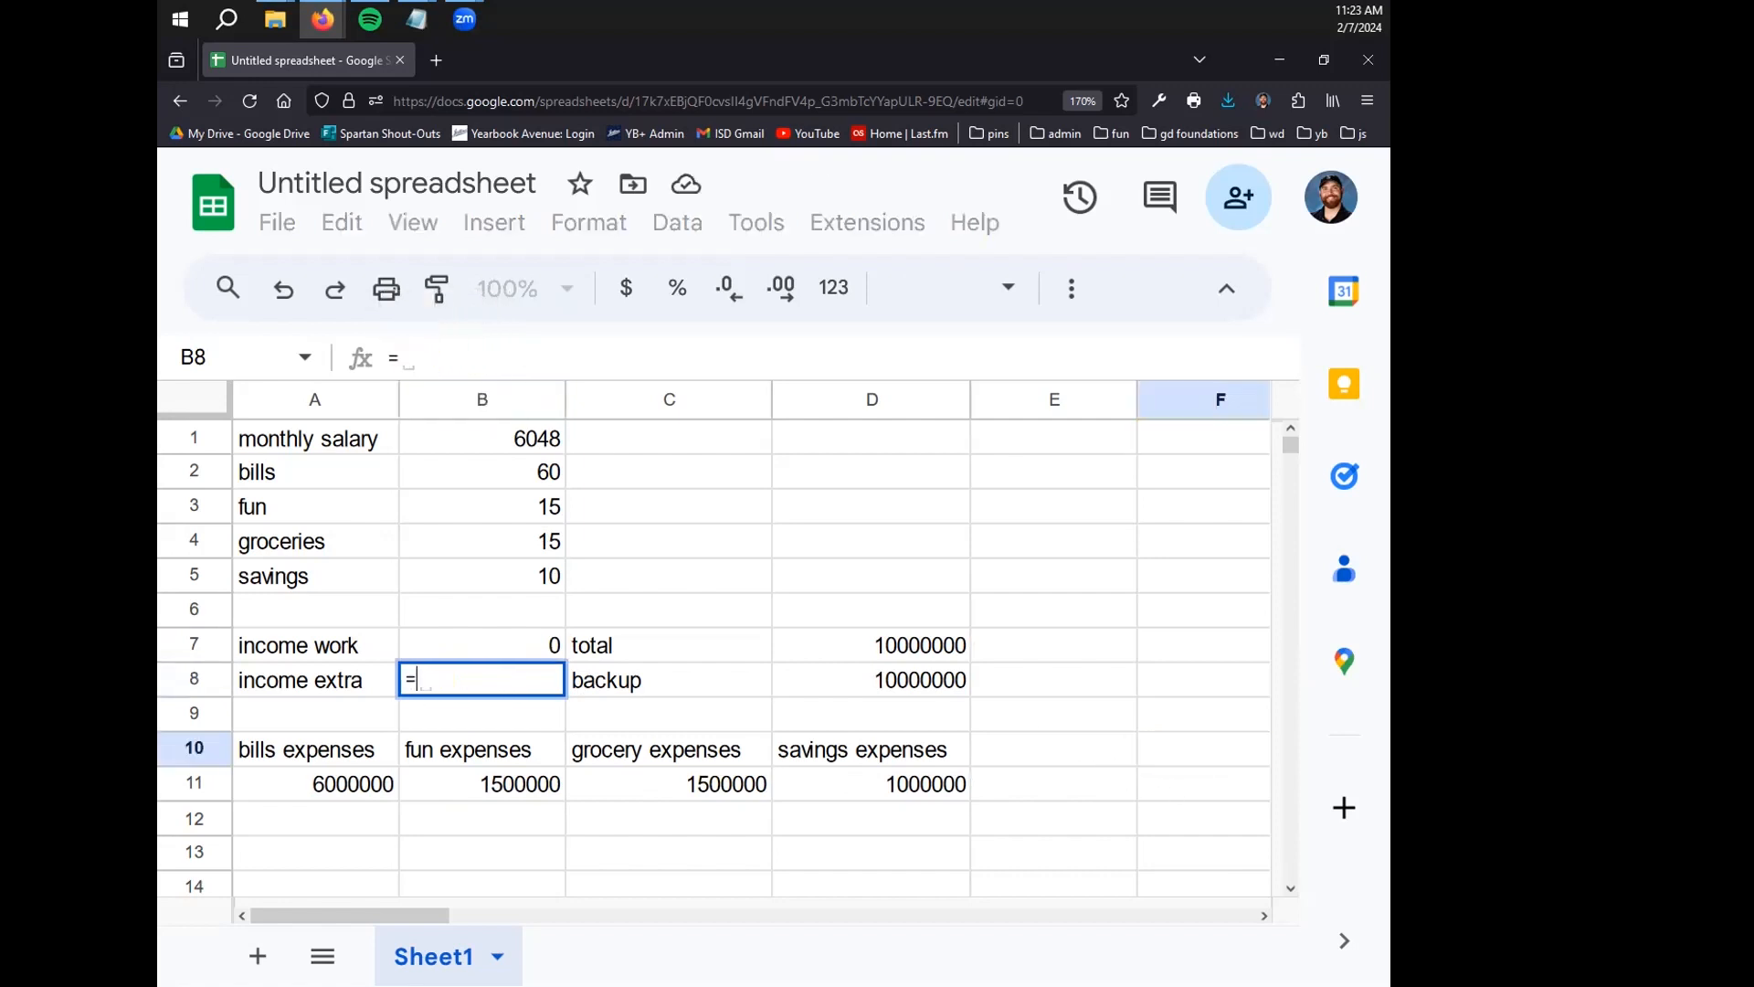
pyautogui.press('Return')
pyautogui.press('Return')
pyautogui.write('0')
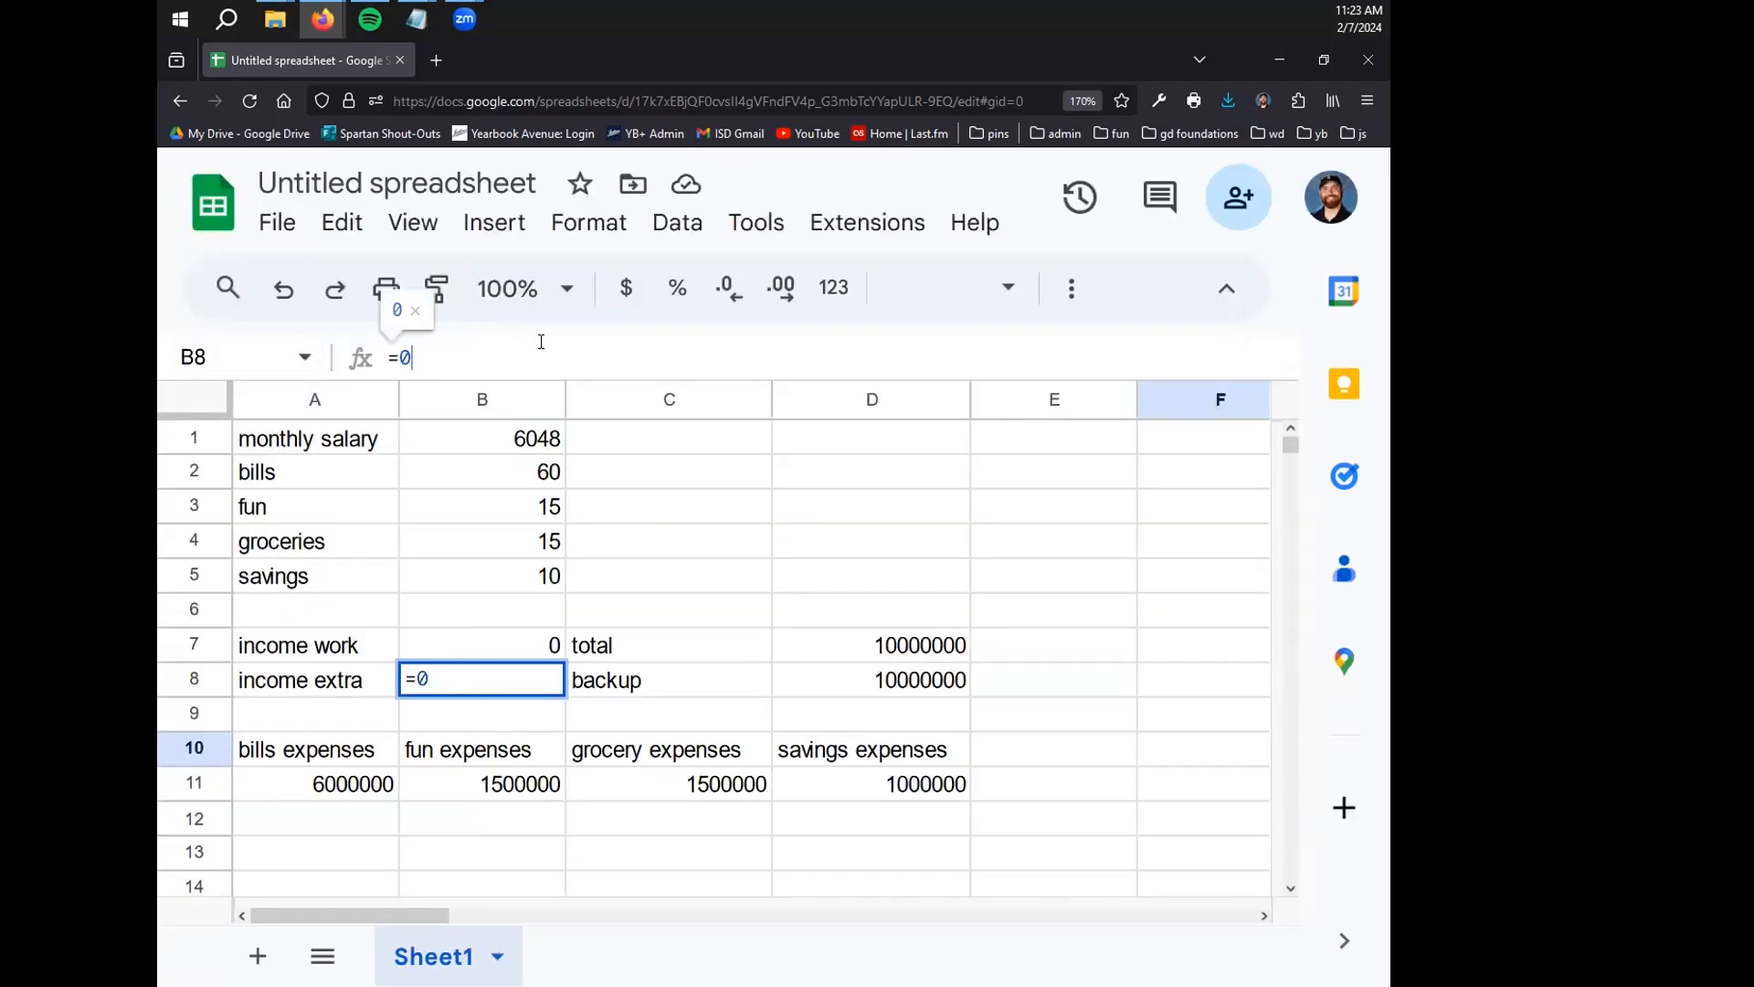
pyautogui.press('Return')
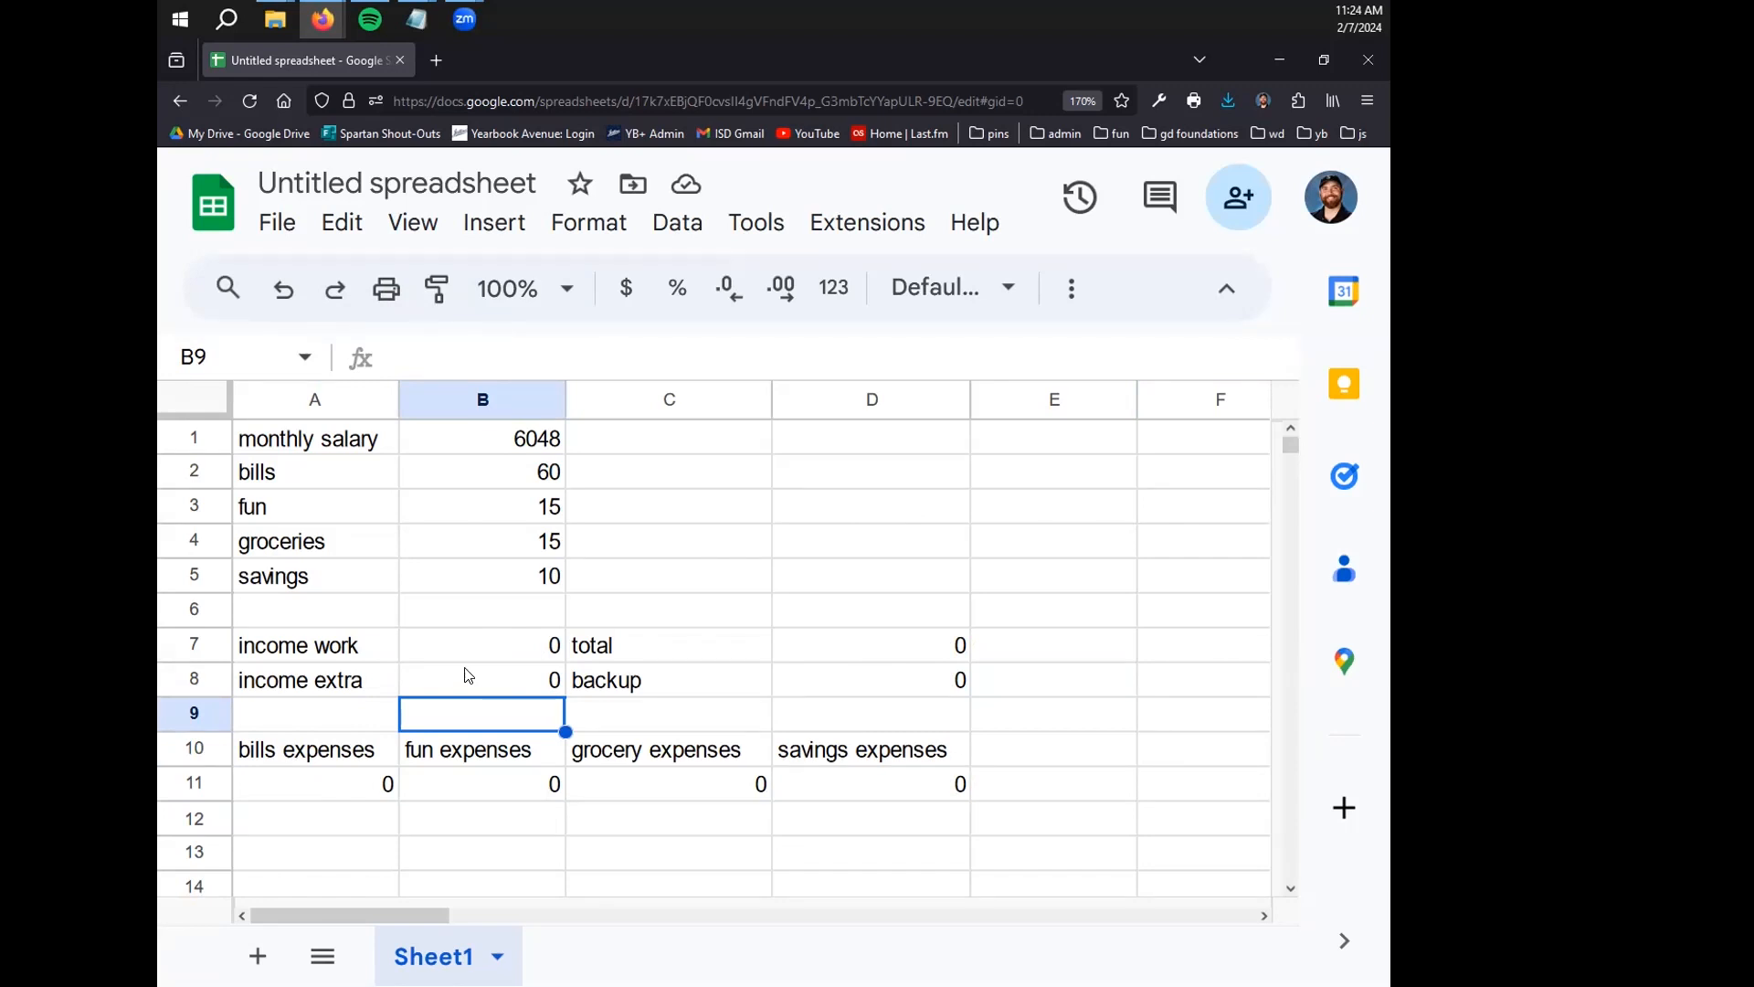
# Replace the spreadsheet title with the owner's initial and surname followed directly by P2_
pyautogui.click(504, 178)
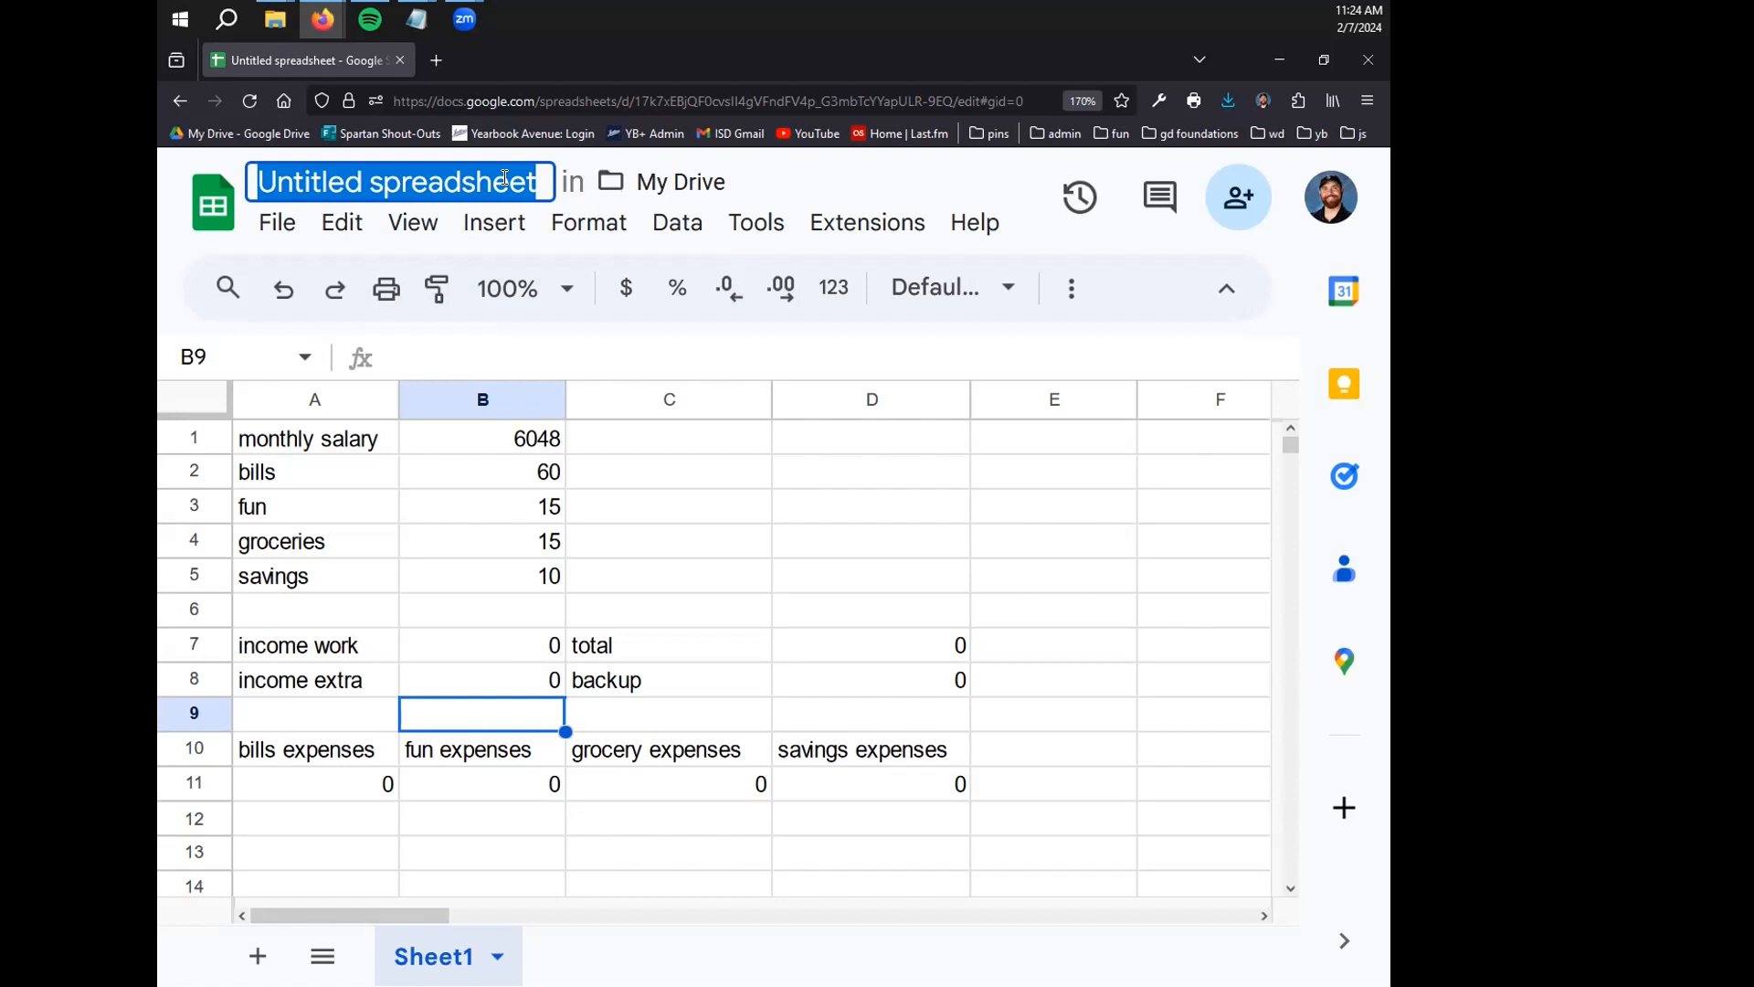
pyautogui.write('bblakney')
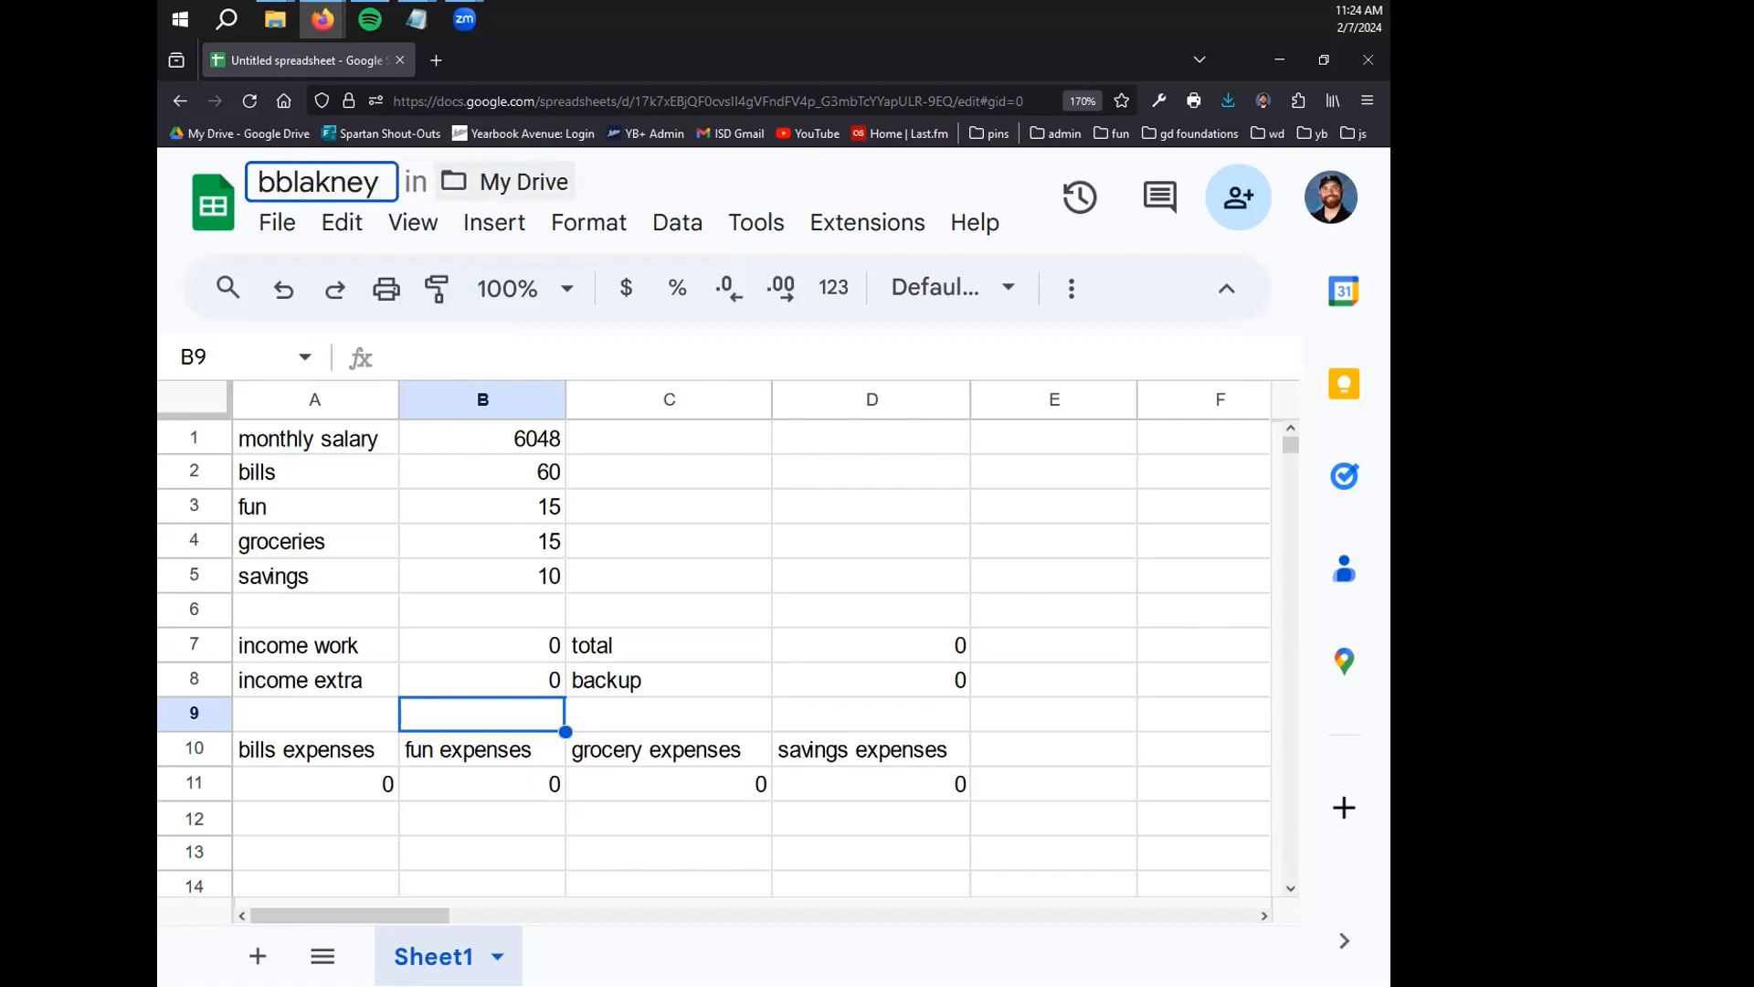
pyautogui.write('p2')
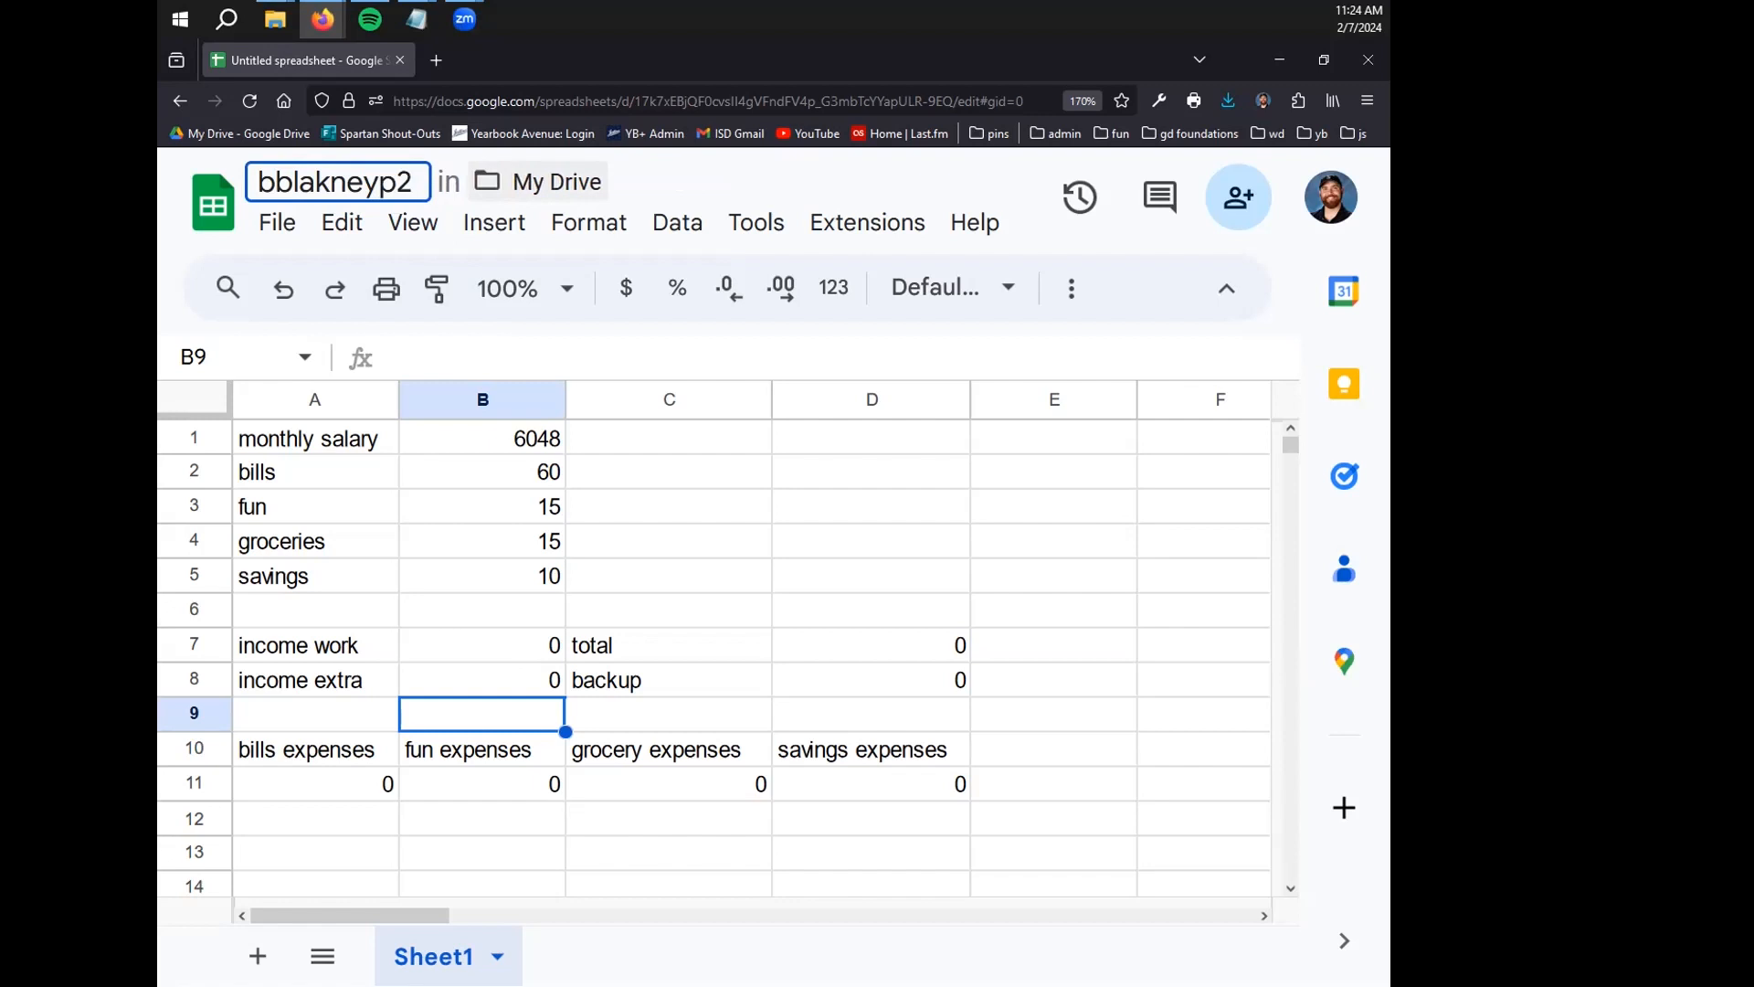
pyautogui.press('Left')
pyautogui.press('BackSpace')
pyautogui.write('P')
pyautogui.press('Right')
pyautogui.write('_')
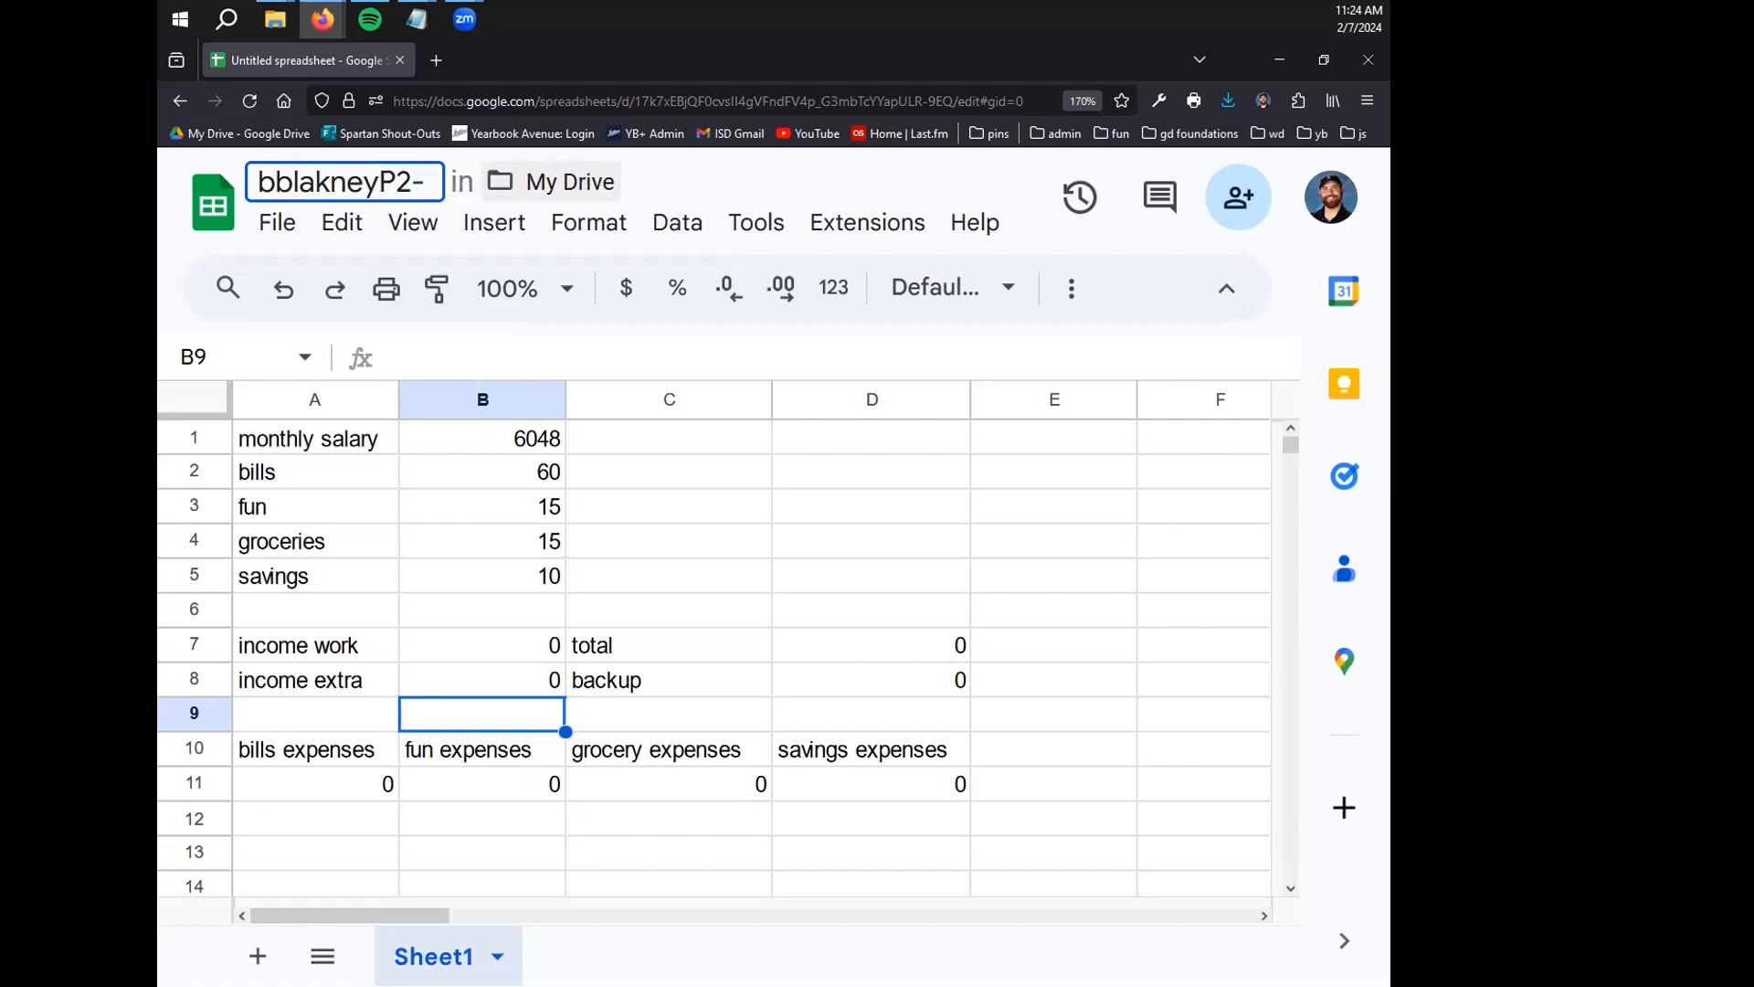
pyautogui.press('BackSpace')
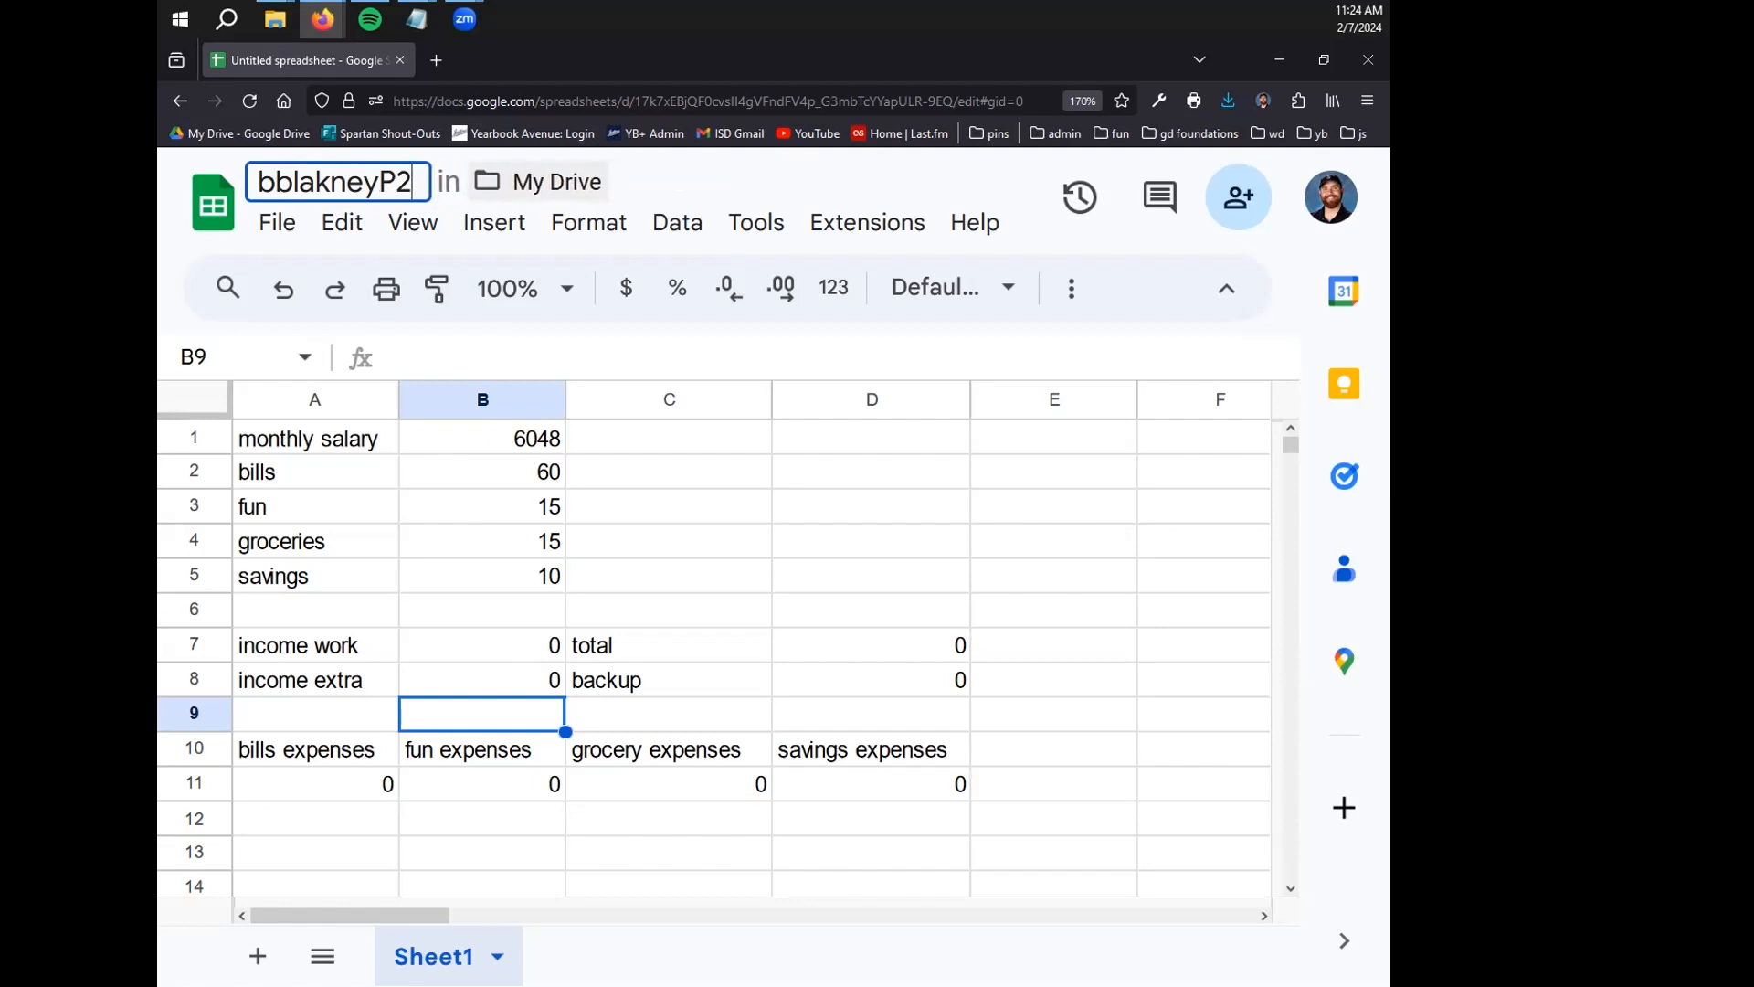
pyautogui.write('-')
pyautogui.press('BackSpace')
pyautogui.write('_')
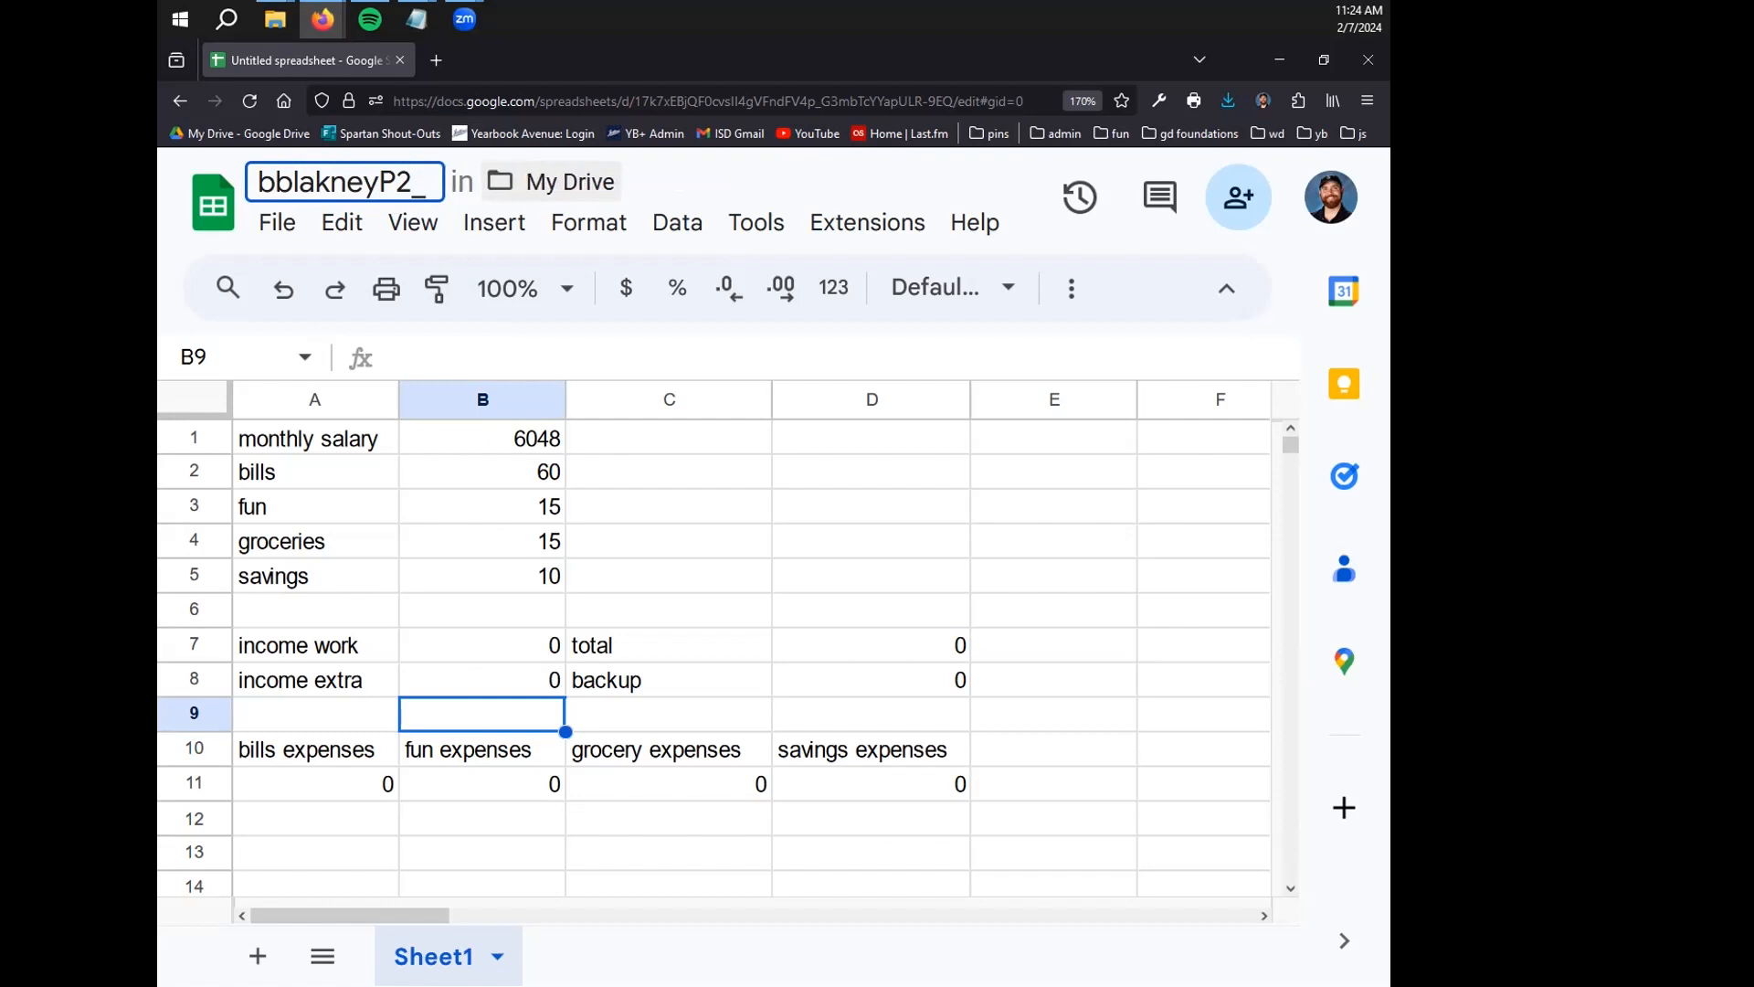
pyautogui.write('PROJ1.1')
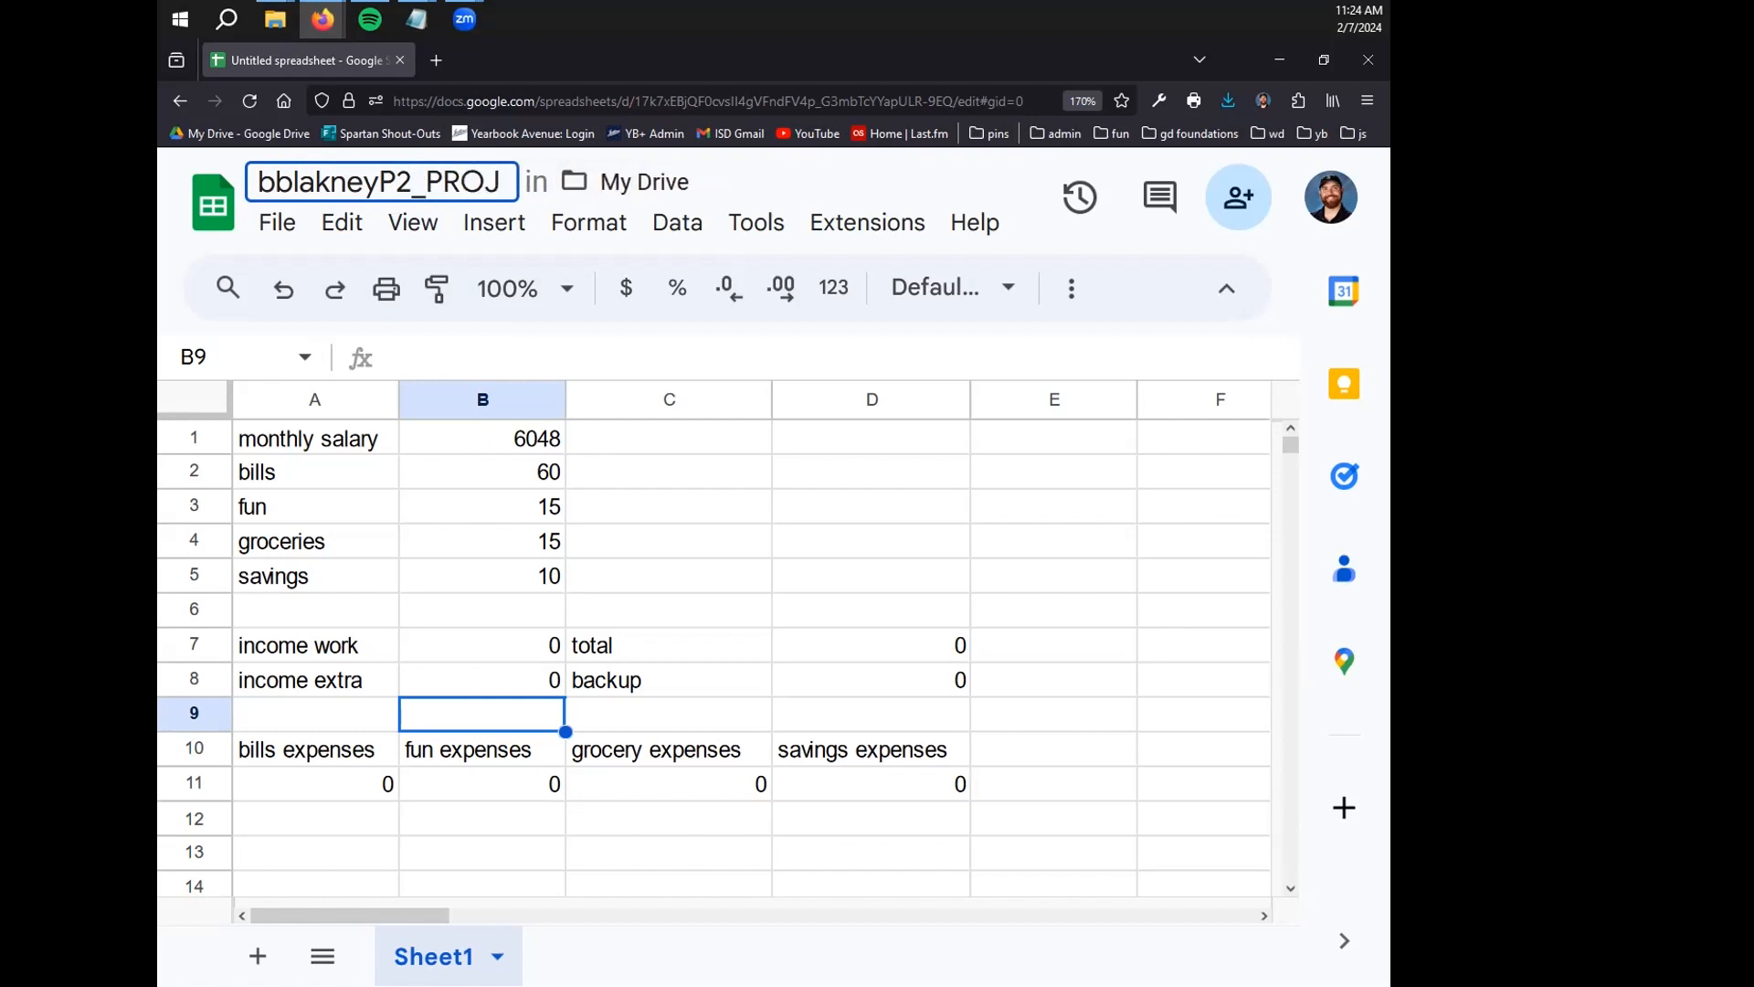
pyautogui.press('Left')
pyautogui.press('Left')
pyautogui.press('Left')
pyautogui.press('BackSpace')
pyautogui.press('BackSpace')
pyautogui.press('BackSpace')
pyautogui.press('BackSpace')
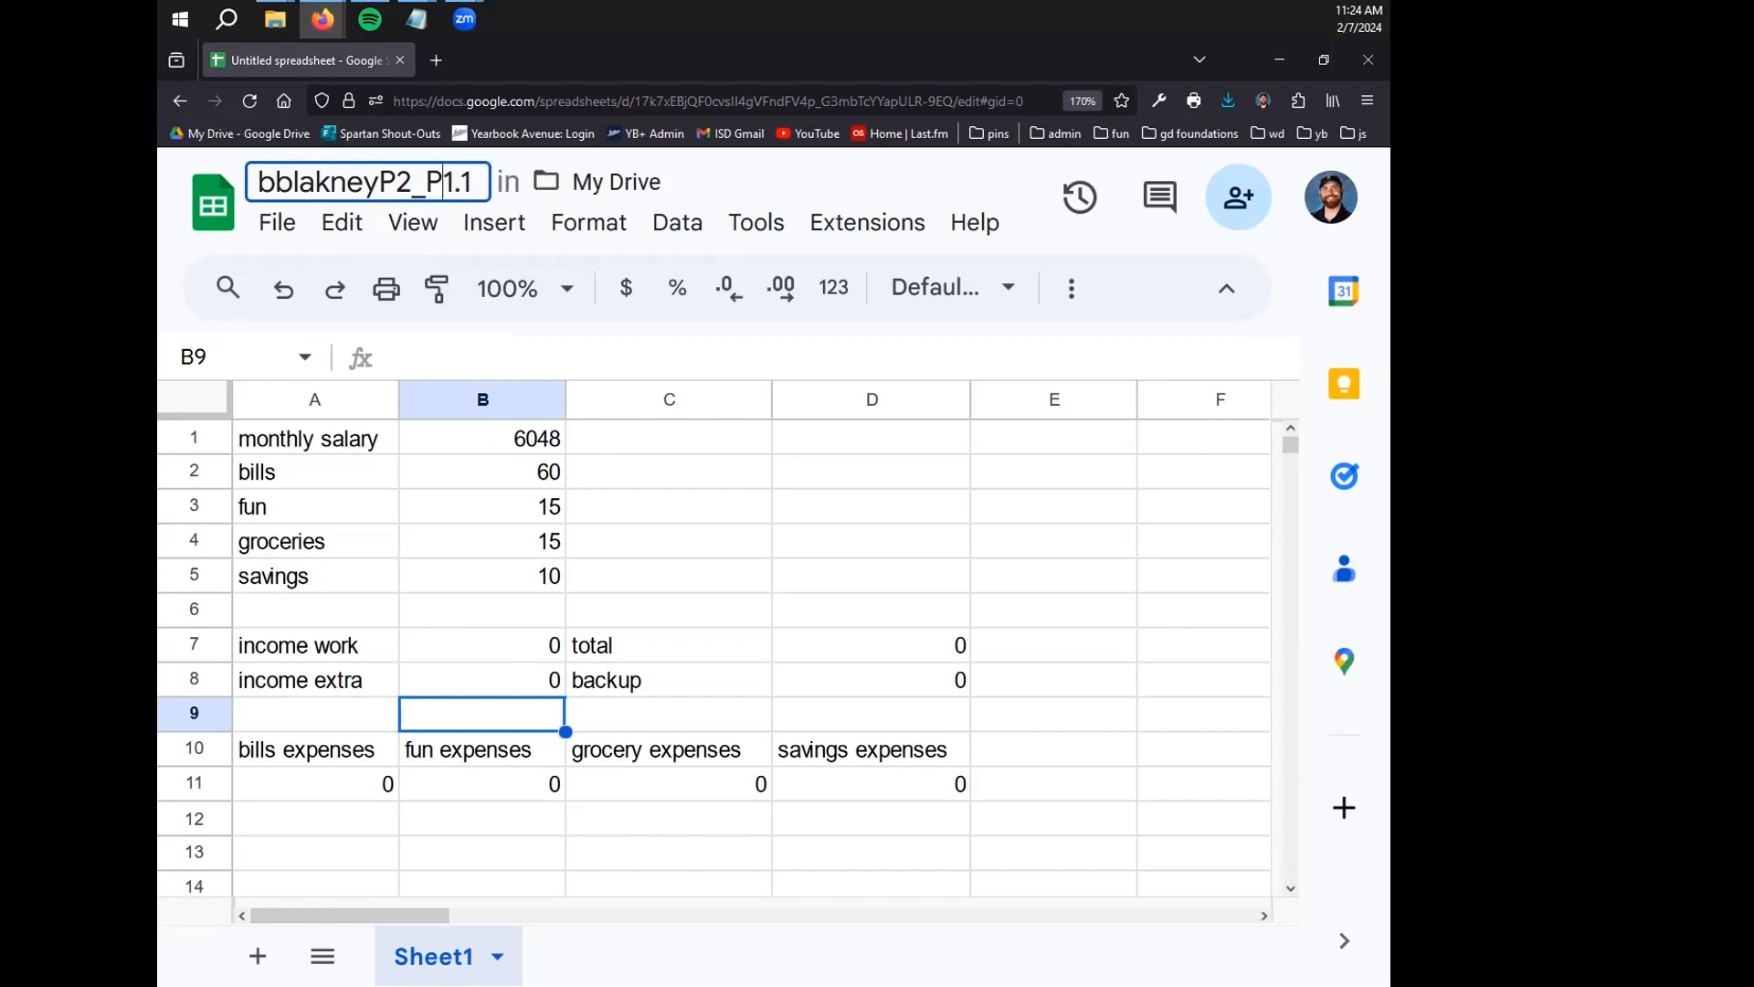
pyautogui.press('BackSpace')
pyautogui.press('Delete')
pyautogui.press('Delete')
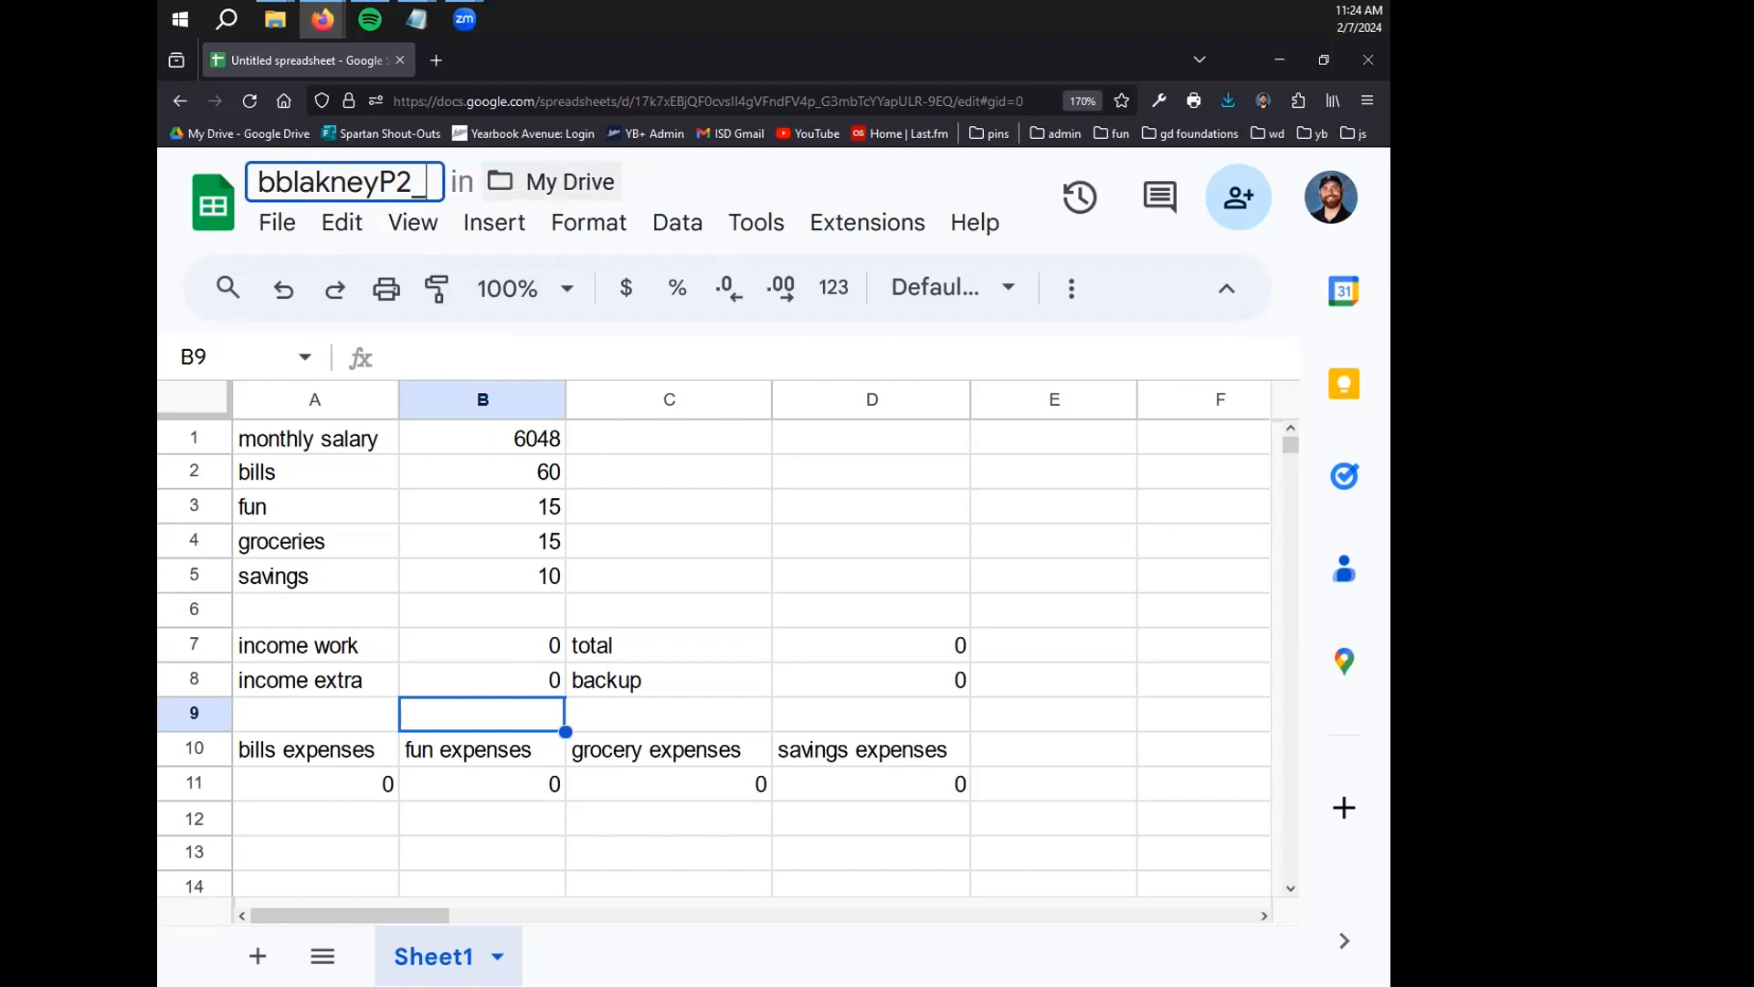
# Complete the spreadsheet title with Budget after the underscore and save the new name
pyautogui.write('Budget')
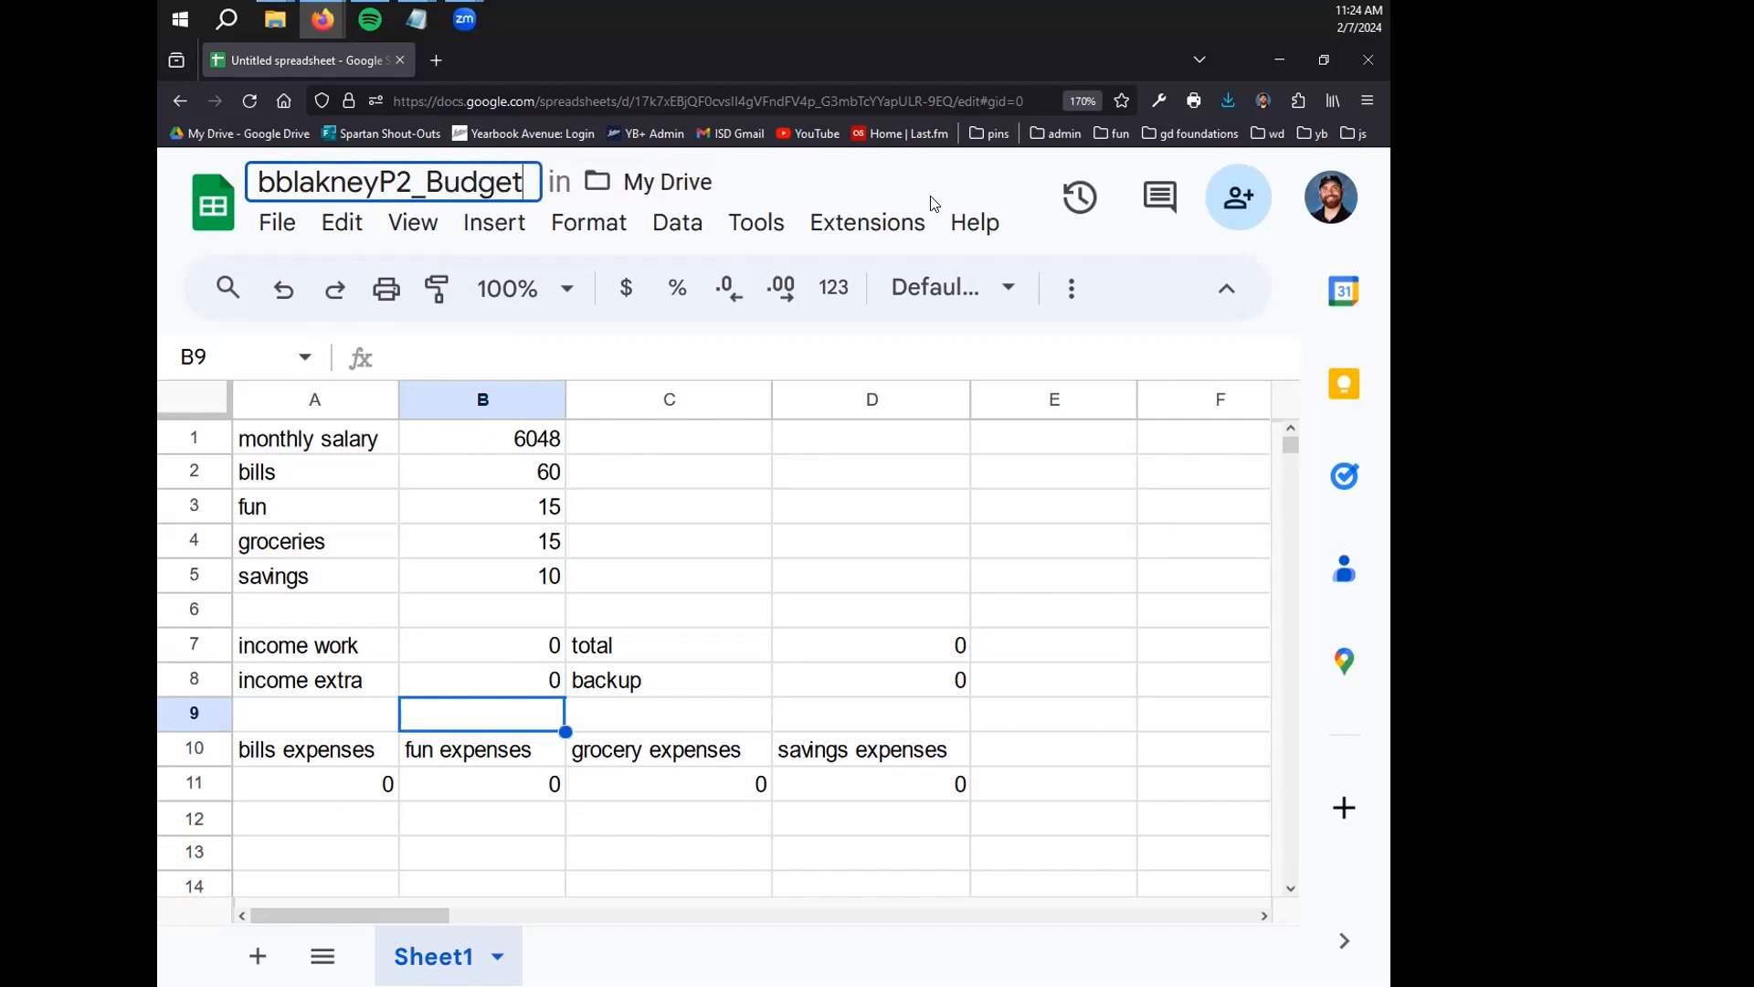
pyautogui.press('Return')
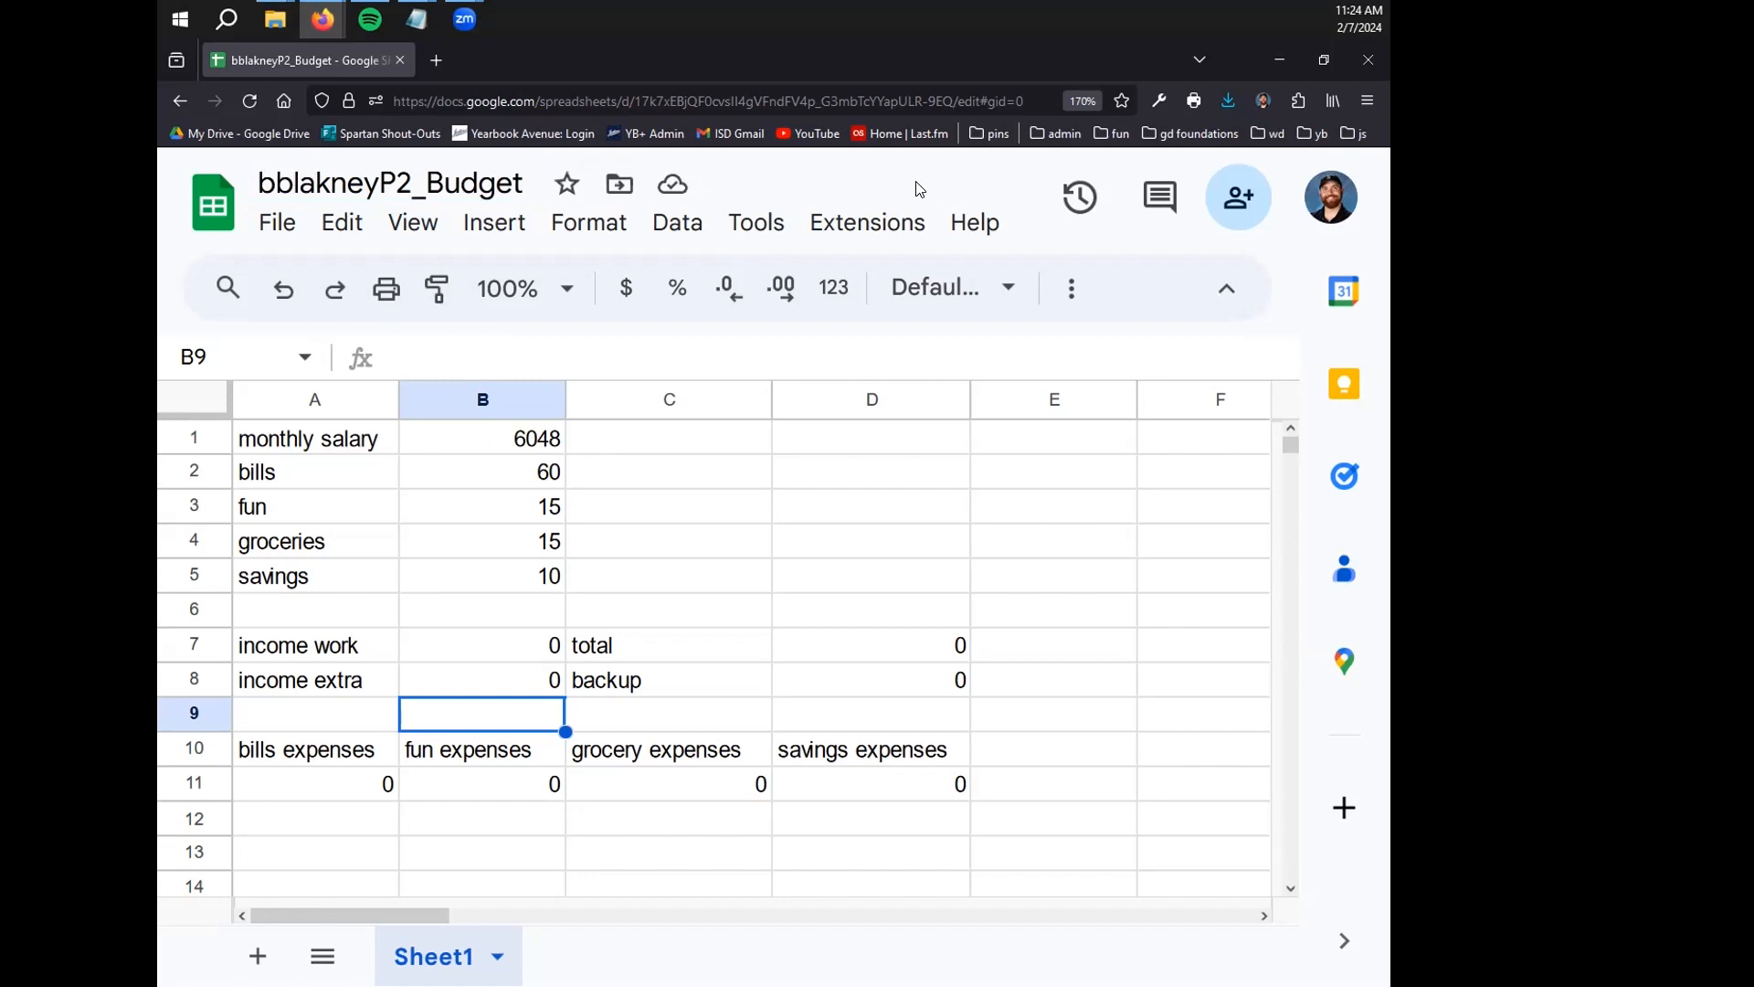